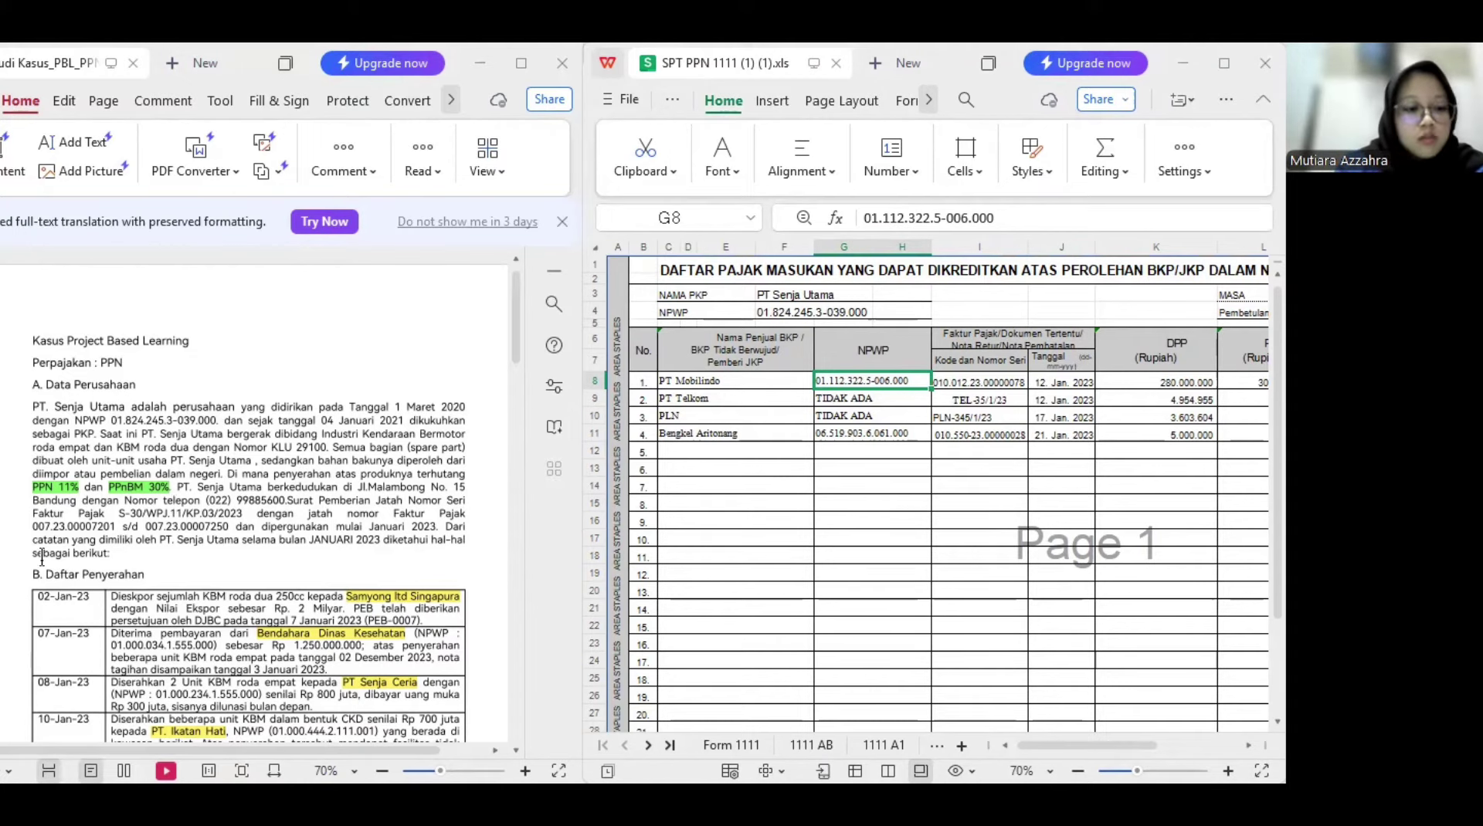
Review the Samyong Ltd Singapura export entry on sheet 1111 A1, including its document number, date, DPP and remarks, against the case study
{"action": "scroll", "coordinate": [44, 545], "scroll_direction": "down", "scroll_amount": 4}
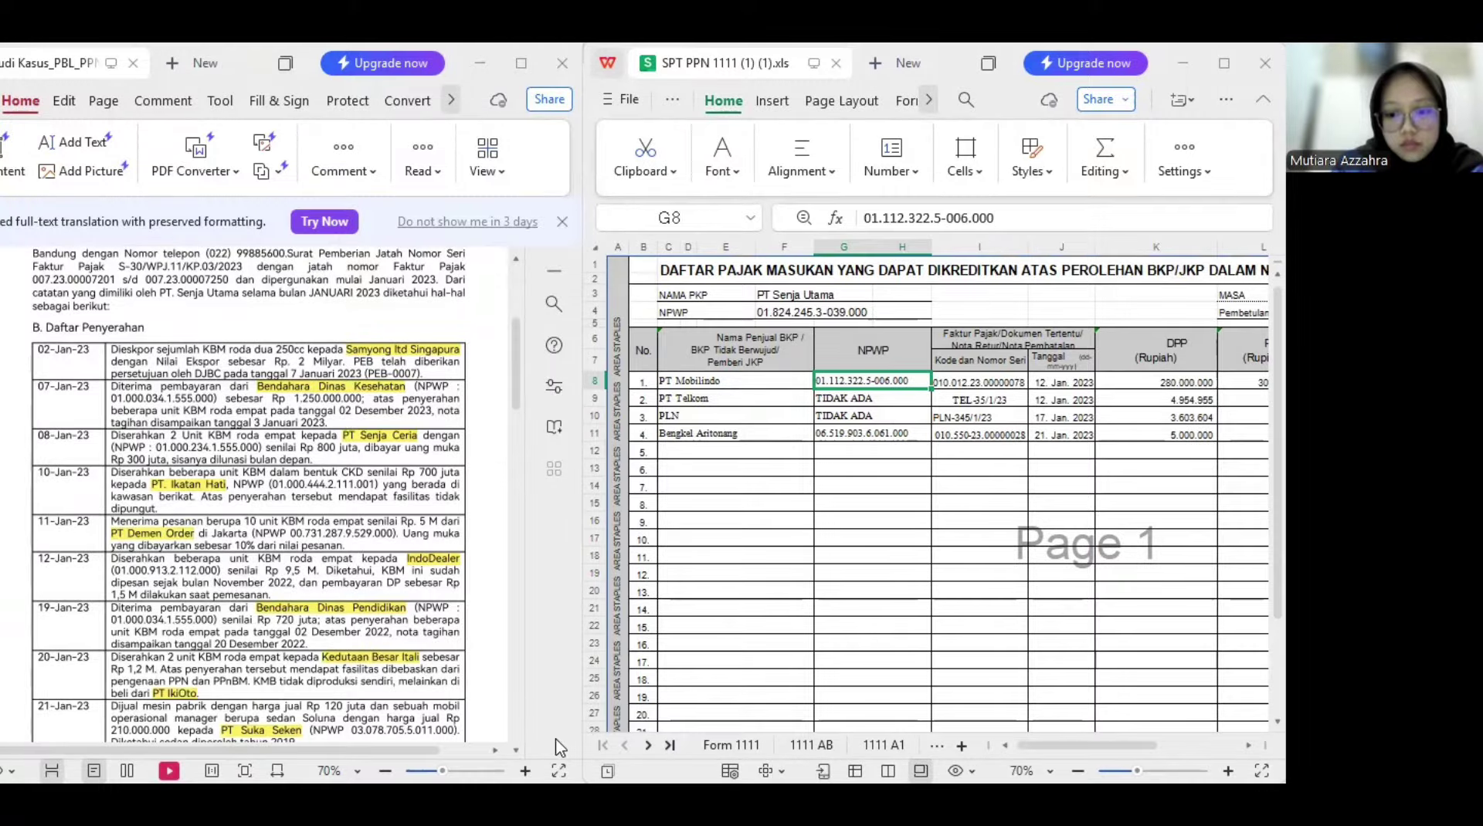
{"action": "left_click", "coordinate": [883, 745]}
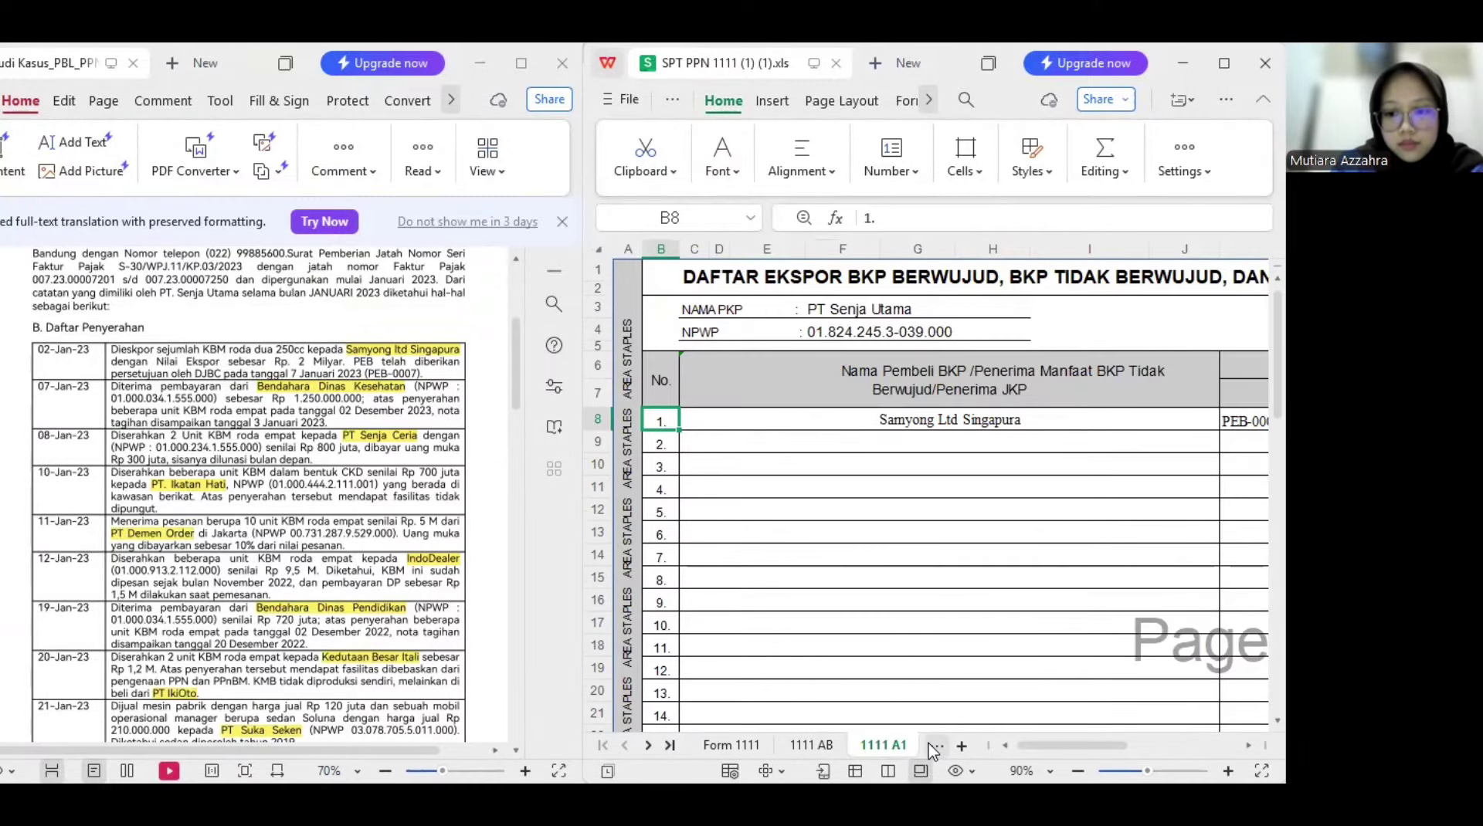
{"action": "left_click", "coordinate": [933, 748]}
{"action": "left_click", "coordinate": [810, 749]}
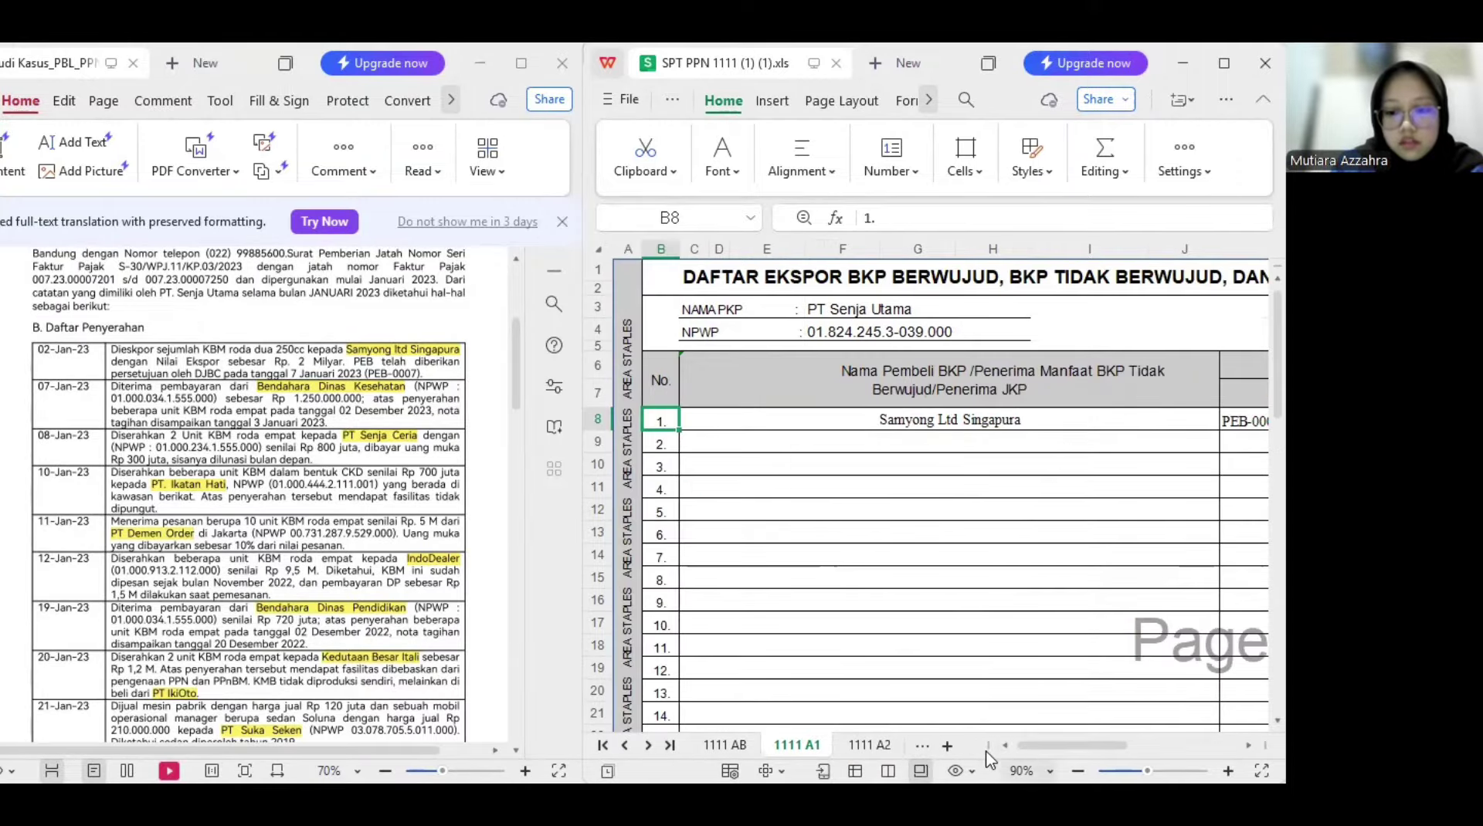
{"action": "left_click", "coordinate": [1078, 771]}
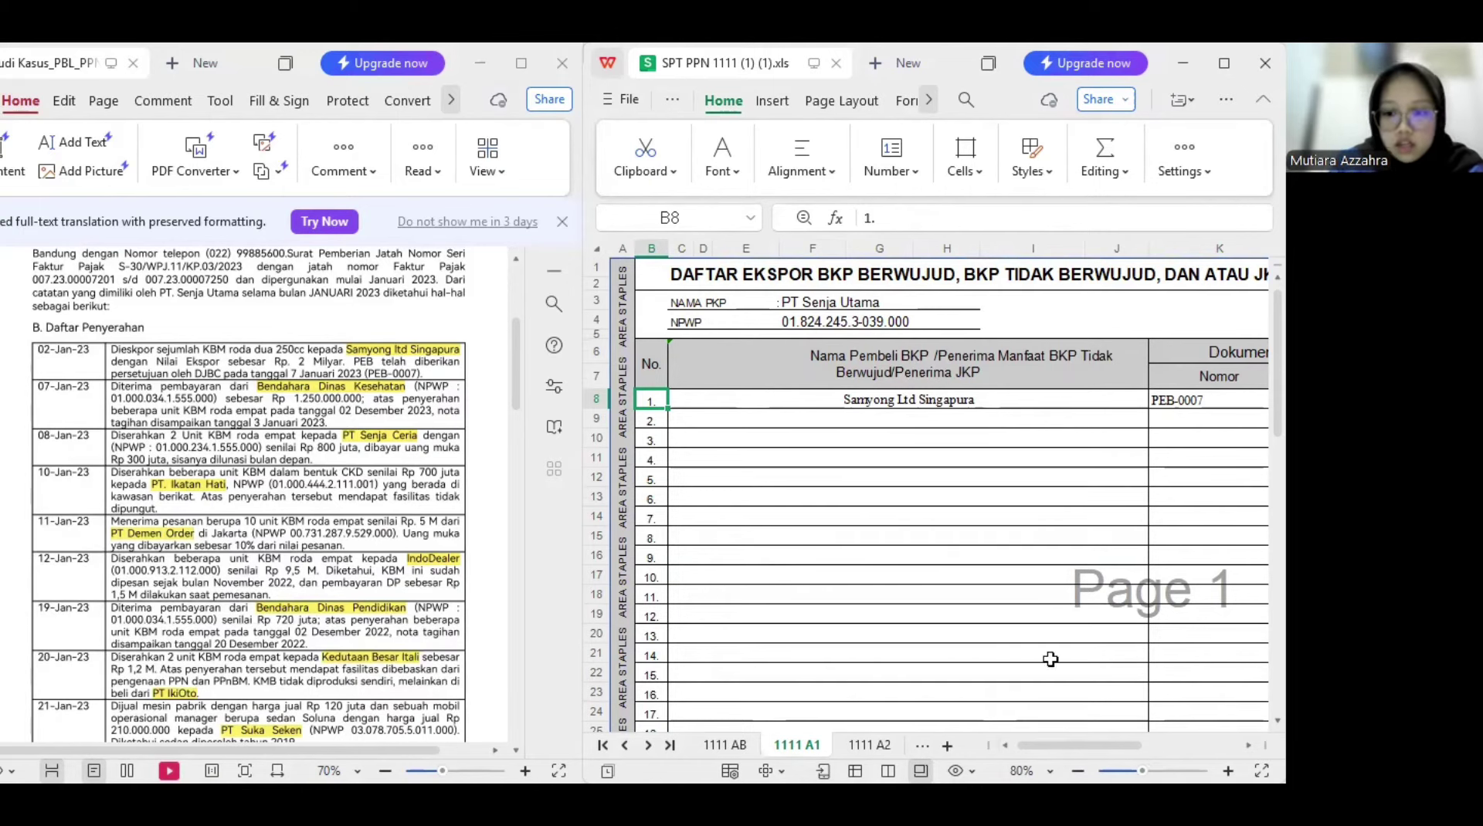
{"action": "left_click_drag", "start_coordinate": [1103, 749], "coordinate": [1154, 718]}
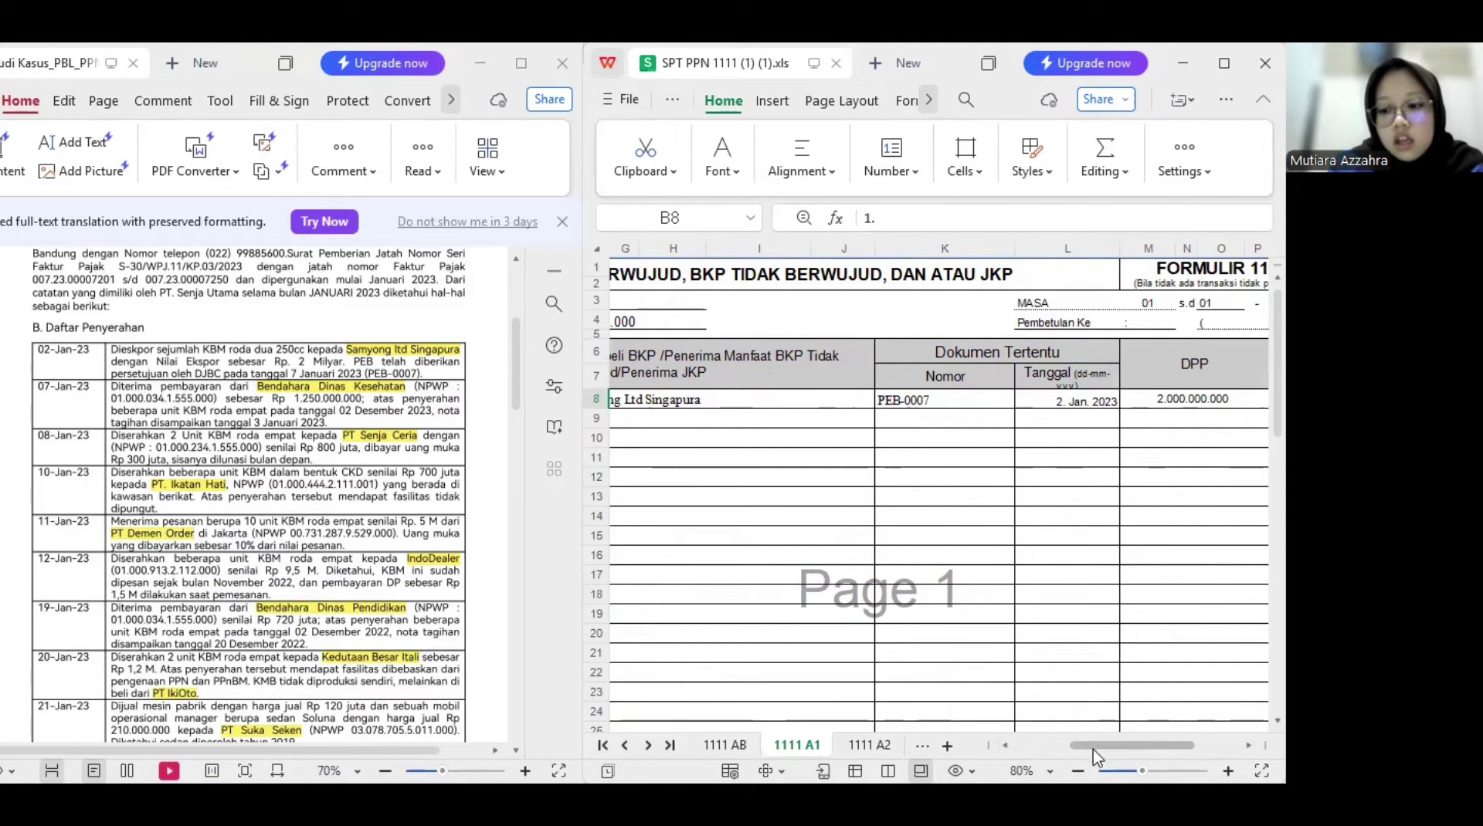
{"action": "left_click_drag", "start_coordinate": [1097, 746], "coordinate": [1174, 729]}
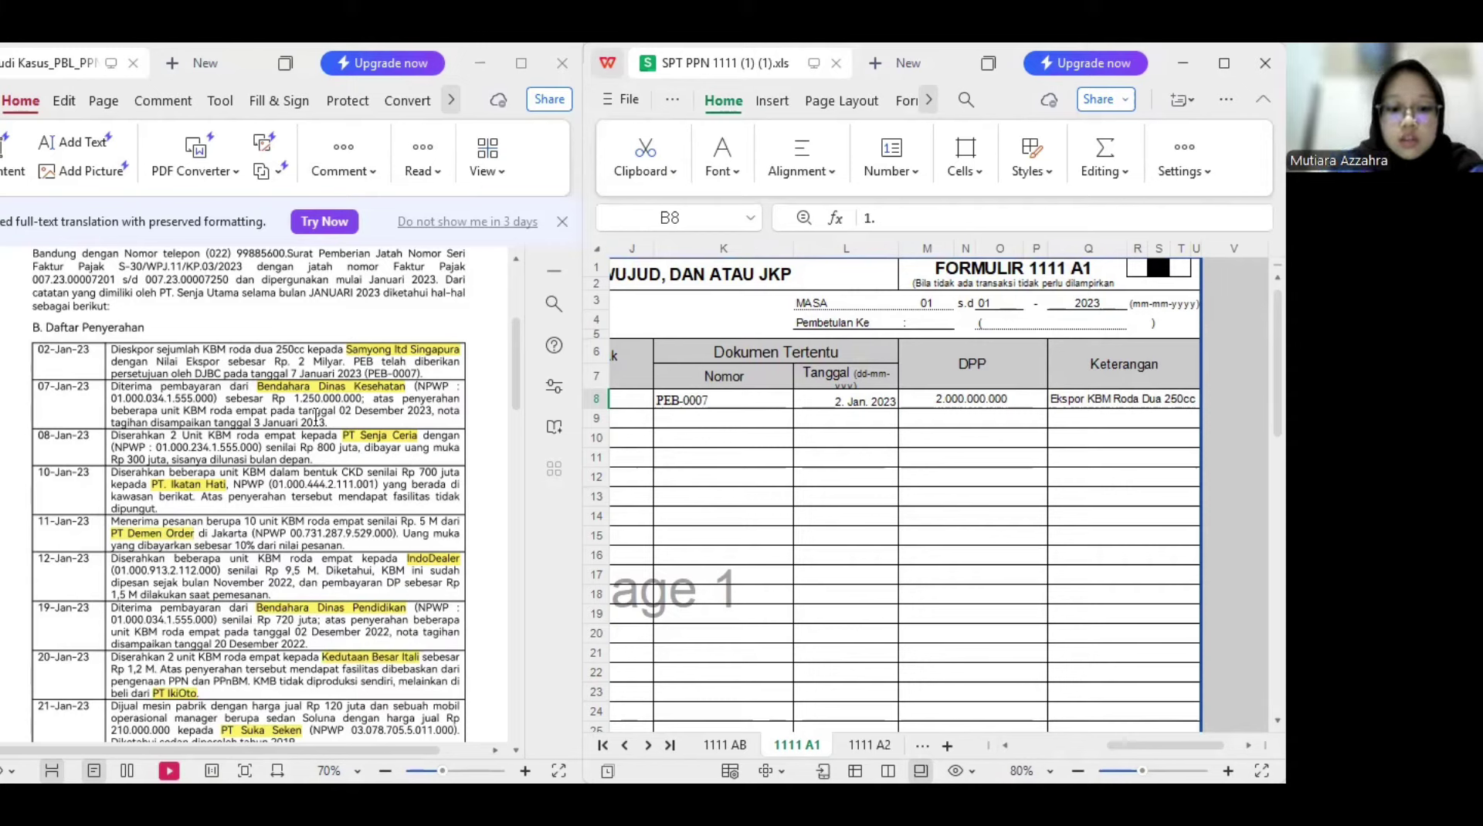
On sheet 1111 A2, check the Bendahara Dinas Kesehatan entry's buyer name, NPWP, invoice serial number and date
{"action": "left_click", "coordinate": [869, 745]}
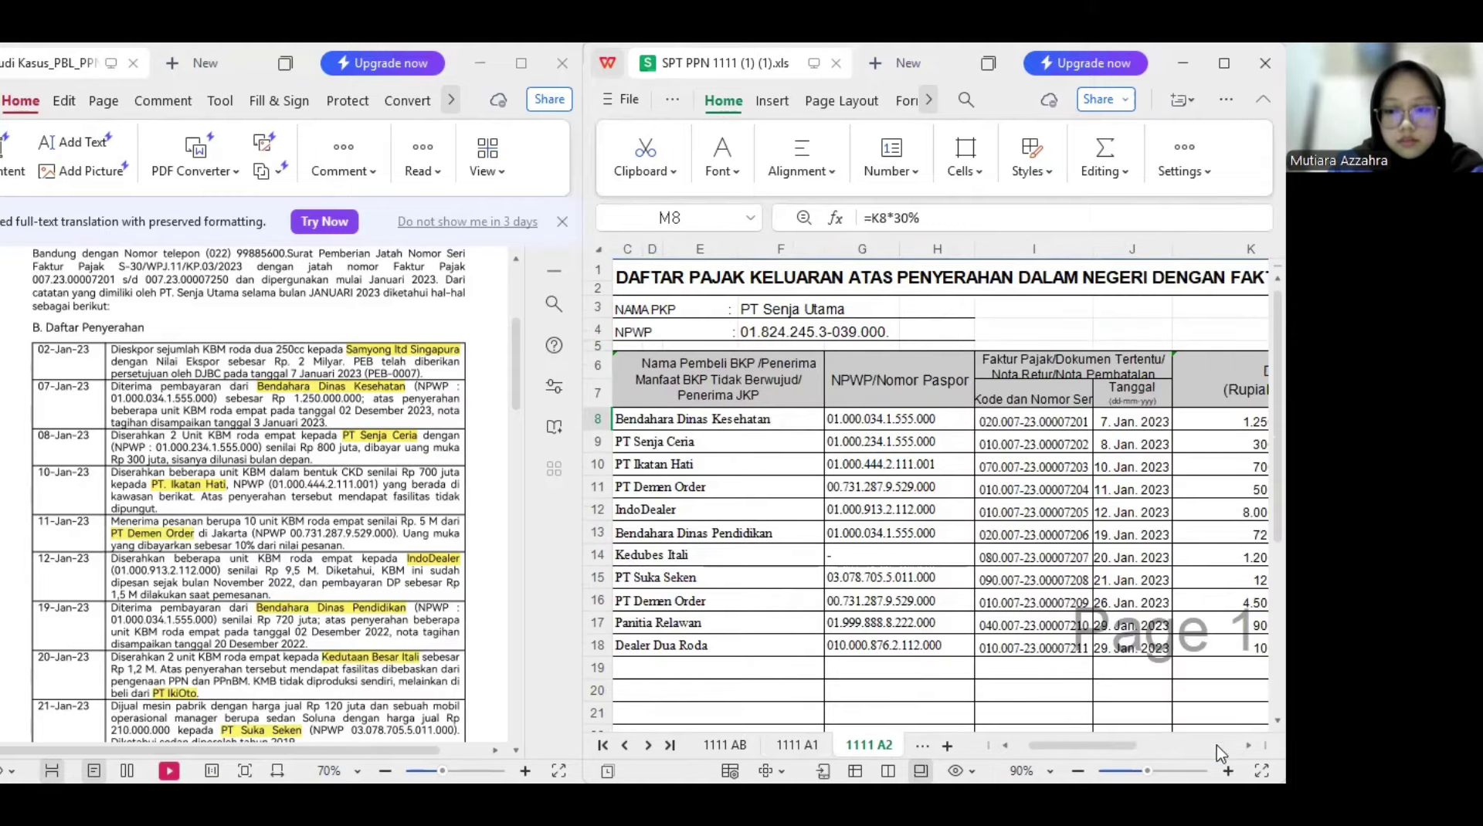
{"action": "left_click_drag", "start_coordinate": [1118, 746], "coordinate": [1063, 750]}
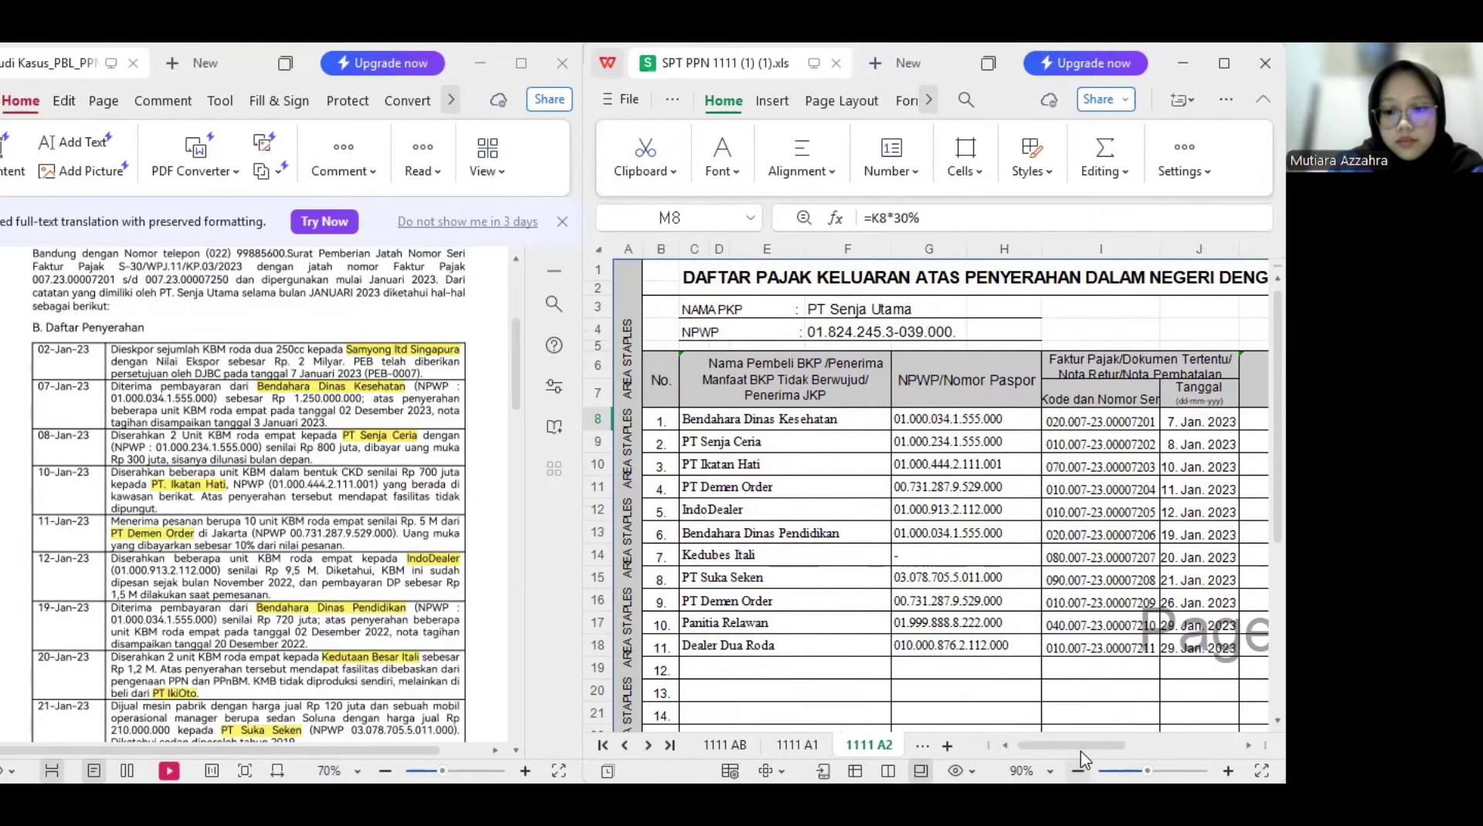
{"action": "left_click", "coordinate": [1077, 770]}
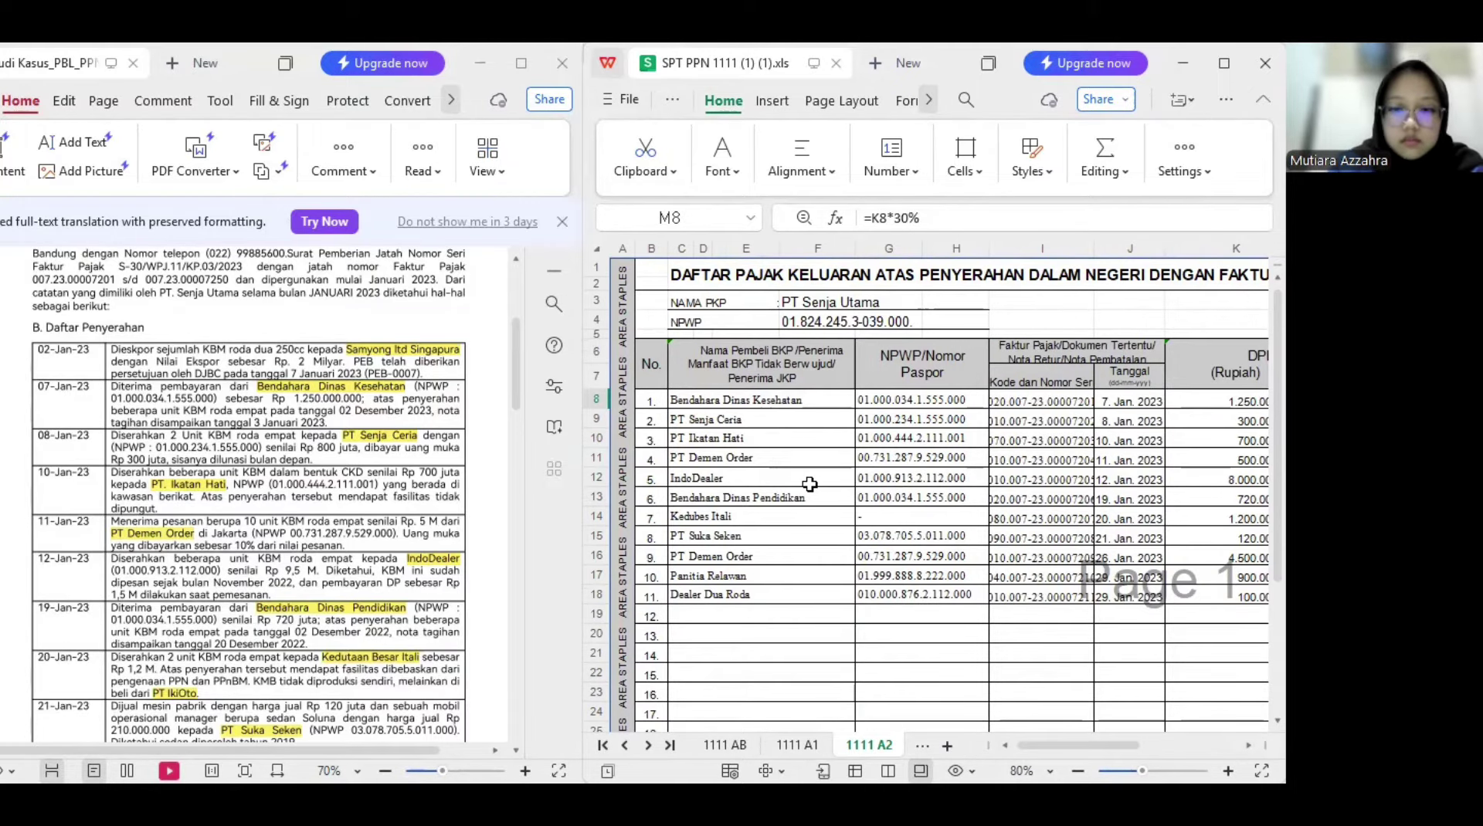
{"action": "left_click", "coordinate": [830, 400]}
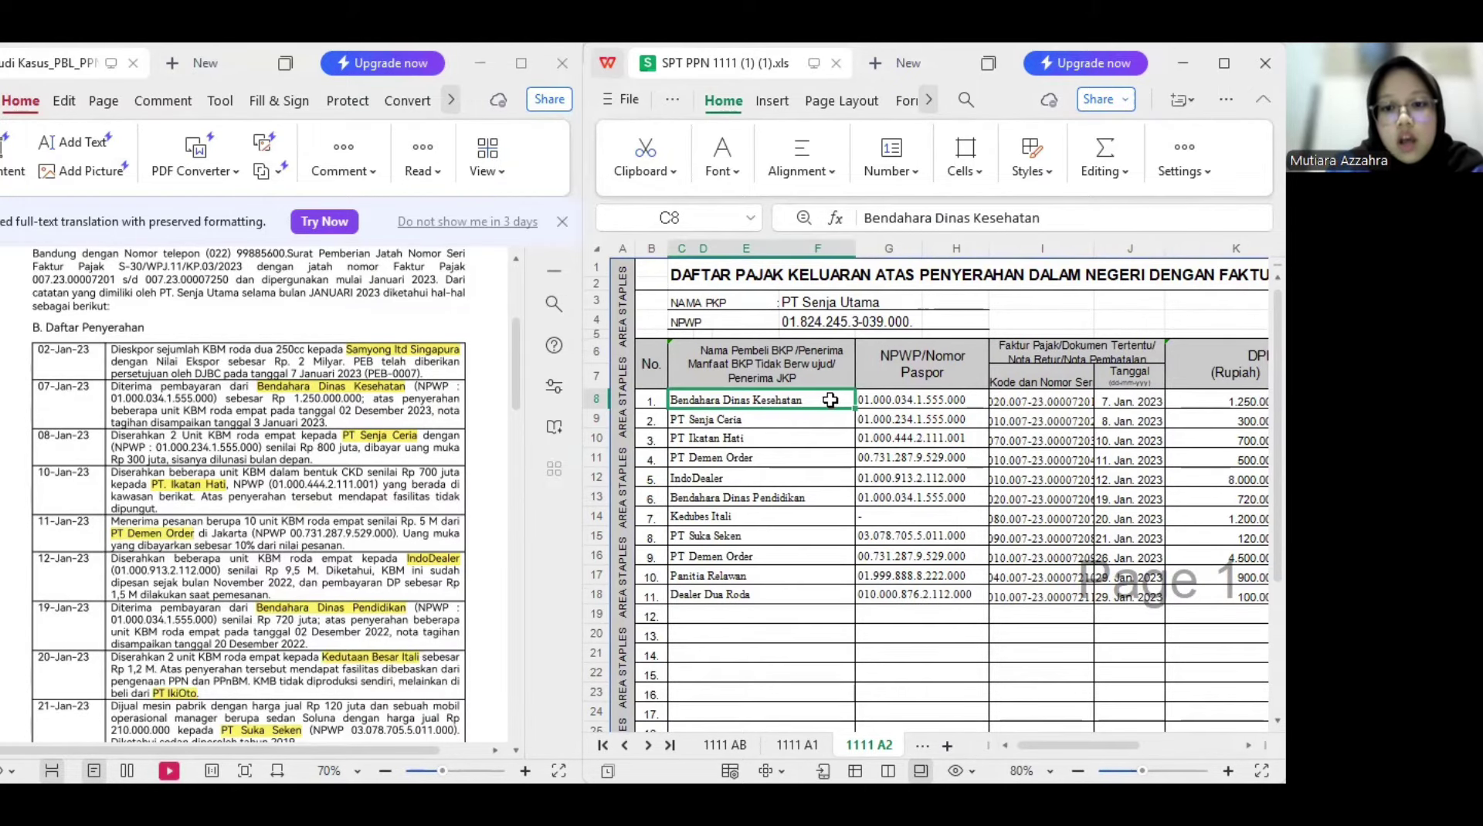
{"action": "left_click", "coordinate": [950, 407]}
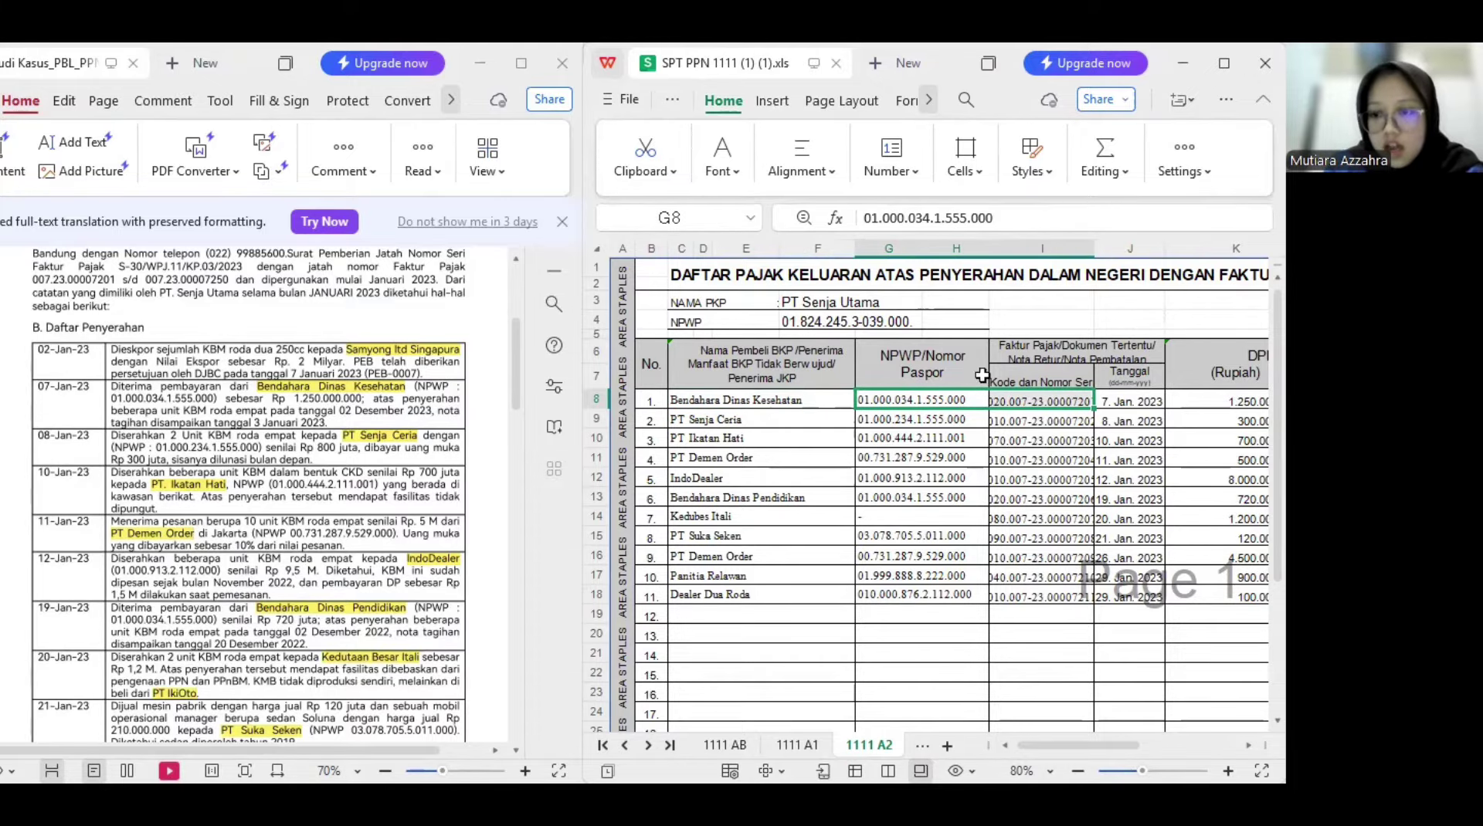
{"action": "left_click", "coordinate": [1128, 405]}
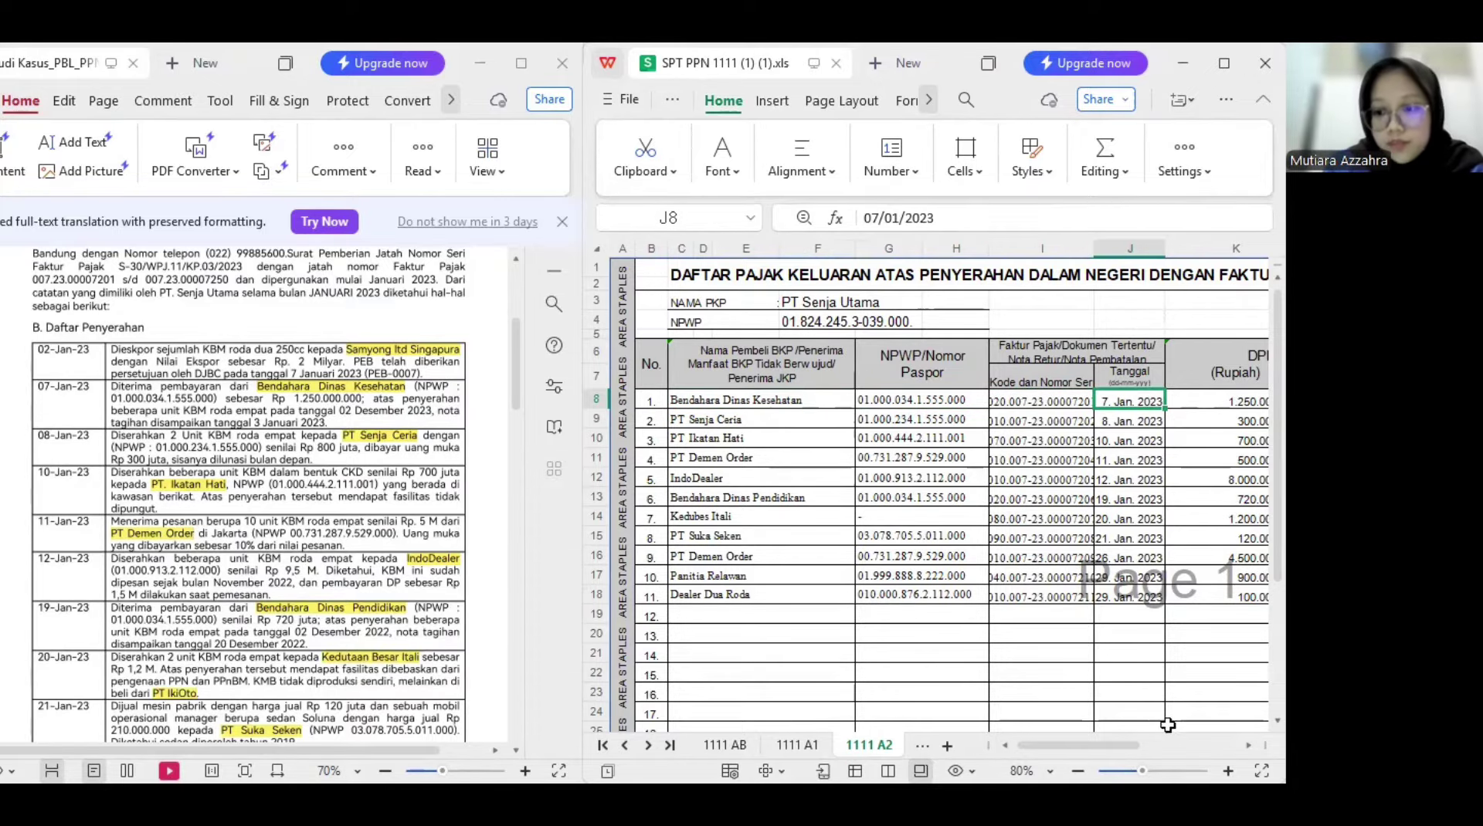
Inspect the DPP, PPN and PPnBM cells of the Bendahara Dinas Kesehatan row and the formulas behind the taxes
{"action": "left_click_drag", "start_coordinate": [1118, 739], "coordinate": [1198, 739]}
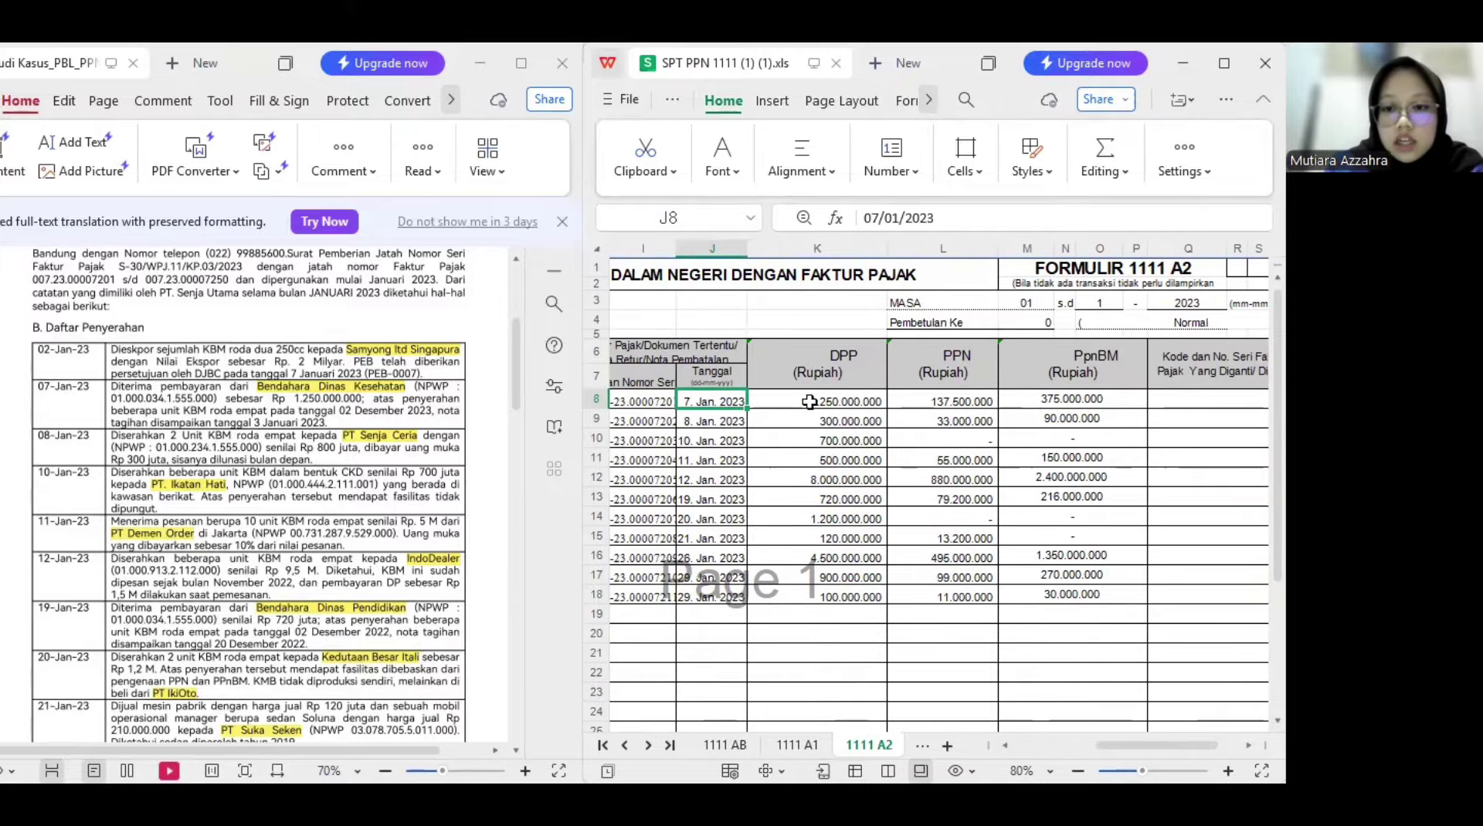
{"action": "left_click", "coordinate": [771, 407]}
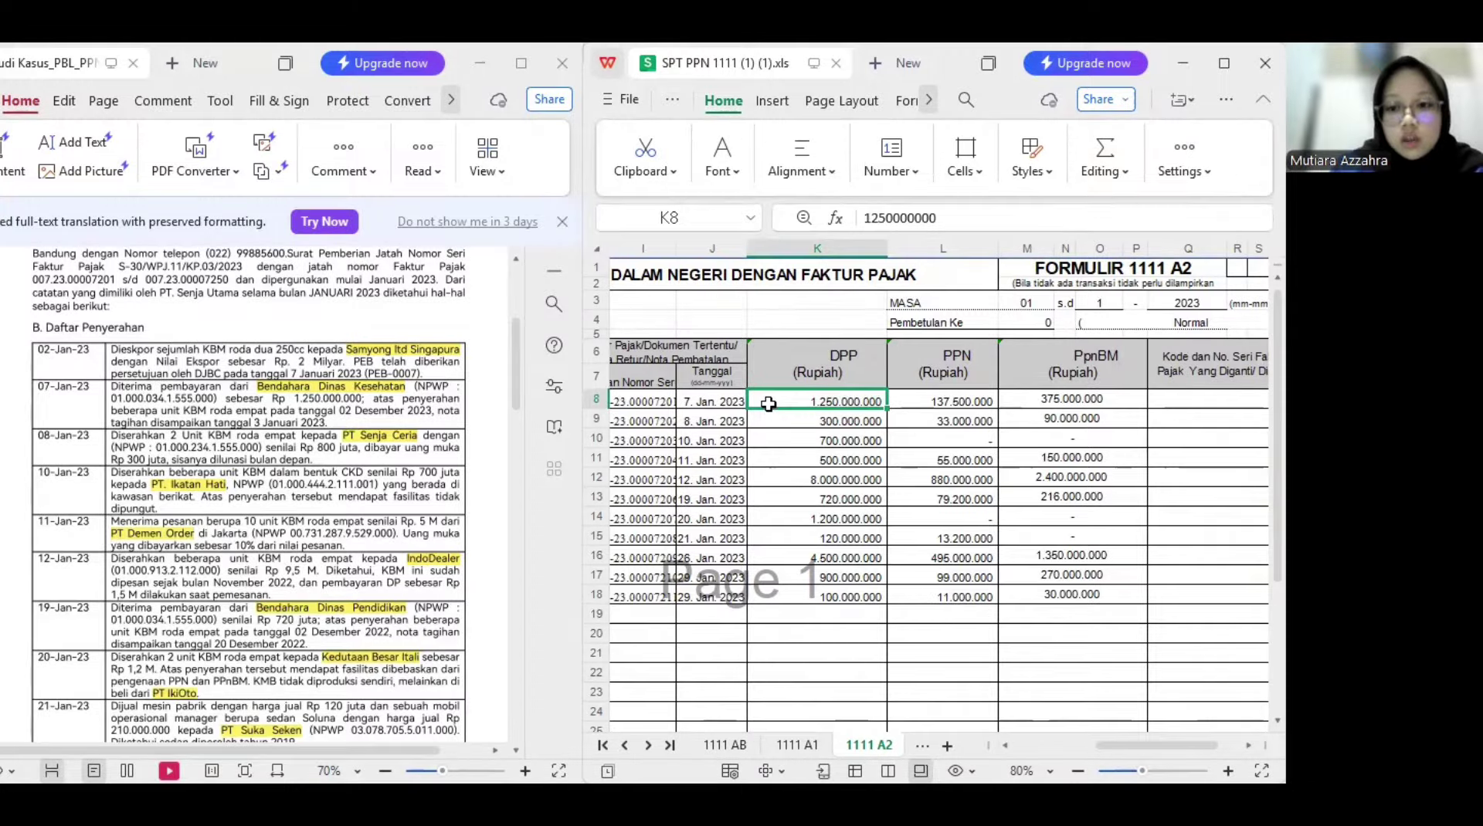
{"action": "left_click", "coordinate": [910, 401]}
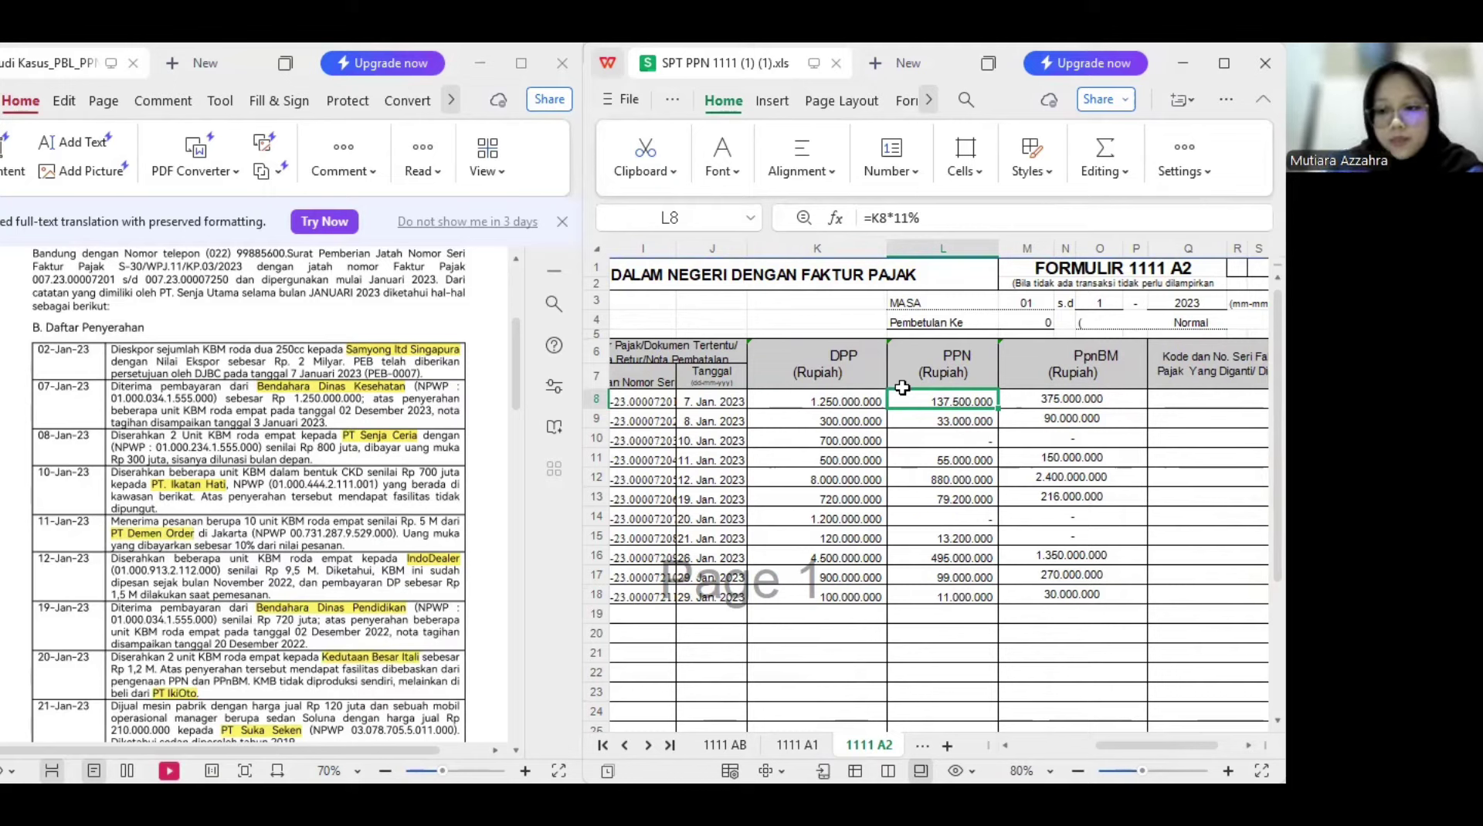
{"action": "left_click", "coordinate": [1013, 400]}
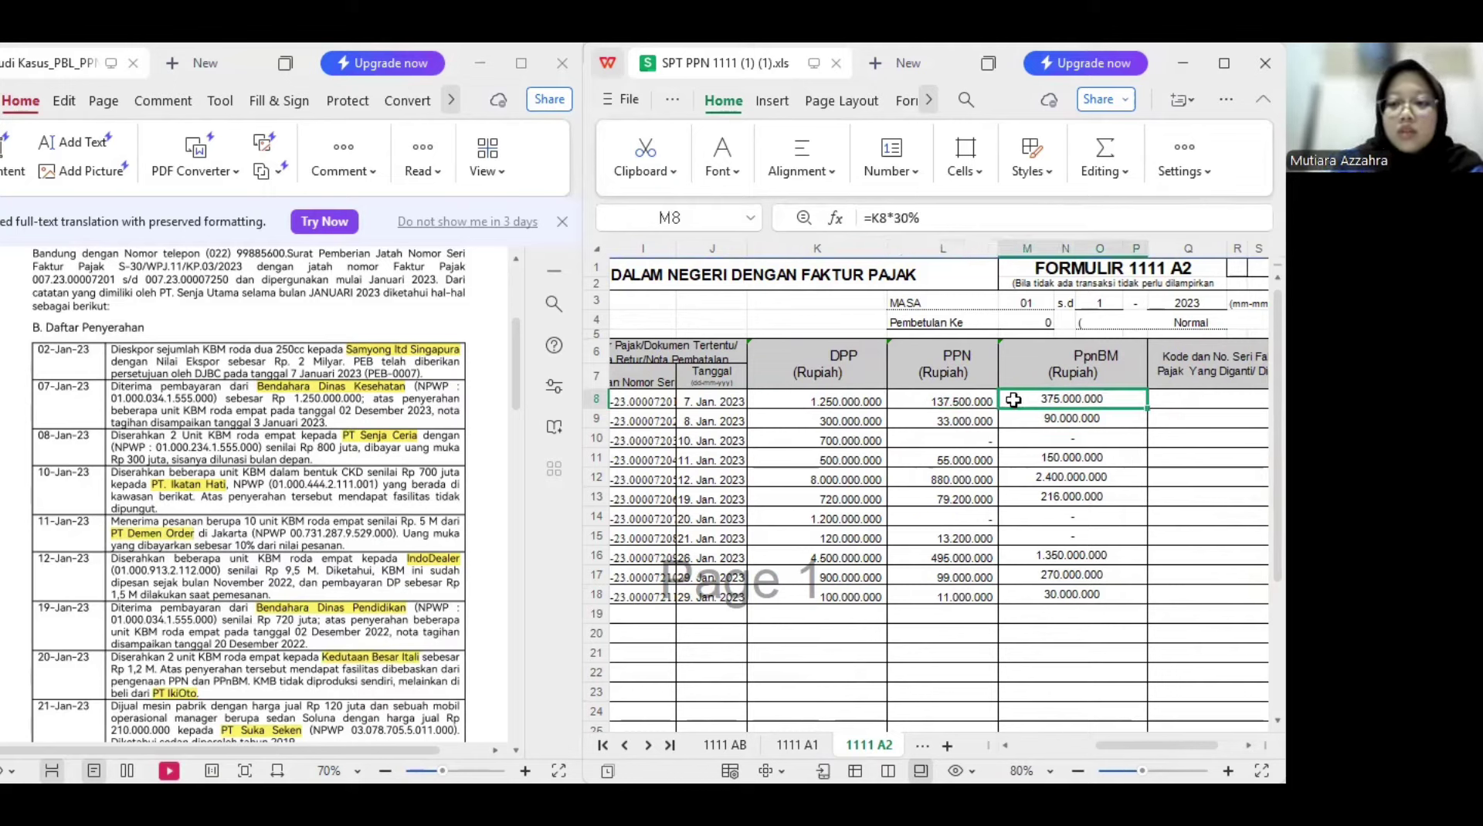
{"action": "left_click", "coordinate": [793, 401]}
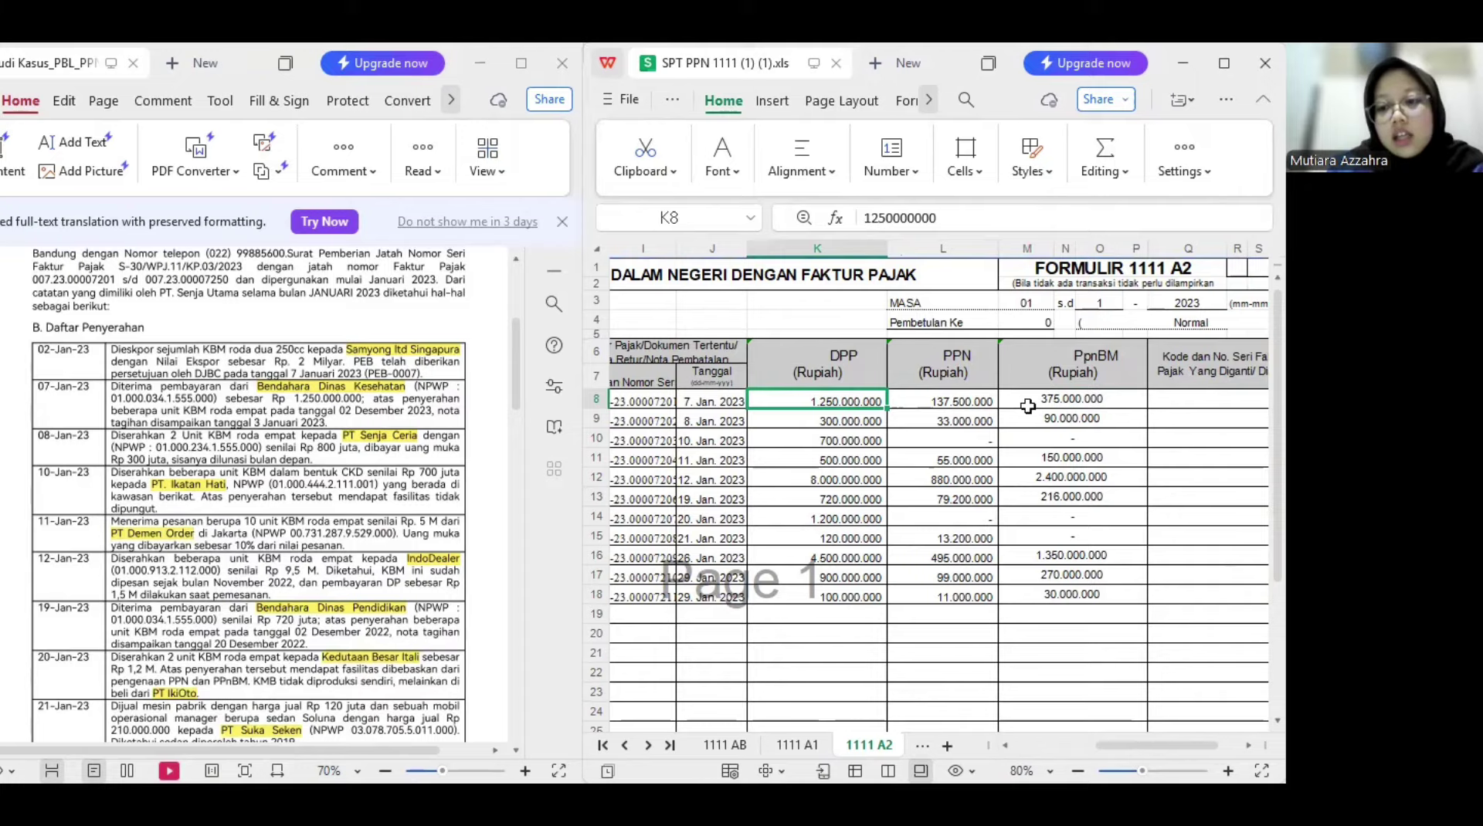
{"action": "left_click", "coordinate": [1027, 407]}
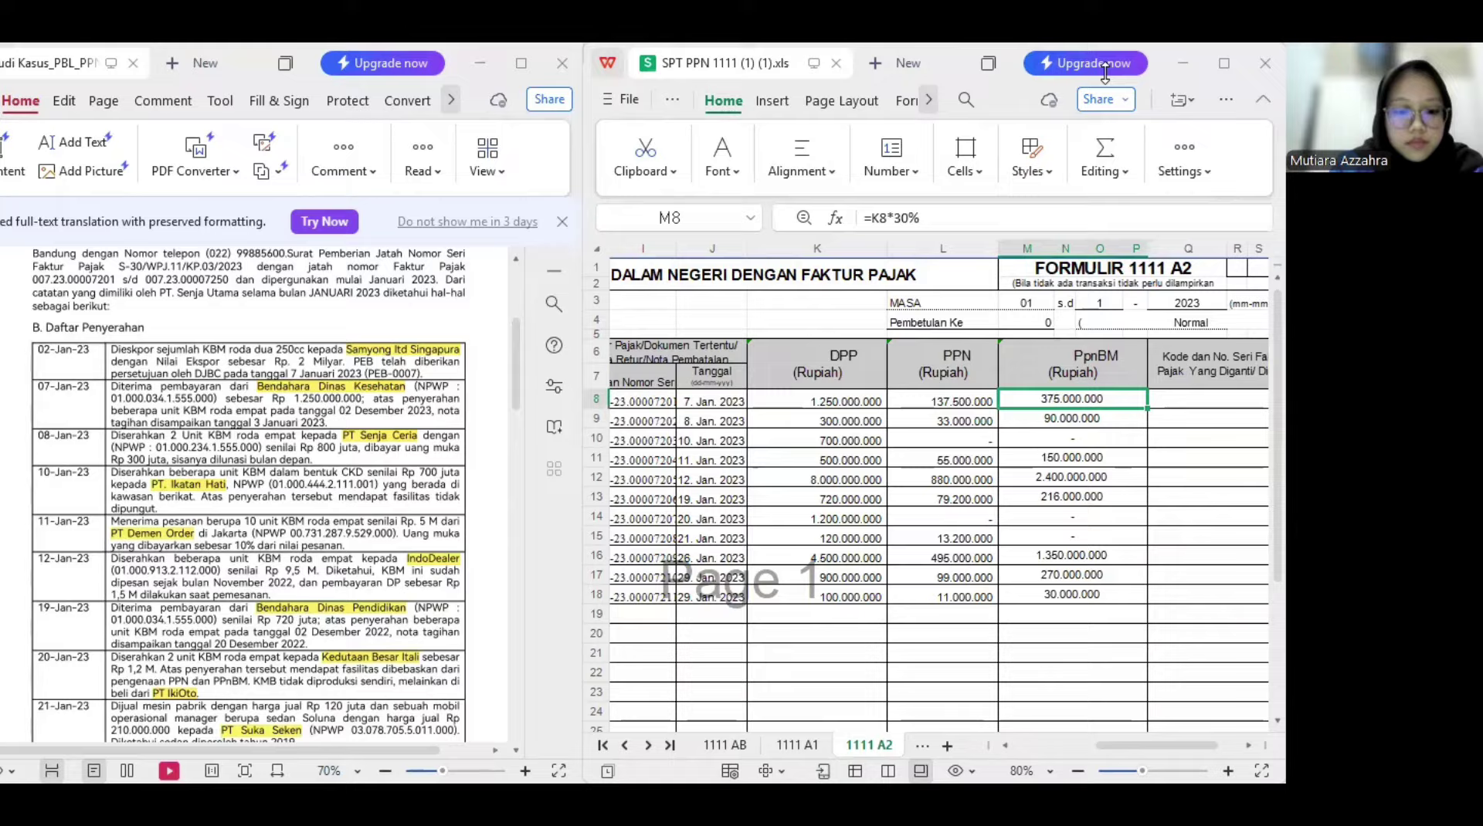
{"action": "mouse_move", "coordinate": [1108, 83]}
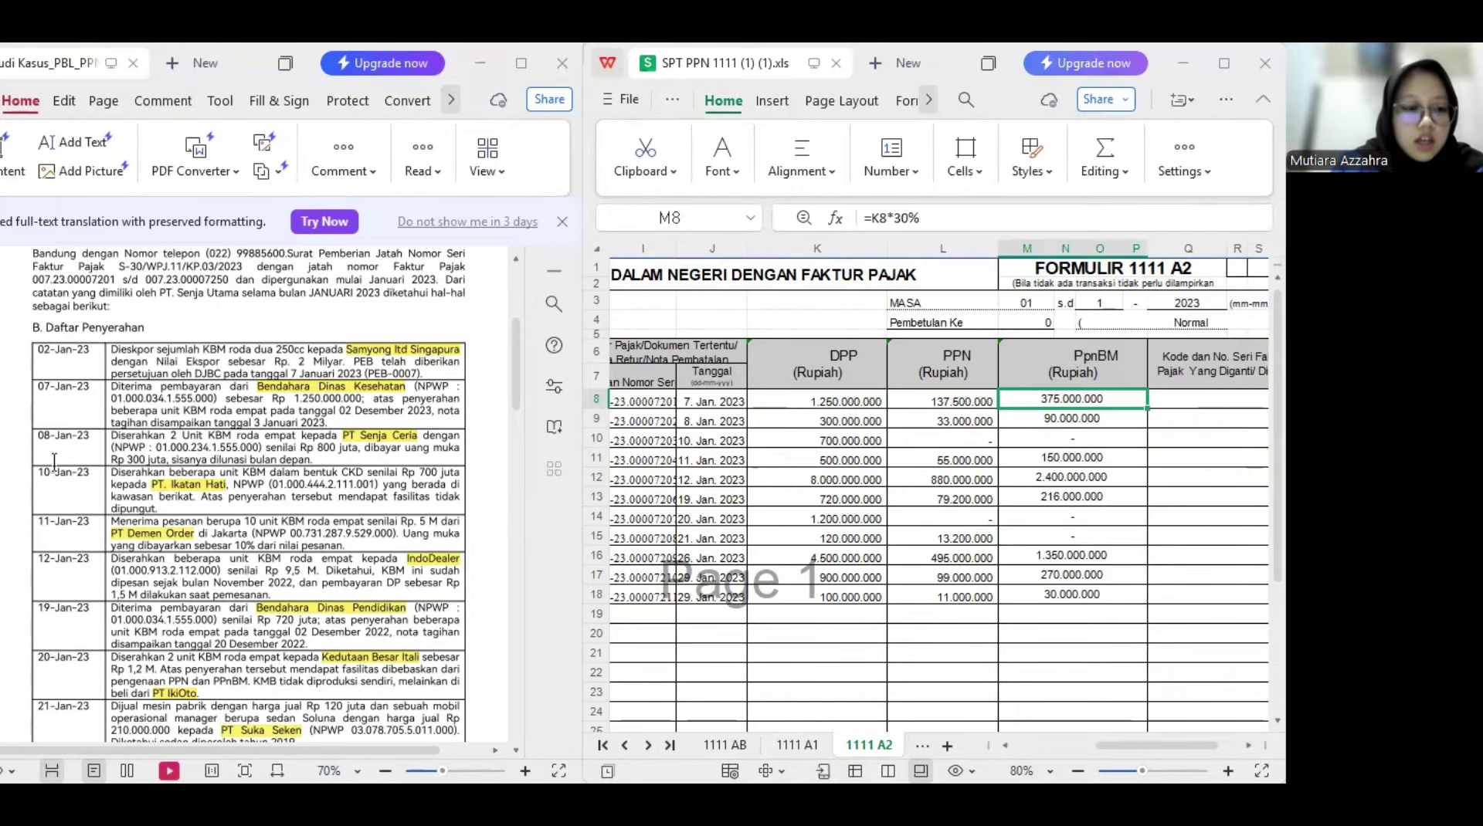
Check the PT Senja Ceria row against its 08-Jan-23 transaction, from buyer, NPWP, invoice and date through DPP, PPN and PPnBM
{"action": "scroll", "coordinate": [65, 459], "scroll_direction": "down", "scroll_amount": 3}
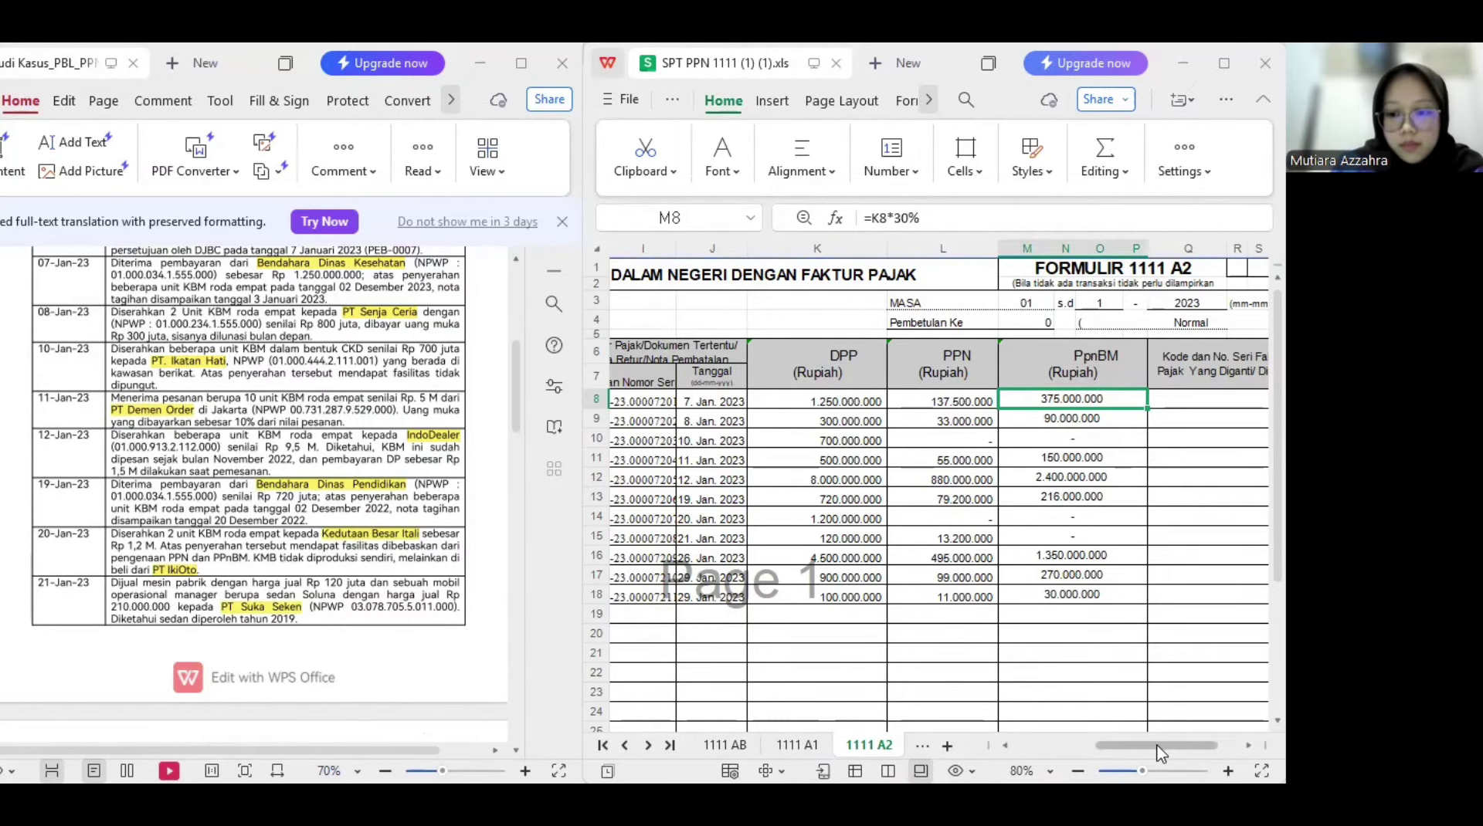
{"action": "left_click_drag", "start_coordinate": [1158, 747], "coordinate": [1073, 746]}
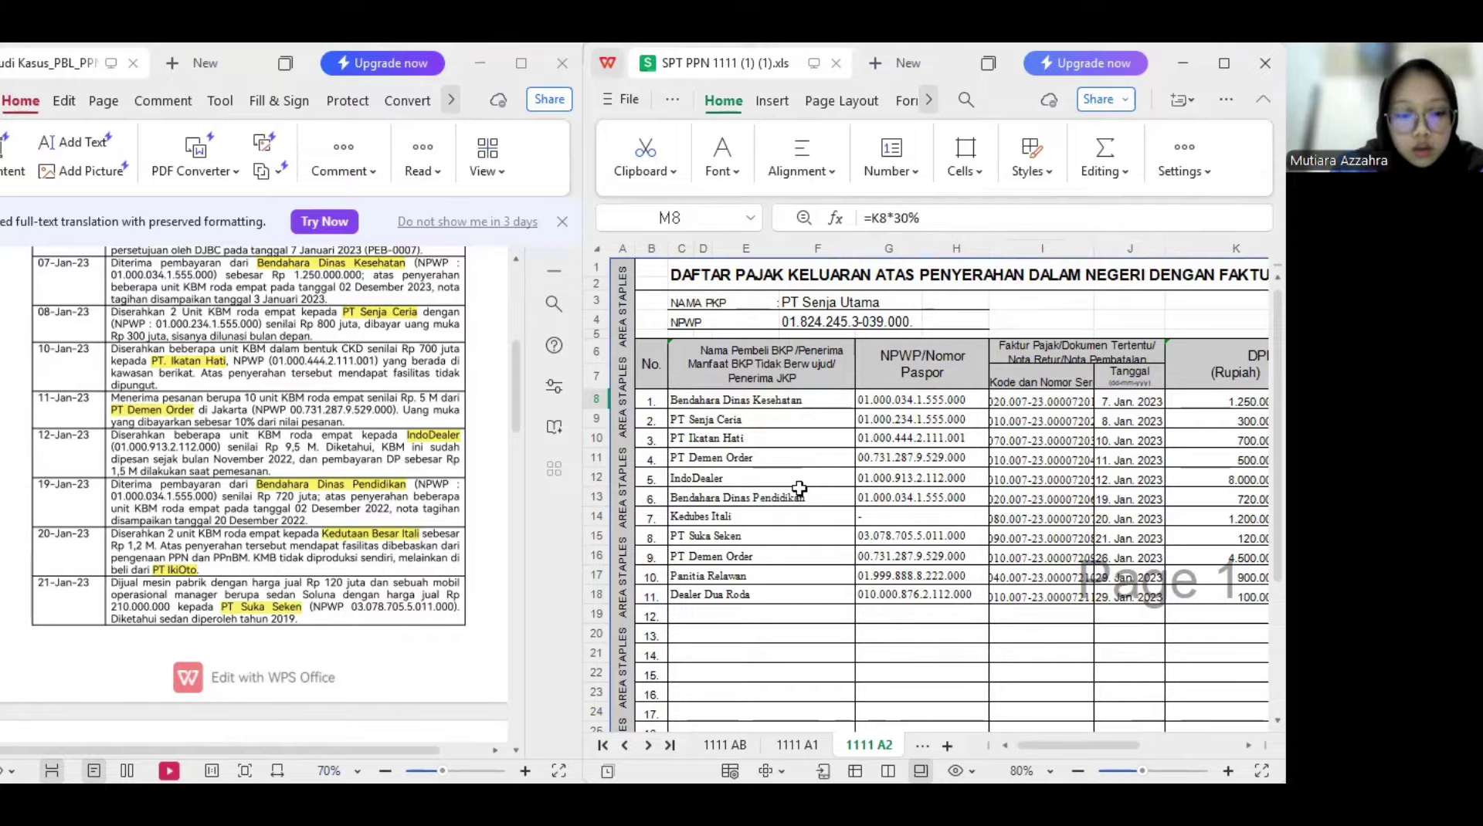
{"action": "left_click", "coordinate": [775, 425]}
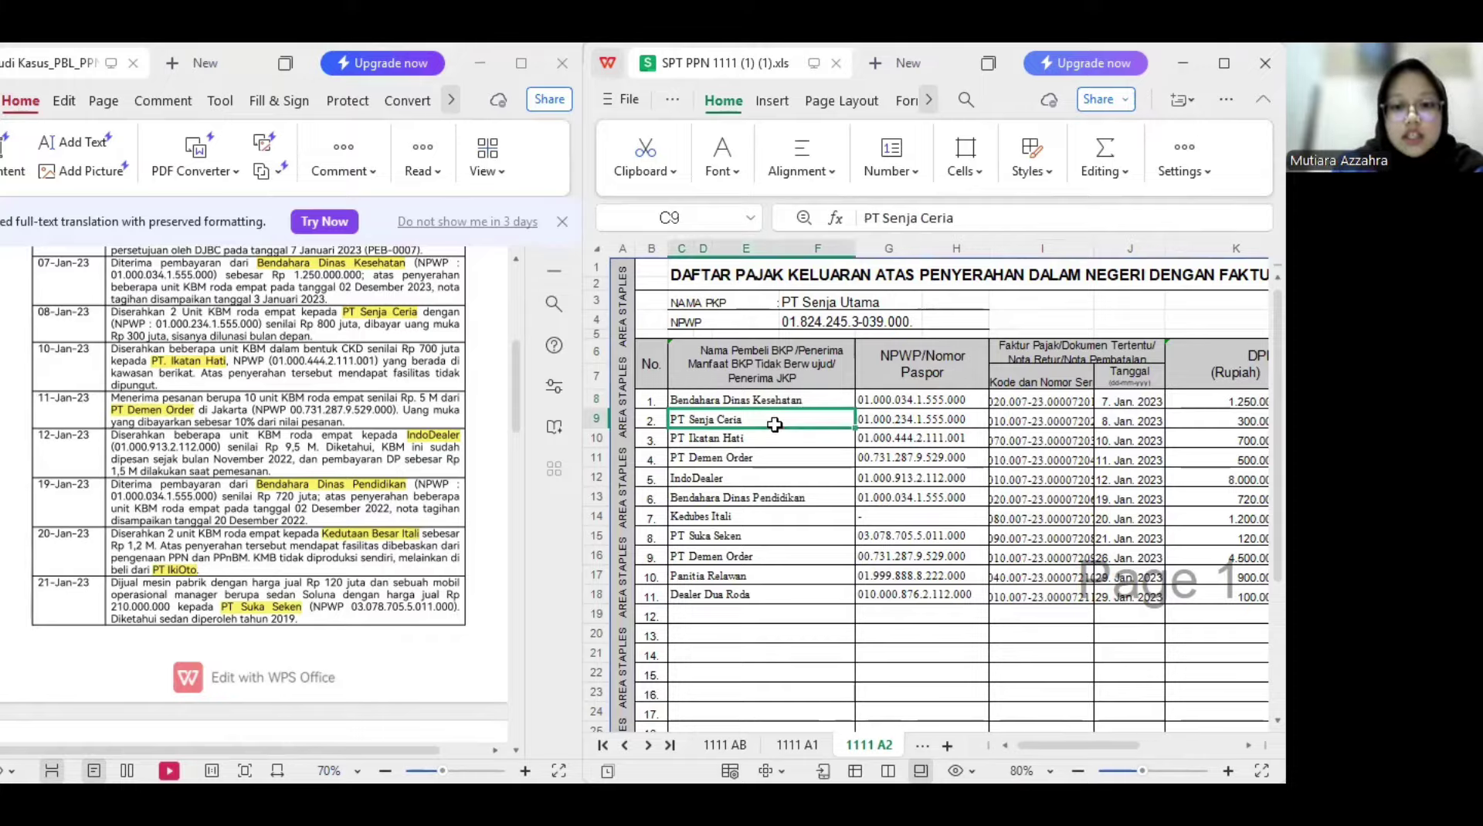
{"action": "left_click_drag", "start_coordinate": [948, 420], "coordinate": [1004, 424]}
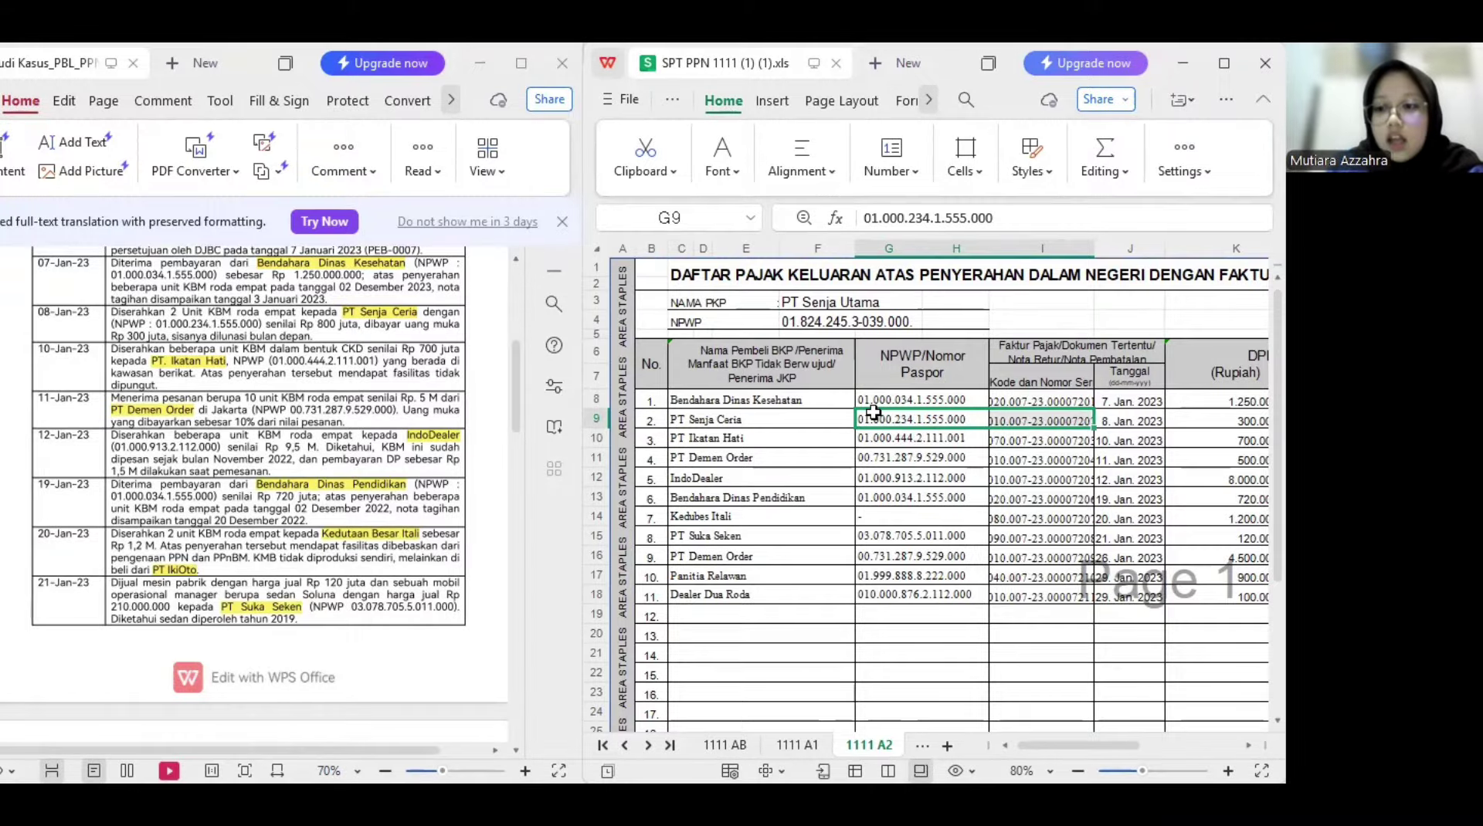
{"action": "left_click", "coordinate": [1133, 418]}
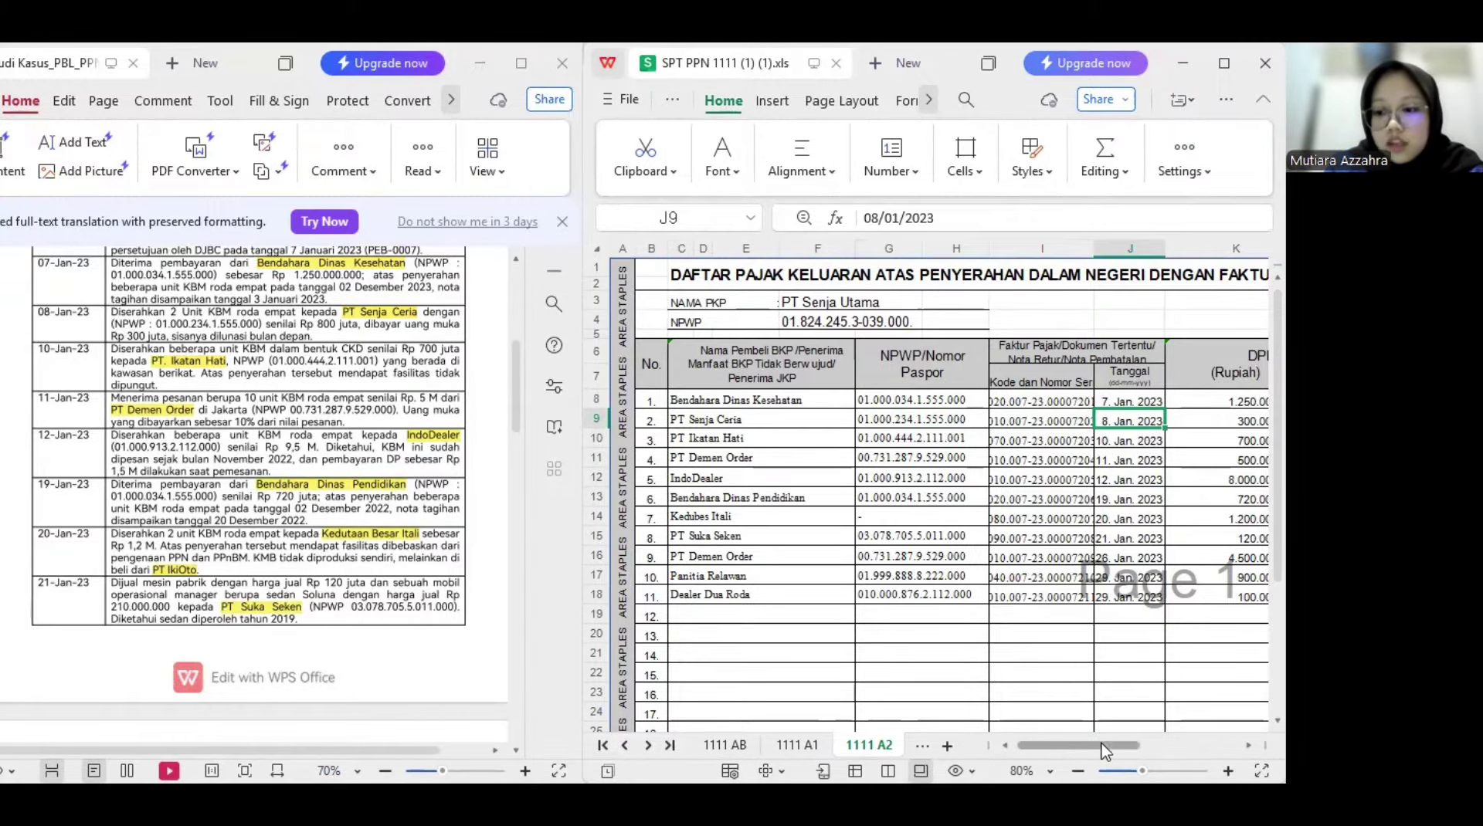
{"action": "left_click_drag", "start_coordinate": [1104, 750], "coordinate": [1166, 746]}
{"action": "left_click", "coordinate": [838, 422]}
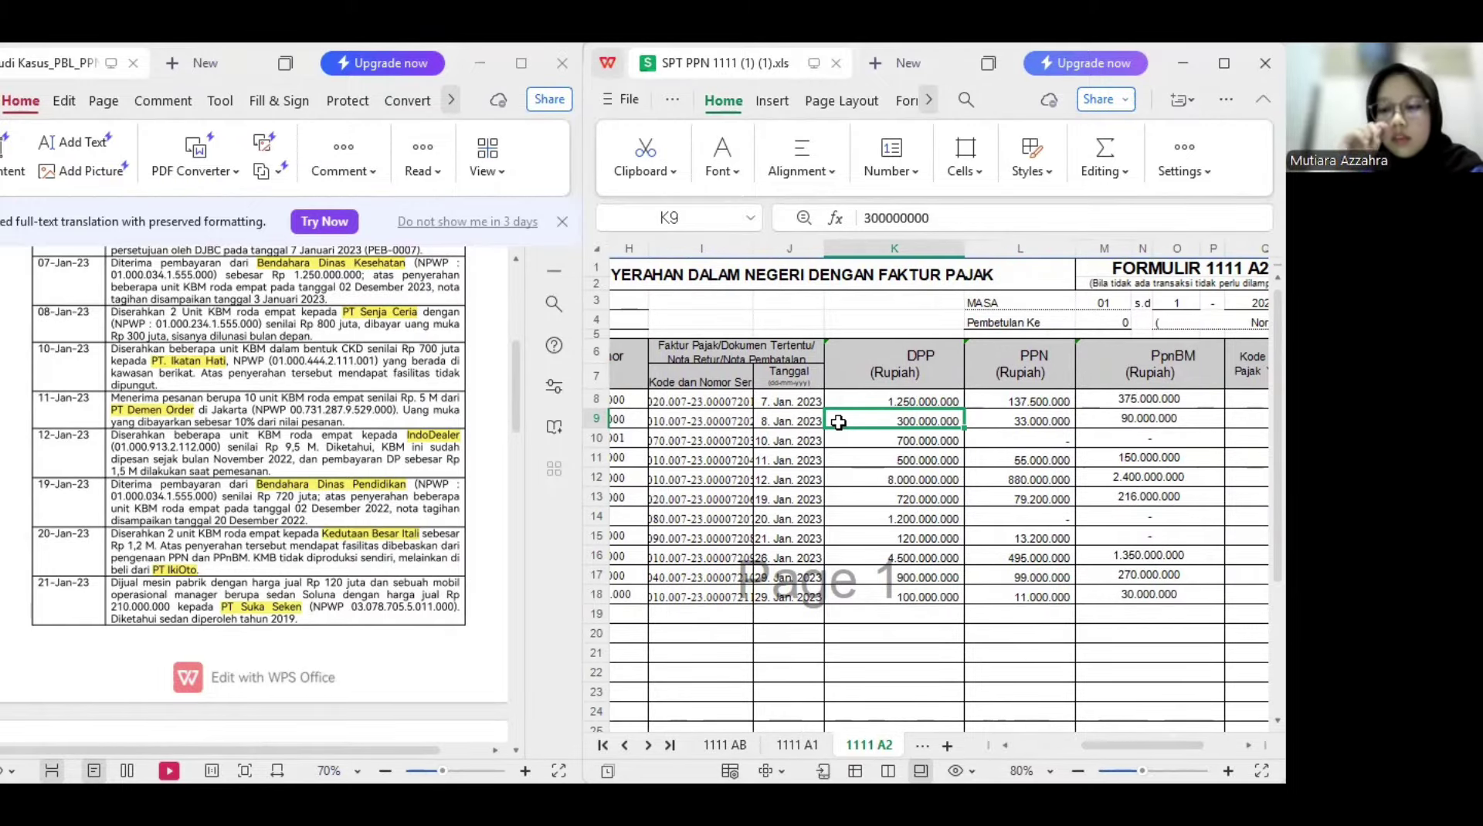
{"action": "left_click", "coordinate": [989, 424]}
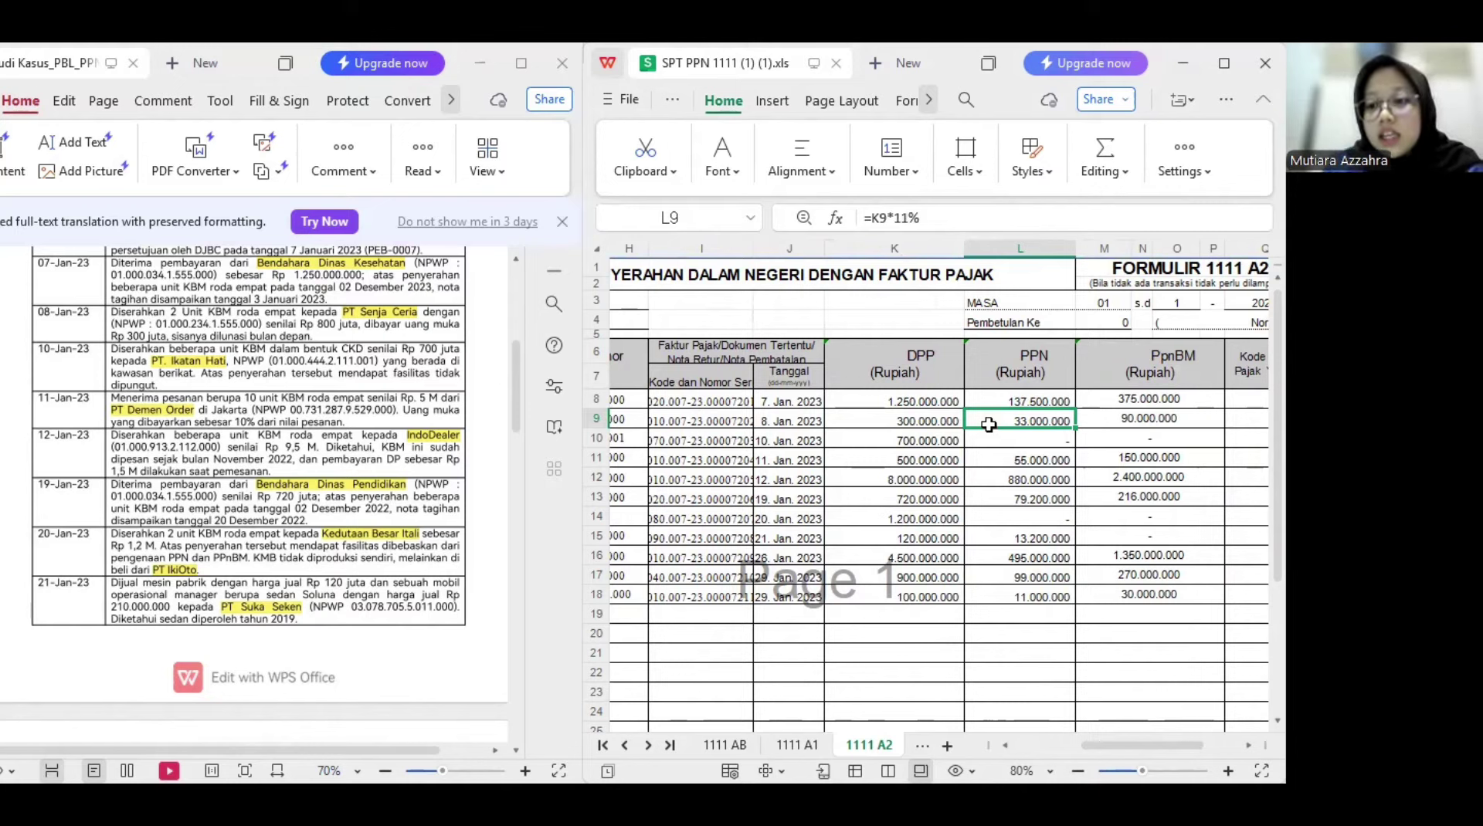
{"action": "left_click", "coordinate": [1100, 418]}
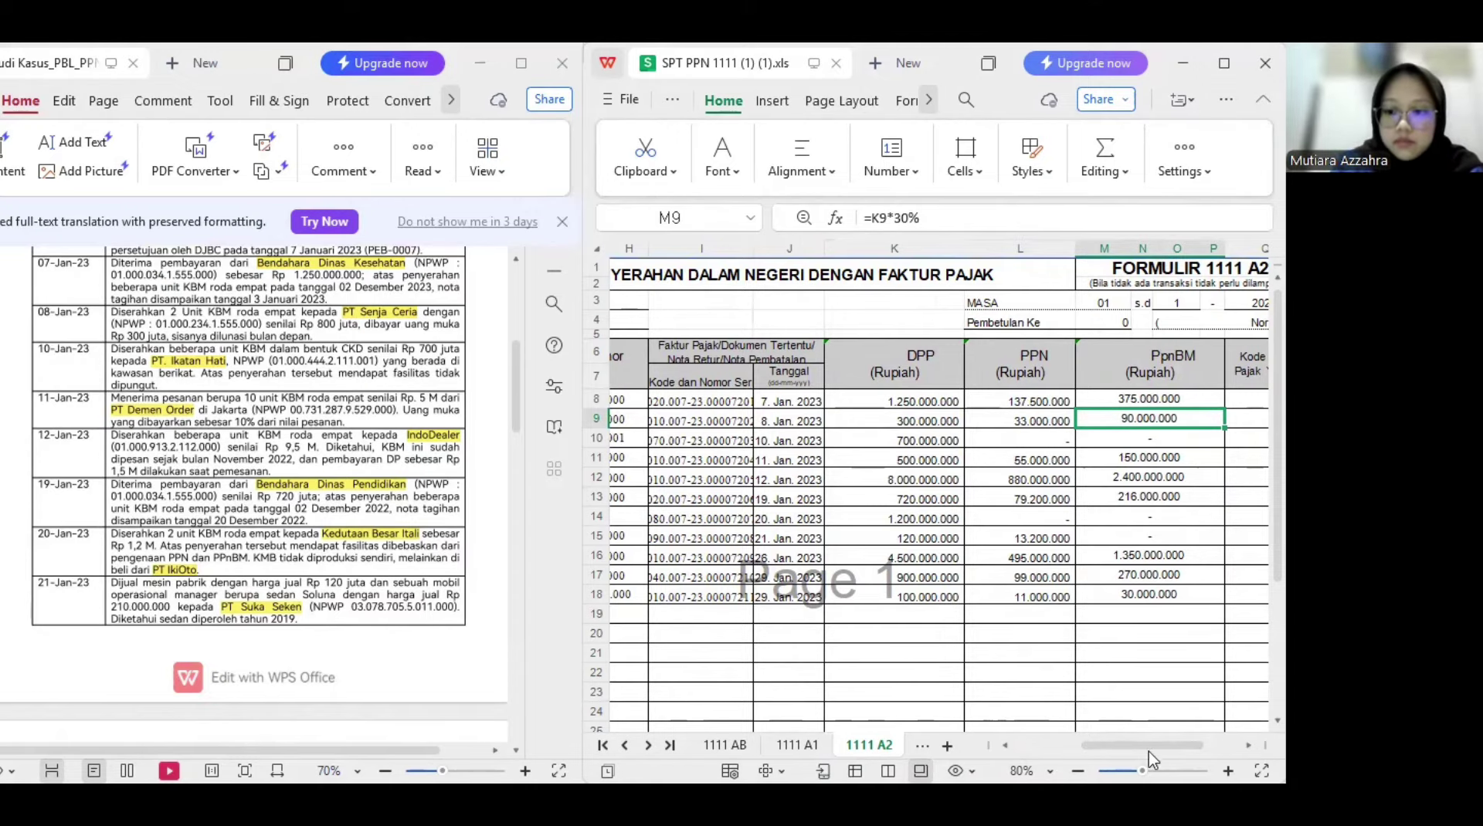
Check the PT Ikatan Hati row against its 10-Jan-23 transaction, covering buyer, NPWP, invoice number, date and DPP
{"action": "left_click_drag", "start_coordinate": [1147, 746], "coordinate": [1083, 746]}
{"action": "left_click", "coordinate": [812, 445]}
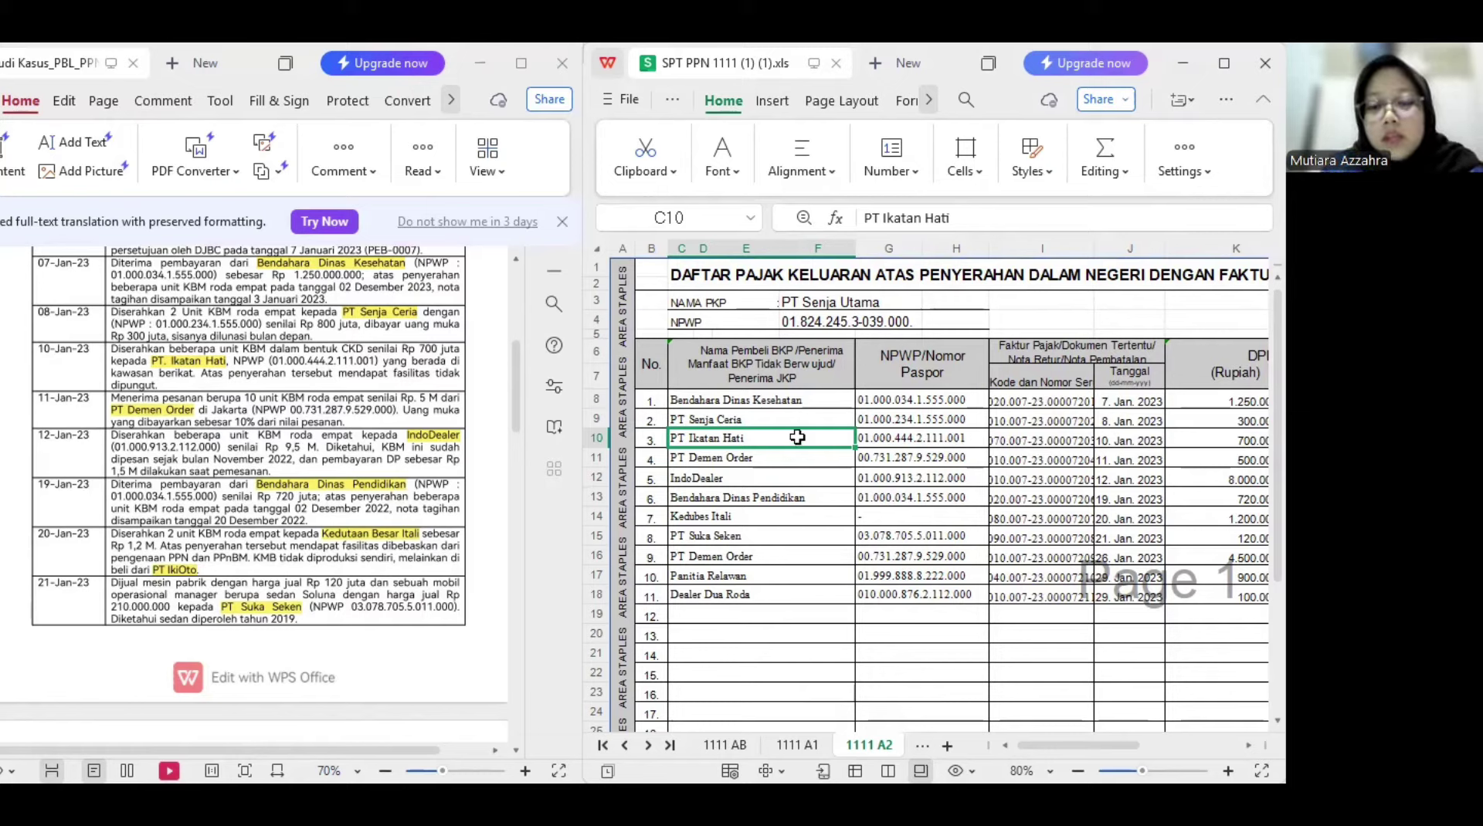
{"action": "left_click", "coordinate": [919, 438]}
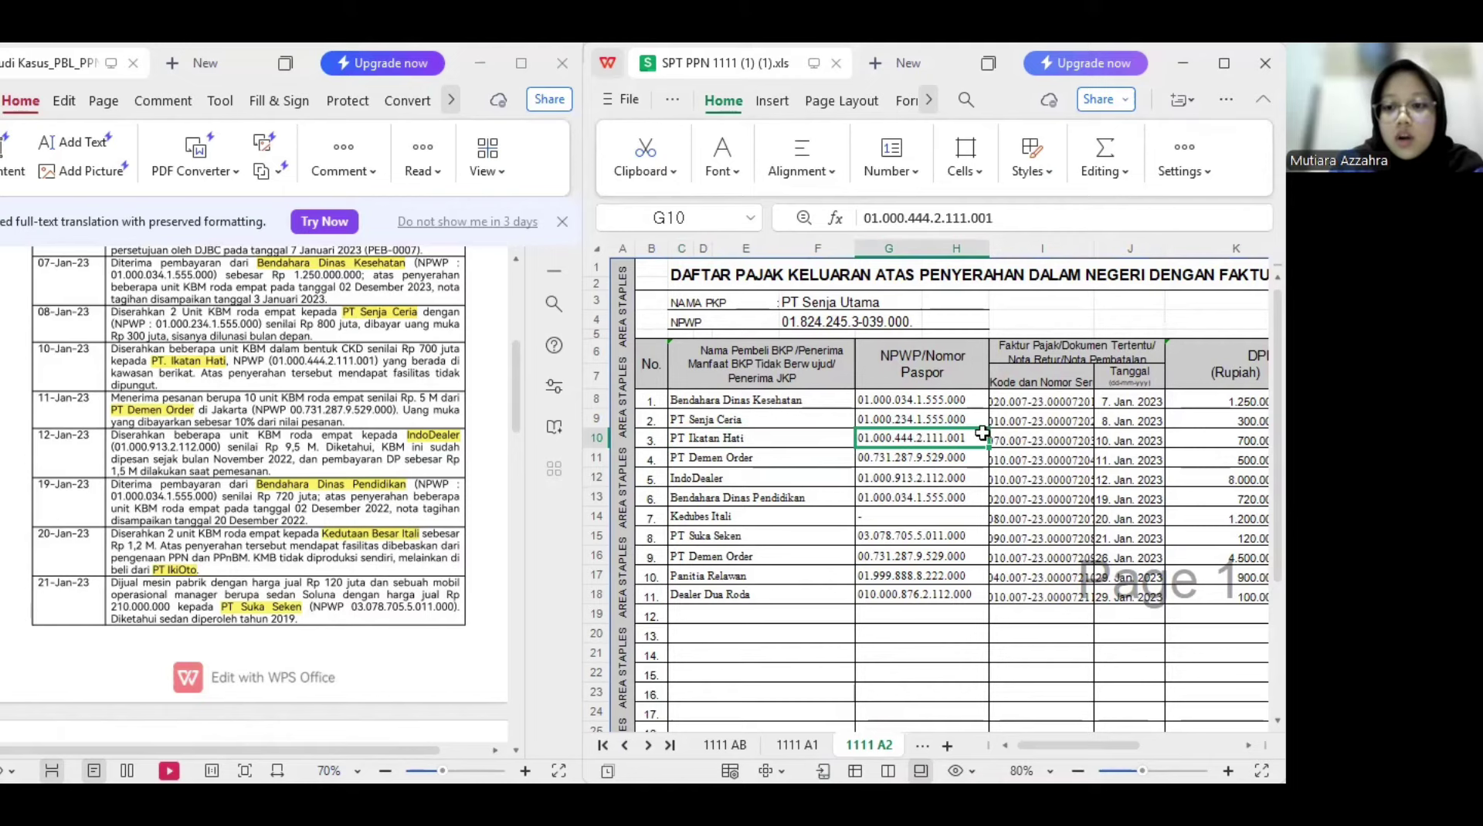
{"action": "key", "text": "Right"}
{"action": "key", "text": "Right"}
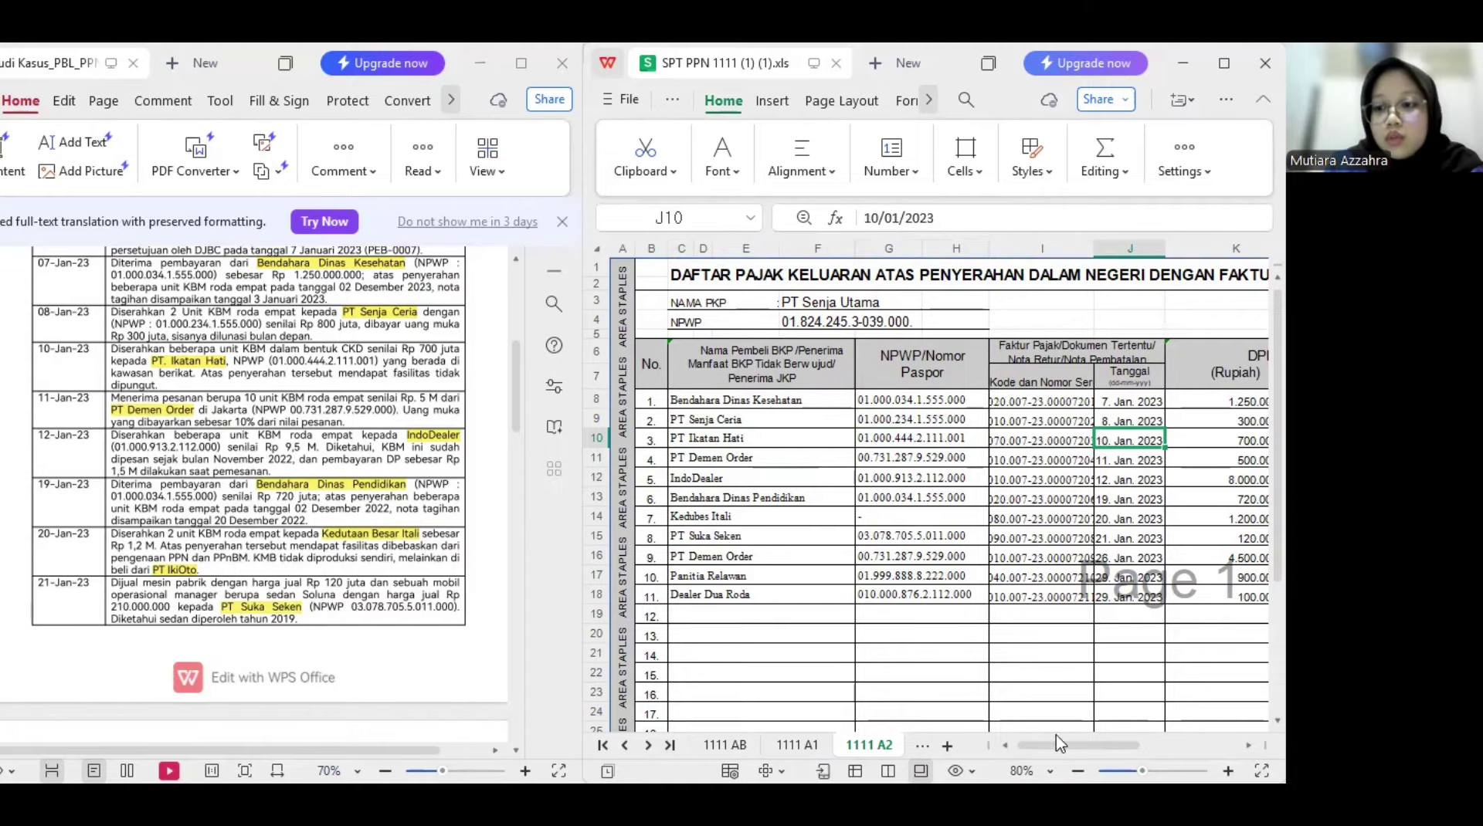
{"action": "left_click_drag", "start_coordinate": [1060, 744], "coordinate": [1150, 744]}
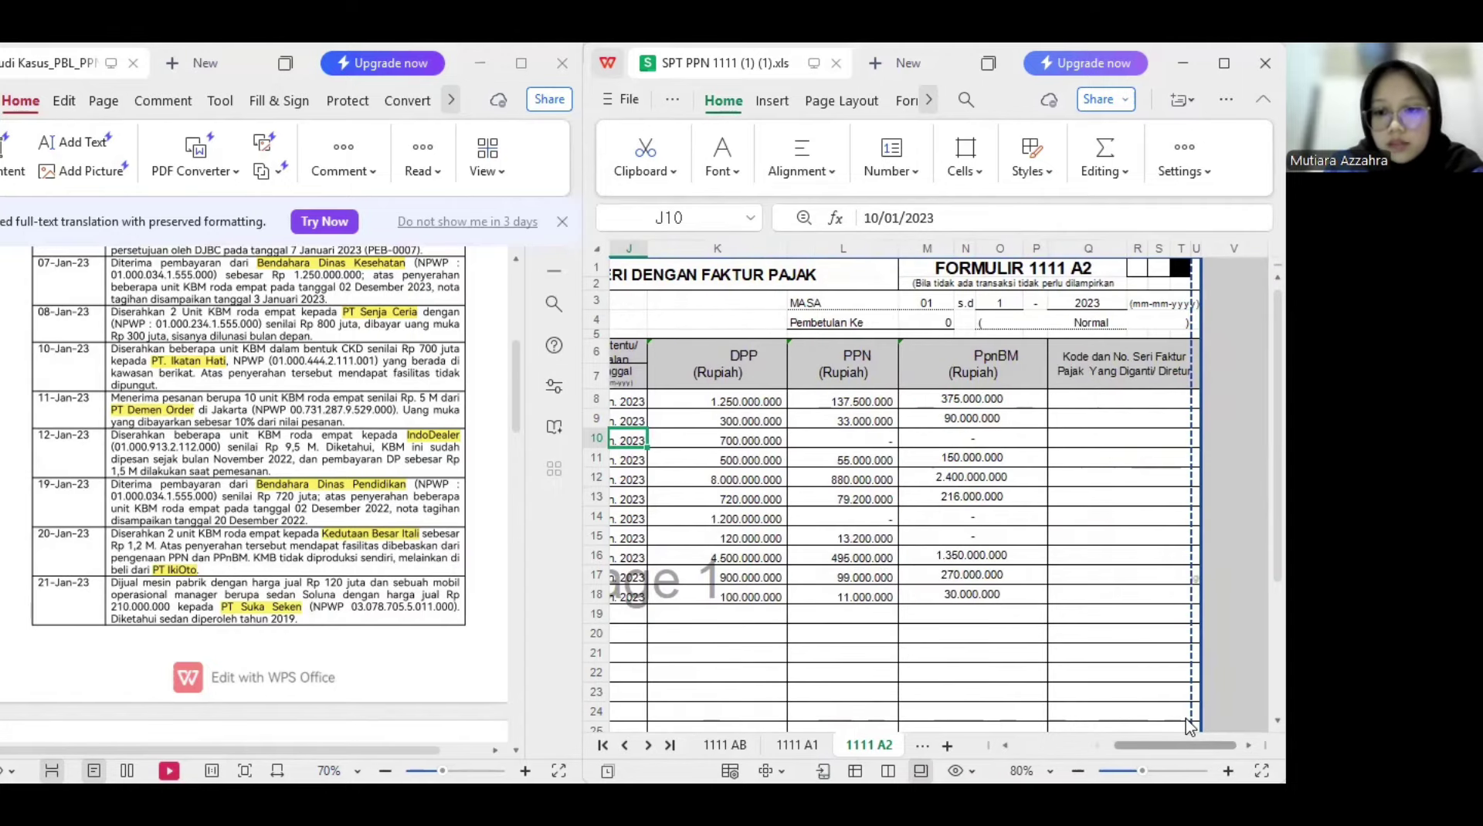
{"action": "left_click", "coordinate": [697, 438]}
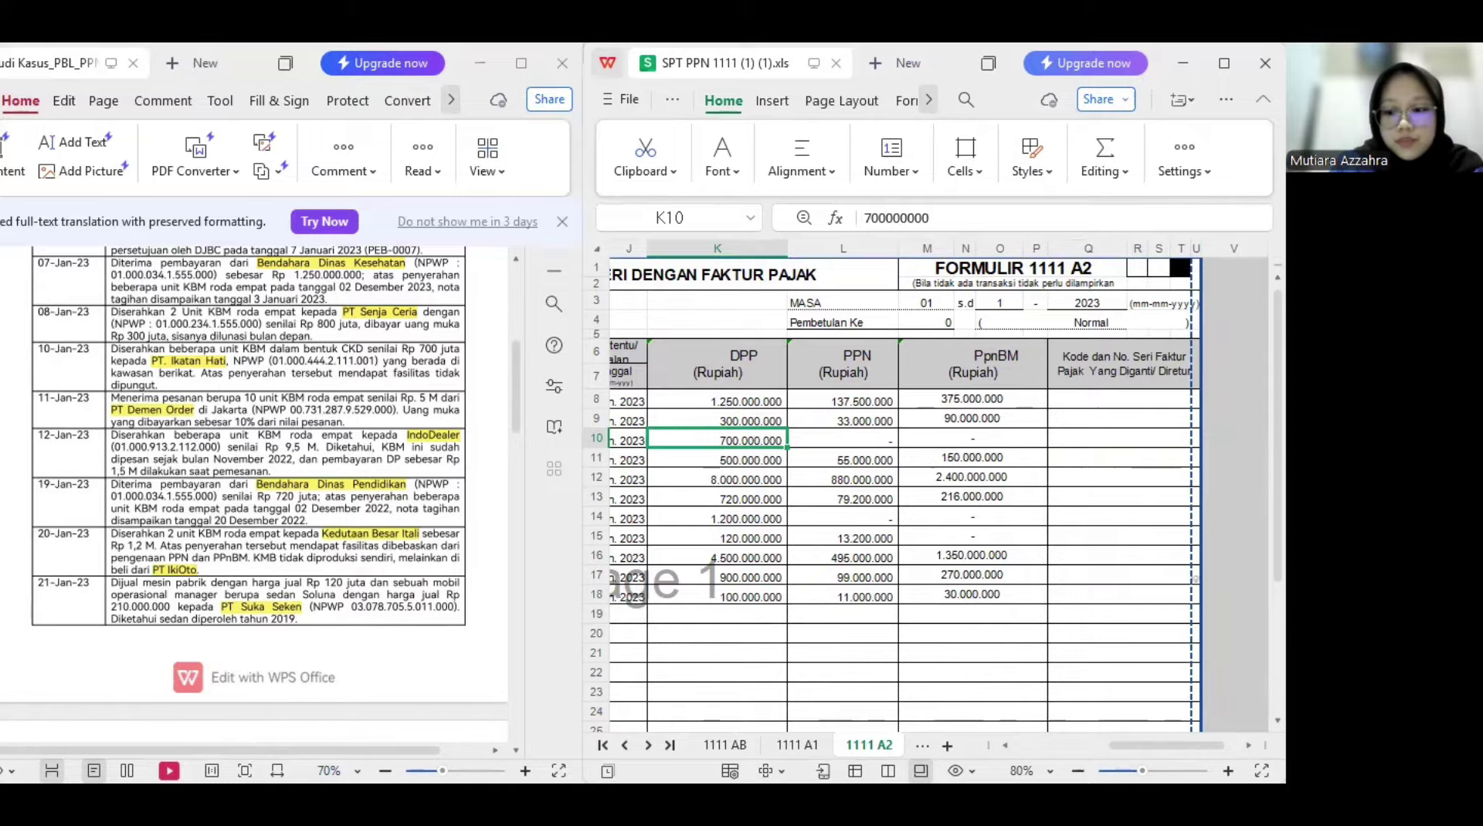
Check the 11-Jan-23 PT Demen Order entry in row 4 of the list for buyer name, NPWP, invoice serial number and date
{"action": "left_click_drag", "start_coordinate": [1205, 746], "coordinate": [1113, 746]}
{"action": "left_click", "coordinate": [779, 465]}
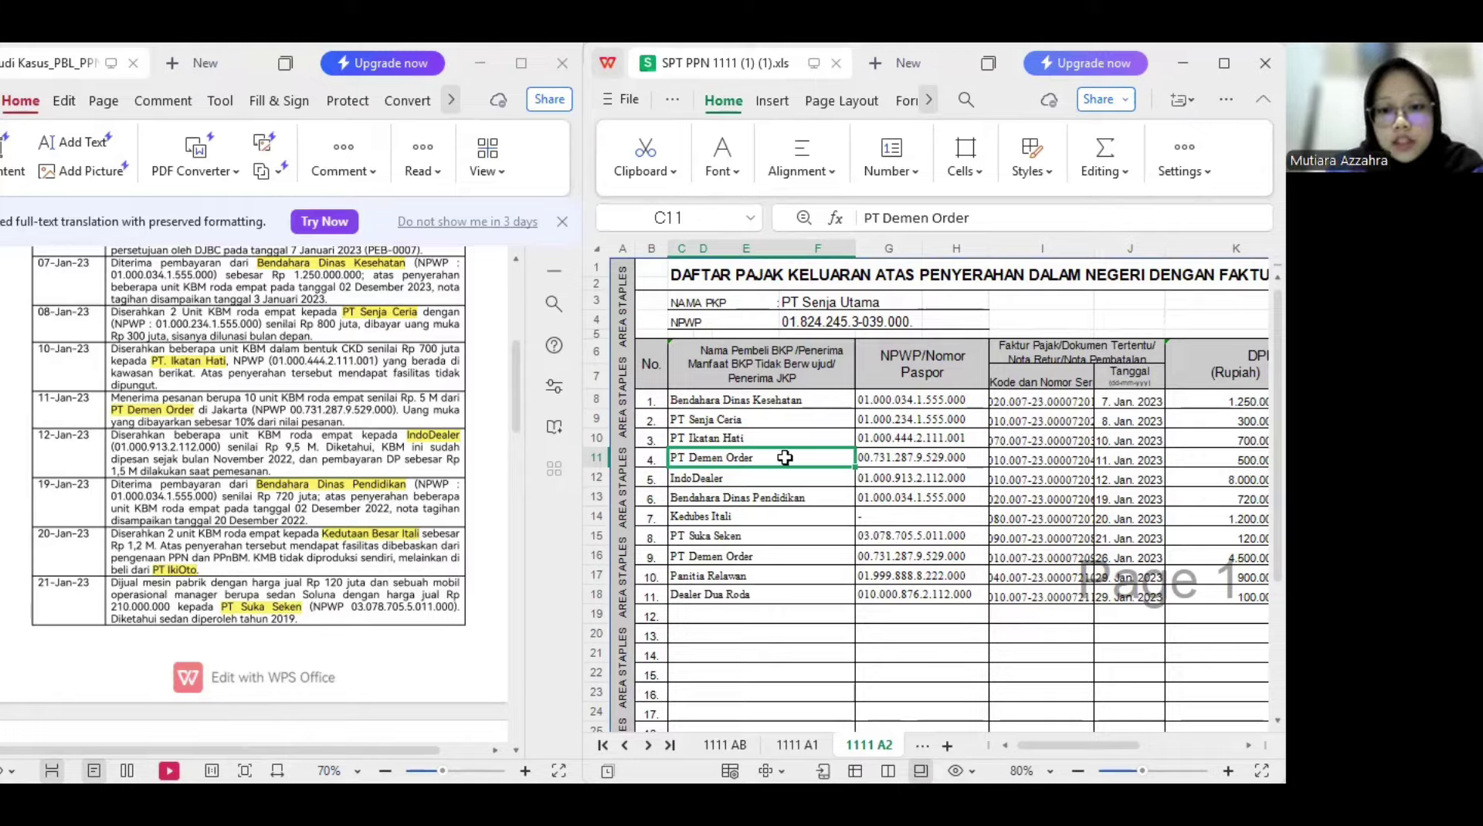
{"action": "left_click", "coordinate": [963, 460]}
{"action": "left_click_drag", "start_coordinate": [964, 460], "coordinate": [999, 460]}
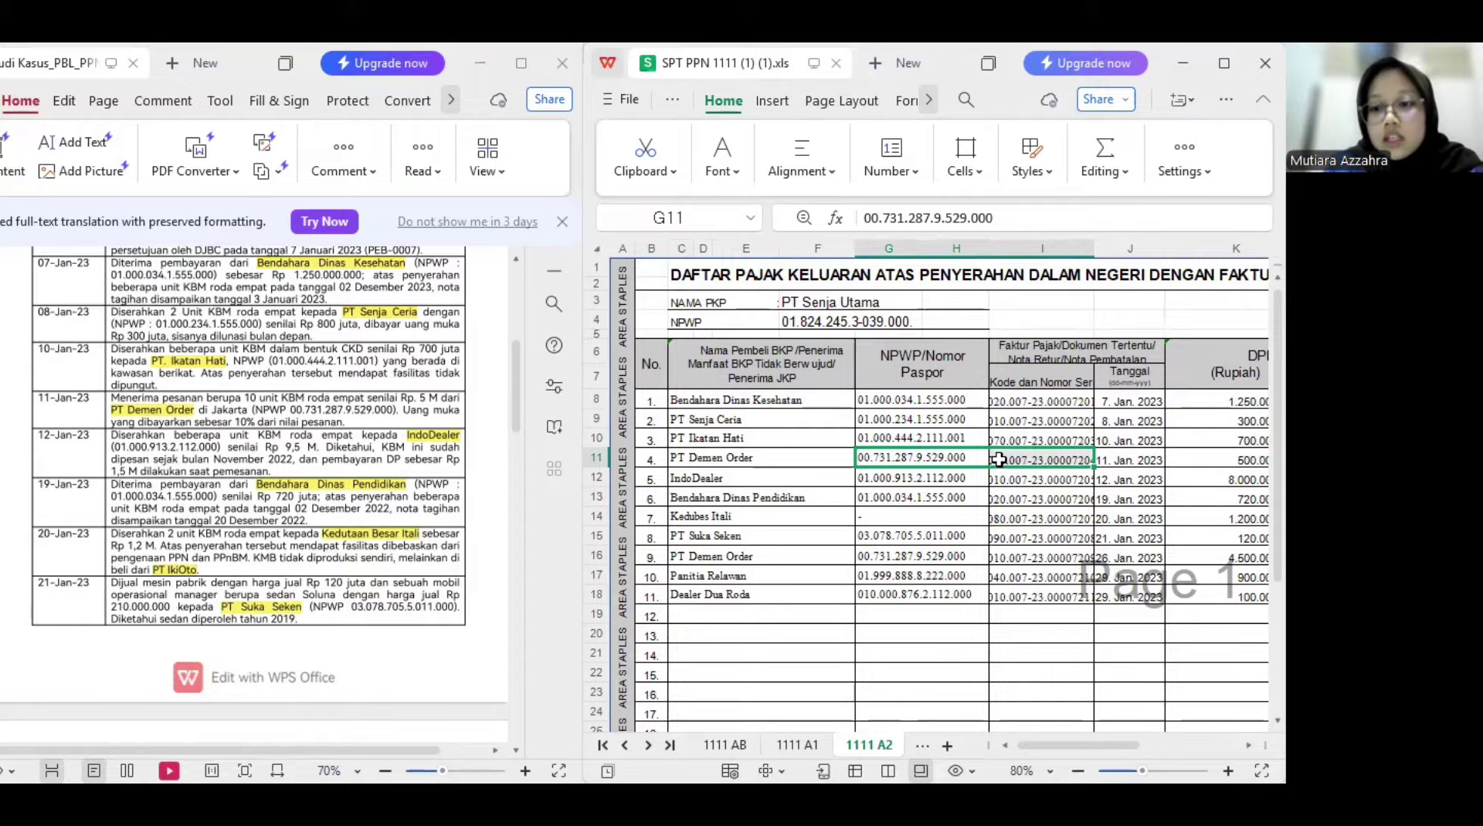
{"action": "left_click", "coordinate": [1114, 460]}
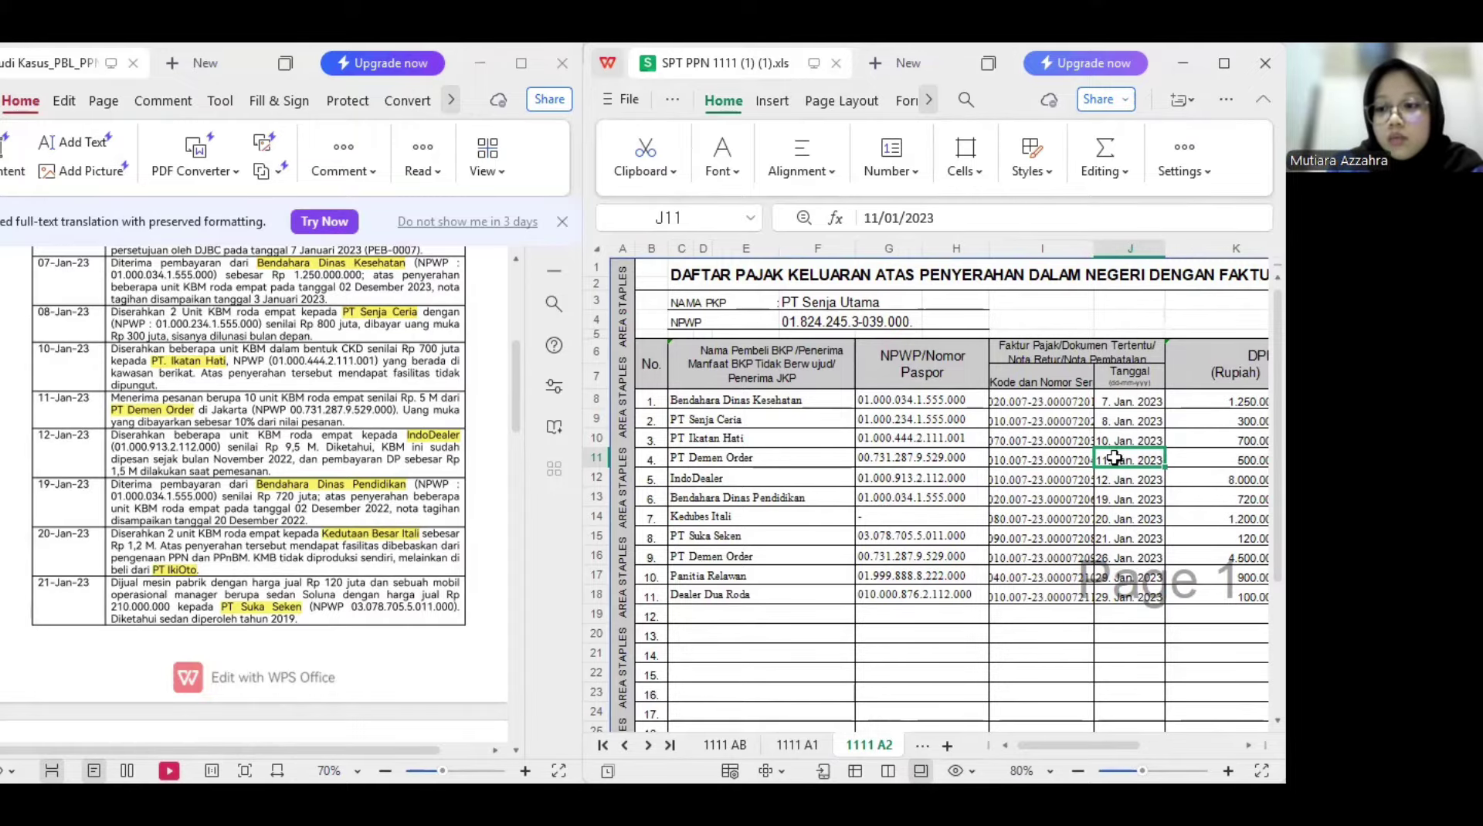
Inspect the DPP of the 11-Jan-23 PT Demen Order row and the formulas behind its PPN and PPnBM
{"action": "left_click_drag", "start_coordinate": [1094, 746], "coordinate": [1166, 745]}
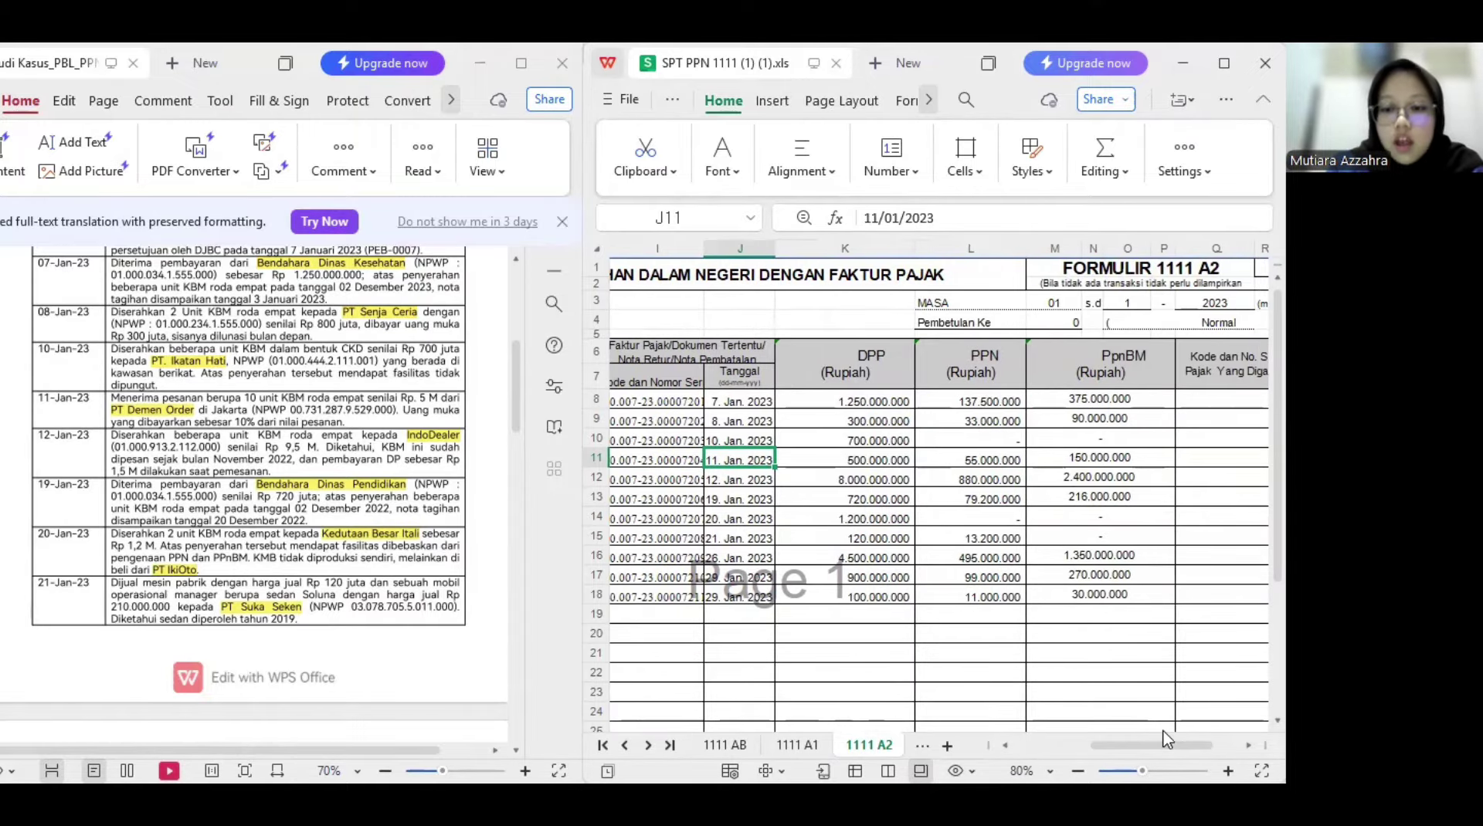
{"action": "left_click", "coordinate": [821, 461]}
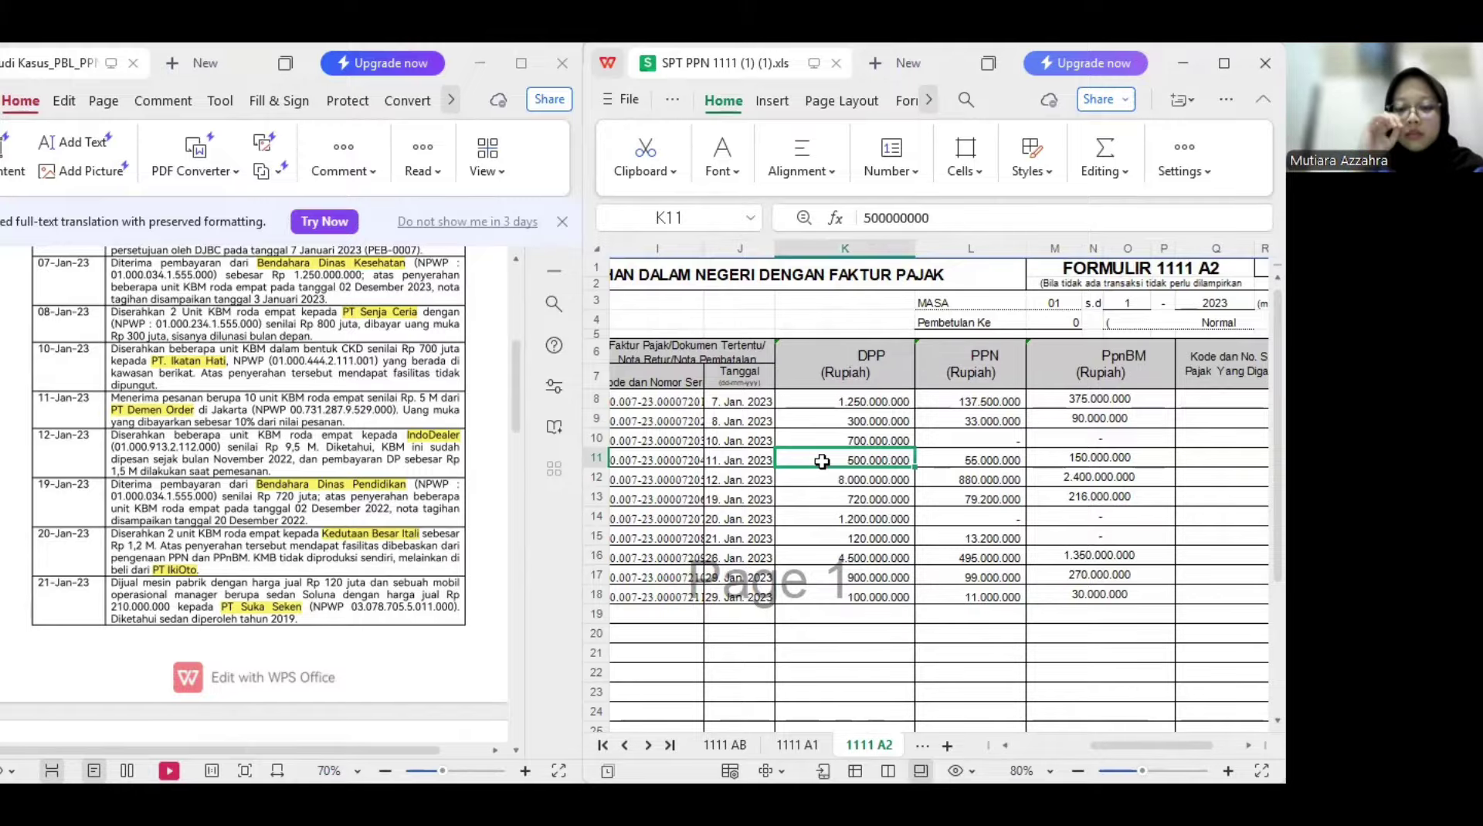
{"action": "left_click", "coordinate": [936, 464]}
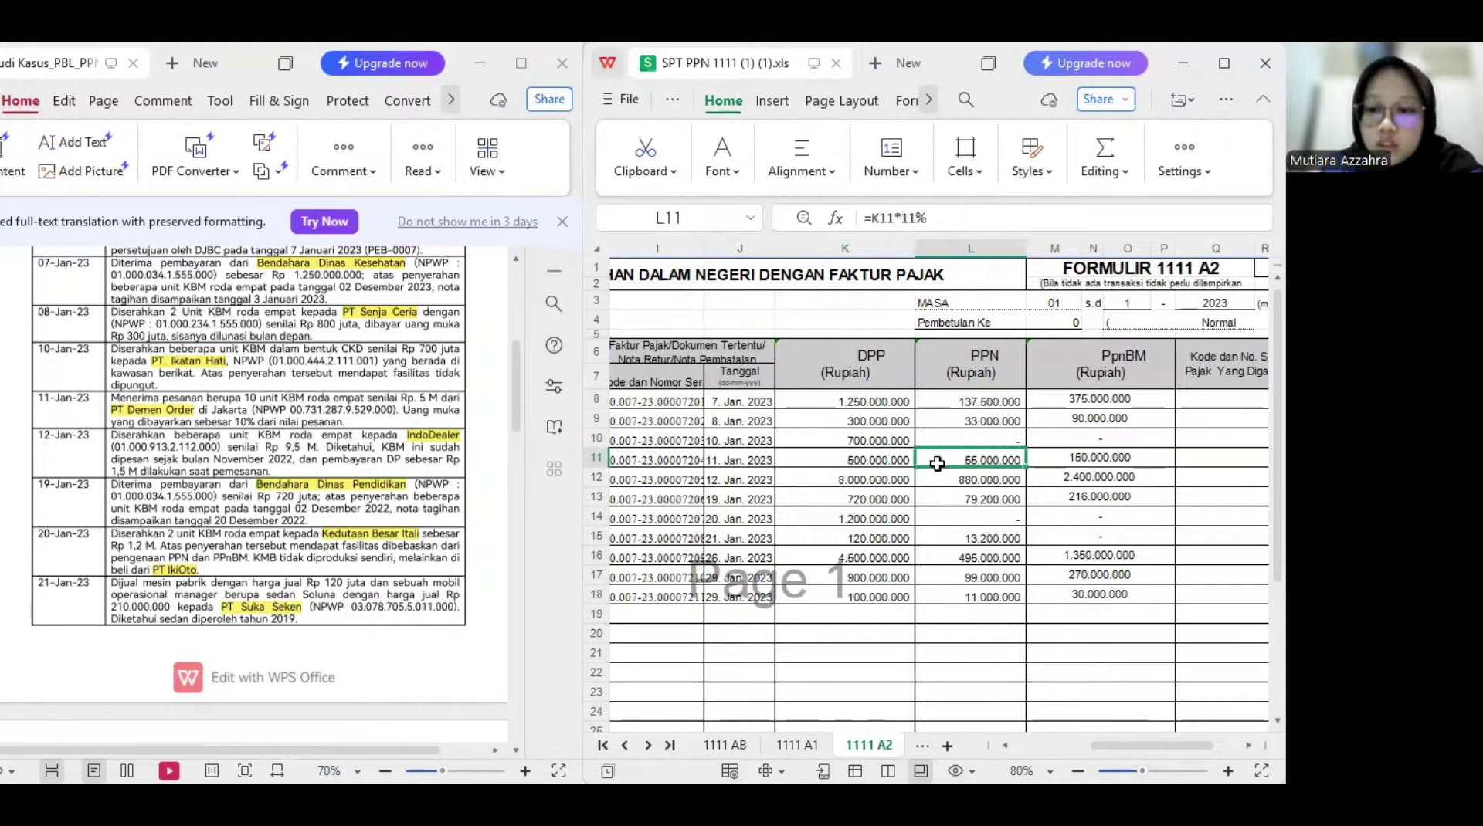
{"action": "left_click", "coordinate": [1050, 463]}
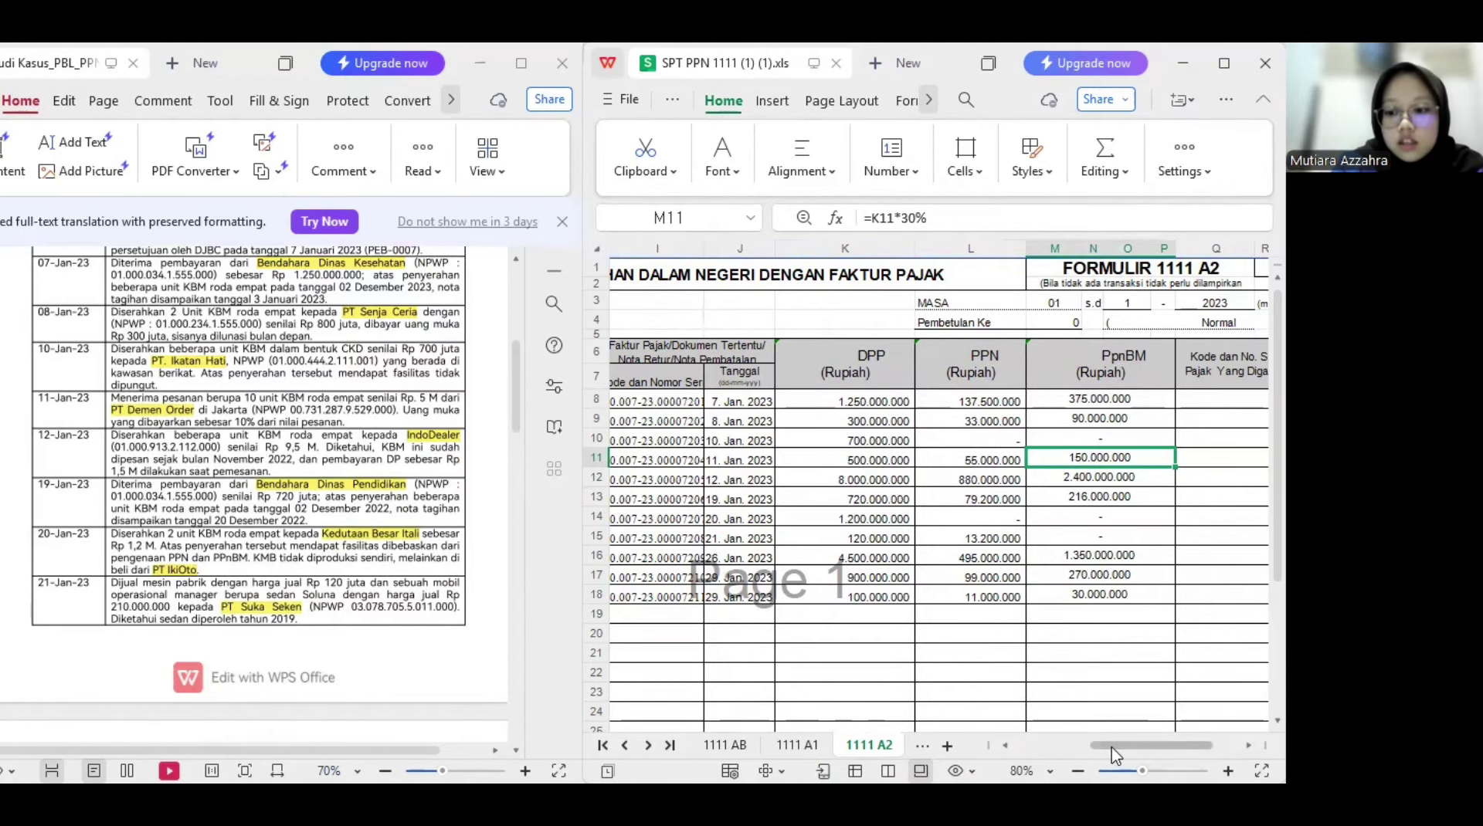
Check the IndoDealer row against its 12-Jan-23 transaction, from buyer, NPWP, invoice and date through DPP, PPN and PPnBM
{"action": "left_click_drag", "start_coordinate": [1107, 752], "coordinate": [1007, 752]}
{"action": "left_click", "coordinate": [770, 480]}
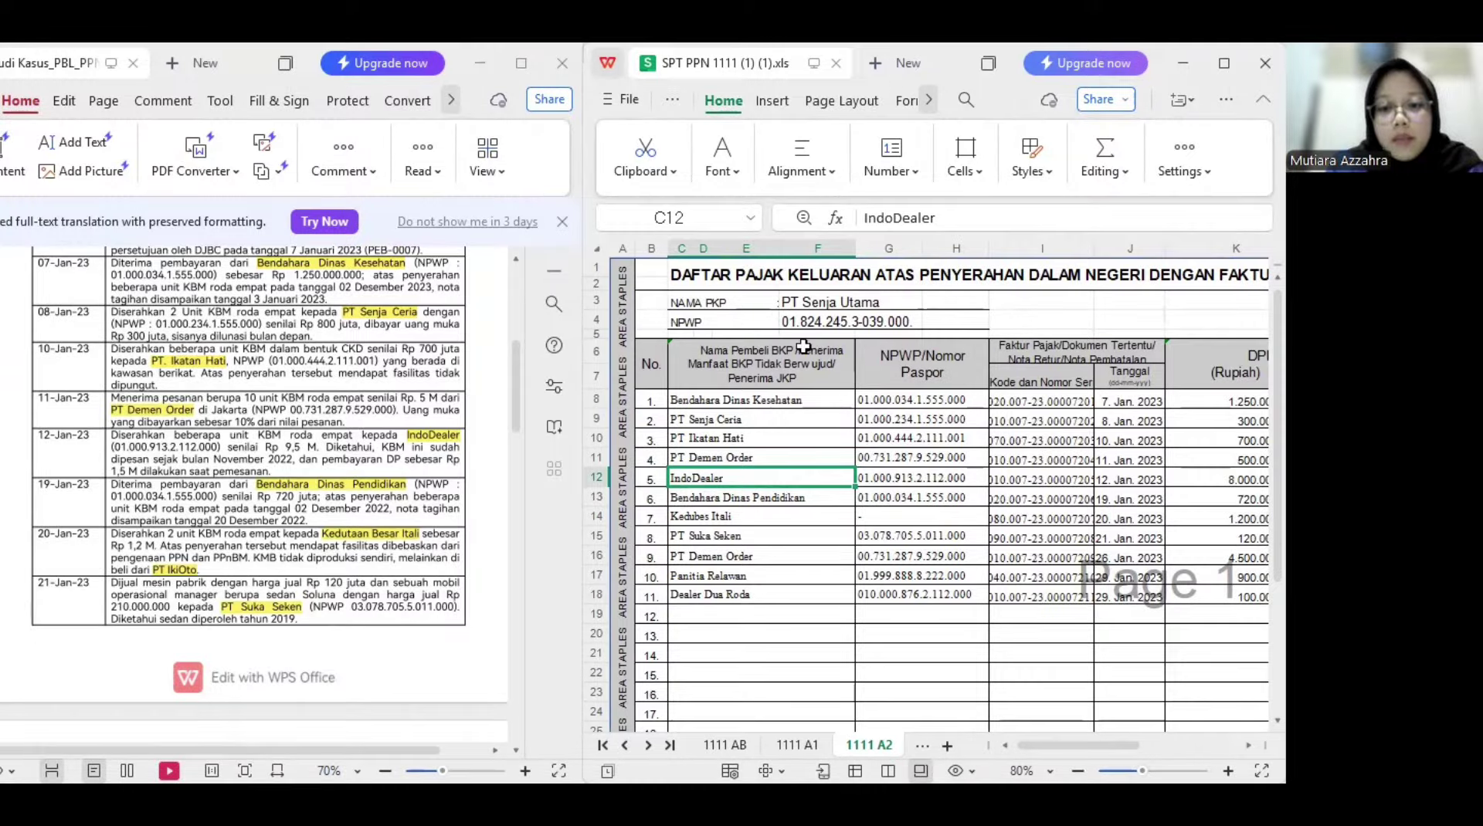
{"action": "left_click_drag", "start_coordinate": [899, 481], "coordinate": [1035, 480]}
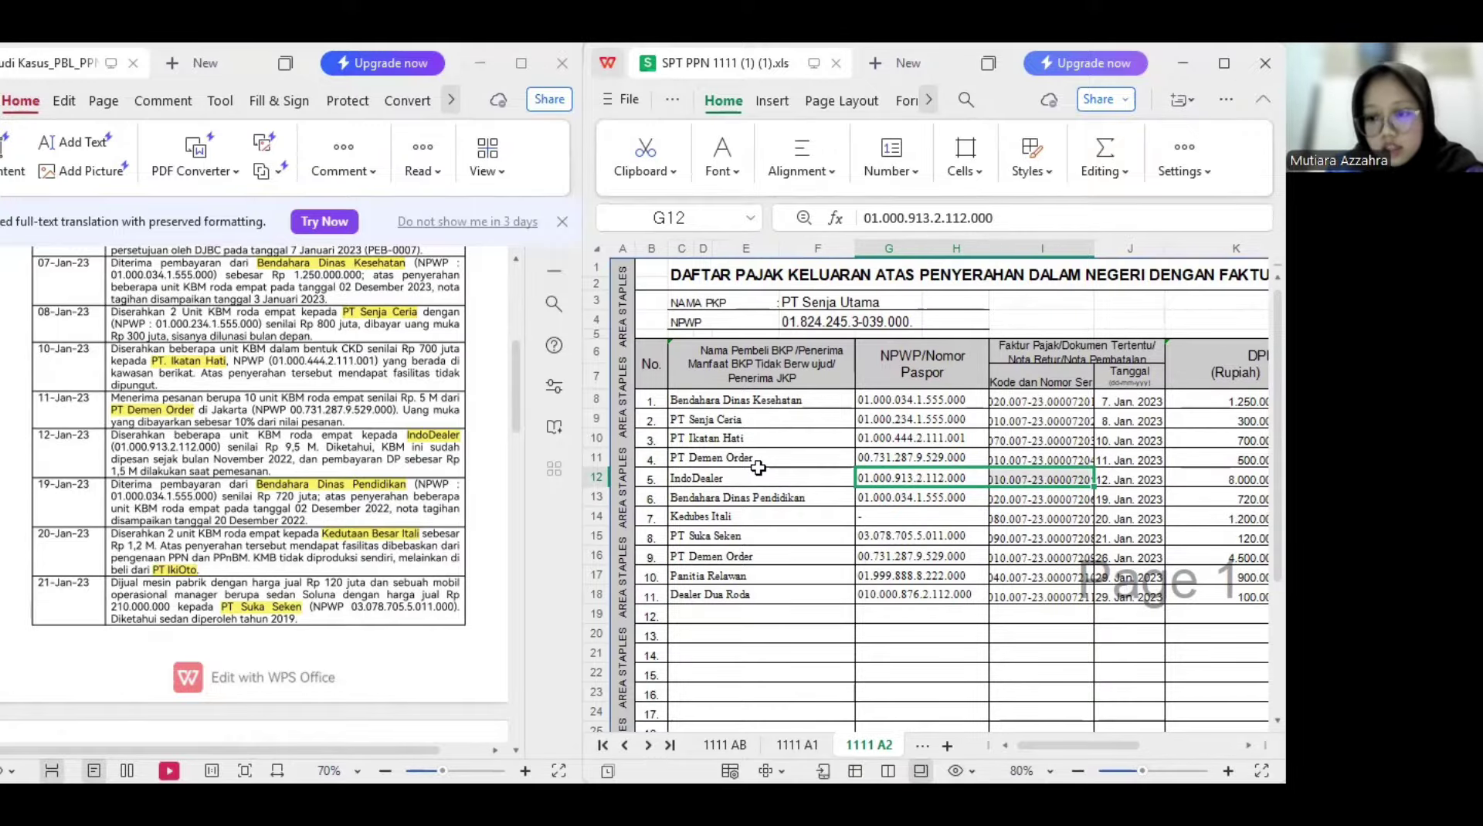
{"action": "left_click", "coordinate": [1109, 475]}
{"action": "left_click_drag", "start_coordinate": [1058, 745], "coordinate": [1129, 739]}
{"action": "left_click", "coordinate": [768, 478]}
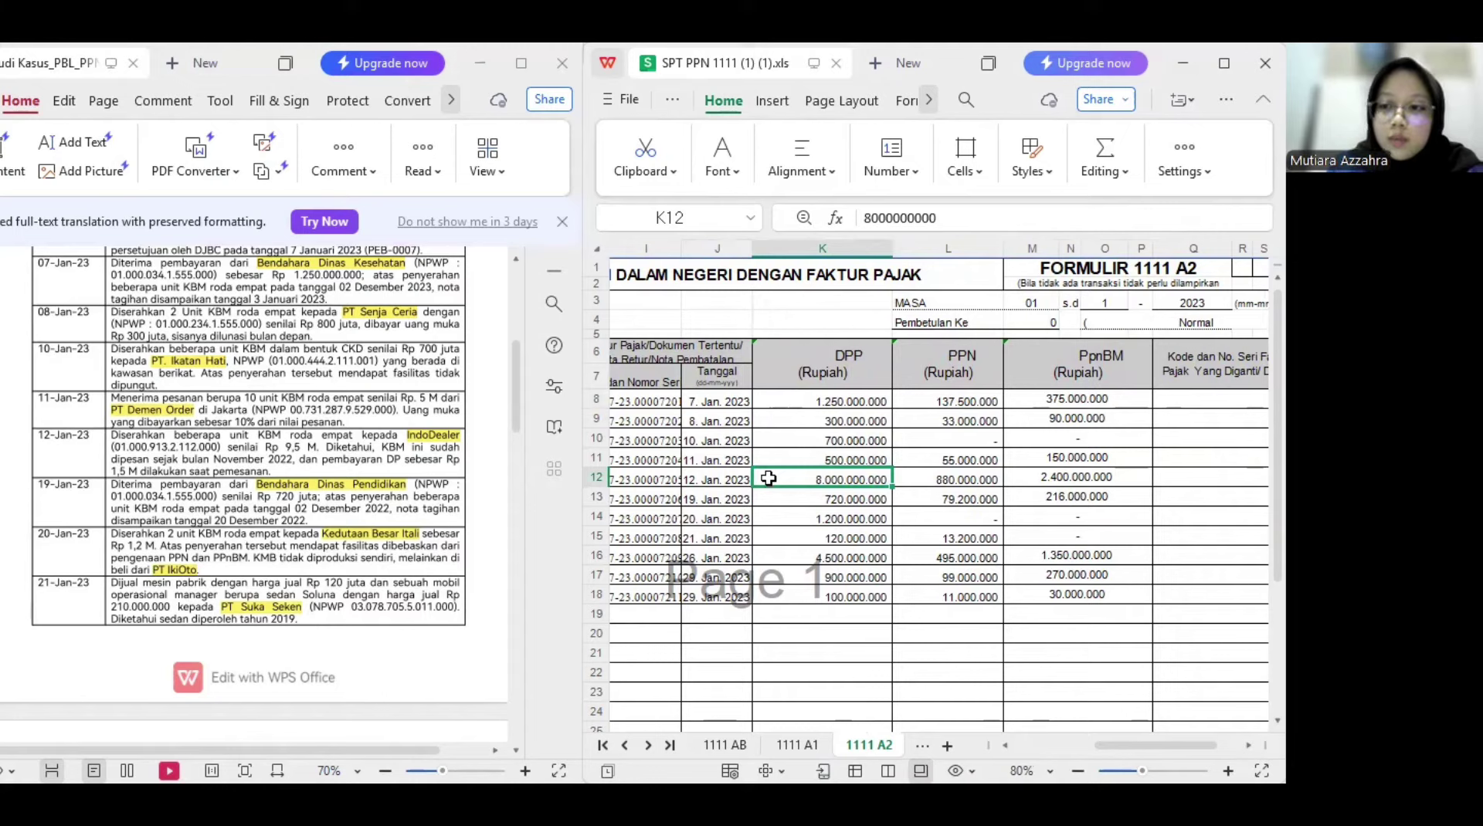
{"action": "left_click", "coordinate": [918, 481]}
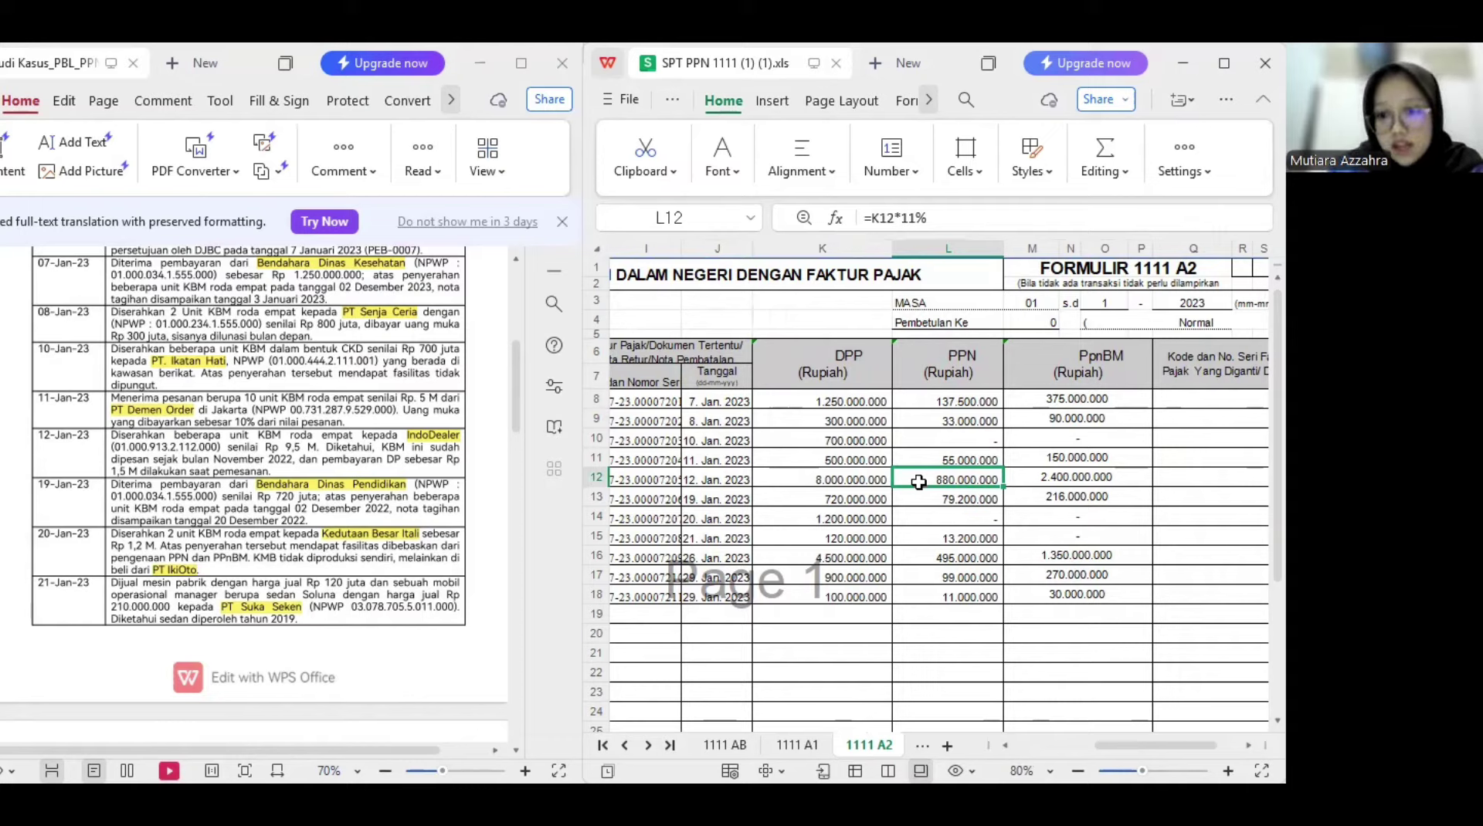
{"action": "left_click", "coordinate": [1041, 474]}
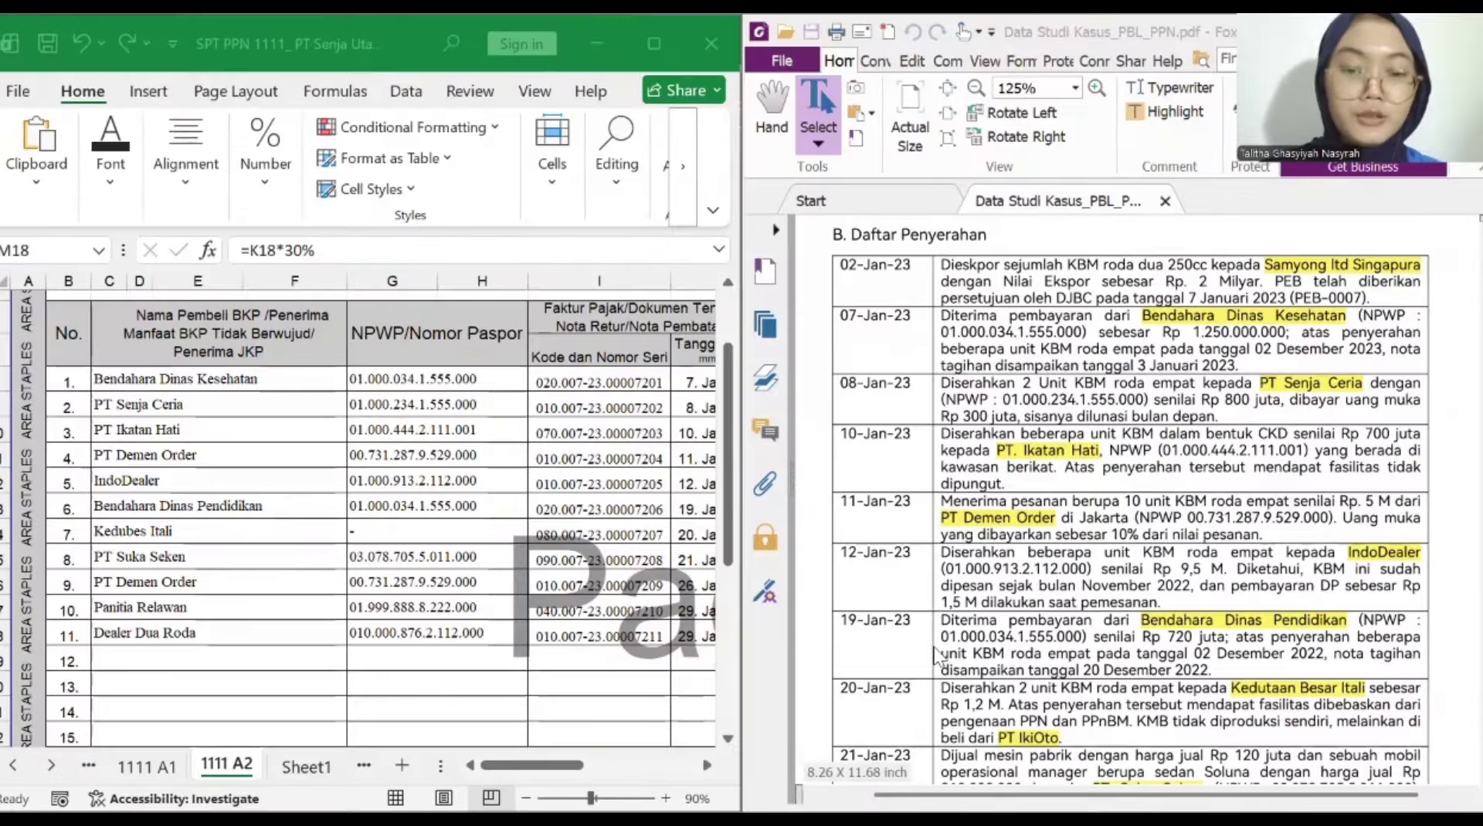
In the case study PDF, mark the 19-Jan-23 Bendahara Dinas Pendidikan transaction's date, buyer, NPWP and 720 juta value while reading it
{"action": "left_click_drag", "start_coordinate": [841, 626], "coordinate": [1349, 622]}
{"action": "left_click_drag", "start_coordinate": [1089, 640], "coordinate": [947, 643]}
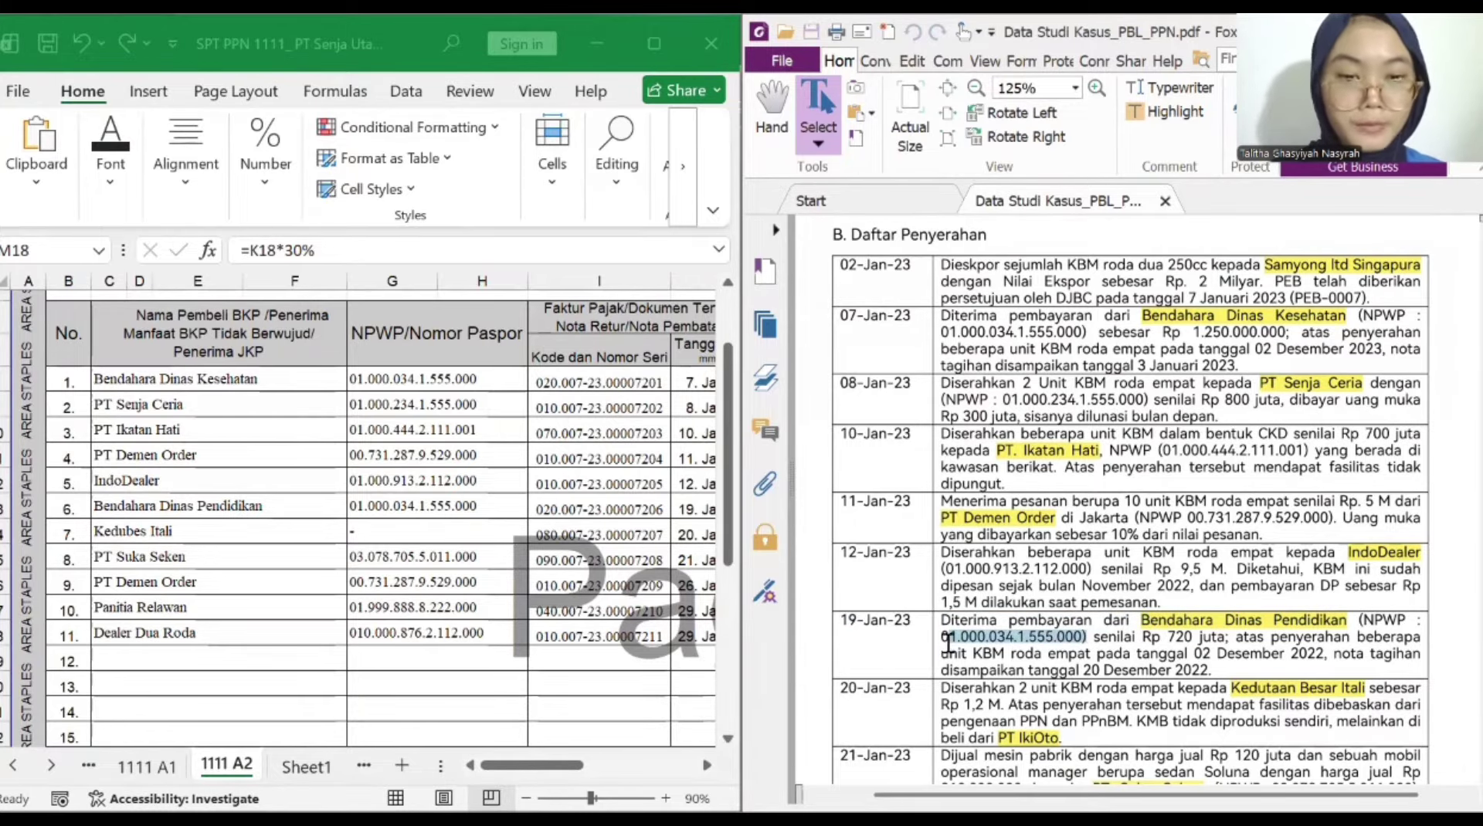
{"action": "left_click", "coordinate": [1172, 637]}
{"action": "left_click_drag", "start_coordinate": [1168, 637], "coordinate": [1224, 638]}
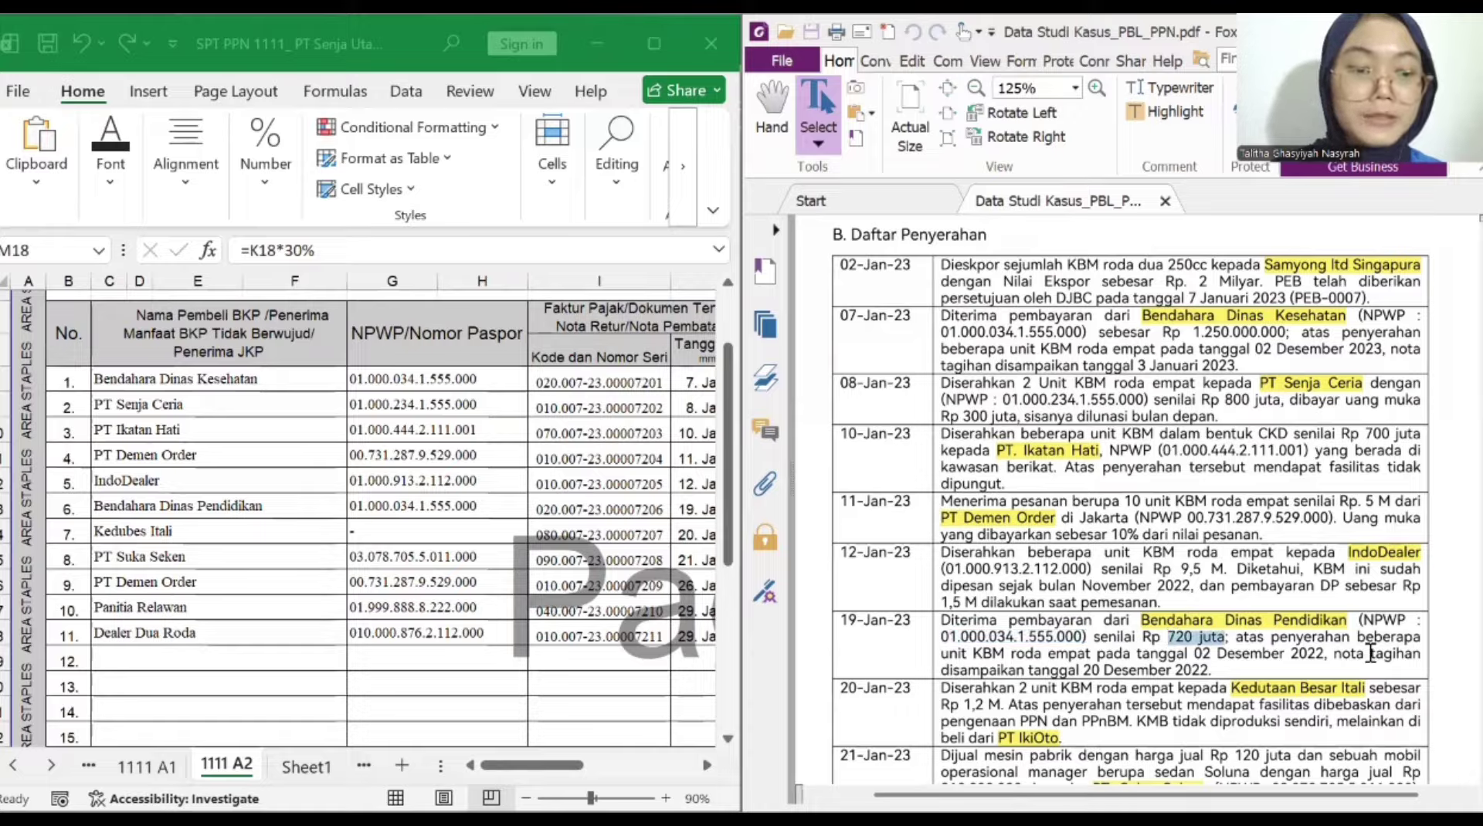
{"action": "left_click", "coordinate": [1311, 680]}
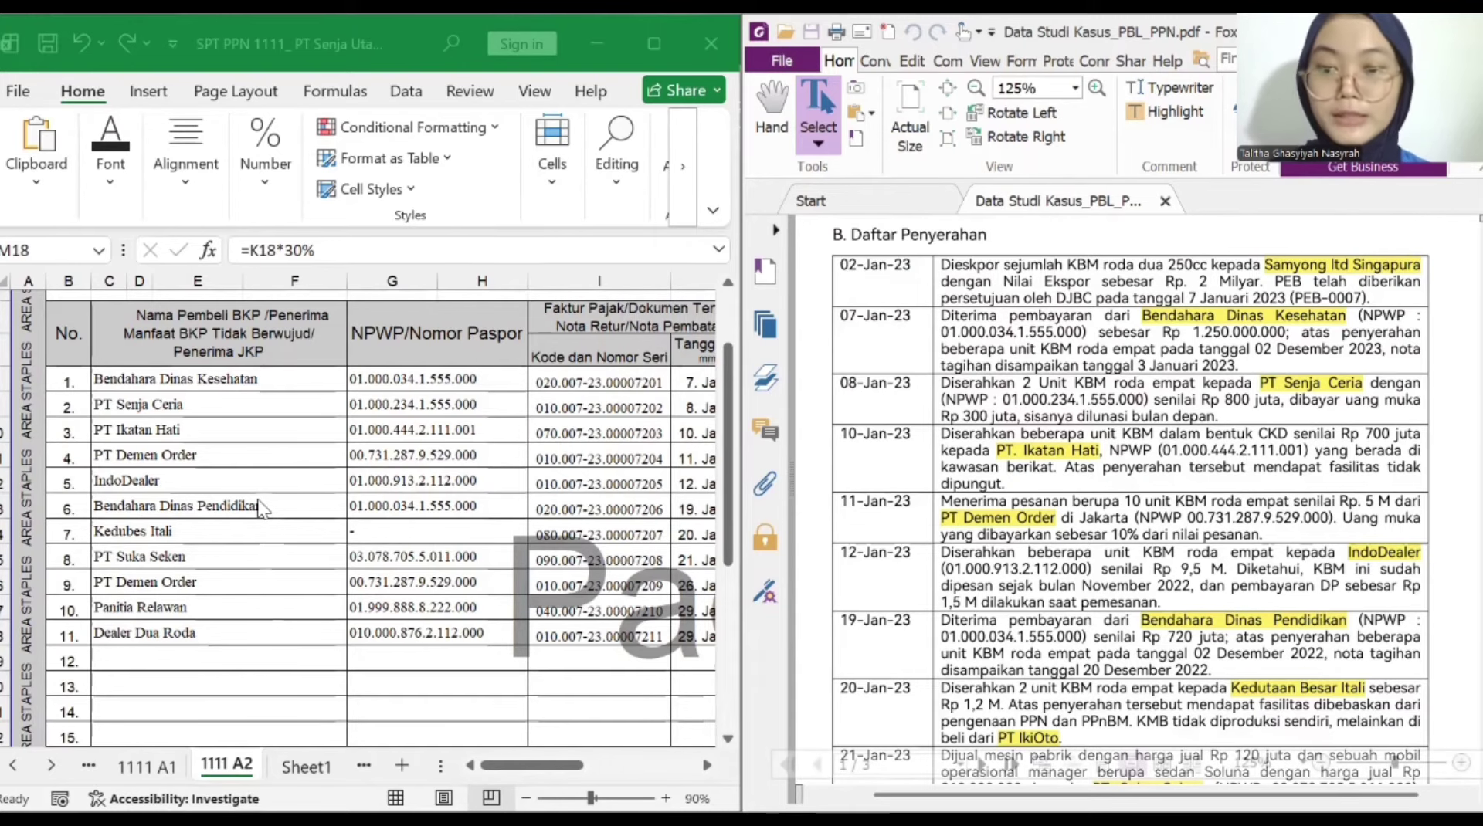
On sheet 1111 A2, check the Bendahara Dinas Pendidikan entry's buyer name, NPWP and invoice serial number
{"action": "left_click", "coordinate": [257, 500]}
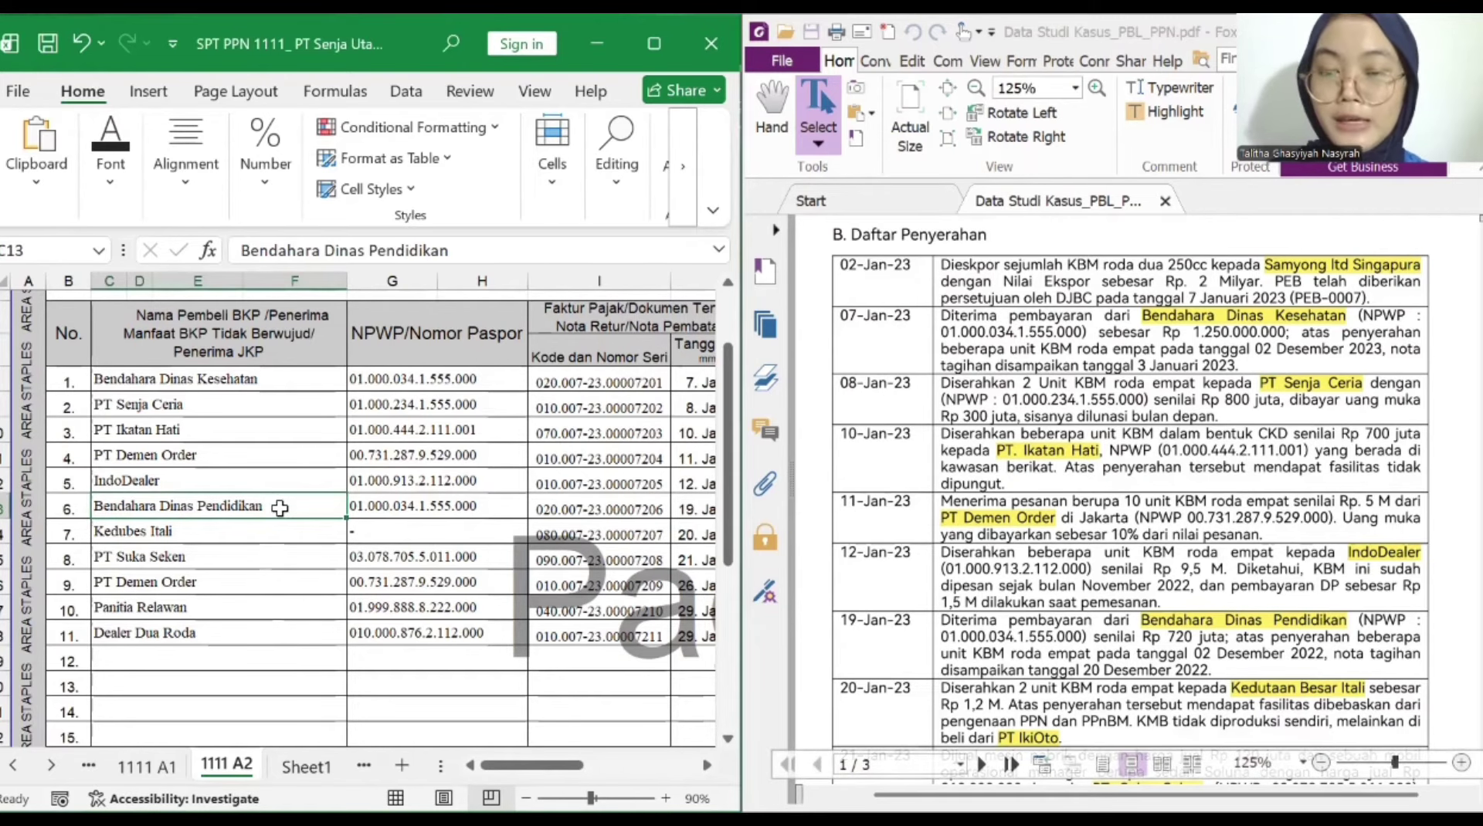
{"action": "left_click", "coordinate": [375, 507]}
{"action": "scroll", "coordinate": [375, 507], "scroll_direction": "right", "scroll_amount": 2}
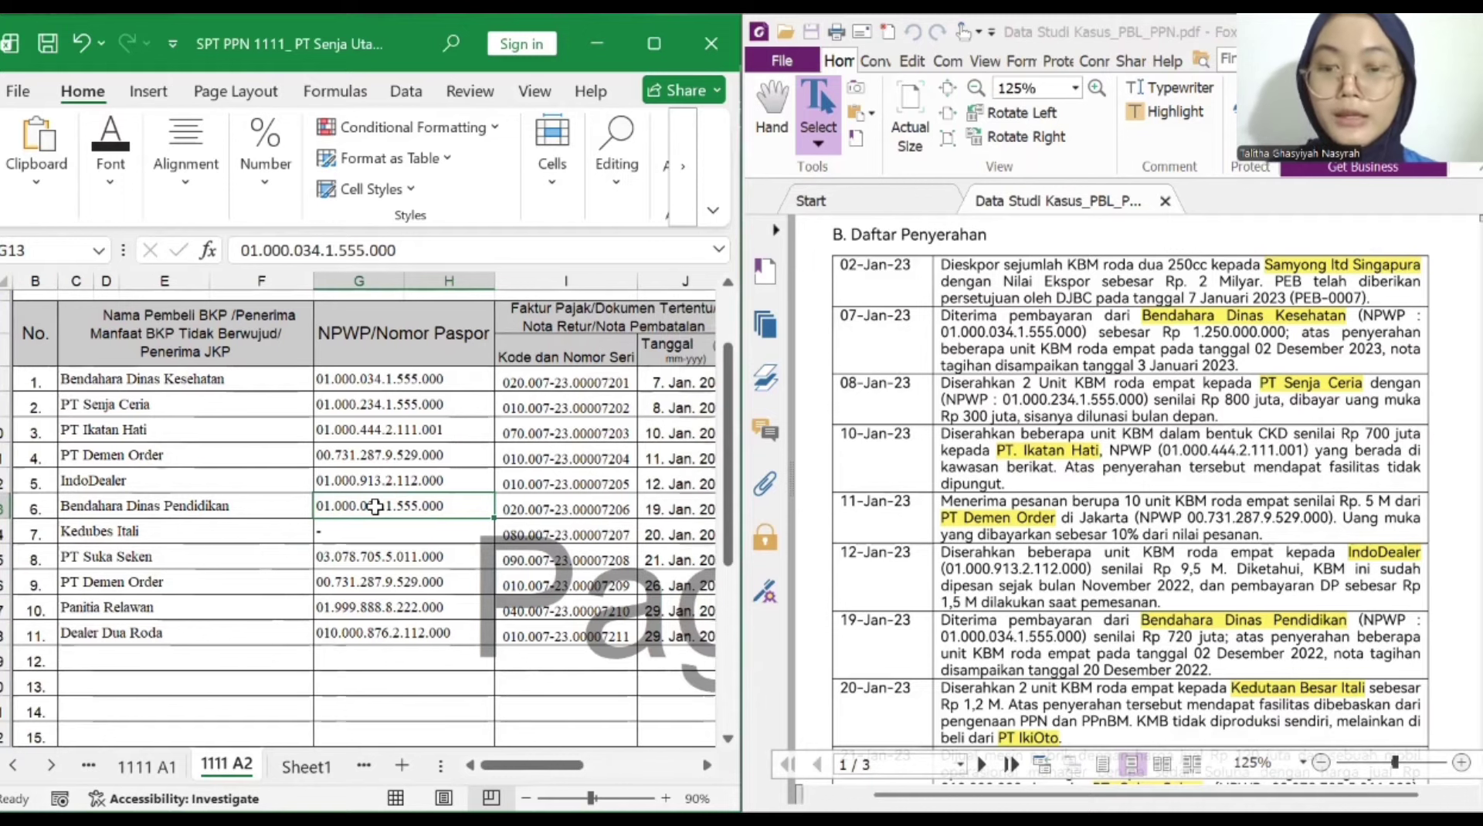
{"action": "left_click", "coordinate": [488, 499]}
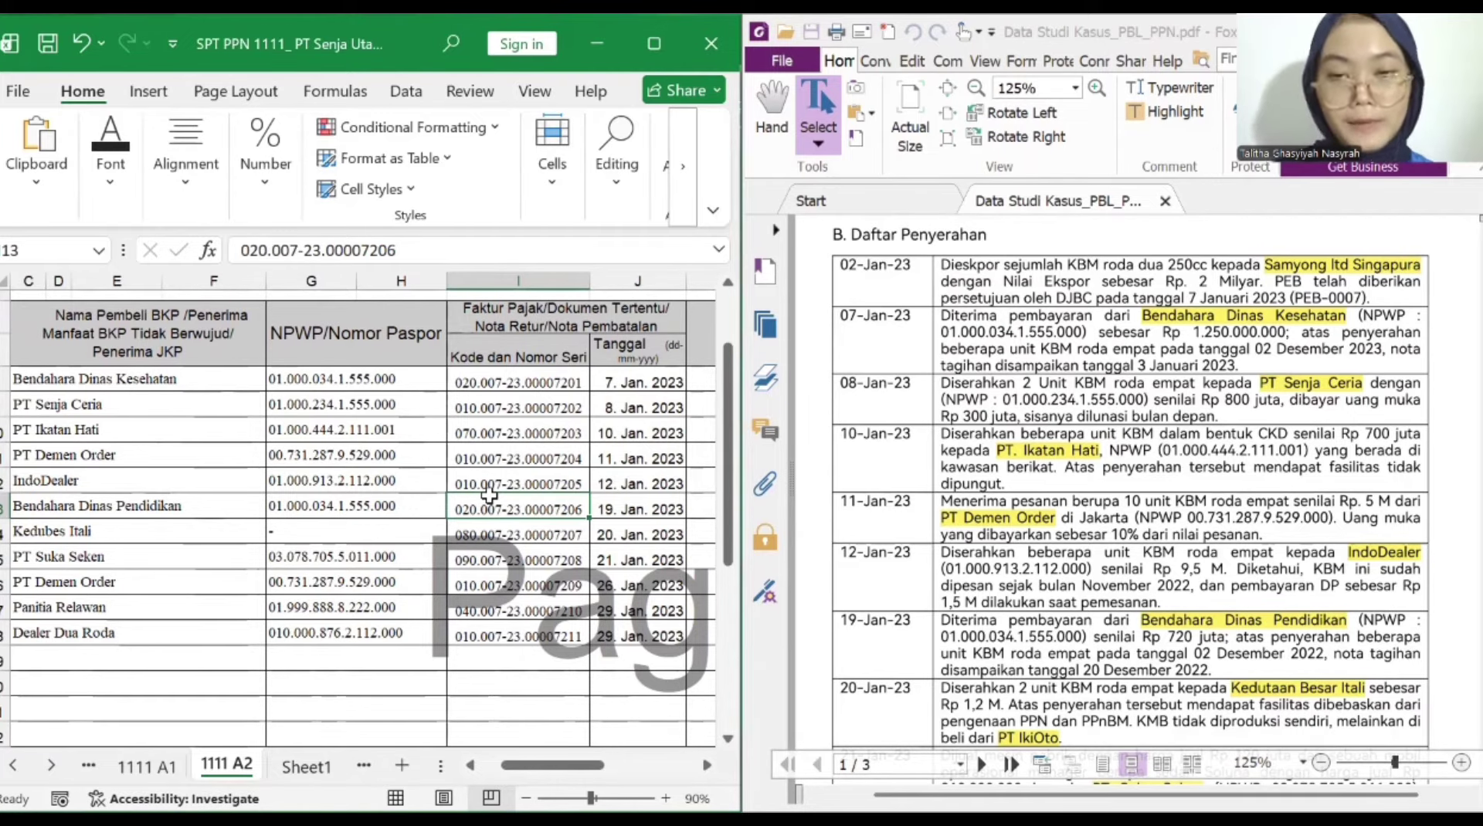
Inspect the DPP of the Bendahara Dinas Pendidikan row and the formulas behind its PPN and PPnBM
{"action": "scroll", "coordinate": [489, 496], "scroll_direction": "right", "scroll_amount": 4}
{"action": "left_click", "coordinate": [522, 506]}
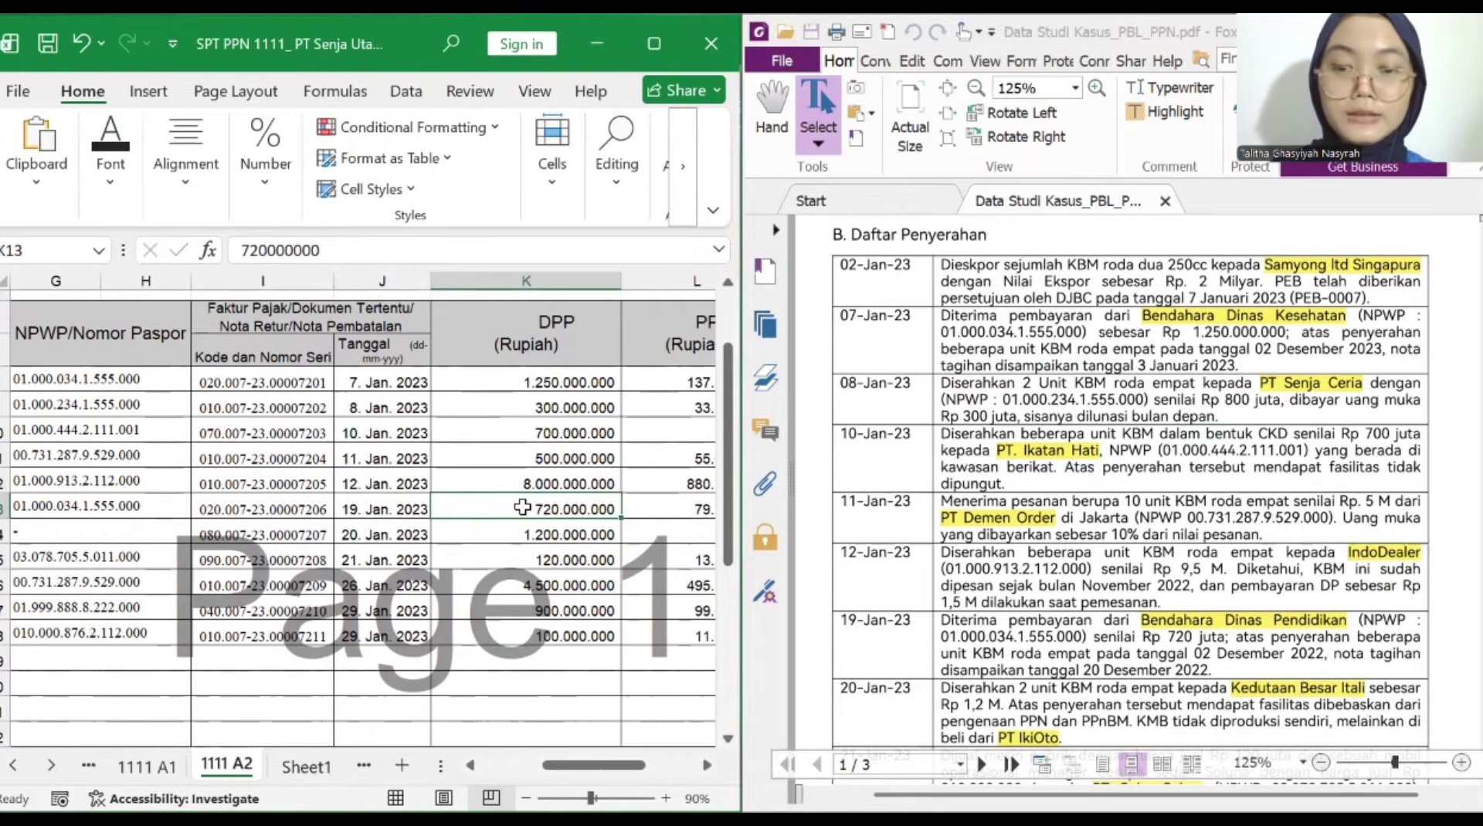
{"action": "scroll", "coordinate": [522, 506], "scroll_direction": "right", "scroll_amount": 2}
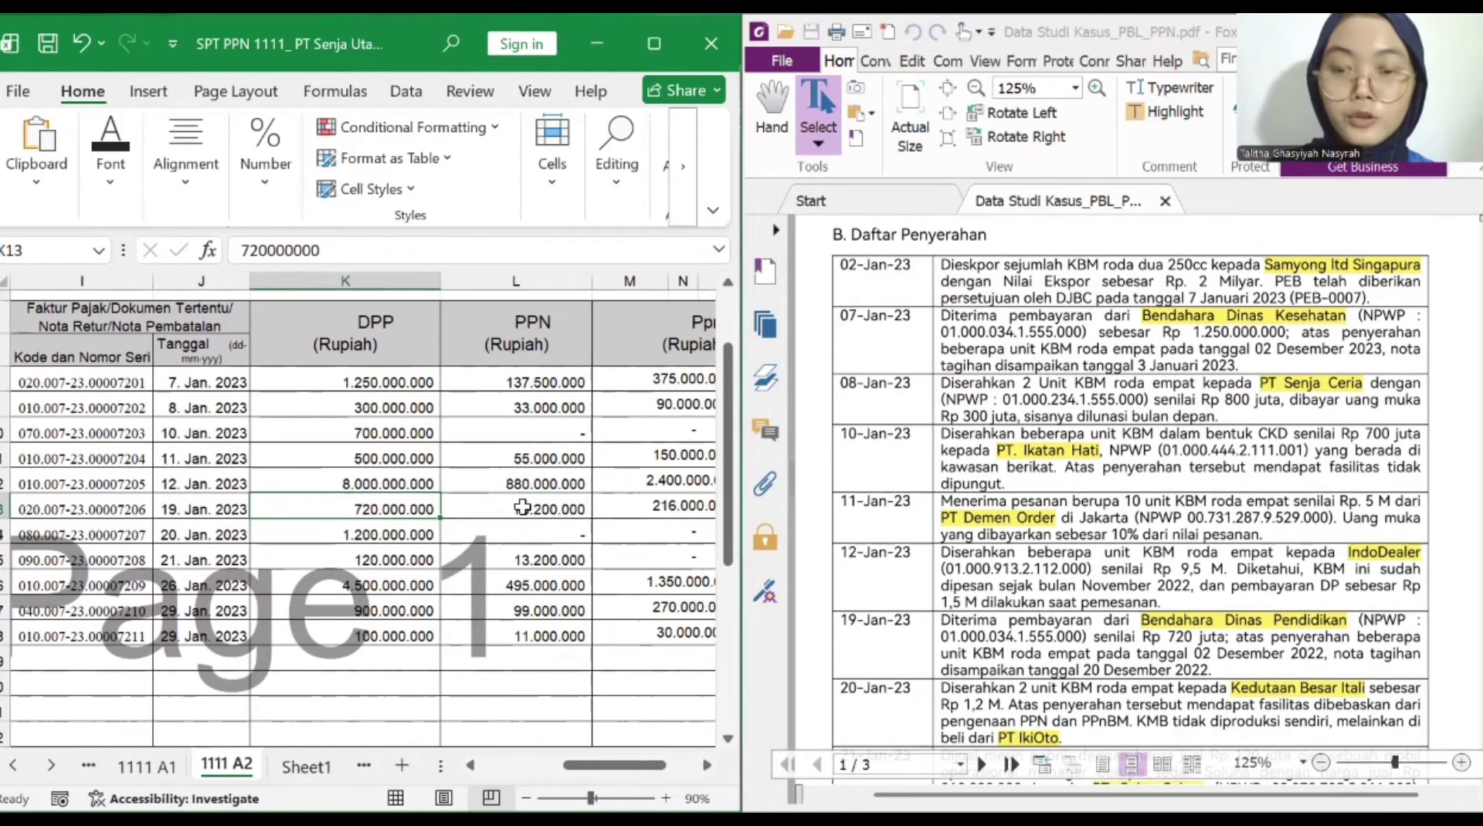
{"action": "left_click", "coordinate": [542, 510]}
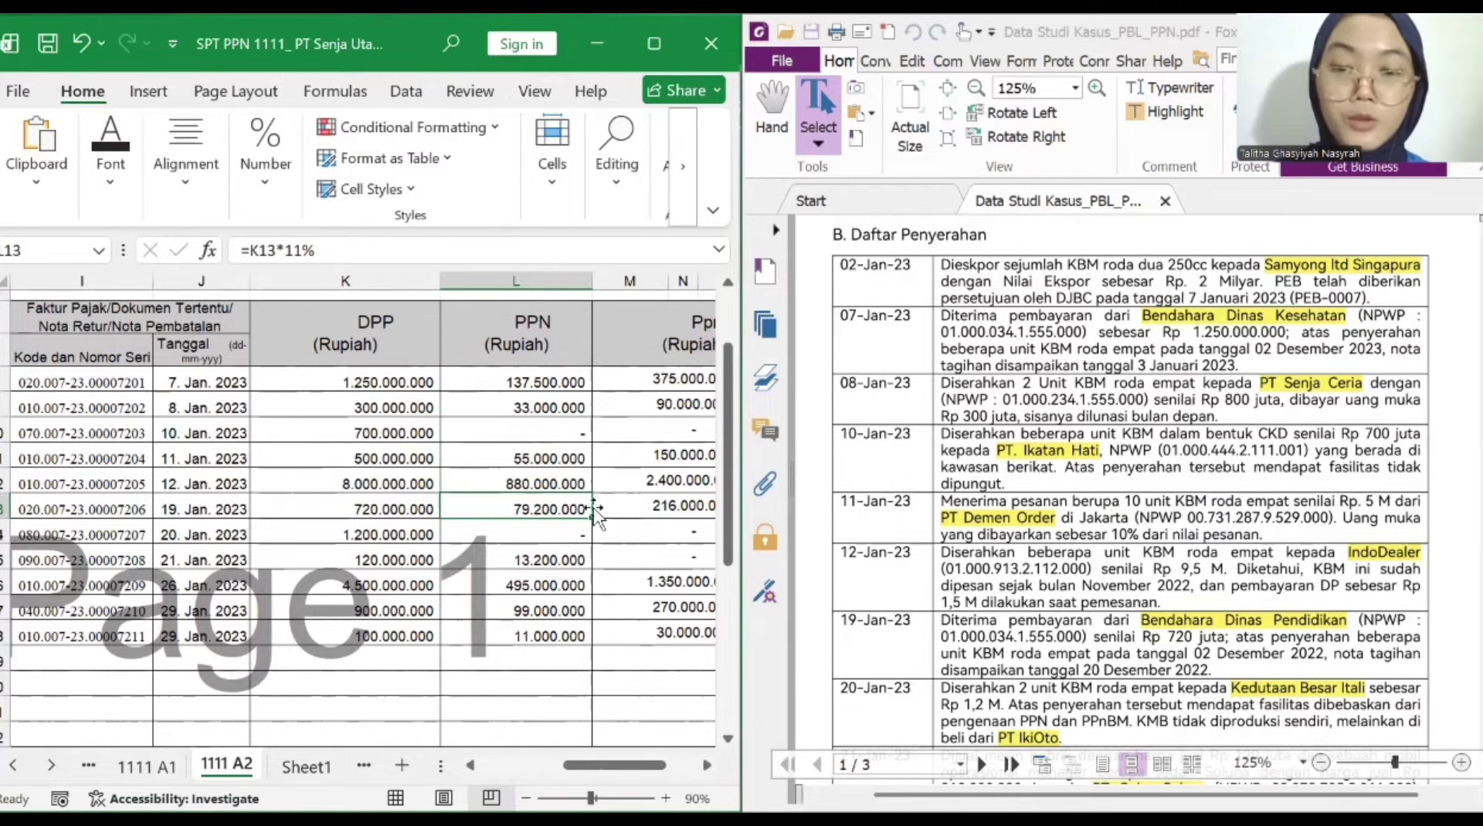
{"action": "left_click", "coordinate": [622, 512]}
{"action": "scroll", "coordinate": [623, 512], "scroll_direction": "right", "scroll_amount": 1}
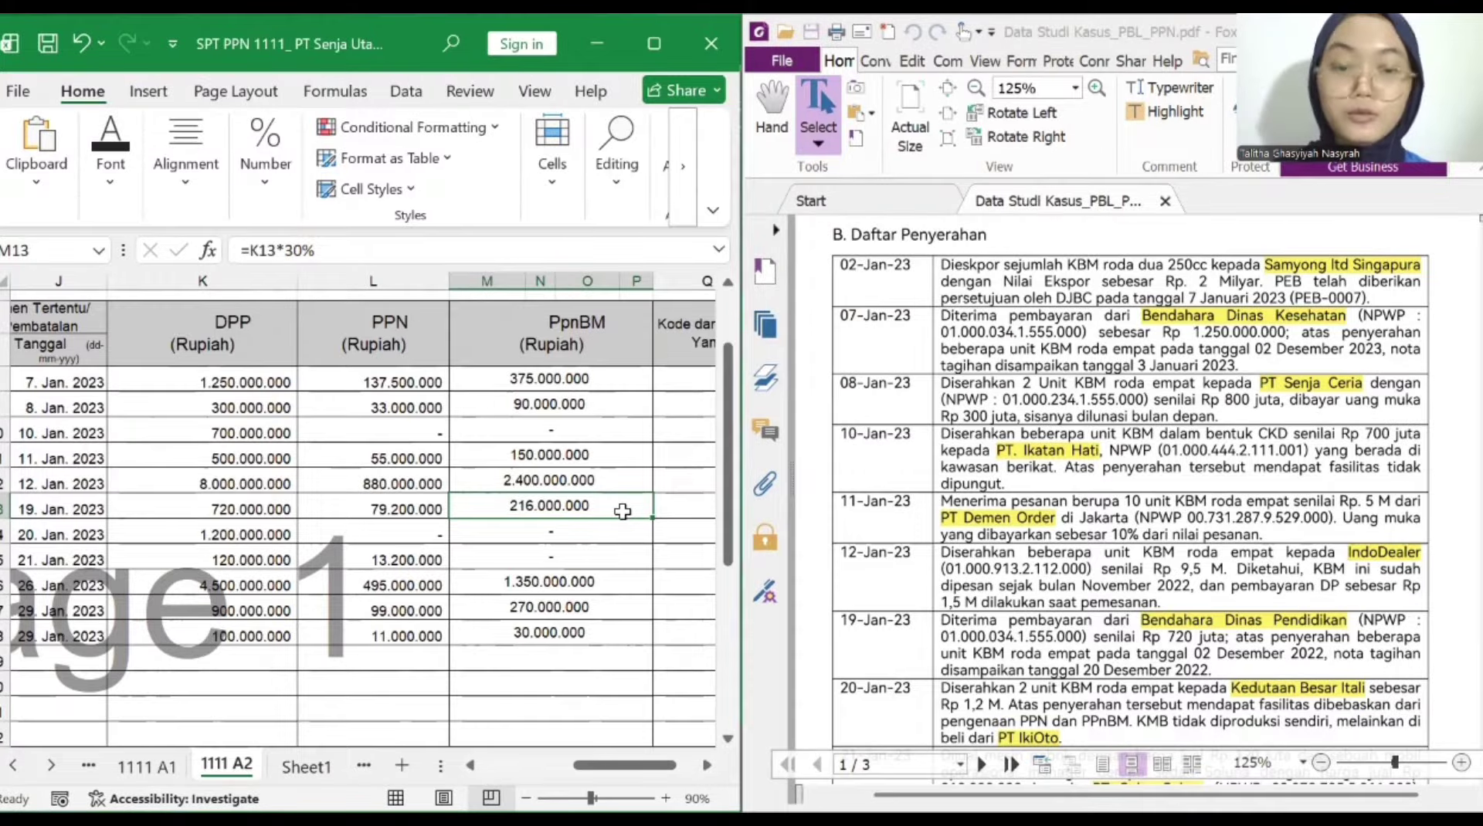
Read the 20-Jan-23 Kedutaan Besar Itali transaction in the case study, marking its buyer and the note about the purchase from PT IkiOto
{"action": "scroll", "coordinate": [844, 543], "scroll_direction": "down", "scroll_amount": 3}
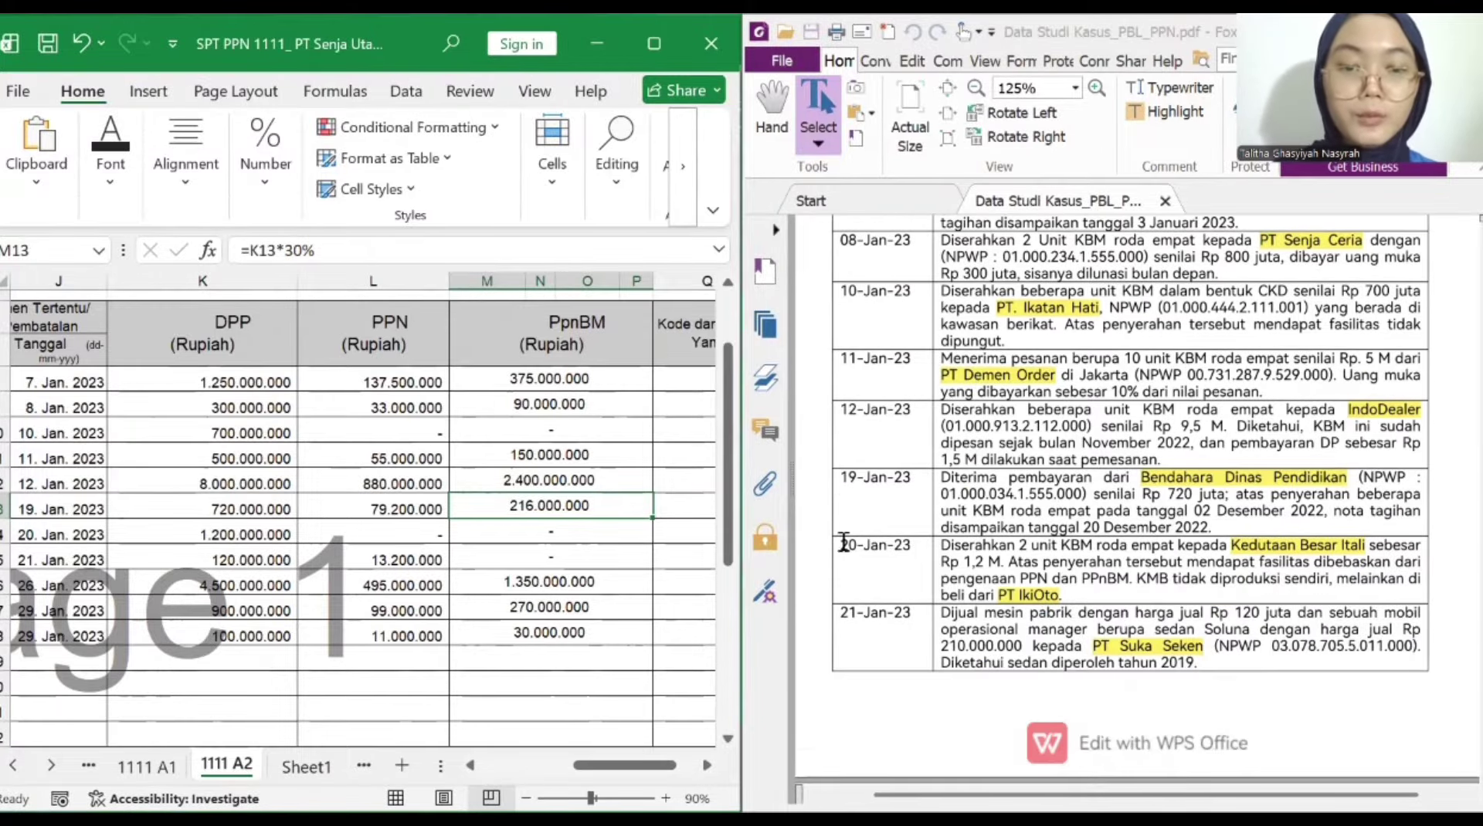
{"action": "left_click_drag", "start_coordinate": [843, 543], "coordinate": [1238, 547]}
{"action": "left_click", "coordinate": [1338, 545]}
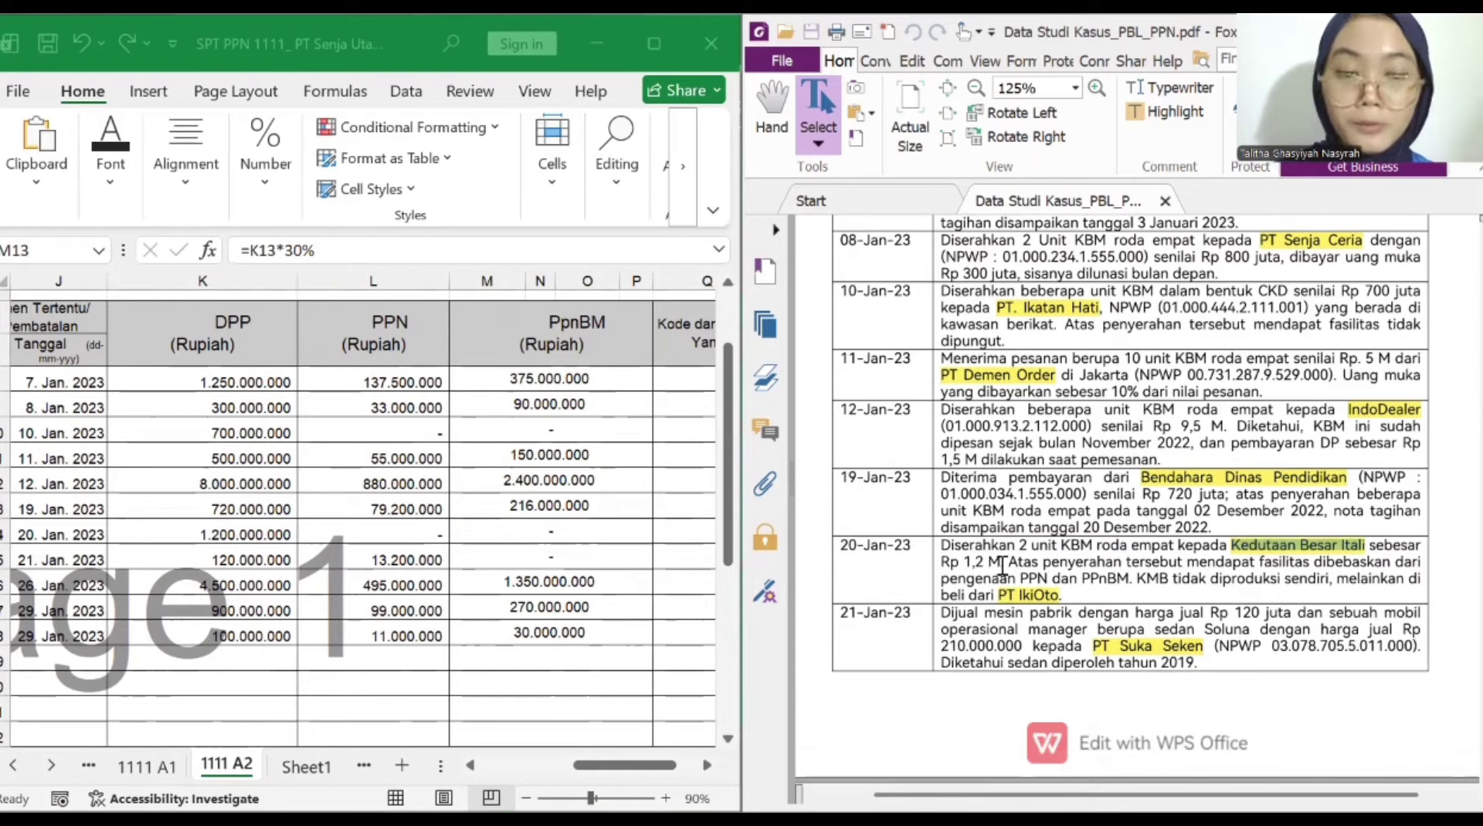
{"action": "left_click_drag", "start_coordinate": [1005, 565], "coordinate": [1256, 596]}
{"action": "left_click", "coordinate": [1145, 579]}
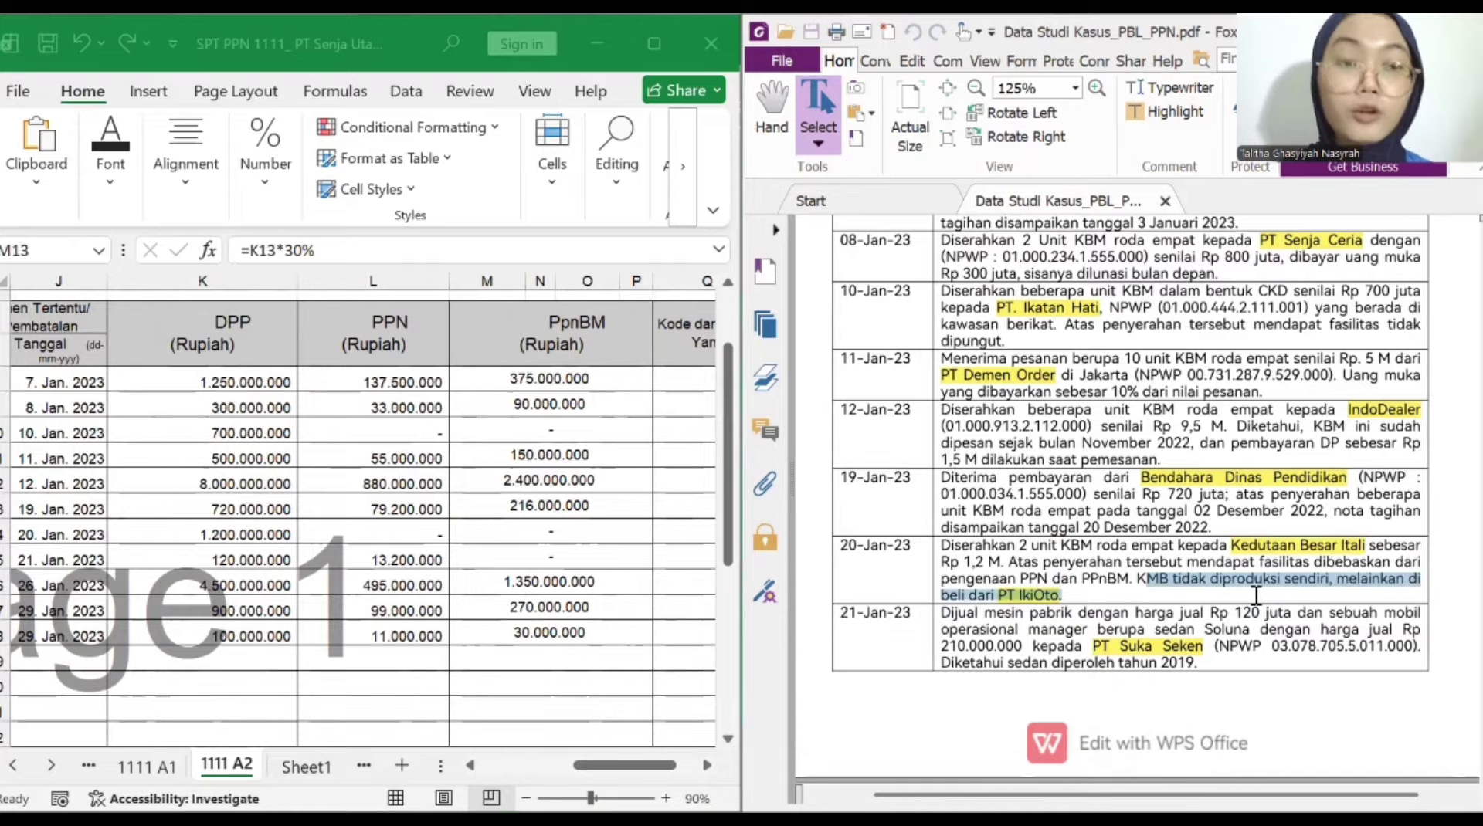
On sheet 1111 A2, check the Kedubes Itali entry's buyer name, NPWP and invoice serial number
{"action": "scroll", "coordinate": [502, 564], "scroll_direction": "left", "scroll_amount": 3}
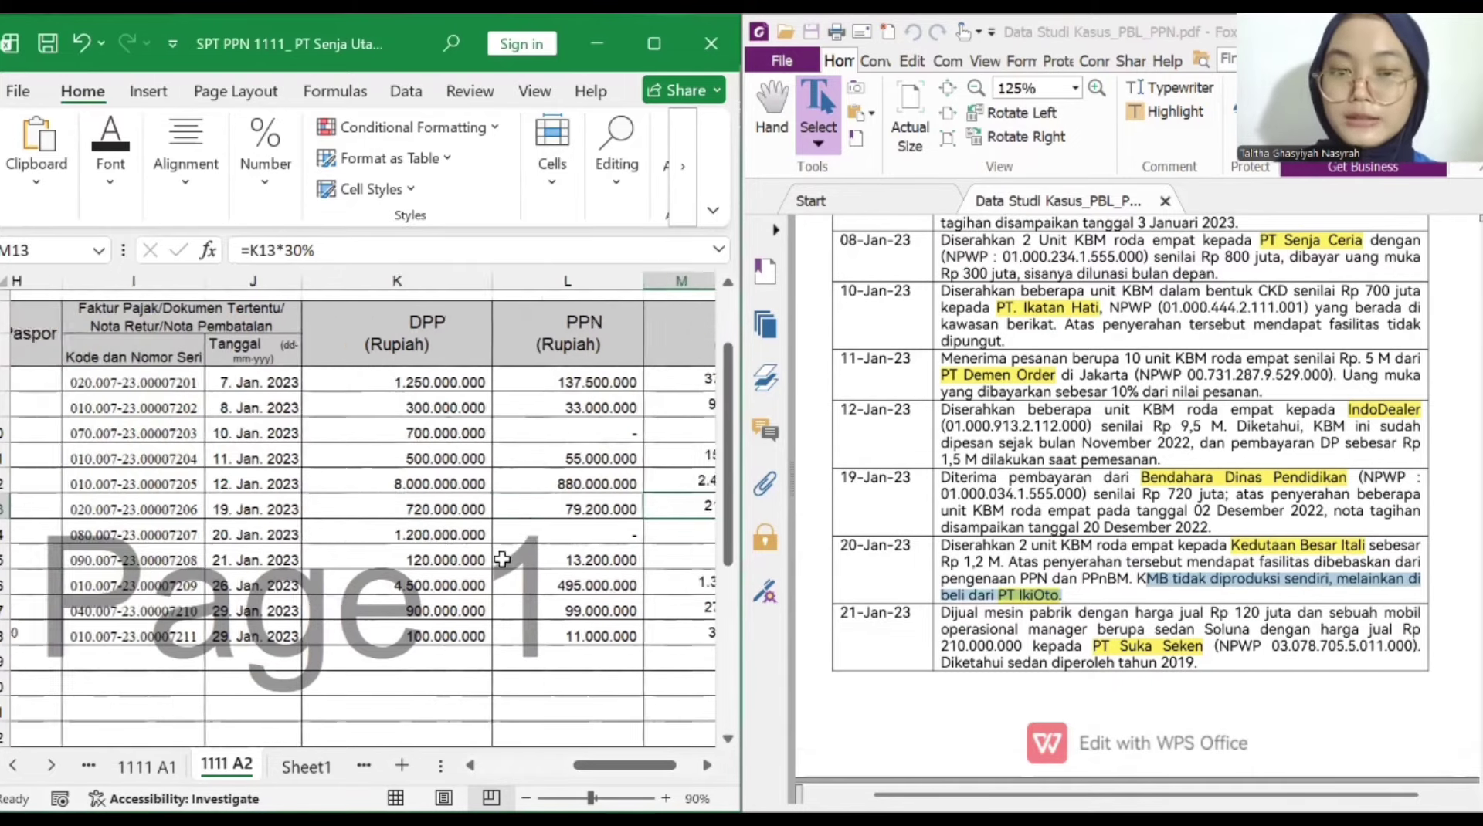
{"action": "scroll", "coordinate": [502, 559], "scroll_direction": "left", "scroll_amount": 5}
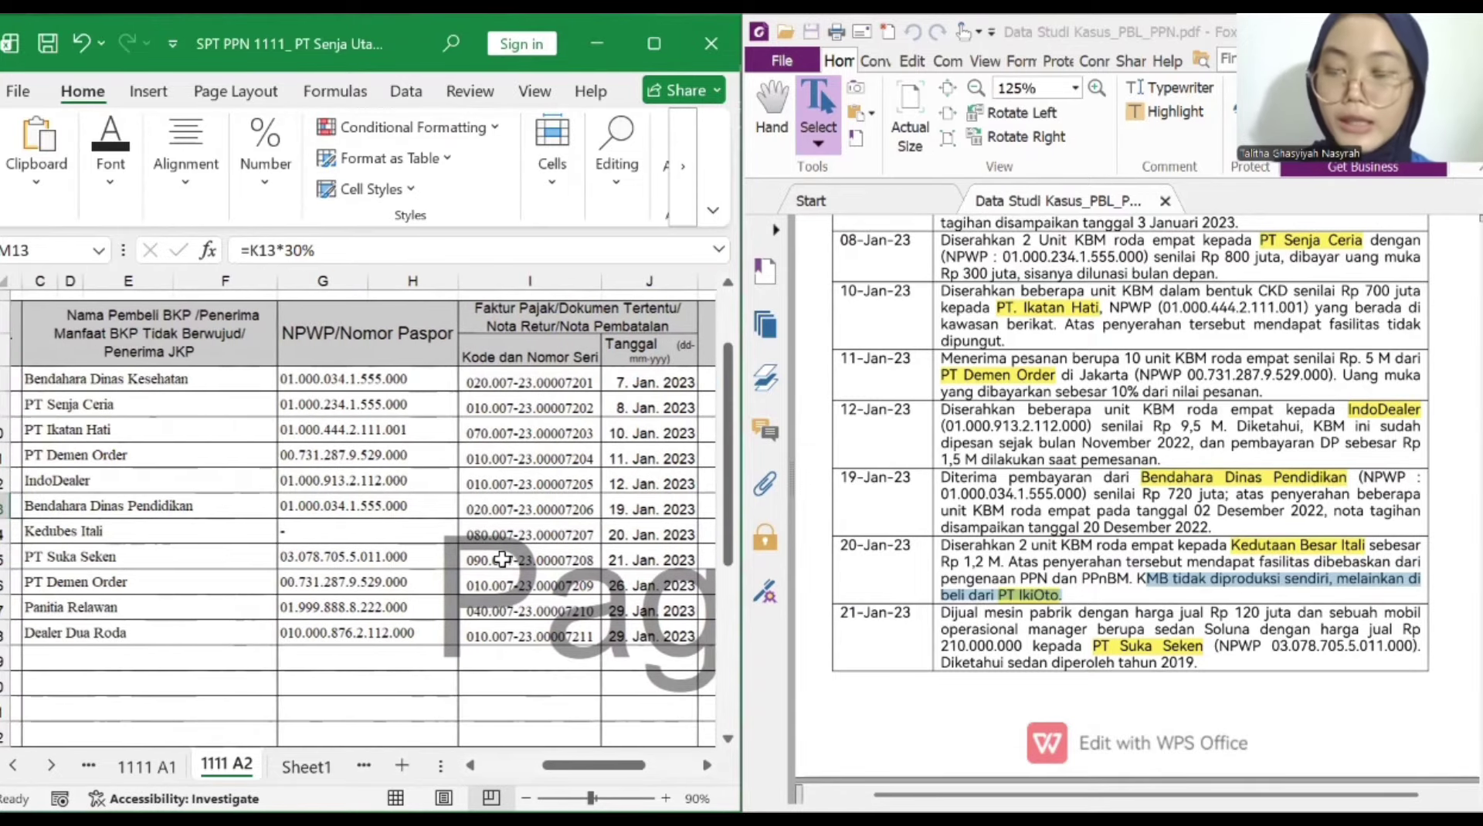
{"action": "left_click", "coordinate": [234, 534]}
{"action": "scroll", "coordinate": [234, 535], "scroll_direction": "left", "scroll_amount": 3}
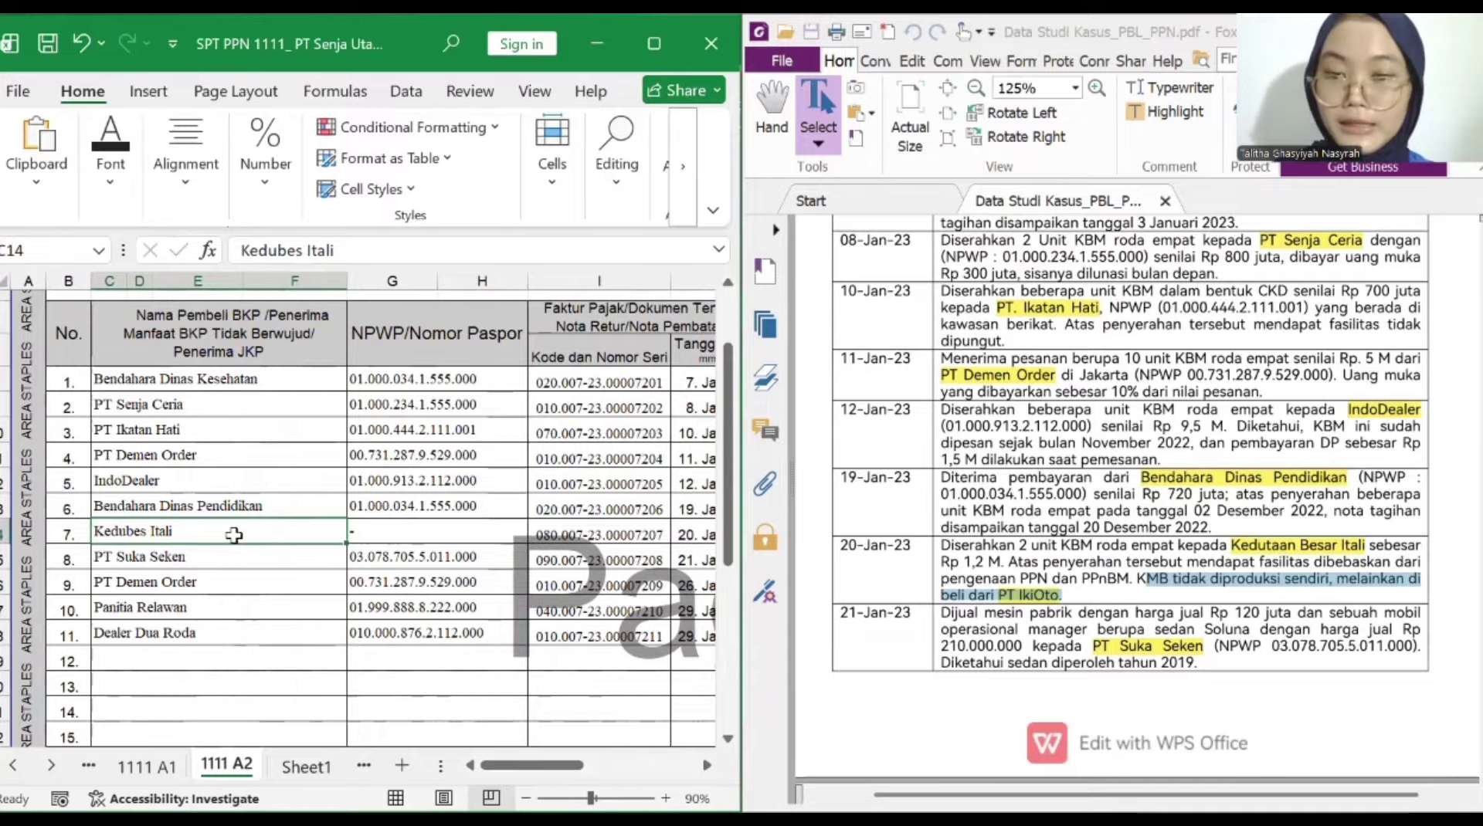
{"action": "scroll", "coordinate": [304, 533], "scroll_direction": "right", "scroll_amount": 3}
{"action": "left_click", "coordinate": [307, 534]}
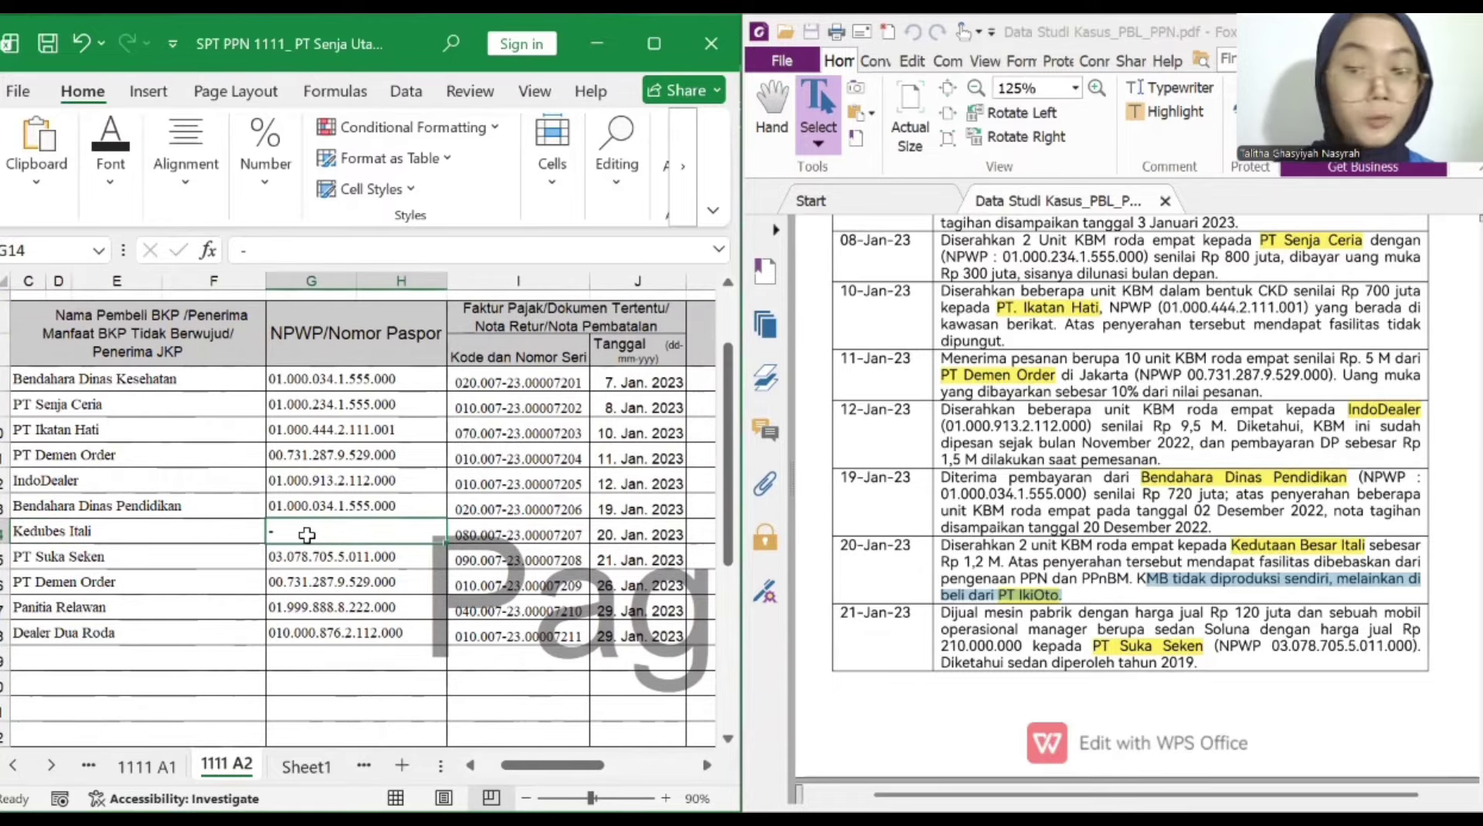
{"action": "scroll", "coordinate": [371, 533], "scroll_direction": "right", "scroll_amount": 2}
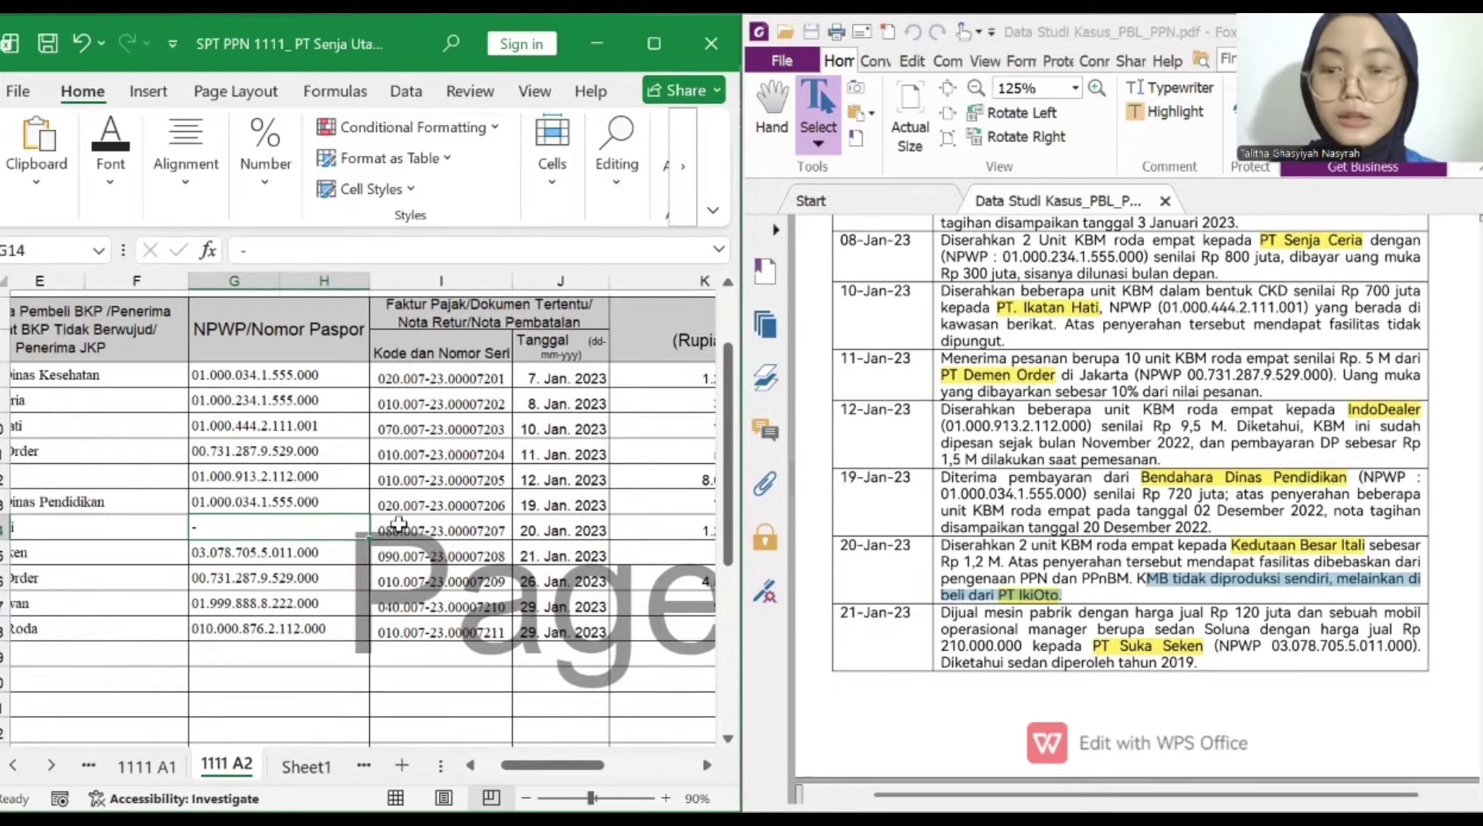
{"action": "left_click", "coordinate": [435, 530]}
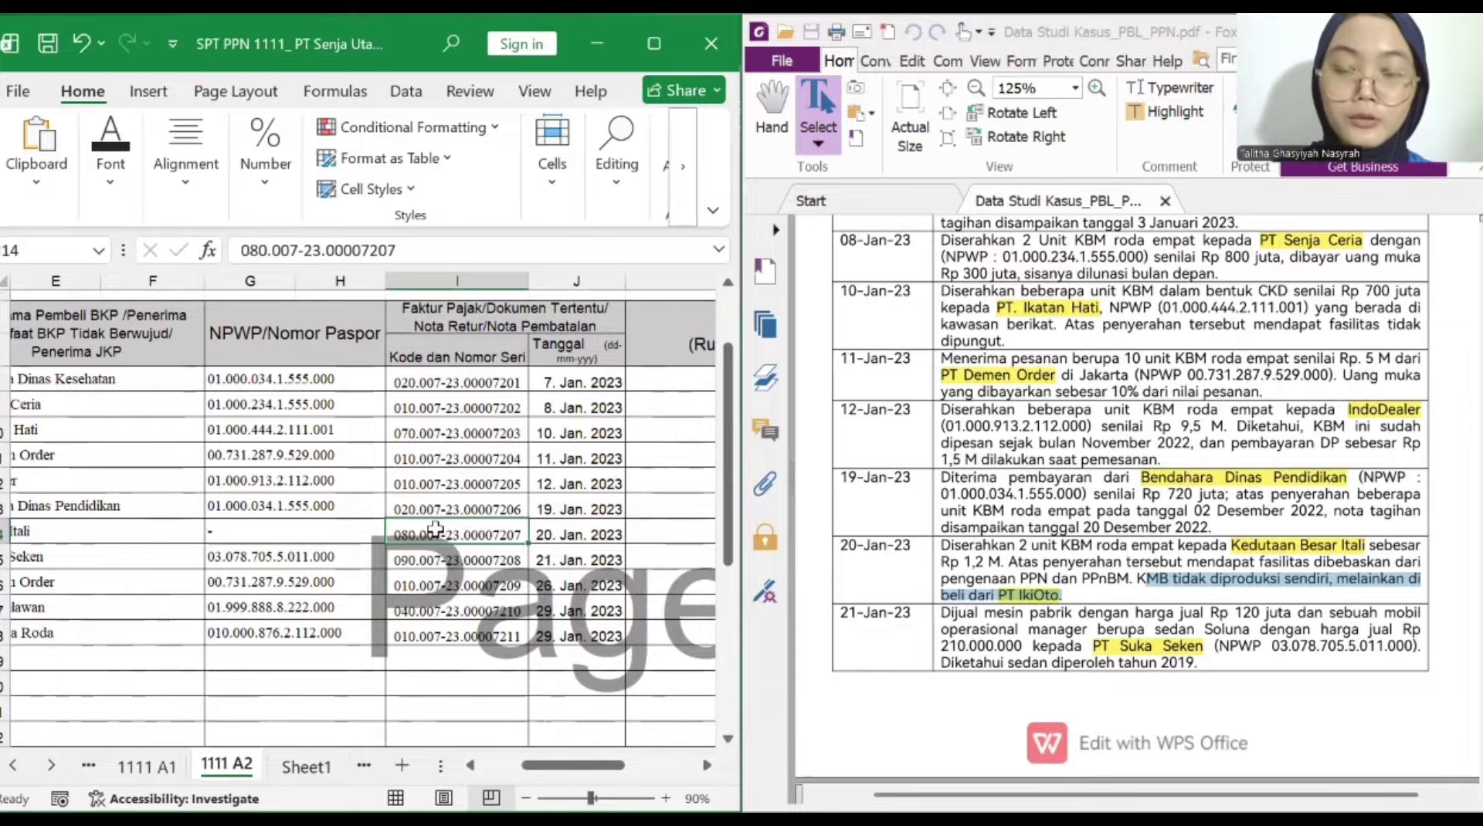
Compare the Kedubes Itali row's DPP and PPN with the PPN and PPnBM exemption wording in the 20-Jan-23 transaction, marking that phrase
{"action": "scroll", "coordinate": [434, 530], "scroll_direction": "right", "scroll_amount": 2}
{"action": "left_click", "coordinate": [476, 534]}
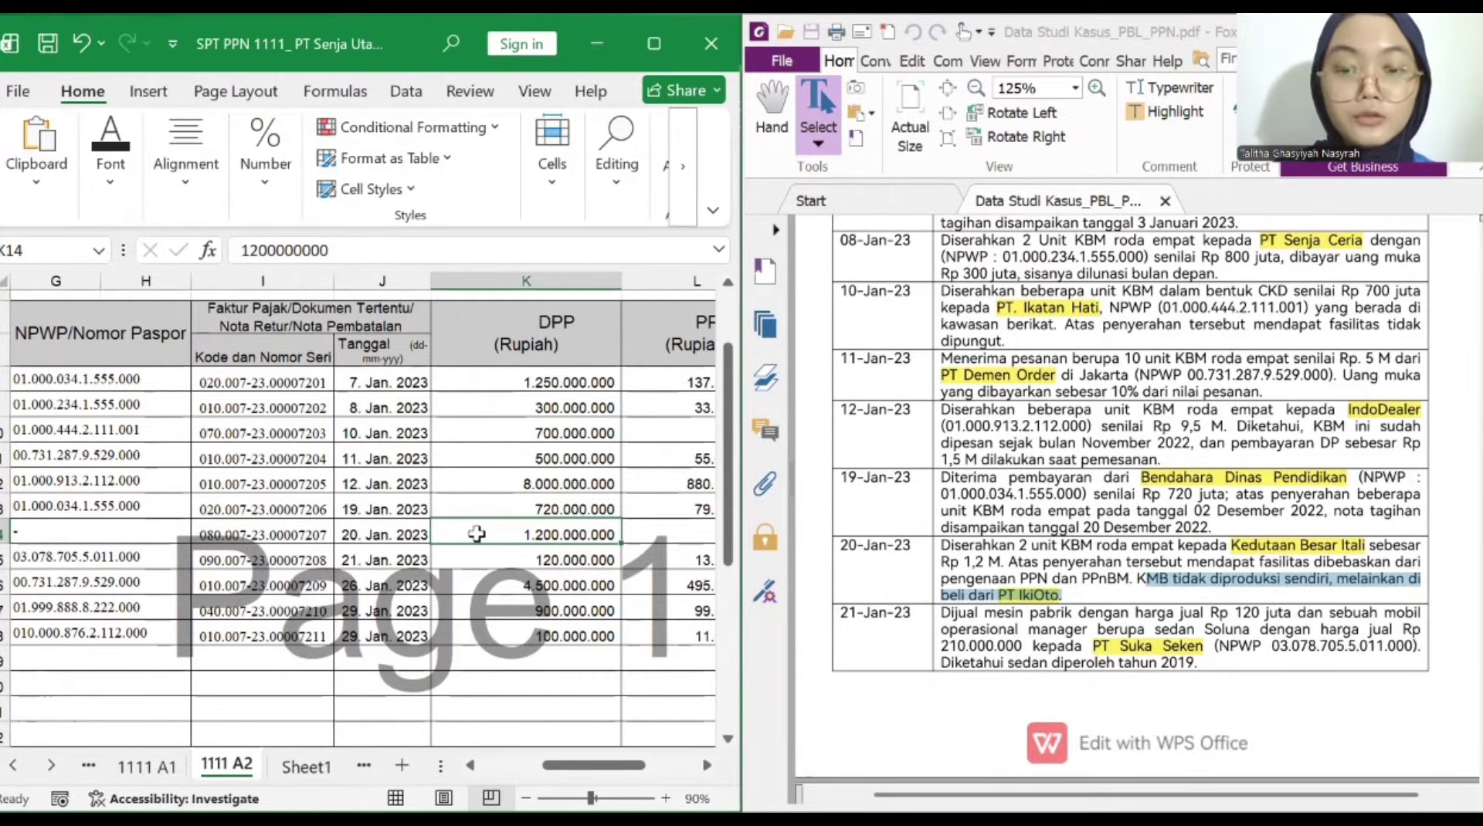
{"action": "scroll", "coordinate": [476, 533], "scroll_direction": "right", "scroll_amount": 1}
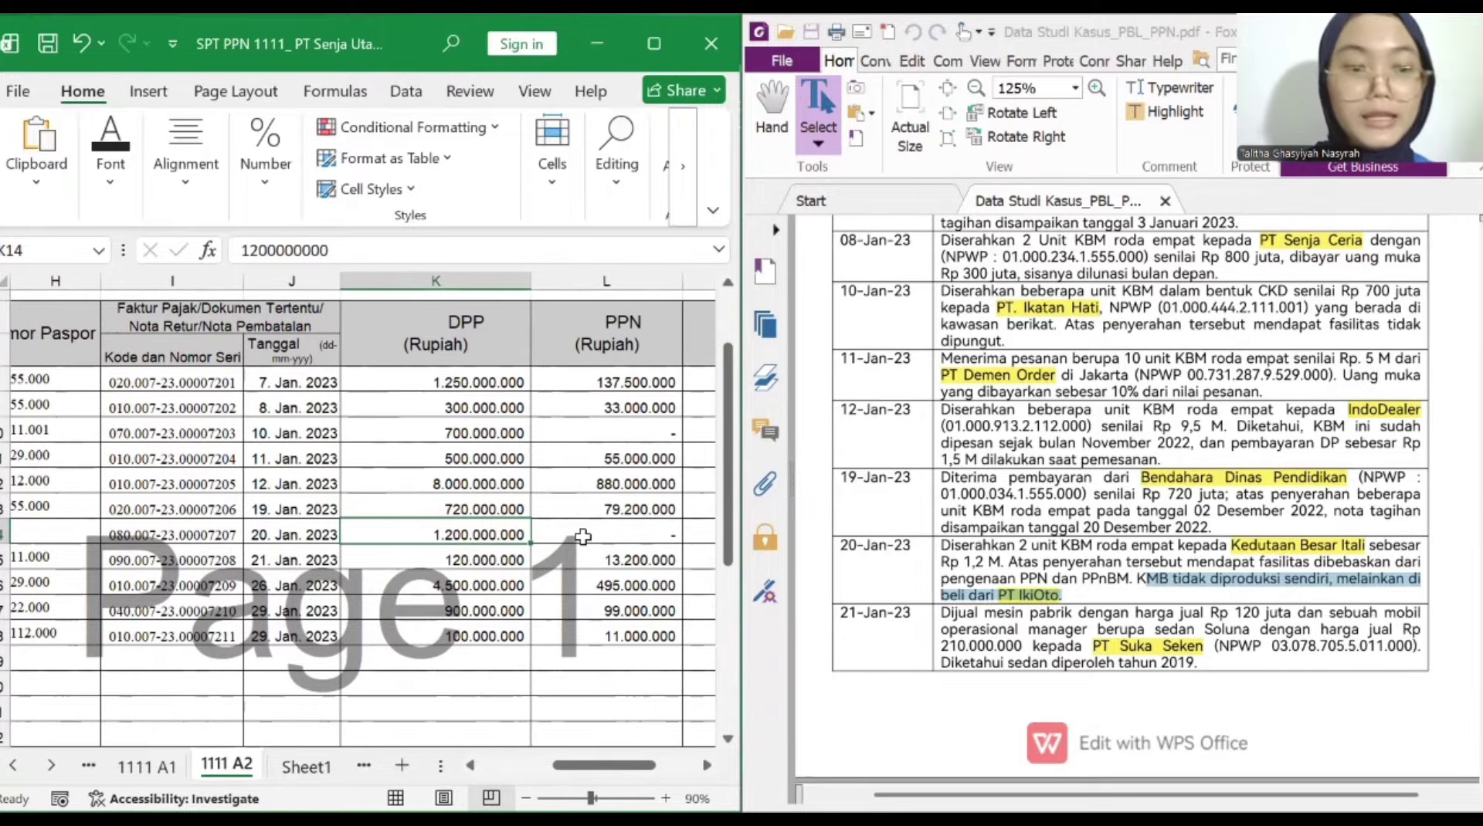
{"action": "left_click", "coordinate": [583, 536]}
{"action": "scroll", "coordinate": [582, 536], "scroll_direction": "right", "scroll_amount": 1}
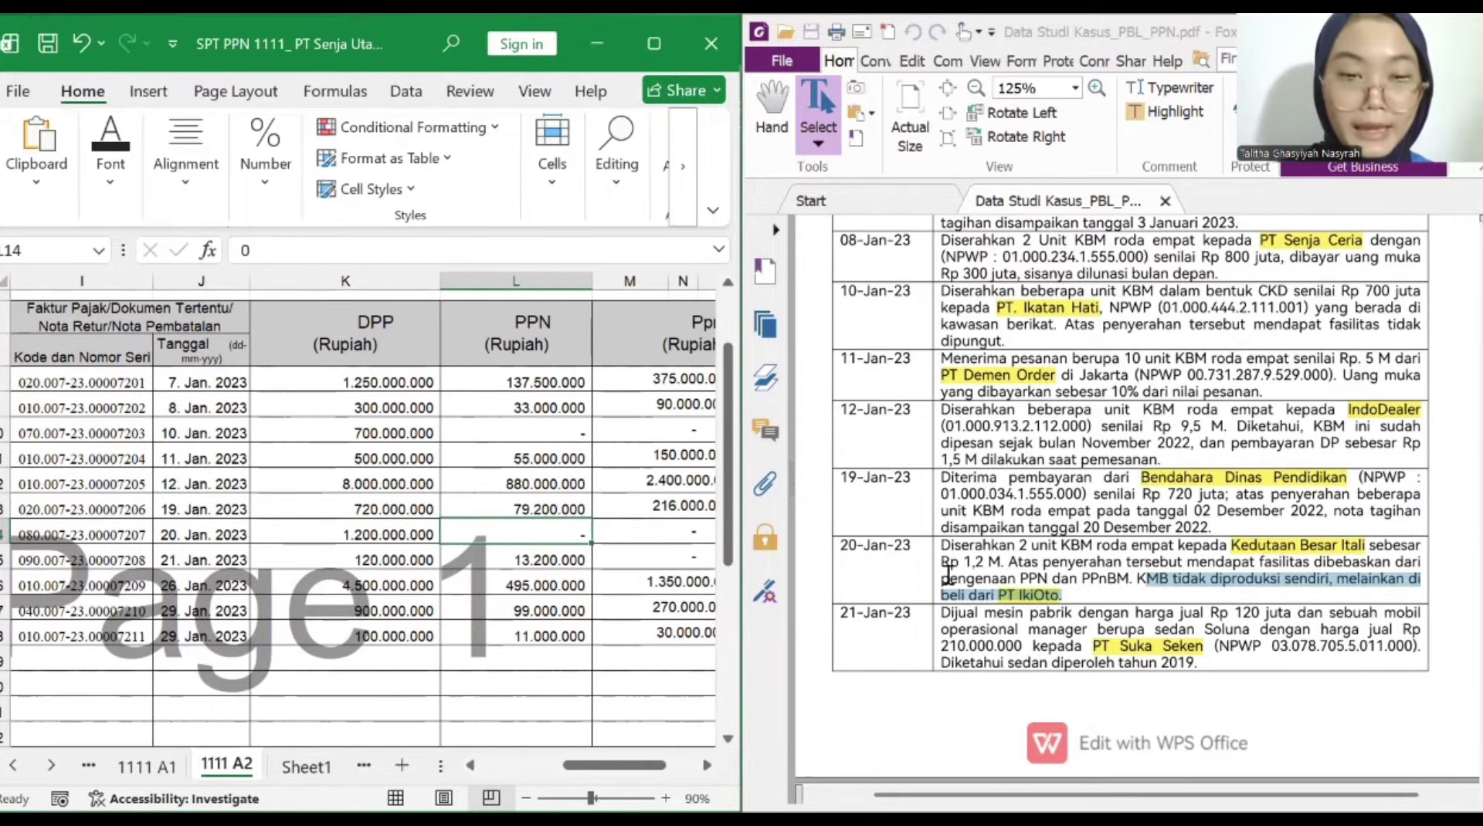
{"action": "left_click_drag", "start_coordinate": [943, 578], "coordinate": [1134, 579]}
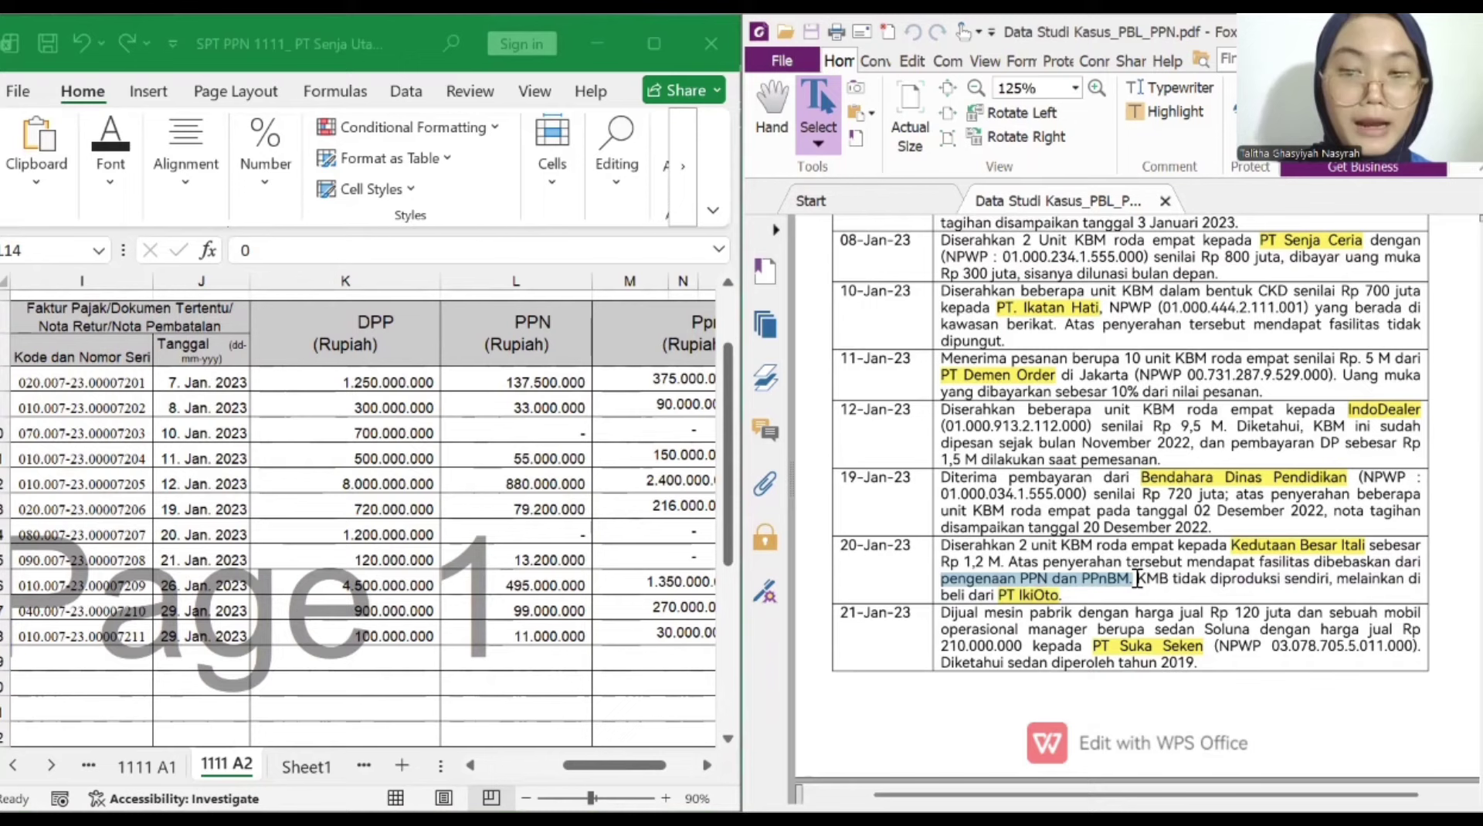
Check the PPN and PPnBM cells of the Kedubes Itali row on sheet 1111 A2
{"action": "left_click", "coordinate": [530, 530]}
{"action": "left_click", "coordinate": [621, 532]}
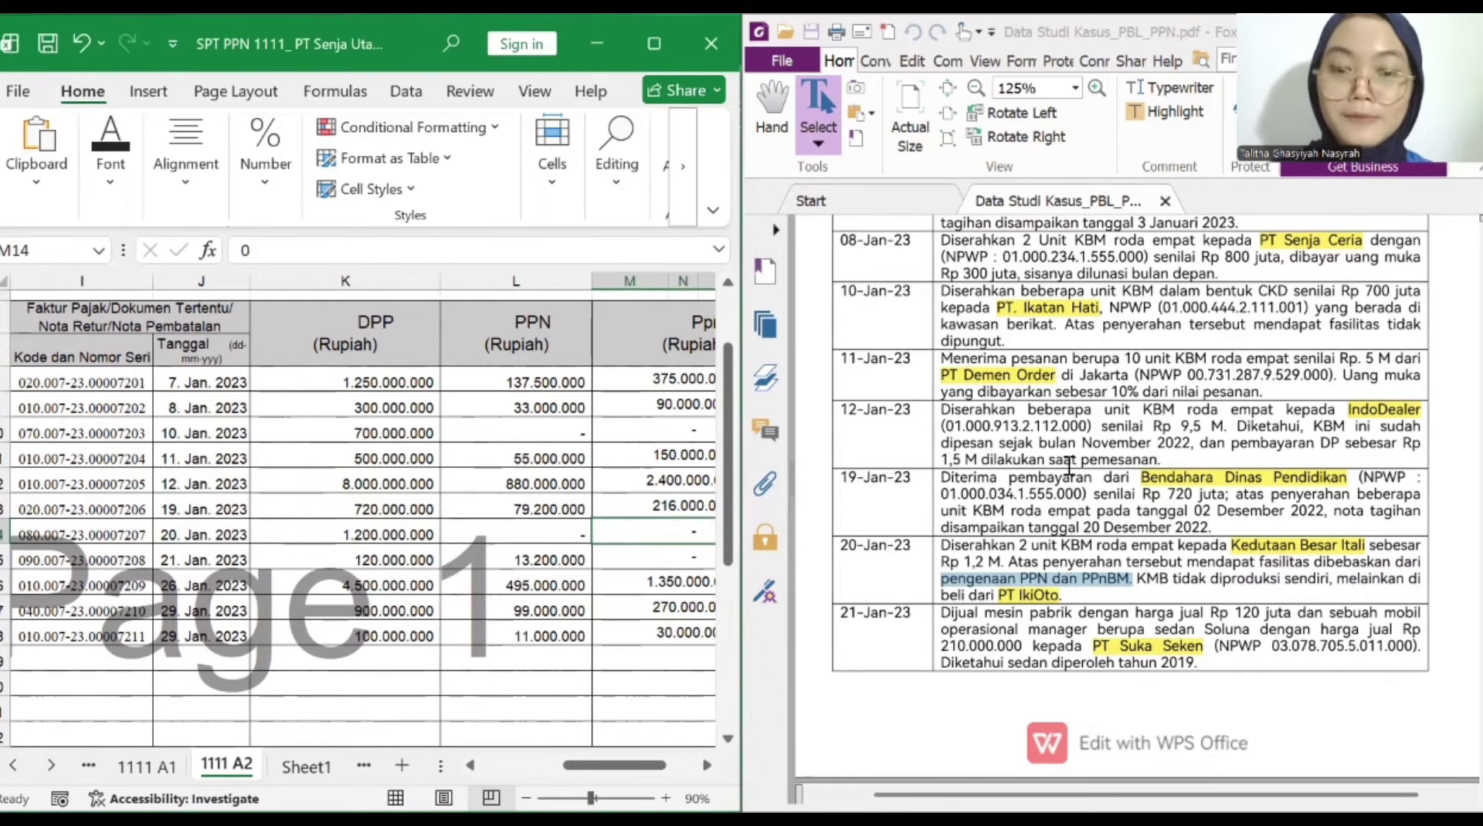
Read the 21-Jan-23 PT Suka Seken transaction in the case study, marking its date, machine and car prices, NPWP and year of acquisition
{"action": "scroll", "coordinate": [842, 513], "scroll_direction": "down", "scroll_amount": 2}
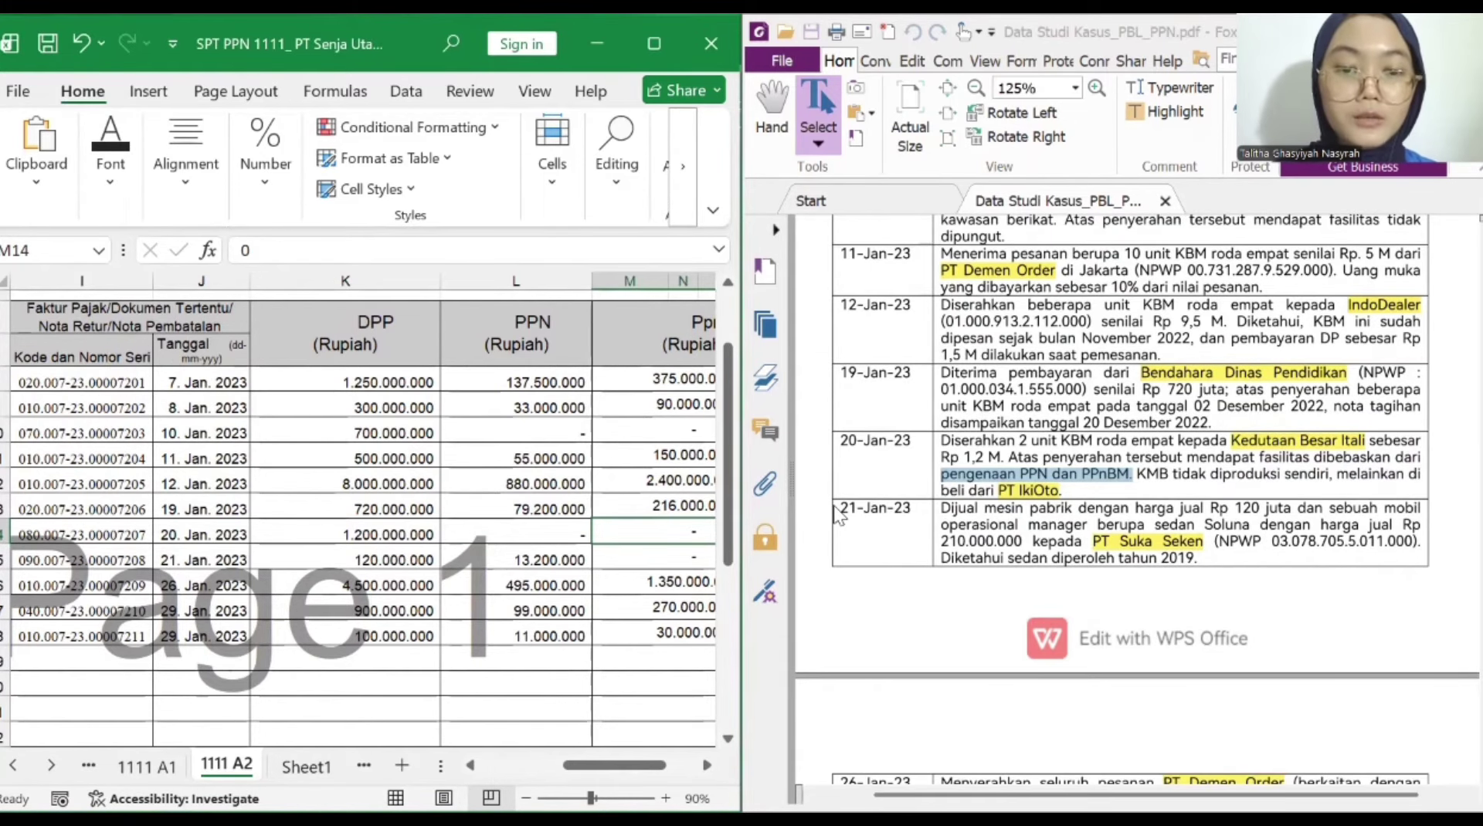
{"action": "left_click_drag", "start_coordinate": [839, 516], "coordinate": [944, 513]}
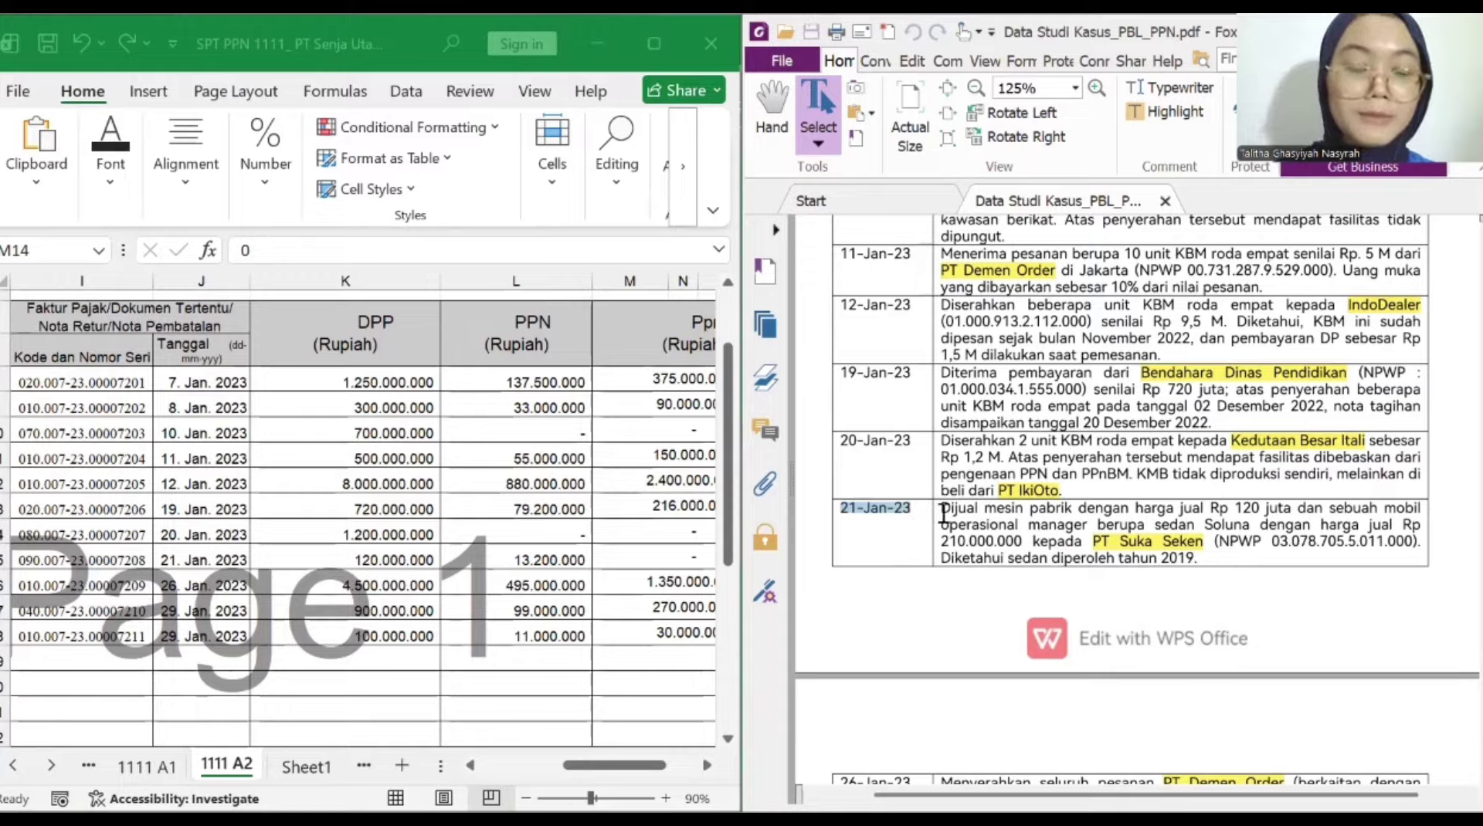
{"action": "left_click_drag", "start_coordinate": [1234, 510], "coordinate": [1291, 509]}
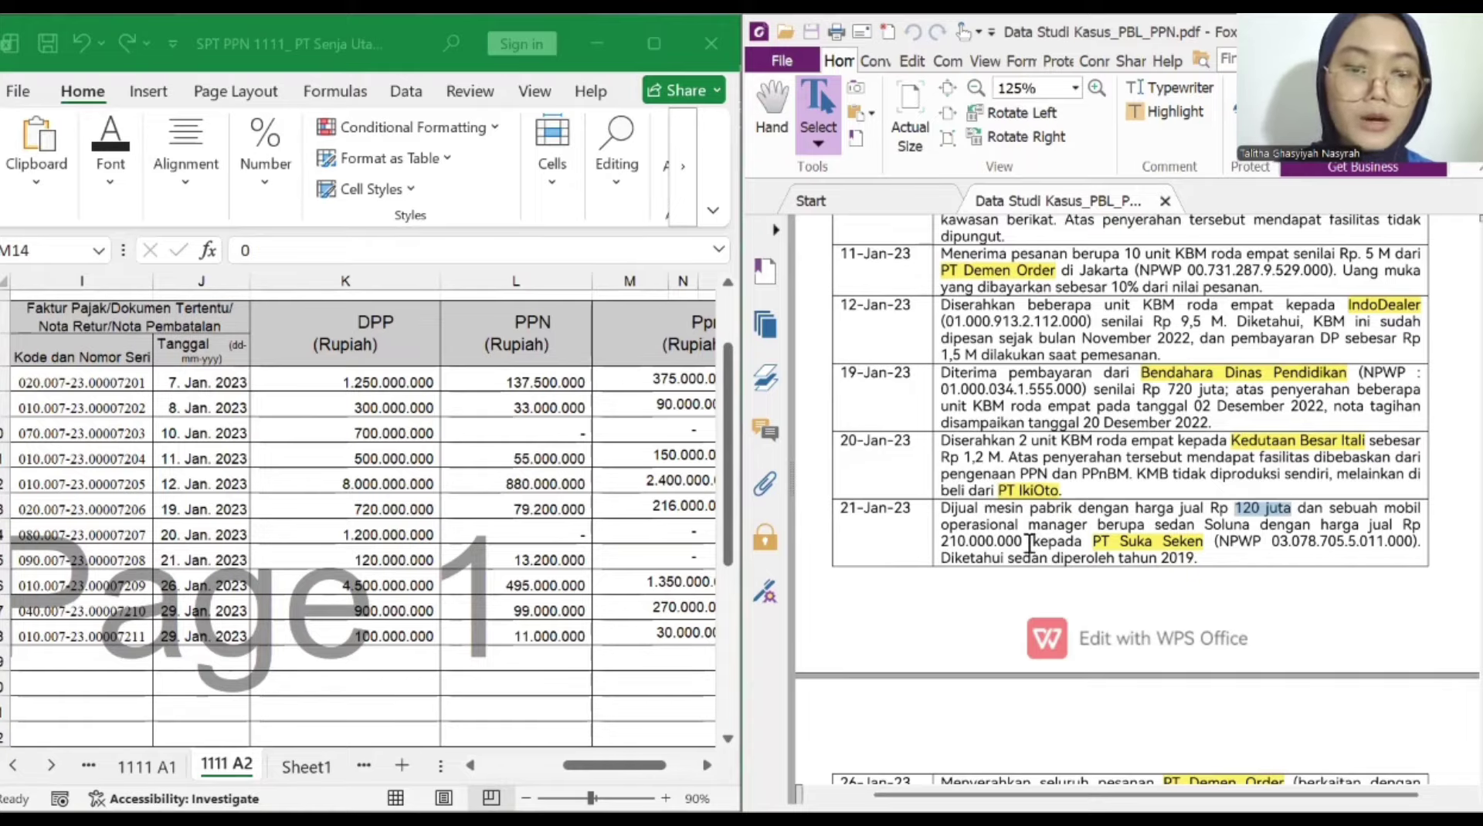
{"action": "left_click_drag", "start_coordinate": [1029, 545], "coordinate": [941, 549]}
{"action": "left_click", "coordinate": [1088, 536]}
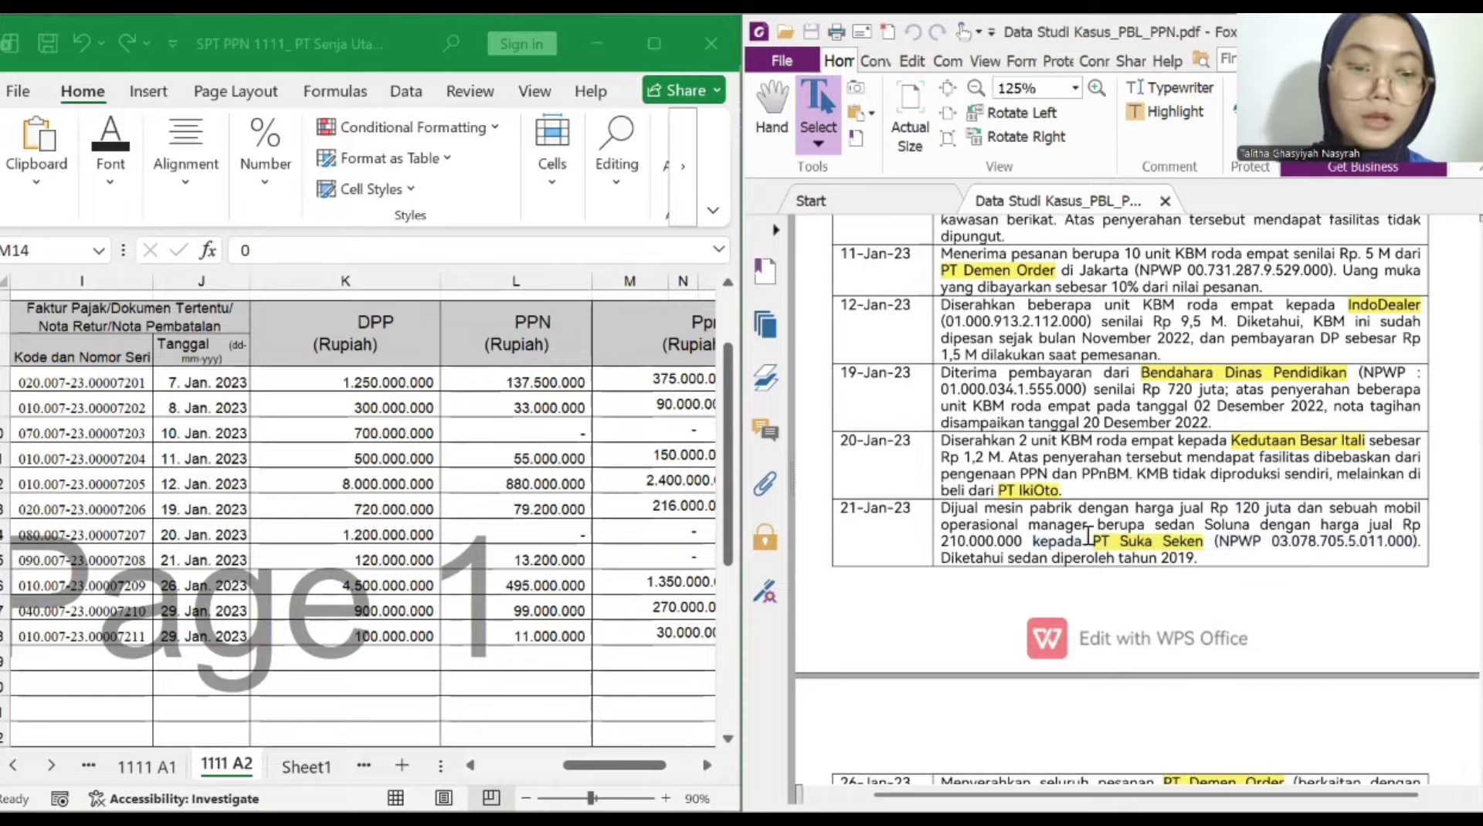
{"action": "left_click_drag", "start_coordinate": [1223, 542], "coordinate": [1382, 542]}
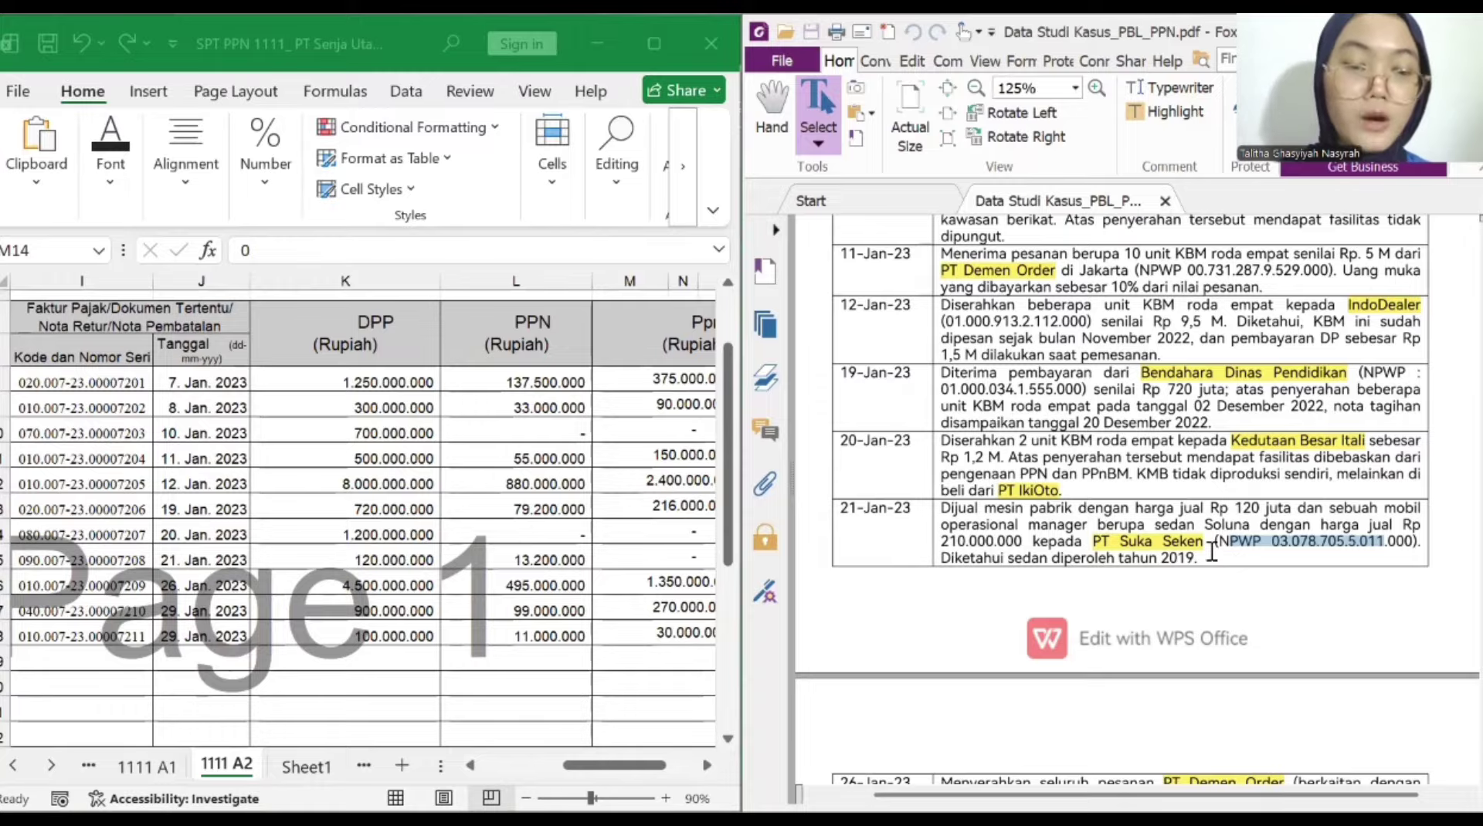
{"action": "left_click_drag", "start_coordinate": [1197, 560], "coordinate": [1161, 557]}
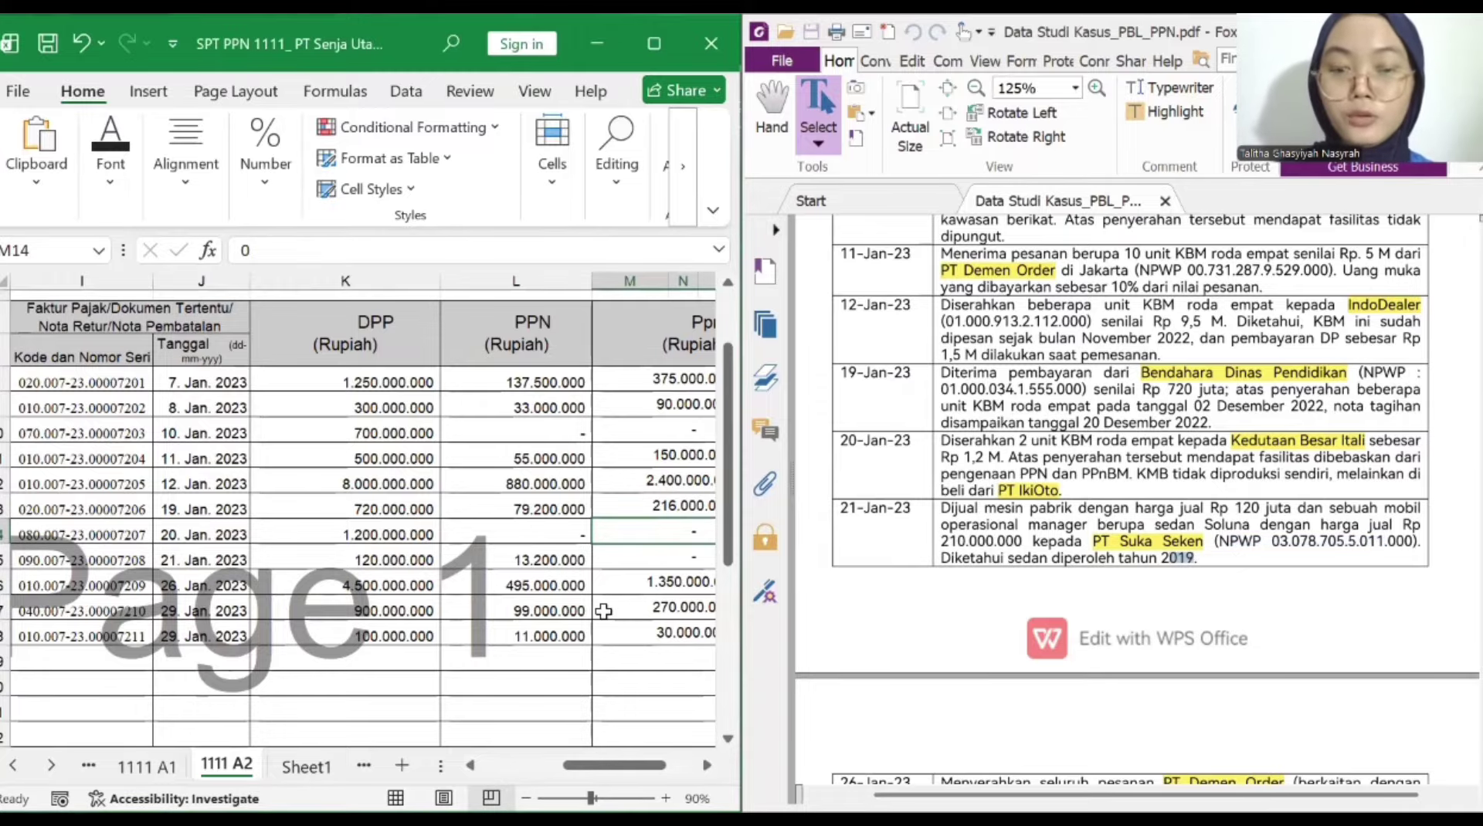
On sheet 1111 A2, check the PT Suka Seken entry's buyer name, NPWP and invoice serial number
{"action": "scroll", "coordinate": [604, 620], "scroll_direction": "left", "scroll_amount": 3}
{"action": "scroll", "coordinate": [603, 611], "scroll_direction": "left", "scroll_amount": 3}
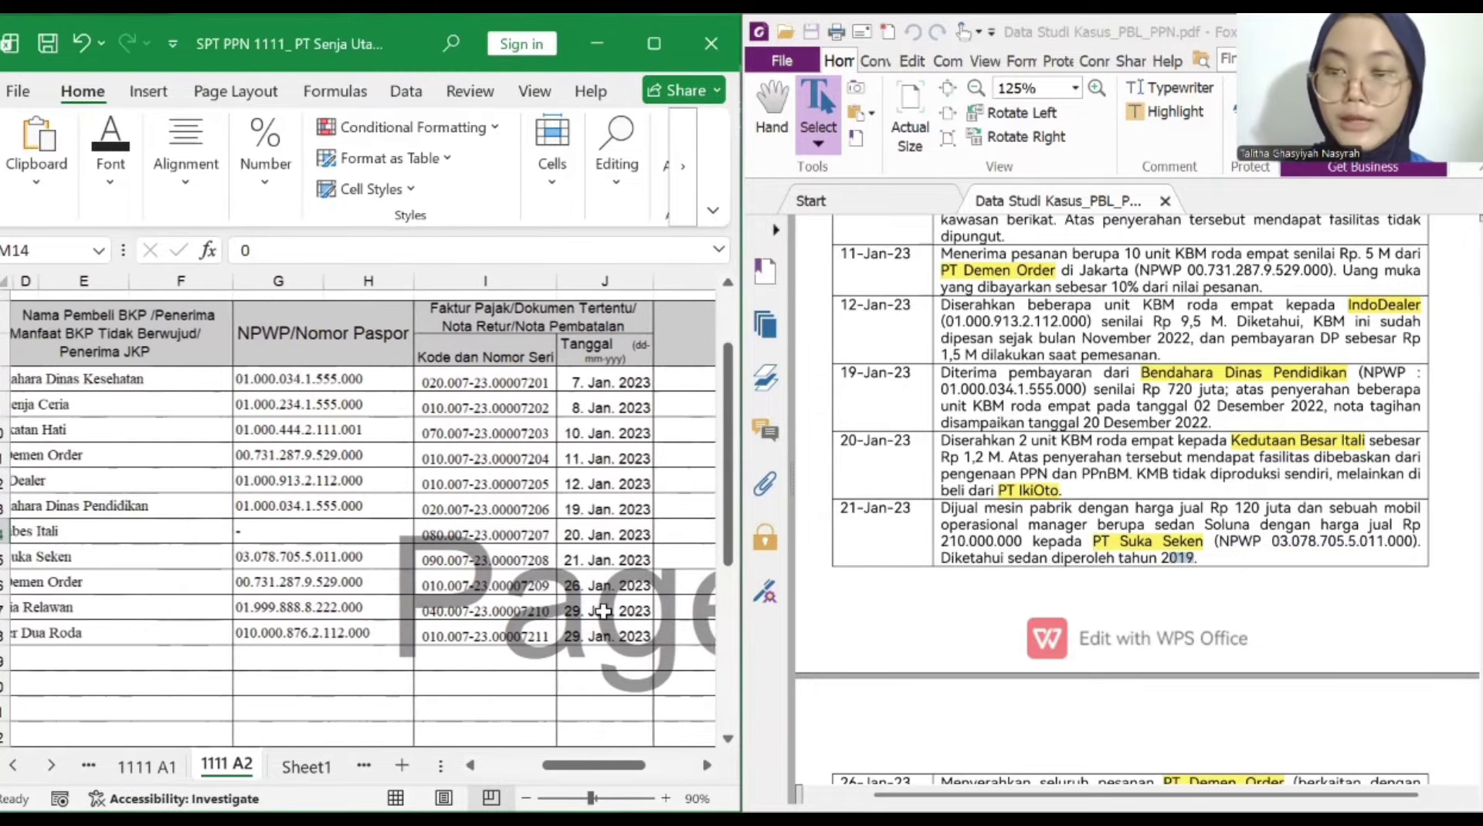
{"action": "left_click", "coordinate": [231, 564]}
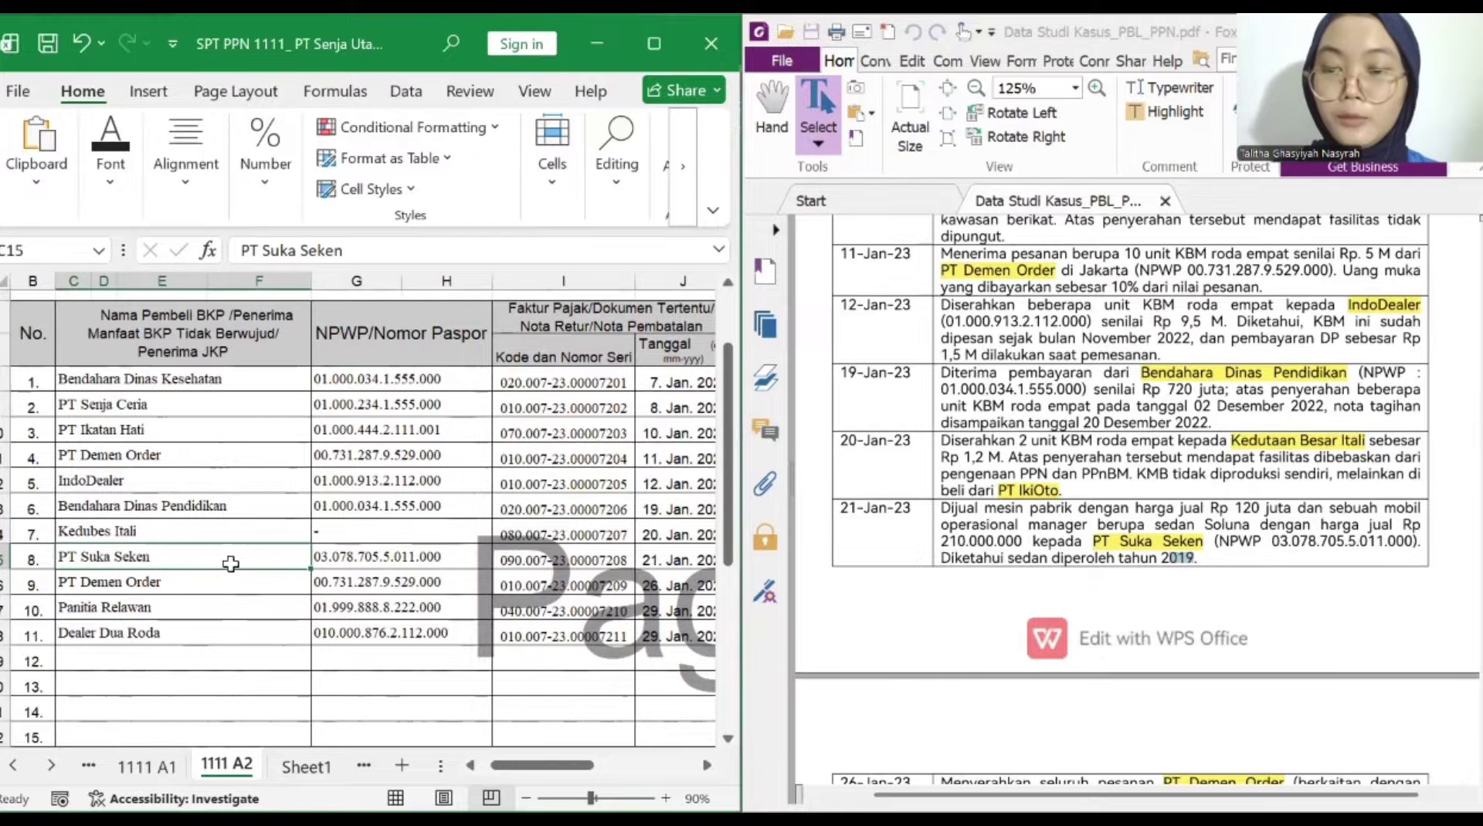
{"action": "left_click", "coordinate": [340, 560]}
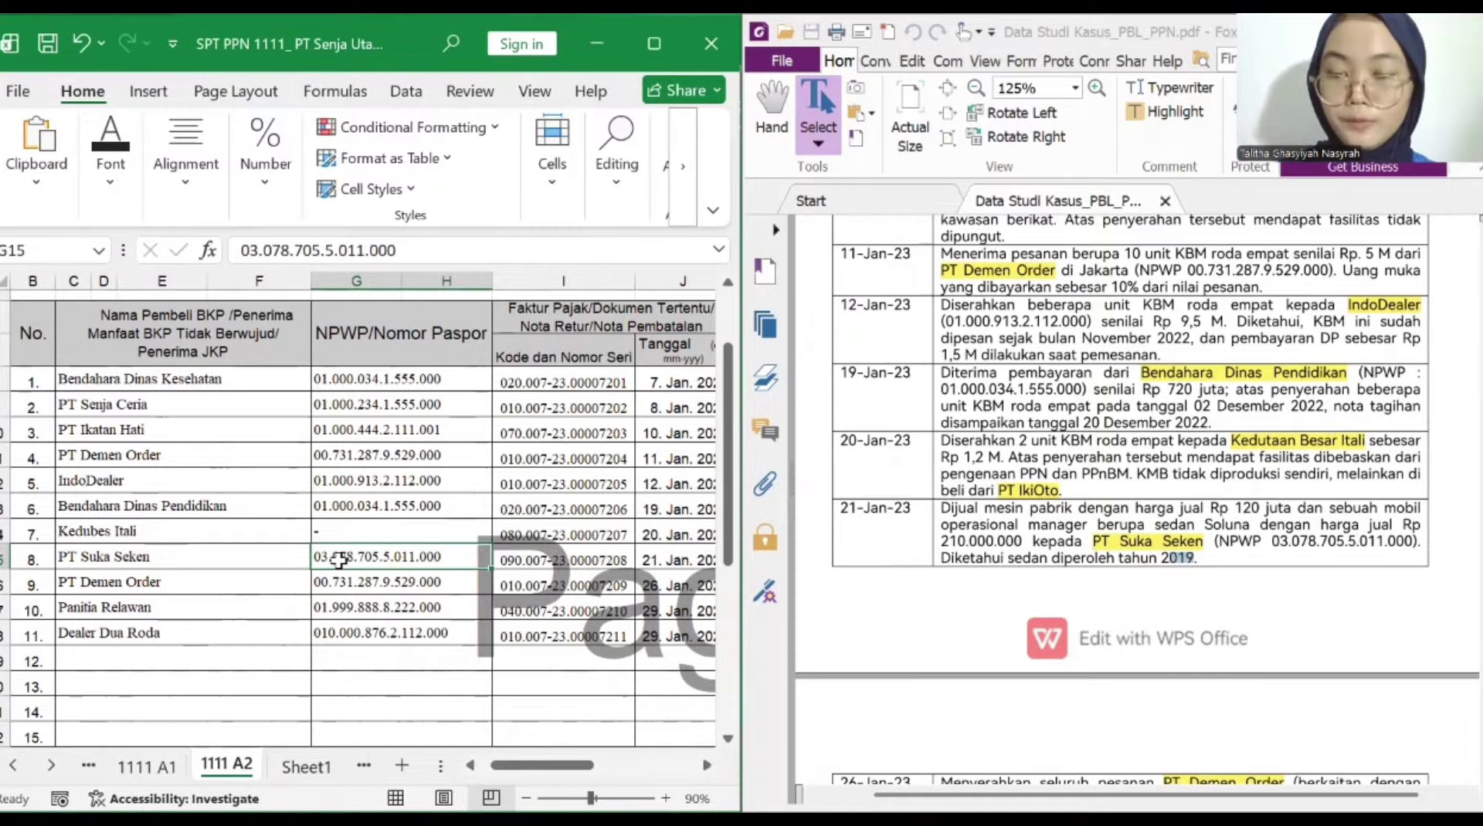
{"action": "left_click", "coordinate": [536, 560]}
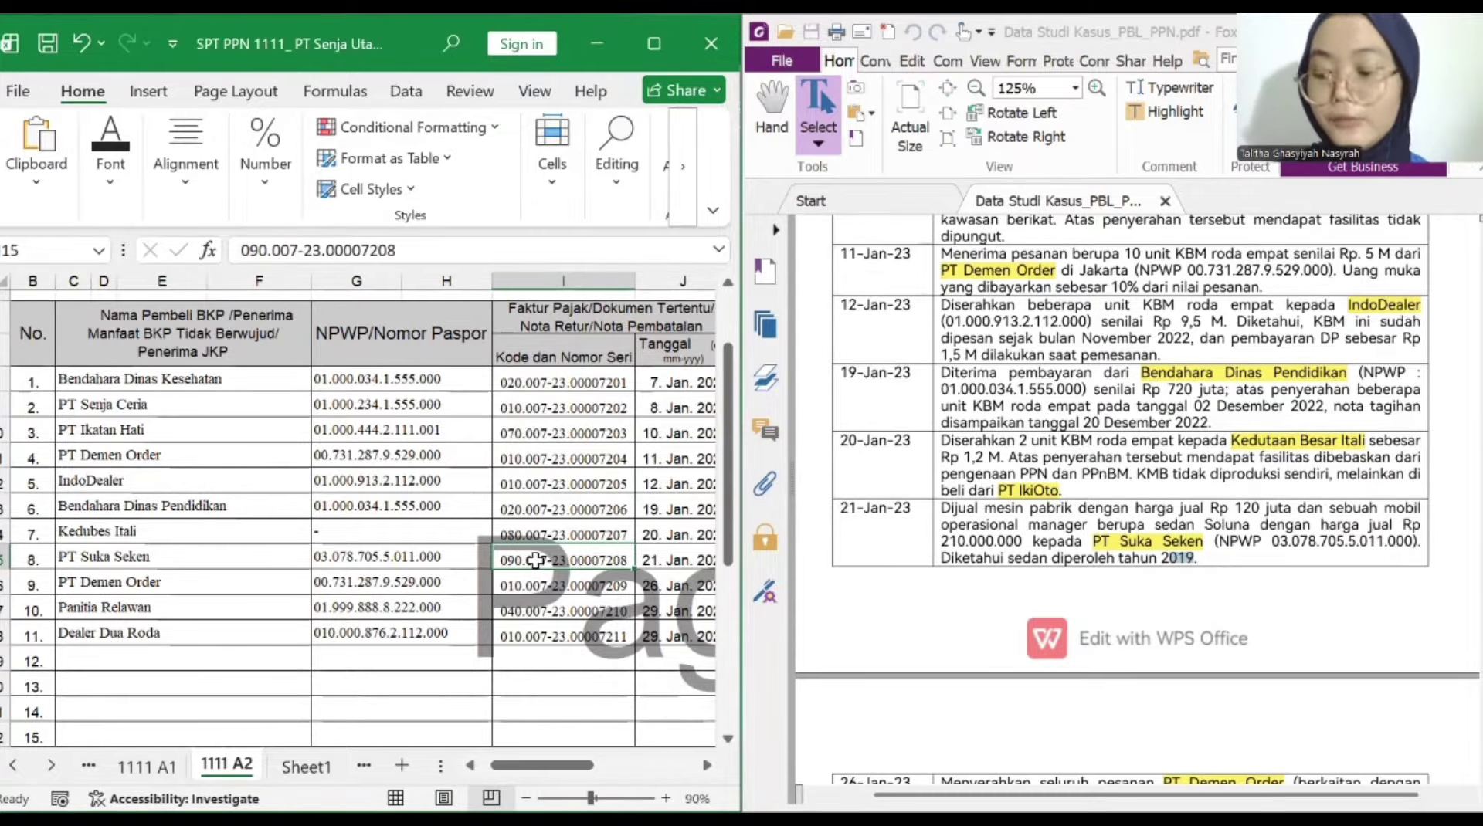
Inspect the PT Suka Seken row's DPP, PPN formula and PPnBM against the 21-Jan-23 transaction
{"action": "scroll", "coordinate": [535, 560], "scroll_direction": "right", "scroll_amount": 3}
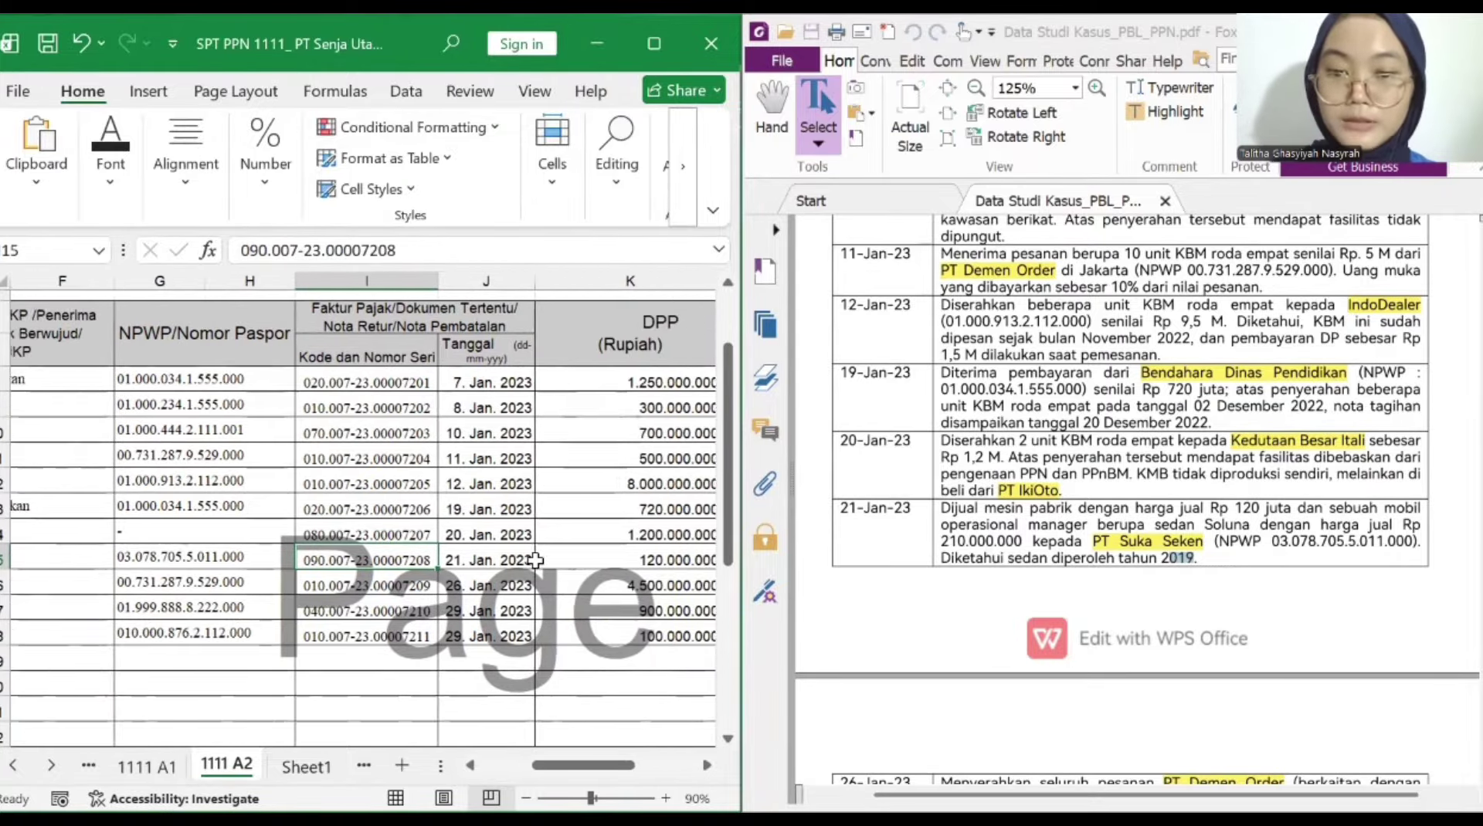
{"action": "scroll", "coordinate": [535, 560], "scroll_direction": "right", "scroll_amount": 2}
{"action": "left_click", "coordinate": [536, 560]}
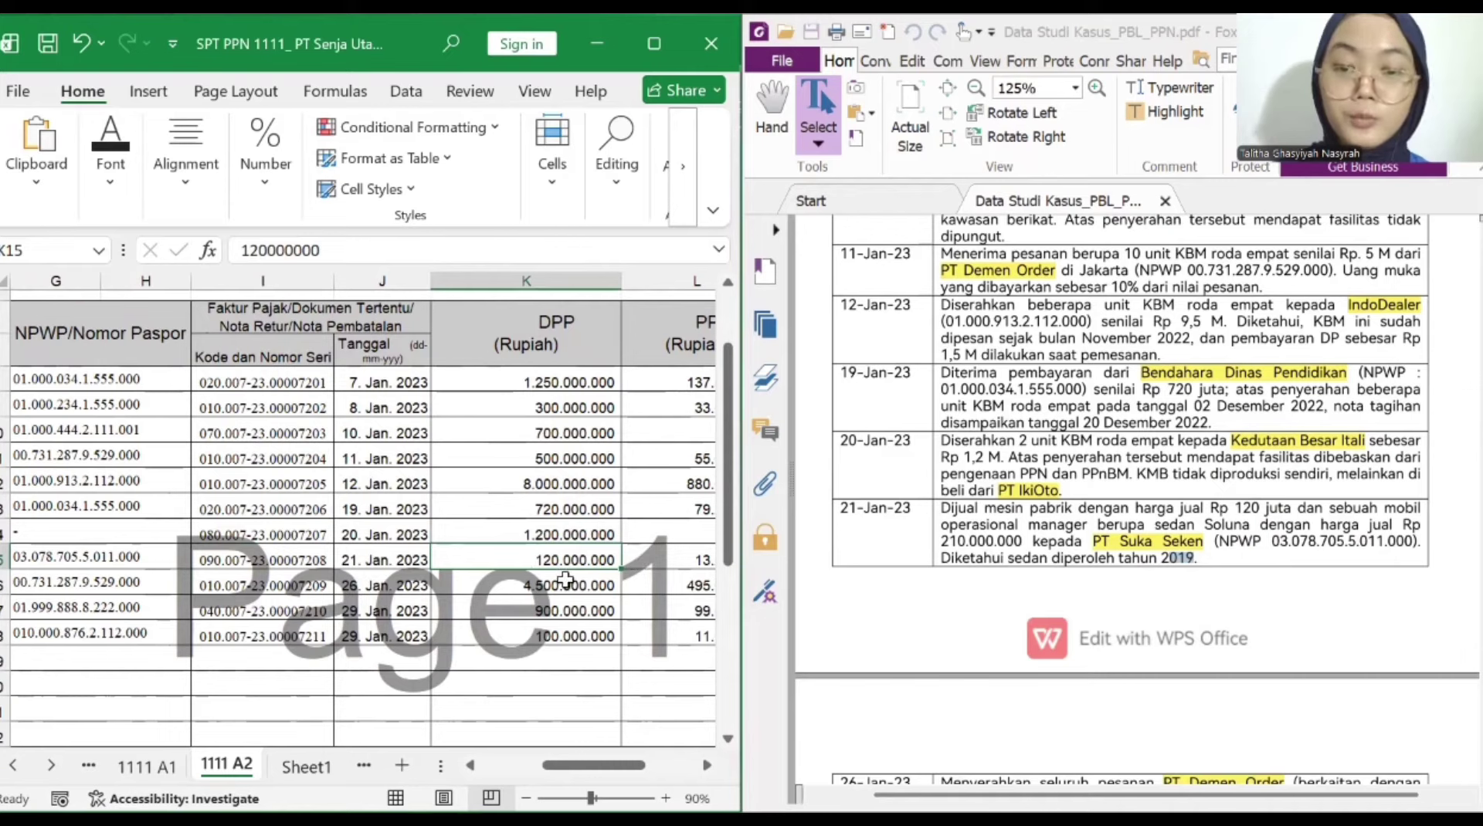
{"action": "scroll", "coordinate": [593, 580], "scroll_direction": "right", "scroll_amount": 1}
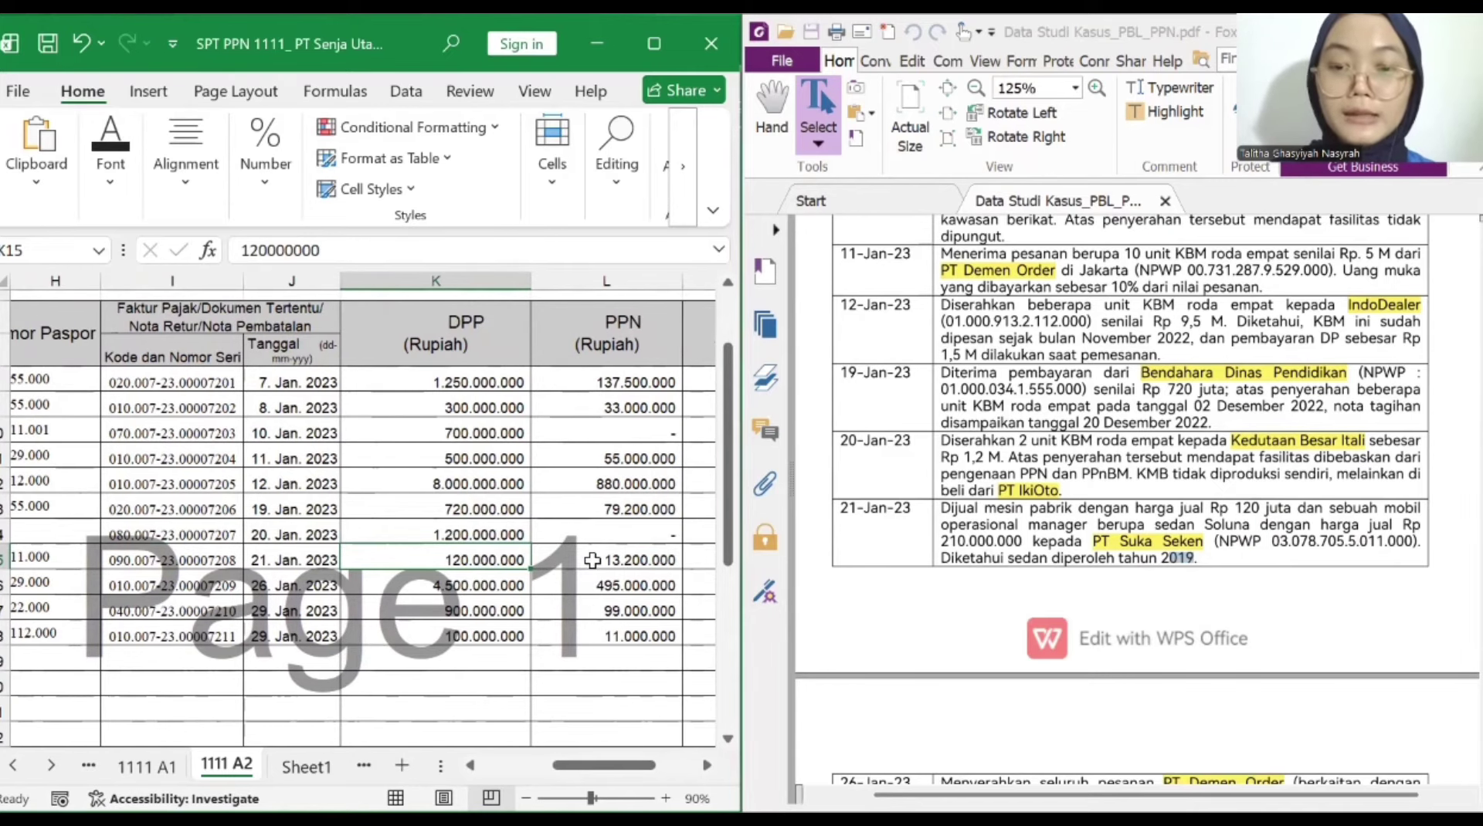
{"action": "left_click", "coordinate": [592, 561]}
{"action": "scroll", "coordinate": [593, 561], "scroll_direction": "right", "scroll_amount": 1}
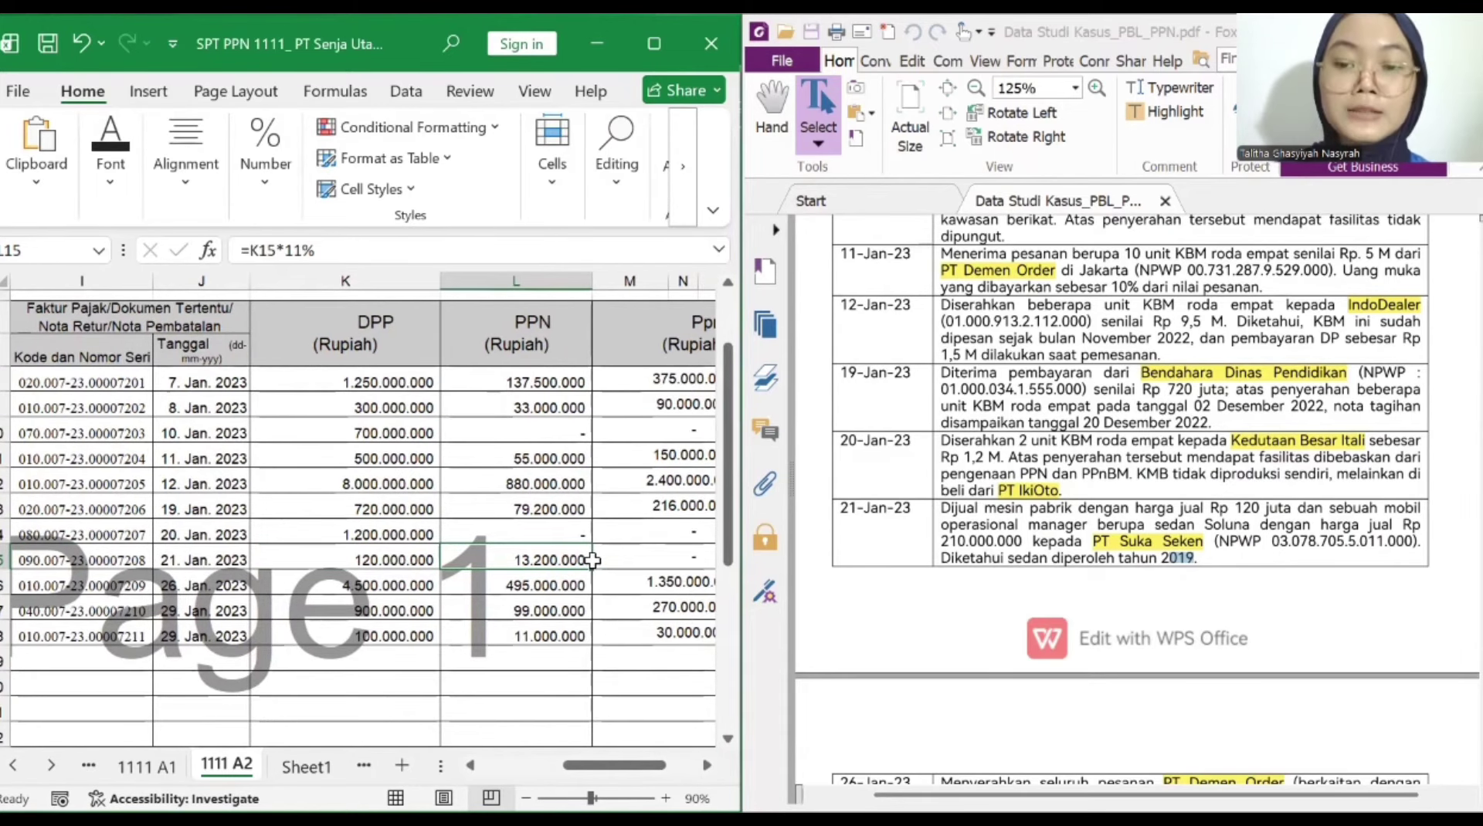
{"action": "scroll", "coordinate": [592, 560], "scroll_direction": "right", "scroll_amount": 2}
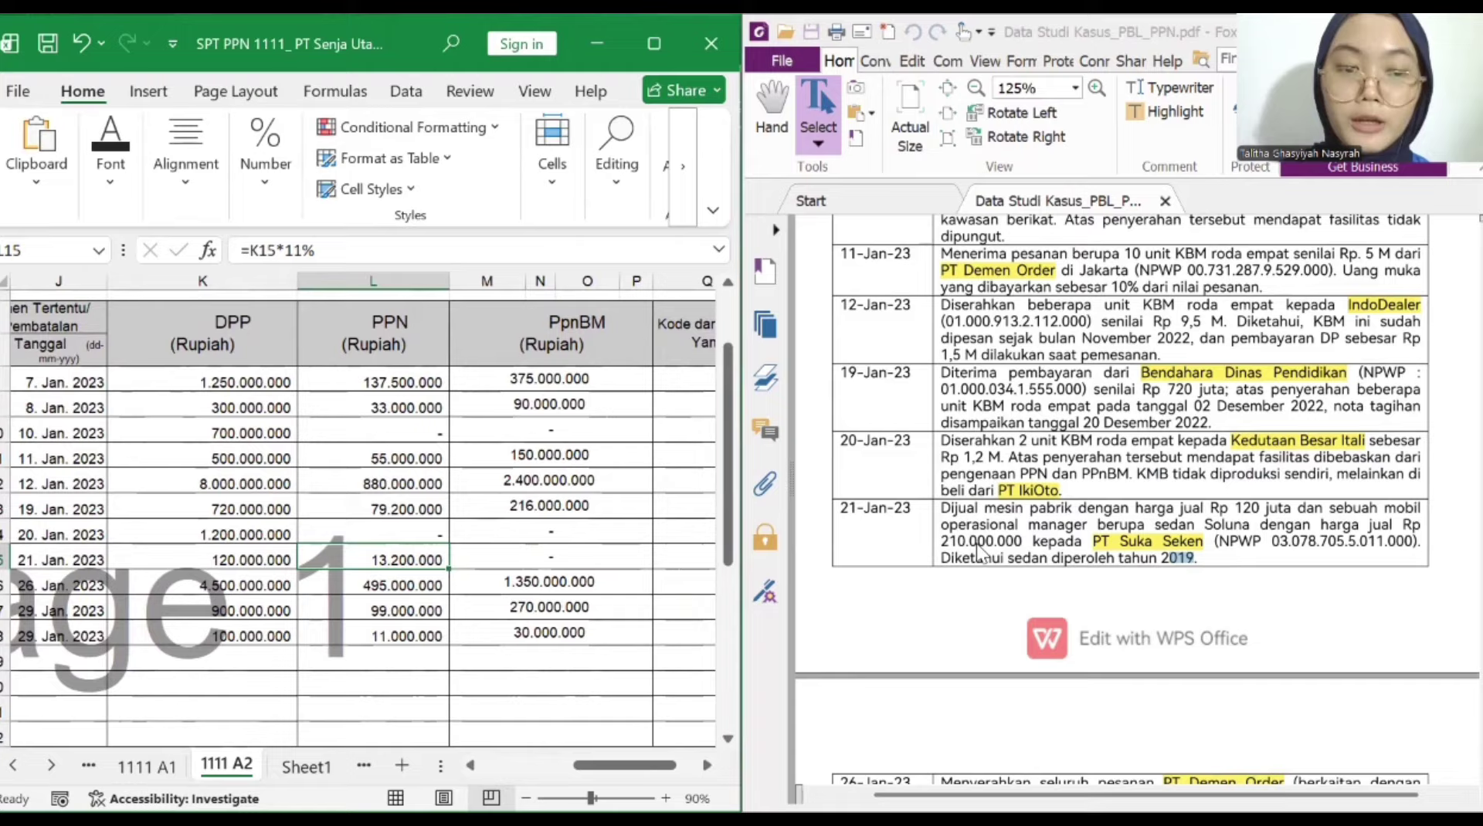
{"action": "left_click", "coordinate": [1212, 568]}
{"action": "left_click", "coordinate": [1212, 567]}
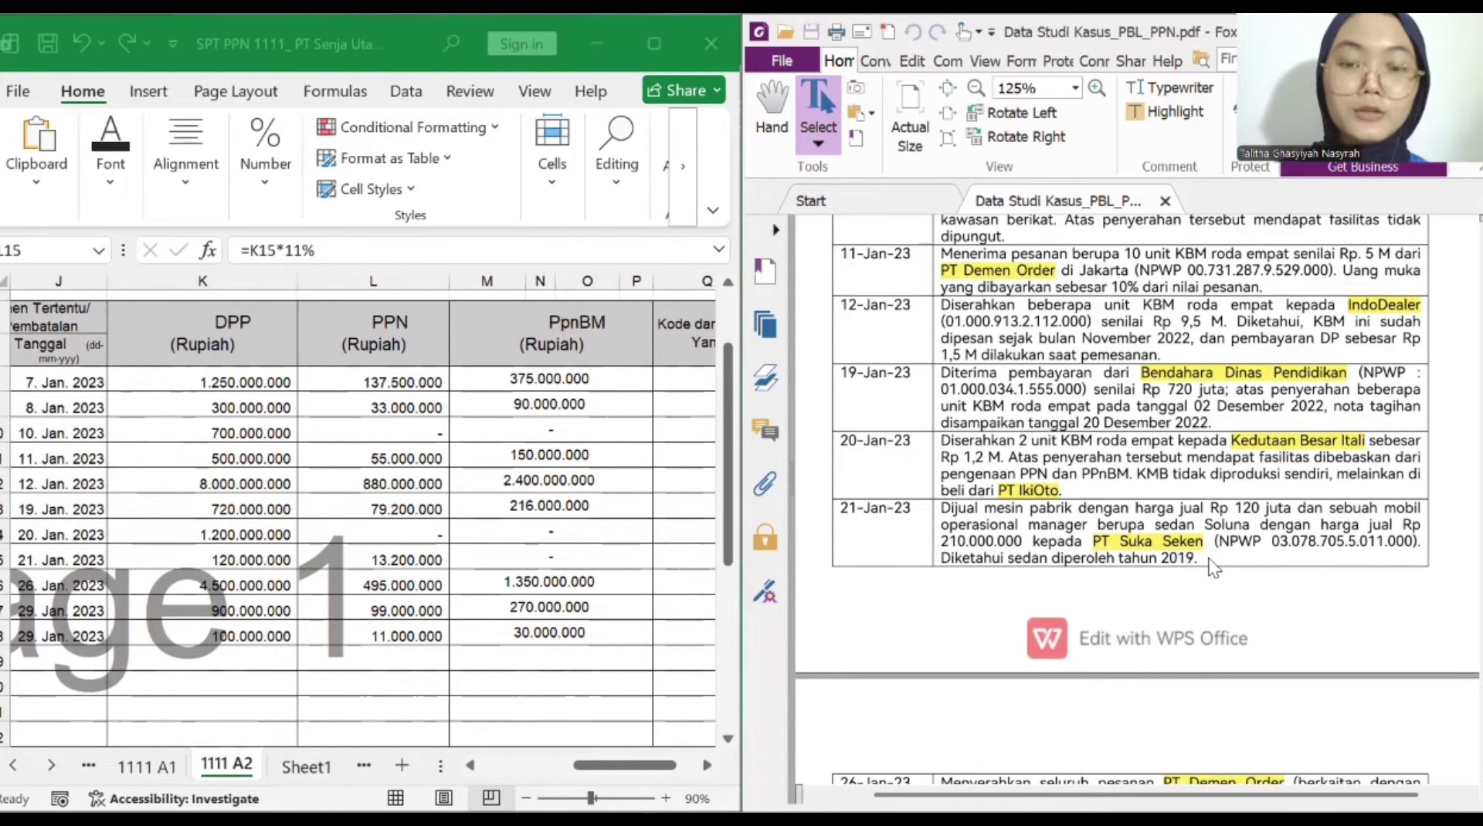
{"action": "left_click", "coordinate": [596, 556]}
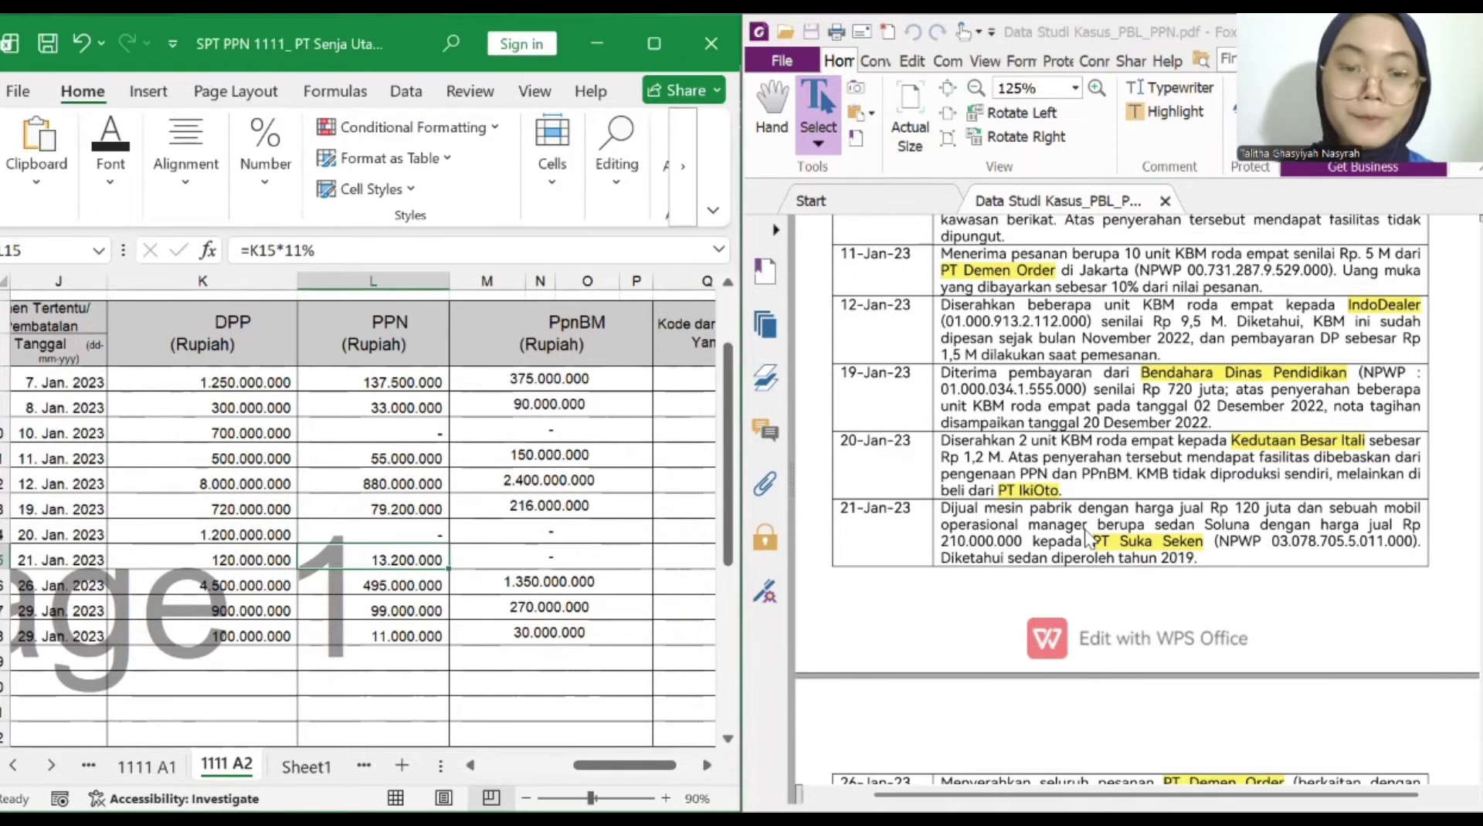
Read the 26-Jan-23 transaction in the case study, marking its date and the buyer PT Demen Order
{"action": "scroll", "coordinate": [1084, 539], "scroll_direction": "down", "scroll_amount": 2}
{"action": "scroll", "coordinate": [1084, 539], "scroll_direction": "down", "scroll_amount": 2}
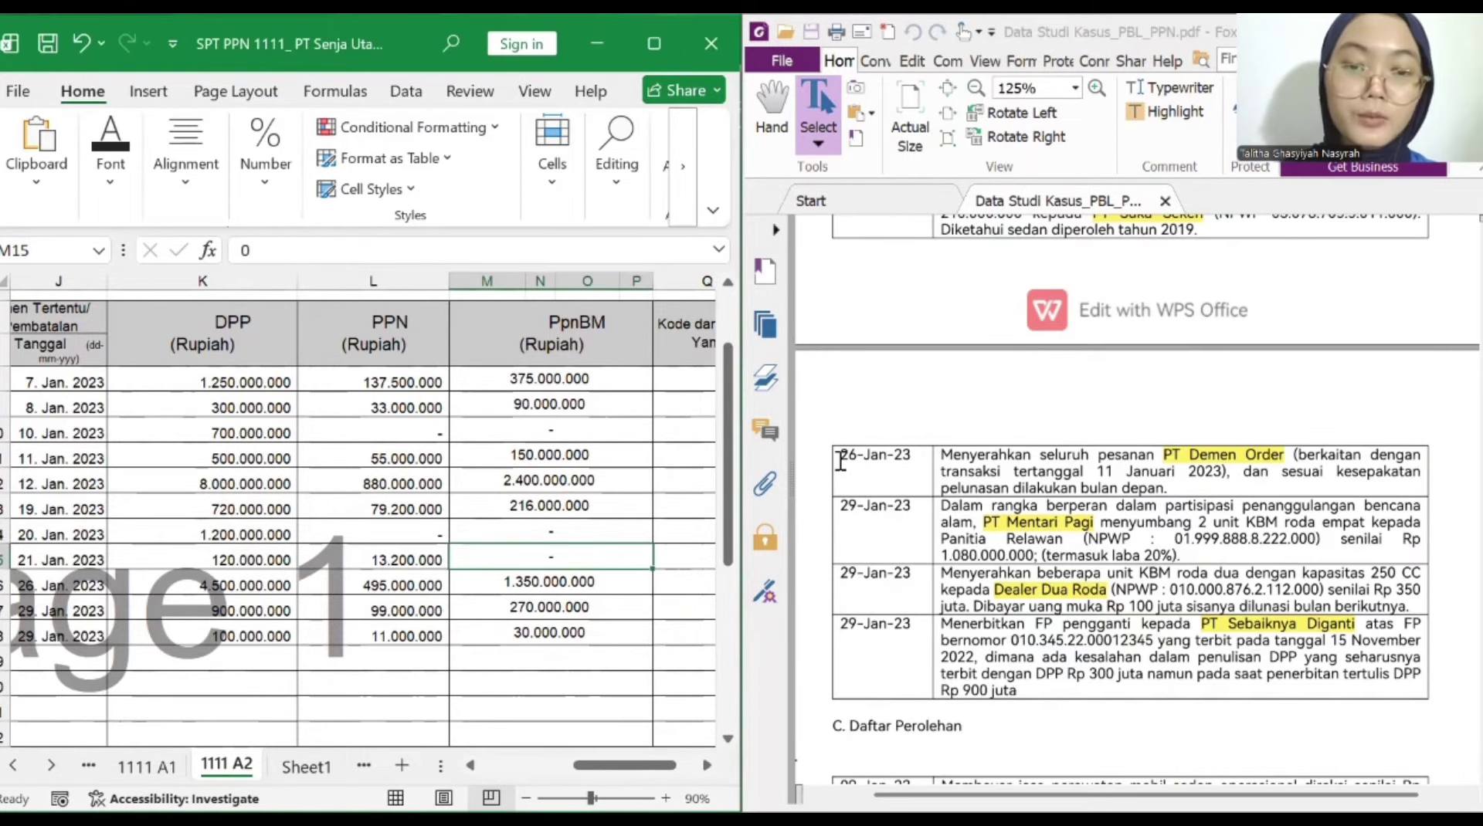
{"action": "left_click_drag", "start_coordinate": [840, 462], "coordinate": [923, 459]}
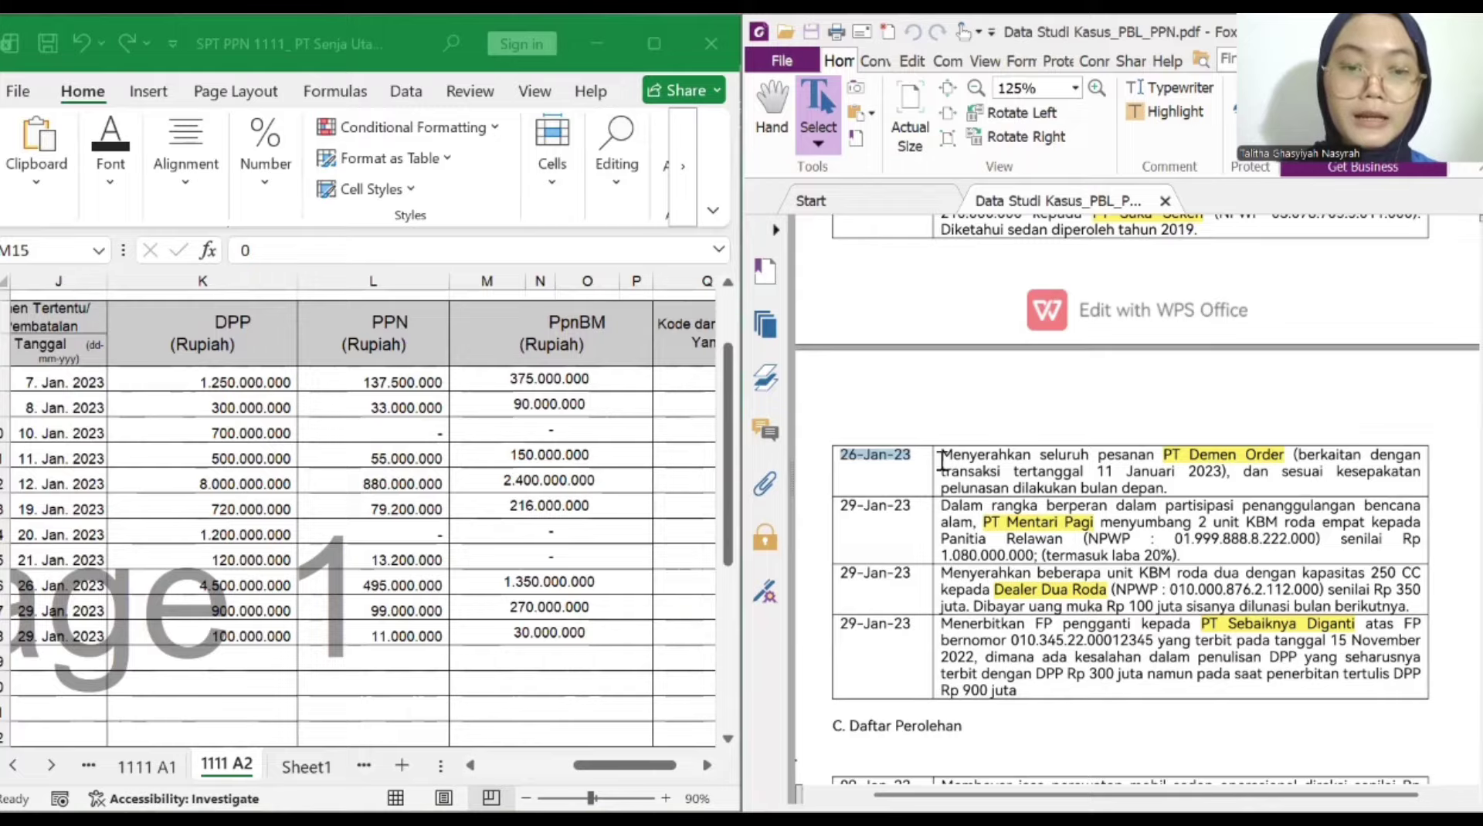
{"action": "left_click_drag", "start_coordinate": [1164, 455], "coordinate": [1284, 462]}
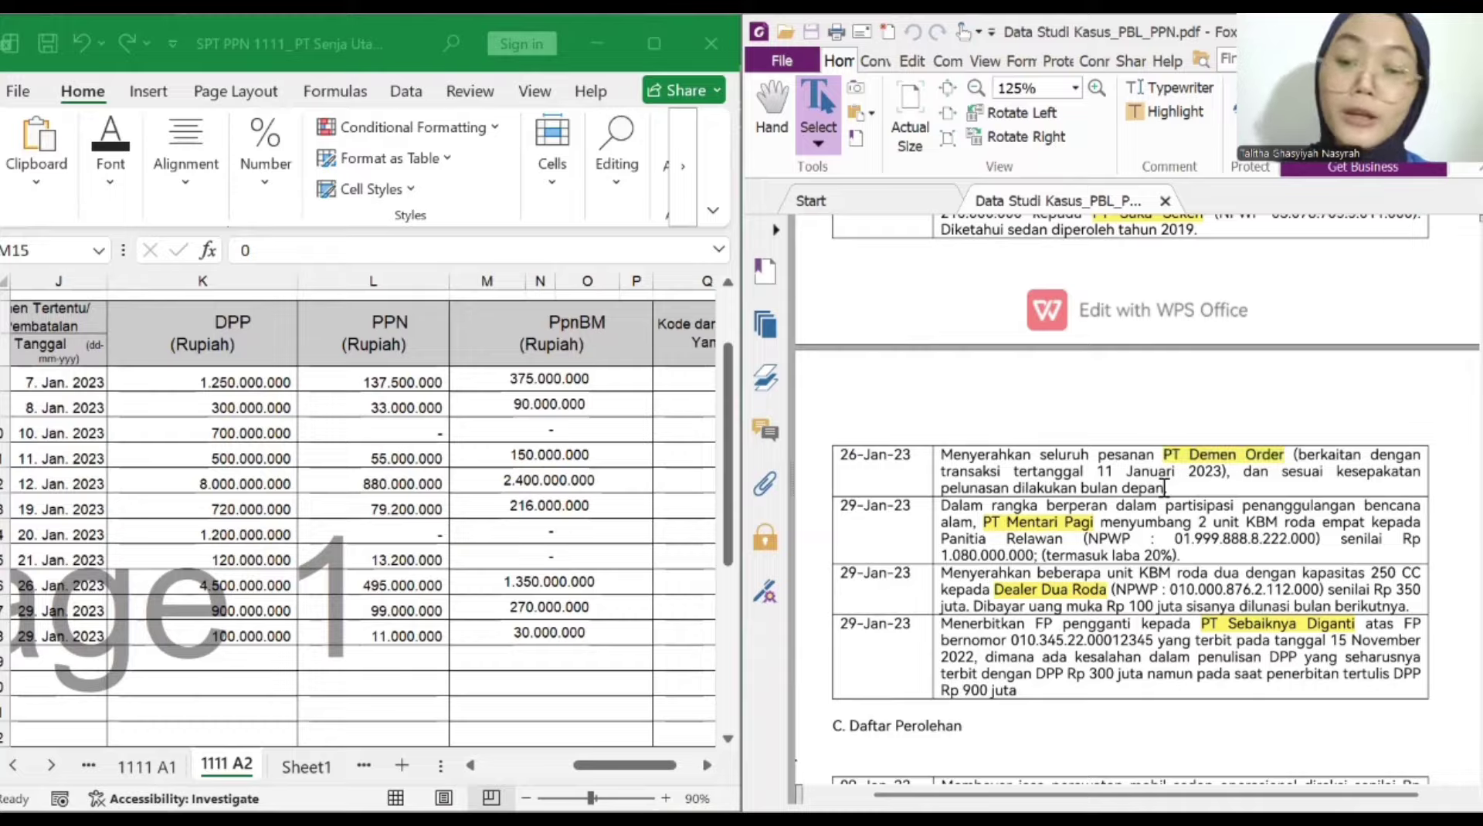
On sheet 1111 A2, check the 26 January PT Demen Order entry's buyer name, NPWP and invoice serial number
{"action": "left_click", "coordinate": [421, 540]}
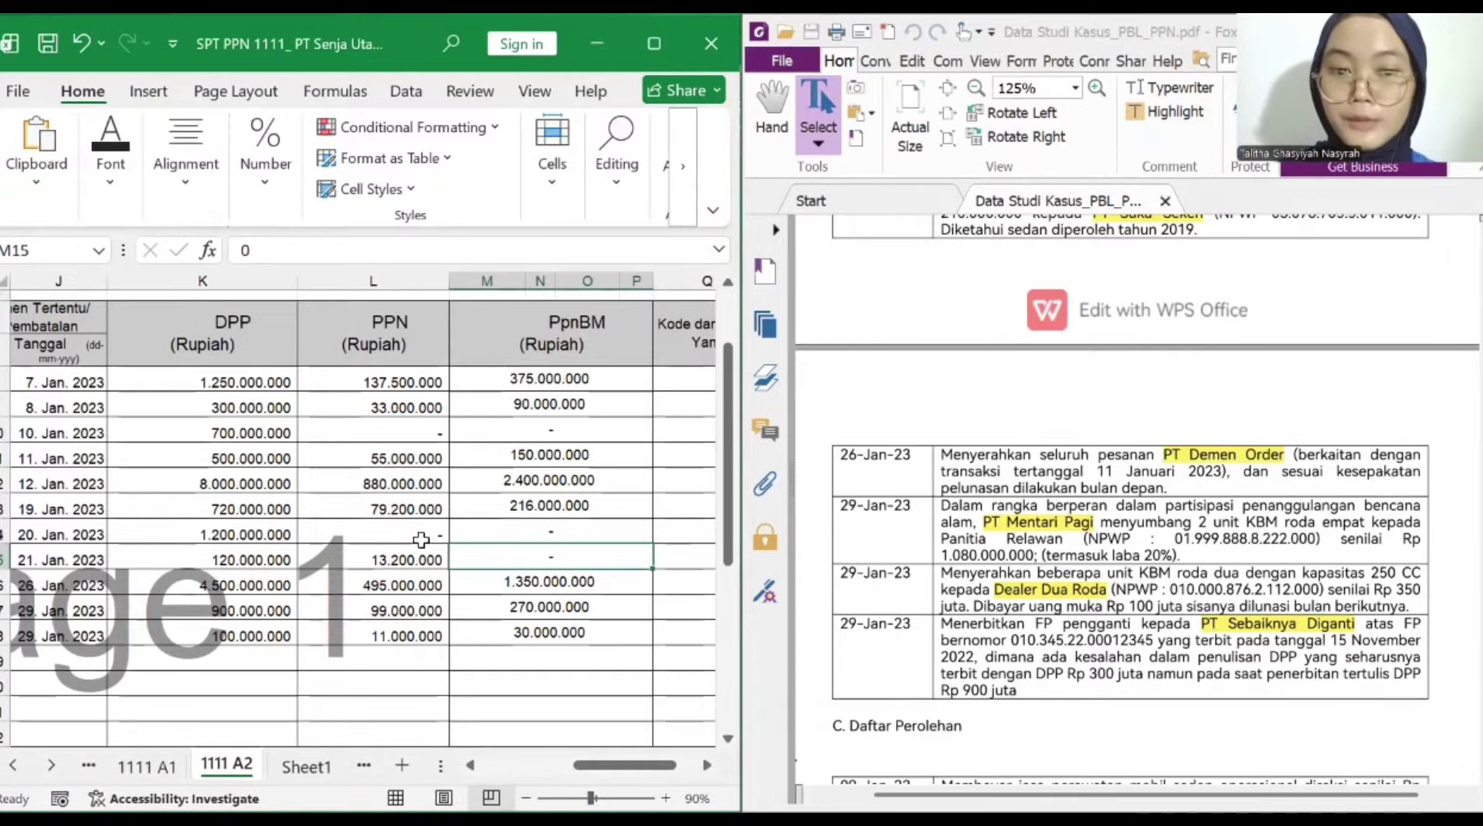
{"action": "scroll", "coordinate": [421, 539], "scroll_direction": "left", "scroll_amount": 3}
{"action": "scroll", "coordinate": [421, 540], "scroll_direction": "left", "scroll_amount": 5}
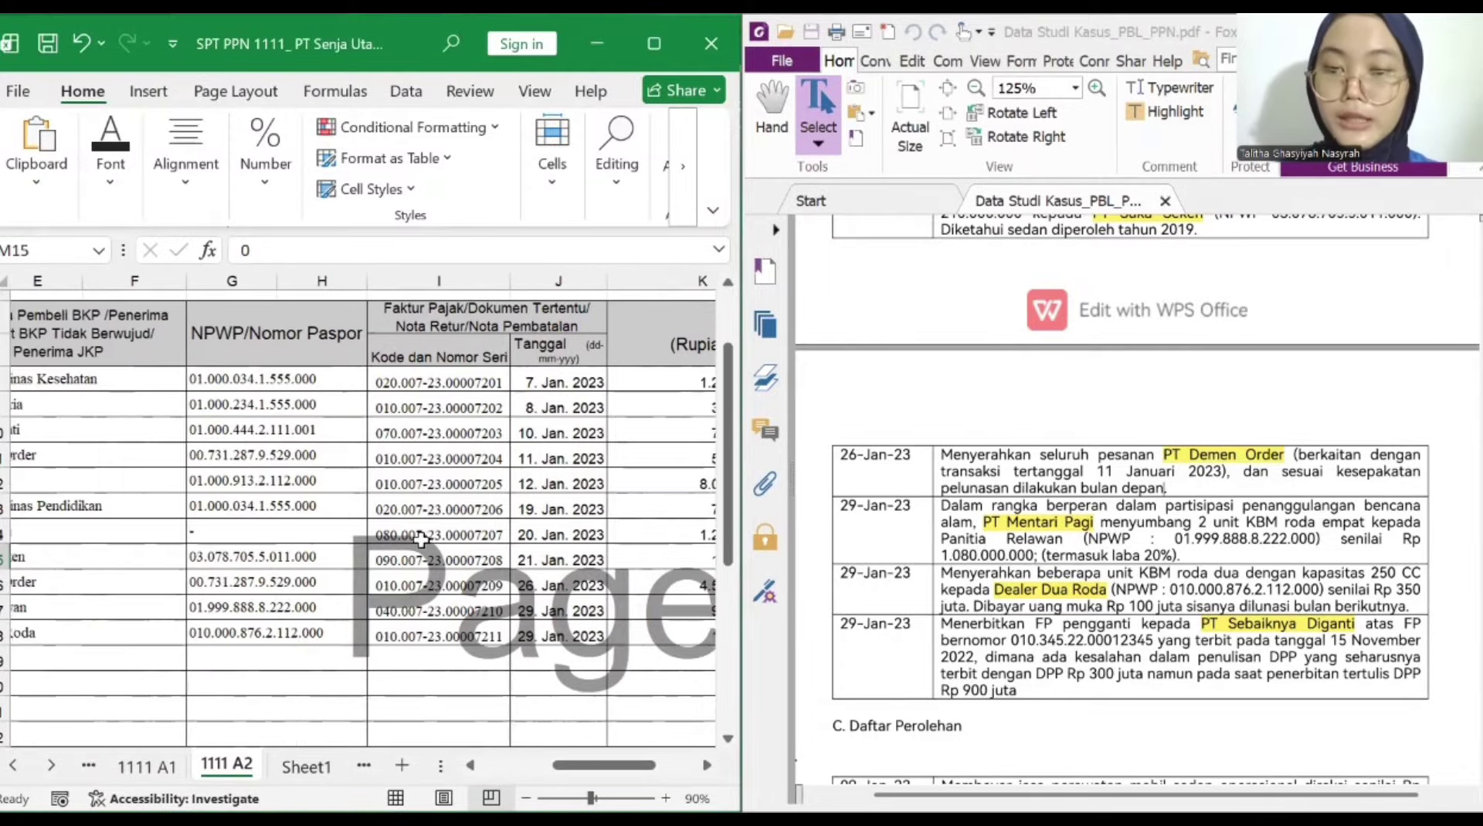
{"action": "left_click", "coordinate": [286, 588]}
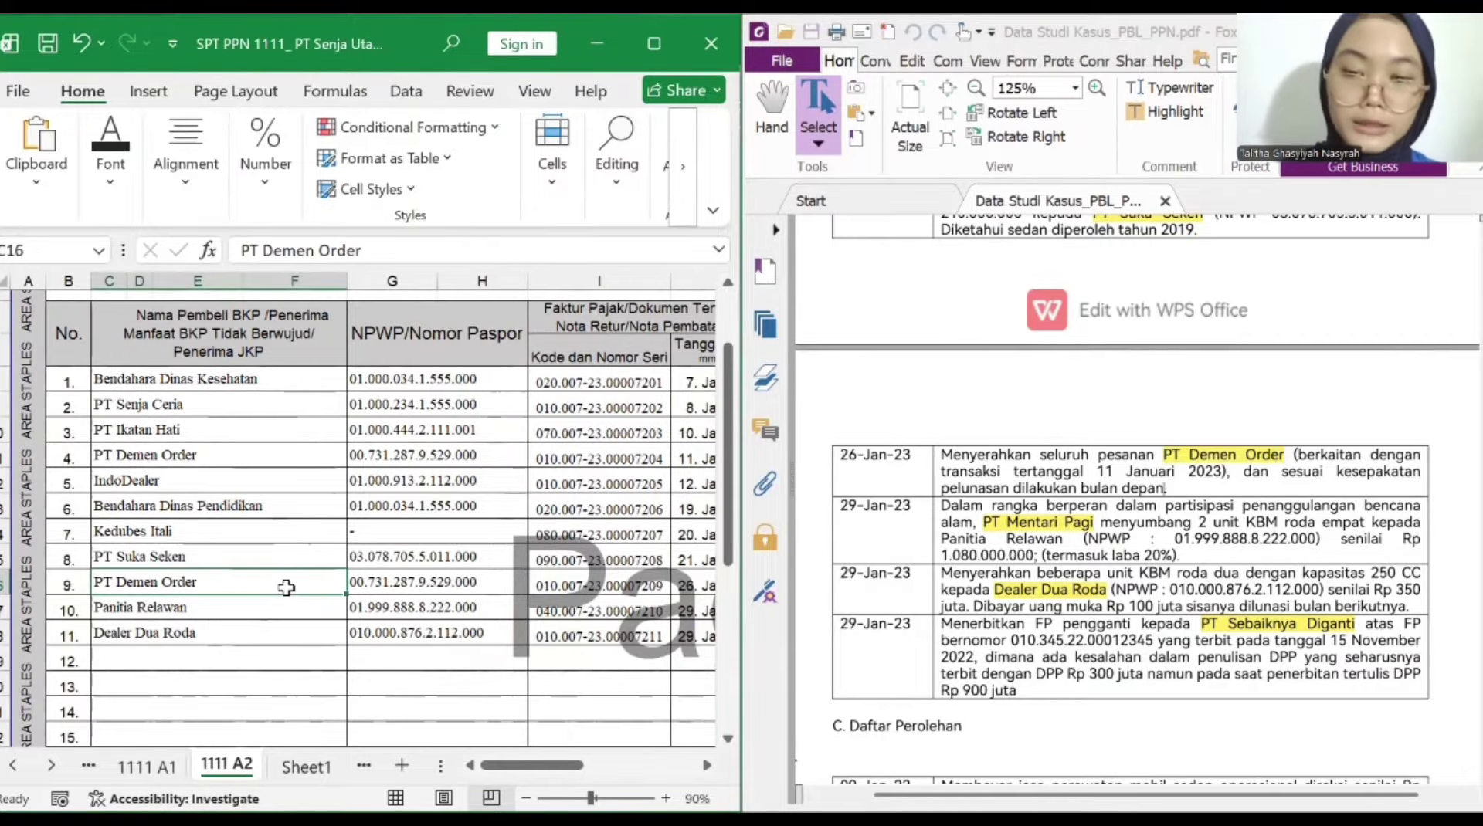
{"action": "scroll", "coordinate": [286, 588], "scroll_direction": "right", "scroll_amount": 2}
{"action": "left_click", "coordinate": [390, 588]}
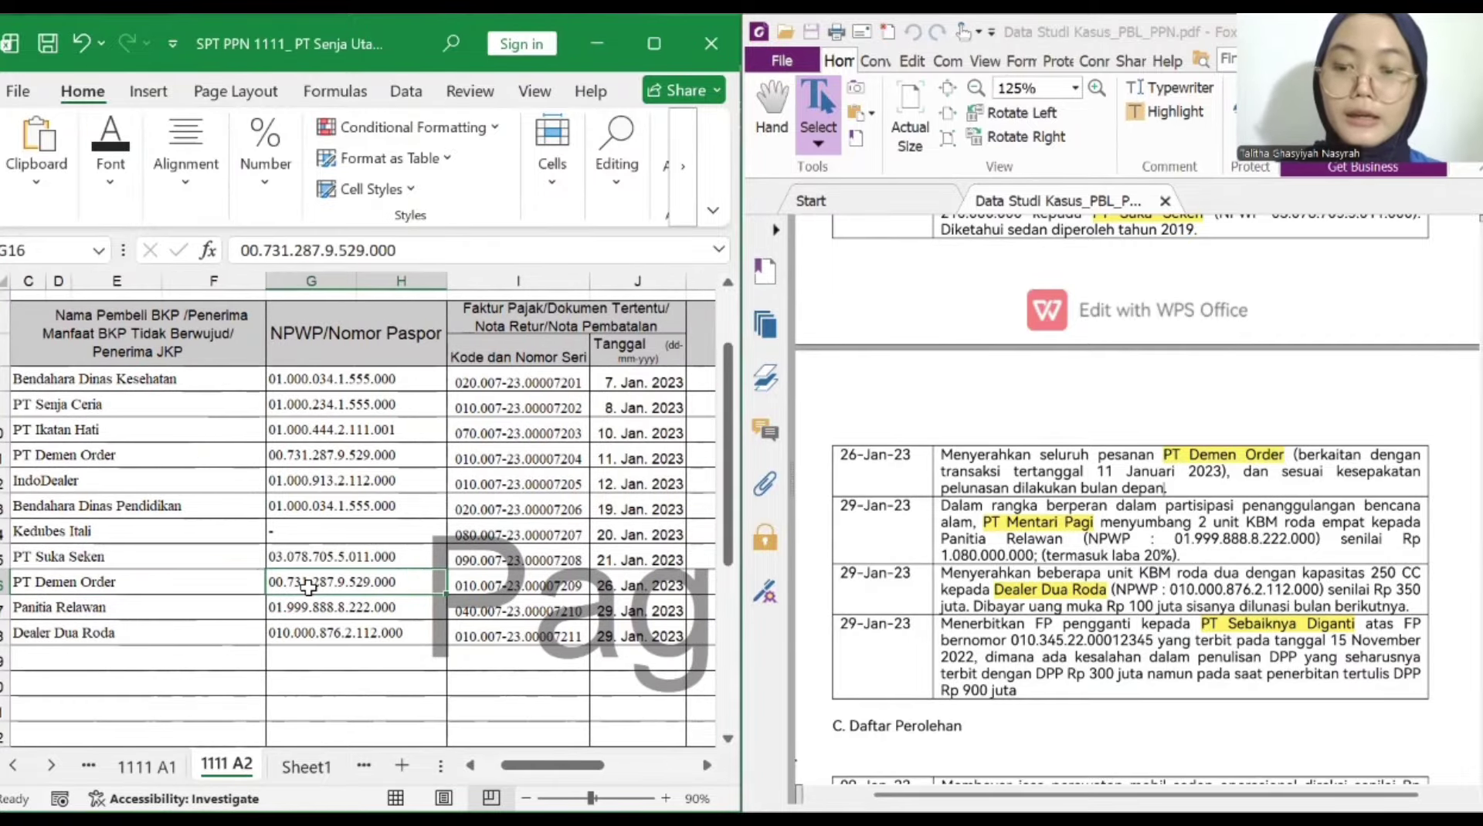
{"action": "scroll", "coordinate": [417, 588], "scroll_direction": "right", "scroll_amount": 1}
{"action": "left_click", "coordinate": [418, 588]}
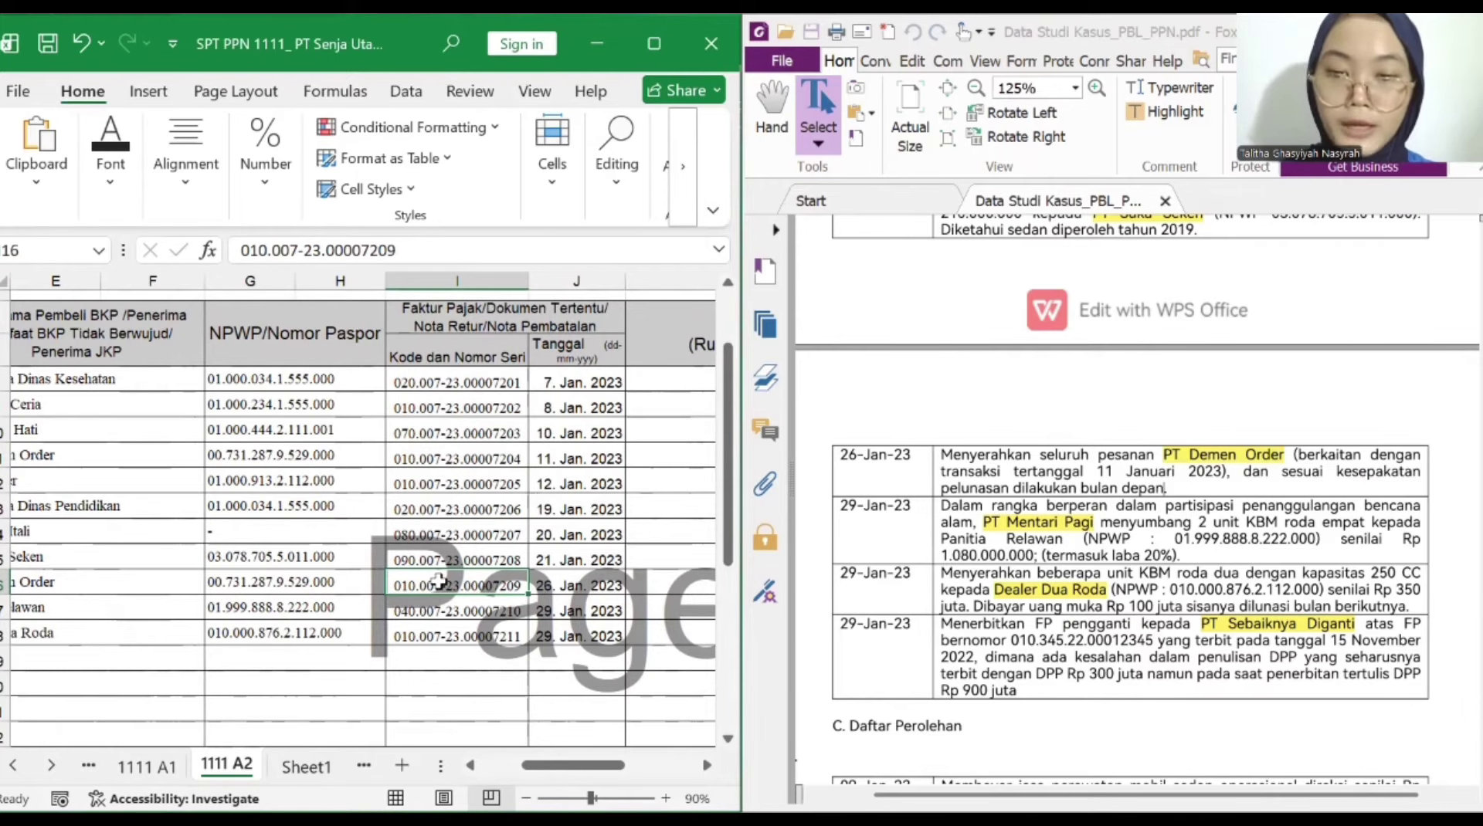
Compare the 26 January PT Demen Order row's DPP formula with the 11-Jan-23 order in the case study, marking the date that refers to it
{"action": "scroll", "coordinate": [439, 583], "scroll_direction": "right", "scroll_amount": 2}
{"action": "left_click", "coordinate": [470, 581]}
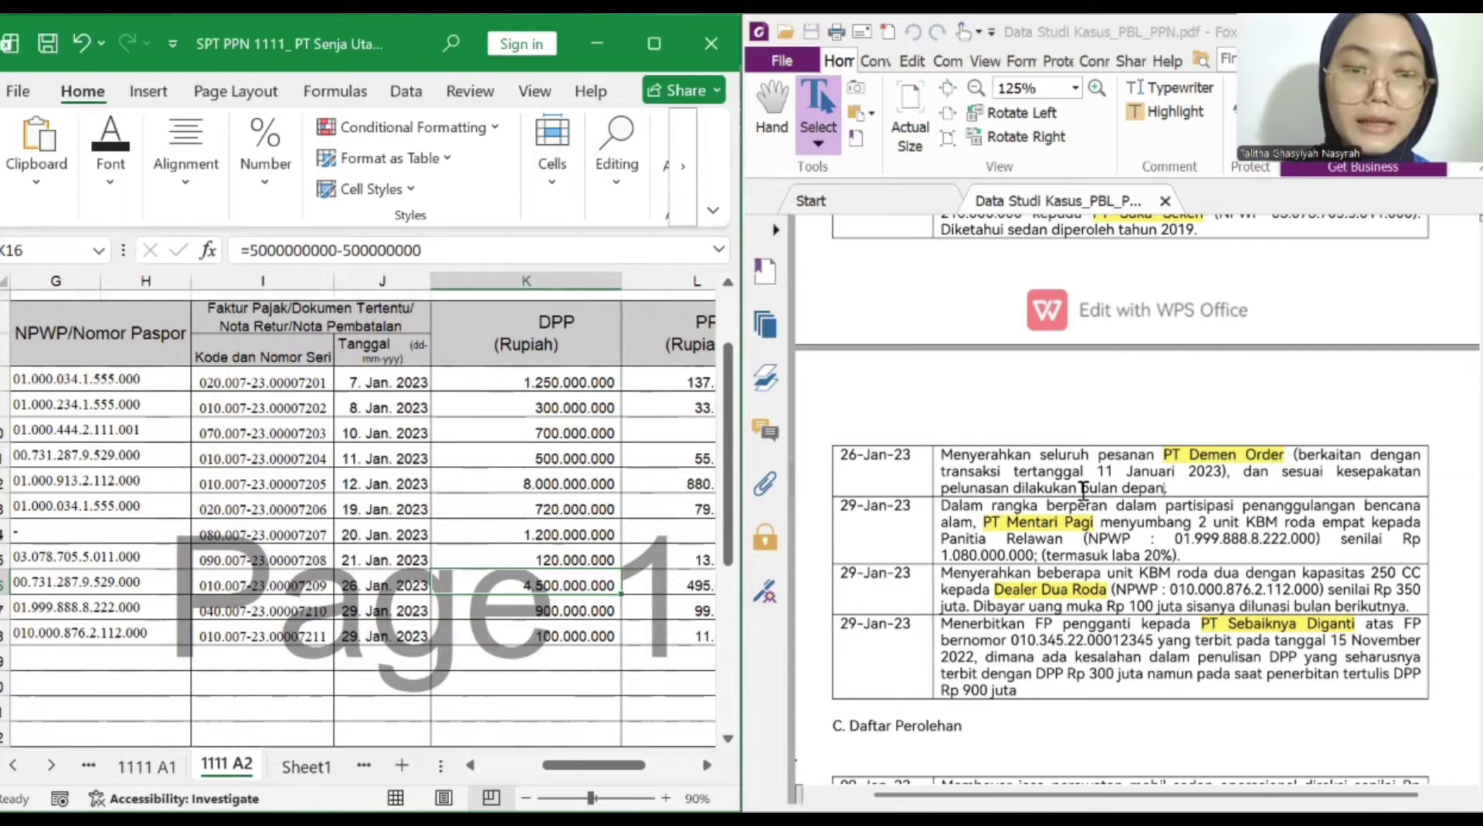
{"action": "left_click_drag", "start_coordinate": [1097, 472], "coordinate": [1220, 477]}
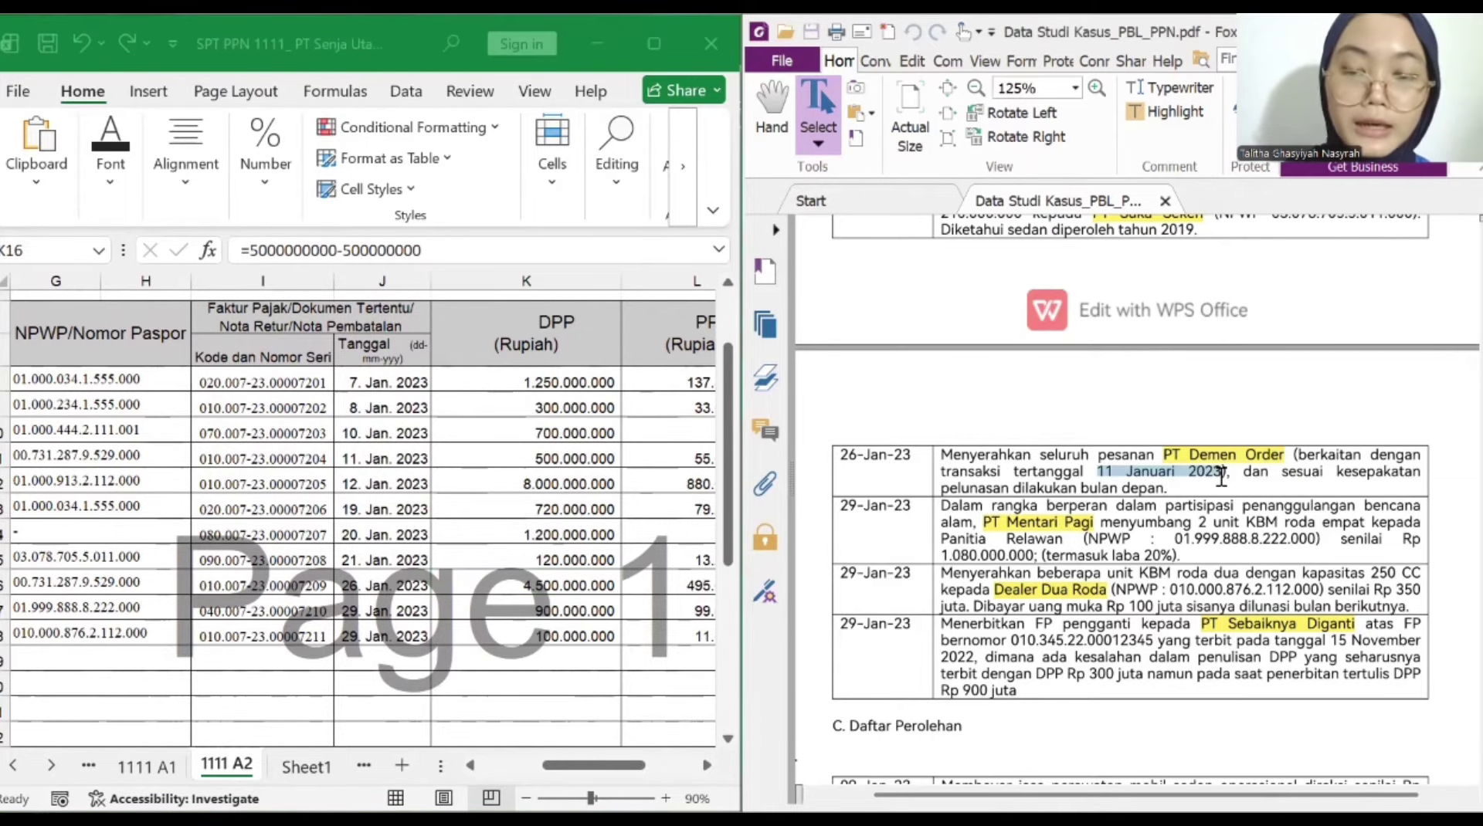
{"action": "scroll", "coordinate": [1220, 477], "scroll_direction": "up", "scroll_amount": 5}
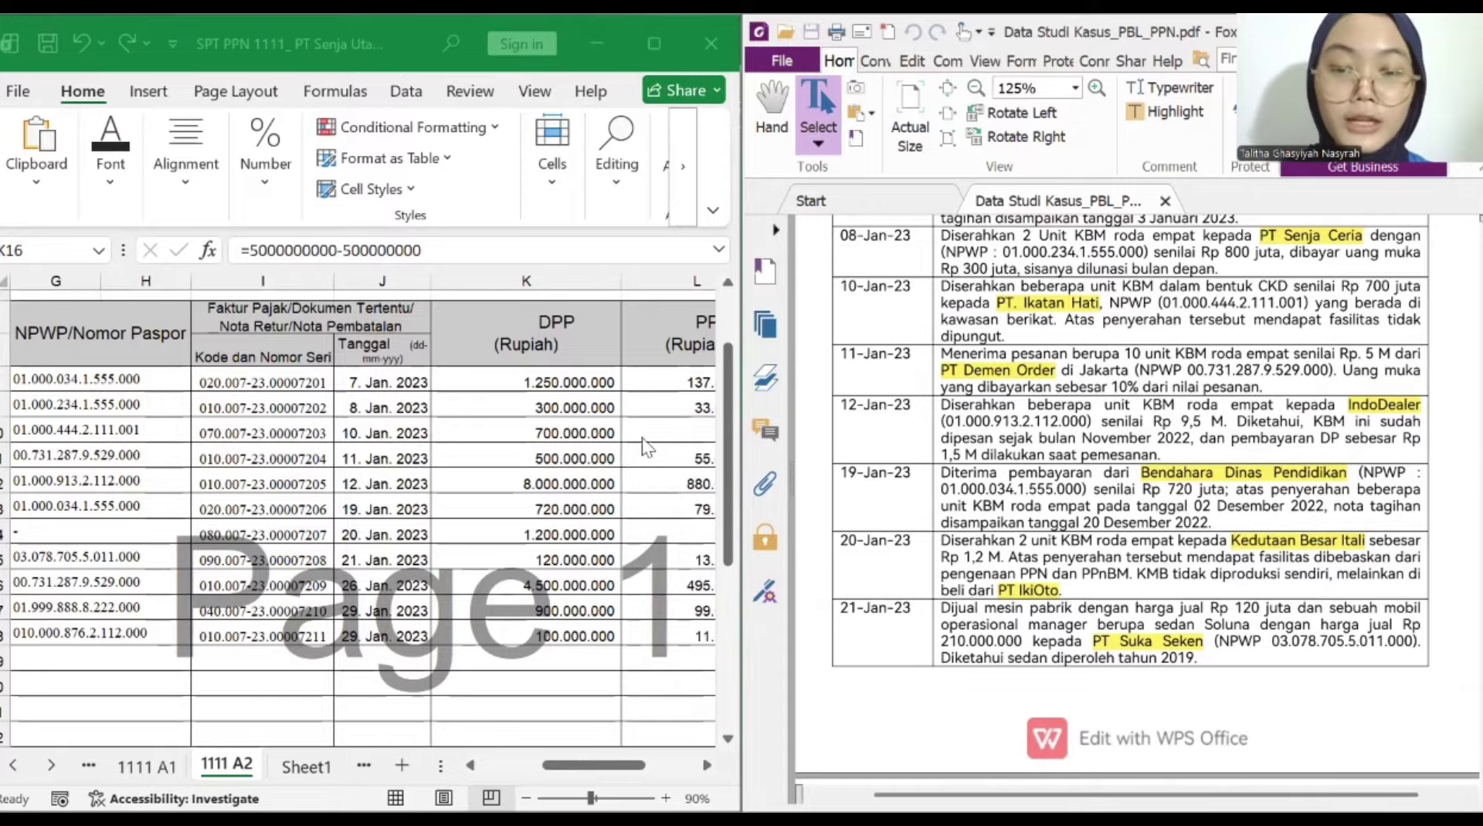
{"action": "scroll", "coordinate": [584, 450], "scroll_direction": "down", "scroll_amount": 1}
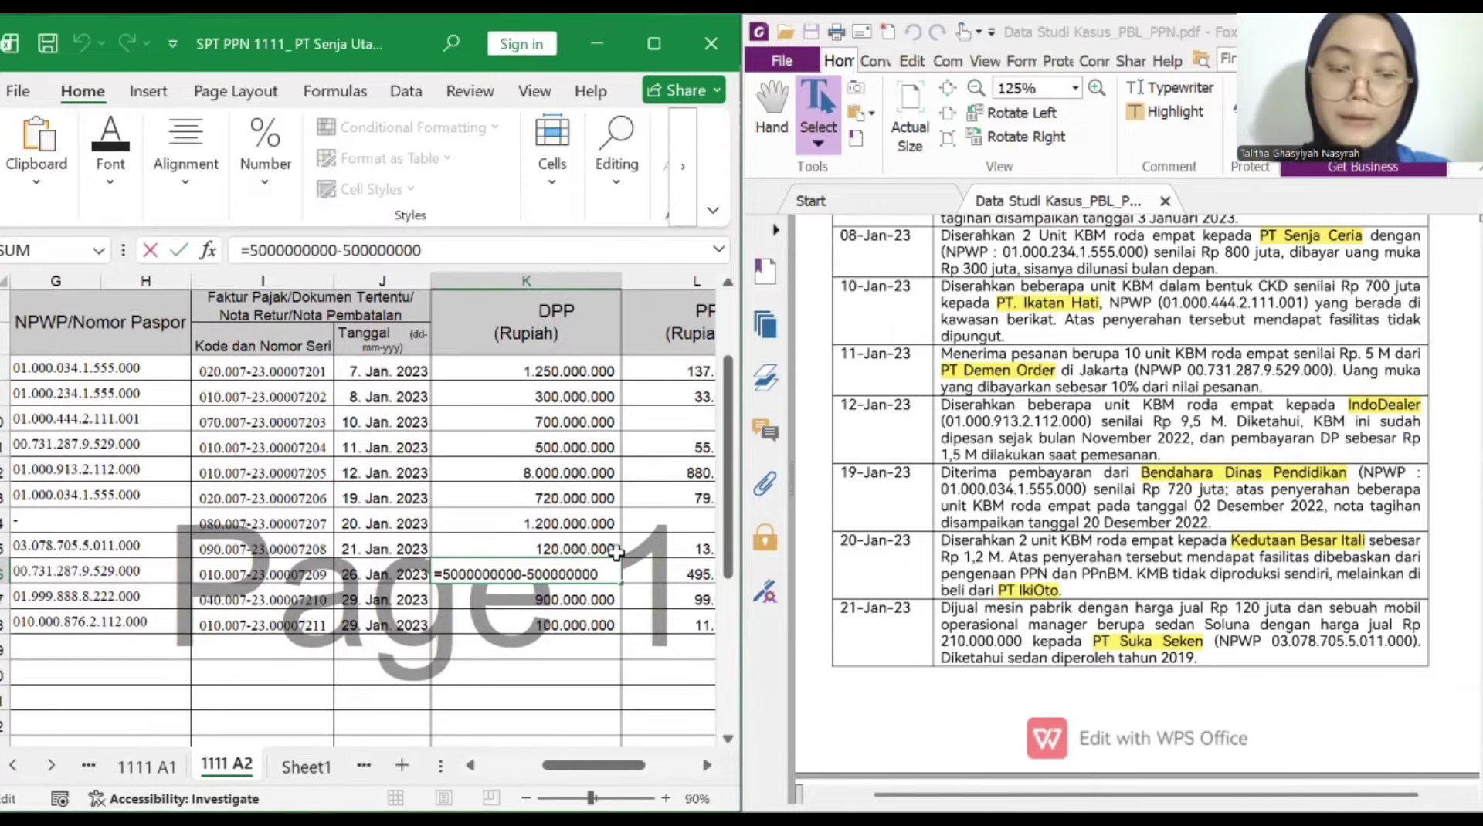
{"action": "left_click", "coordinate": [614, 595]}
{"action": "left_click", "coordinate": [616, 570]}
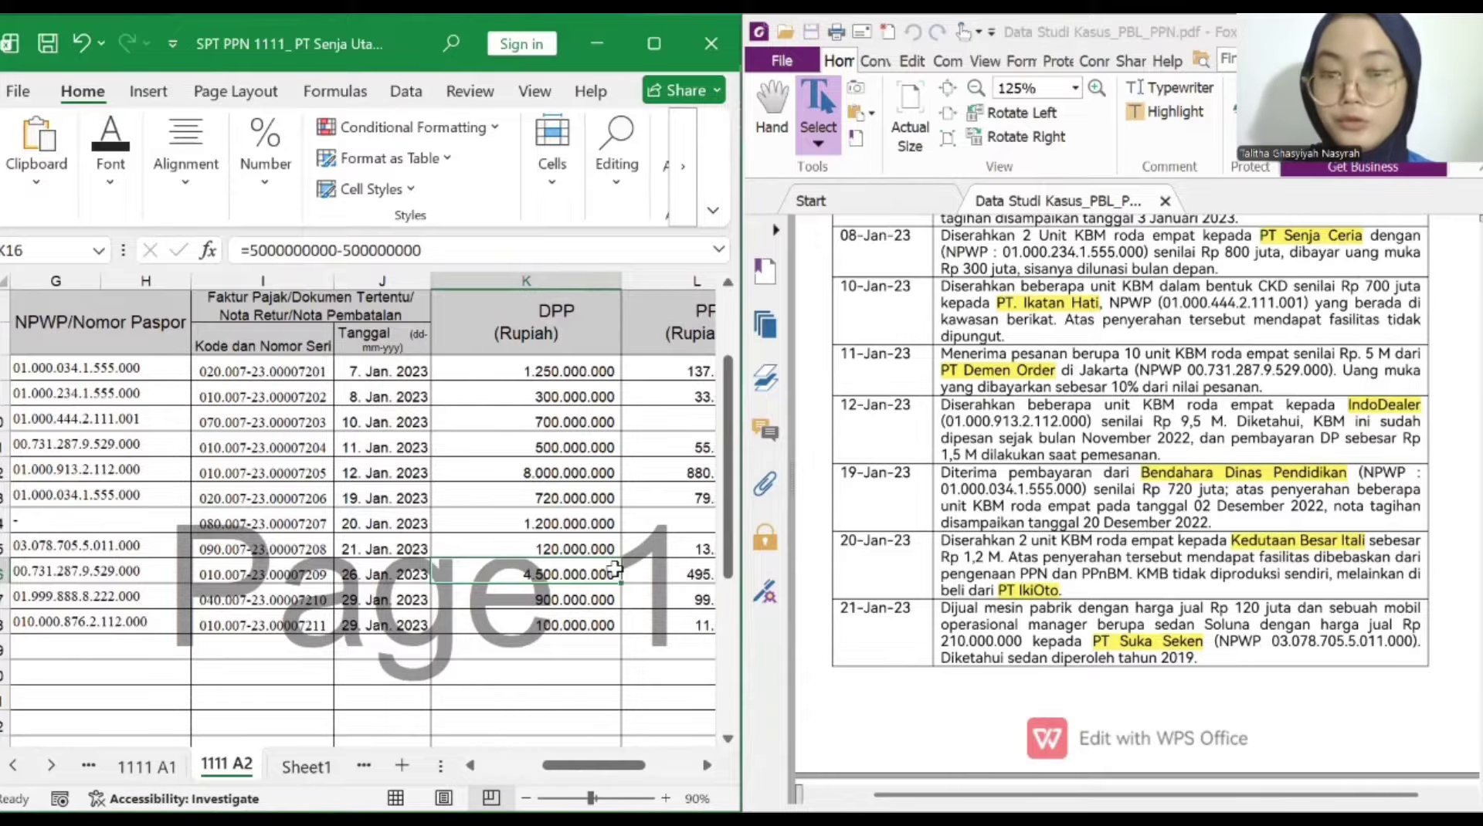
Inspect the formulas behind the PPN and PPnBM of the 26 January PT Demen Order row
{"action": "scroll", "coordinate": [615, 570], "scroll_direction": "right", "scroll_amount": 1}
{"action": "left_click", "coordinate": [616, 569]}
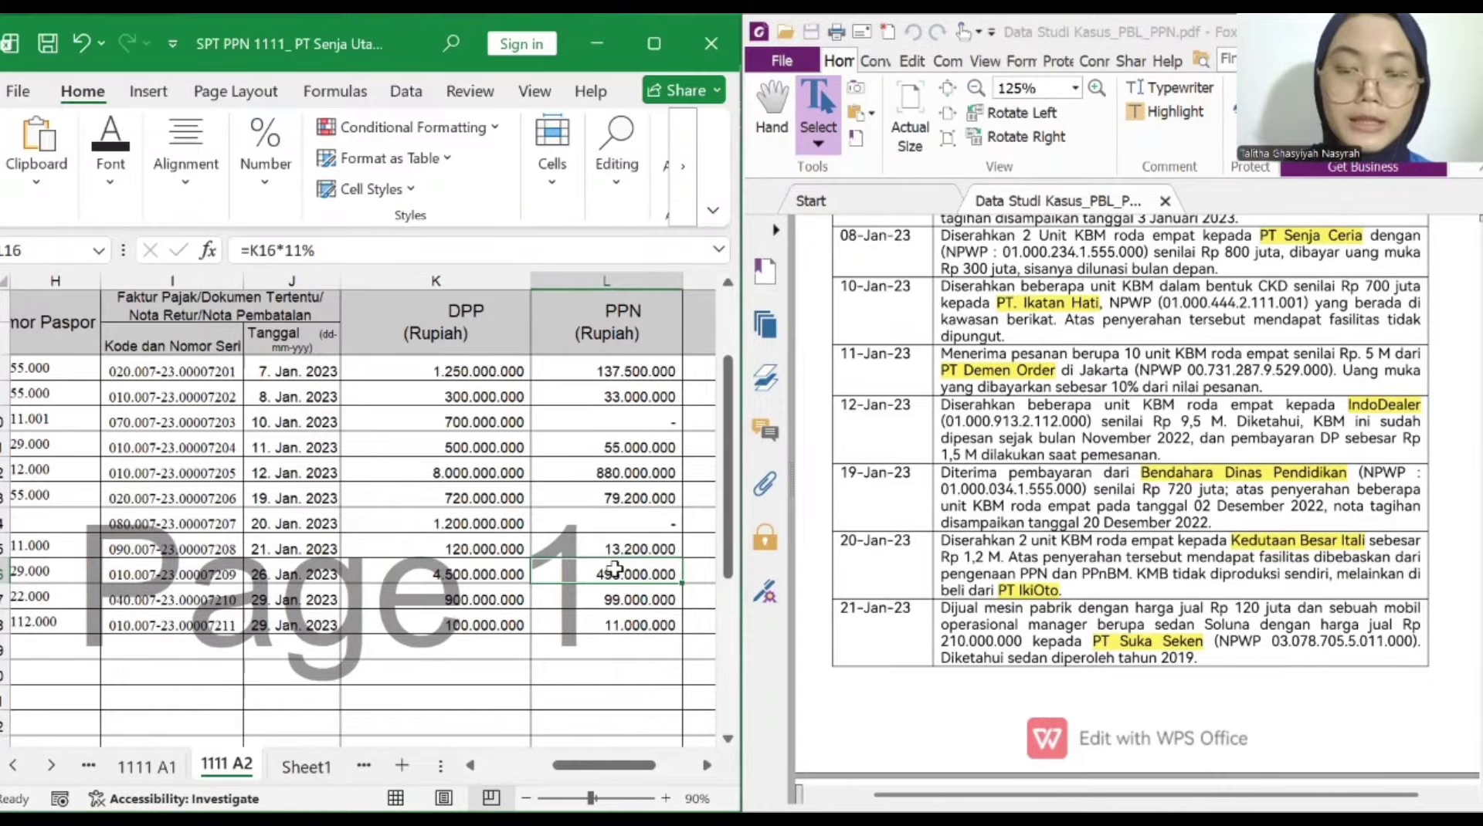
{"action": "scroll", "coordinate": [666, 592], "scroll_direction": "right", "scroll_amount": 2}
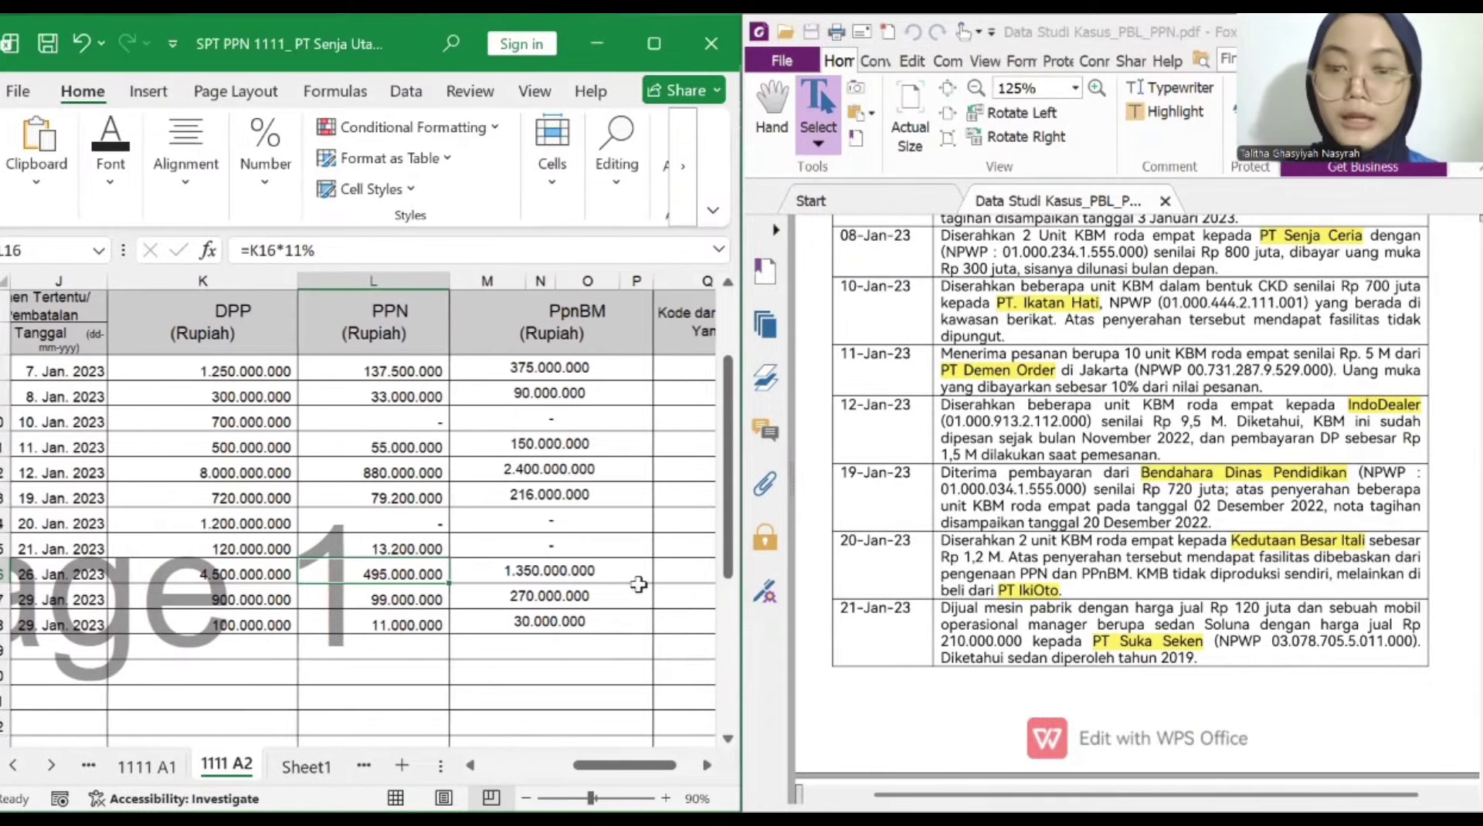
{"action": "left_click", "coordinate": [625, 573]}
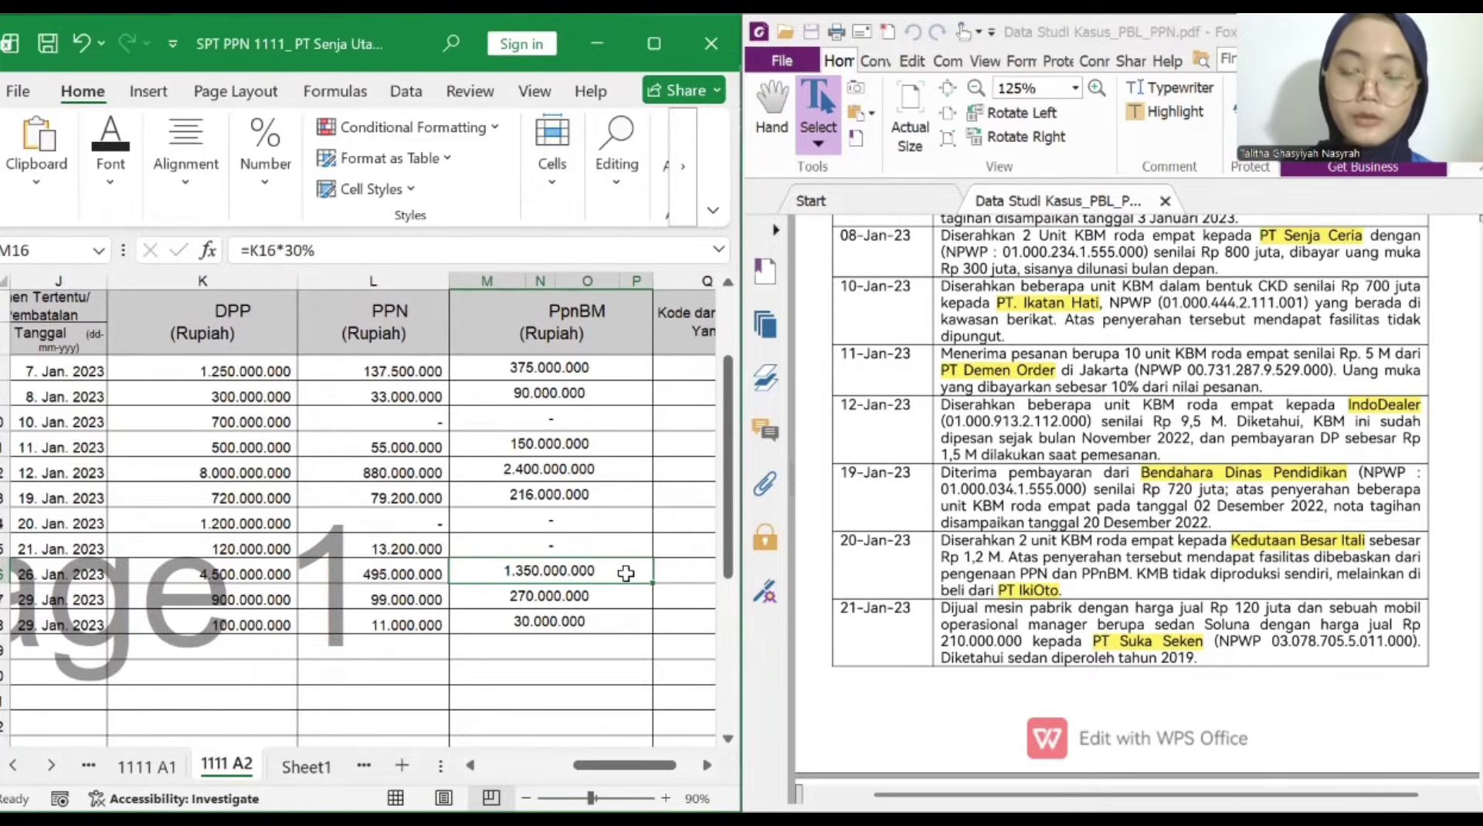
Read the 29-Jan-23 PT Mentari Pagi donation in the case study, marking its date, the recipient Panitia Relawan and the NPWP
{"action": "scroll", "coordinate": [957, 556], "scroll_direction": "down", "scroll_amount": 5}
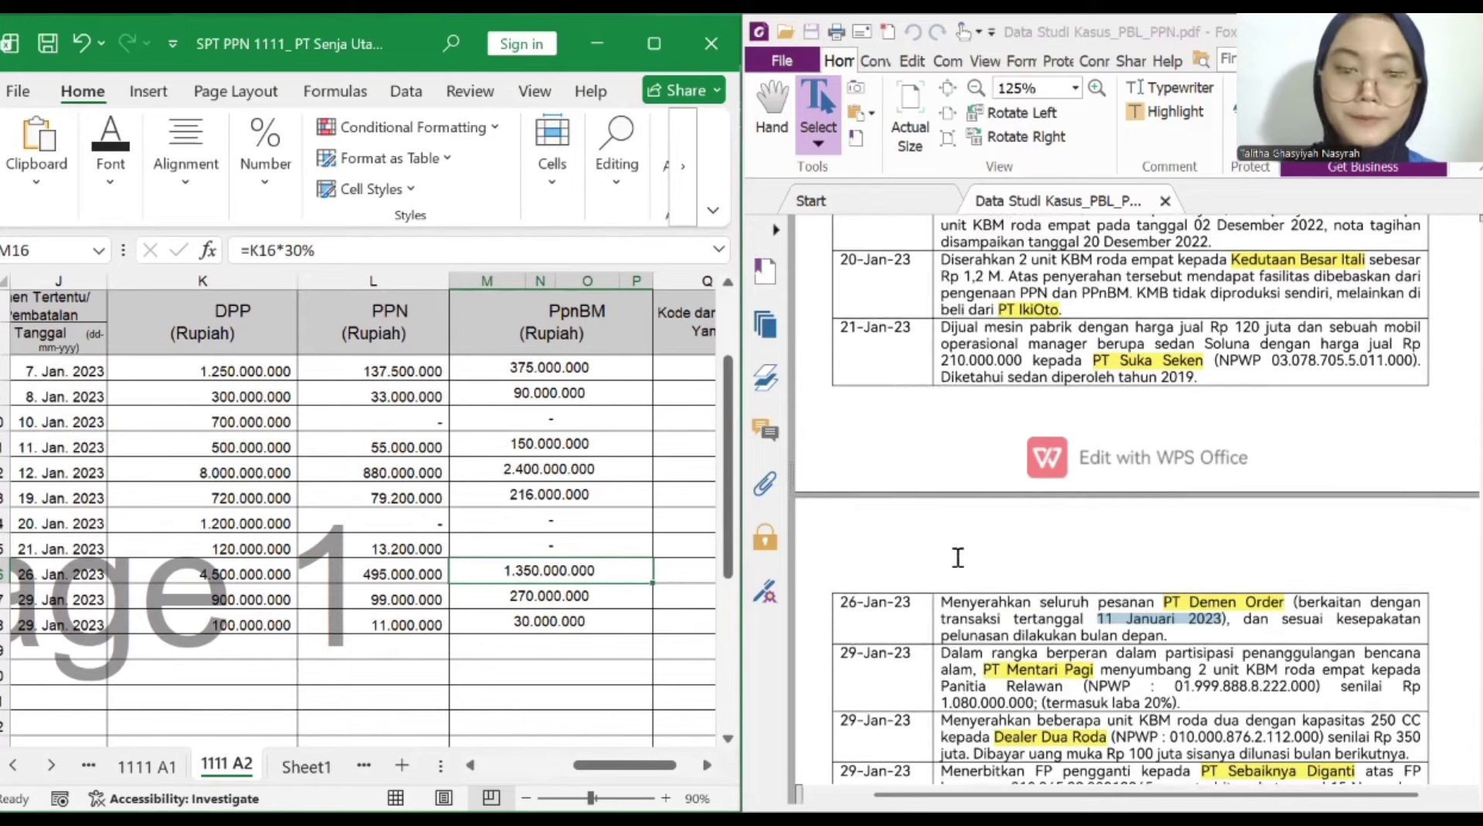
{"action": "left_click_drag", "start_coordinate": [842, 510], "coordinate": [911, 515]}
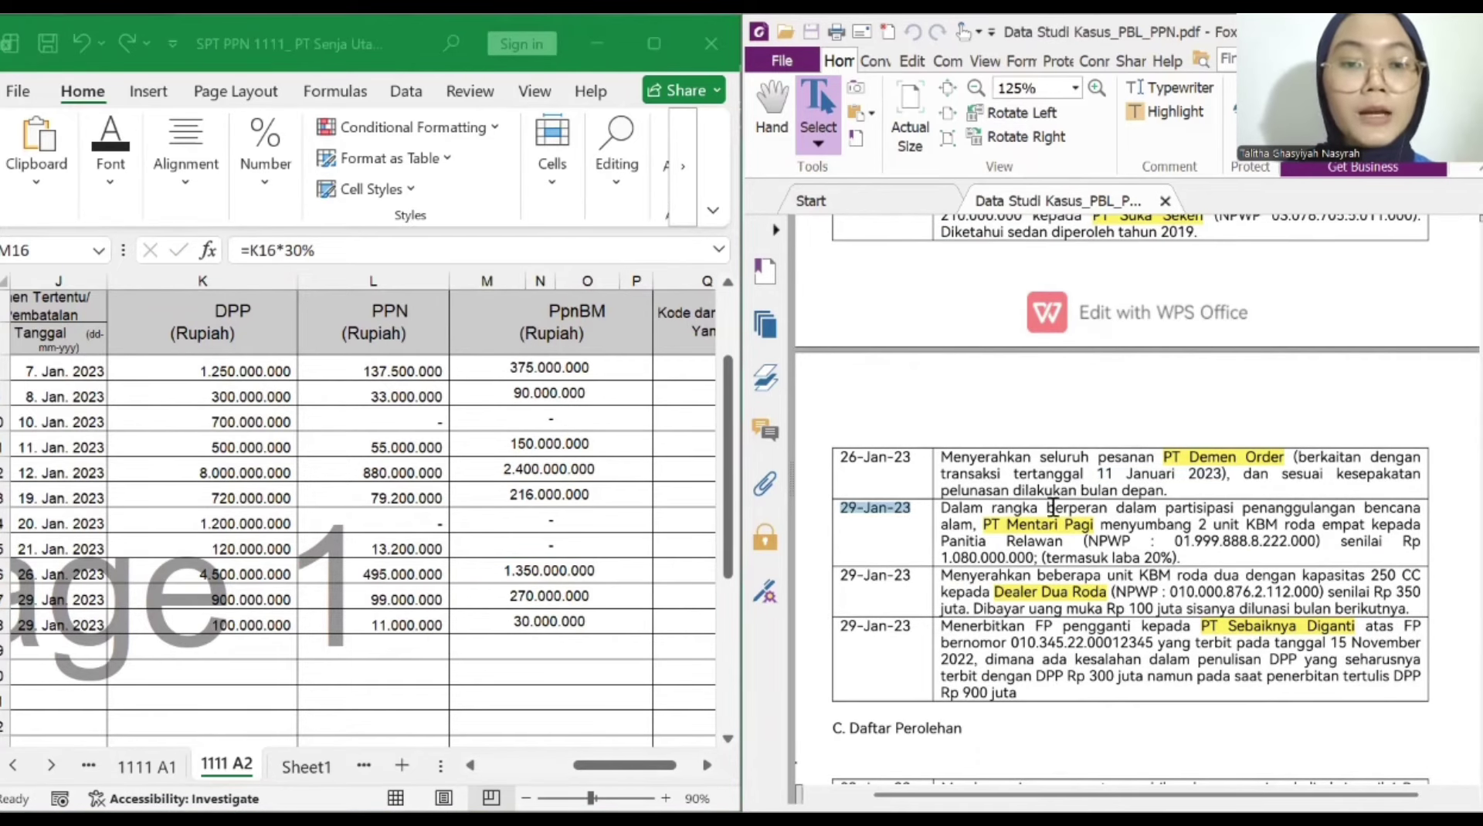
{"action": "left_click", "coordinate": [1098, 525]}
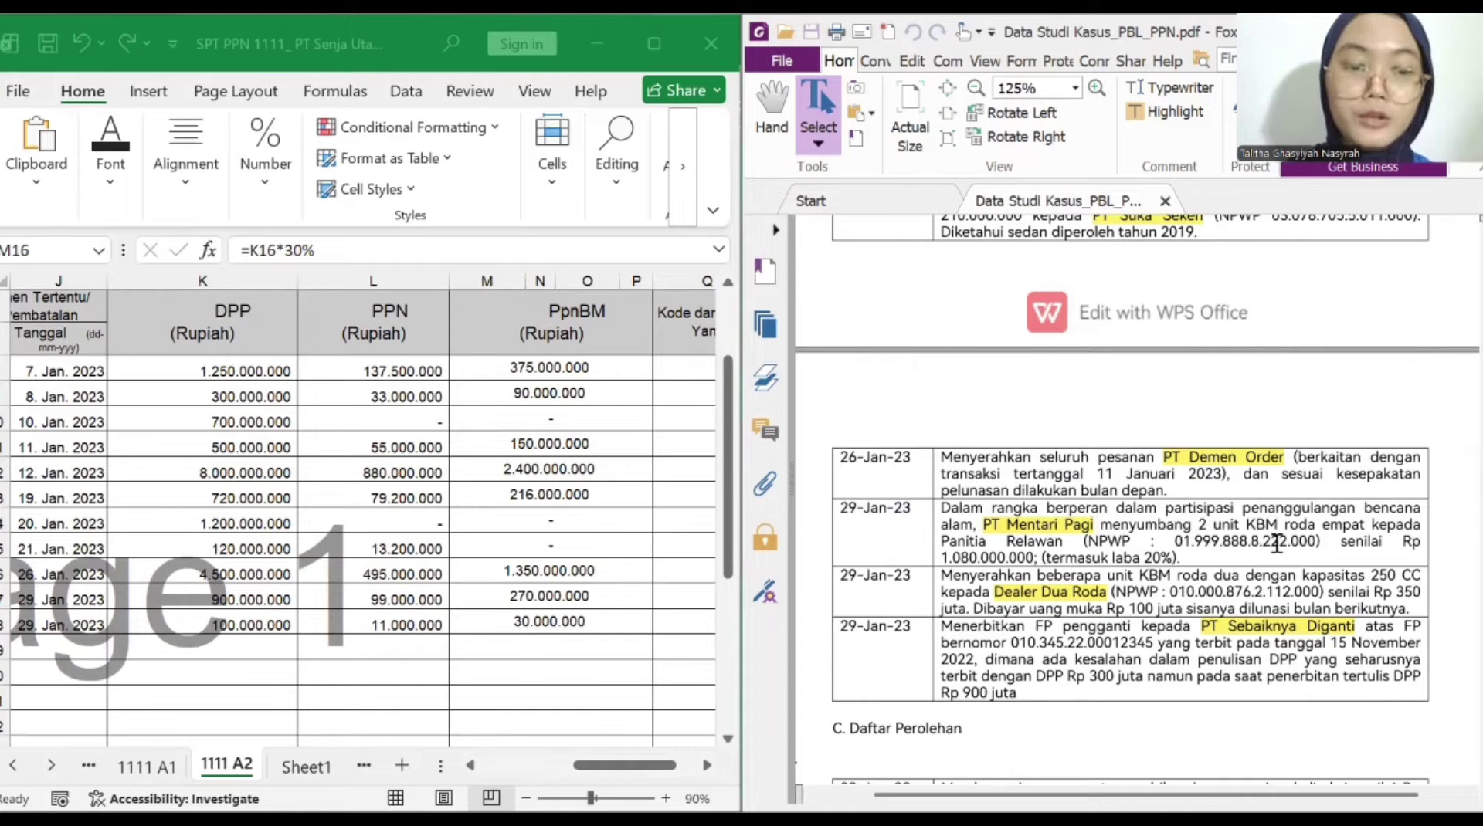
{"action": "left_click_drag", "start_coordinate": [1064, 541], "coordinate": [934, 538]}
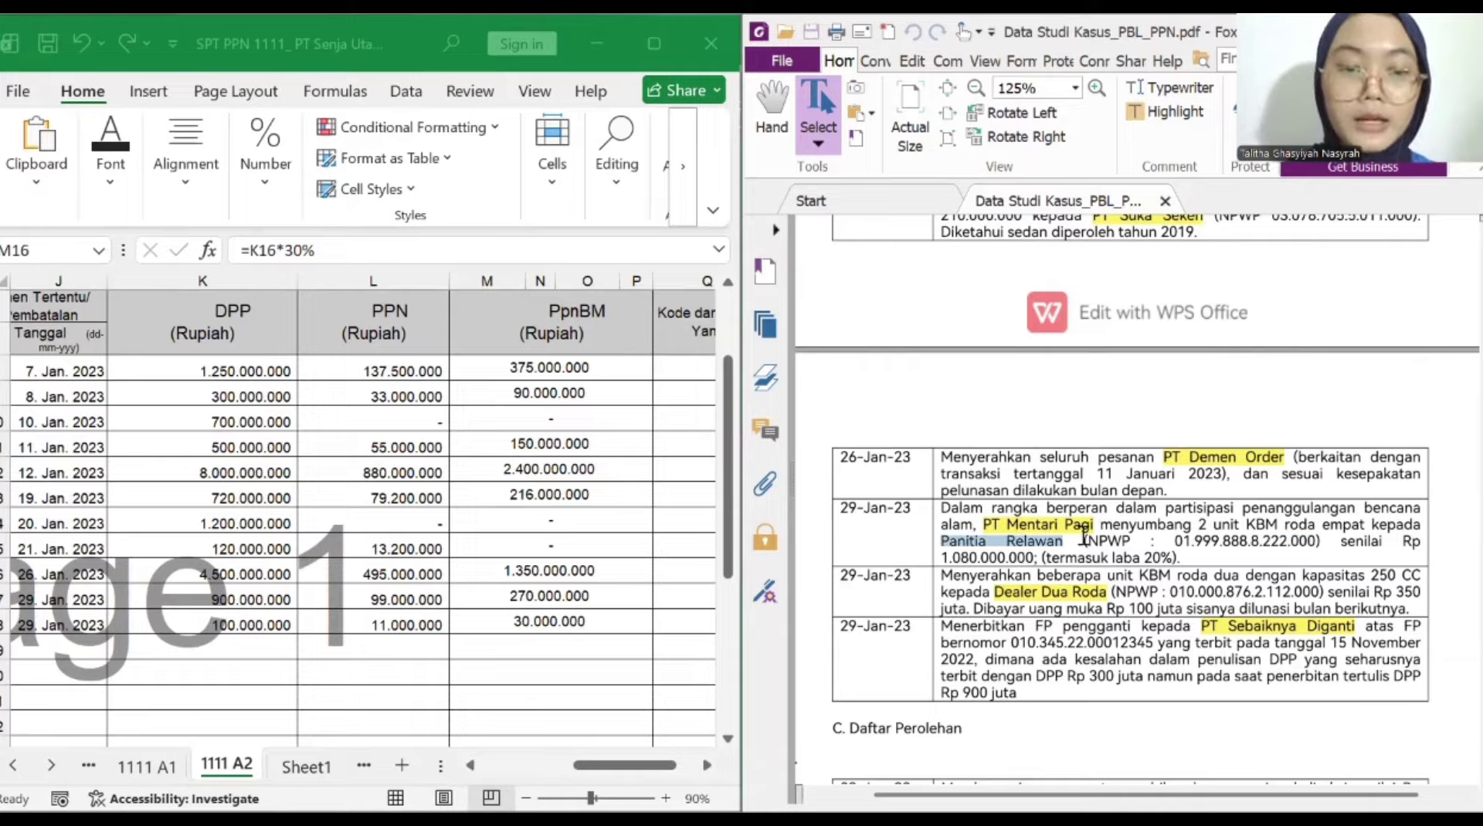
{"action": "left_click_drag", "start_coordinate": [1084, 540], "coordinate": [1318, 543]}
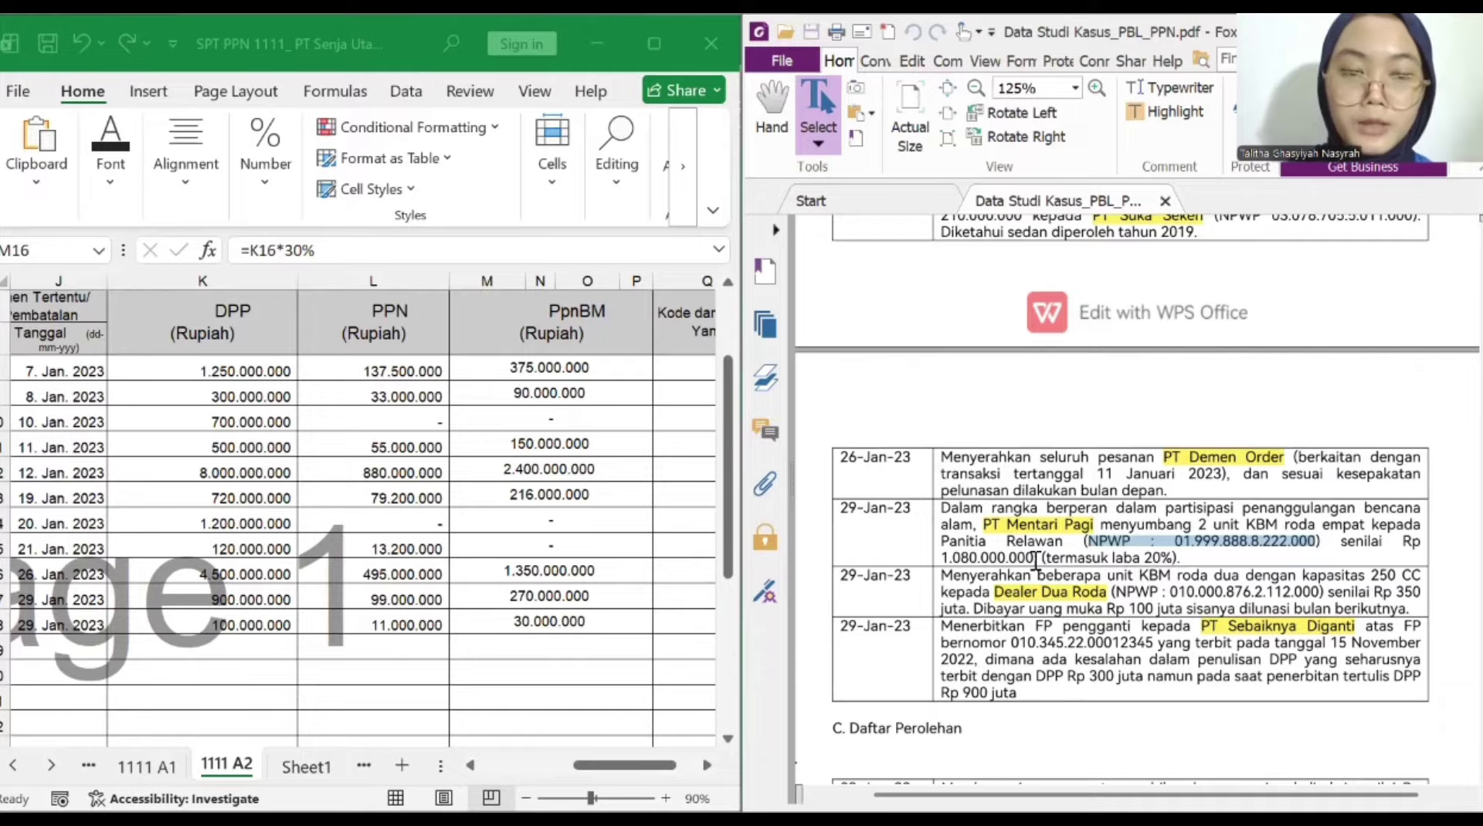
On sheet 1111 A2, check the Panitia Relawan entry's recipient name, NPWP and invoice serial number
{"action": "left_click", "coordinate": [551, 601]}
{"action": "left_click", "coordinate": [560, 619]}
{"action": "scroll", "coordinate": [561, 619], "scroll_direction": "left", "scroll_amount": 10}
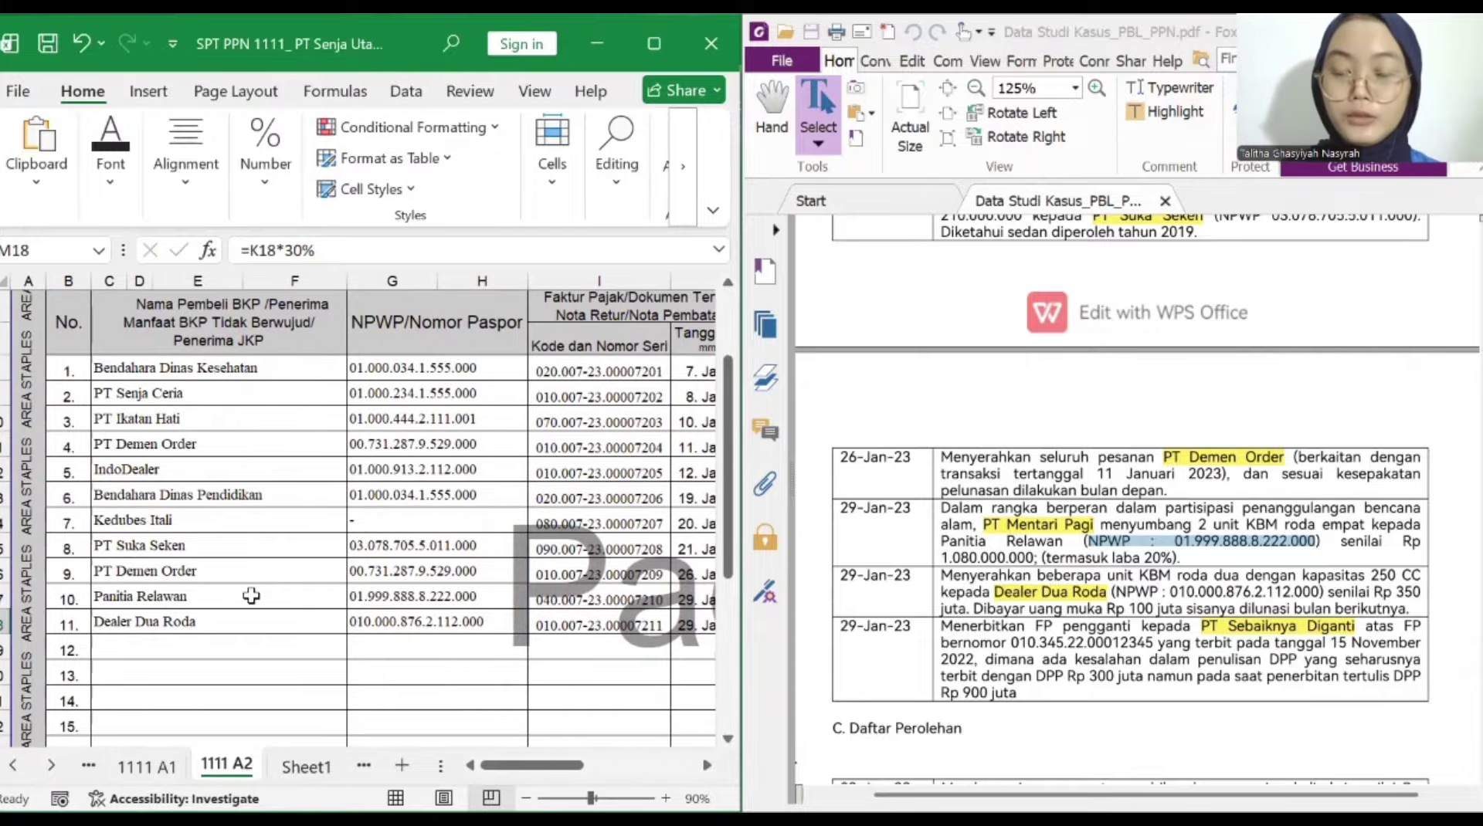
{"action": "left_click", "coordinate": [251, 595]}
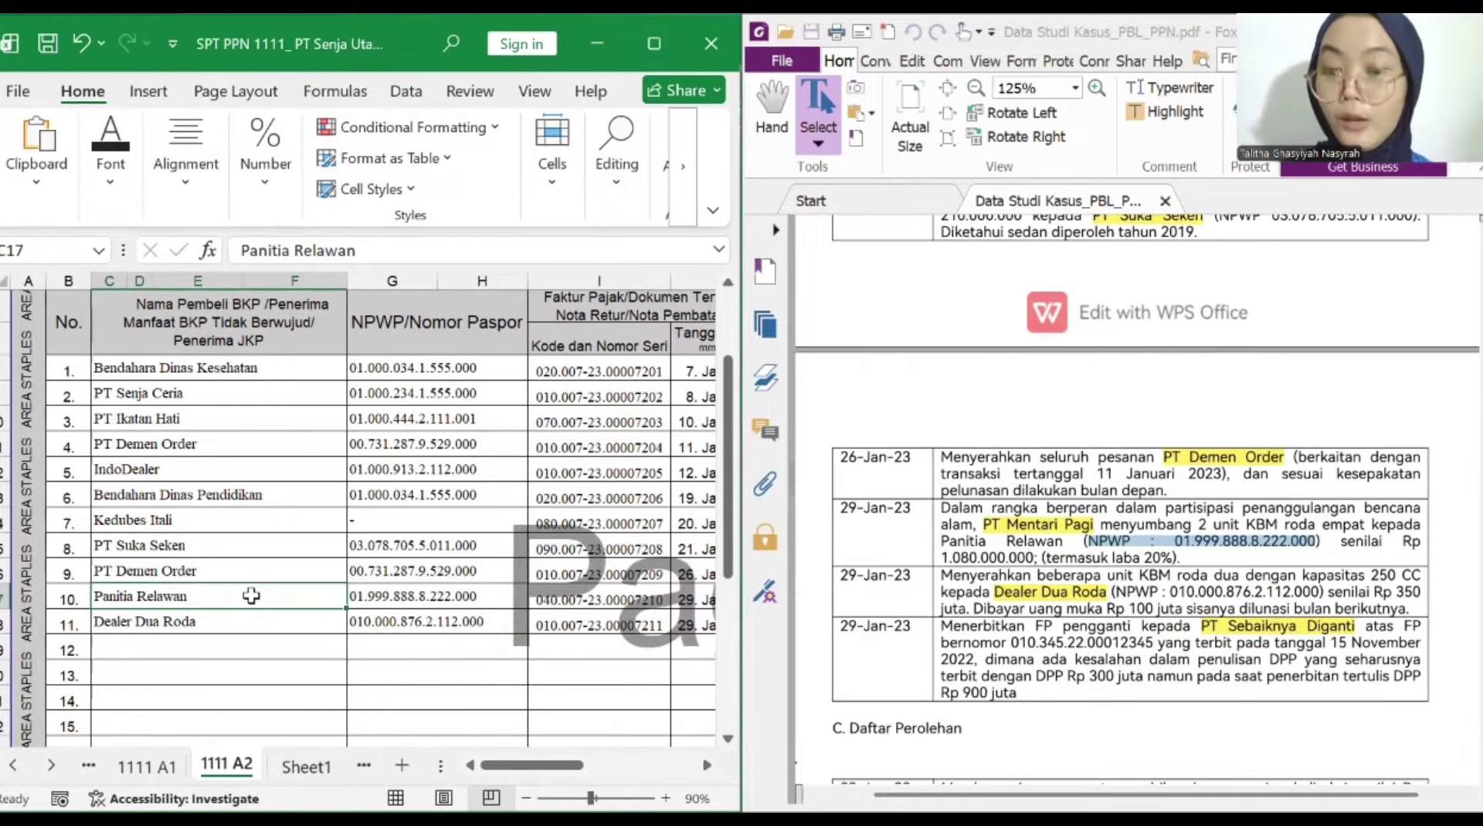
{"action": "left_click", "coordinate": [403, 601]}
{"action": "scroll", "coordinate": [402, 601], "scroll_direction": "right", "scroll_amount": 3}
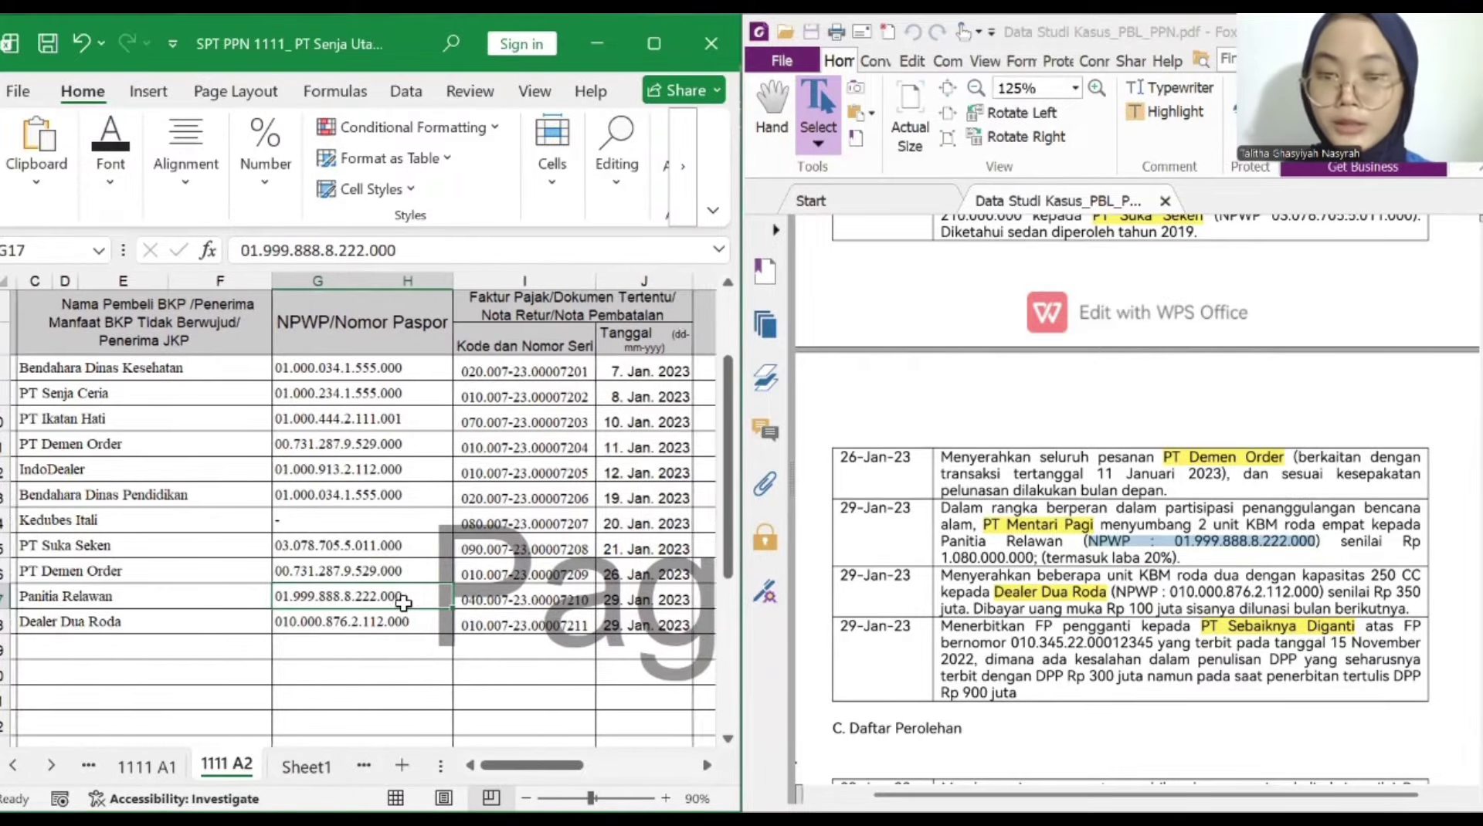
{"action": "left_click", "coordinate": [408, 602]}
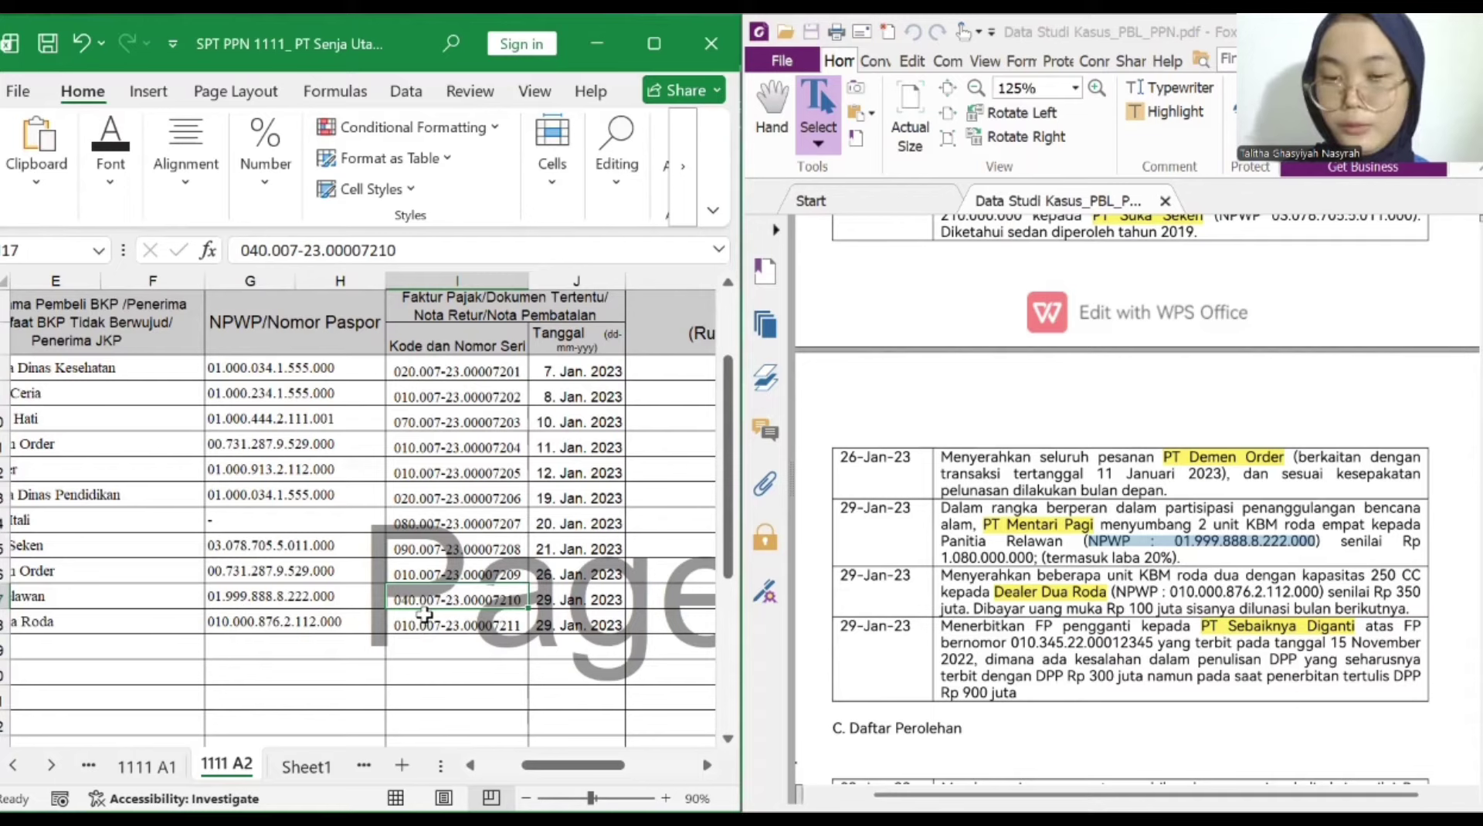
Inspect the formulas behind the DPP, PPN and PPnBM of the Panitia Relawan row
{"action": "scroll", "coordinate": [424, 614], "scroll_direction": "right", "scroll_amount": 3}
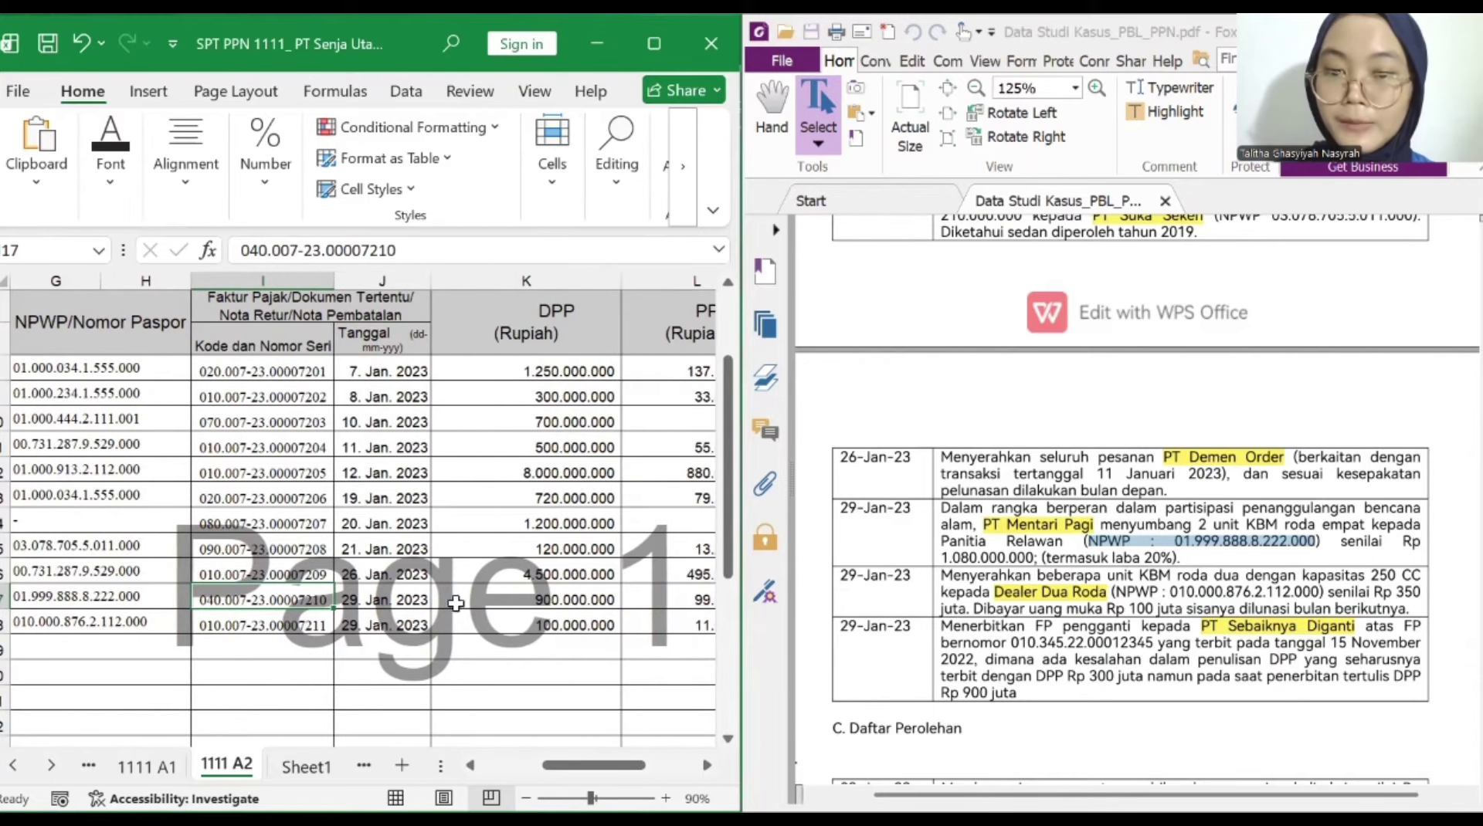
{"action": "left_click", "coordinate": [488, 600]}
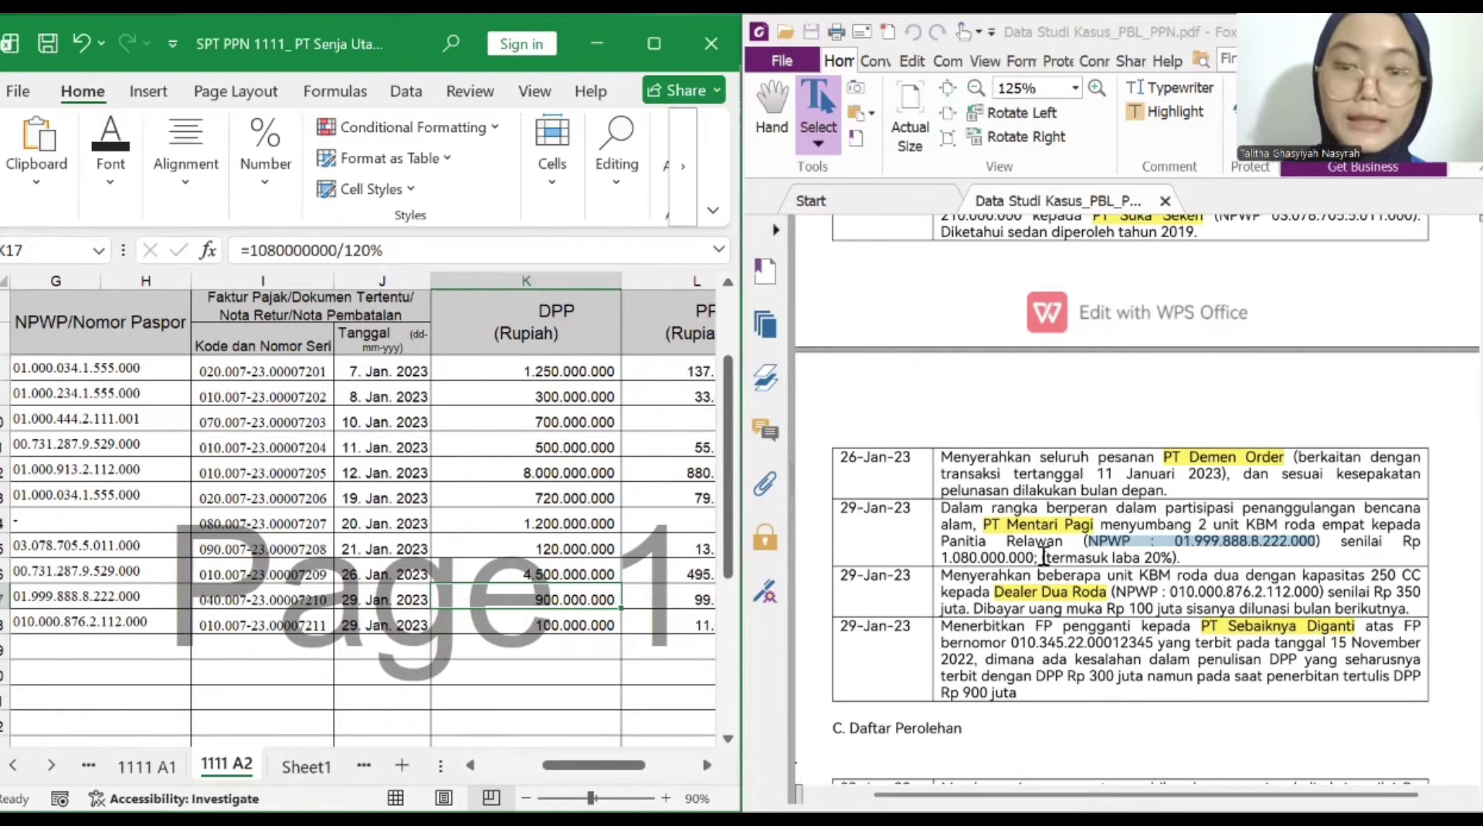
{"action": "scroll", "coordinate": [581, 601], "scroll_direction": "right", "scroll_amount": 2}
{"action": "left_click", "coordinate": [581, 600]}
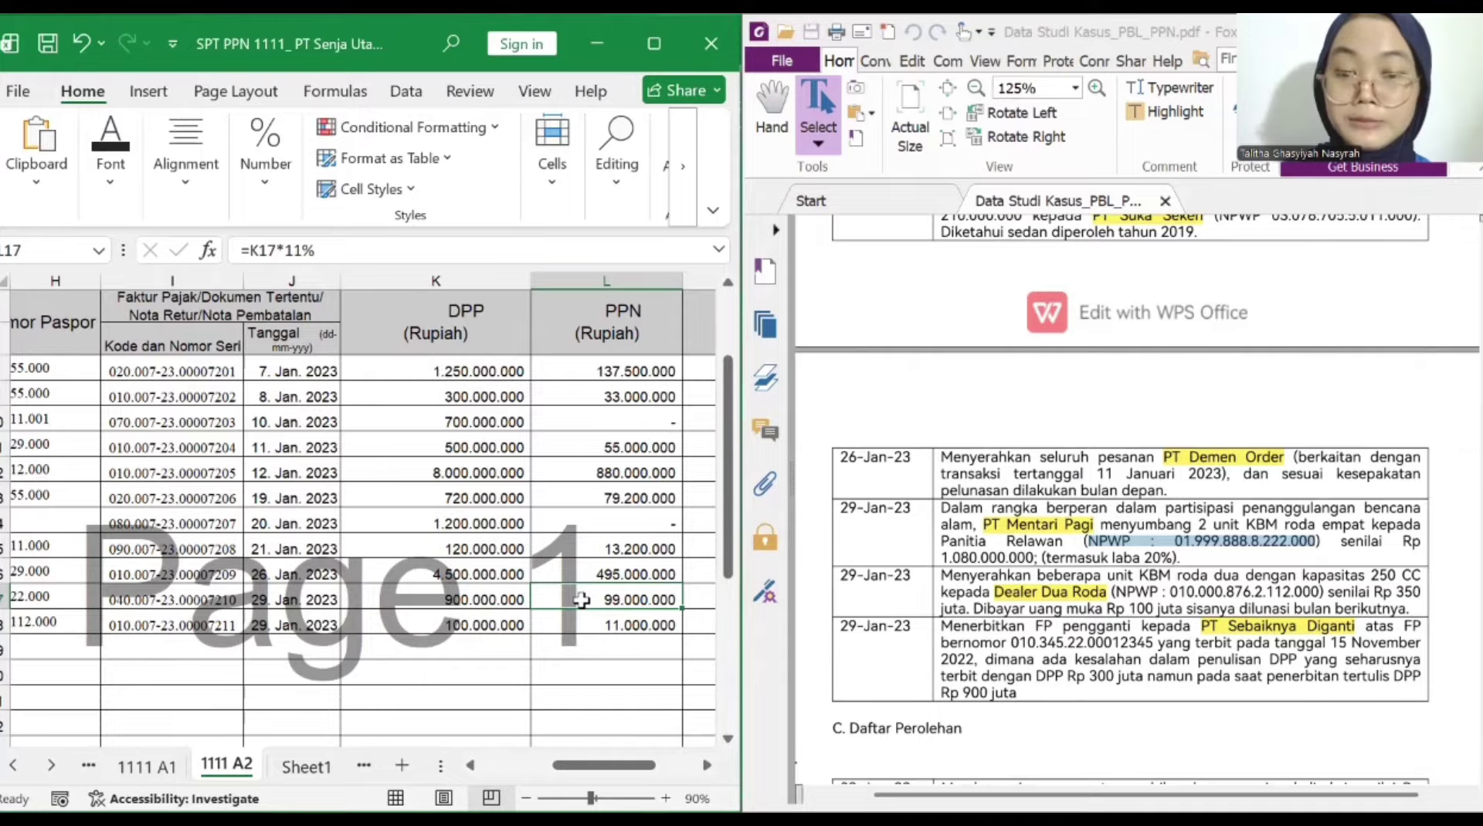
{"action": "scroll", "coordinate": [581, 600], "scroll_direction": "right", "scroll_amount": 2}
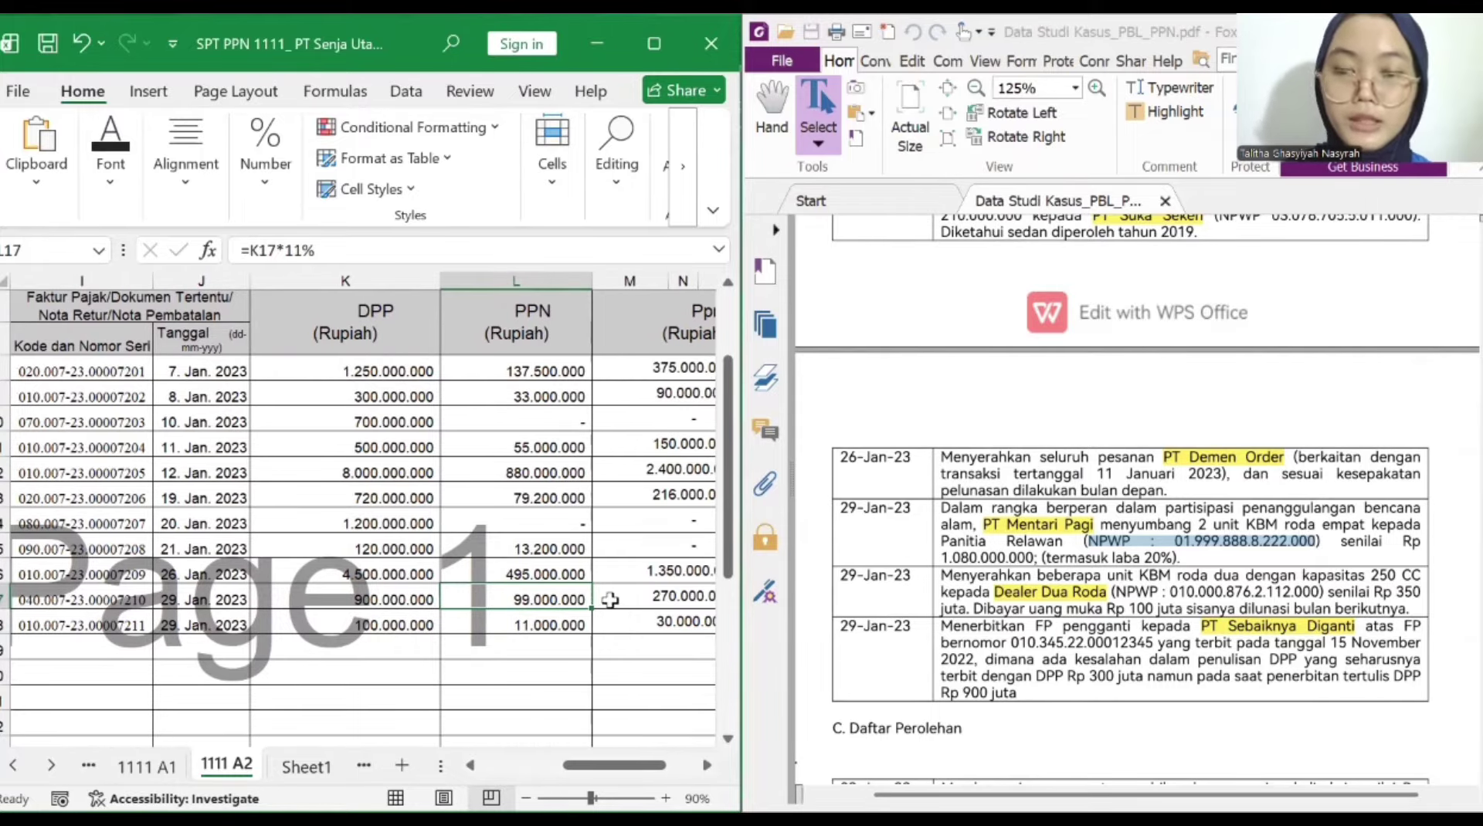
{"action": "left_click", "coordinate": [610, 600]}
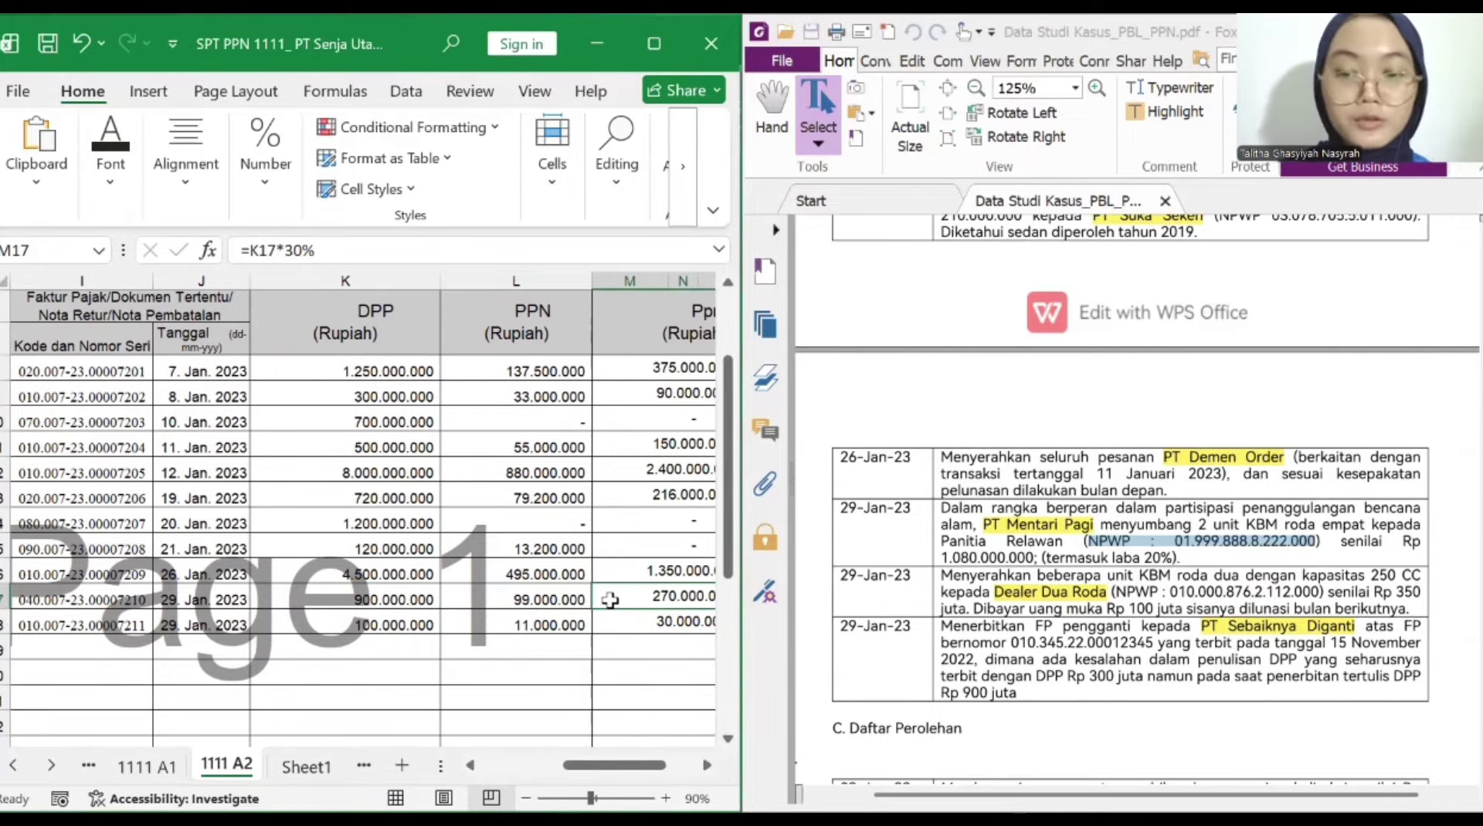
{"action": "scroll", "coordinate": [610, 600], "scroll_direction": "right", "scroll_amount": 3}
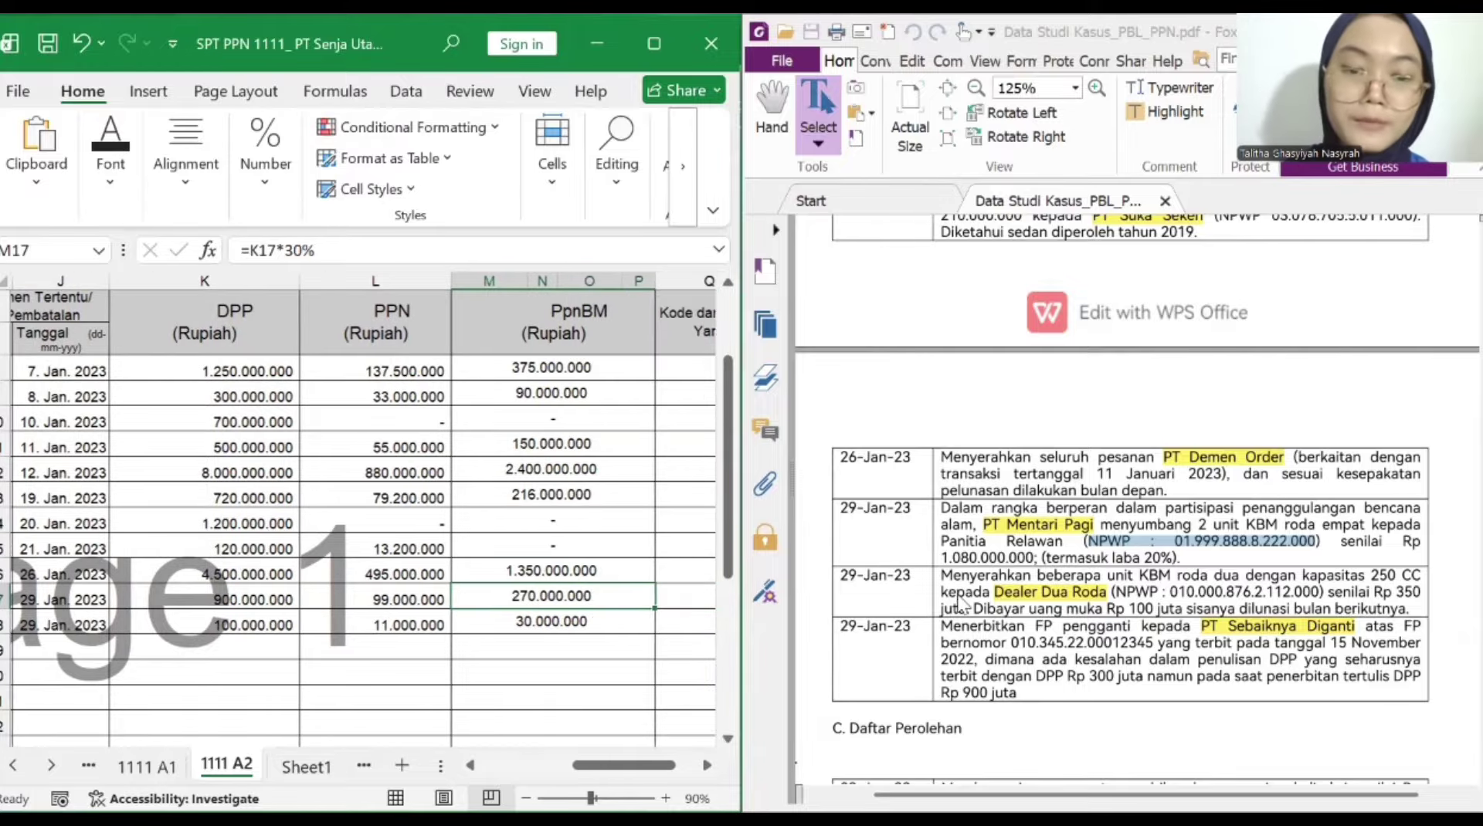
Read the 29-Jan-23 Dealer Dua Roda transaction in the case study, marking the buyer's NPWP
{"action": "left_click", "coordinate": [915, 596]}
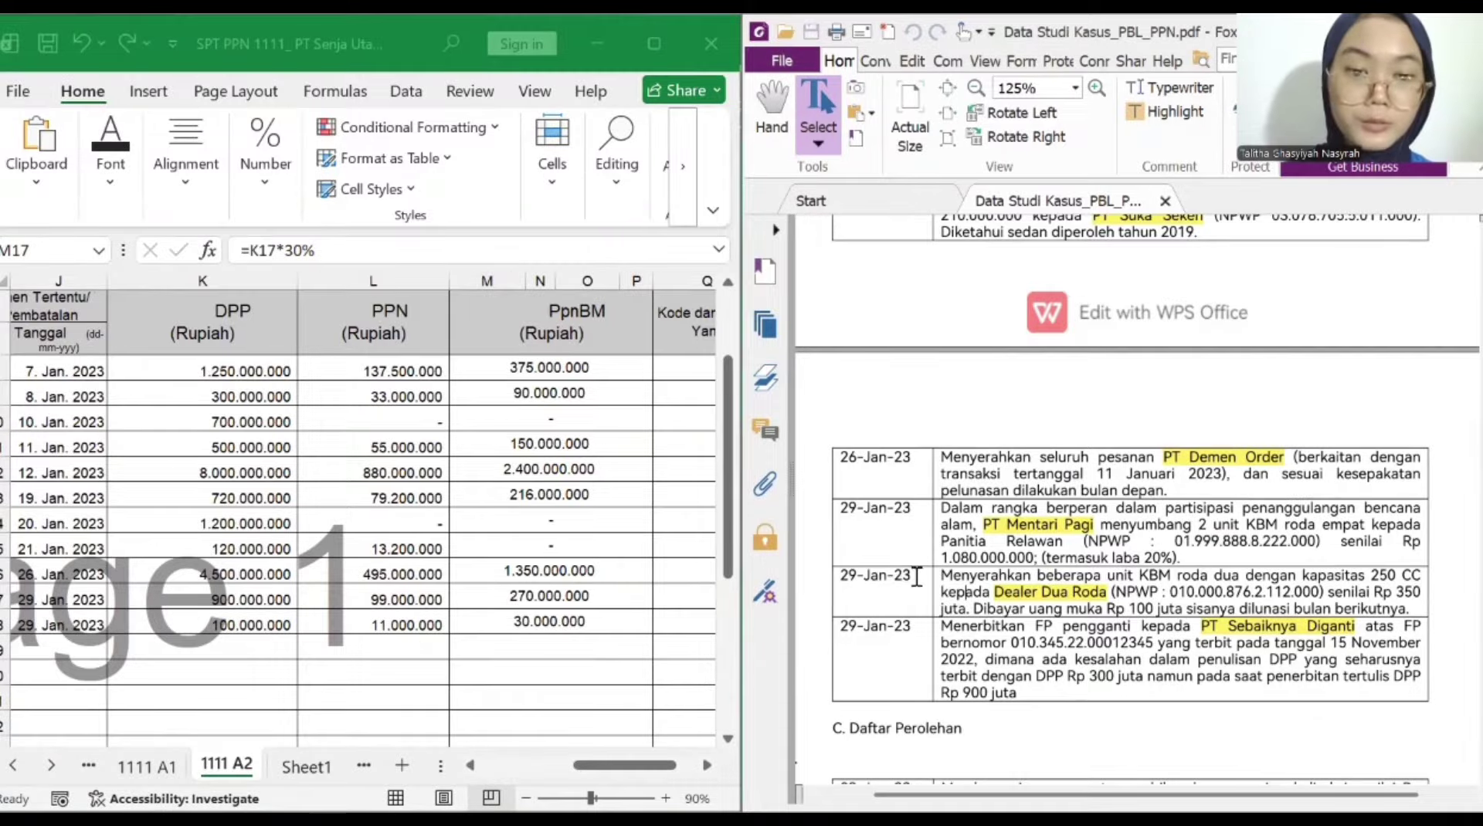
{"action": "scroll", "coordinate": [918, 580], "scroll_direction": "down", "scroll_amount": 2}
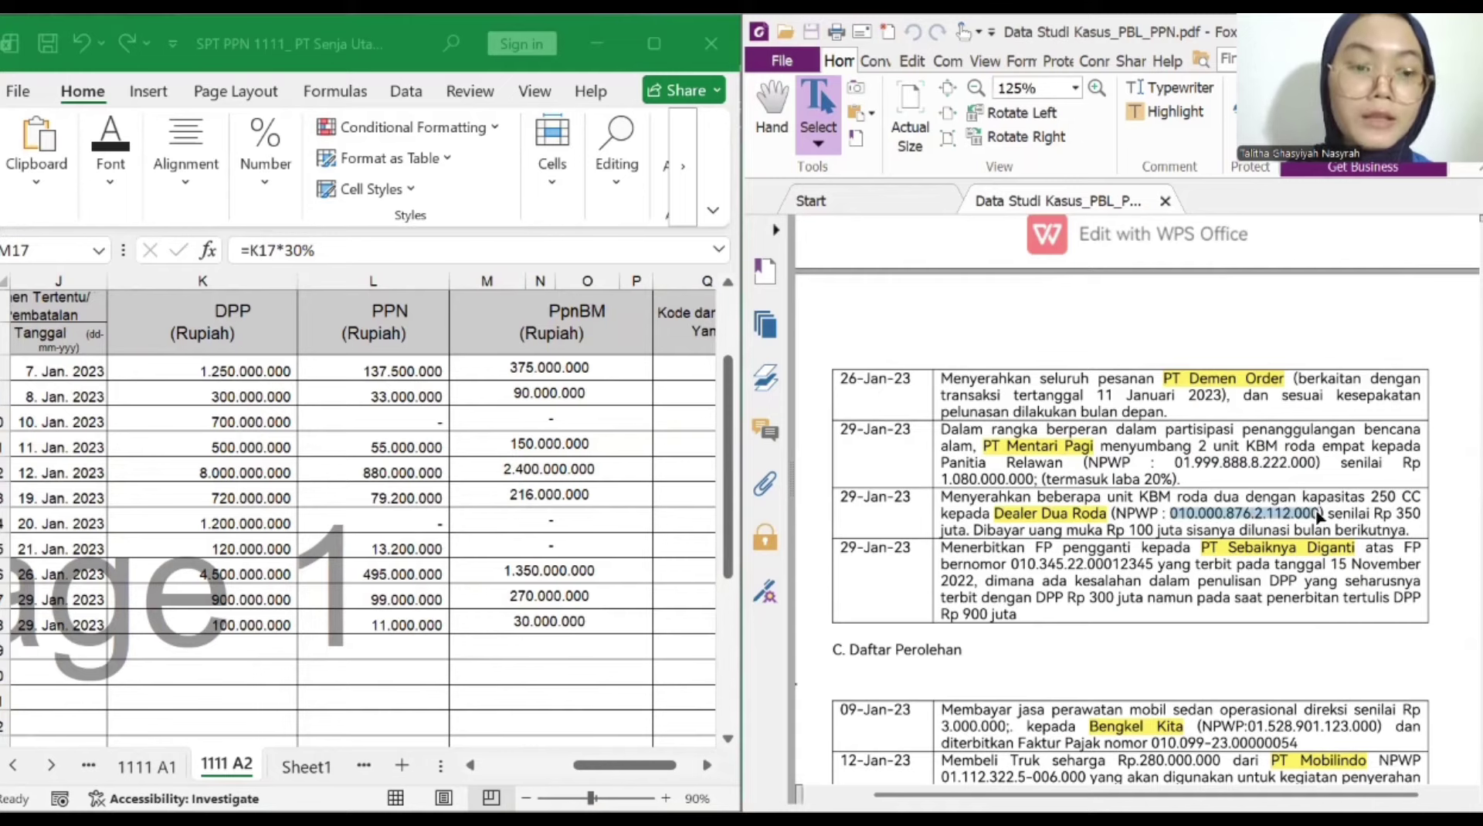
{"action": "left_click_drag", "start_coordinate": [1398, 513], "coordinate": [1235, 550]}
{"action": "left_click", "coordinate": [989, 522]}
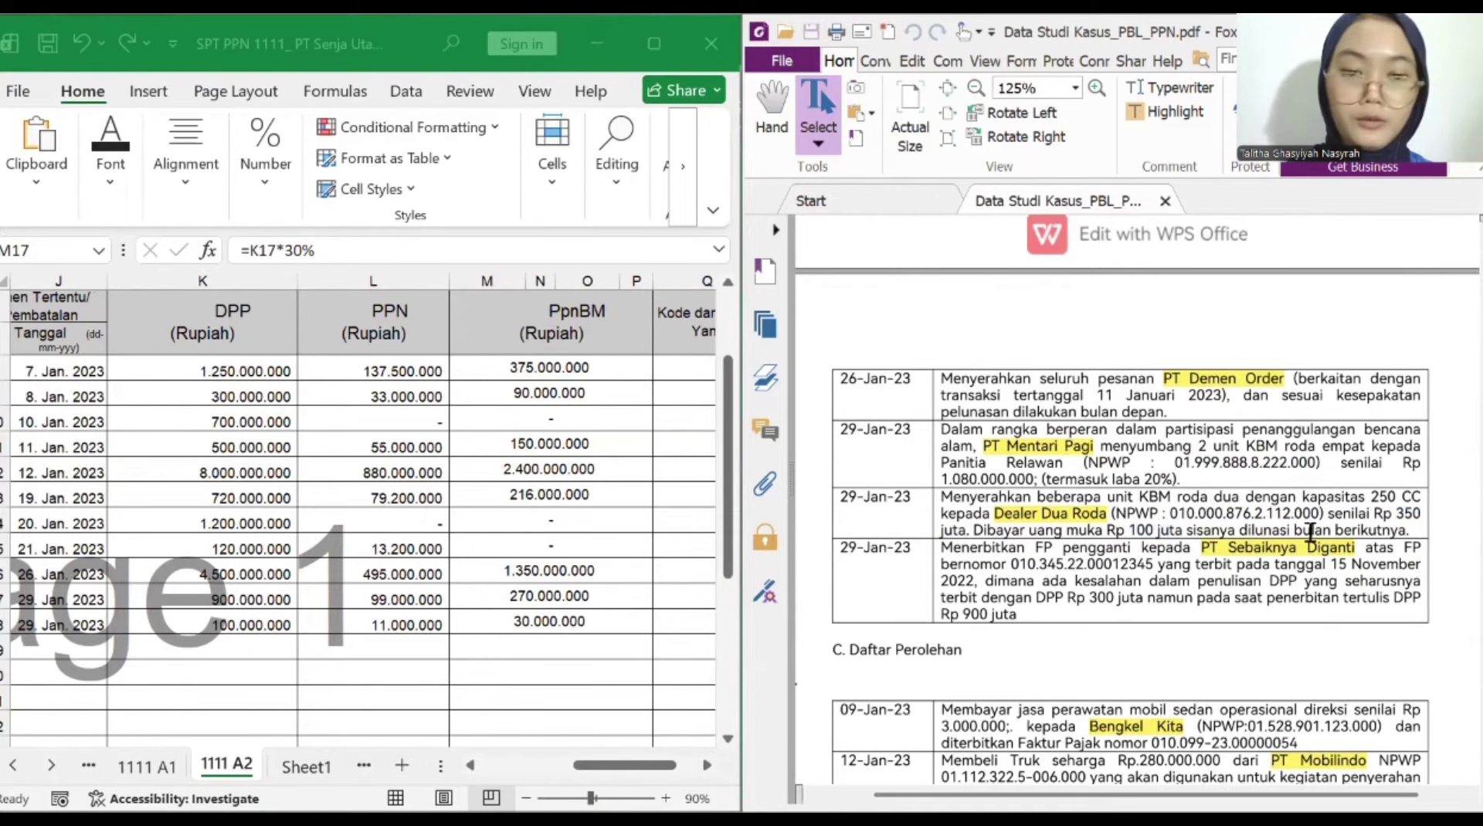
Check the buyer name and NPWP of the Dealer Dua Roda entry on sheet 1111 A2
{"action": "left_click", "coordinate": [591, 612]}
{"action": "scroll", "coordinate": [591, 613], "scroll_direction": "left", "scroll_amount": 6}
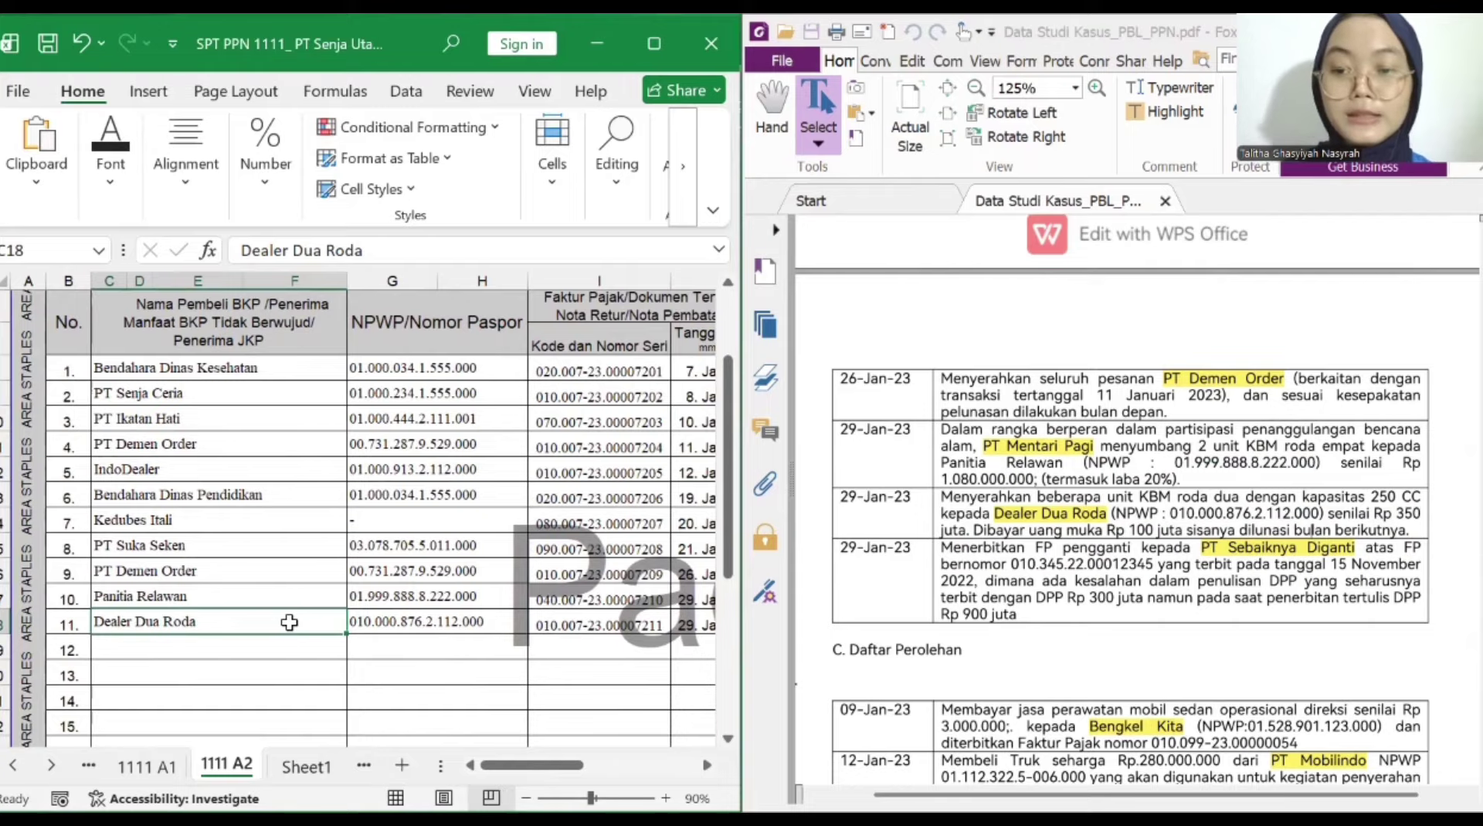
{"action": "scroll", "coordinate": [309, 624], "scroll_direction": "right", "scroll_amount": 2}
{"action": "left_click", "coordinate": [324, 625]}
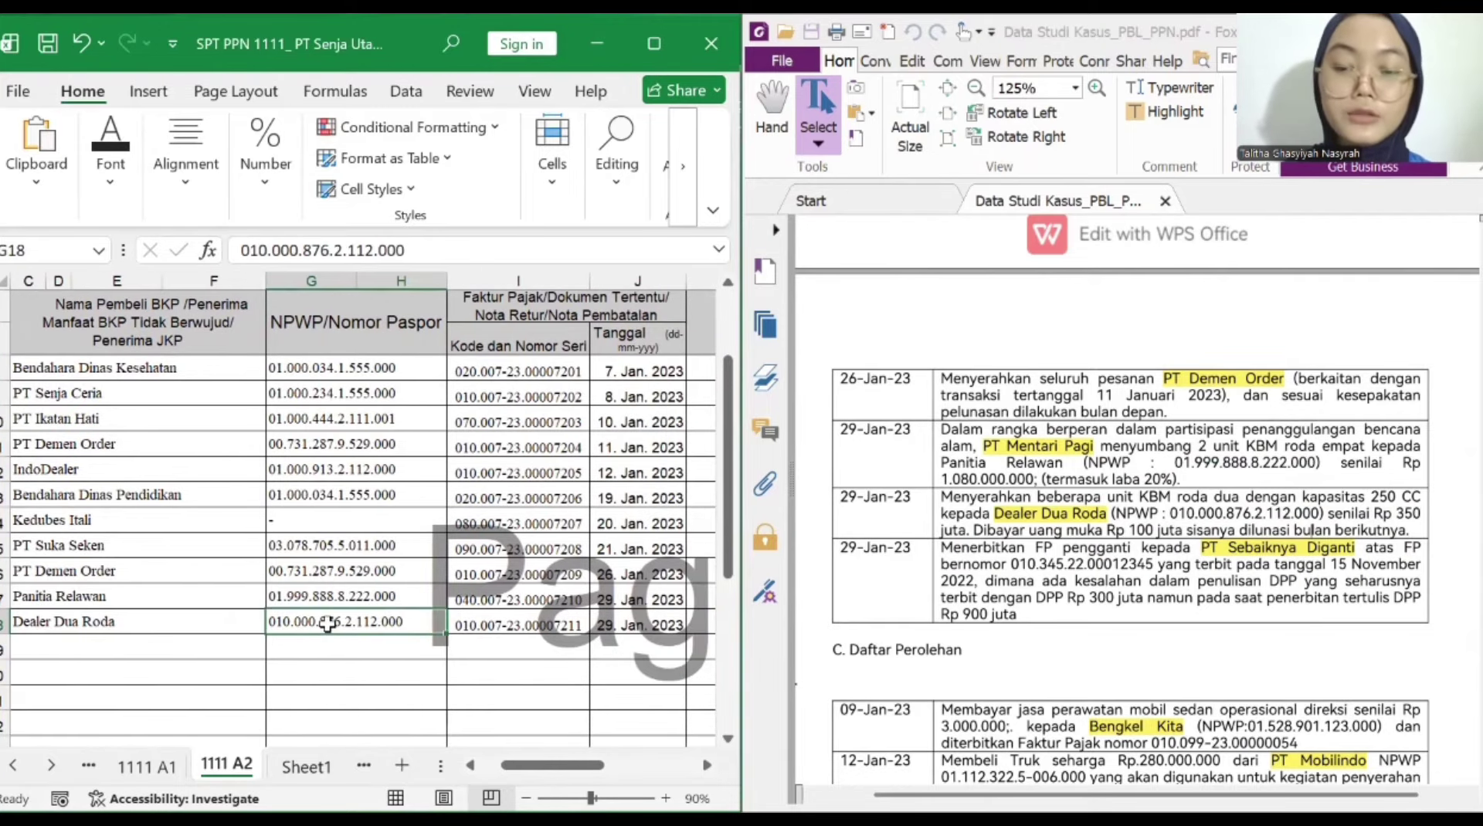
Inspect the DPP amount and the PPN and PPnBM formulas of the Dealer Dua Roda row
{"action": "scroll", "coordinate": [494, 650], "scroll_direction": "right", "scroll_amount": 1}
{"action": "scroll", "coordinate": [495, 650], "scroll_direction": "right", "scroll_amount": 1}
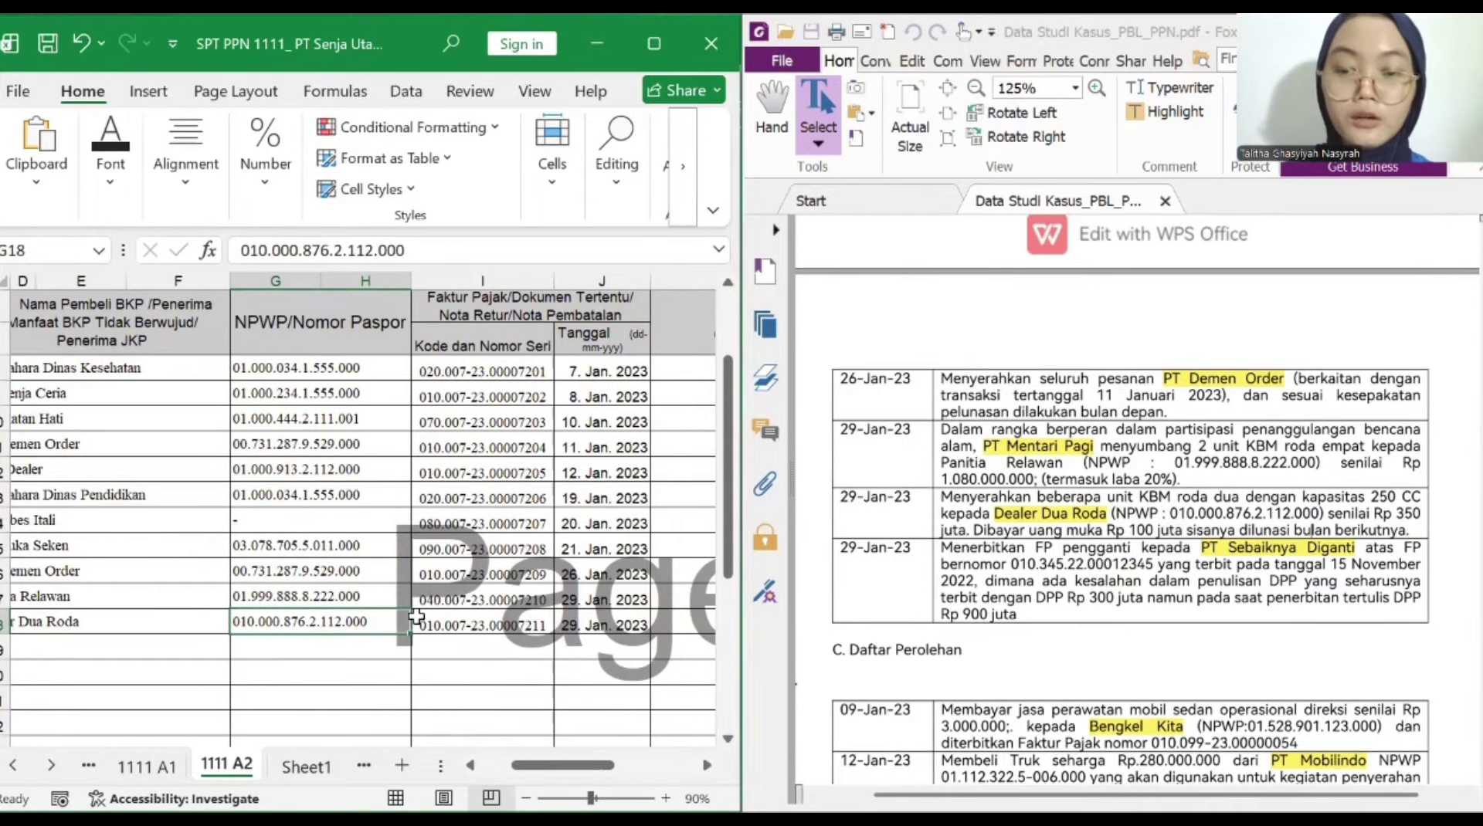
{"action": "scroll", "coordinate": [495, 629], "scroll_direction": "right", "scroll_amount": 5}
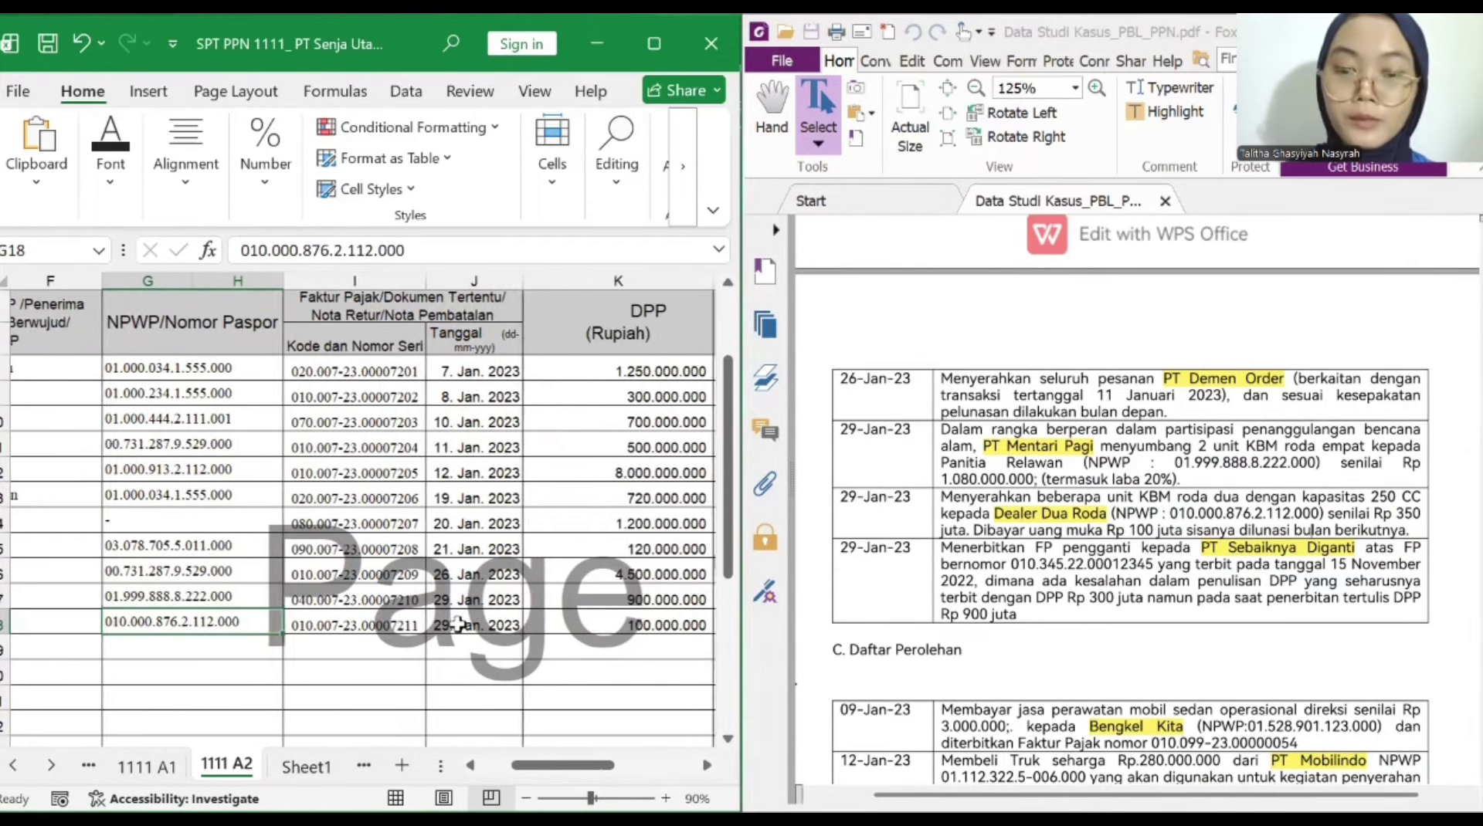
{"action": "left_click", "coordinate": [495, 629]}
{"action": "scroll", "coordinate": [496, 629], "scroll_direction": "right", "scroll_amount": 5}
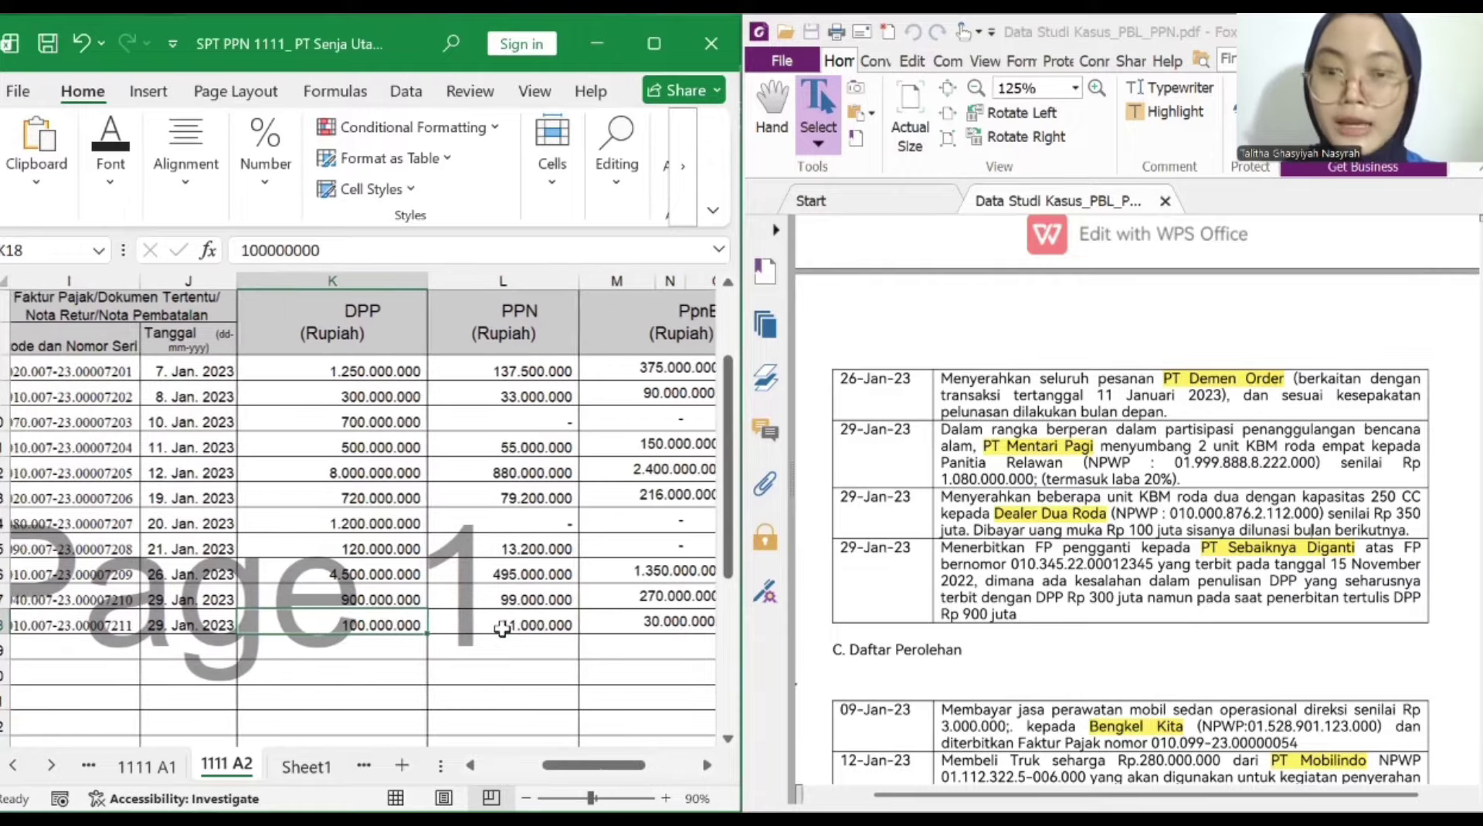
{"action": "left_click", "coordinate": [502, 627]}
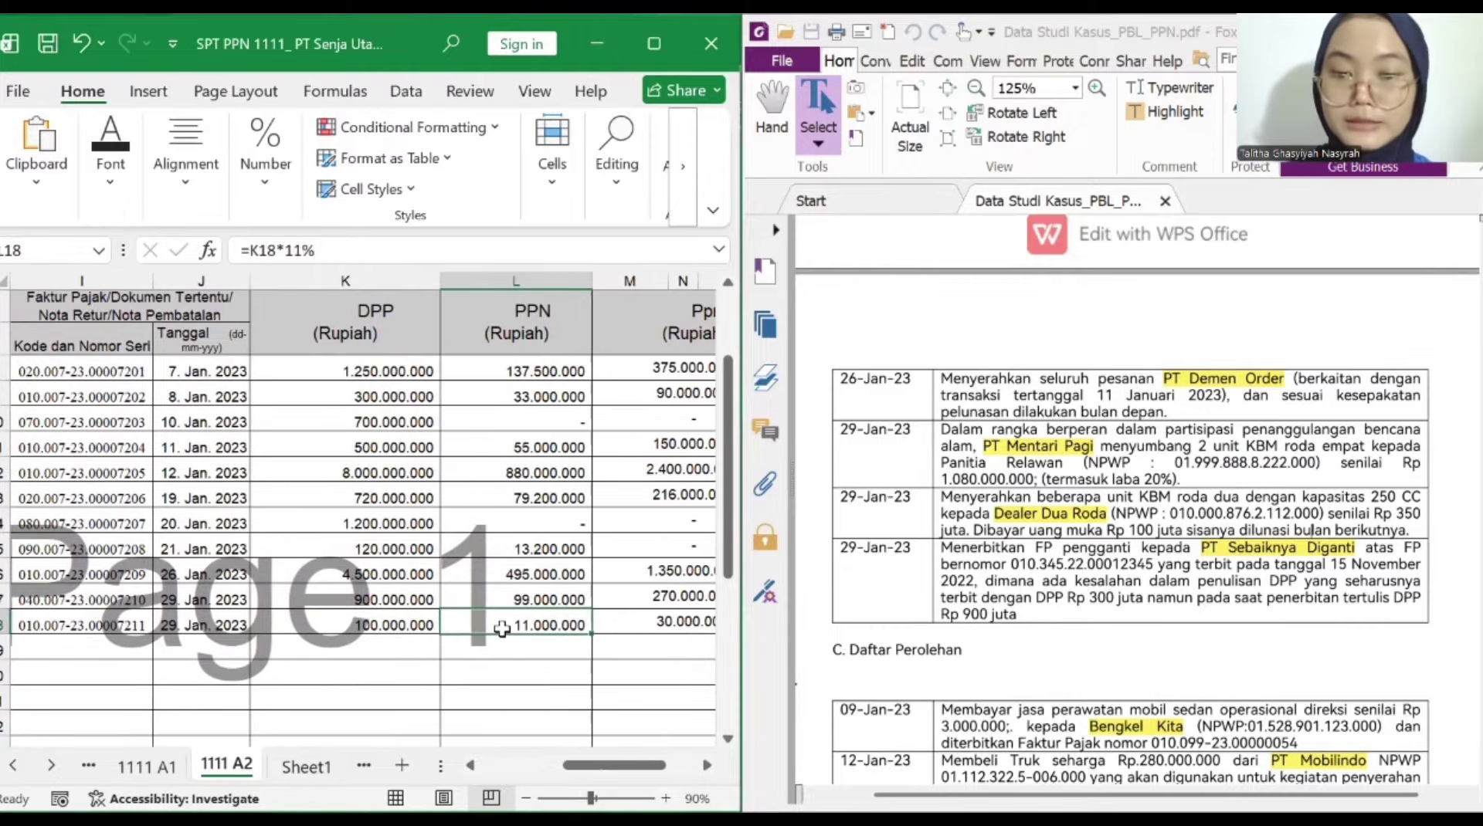
{"action": "scroll", "coordinate": [502, 627], "scroll_direction": "right", "scroll_amount": 4}
{"action": "left_click", "coordinate": [531, 626]}
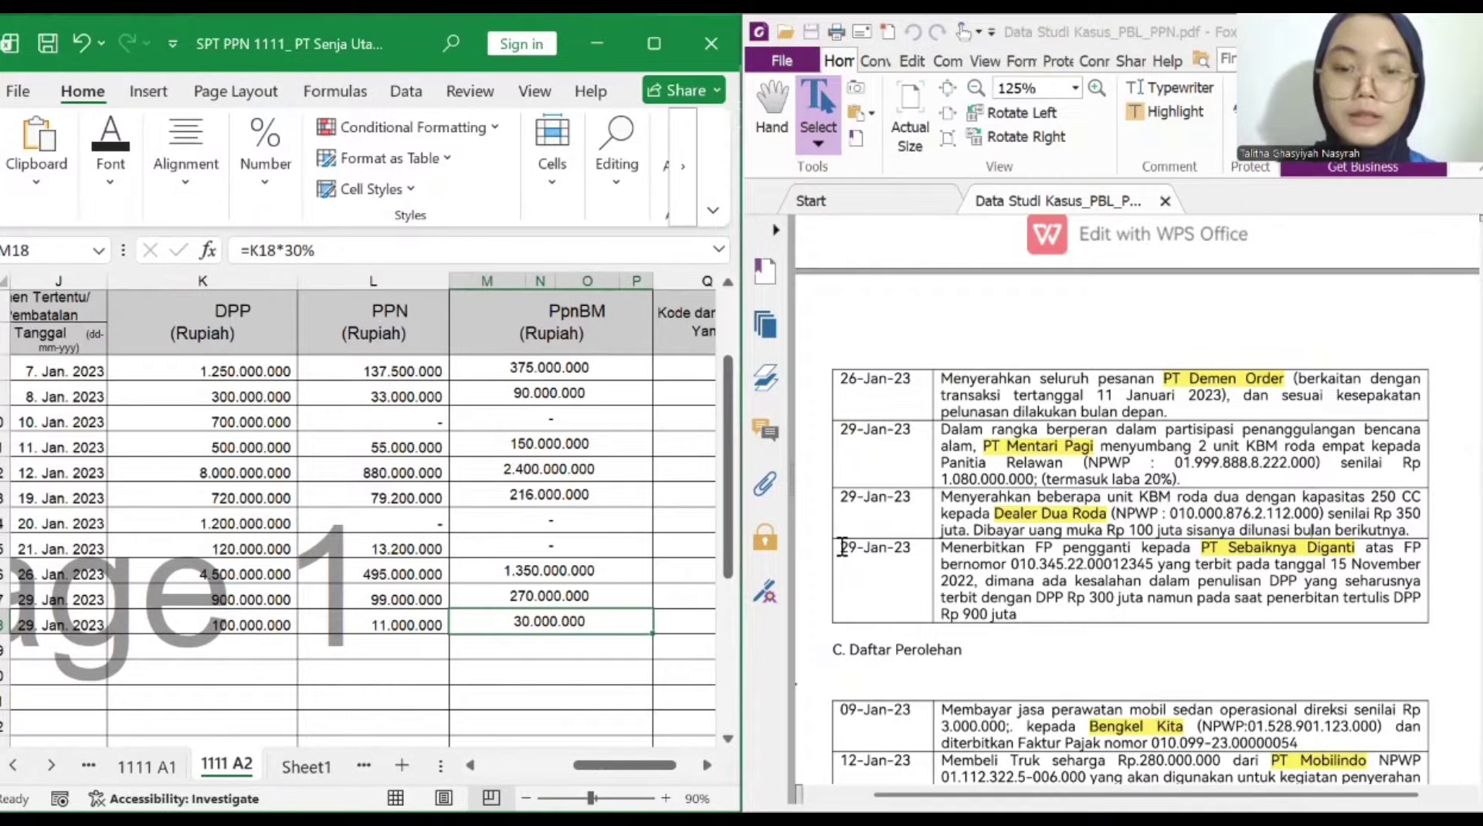
Read the 29-Jan-23 PT Sebaiknya Diganti replacement invoice transaction, marking the original invoice's number and date, the correct DPP and the transaction date
{"action": "left_click_drag", "start_coordinate": [842, 547], "coordinate": [1067, 541]}
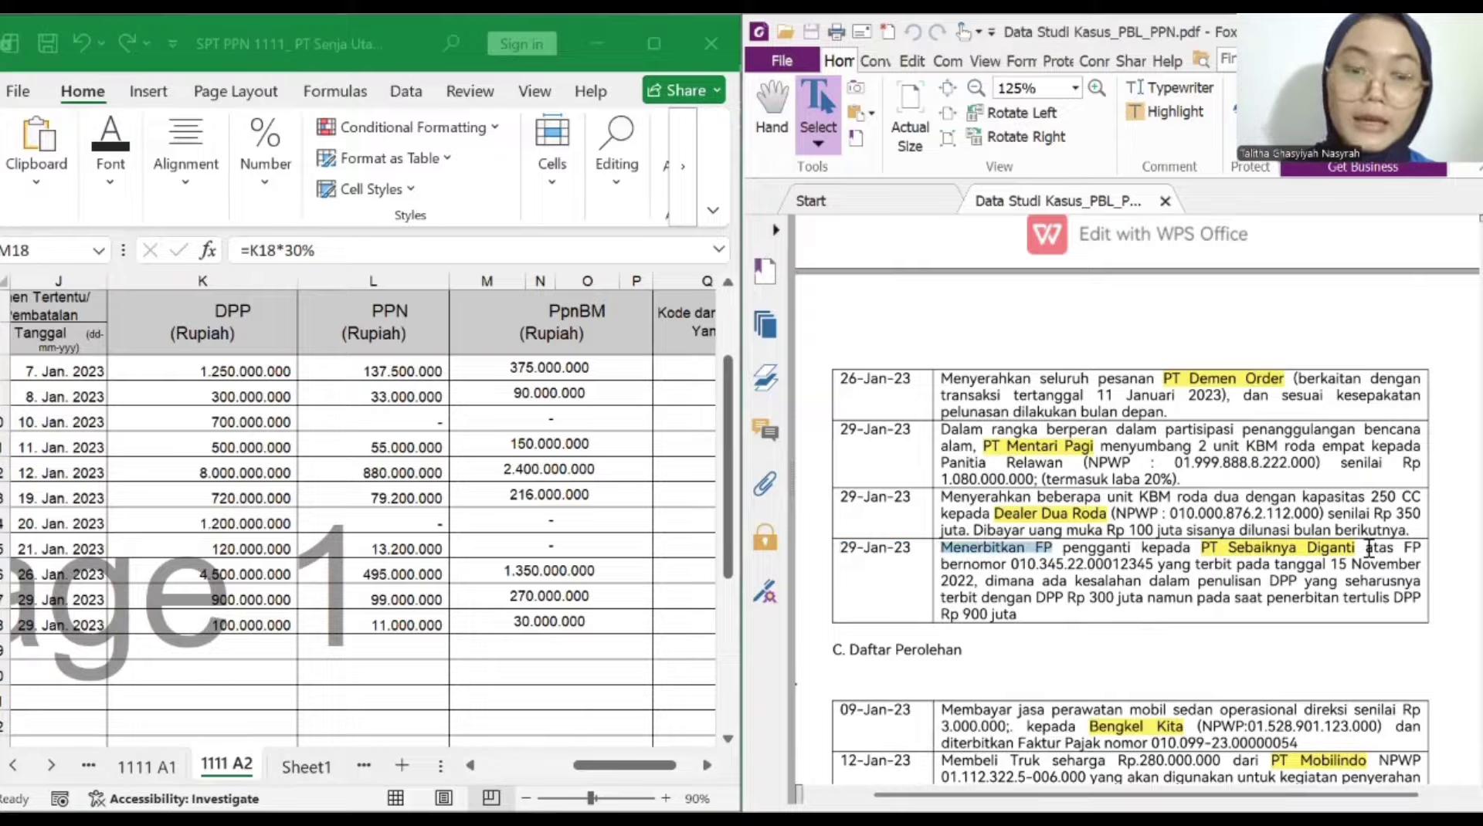
{"action": "left_click_drag", "start_coordinate": [1010, 565], "coordinate": [1156, 558]}
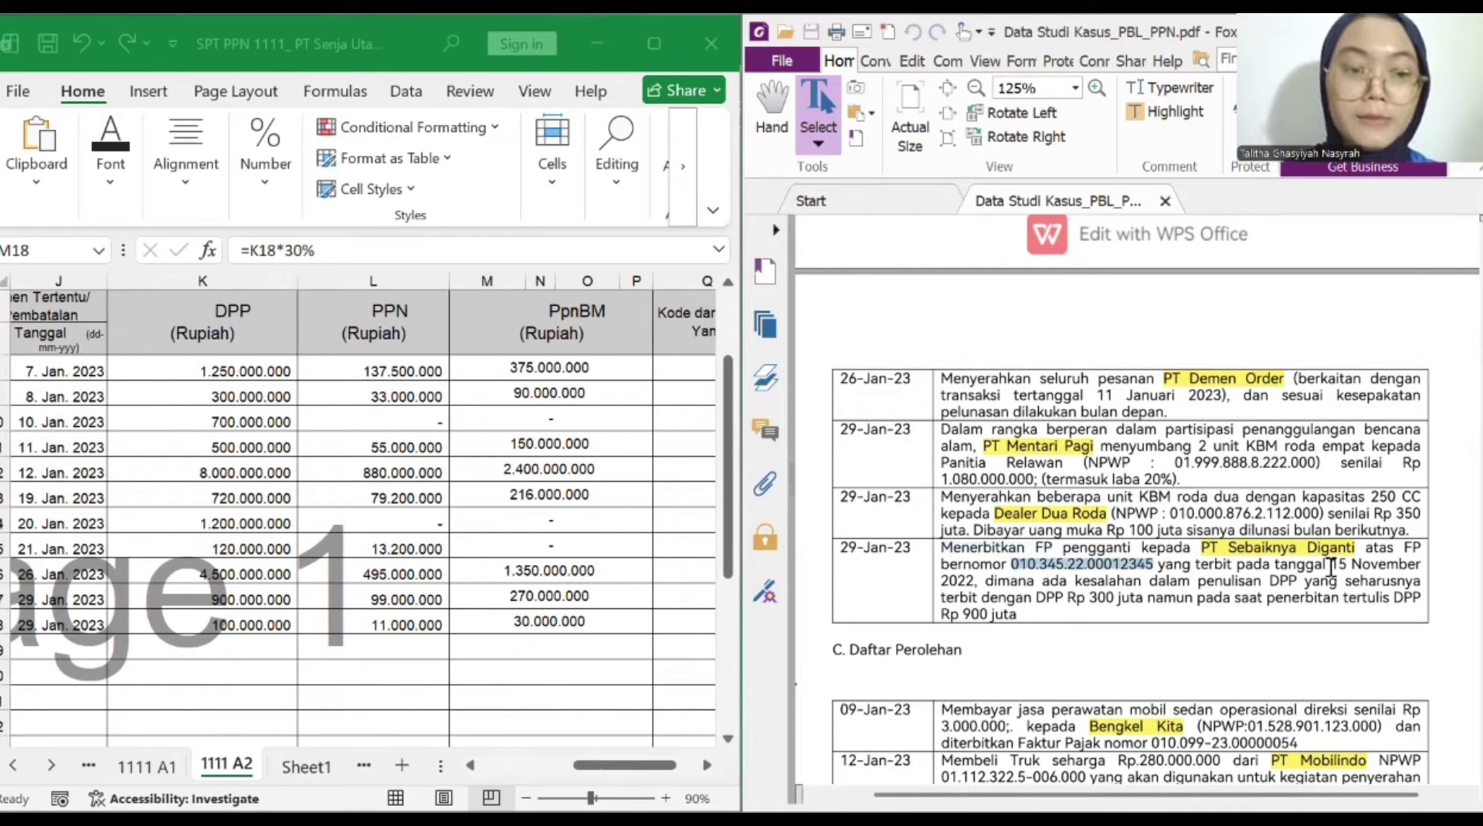
{"action": "left_click_drag", "start_coordinate": [1329, 564], "coordinate": [983, 578]}
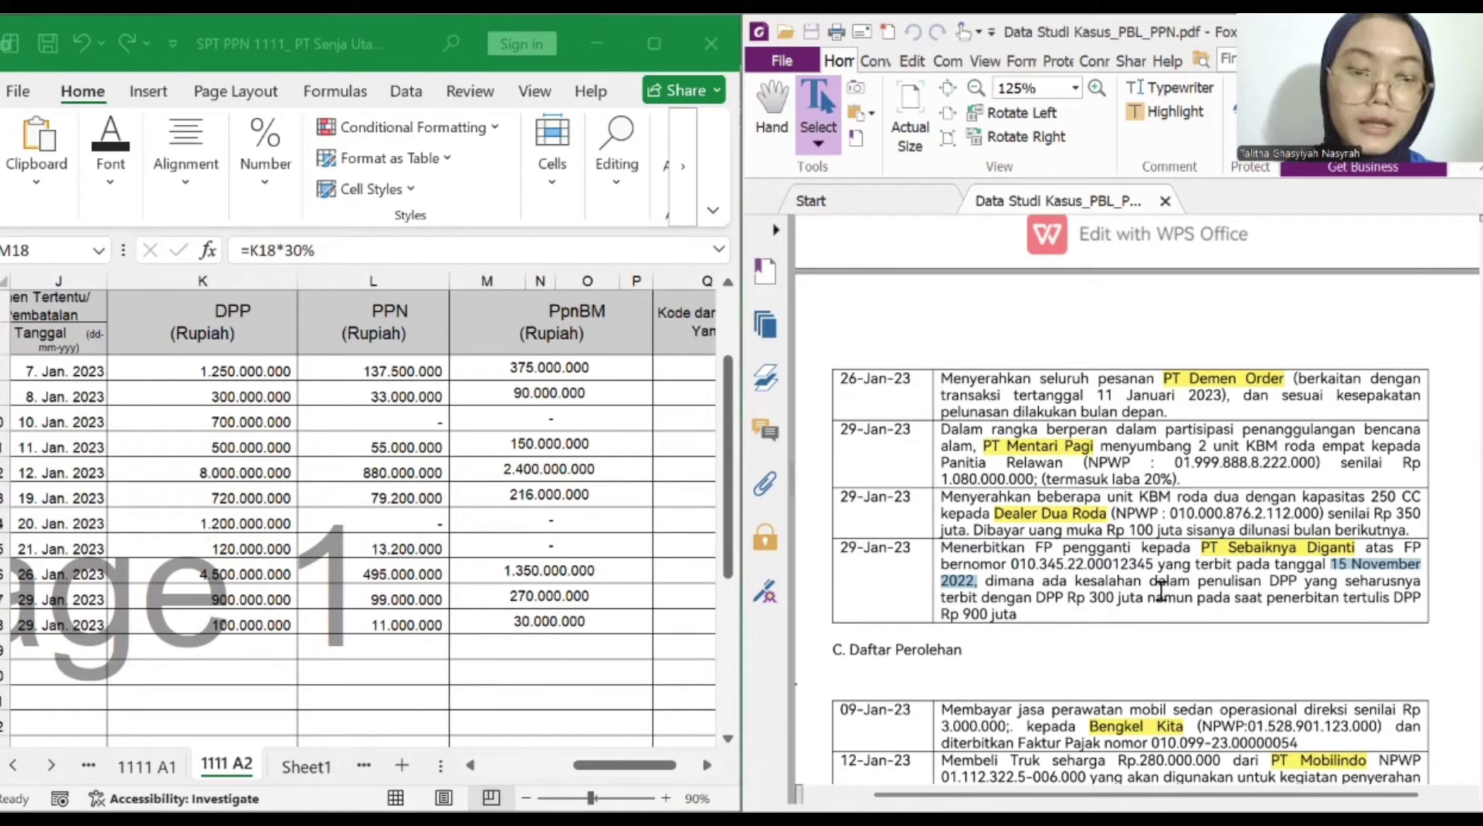
{"action": "left_click_drag", "start_coordinate": [1089, 599], "coordinate": [1121, 600]}
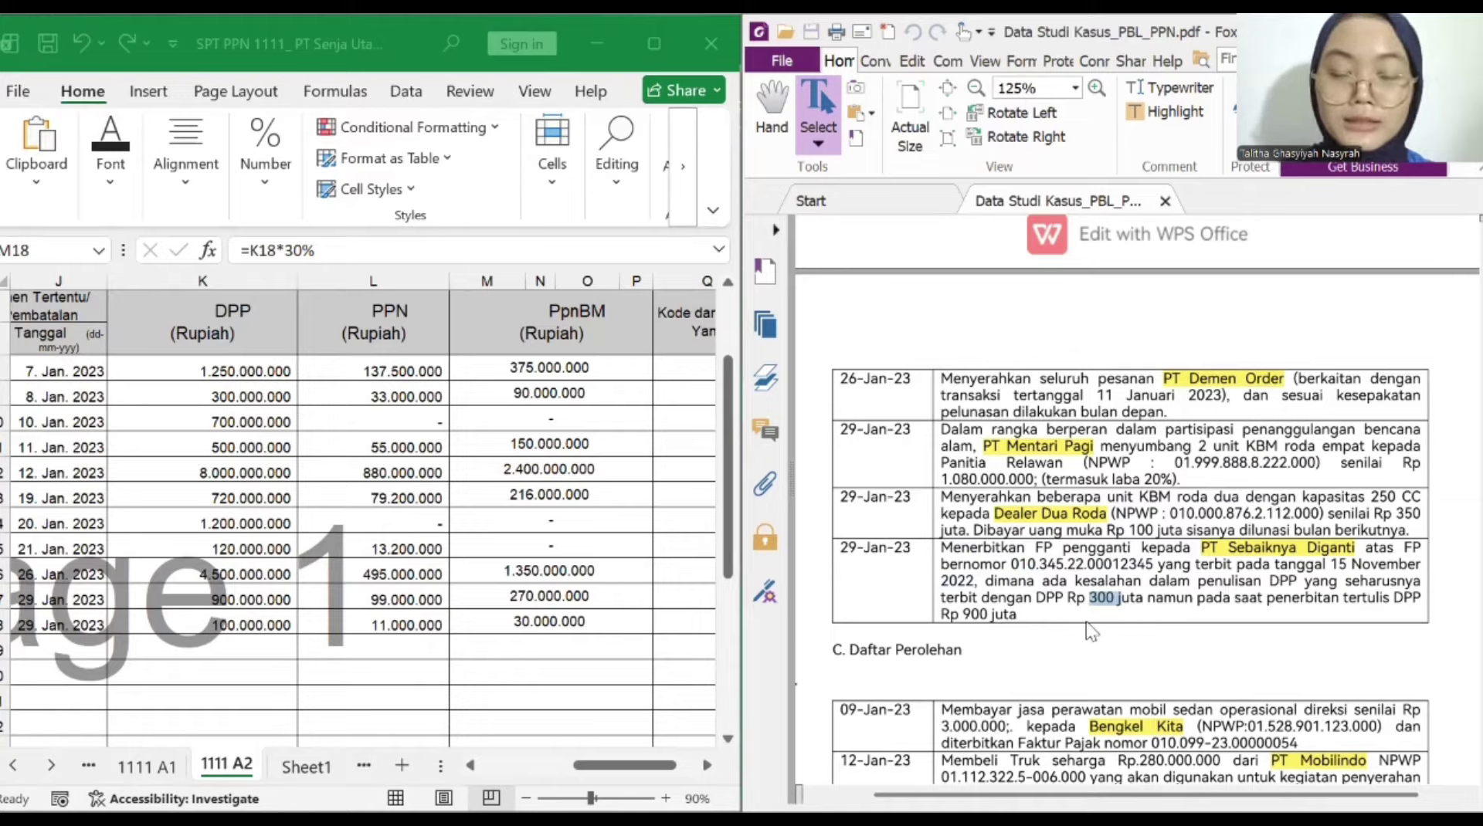
{"action": "left_click_drag", "start_coordinate": [919, 548], "coordinate": [844, 546]}
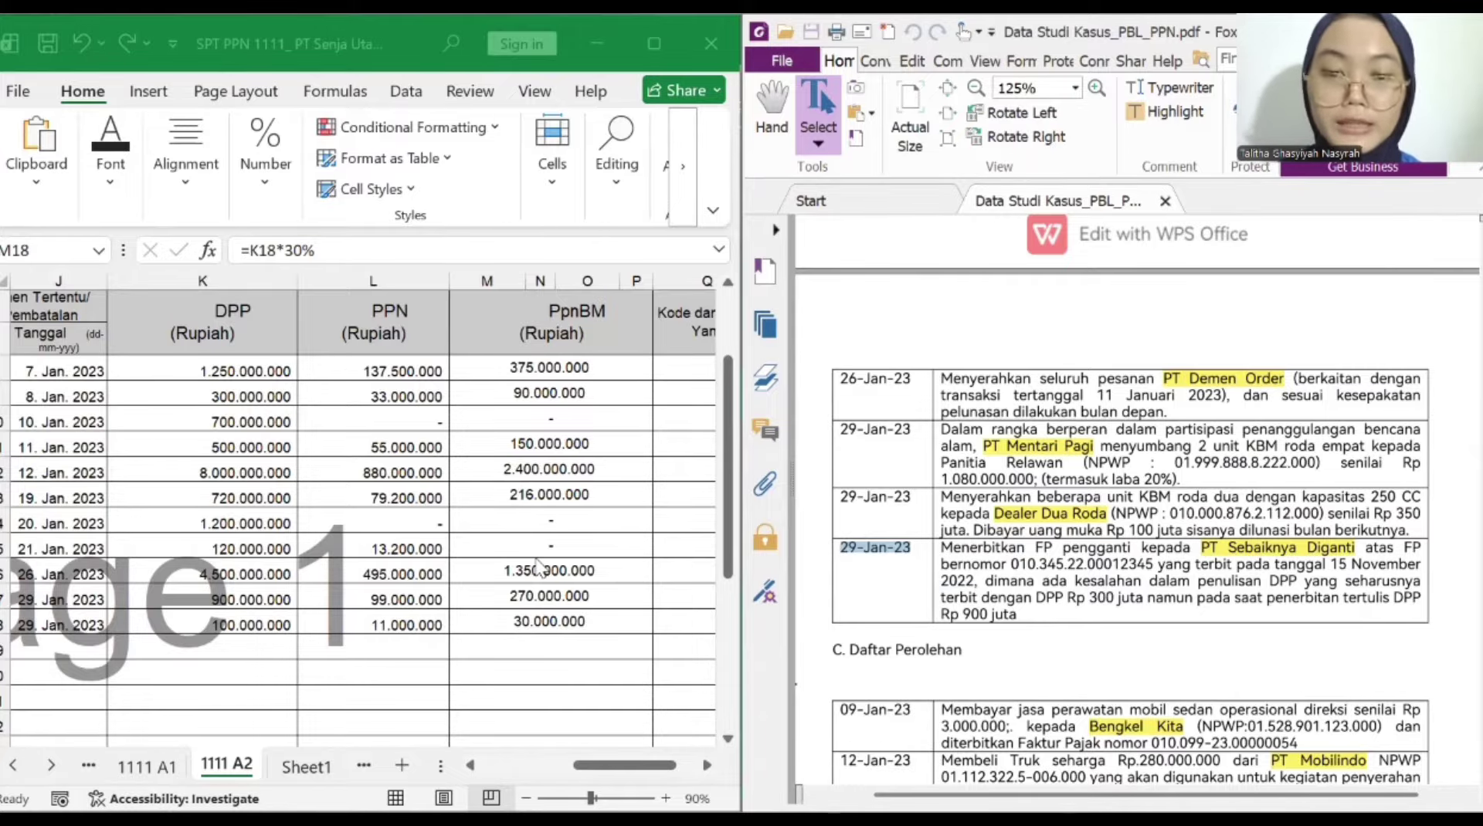
{"action": "left_click", "coordinate": [607, 628]}
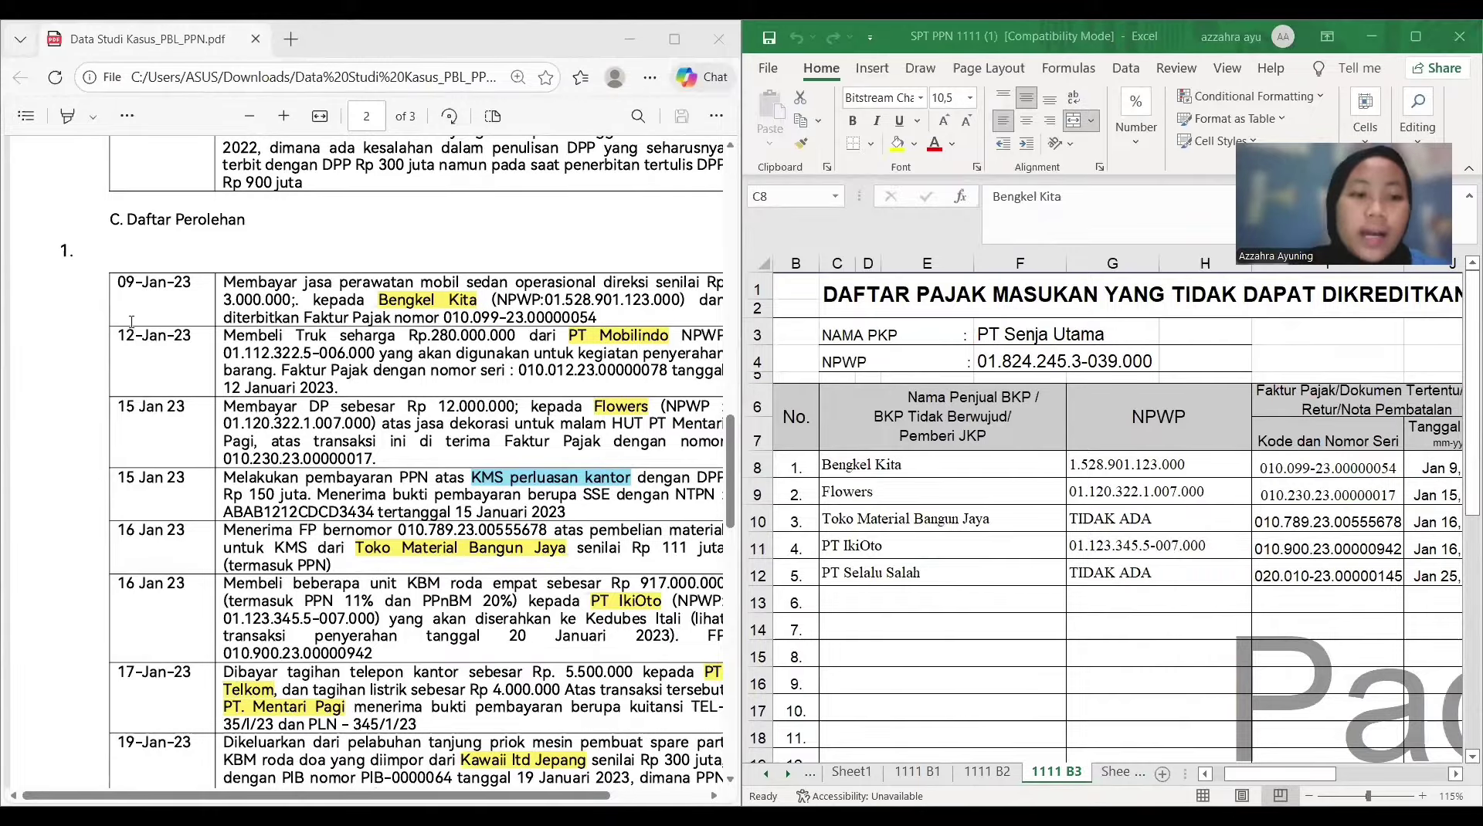
Read the 09-Jan-23 Bengkel Kita purchase under Daftar Perolehan and check its seller name on sheet 1111 B3
{"action": "scroll", "coordinate": [290, 310], "scroll_direction": "right", "scroll_amount": 1}
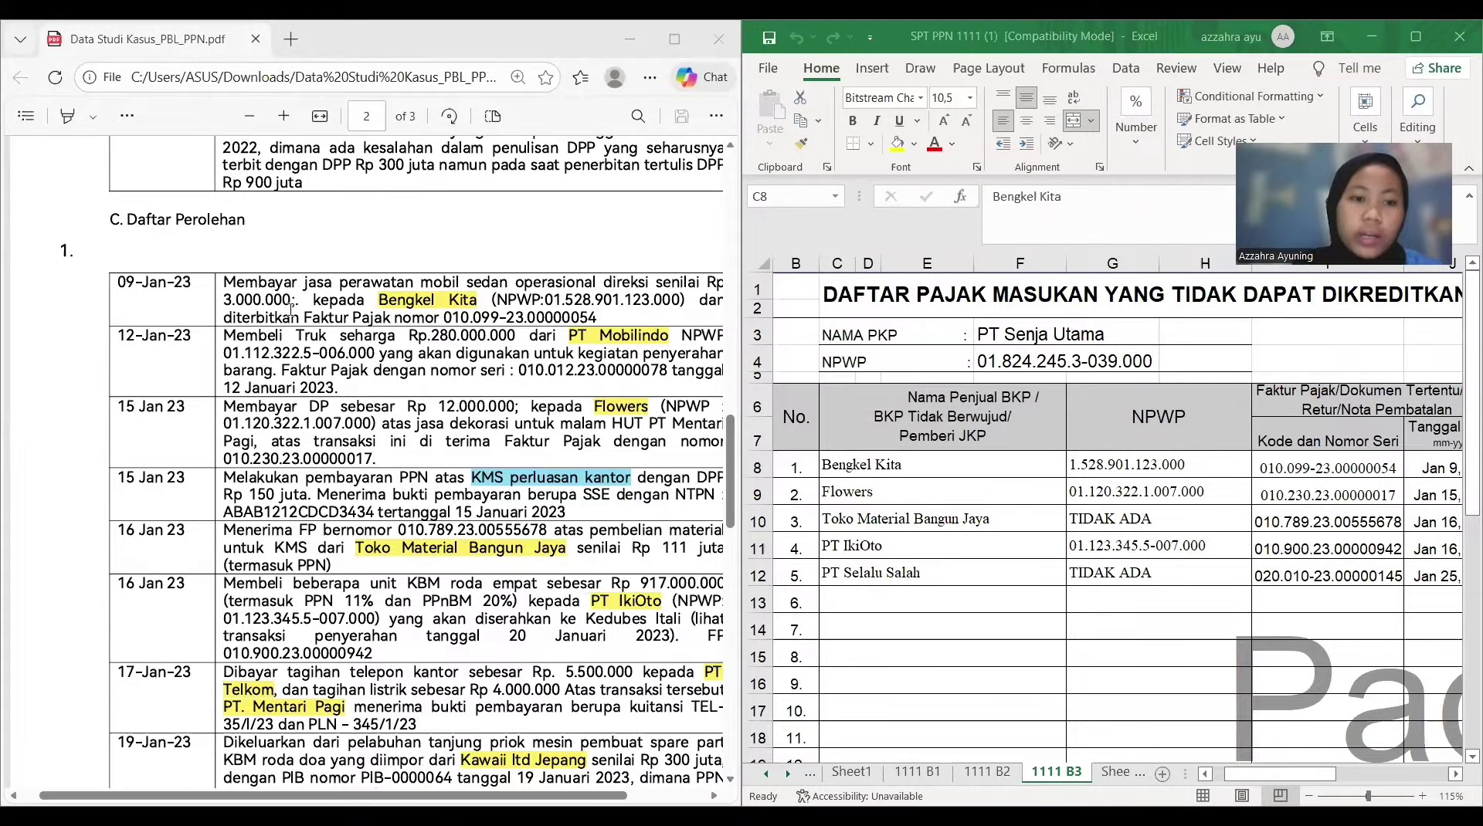
{"action": "scroll", "coordinate": [291, 309], "scroll_direction": "right", "scroll_amount": 2}
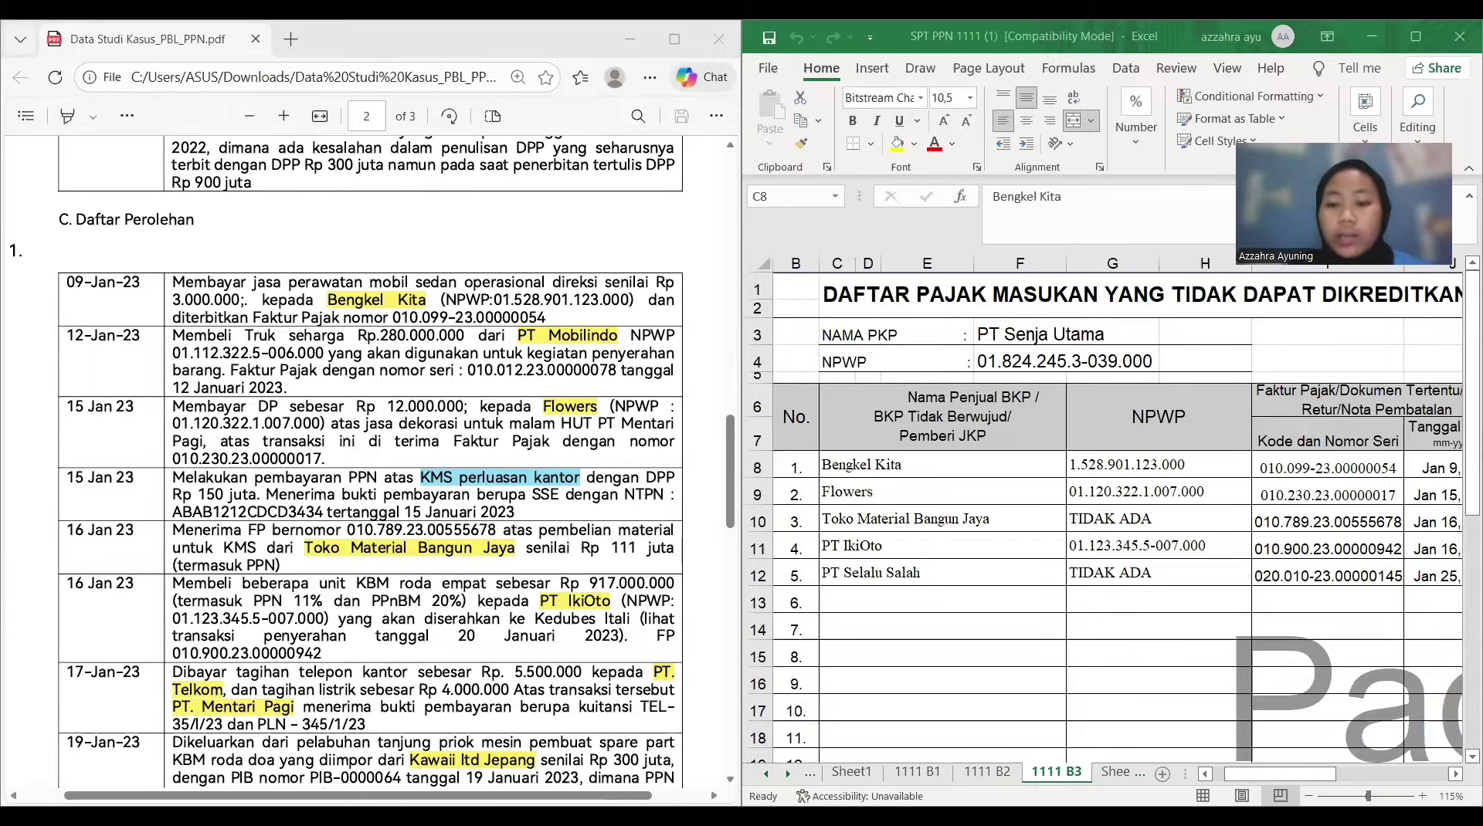
{"action": "left_click", "coordinate": [927, 461]}
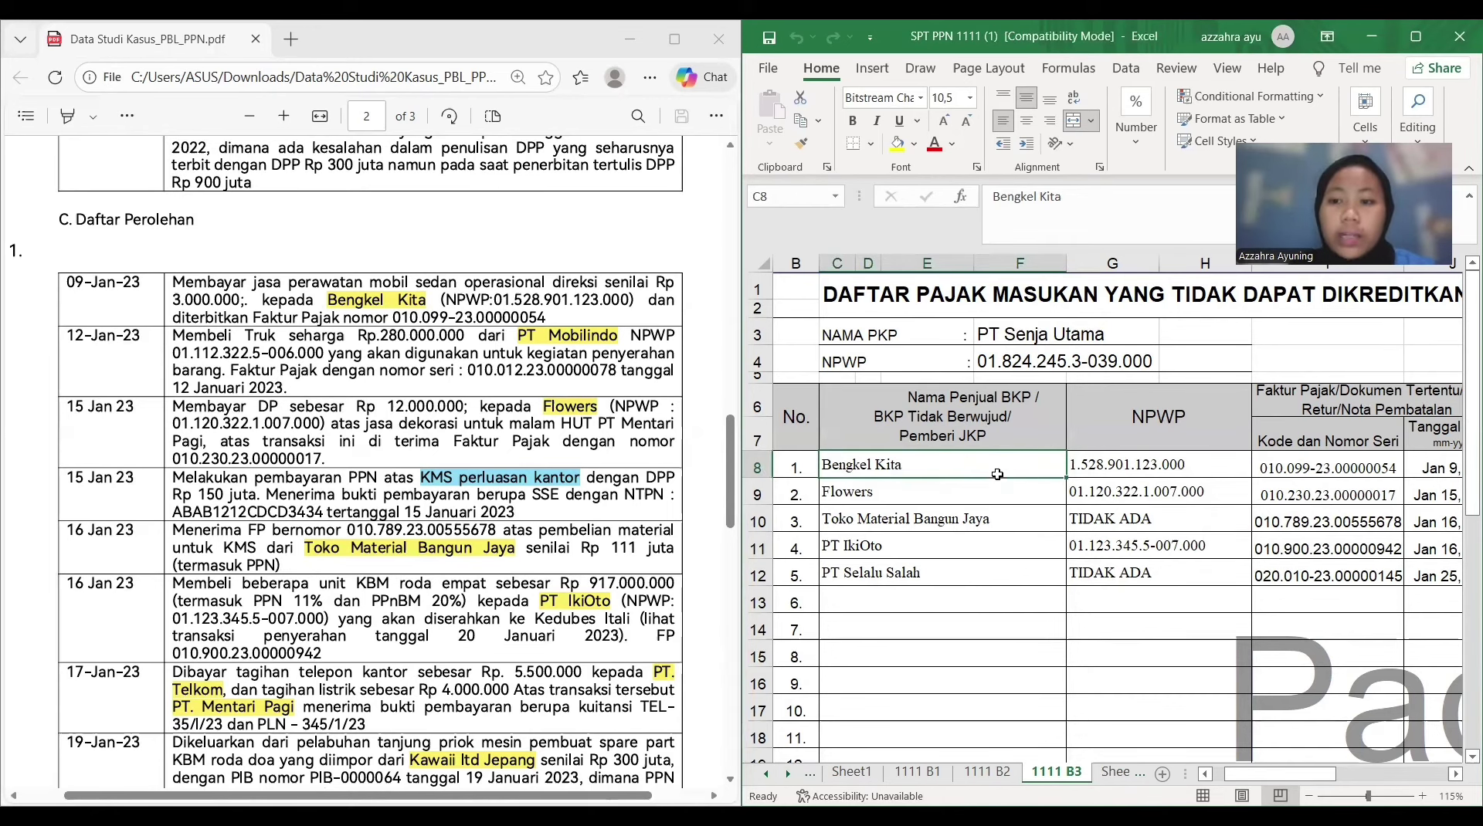
{"action": "scroll", "coordinate": [998, 476], "scroll_direction": "right", "scroll_amount": 3}
{"action": "scroll", "coordinate": [998, 477], "scroll_direction": "left", "scroll_amount": 4}
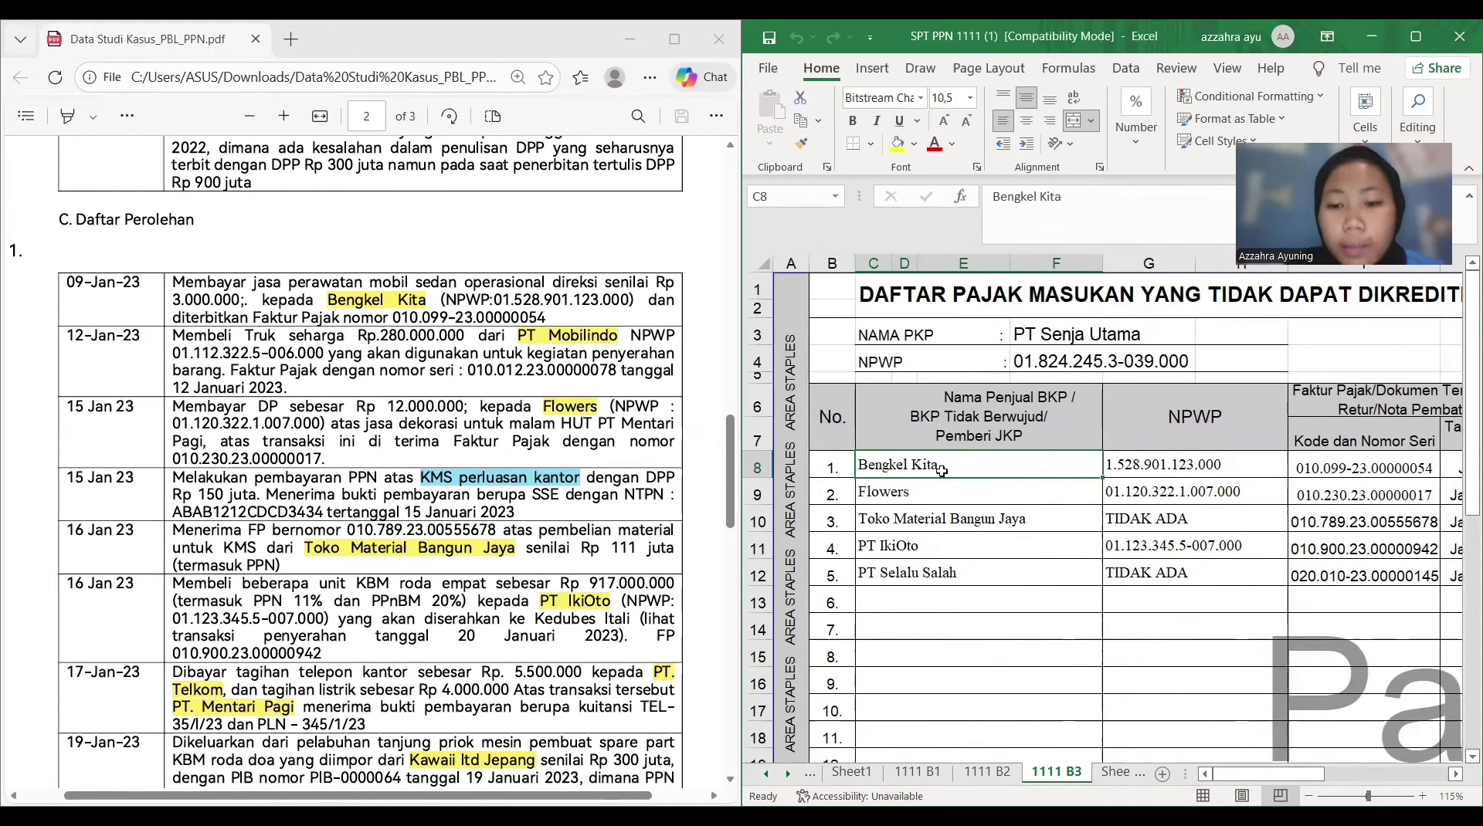
Check the Bengkel Kita row's NPWP, invoice number and date, DPP and PPN on sheet 1111 B3
{"action": "left_click", "coordinate": [1122, 470]}
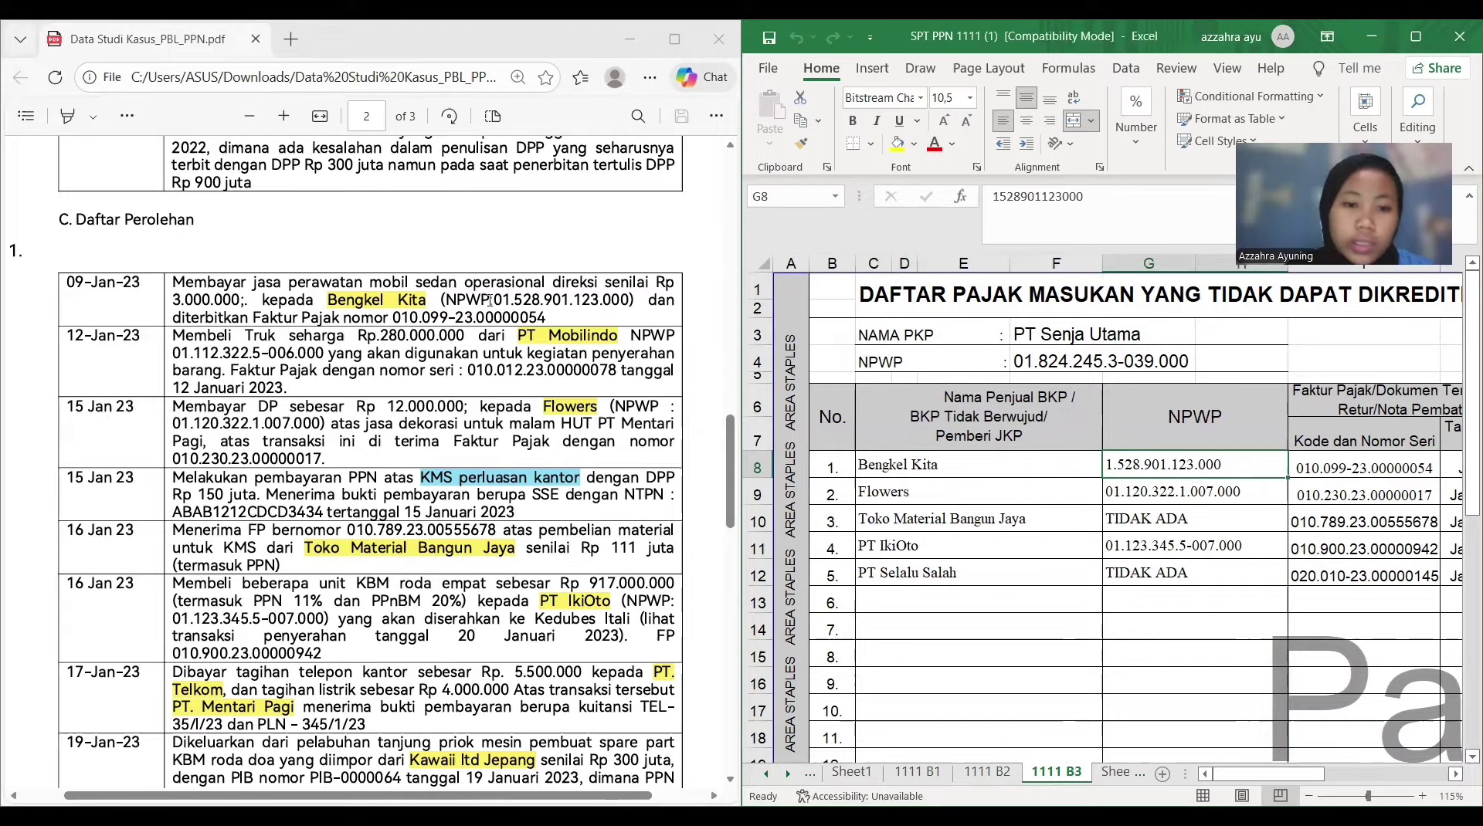
{"action": "scroll", "coordinate": [1043, 498], "scroll_direction": "right", "scroll_amount": 1}
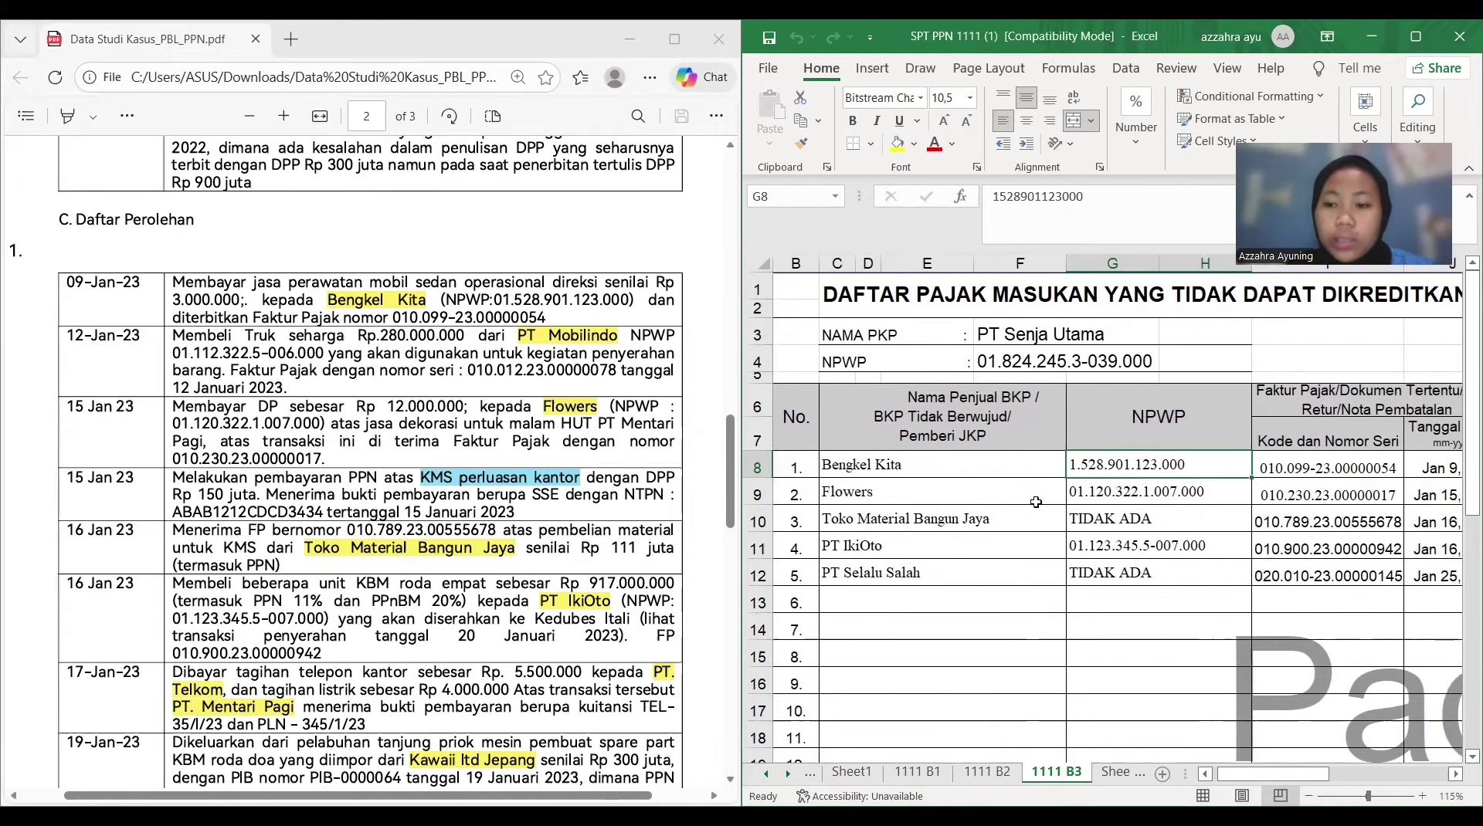
{"action": "scroll", "coordinate": [1203, 492], "scroll_direction": "right", "scroll_amount": 3}
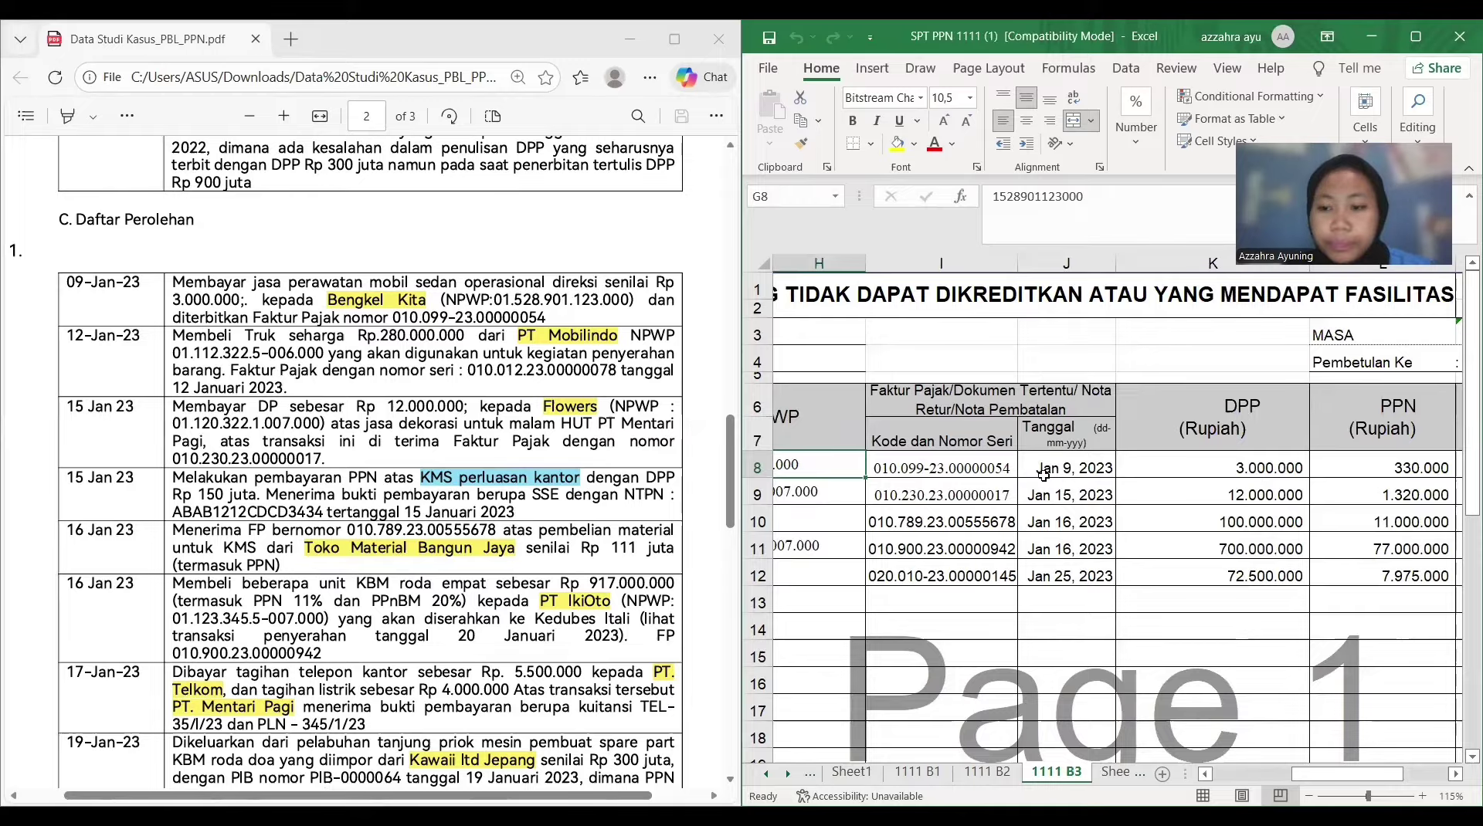
{"action": "scroll", "coordinate": [1153, 474], "scroll_direction": "right", "scroll_amount": 3}
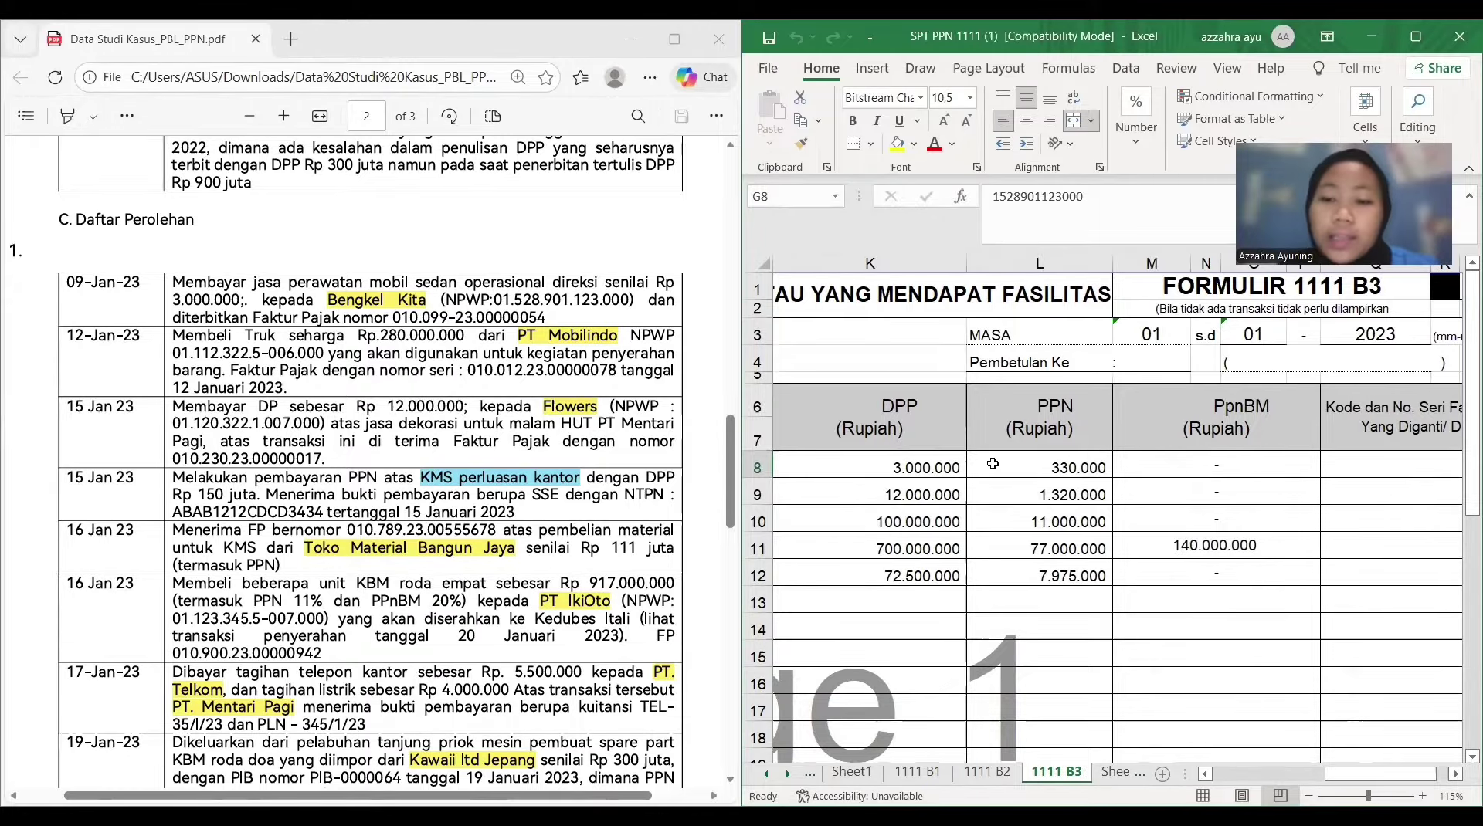
{"action": "scroll", "coordinate": [994, 464], "scroll_direction": "left", "scroll_amount": 2}
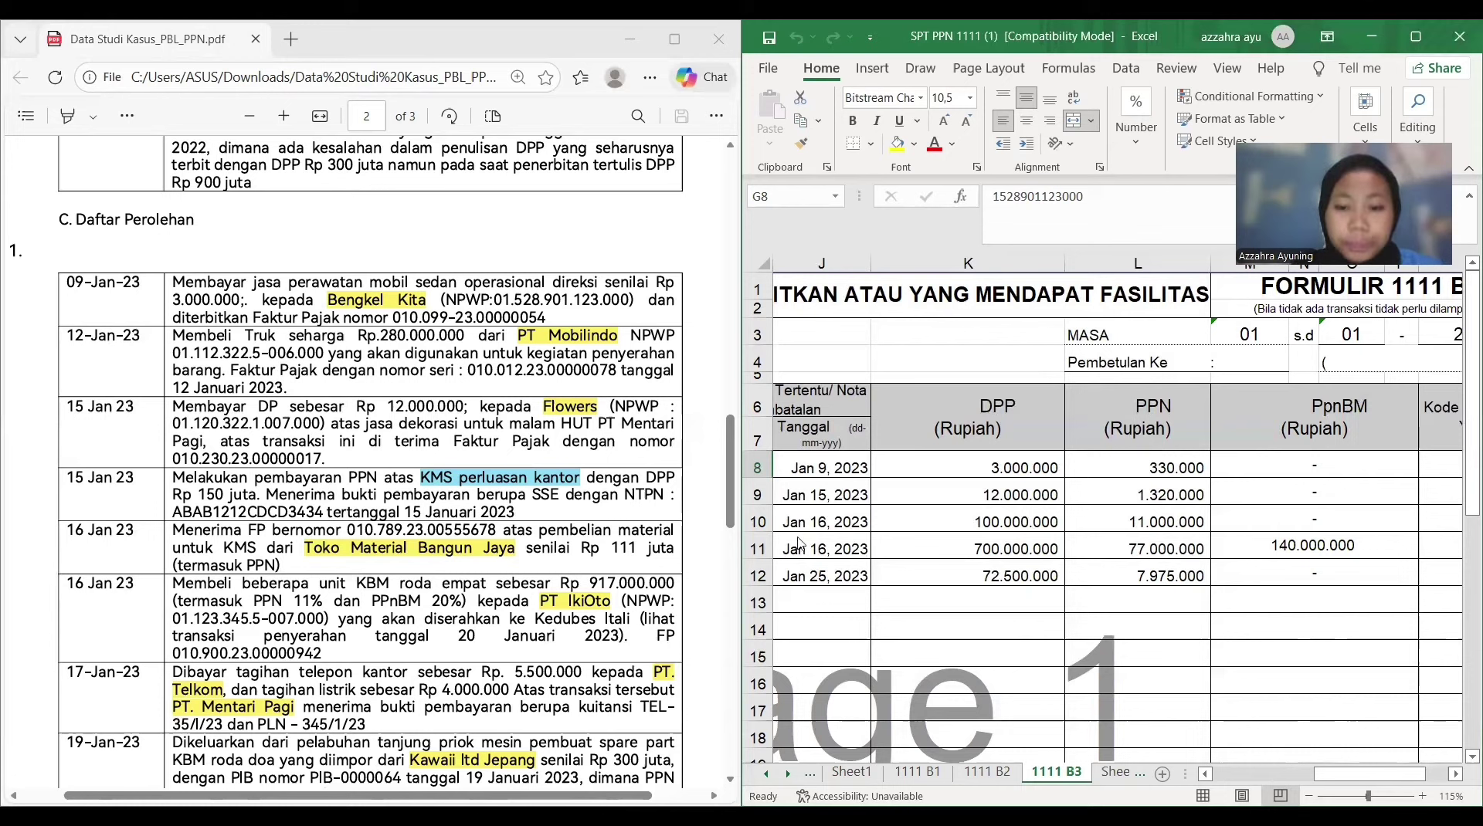
{"action": "scroll", "coordinate": [965, 608], "scroll_direction": "left", "scroll_amount": 3}
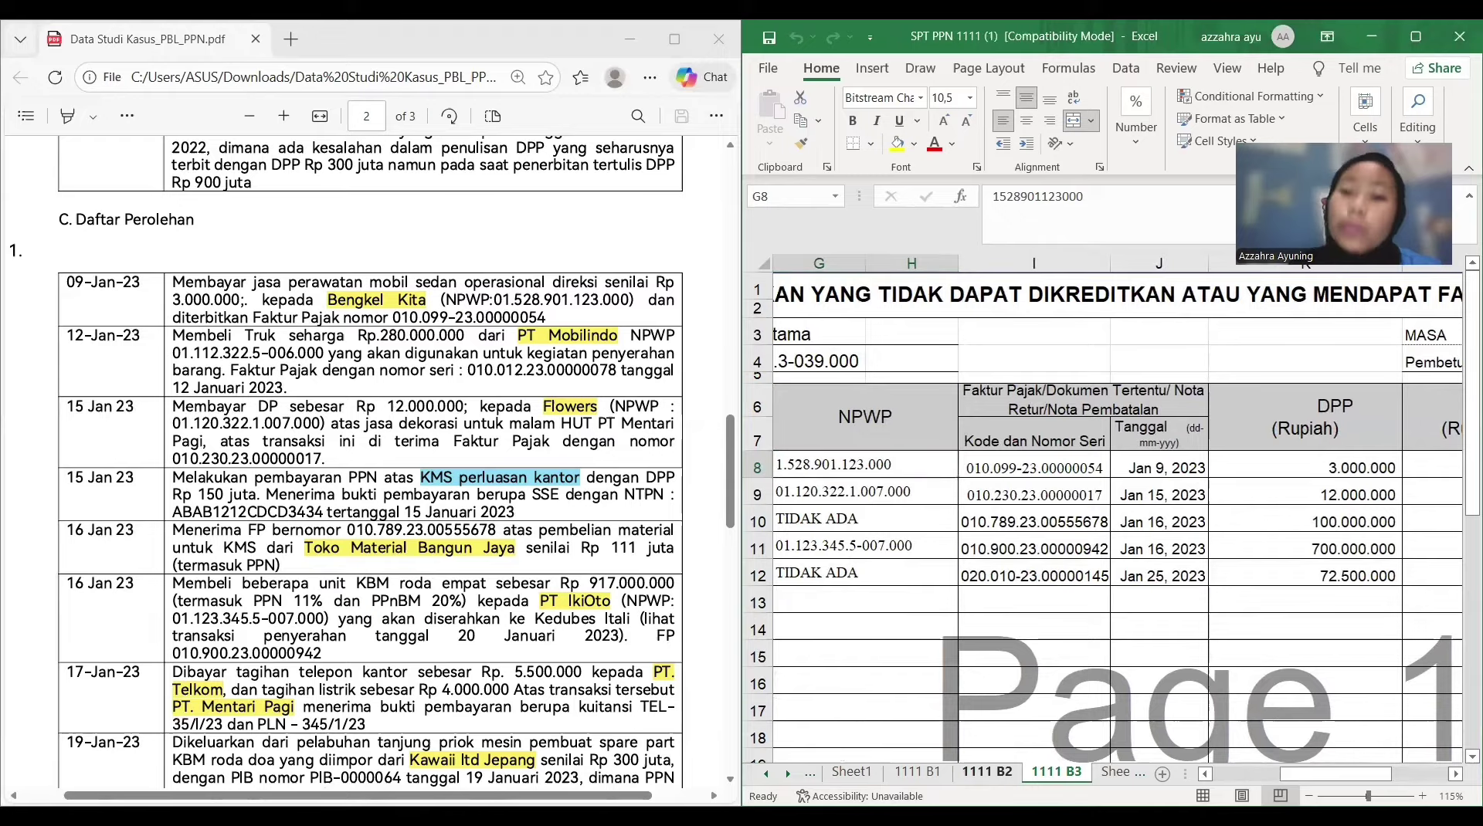
Check the seller name and NPWP of the 12-Jan-23 PT Mobilindo truck purchase on sheet 1111 B2
{"action": "key", "text": "ctrl+Page_Up"}
{"action": "scroll", "coordinate": [959, 486], "scroll_direction": "up", "scroll_amount": 2}
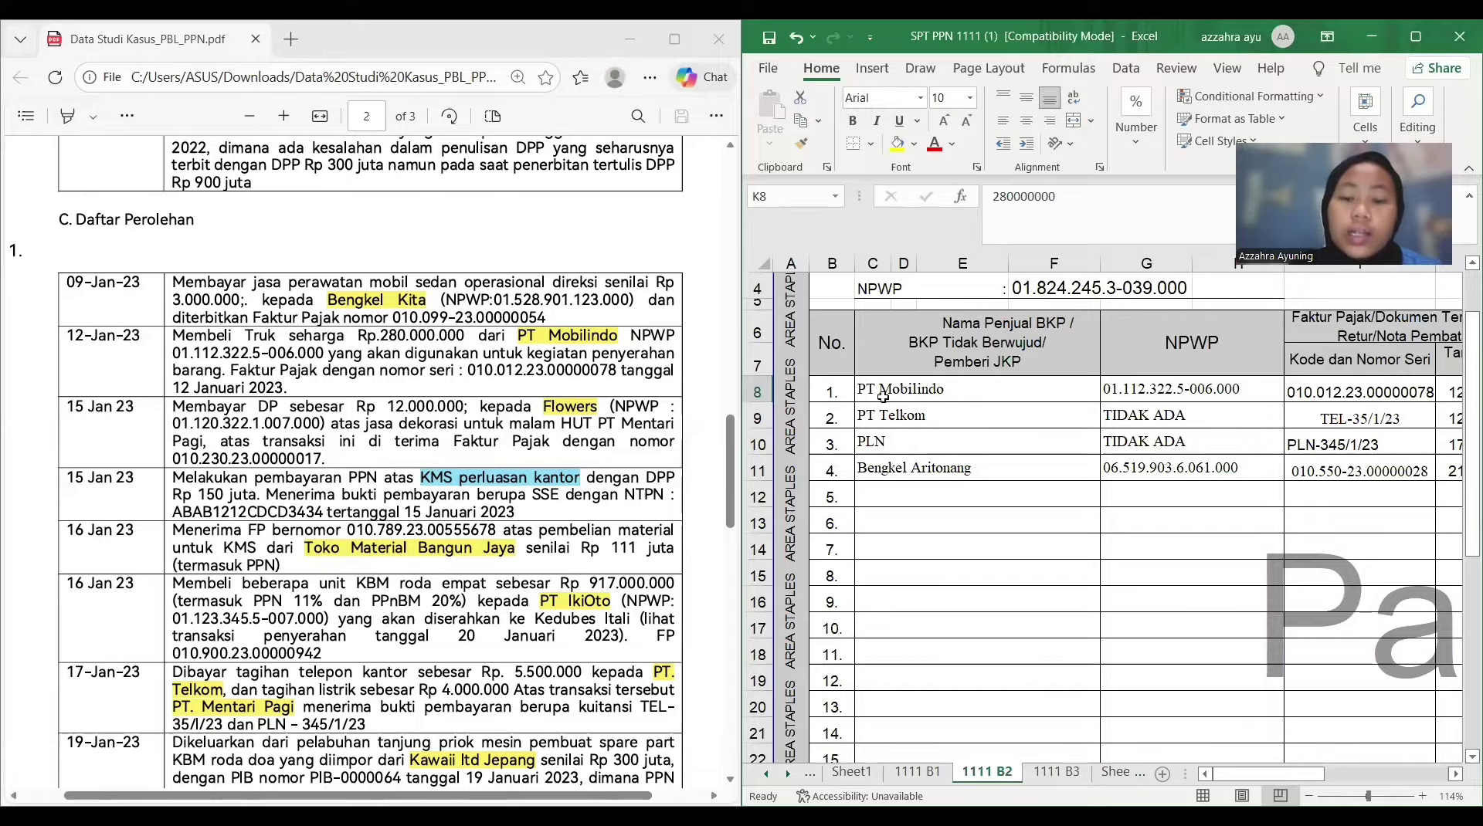
{"action": "scroll", "coordinate": [883, 396], "scroll_direction": "up", "scroll_amount": 1}
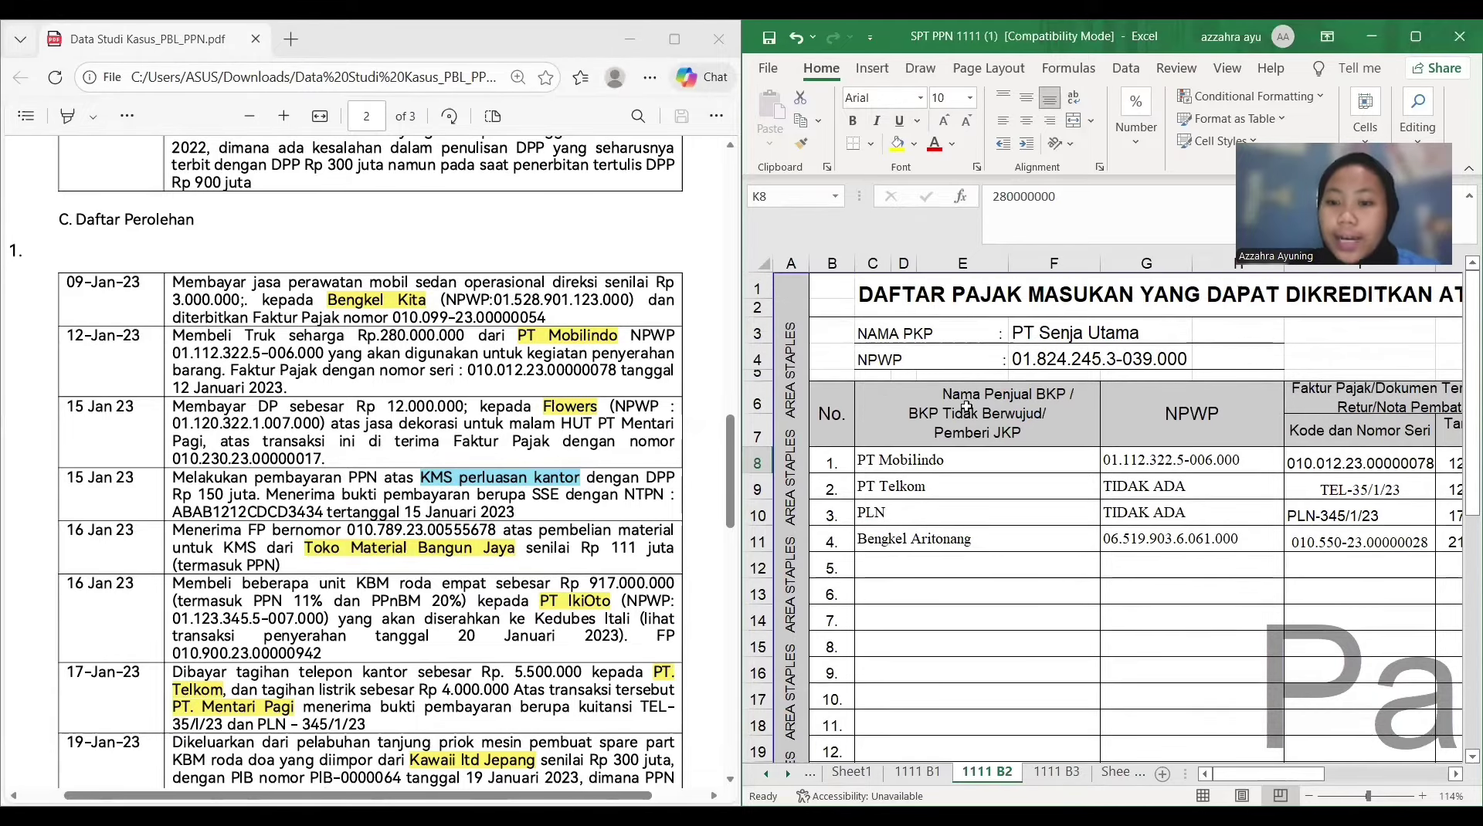
{"action": "left_click", "coordinate": [874, 456]}
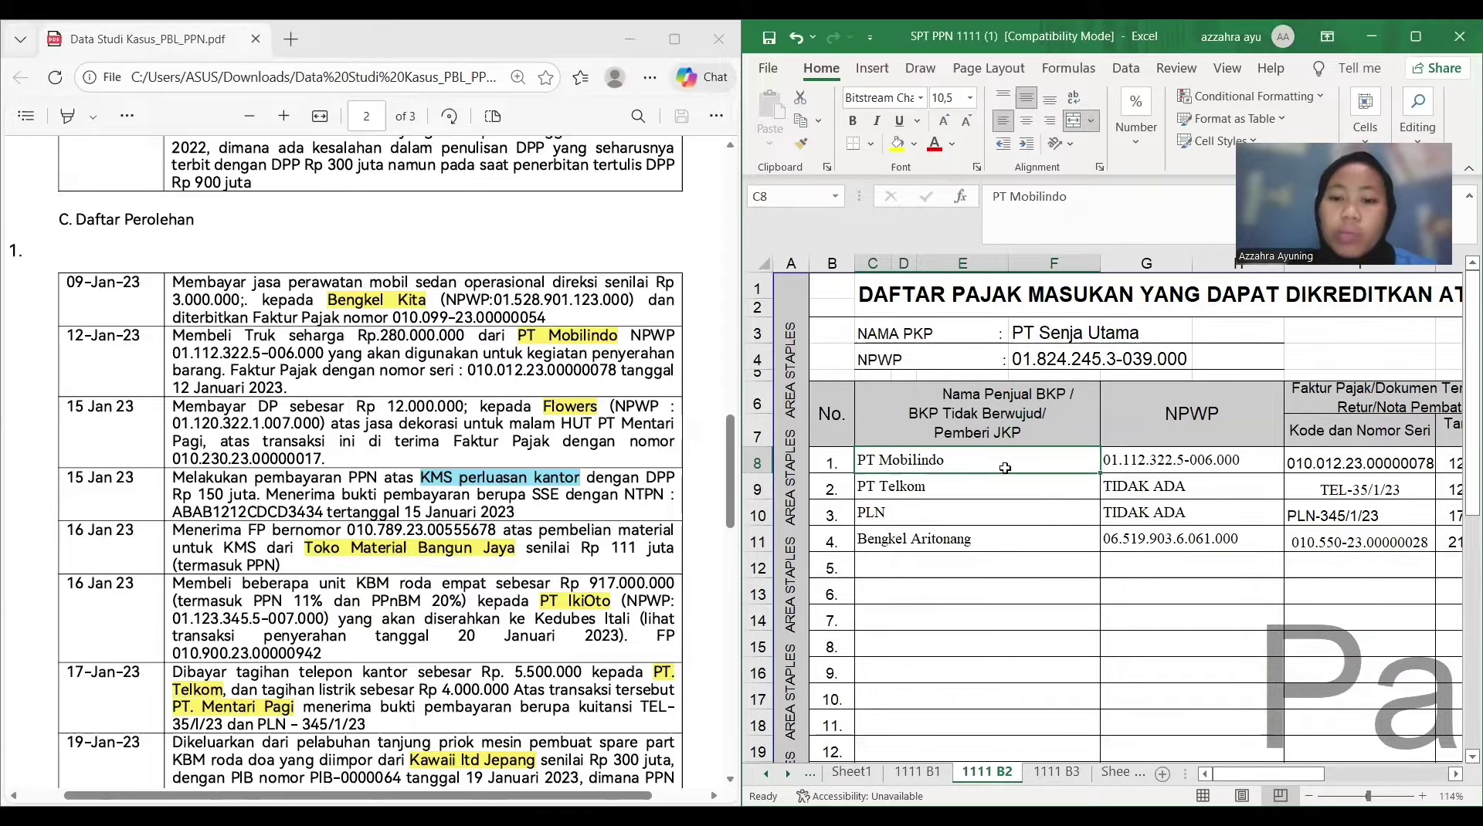
{"action": "scroll", "coordinate": [1055, 475], "scroll_direction": "right", "scroll_amount": 3}
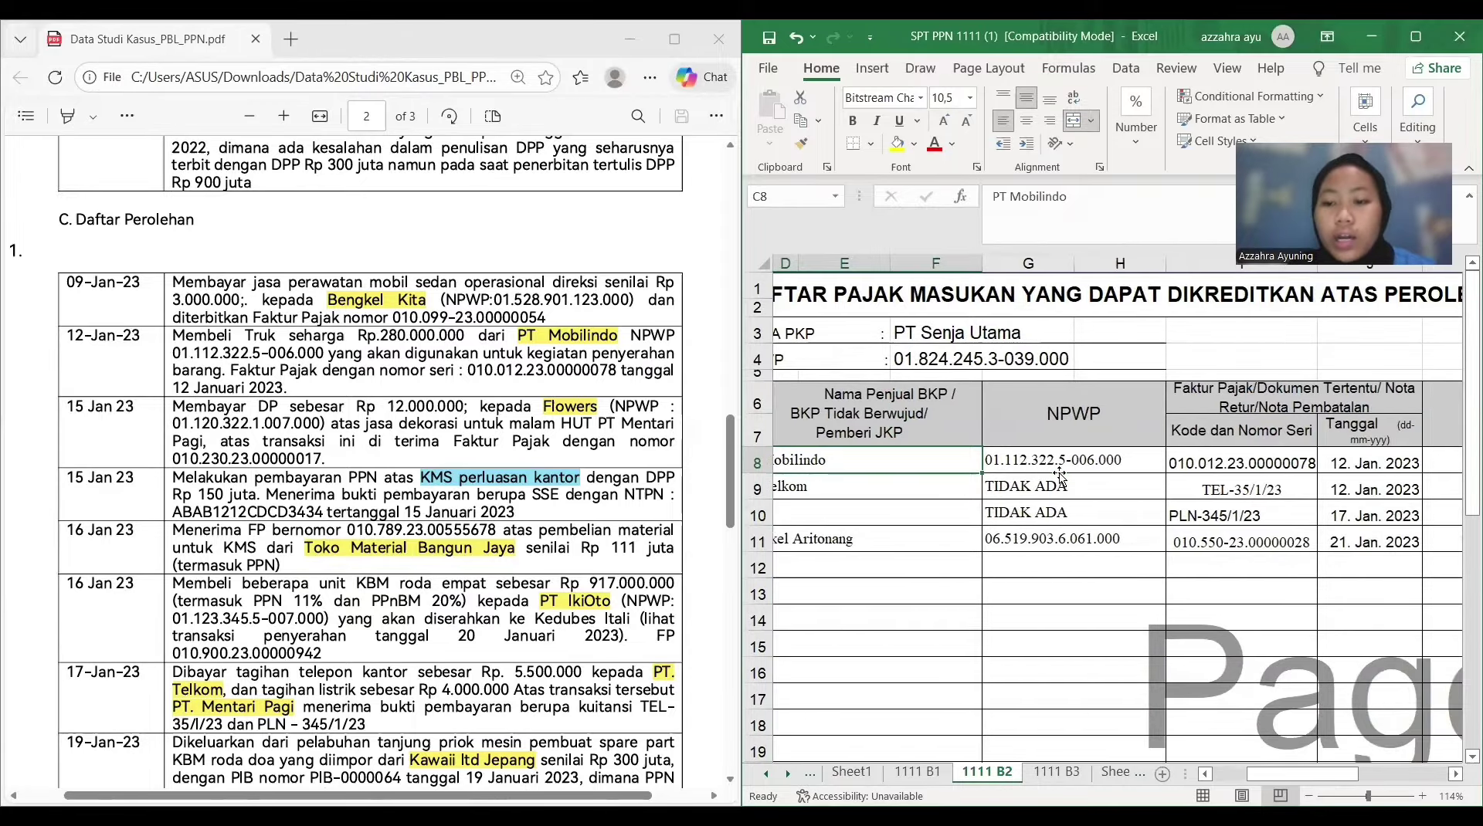
{"action": "left_click", "coordinate": [994, 461]}
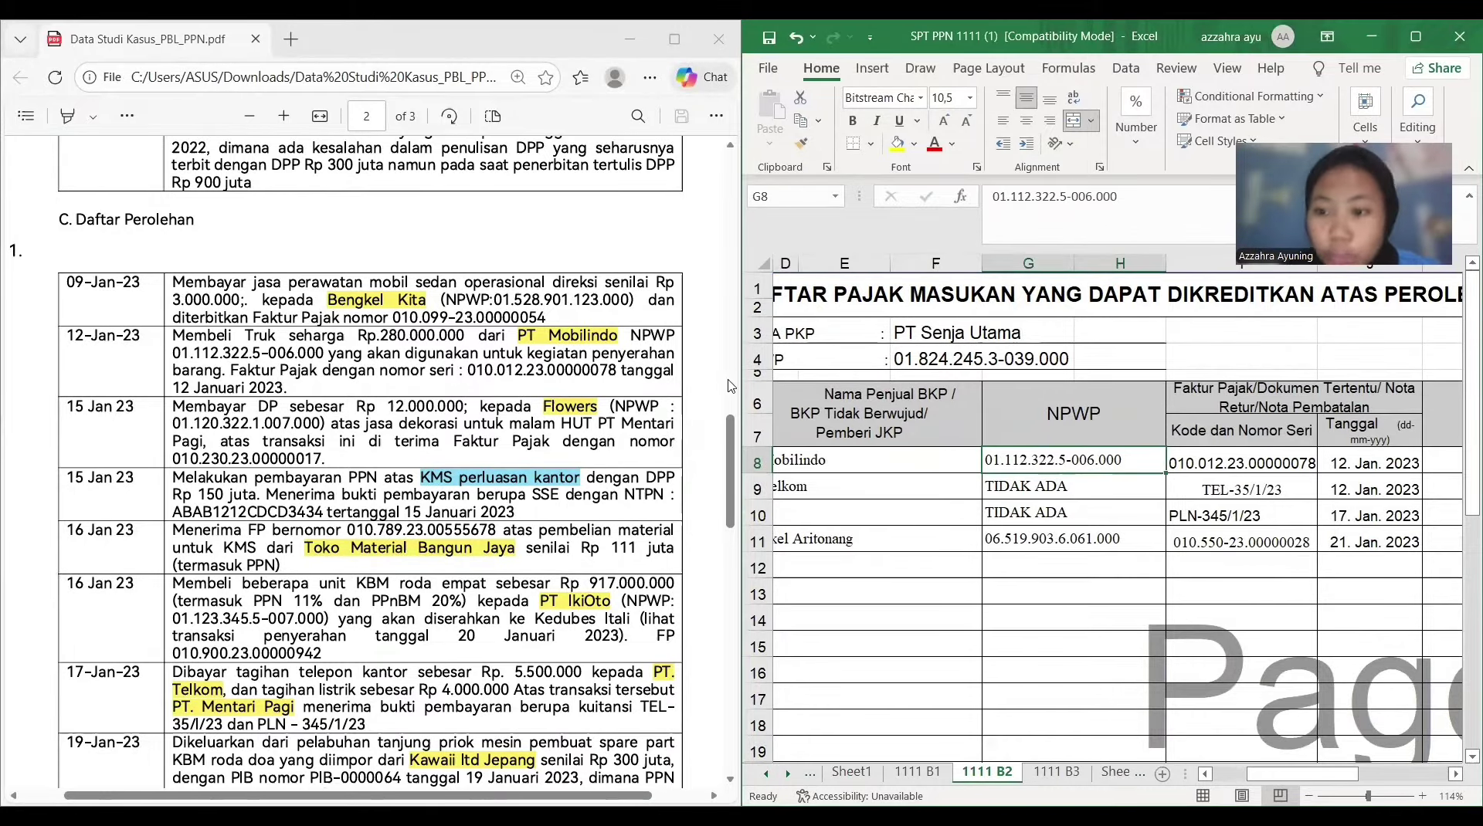
Review the PT Mobilindo row's invoice number, invoice date, DPP and PPN
{"action": "scroll", "coordinate": [1212, 463], "scroll_direction": "right", "scroll_amount": 1}
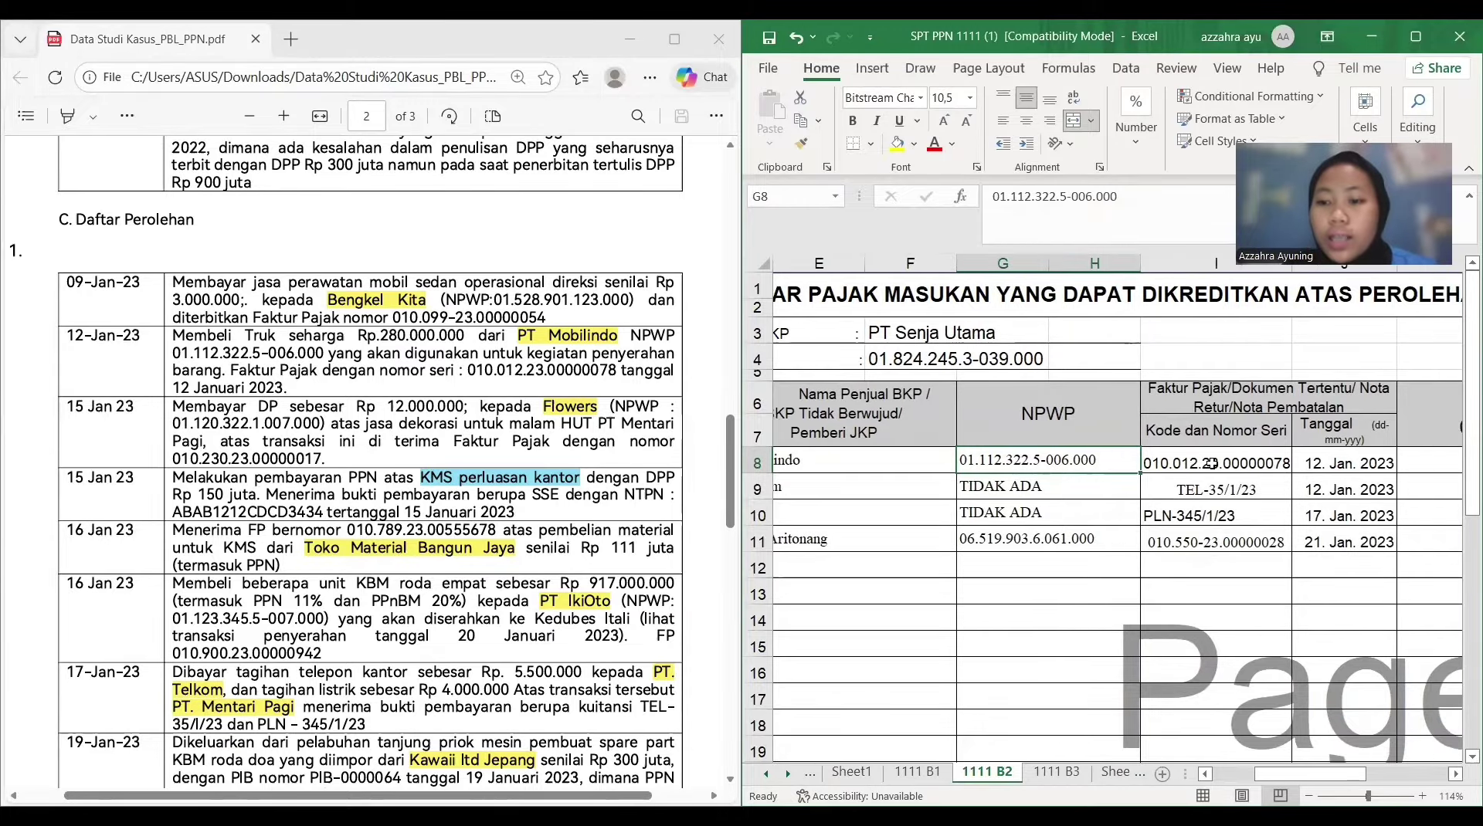
{"action": "scroll", "coordinate": [1211, 463], "scroll_direction": "right", "scroll_amount": 3}
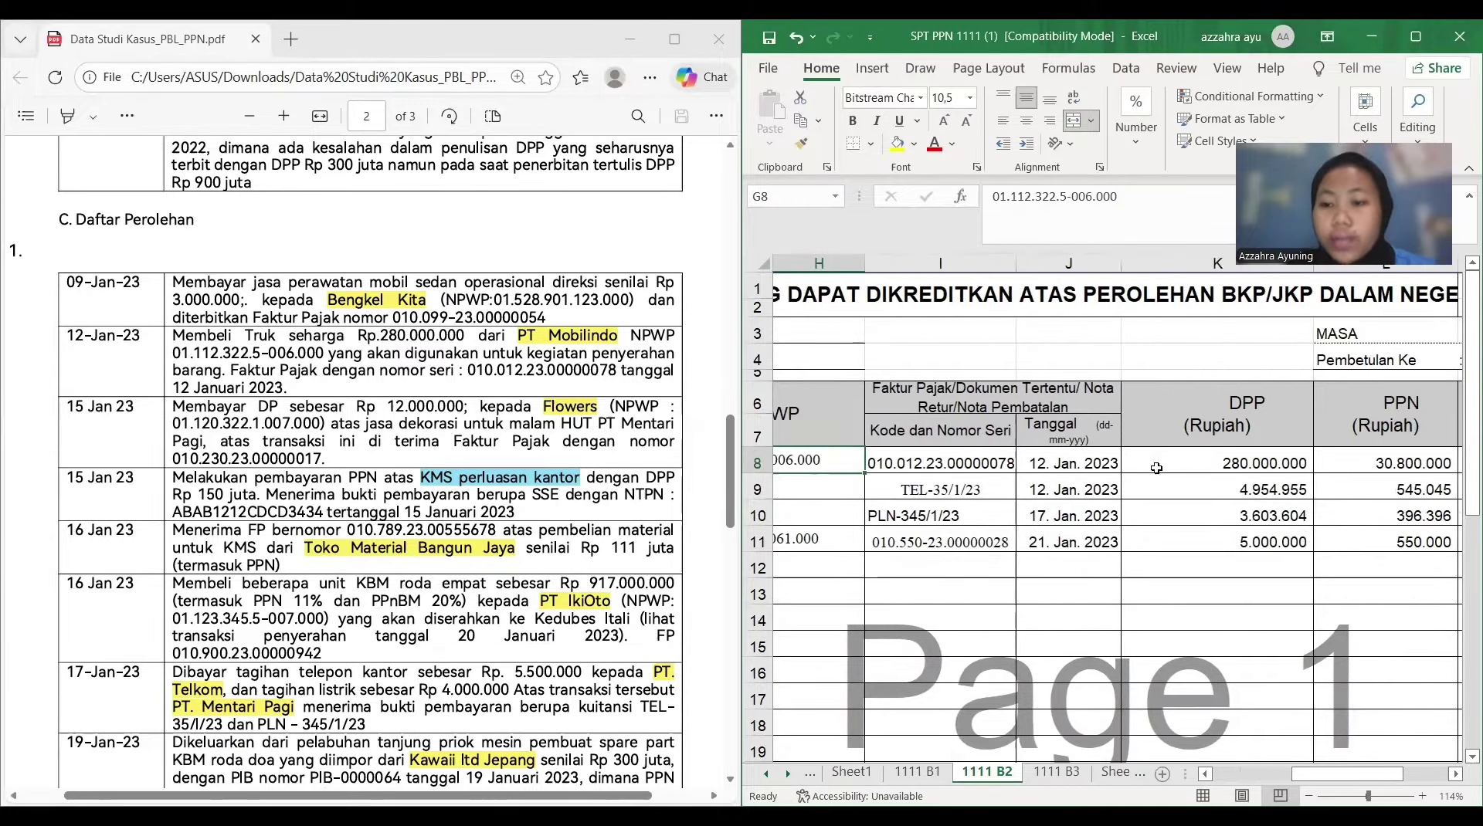
{"action": "scroll", "coordinate": [1156, 468], "scroll_direction": "right", "scroll_amount": 2}
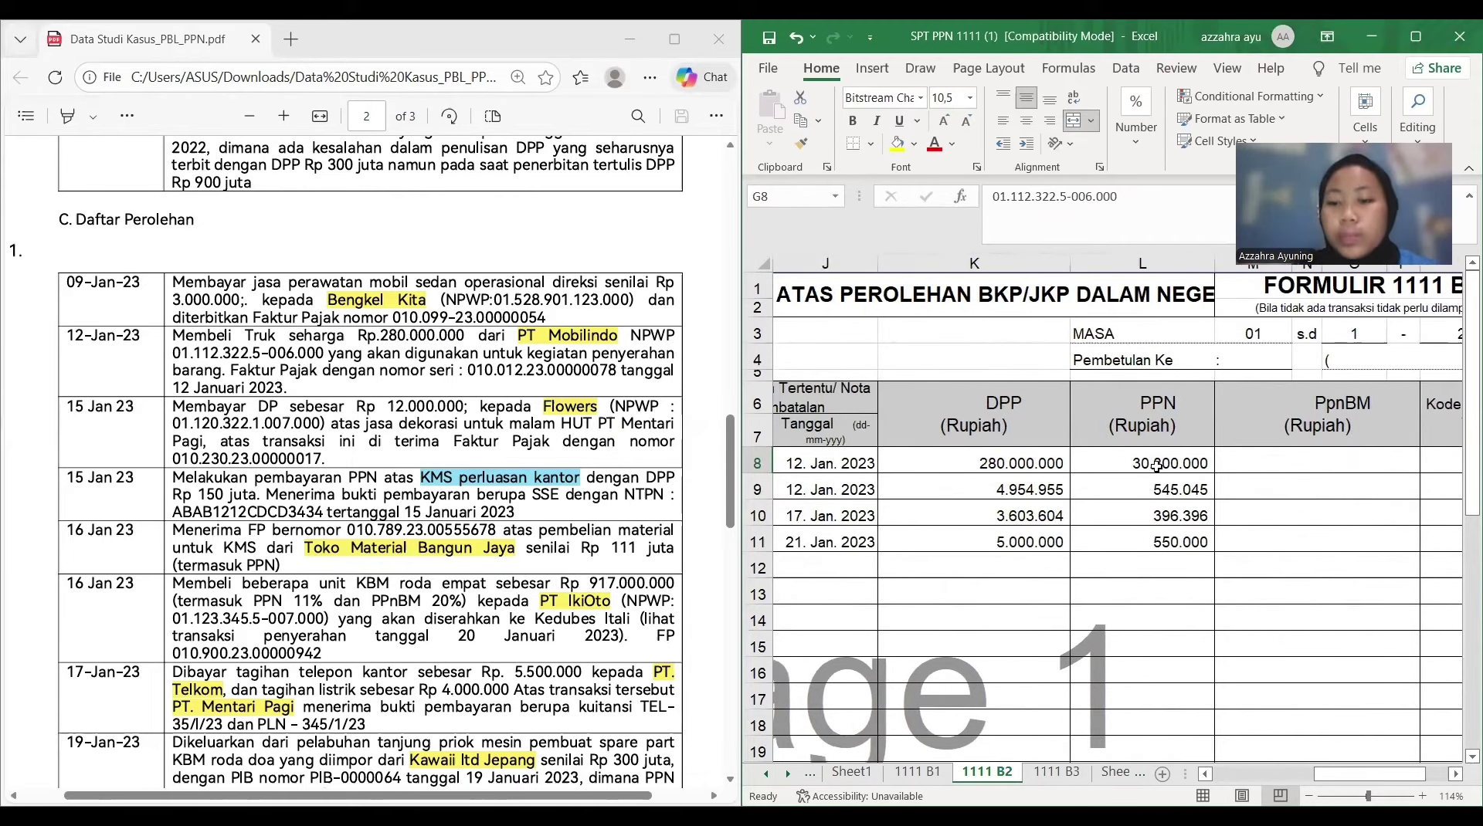
{"action": "scroll", "coordinate": [1157, 466], "scroll_direction": "down", "scroll_amount": 1, "text": "ctrl"}
{"action": "scroll", "coordinate": [1156, 467], "scroll_direction": "left", "scroll_amount": 6}
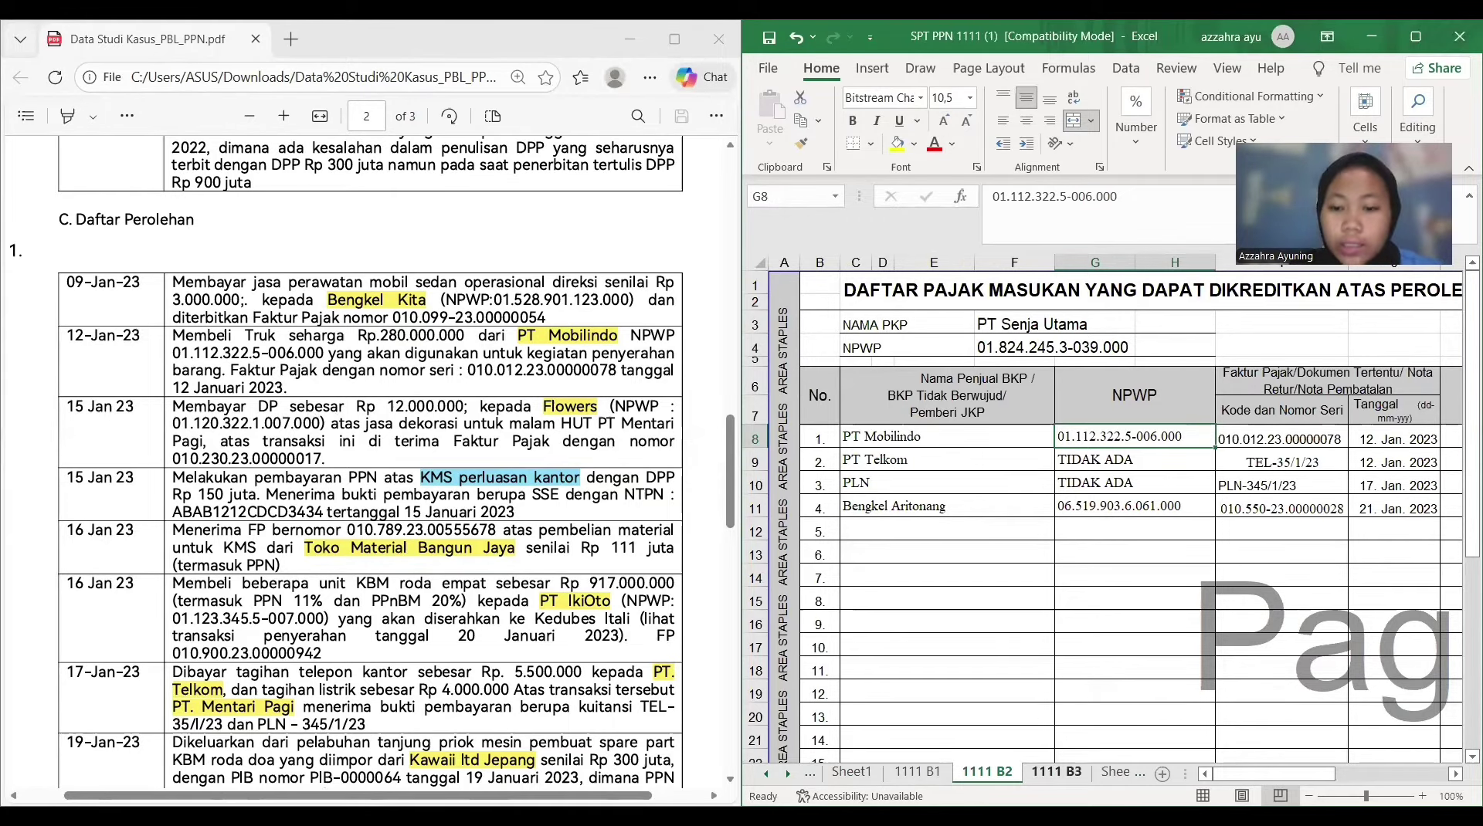
Check the seller name and NPWP of the 15 Jan 23 Flowers decoration purchase on sheet 1111 B3
{"action": "left_click", "coordinate": [1056, 772]}
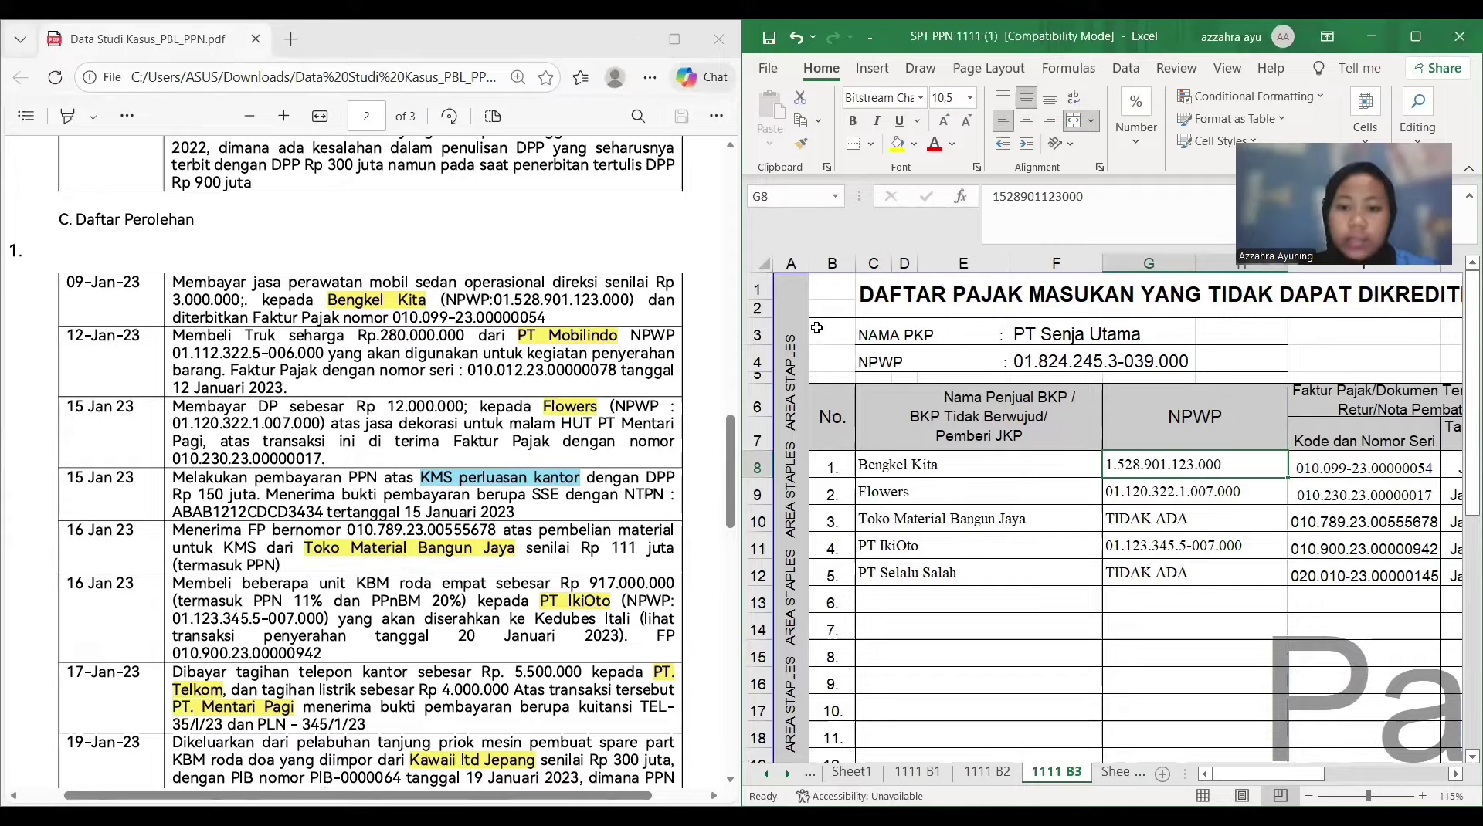
{"action": "left_click", "coordinate": [892, 490]}
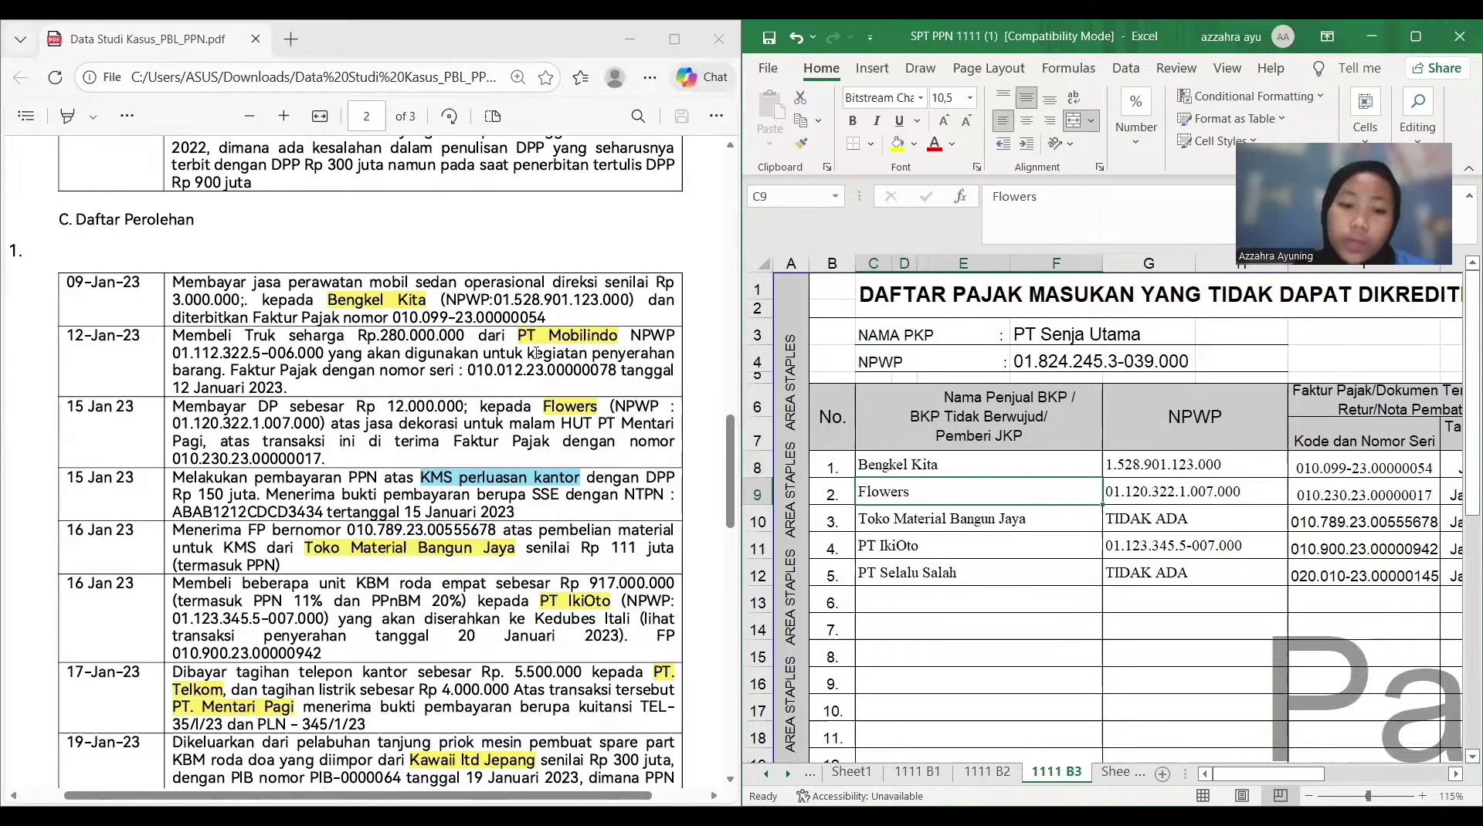
{"action": "left_click", "coordinate": [1150, 509]}
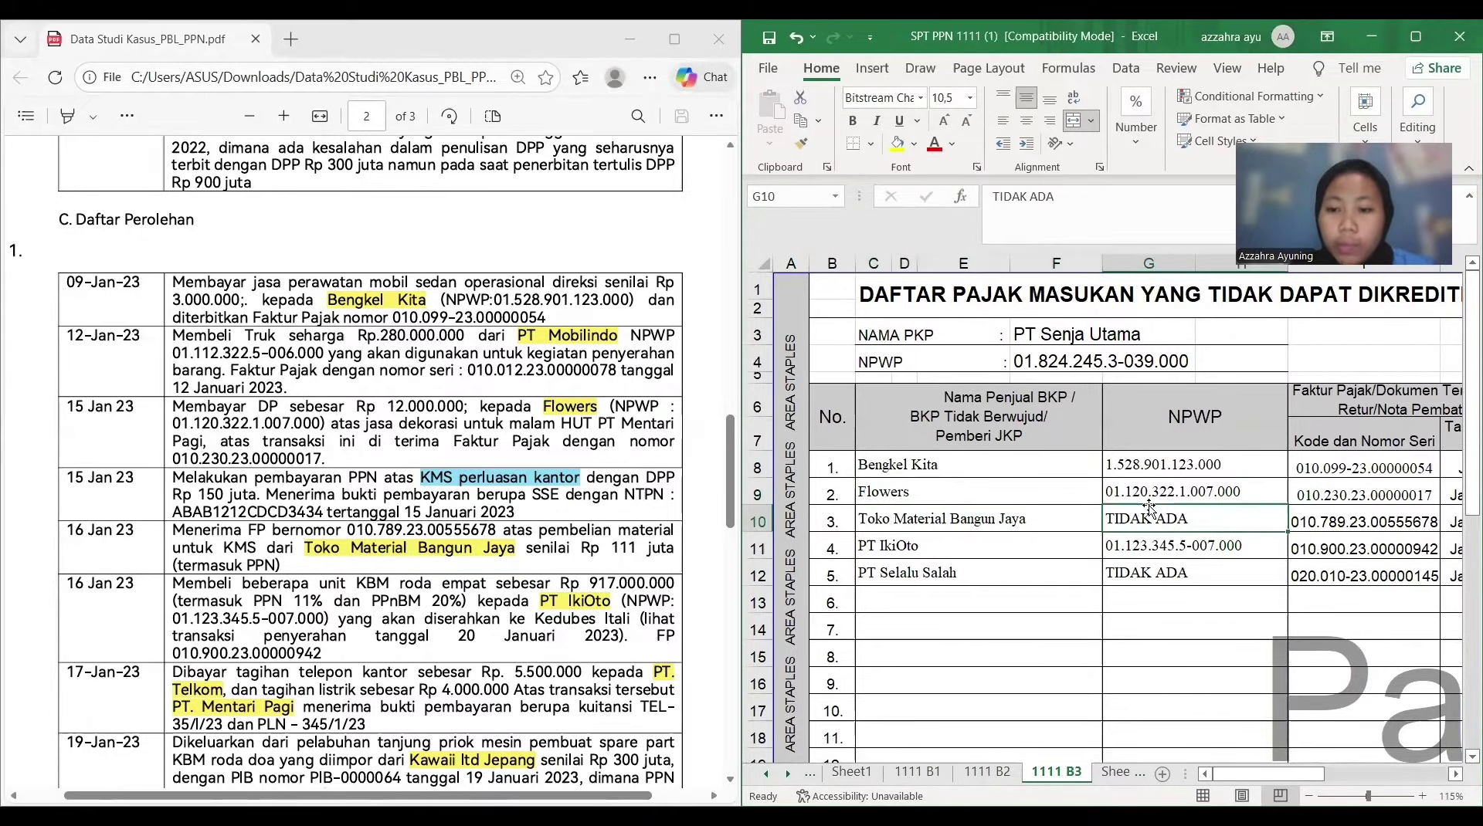
{"action": "scroll", "coordinate": [1150, 510], "scroll_direction": "right", "scroll_amount": 3}
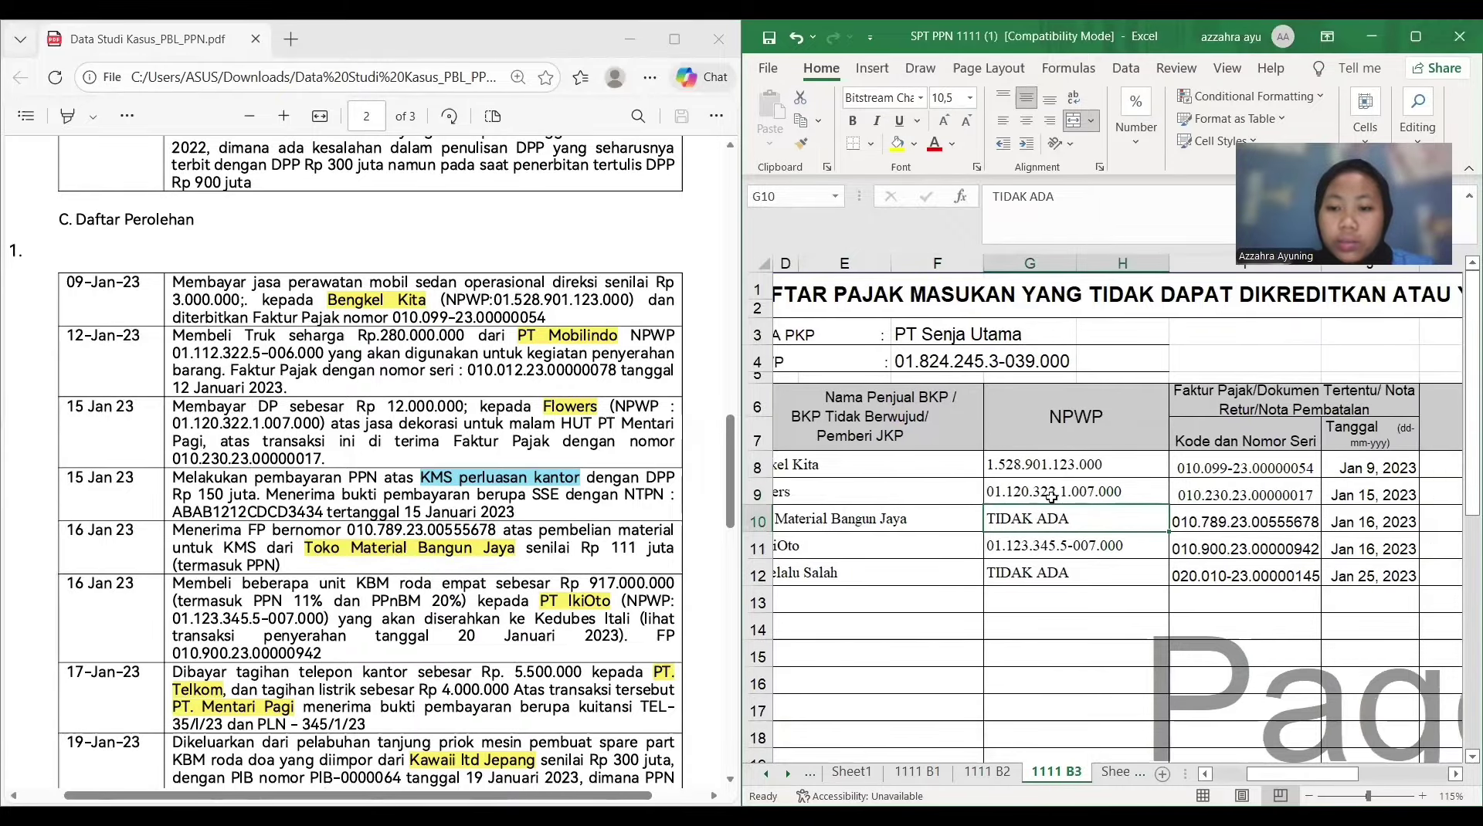
{"action": "left_click", "coordinate": [1058, 494]}
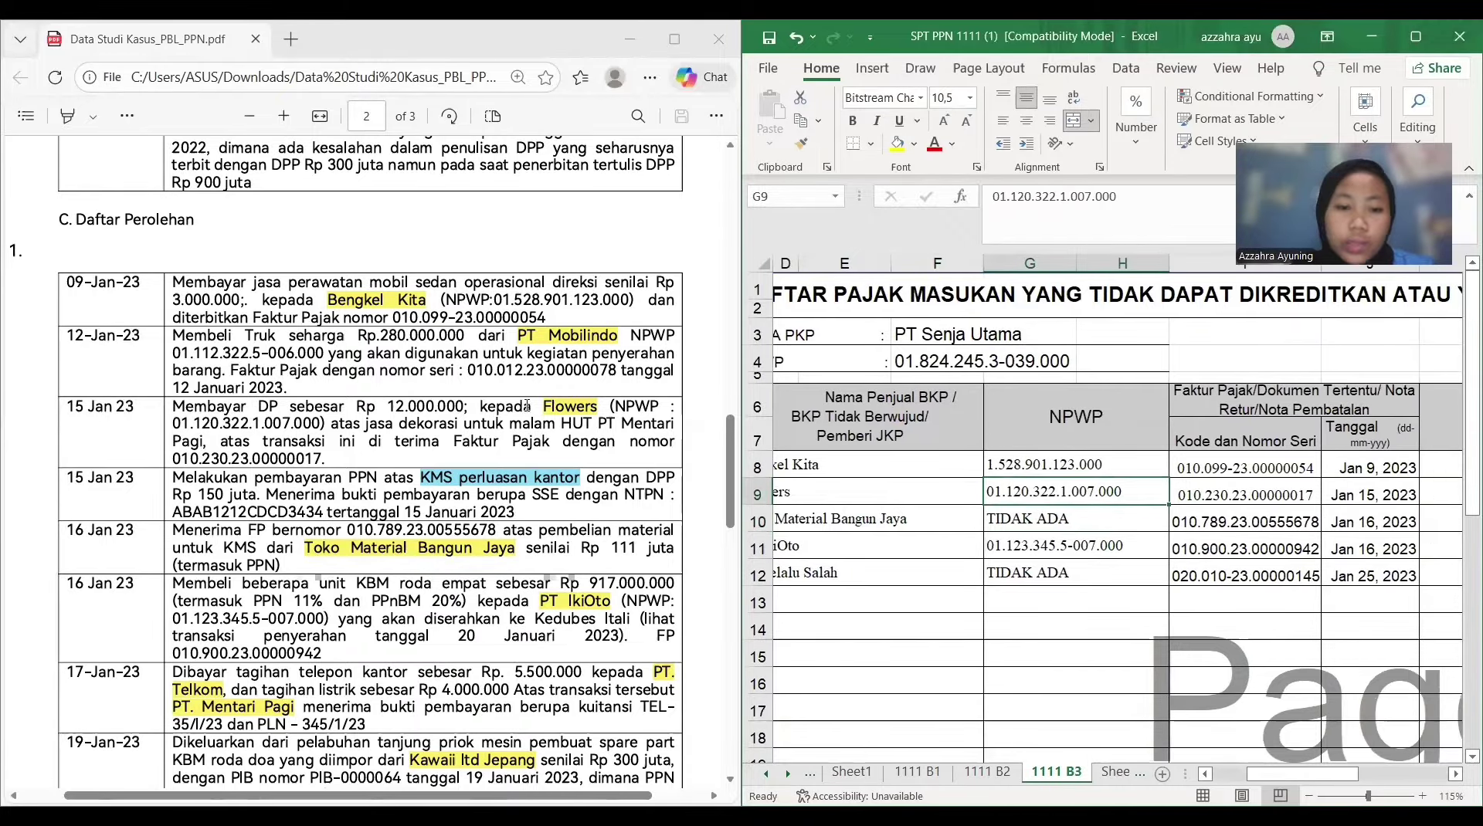
Review the Flowers row's invoice number and date, DPP, PPN and PPnBM
{"action": "left_click", "coordinate": [1190, 512]}
{"action": "scroll", "coordinate": [1190, 512], "scroll_direction": "right", "scroll_amount": 5}
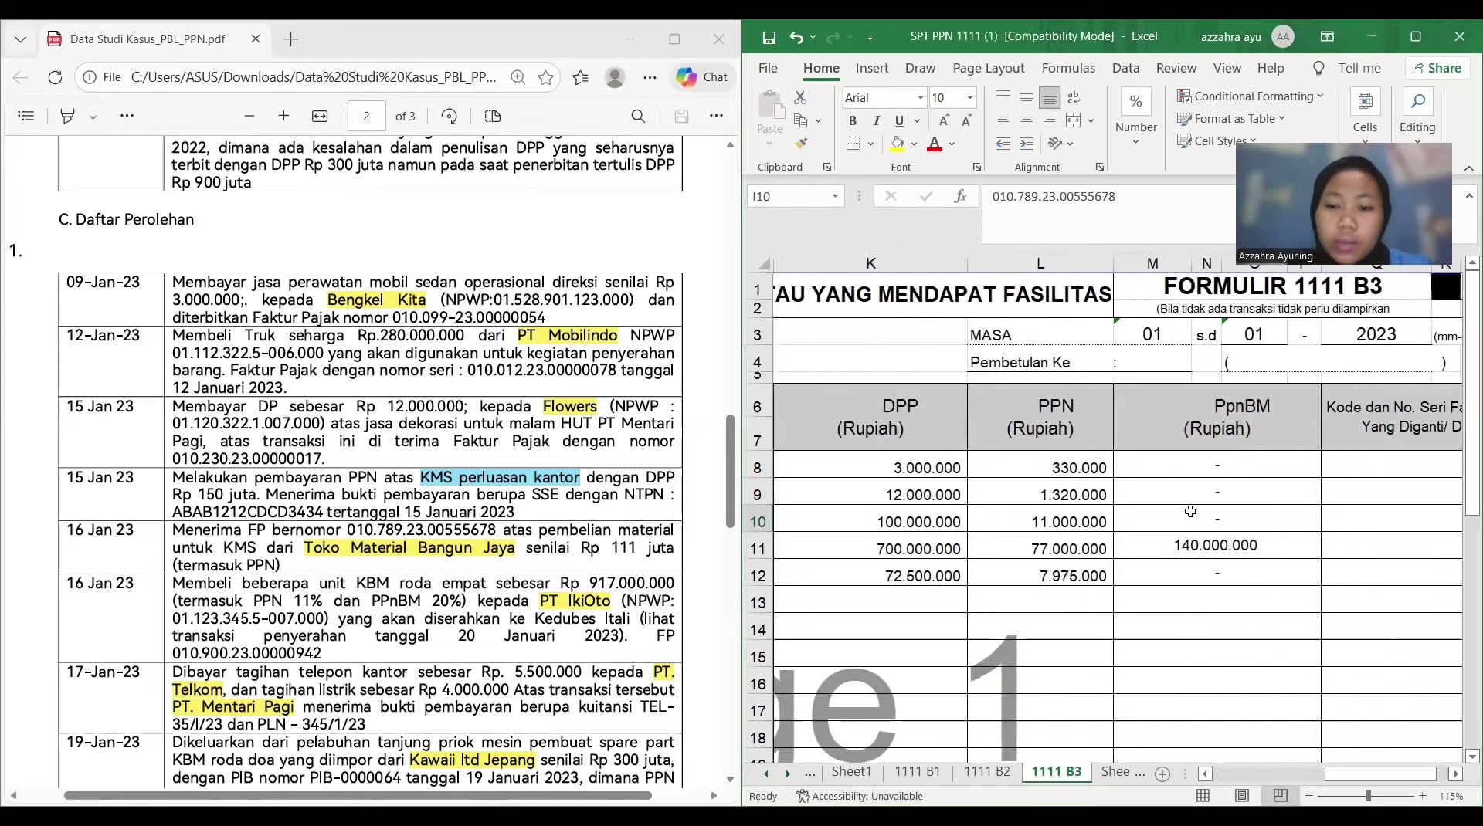
{"action": "scroll", "coordinate": [1190, 512], "scroll_direction": "down", "scroll_amount": 2, "text": "ctrl"}
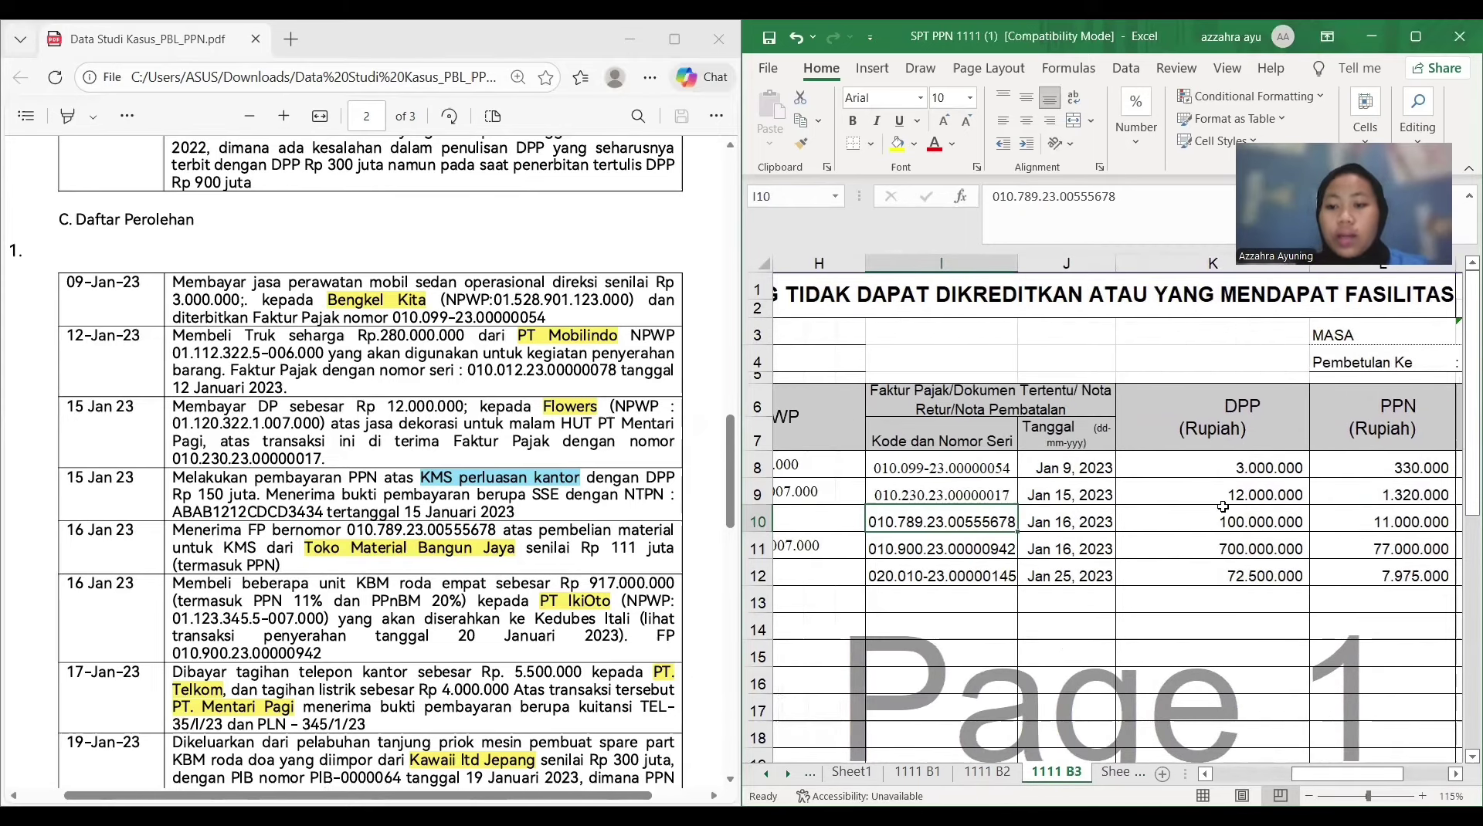
{"action": "scroll", "coordinate": [1223, 507], "scroll_direction": "down", "scroll_amount": 3, "text": "ctrl"}
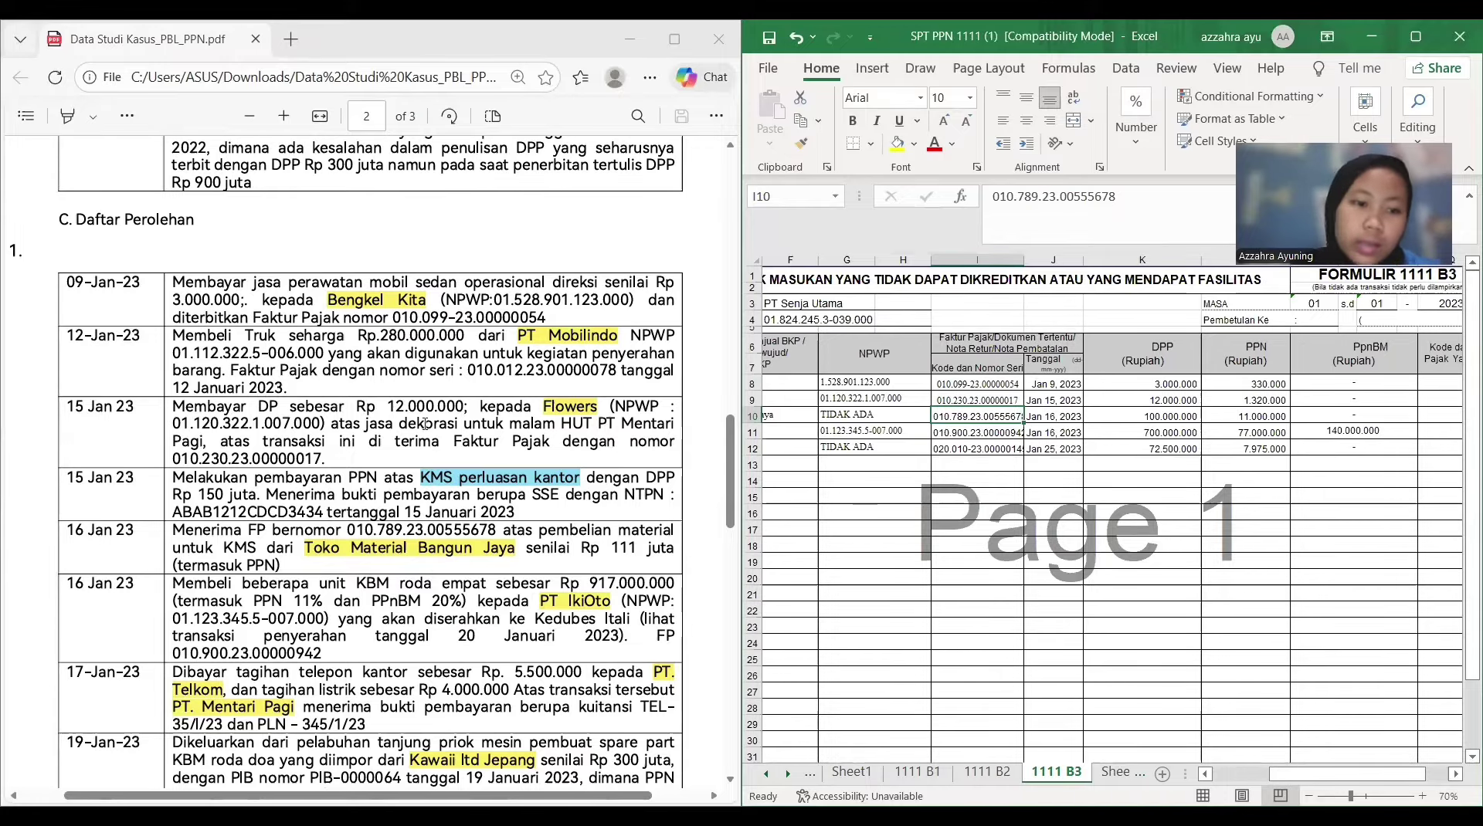
Find section III, PPN Terutang atas Kegiatan Membangun Sendiri, on sheet Form 1111 for the 15 Jan 23 KMS transaction
{"action": "scroll", "coordinate": [193, 467], "scroll_direction": "down", "scroll_amount": 1}
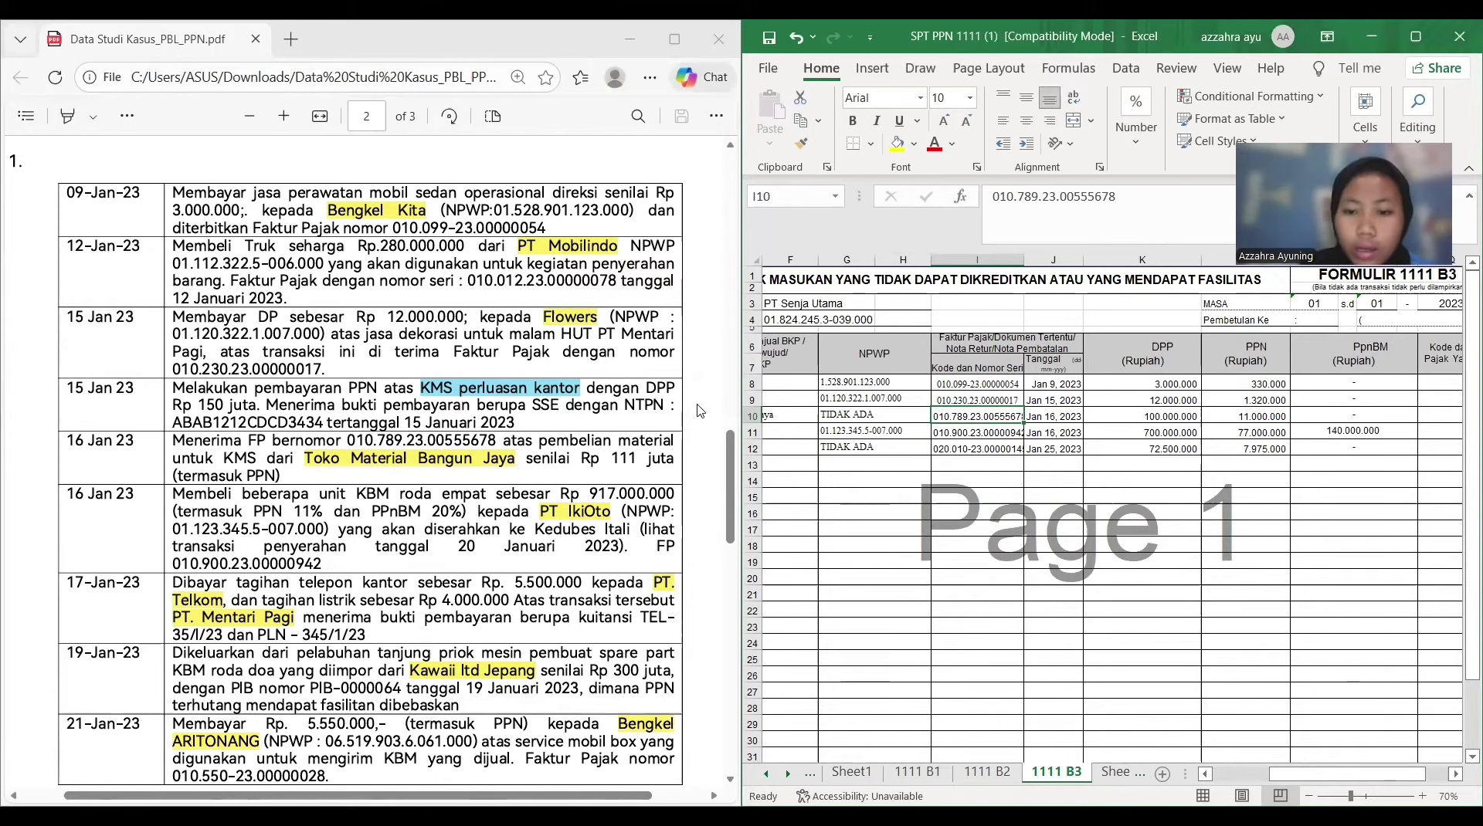
{"action": "scroll", "coordinate": [926, 457], "scroll_direction": "left", "scroll_amount": 3}
{"action": "left_click", "coordinate": [811, 777]}
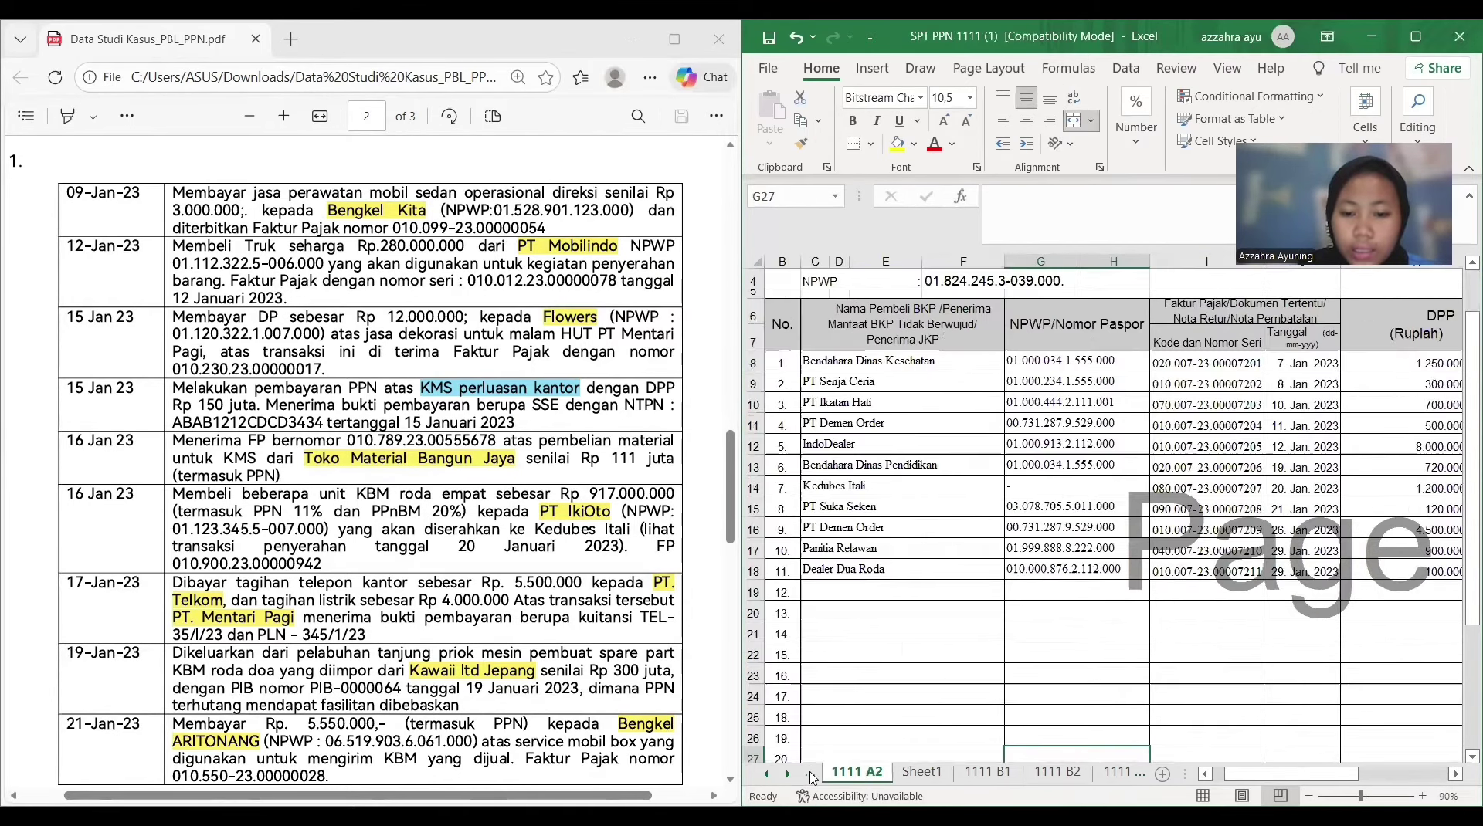
{"action": "left_click", "coordinate": [811, 776]}
{"action": "left_click", "coordinate": [811, 776]}
{"action": "left_click", "coordinate": [811, 776]}
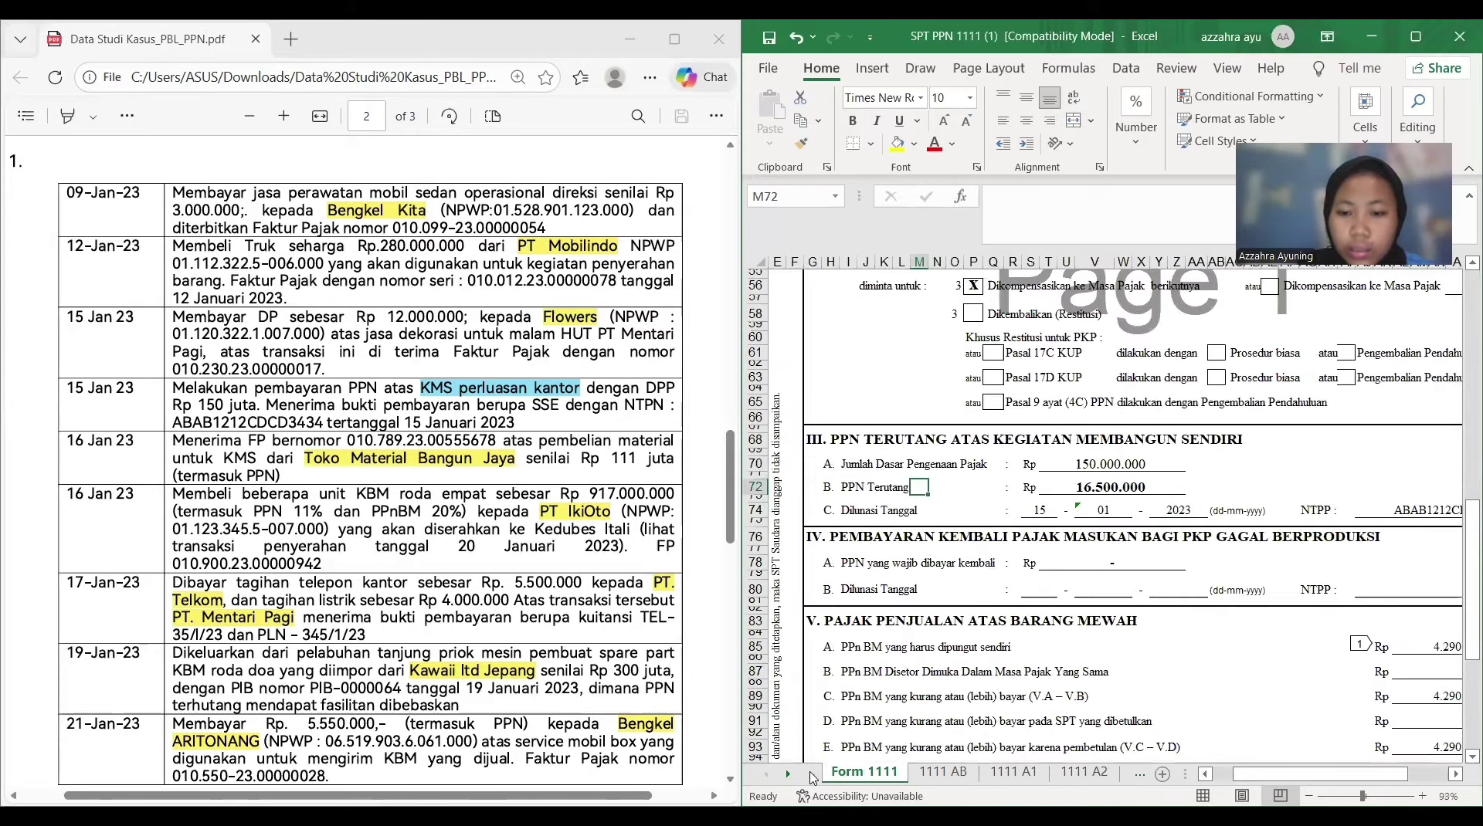
{"action": "scroll", "coordinate": [812, 483], "scroll_direction": "up", "scroll_amount": 1}
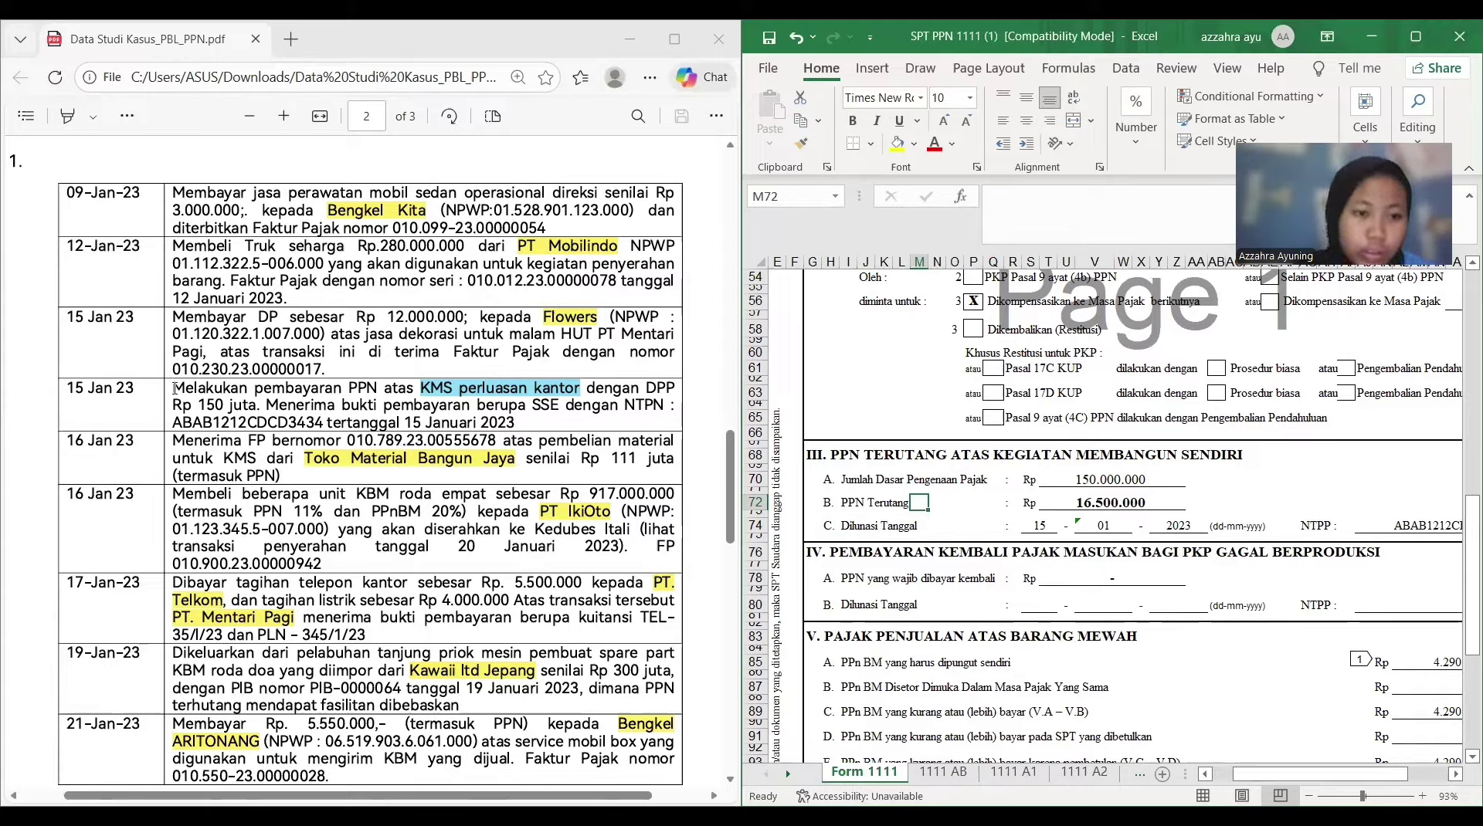
Mark the 15 Jan 23 KMS perluasan kantor transaction and read note 3 on the office expansion costs on page 3
{"action": "left_click_drag", "start_coordinate": [175, 388], "coordinate": [506, 423]}
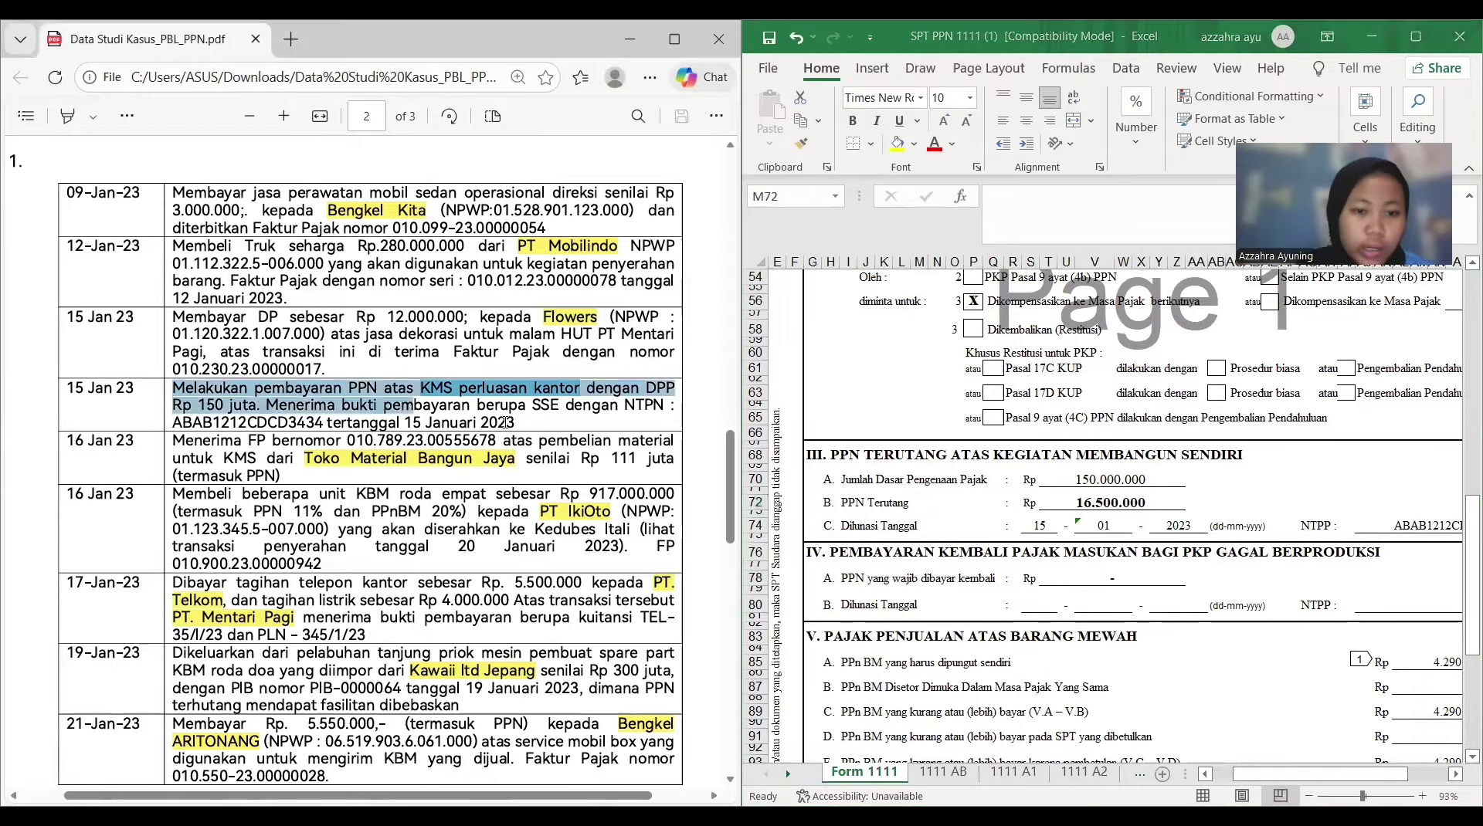
{"action": "left_click", "coordinate": [538, 488]}
{"action": "scroll", "coordinate": [496, 510], "scroll_direction": "down", "scroll_amount": 10}
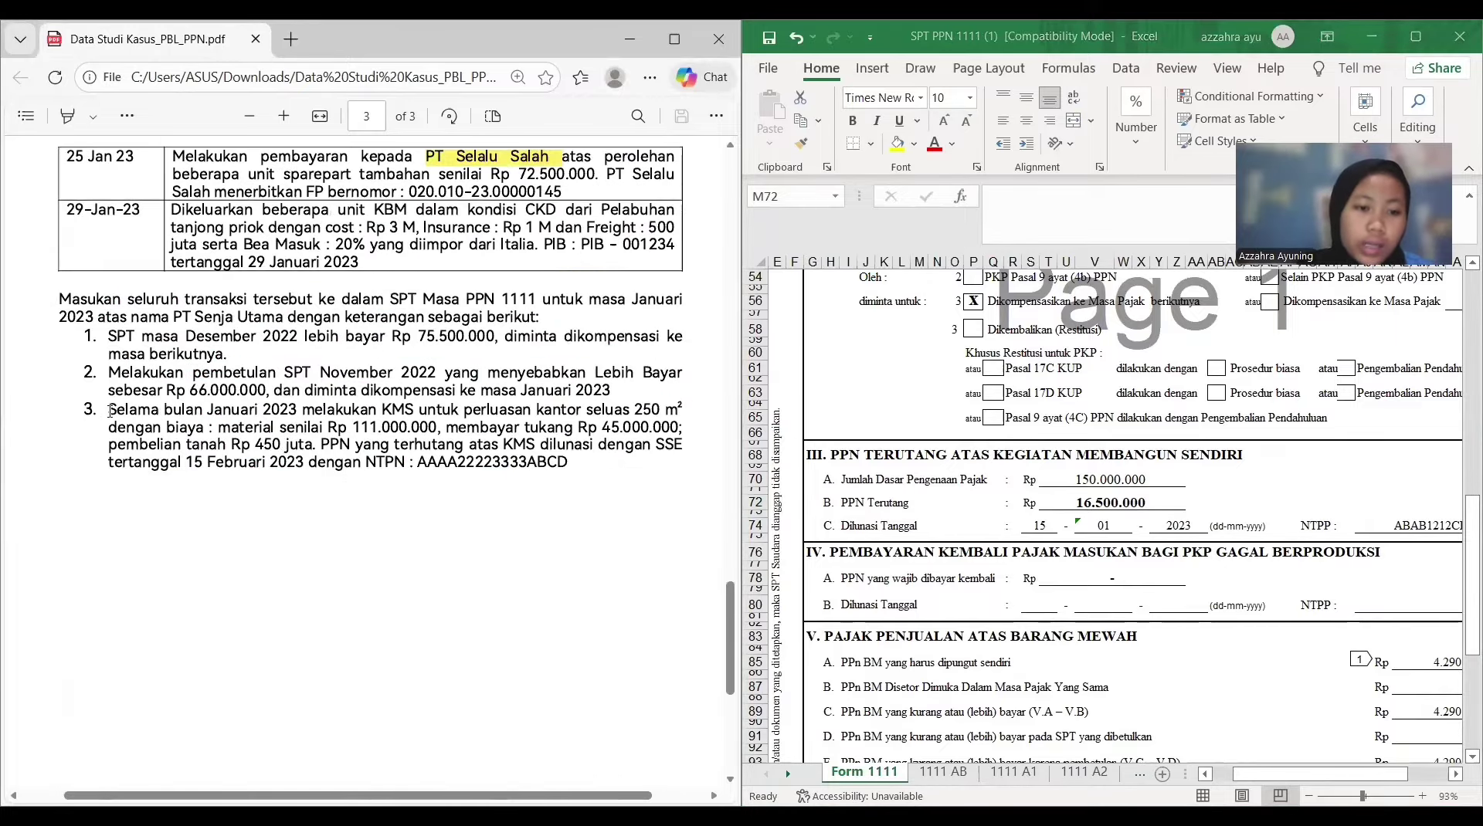
{"action": "left_click_drag", "start_coordinate": [110, 411], "coordinate": [567, 468]}
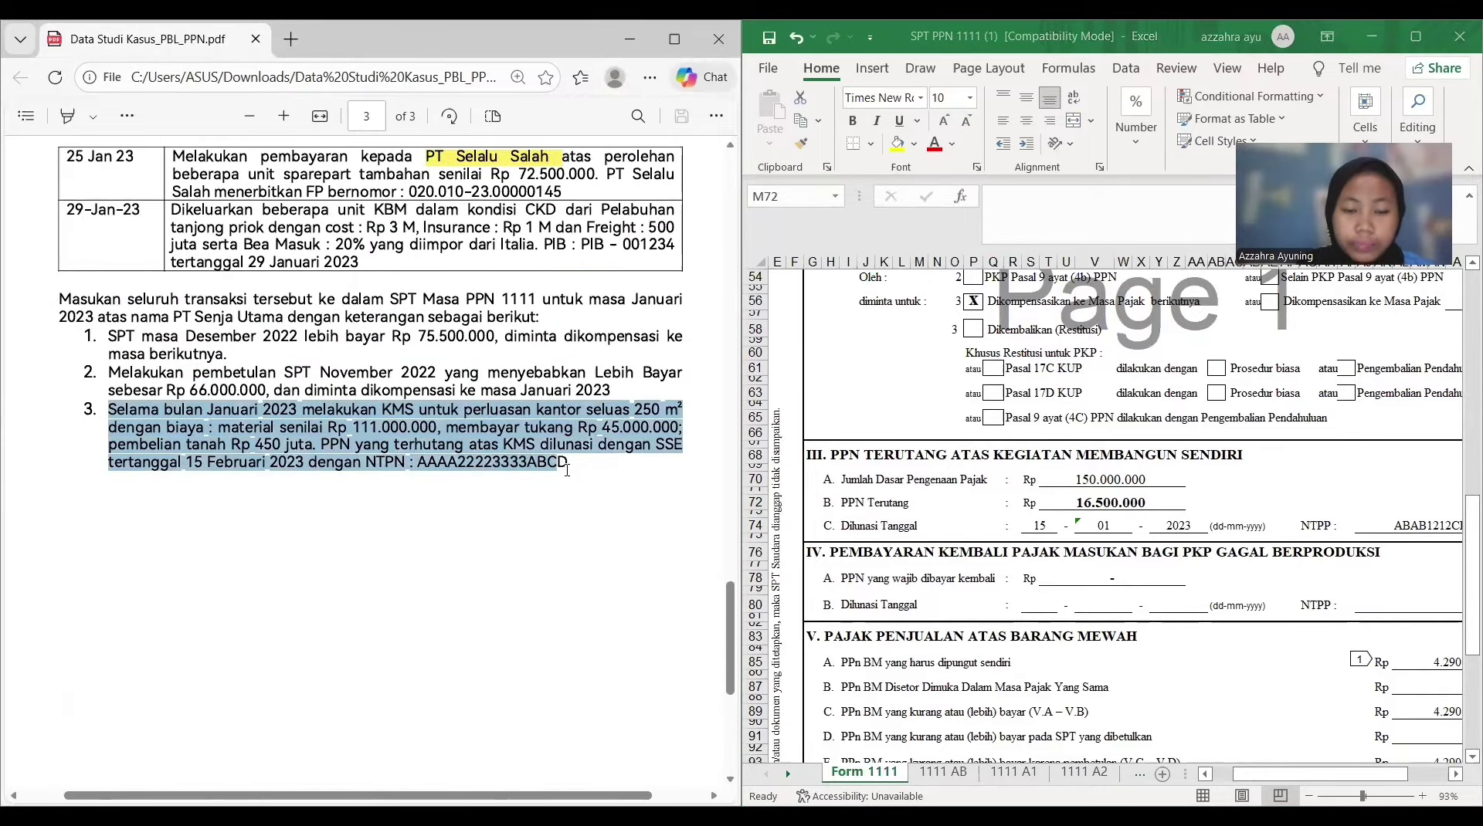
{"action": "scroll", "coordinate": [420, 370], "scroll_direction": "up", "scroll_amount": 10}
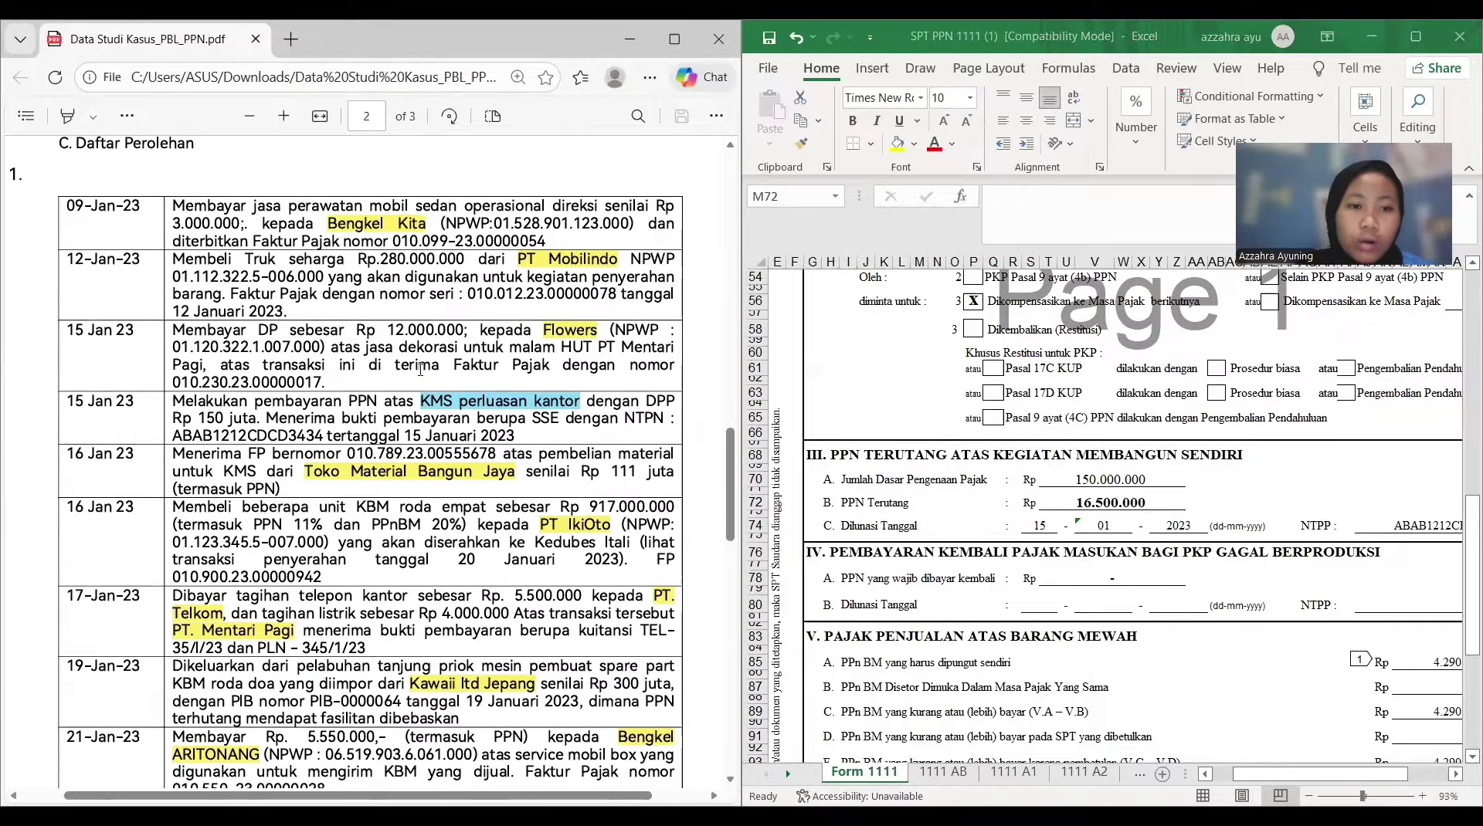
{"action": "scroll", "coordinate": [420, 370], "scroll_direction": "up", "scroll_amount": 1}
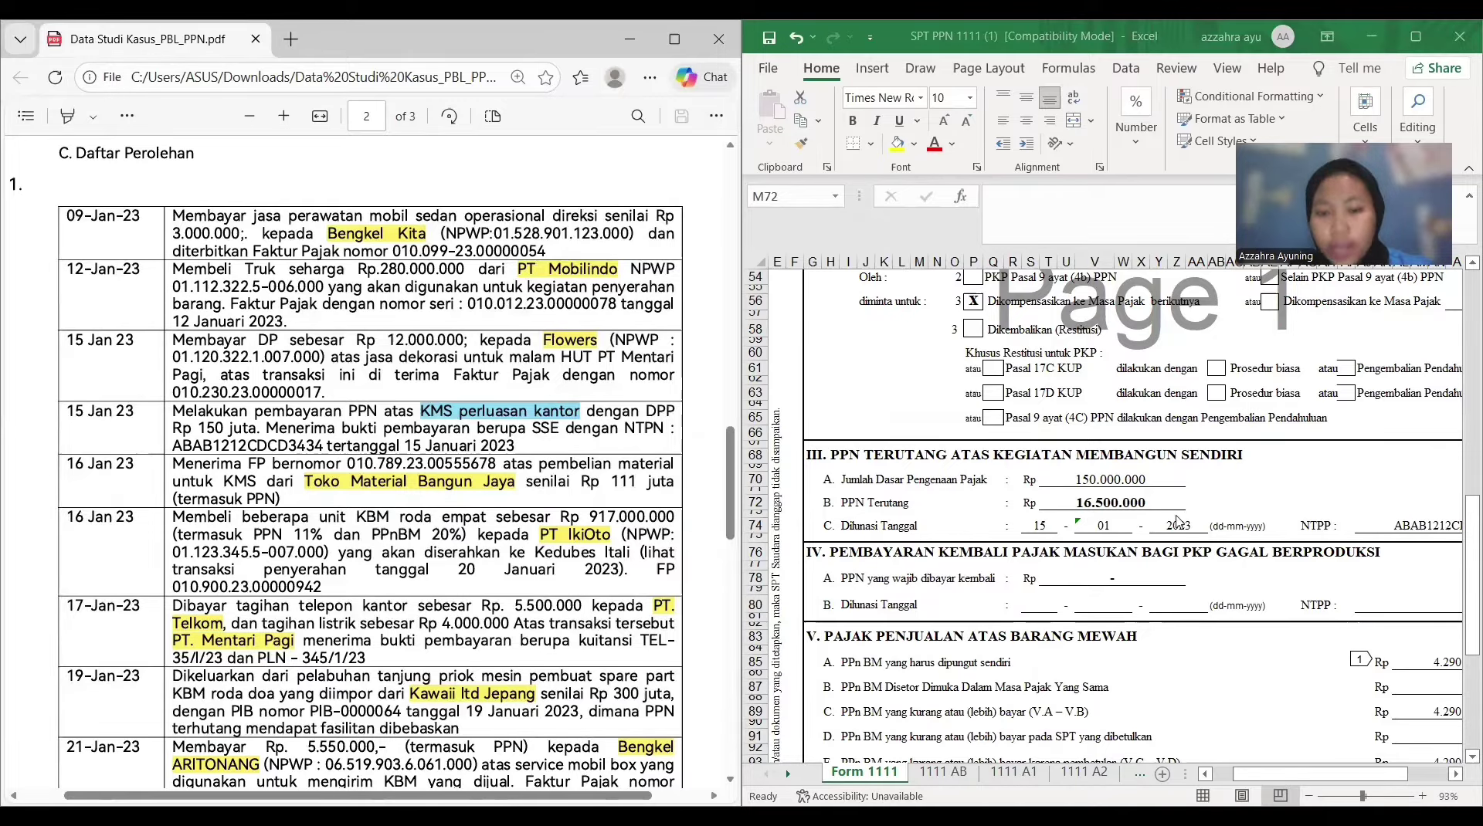
Mark the 15 Januari 2023 payment date in the KMS transaction and check the Dilunasi Tanggal and NTPP fields of section III
{"action": "left_click_drag", "start_coordinate": [398, 447], "coordinate": [525, 449]}
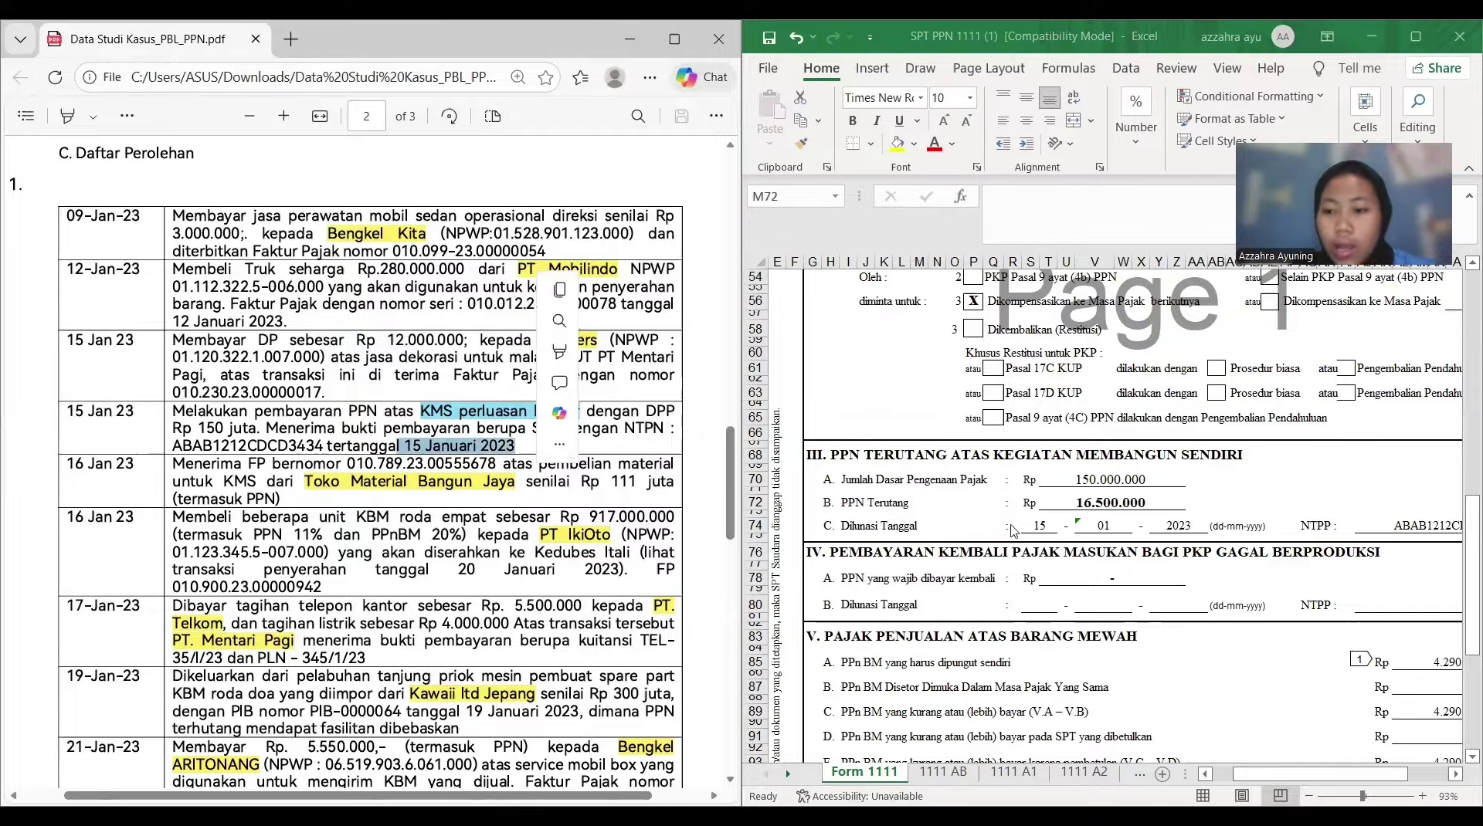
{"action": "left_click", "coordinate": [1160, 556]}
{"action": "scroll", "coordinate": [1161, 556], "scroll_direction": "right", "scroll_amount": 1}
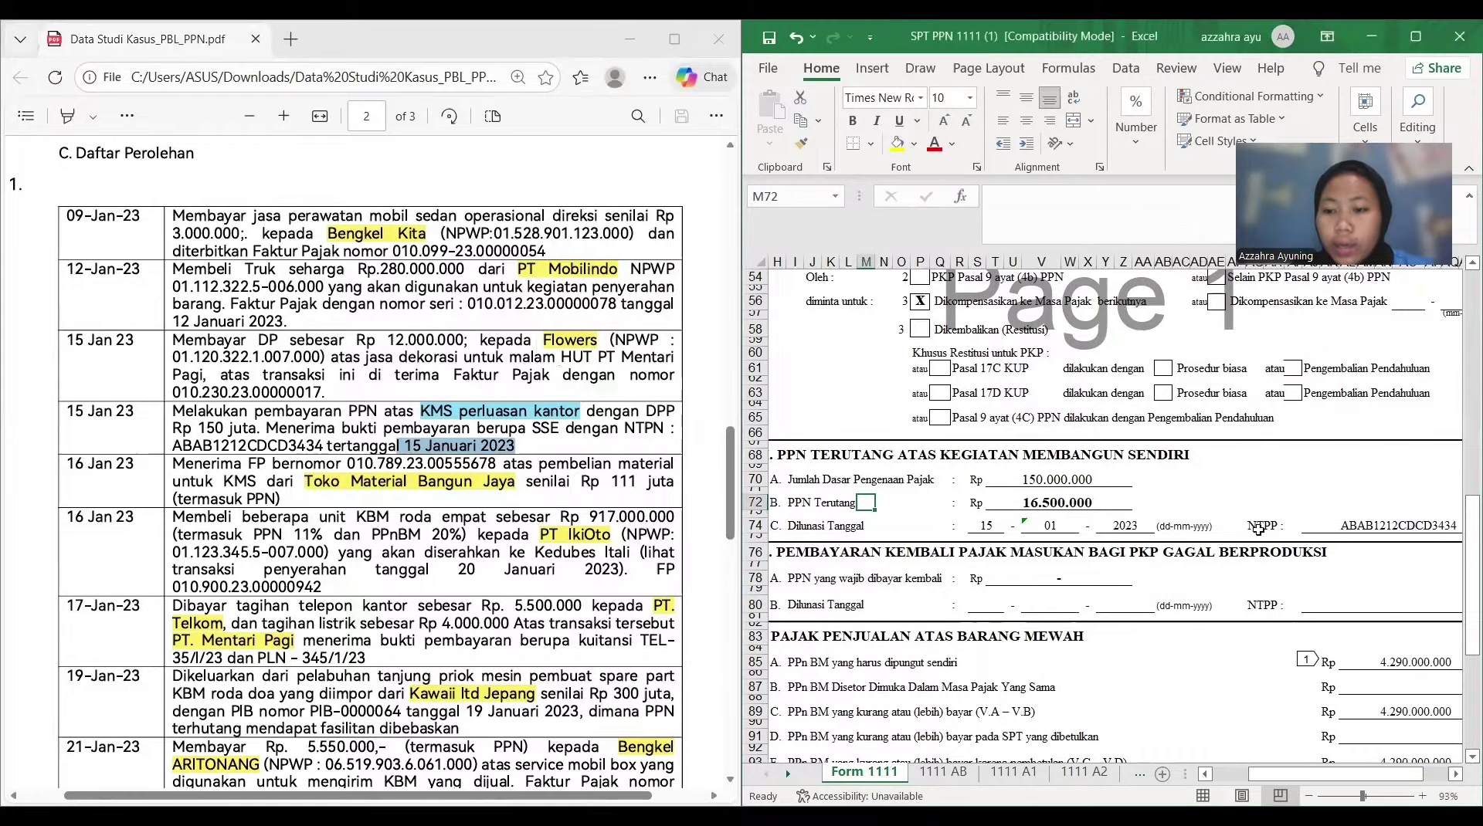
{"action": "left_click", "coordinate": [1340, 523]}
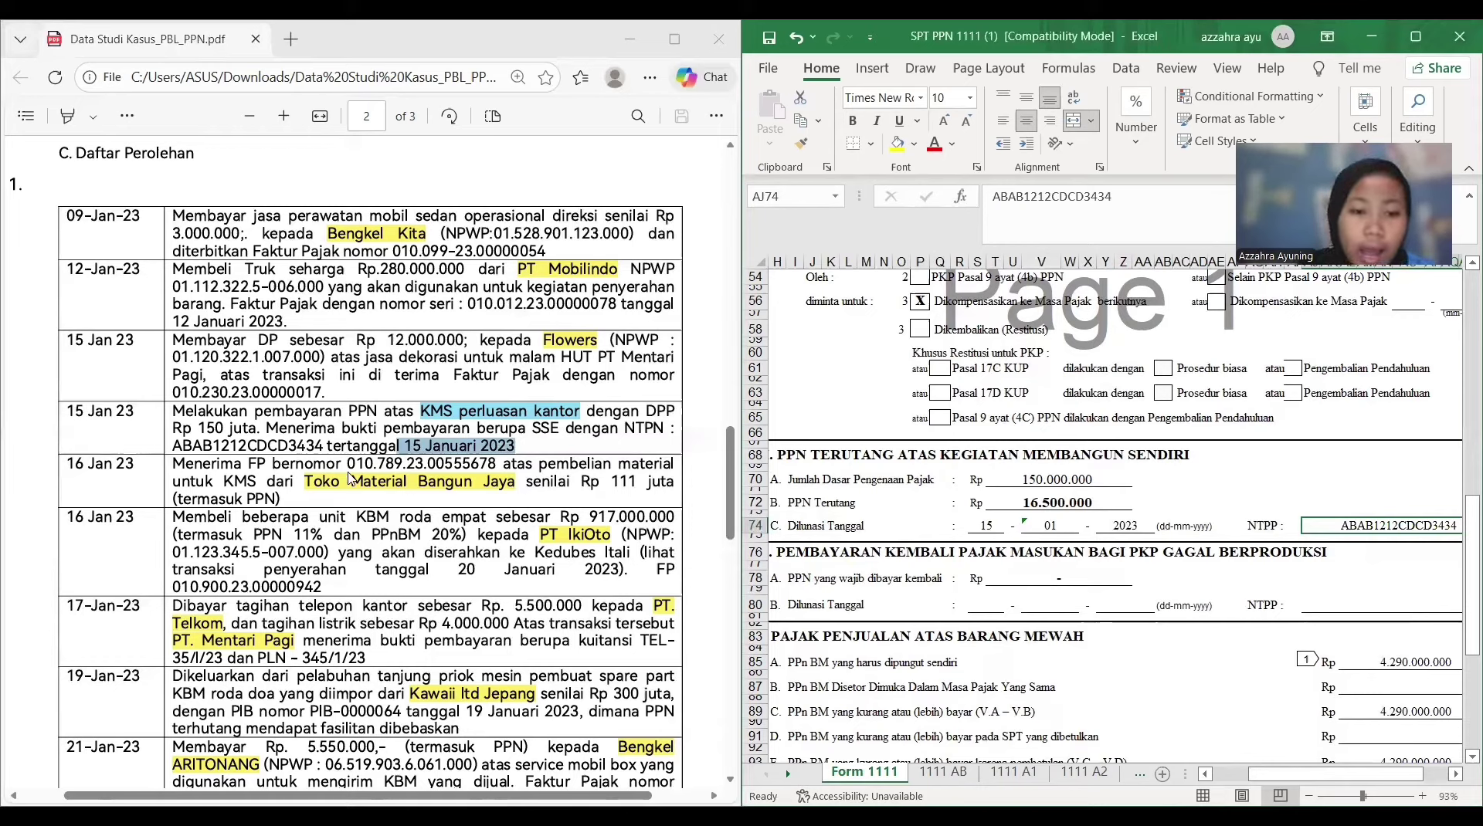
Mark the 16 Jan 23 Toko Material Bangun Jaya purchase in the case study and bring up sheet 1111 B3
{"action": "left_click_drag", "start_coordinate": [451, 483], "coordinate": [564, 514]}
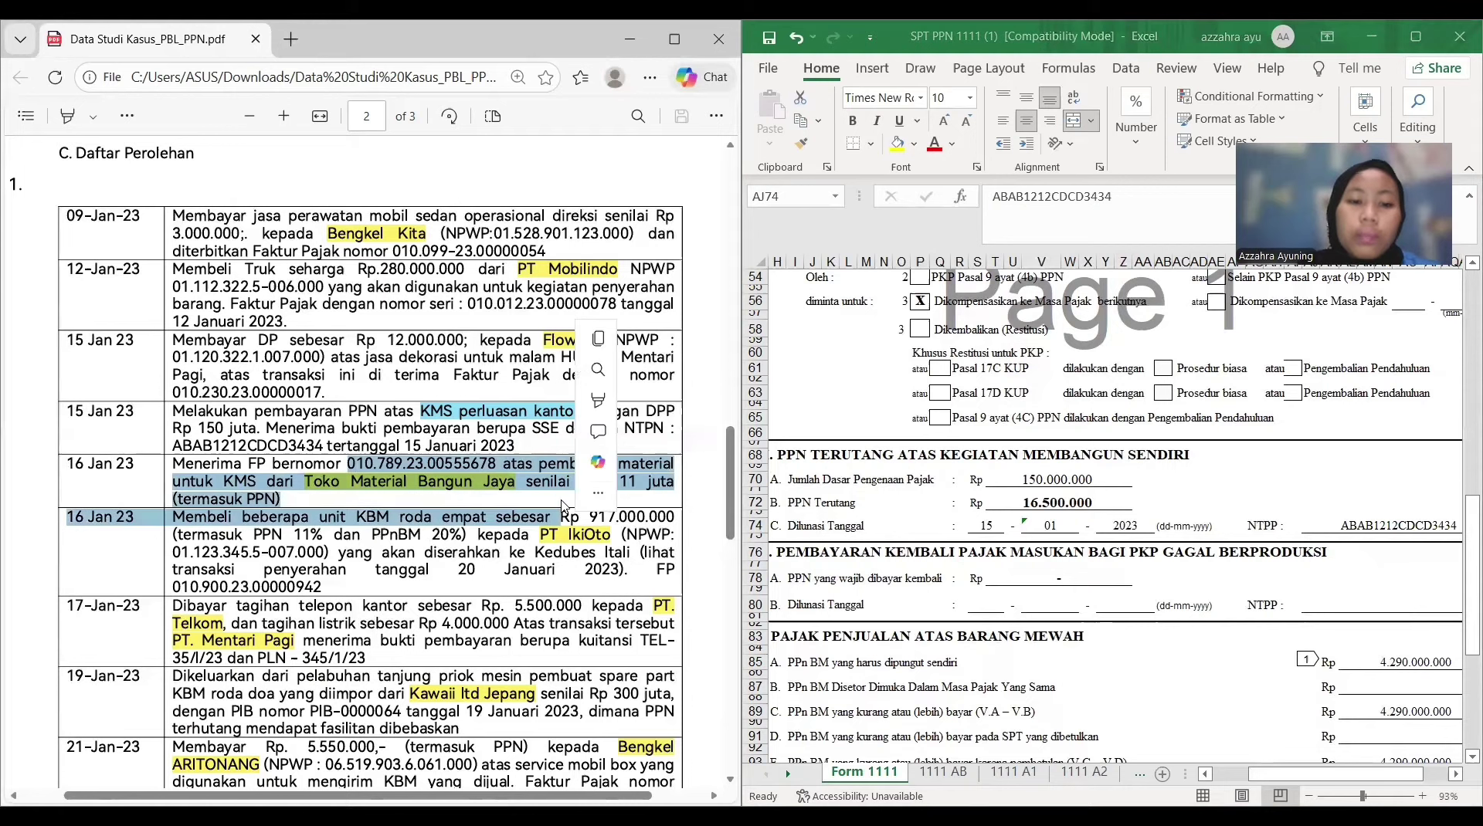
{"action": "left_click", "coordinate": [482, 500]}
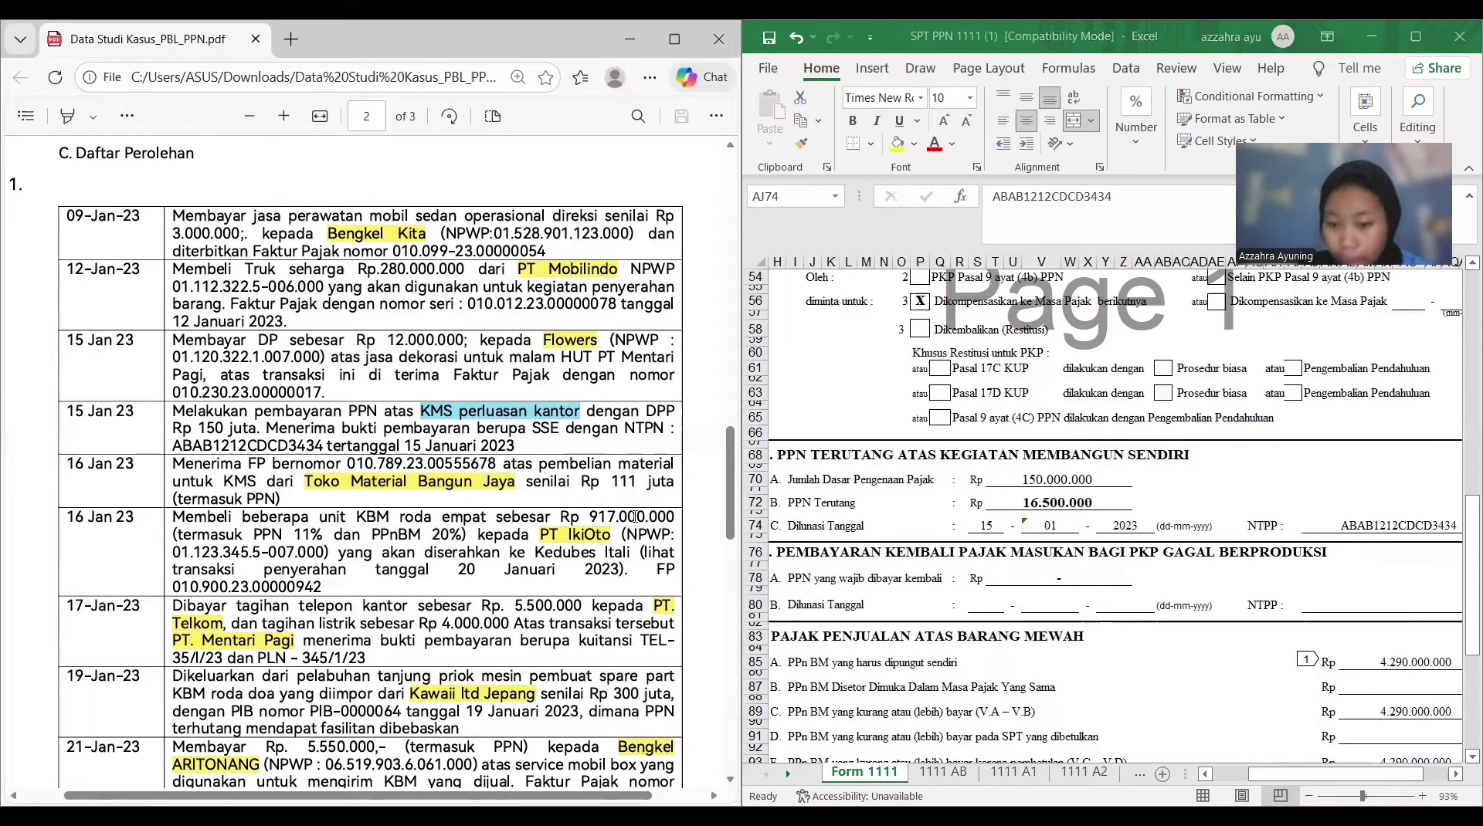
{"action": "left_click", "coordinate": [1140, 774]}
{"action": "left_click", "coordinate": [1140, 773]}
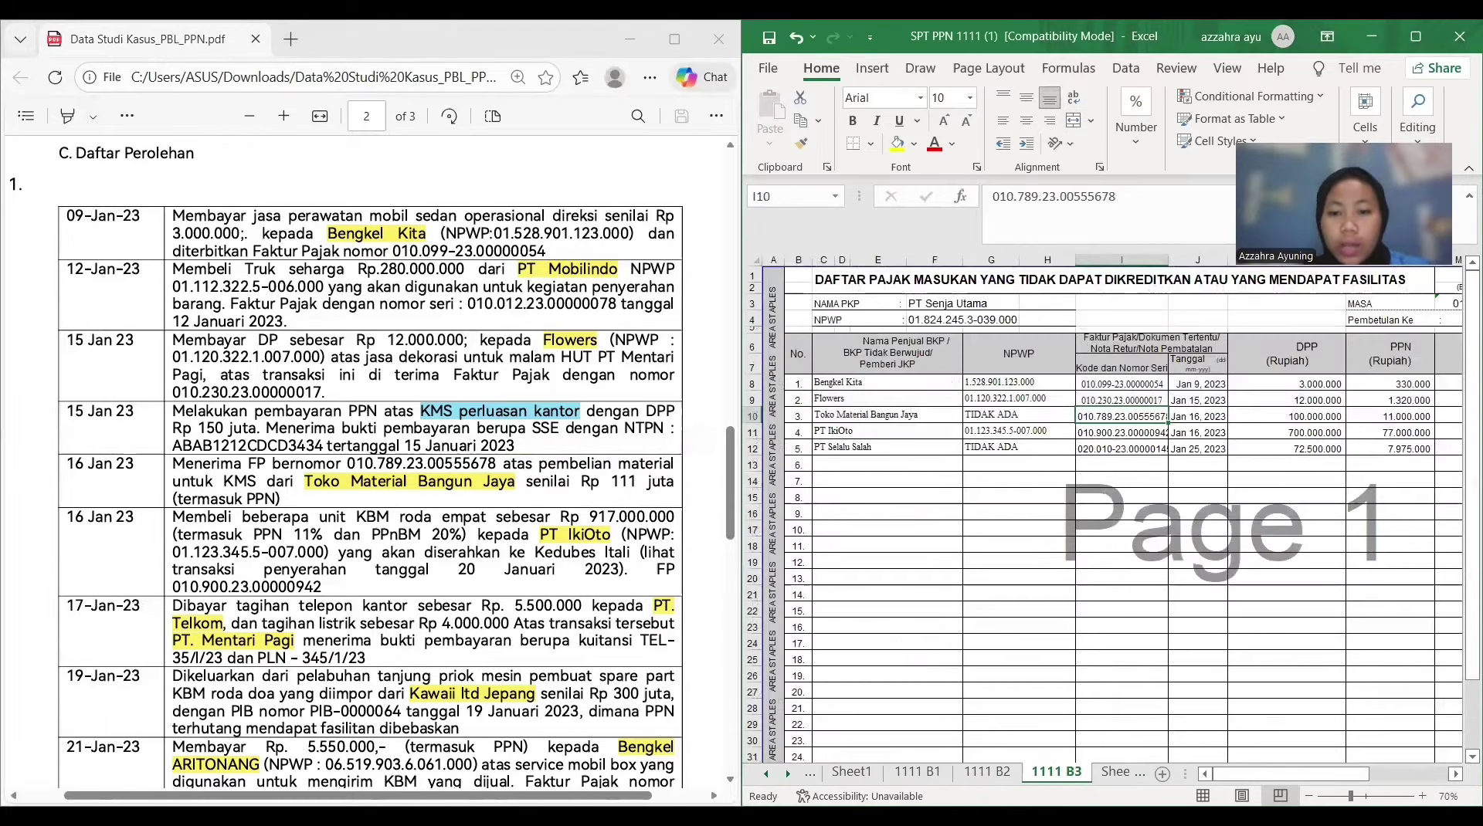
{"action": "scroll", "coordinate": [976, 535], "scroll_direction": "up", "scroll_amount": 2, "text": "ctrl"}
{"action": "scroll", "coordinate": [976, 535], "scroll_direction": "down", "scroll_amount": 1, "text": "ctrl"}
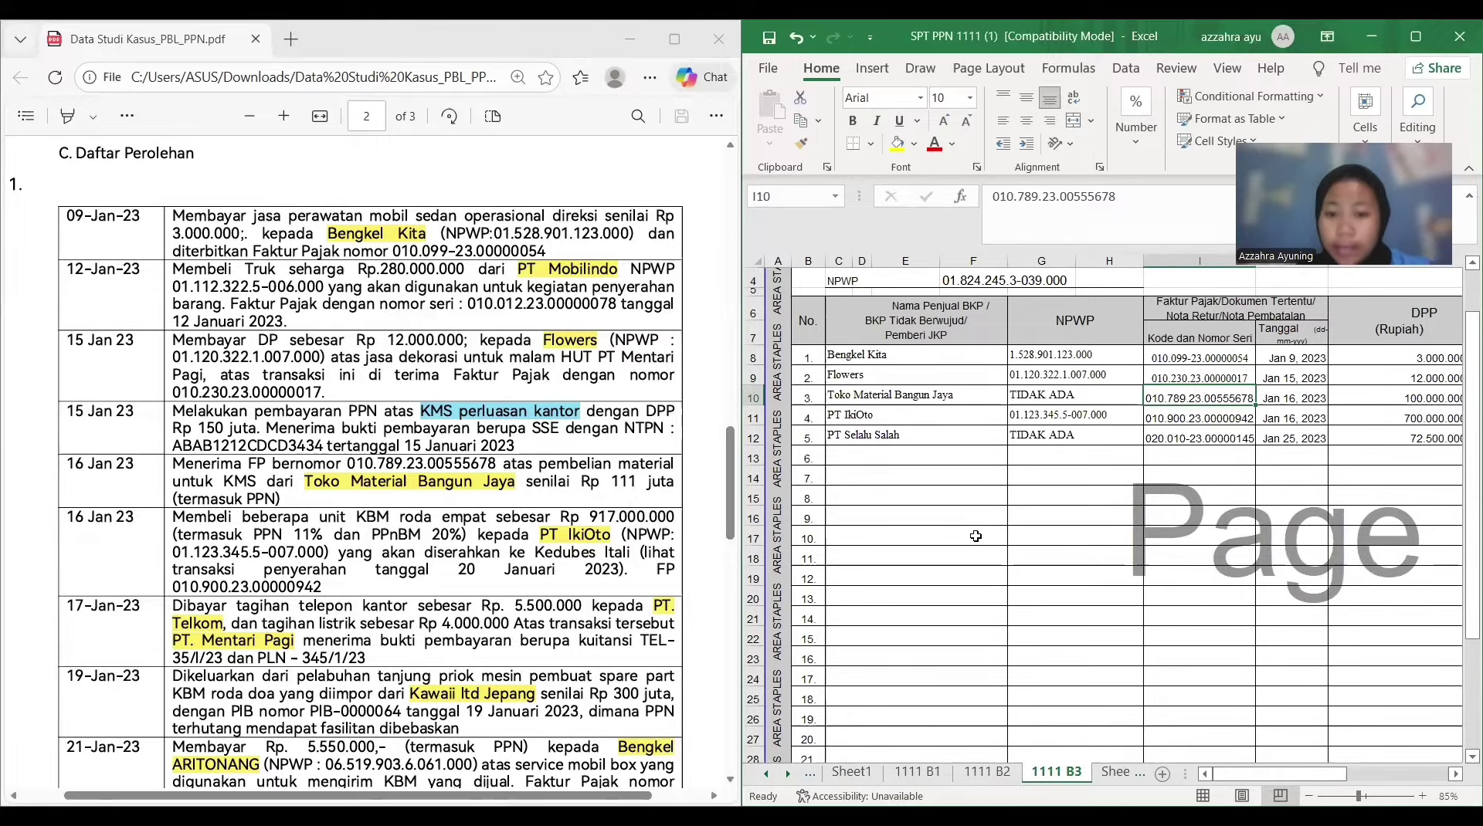
Check the seller name and NPWP entries of the Toko Material Bangun Jaya row
{"action": "scroll", "coordinate": [975, 535], "scroll_direction": "up", "scroll_amount": 1}
{"action": "left_click", "coordinate": [851, 448]}
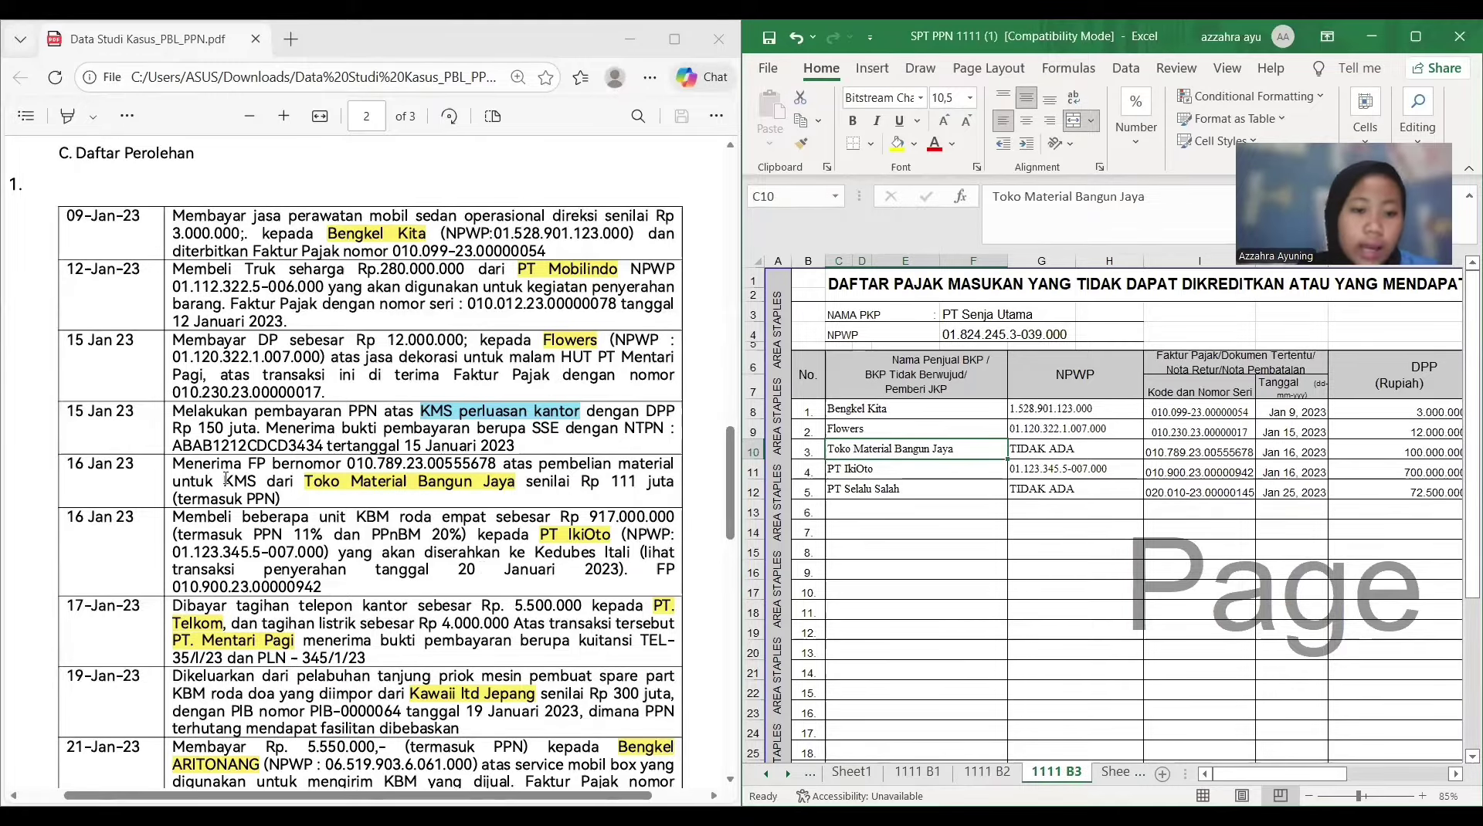
{"action": "left_click", "coordinate": [1029, 451]}
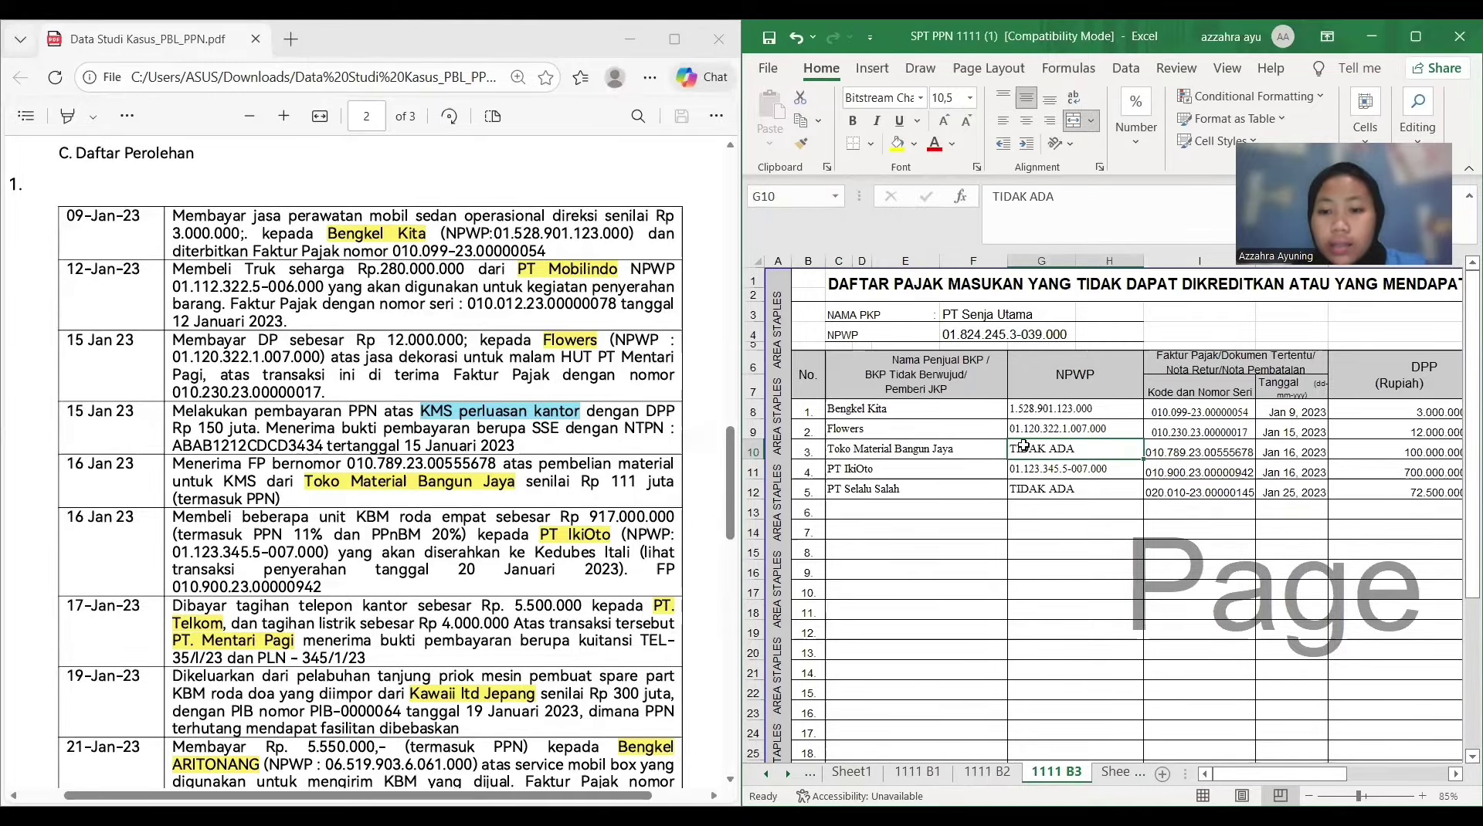
Compare the Toko Material Bangun Jaya row's invoice number with the Faktur Pajak number marked in the case study
{"action": "scroll", "coordinate": [1024, 445], "scroll_direction": "right", "scroll_amount": 2}
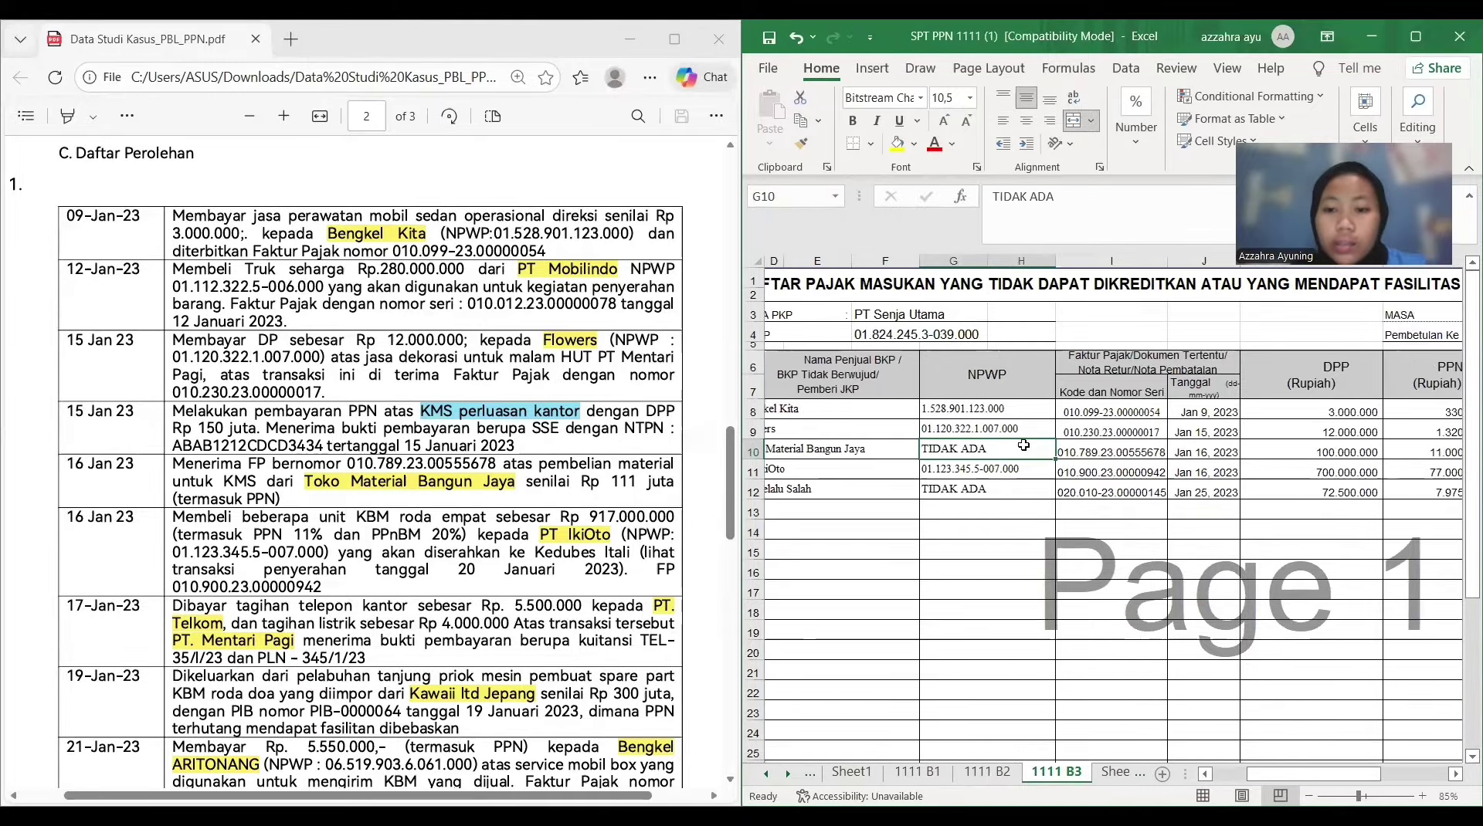
{"action": "left_click", "coordinate": [1070, 449]}
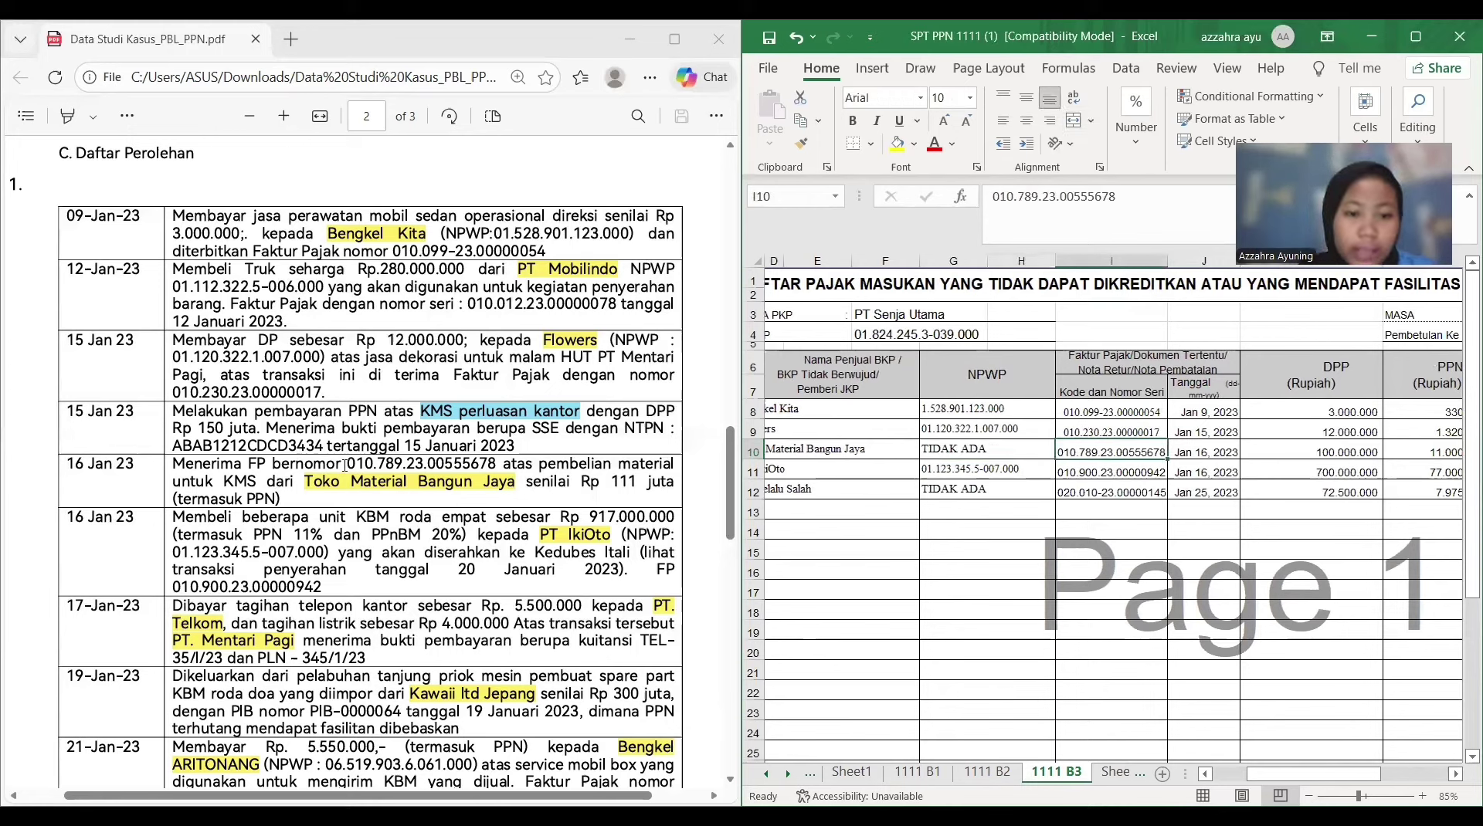
{"action": "left_click_drag", "start_coordinate": [344, 465], "coordinate": [496, 465]}
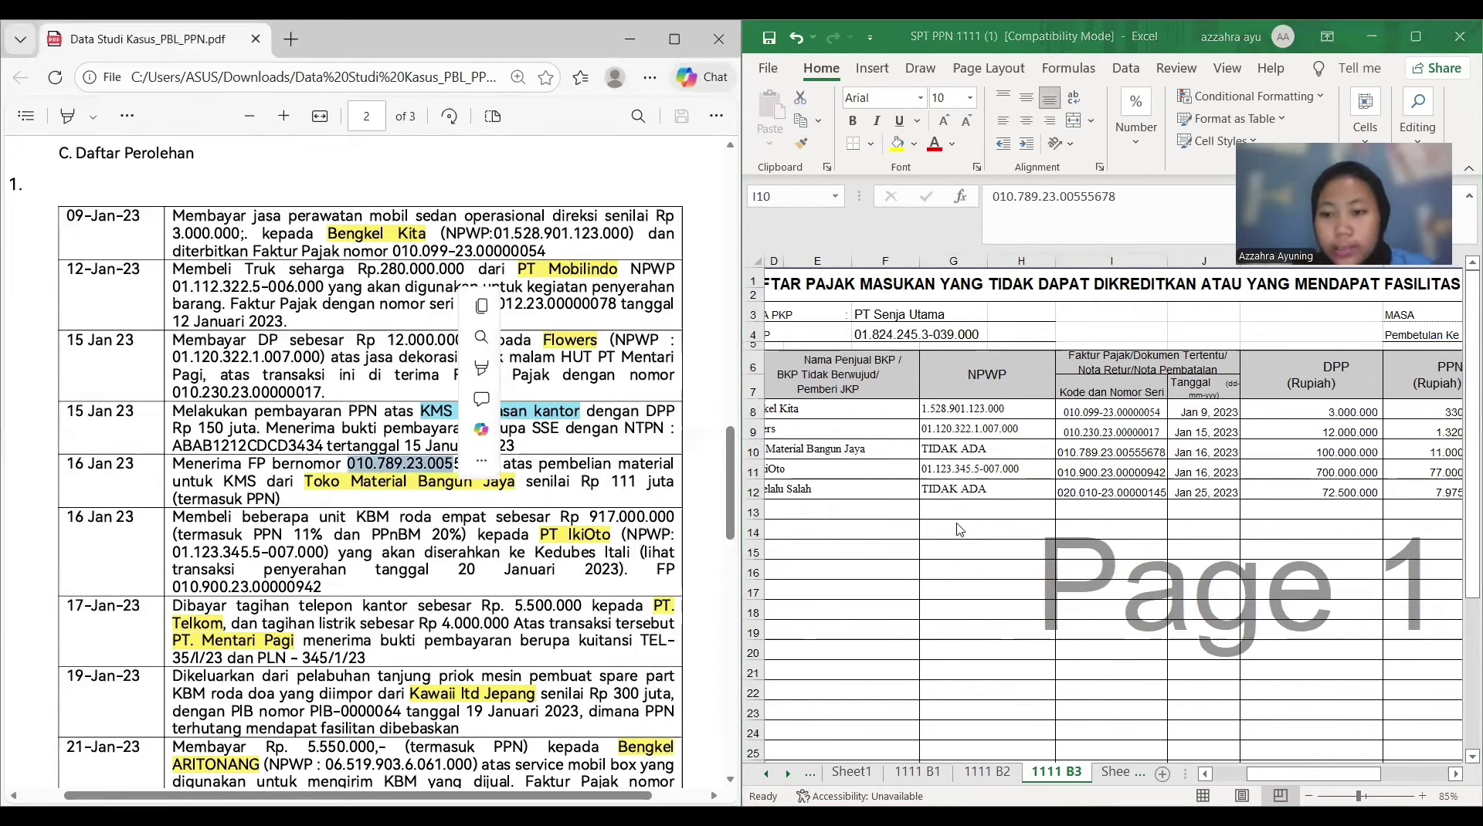
{"action": "left_click", "coordinate": [1162, 450]}
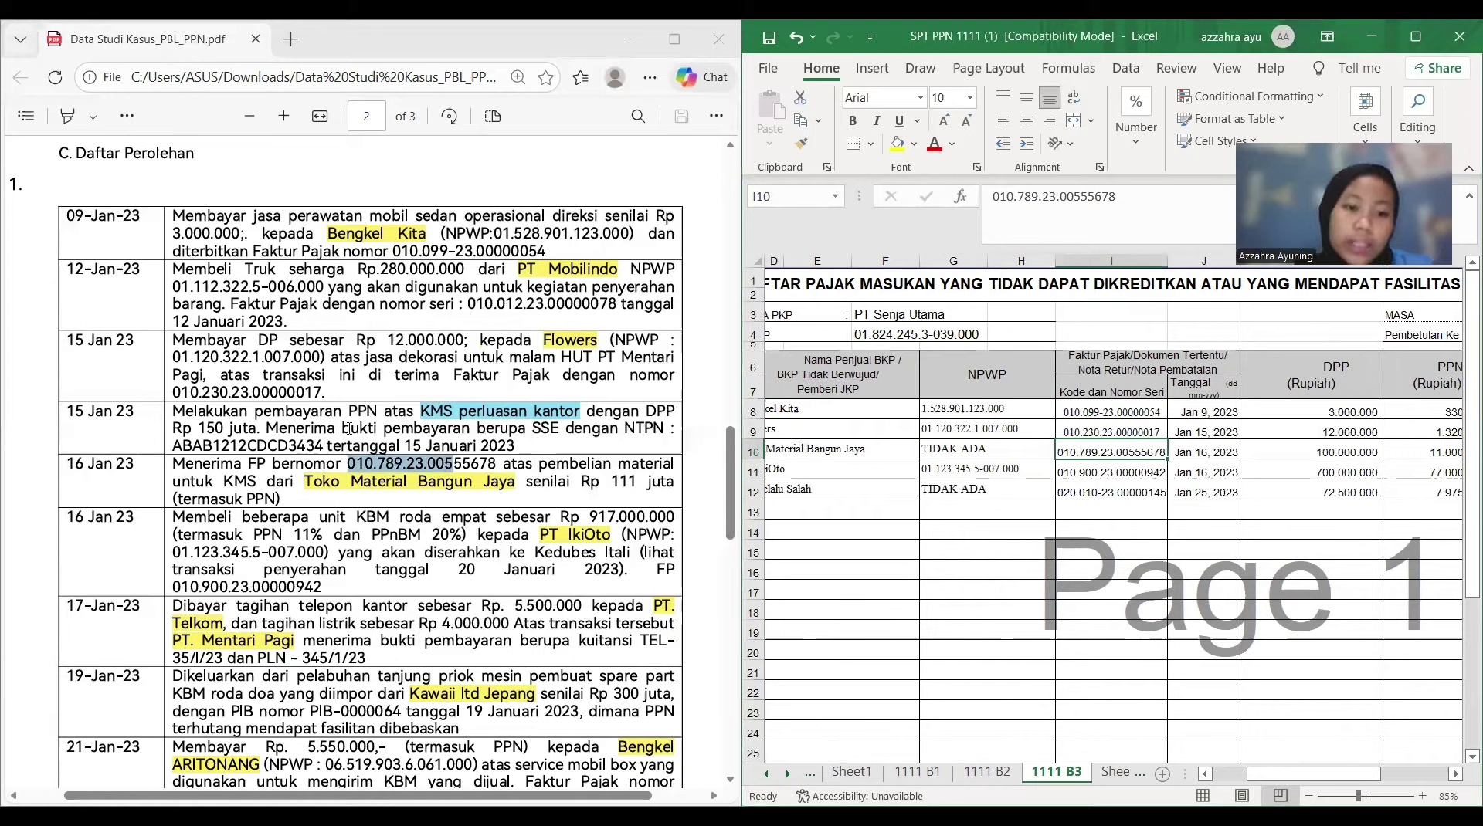
{"action": "scroll", "coordinate": [1258, 464], "scroll_direction": "left", "scroll_amount": 3}
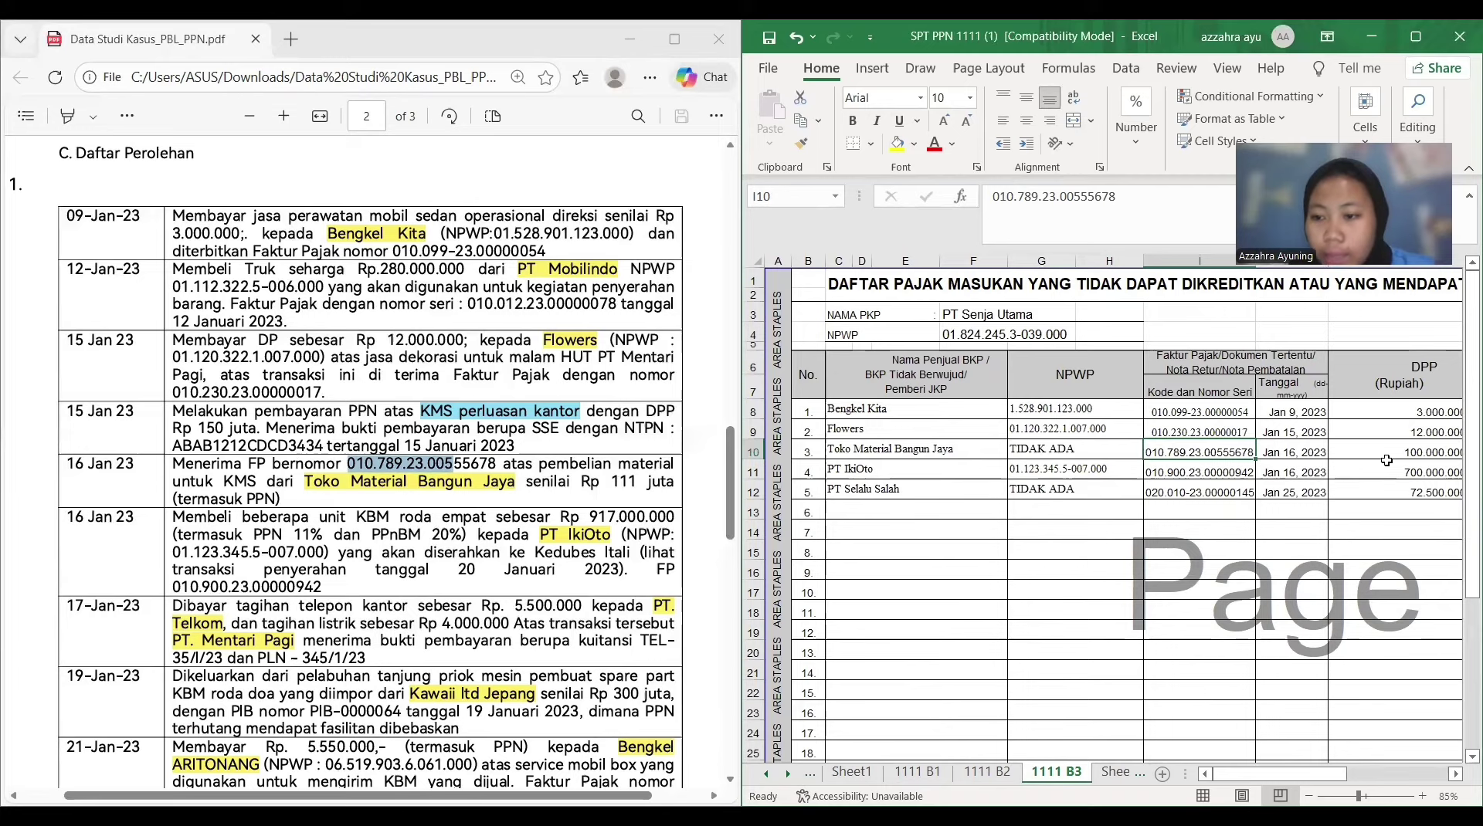
Check the Toko Material Bangun Jaya row's DPP and PPN formulas against the Rp 111 juta purchase price marked in the case study
{"action": "scroll", "coordinate": [1386, 460], "scroll_direction": "right", "scroll_amount": 3}
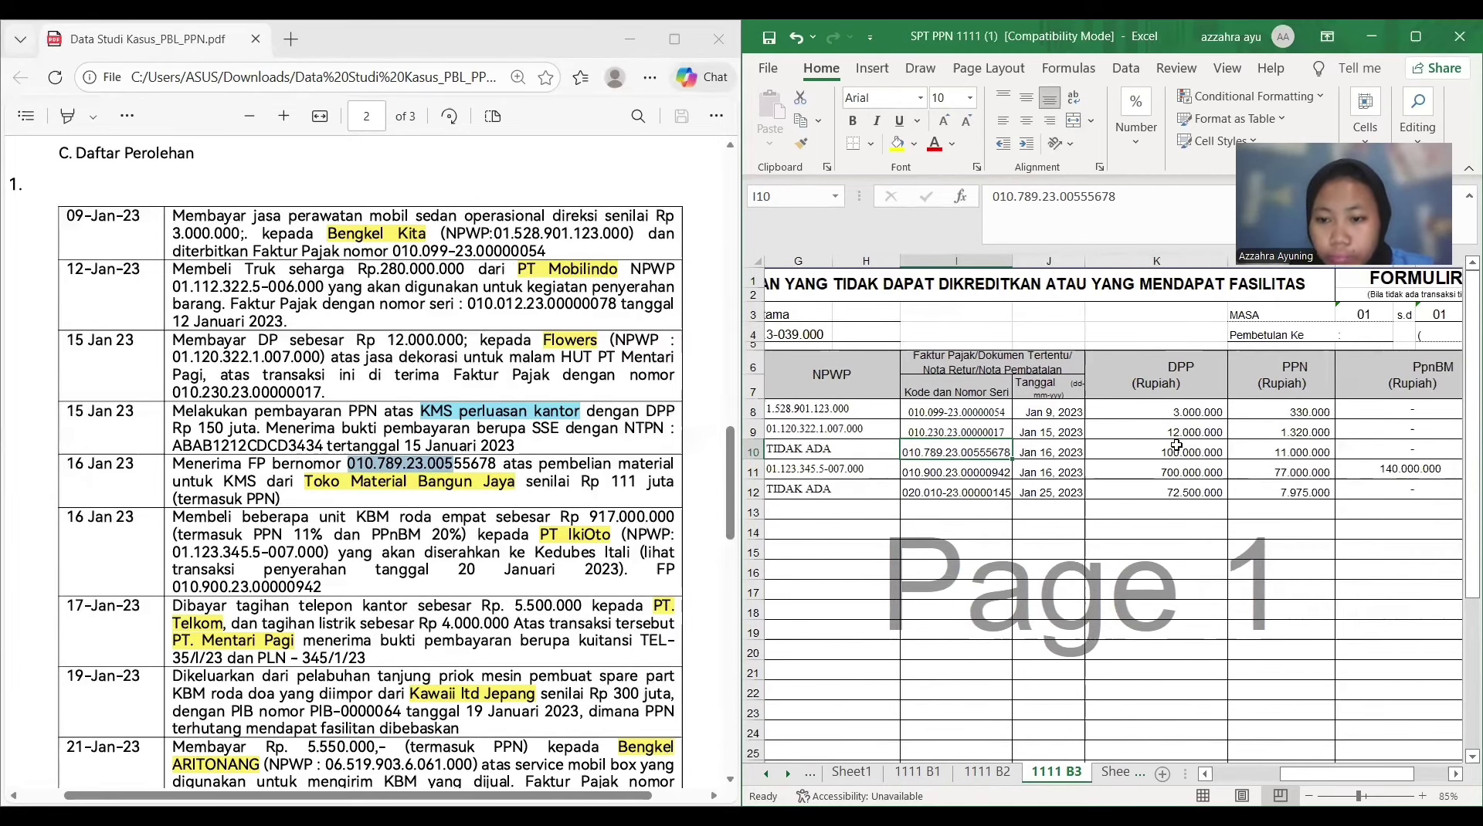
{"action": "left_click", "coordinate": [1175, 448]}
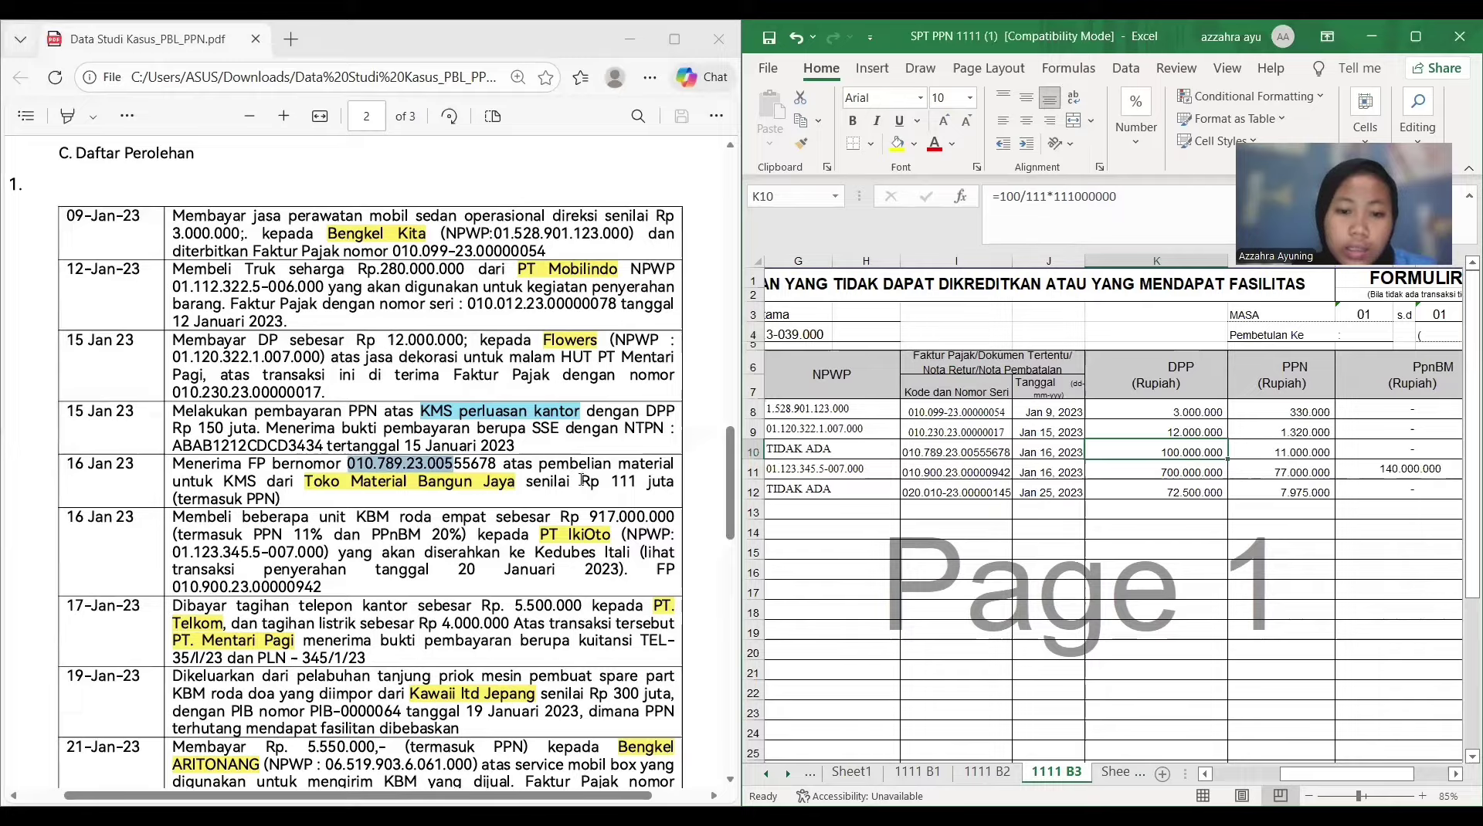
{"action": "left_click_drag", "start_coordinate": [582, 480], "coordinate": [671, 482]}
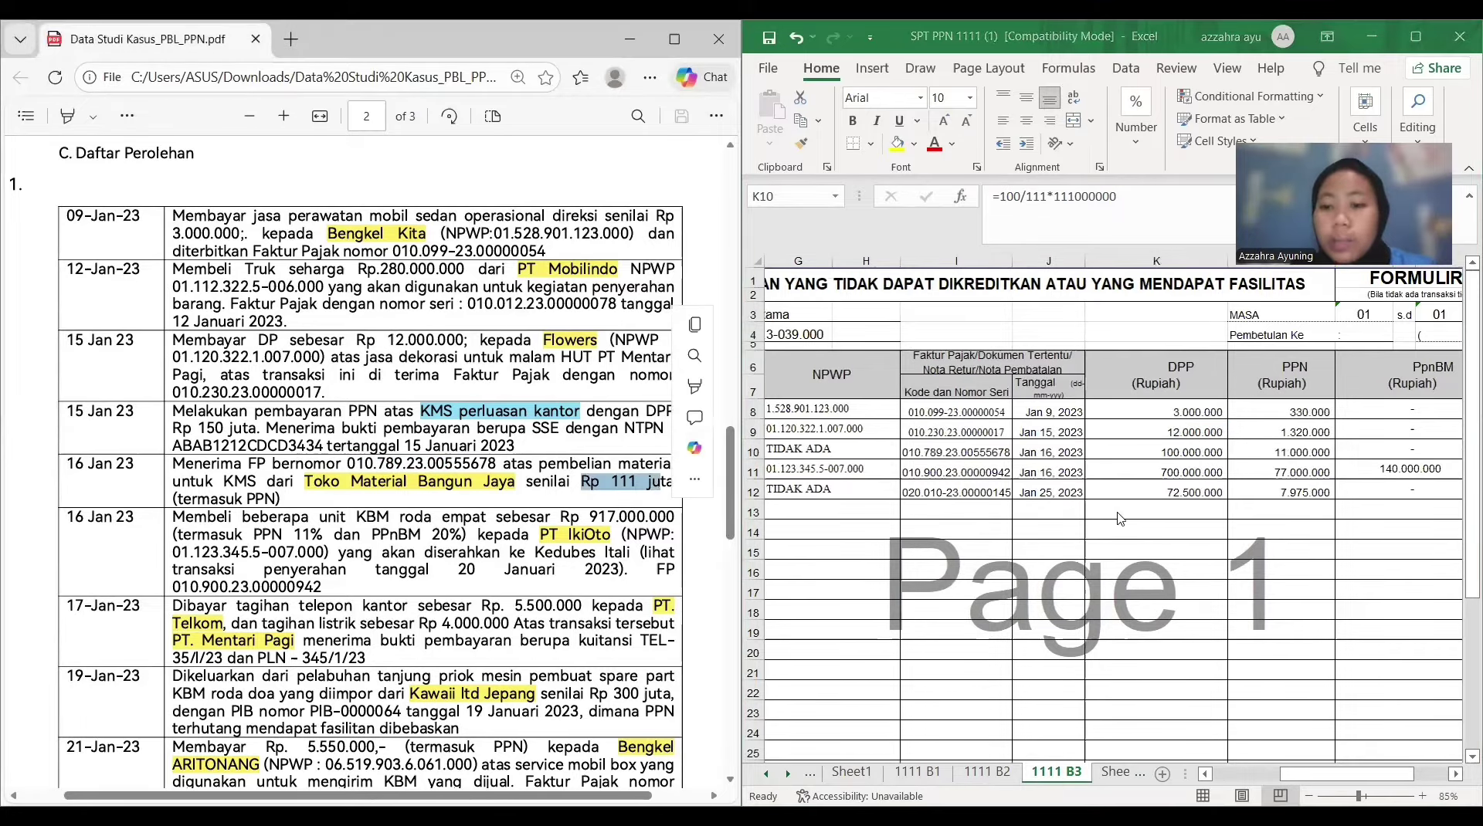
{"action": "left_click", "coordinate": [1200, 449]}
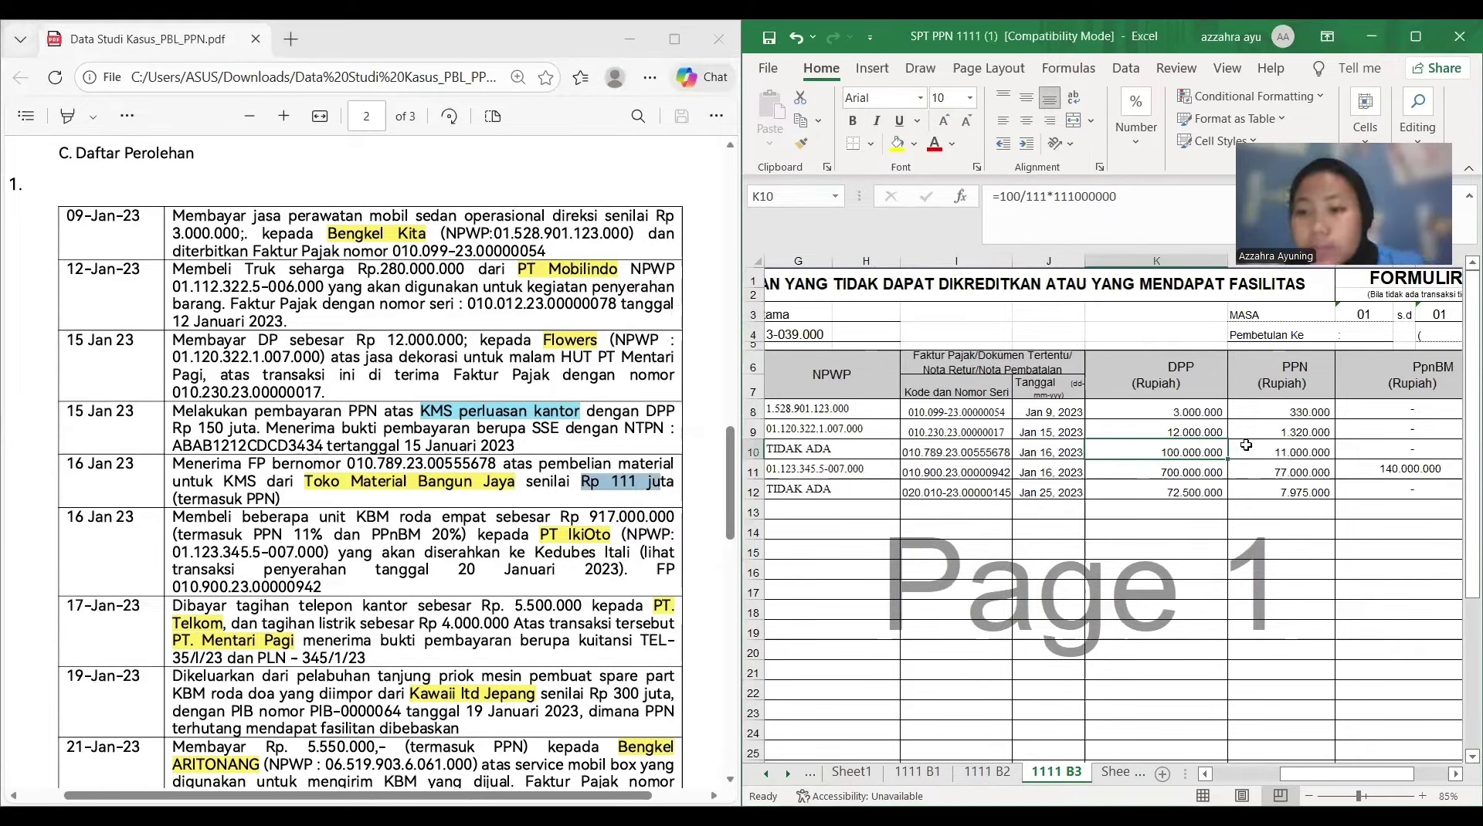
{"action": "left_click", "coordinate": [1269, 452]}
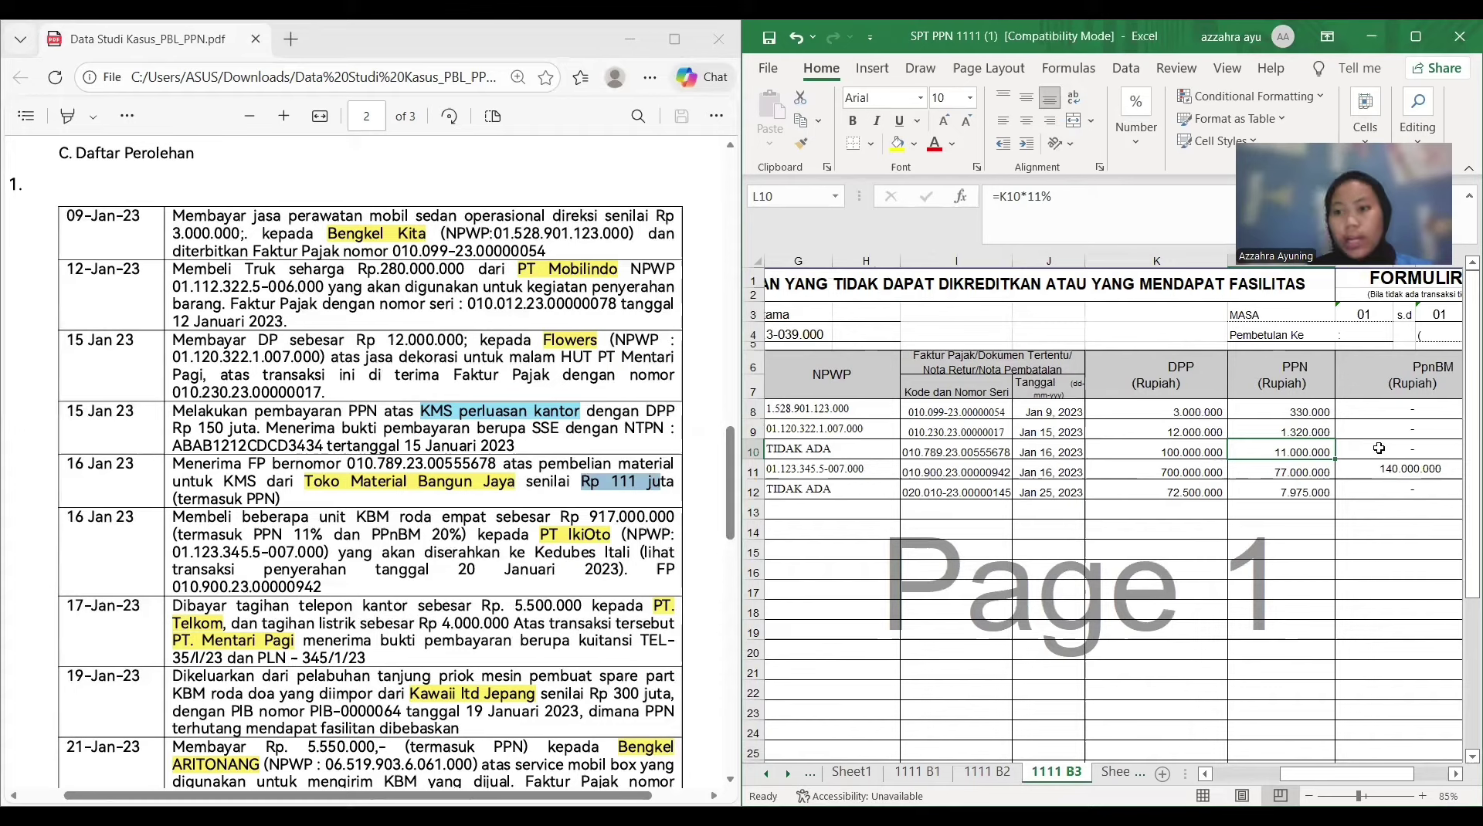
{"action": "scroll", "coordinate": [1018, 494], "scroll_direction": "left", "scroll_amount": 5}
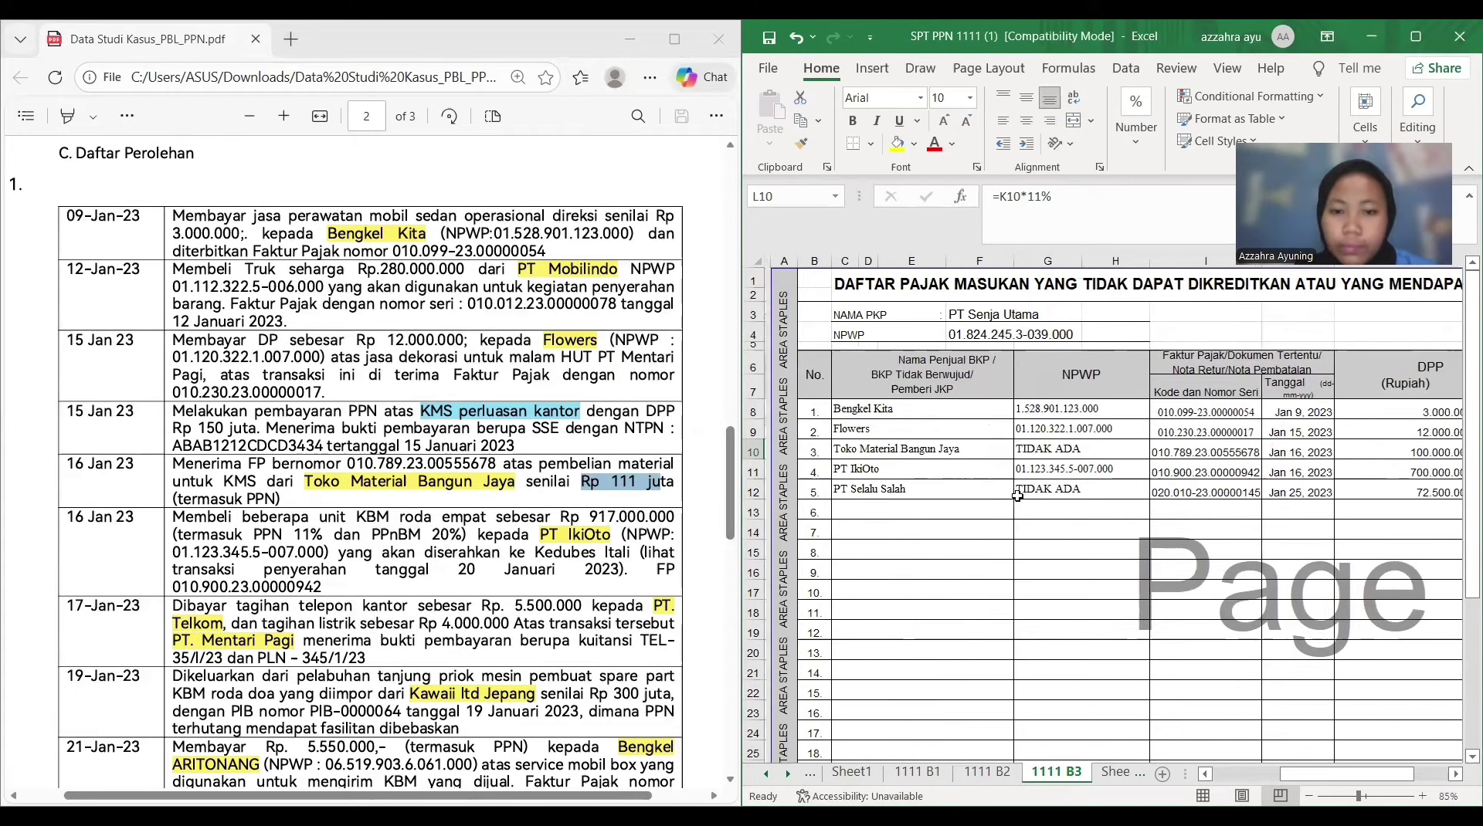
Compare the PT IkiOto row's seller name, NPWP, invoice number and date with the 16 Jan 23 four-wheeled KBM purchase
{"action": "scroll", "coordinate": [506, 496], "scroll_direction": "down", "scroll_amount": 3}
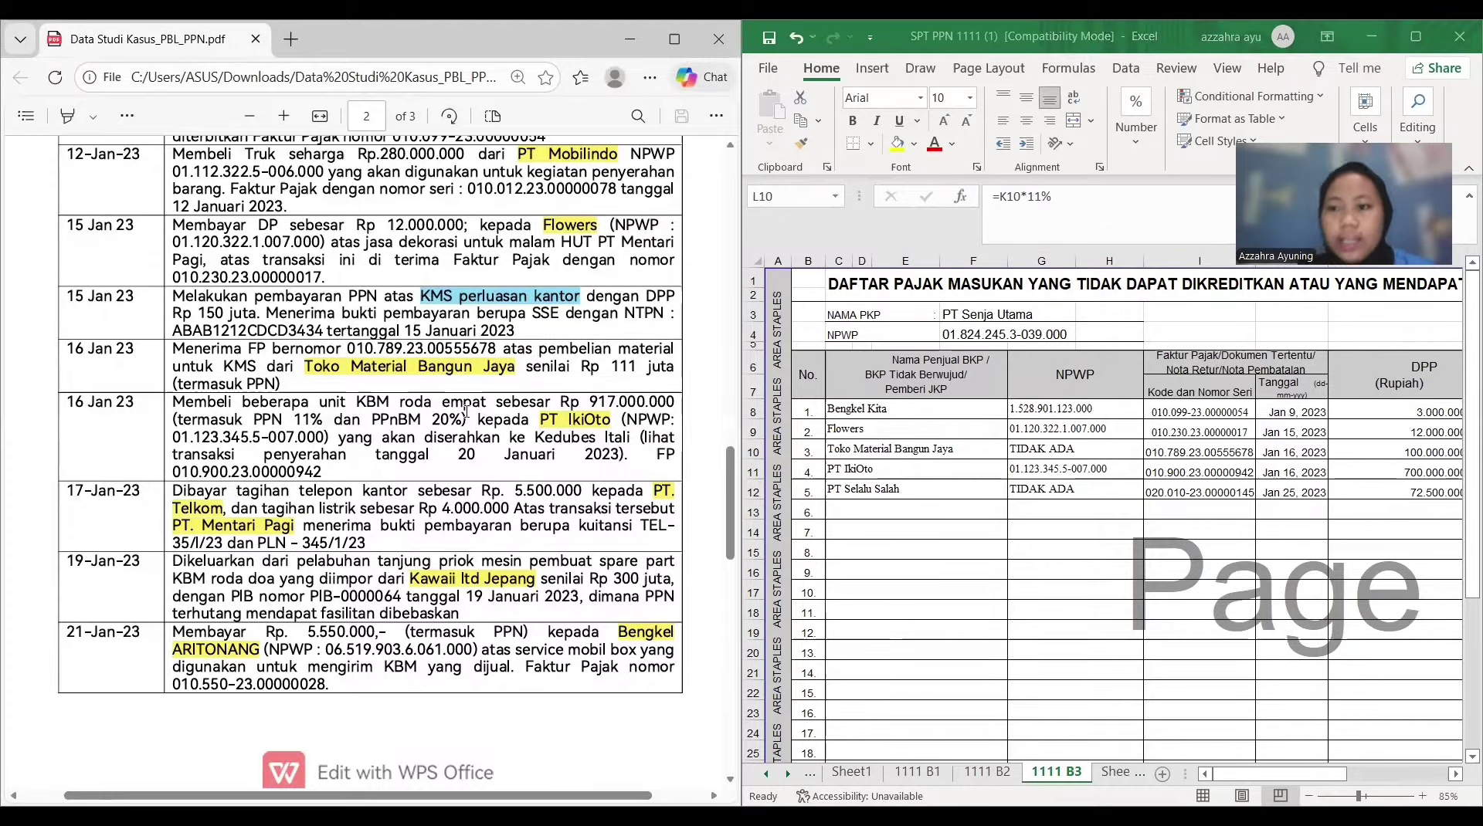
{"action": "scroll", "coordinate": [896, 409], "scroll_direction": "right", "scroll_amount": 5}
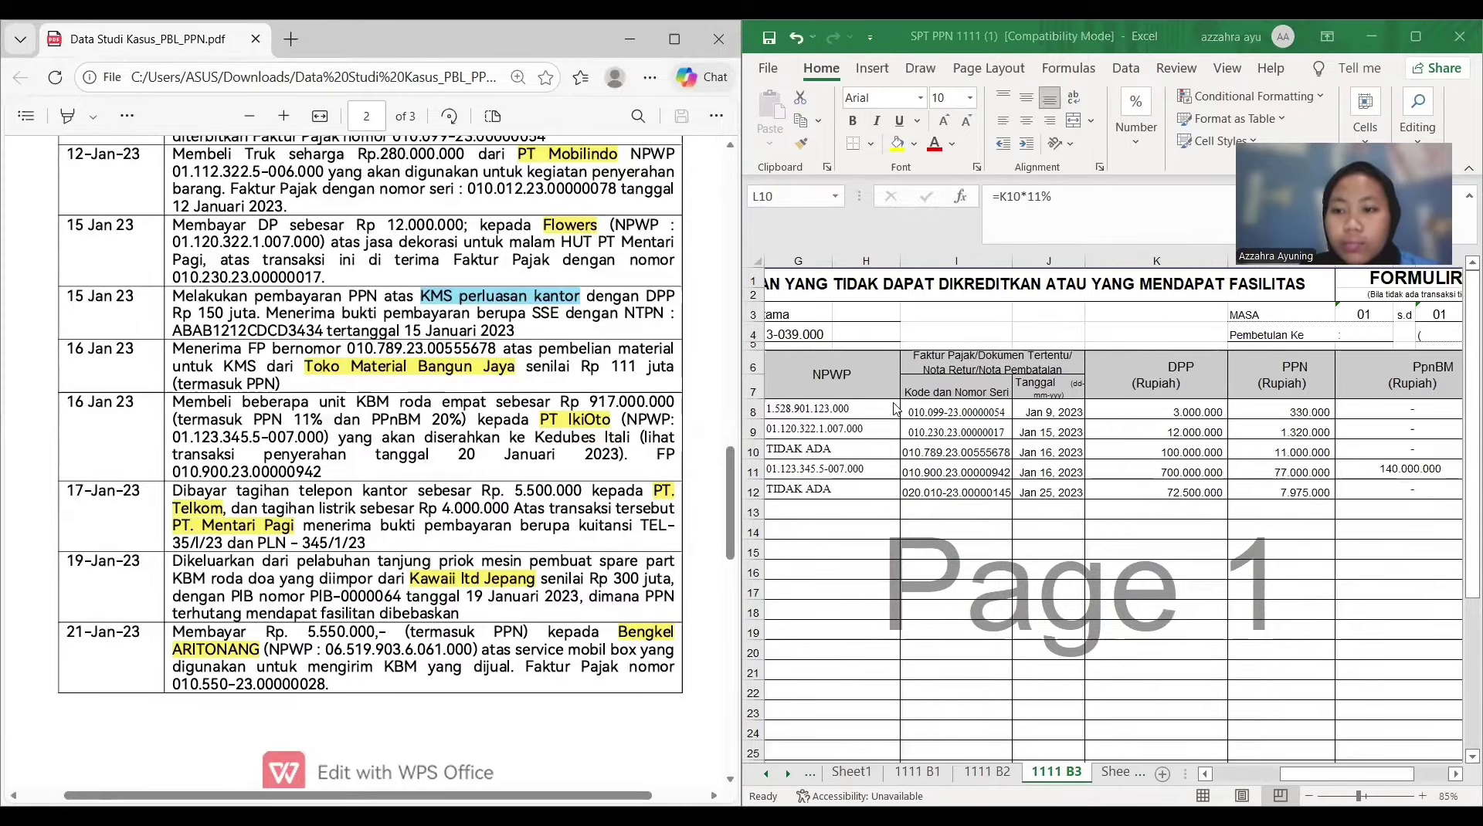
{"action": "scroll", "coordinate": [895, 410], "scroll_direction": "left", "scroll_amount": 3}
{"action": "scroll", "coordinate": [896, 410], "scroll_direction": "left", "scroll_amount": 3}
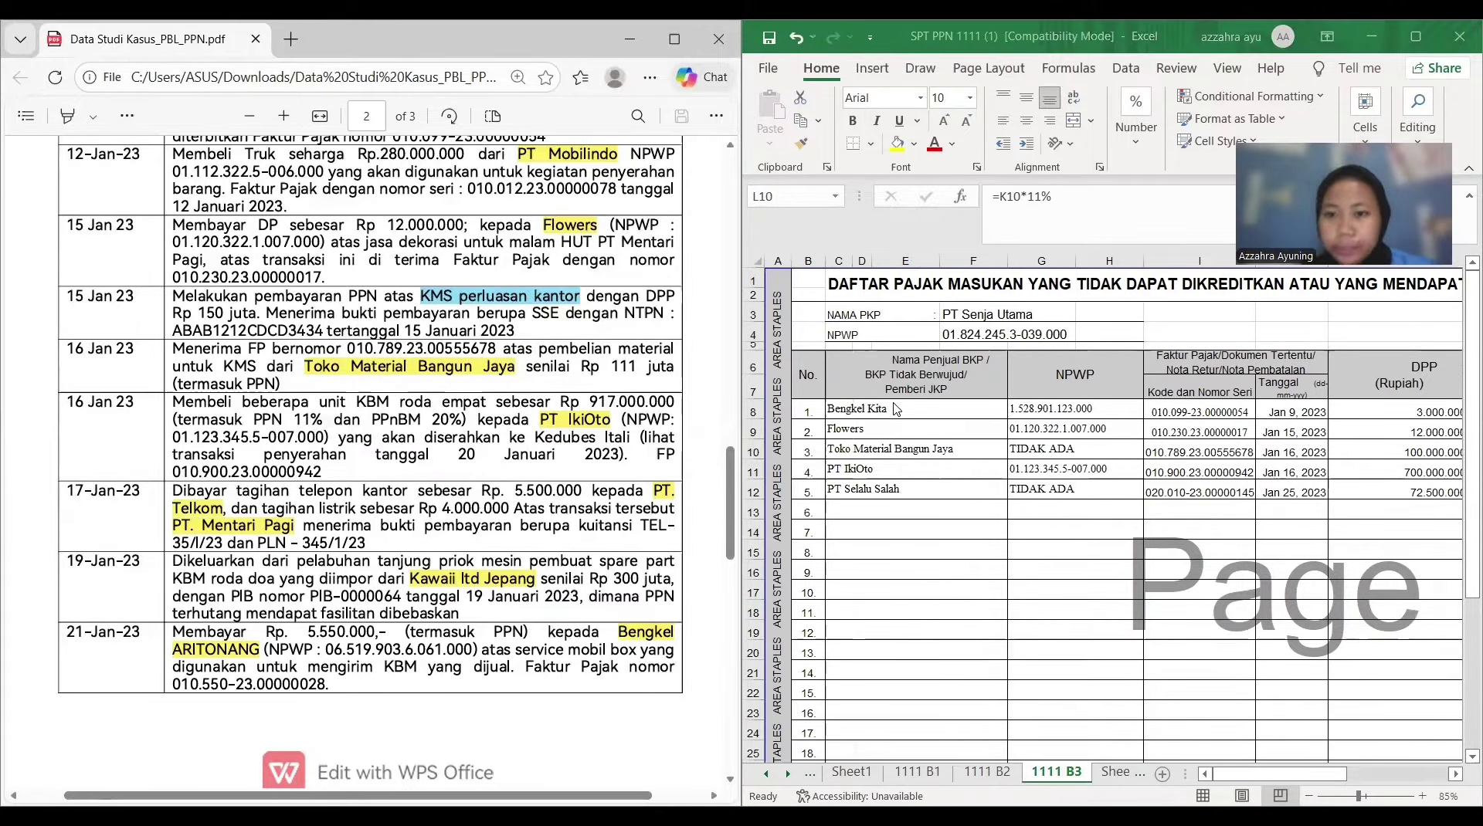
{"action": "left_click", "coordinate": [851, 471]}
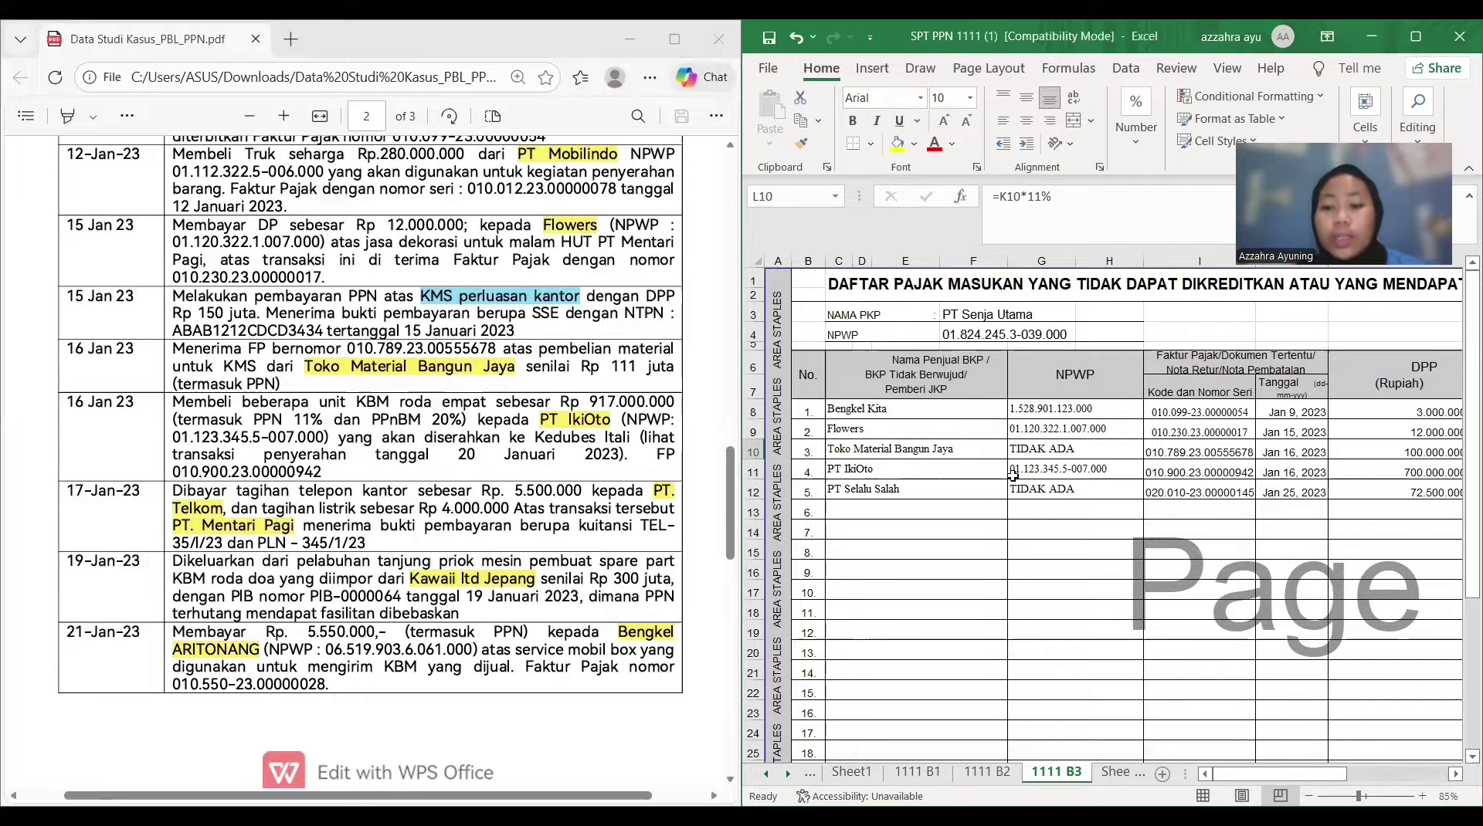
{"action": "scroll", "coordinate": [1066, 441], "scroll_direction": "right", "scroll_amount": 3}
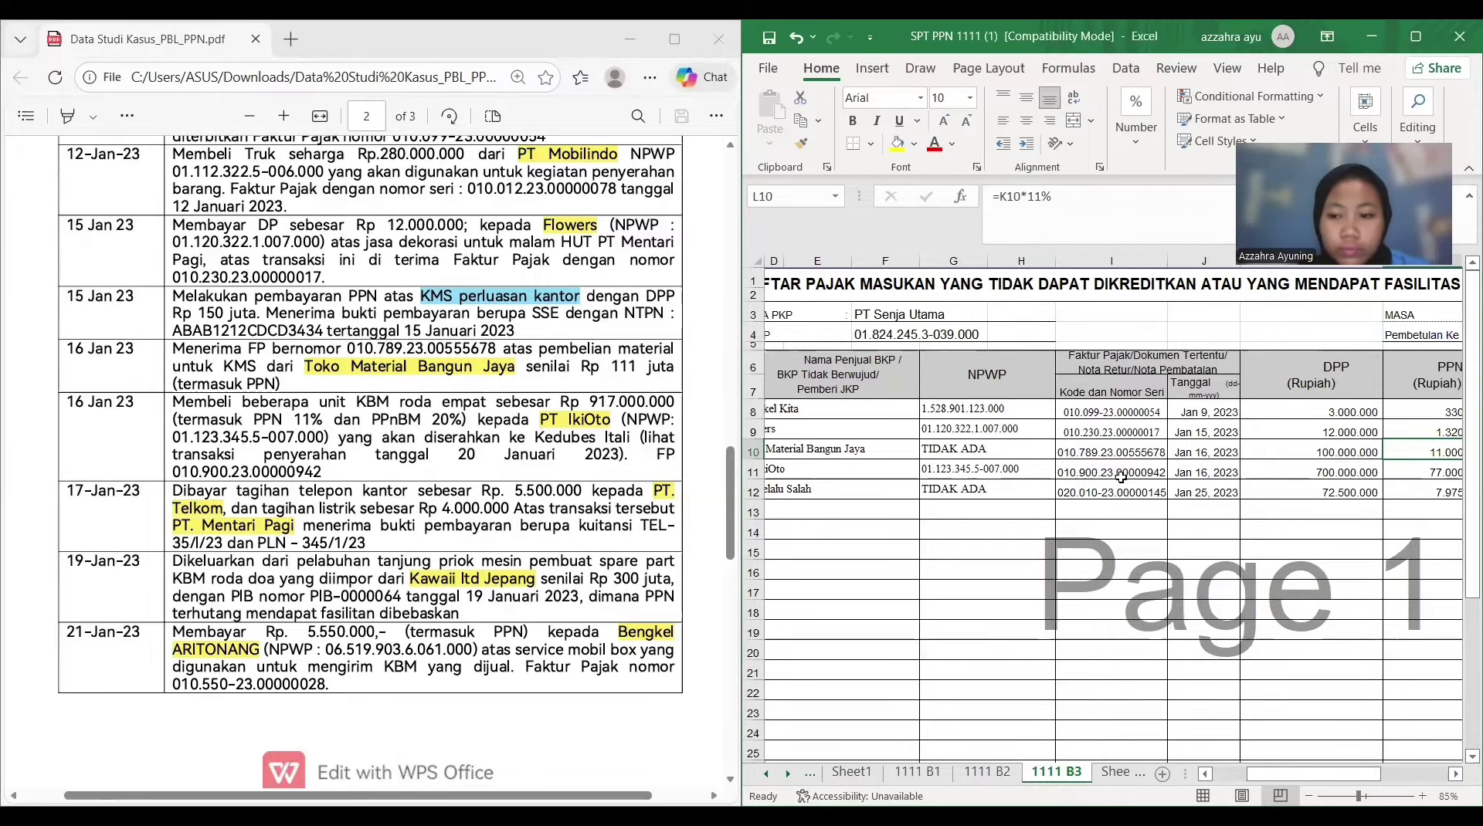
{"action": "scroll", "coordinate": [1121, 478], "scroll_direction": "right", "scroll_amount": 3}
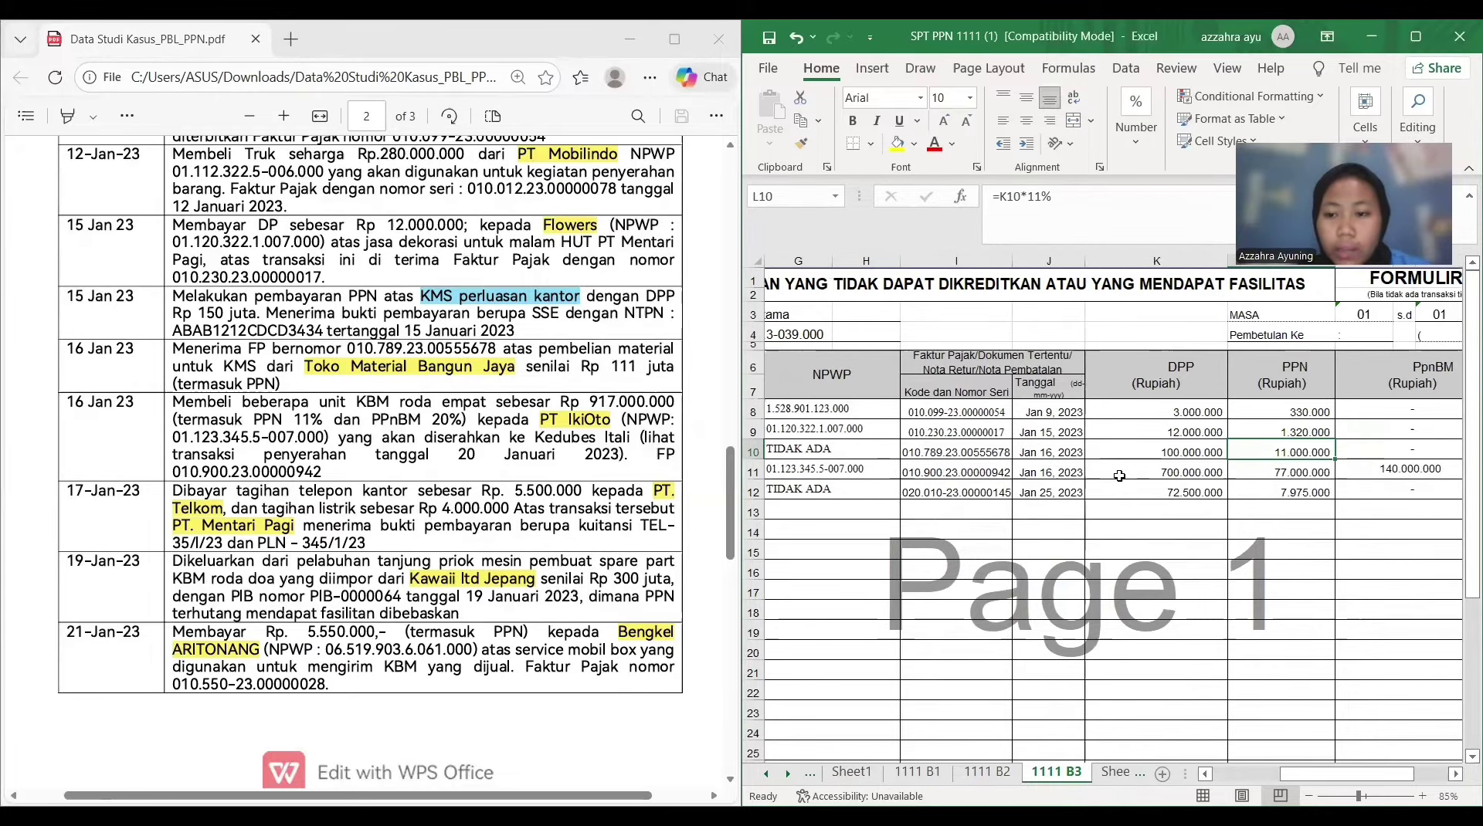
Check the PT IkiOto row's DPP, PPN and PPnBM against the 917.000.000 purchase price marked in the case study
{"action": "left_click", "coordinate": [1121, 472]}
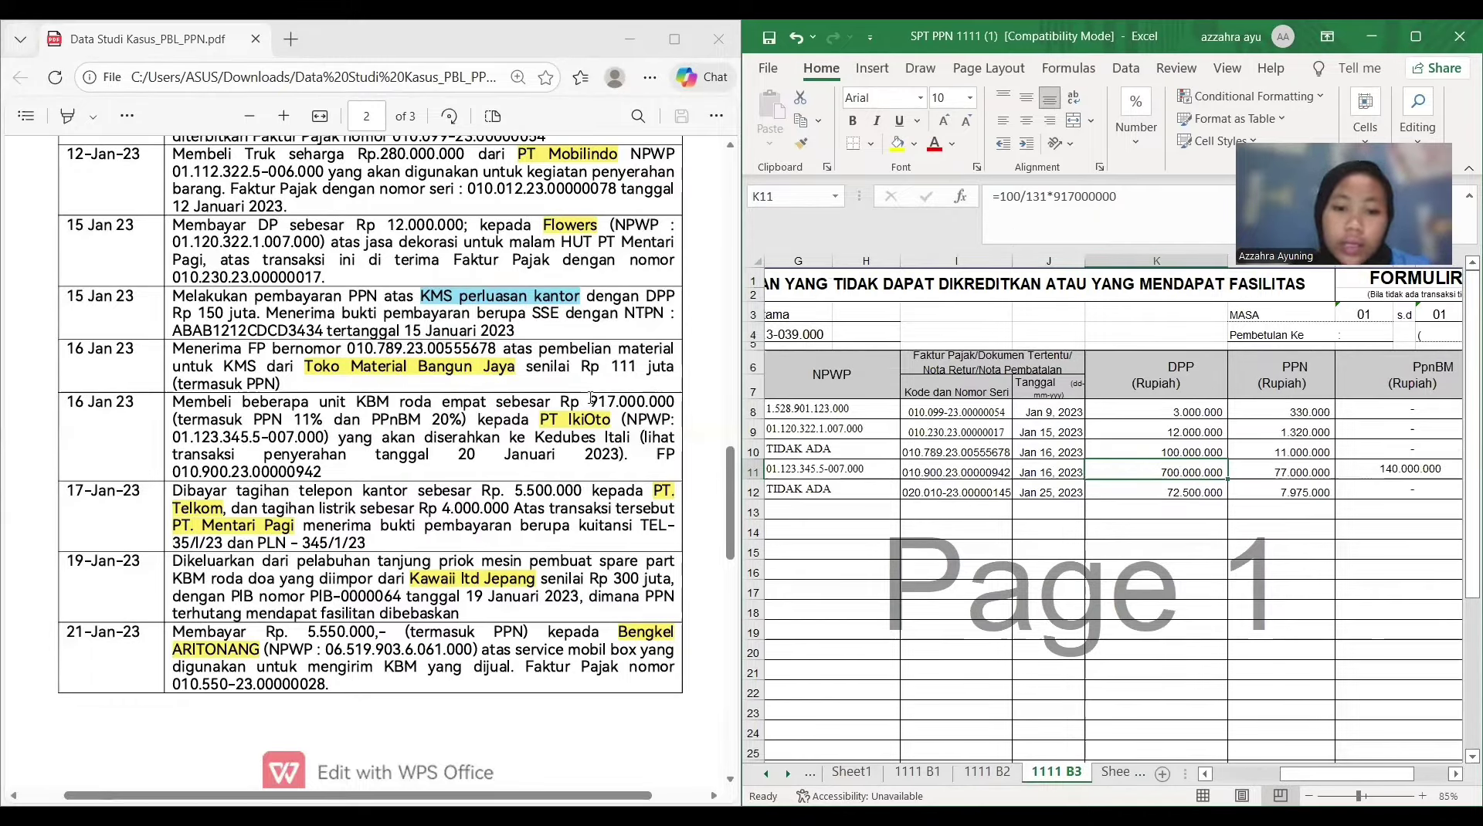
{"action": "left_click_drag", "start_coordinate": [591, 398], "coordinate": [674, 402]}
{"action": "left_click", "coordinate": [1173, 468]}
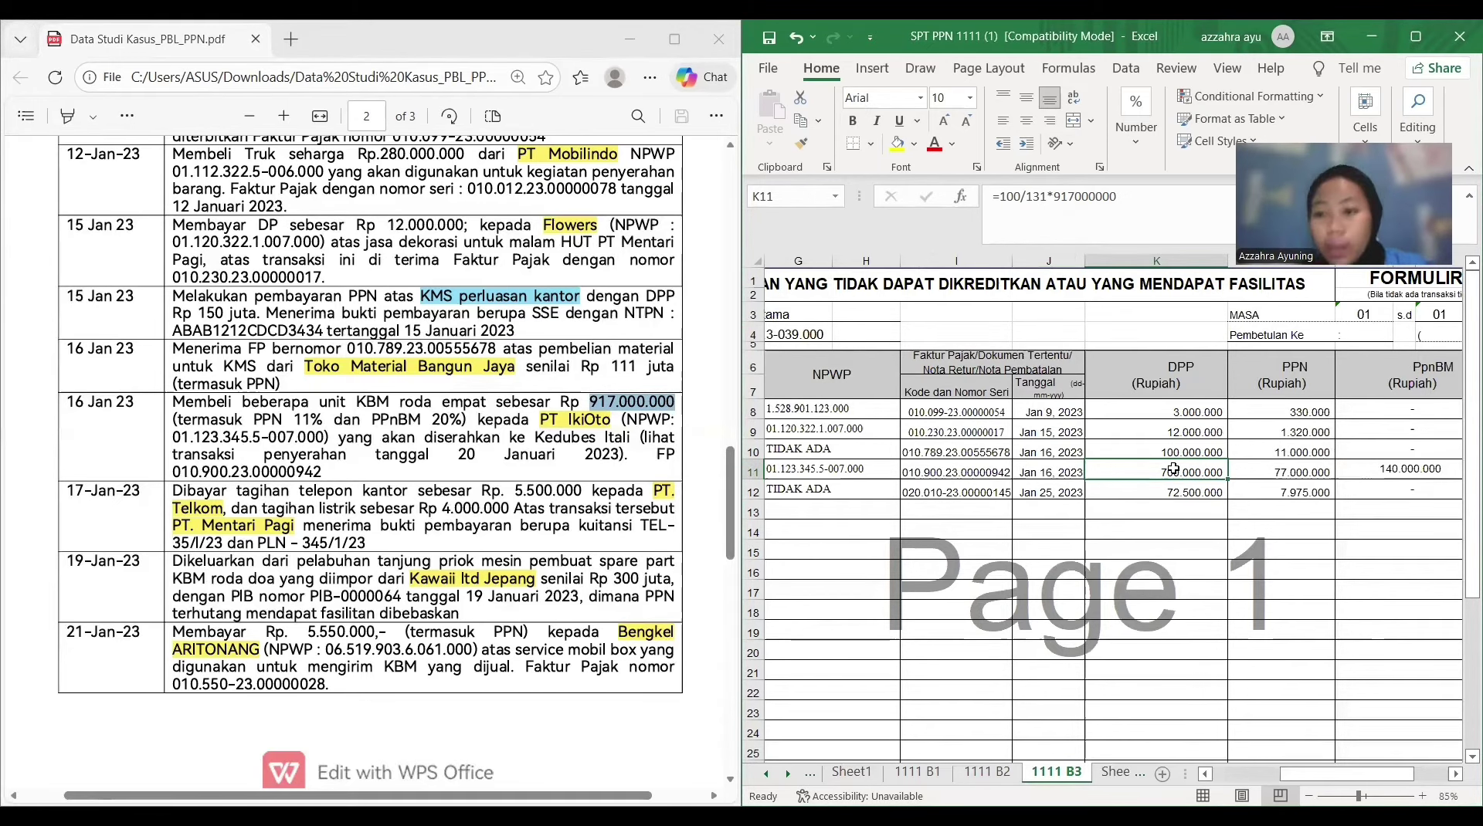
{"action": "left_click", "coordinate": [1265, 467]}
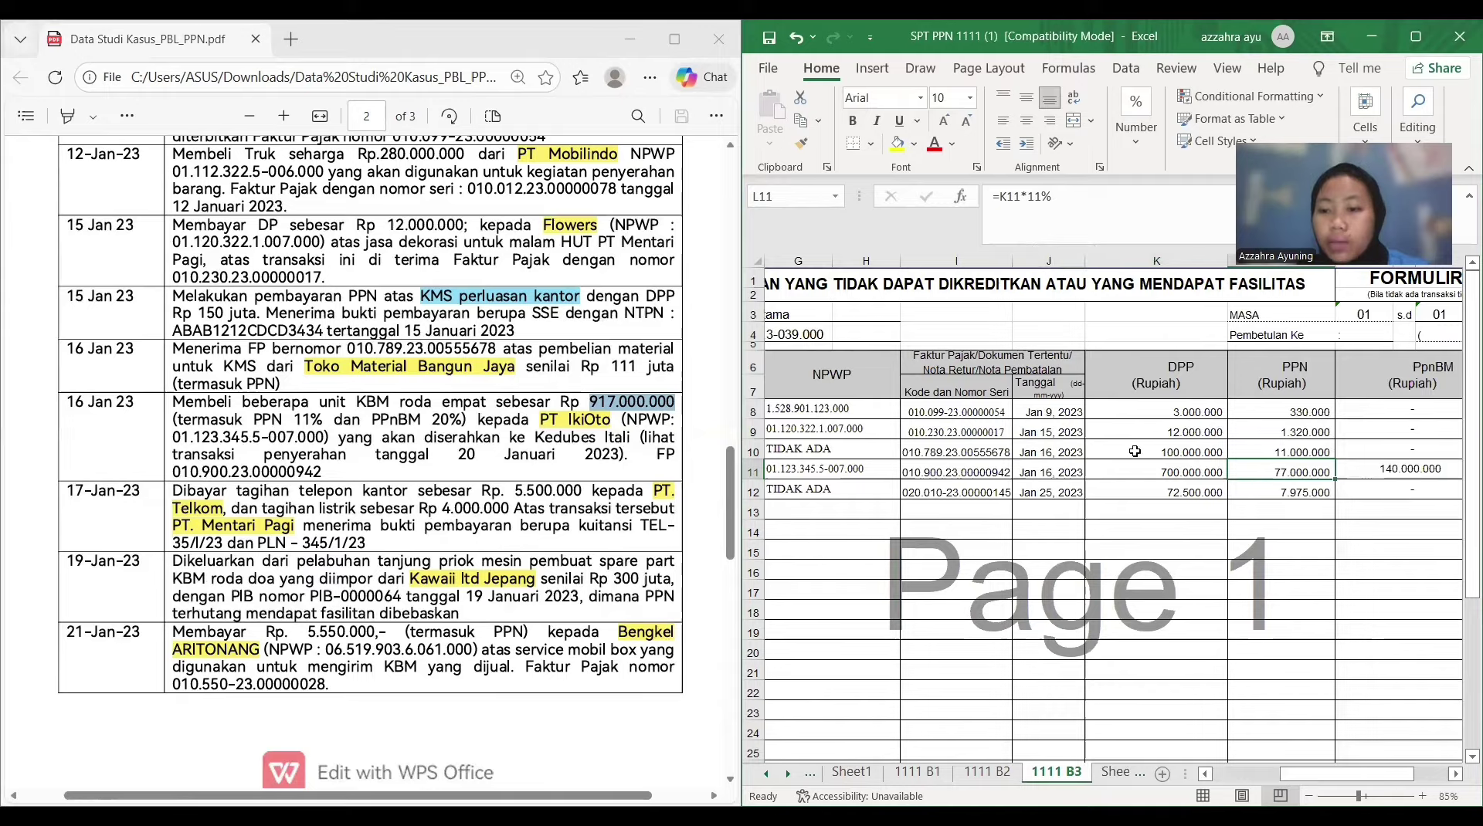
{"action": "left_click", "coordinate": [1387, 468]}
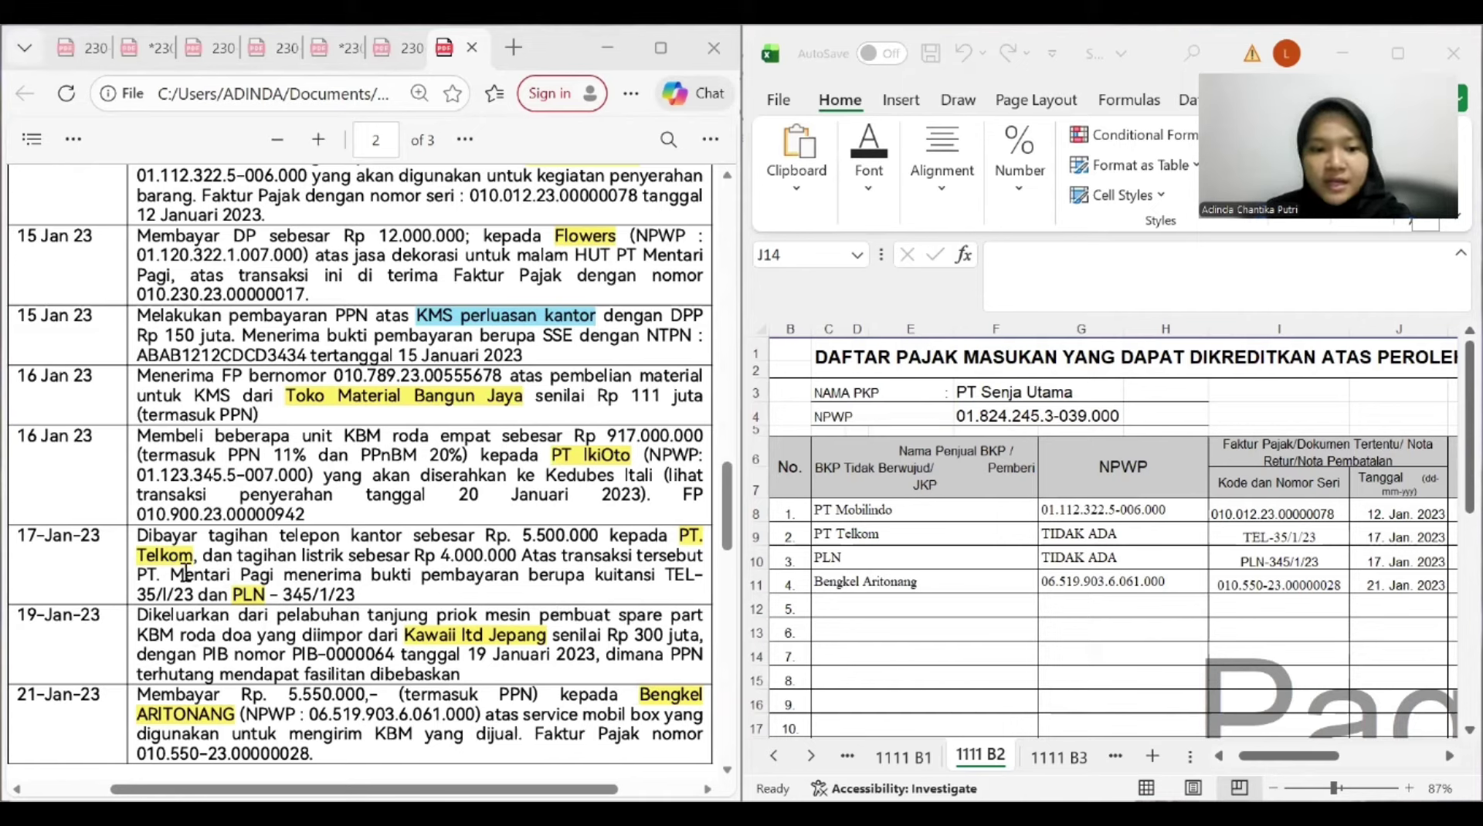
Review the PT Telkom row's seller name, NPWP and document number on sheet 1111 B2 for the 17-Jan-23 telephone bill
{"action": "left_click", "coordinate": [1260, 763]}
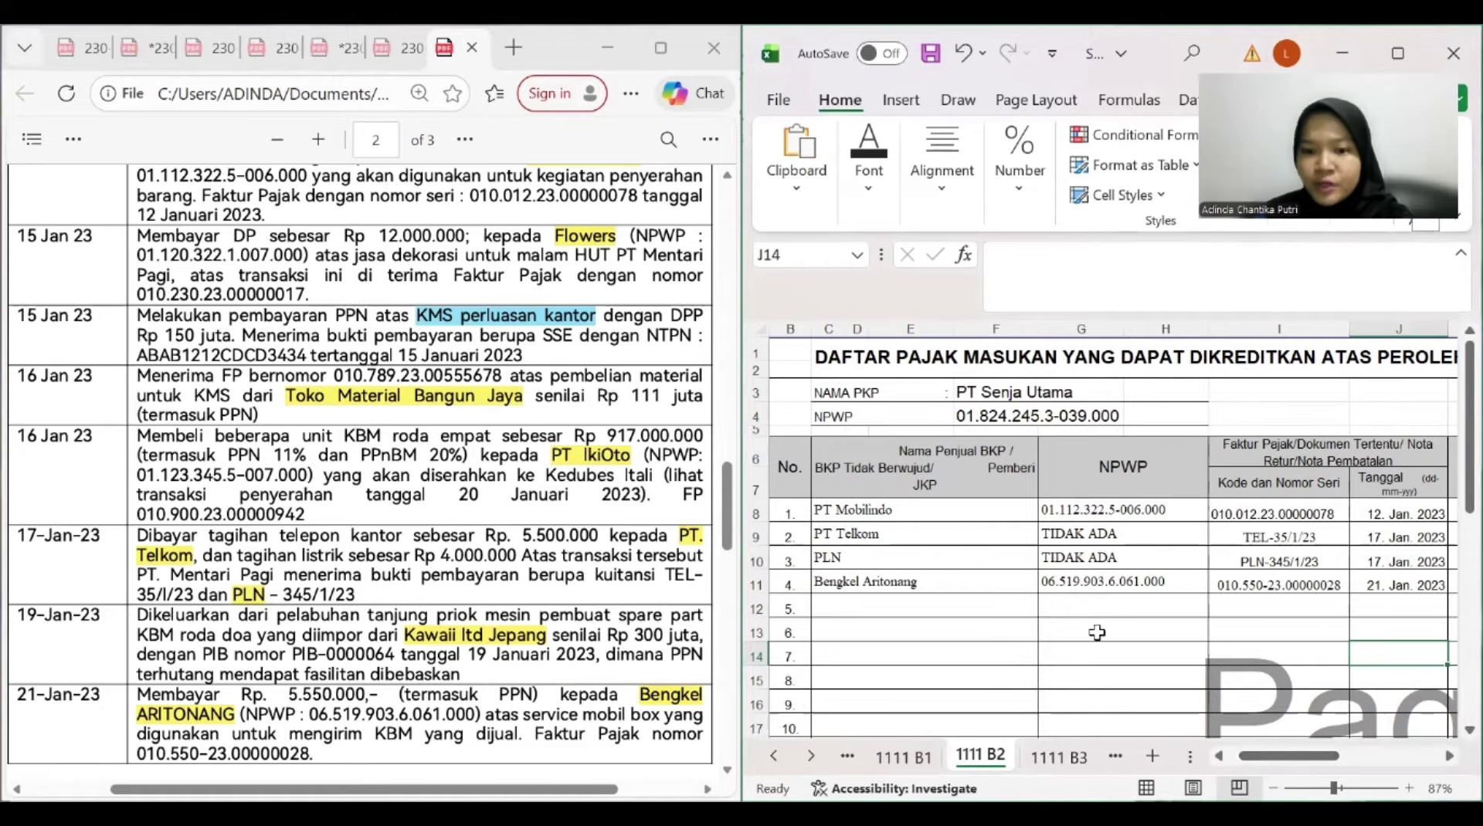
{"action": "left_click", "coordinate": [842, 535]}
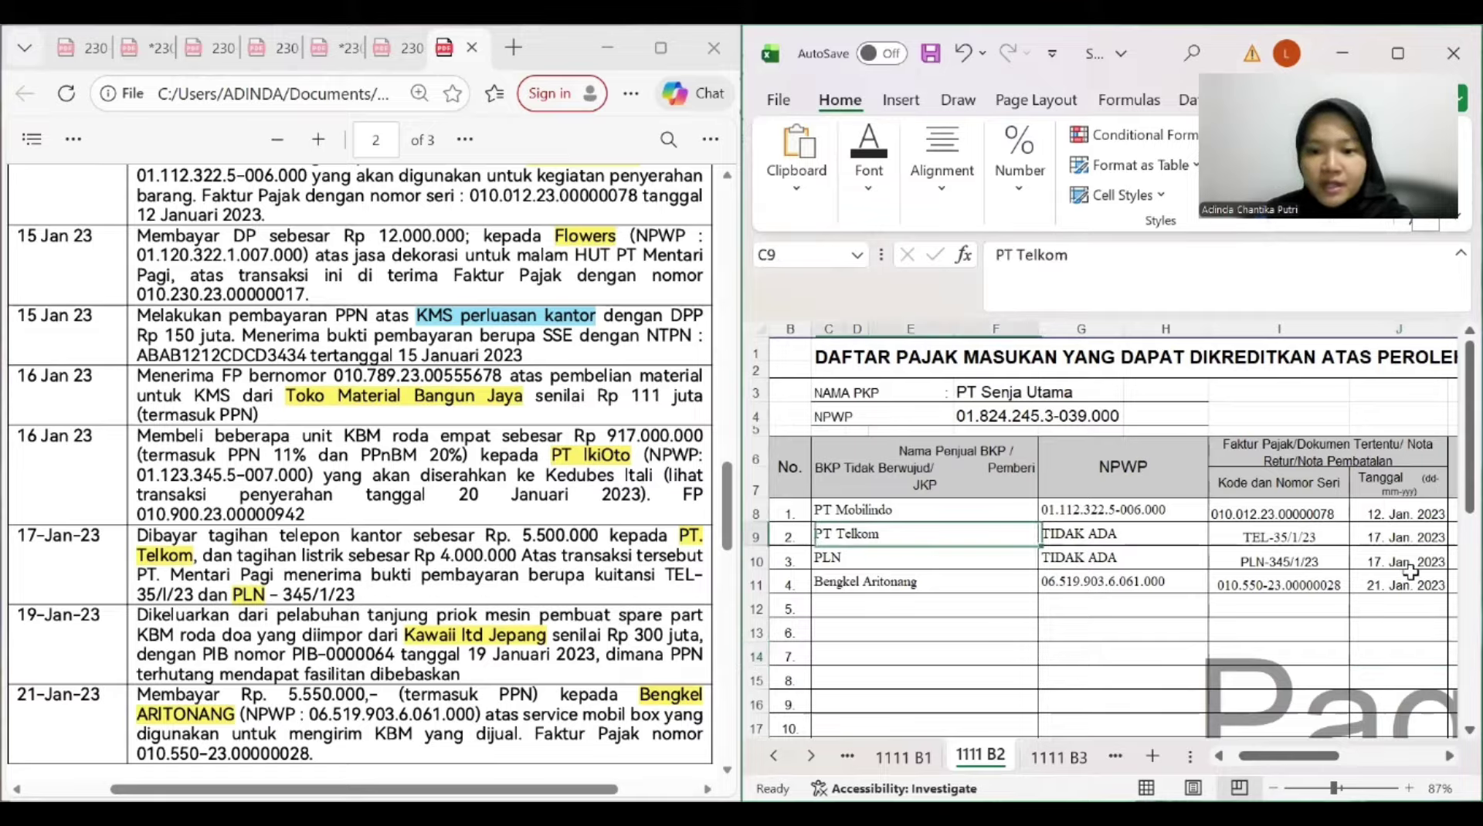
{"action": "left_click", "coordinate": [1101, 533]}
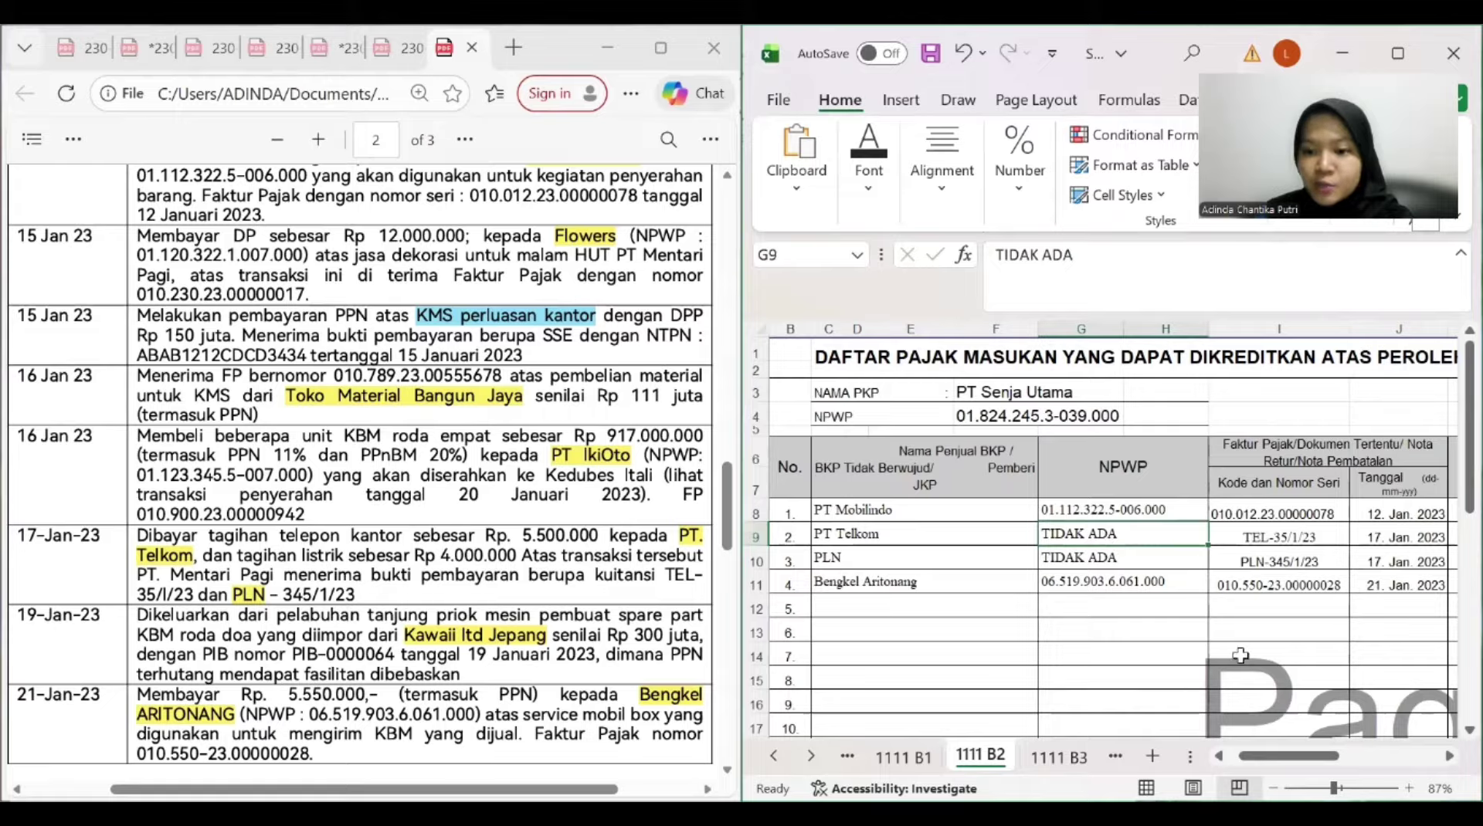
{"action": "scroll", "coordinate": [1267, 765], "scroll_direction": "right", "scroll_amount": 3}
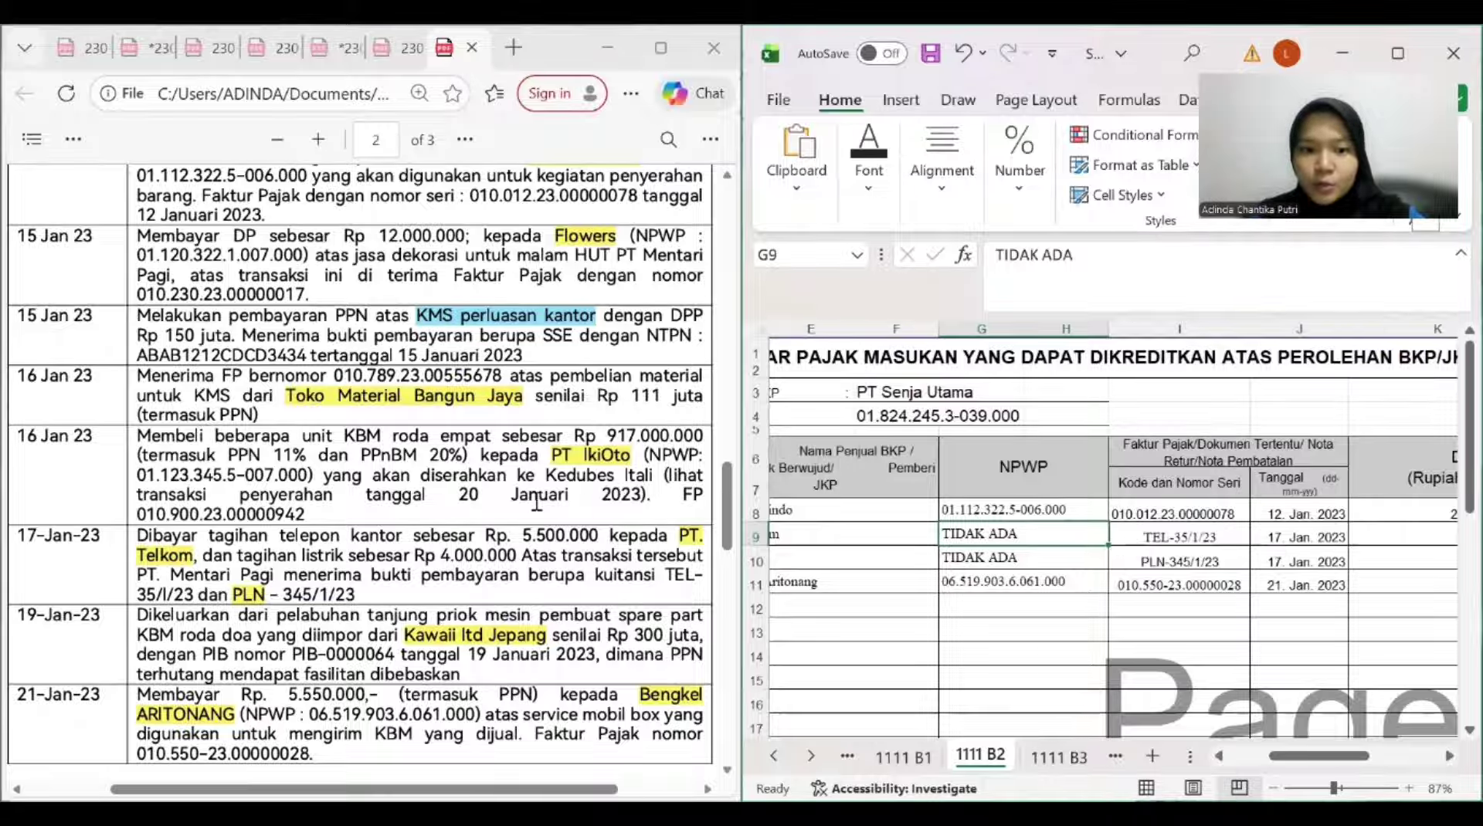
{"action": "left_click", "coordinate": [1193, 539]}
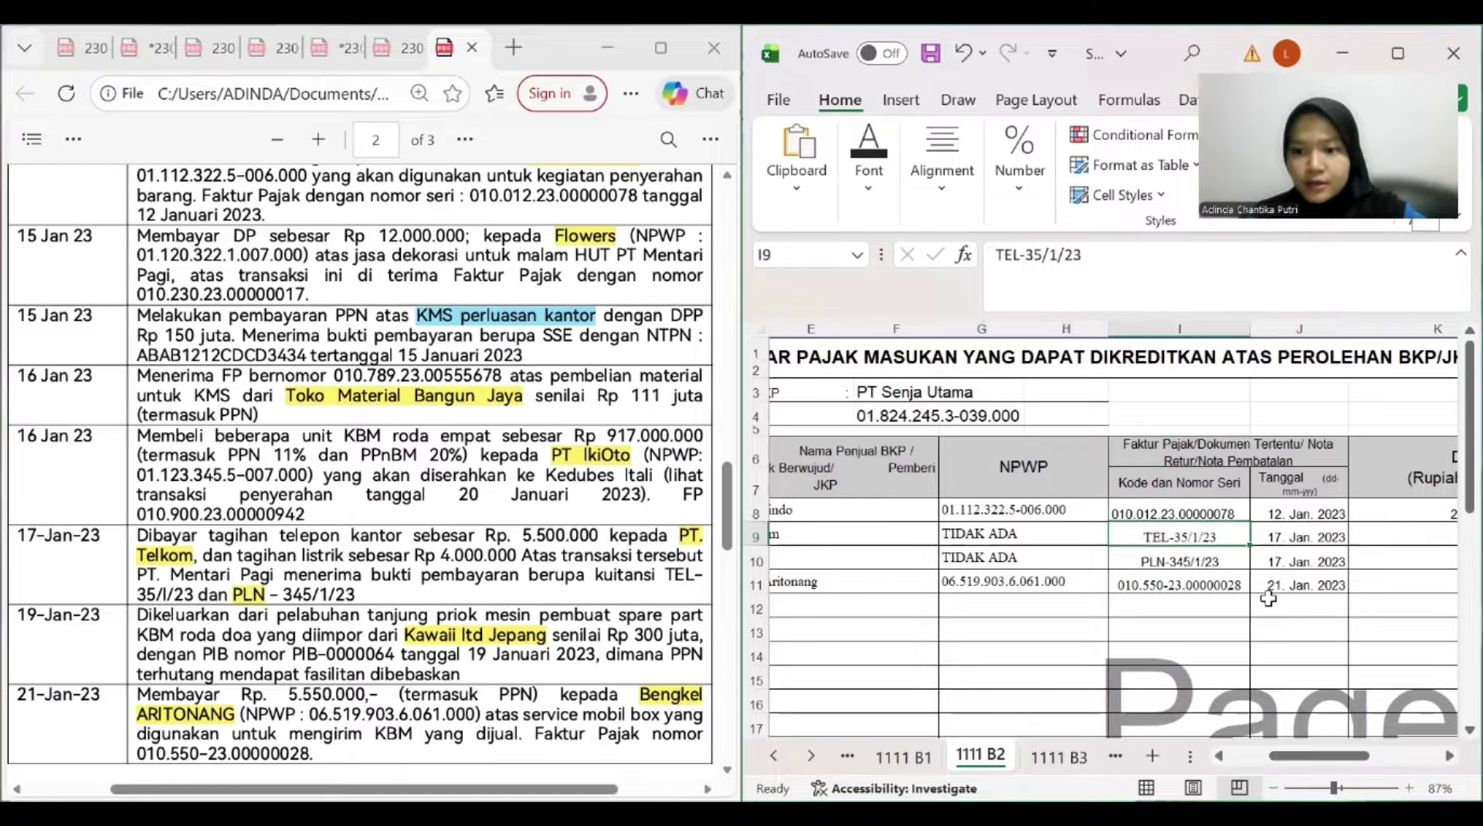
Check the PT Telkom row's DPP formula against the Rp 5.500.000 telephone bill in the case study
{"action": "left_click_drag", "start_coordinate": [1327, 753], "coordinate": [1321, 762]}
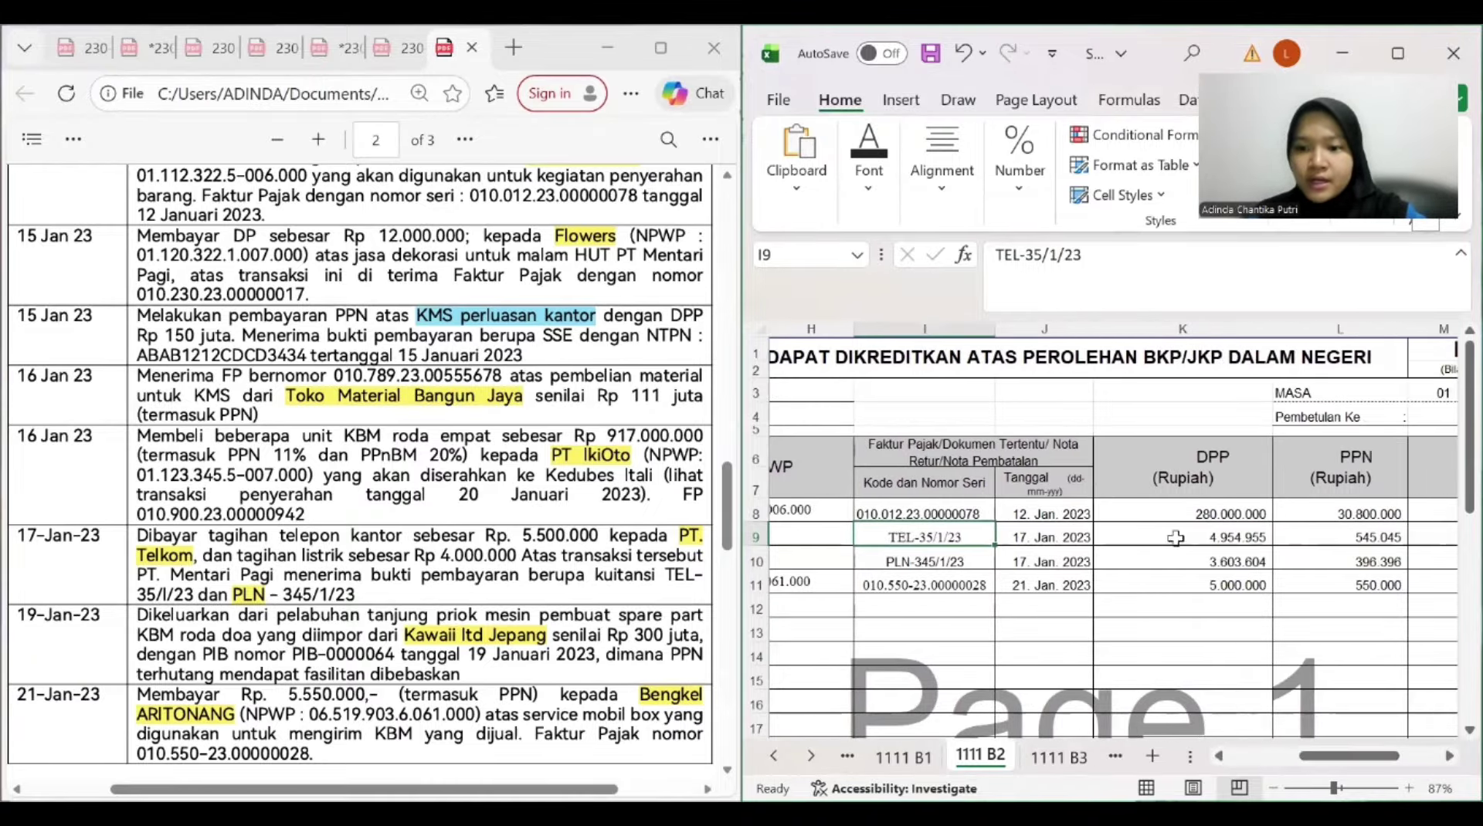
{"action": "left_click", "coordinate": [1171, 535]}
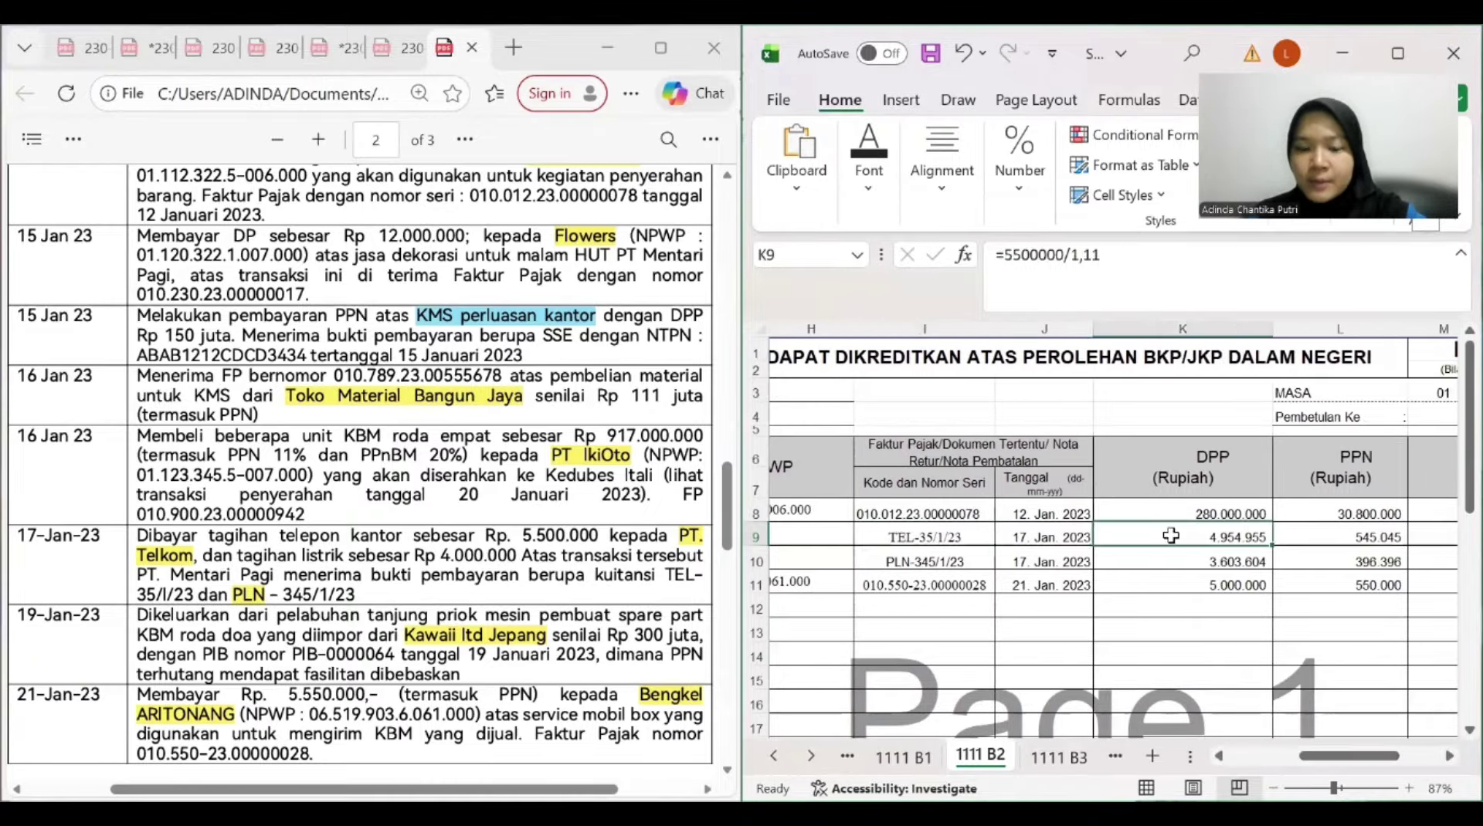
{"action": "double_click", "coordinate": [525, 535]}
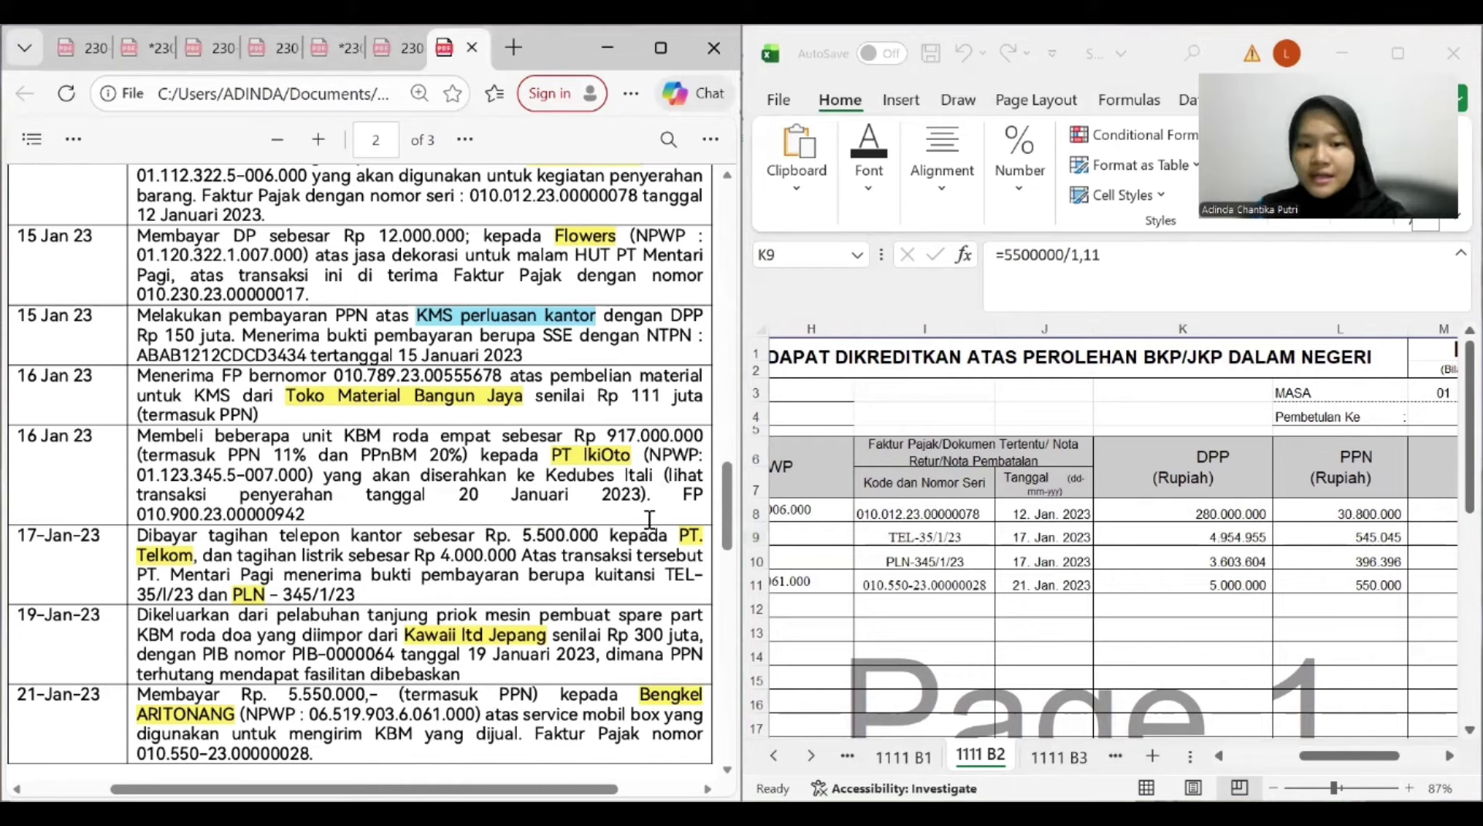
Mark the Rp 5.500.000 telephone bill in the case study and check the PT Telkom row's DPP and PPN formulas
{"action": "double_click", "coordinate": [524, 534]}
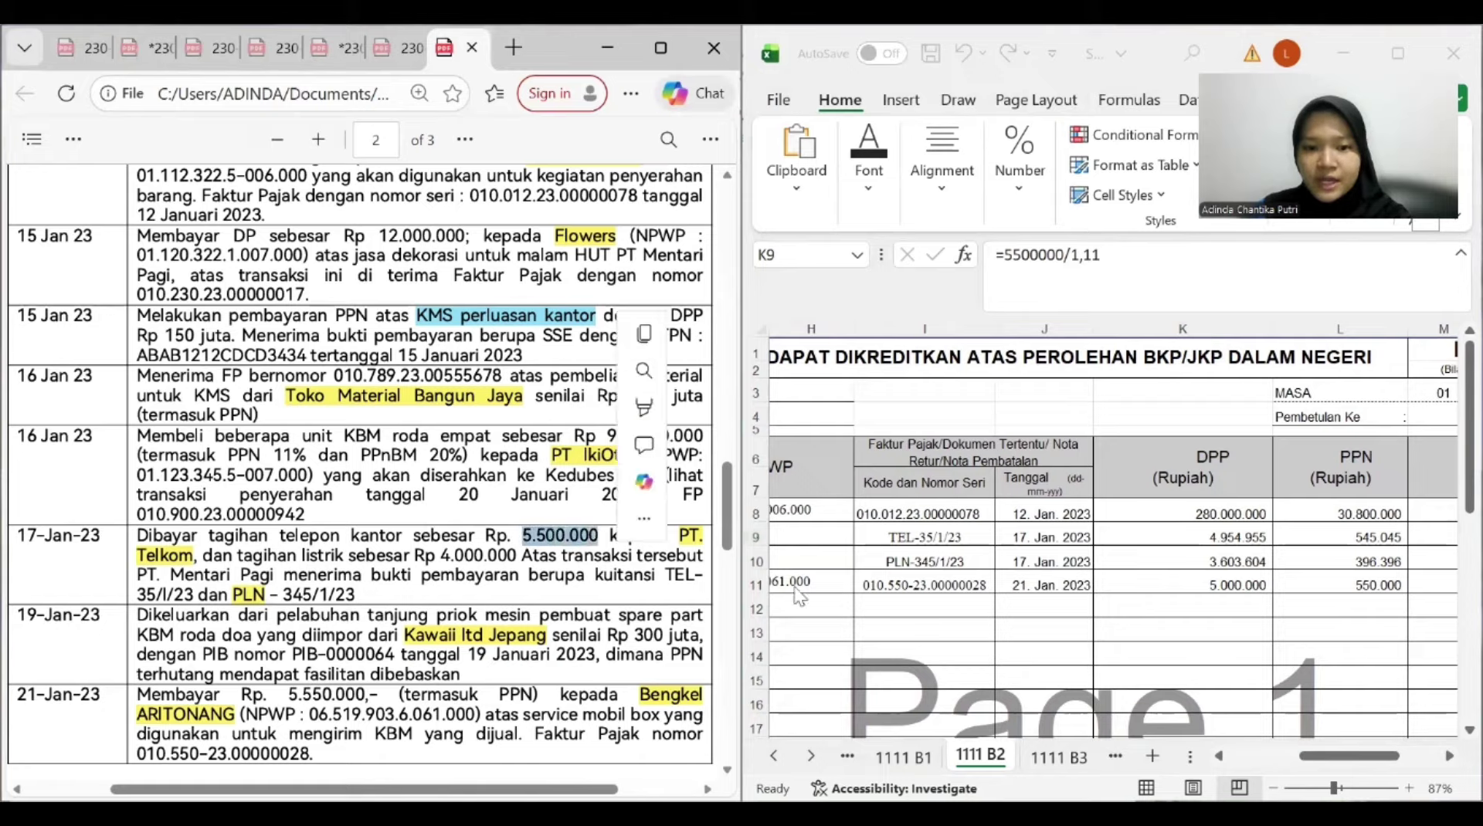
{"action": "left_click", "coordinate": [1197, 539]}
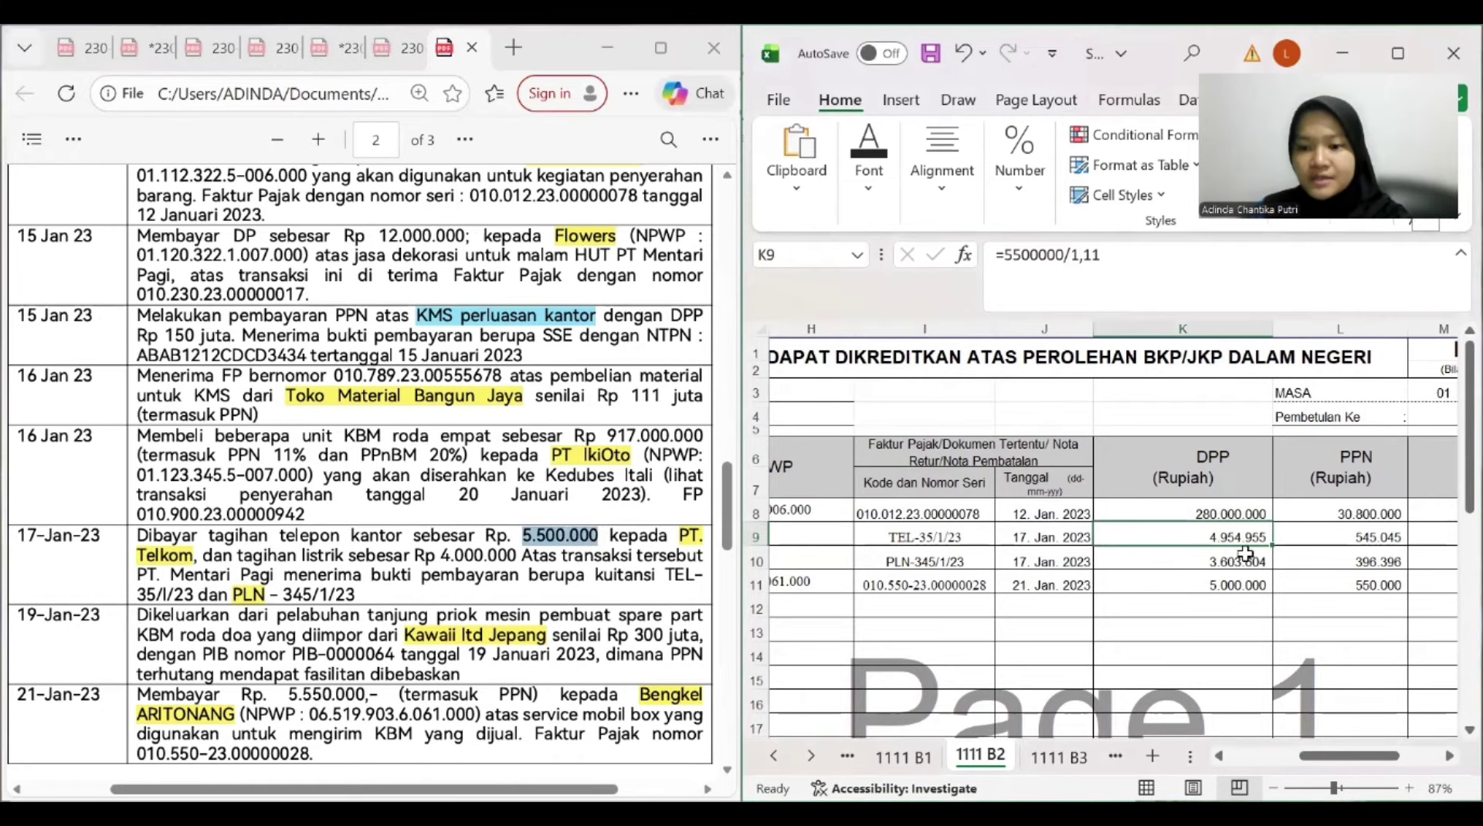
{"action": "left_click", "coordinate": [1337, 543]}
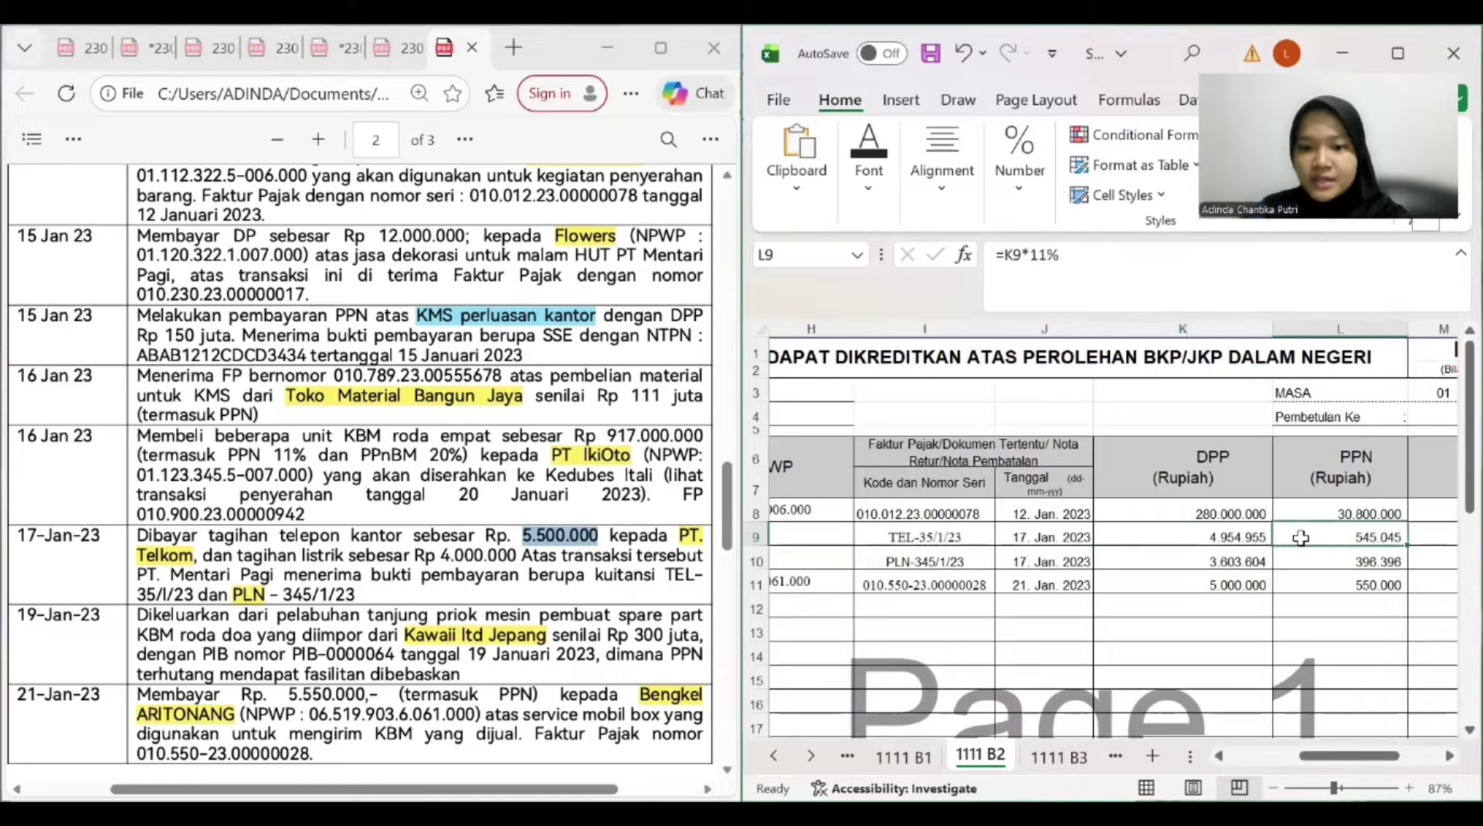
{"action": "left_click", "coordinate": [1267, 538]}
Review the PLN row's seller name, NPWP, document number and date on sheet 1111 B2
{"action": "left_click_drag", "start_coordinate": [1322, 757], "coordinate": [1243, 767]}
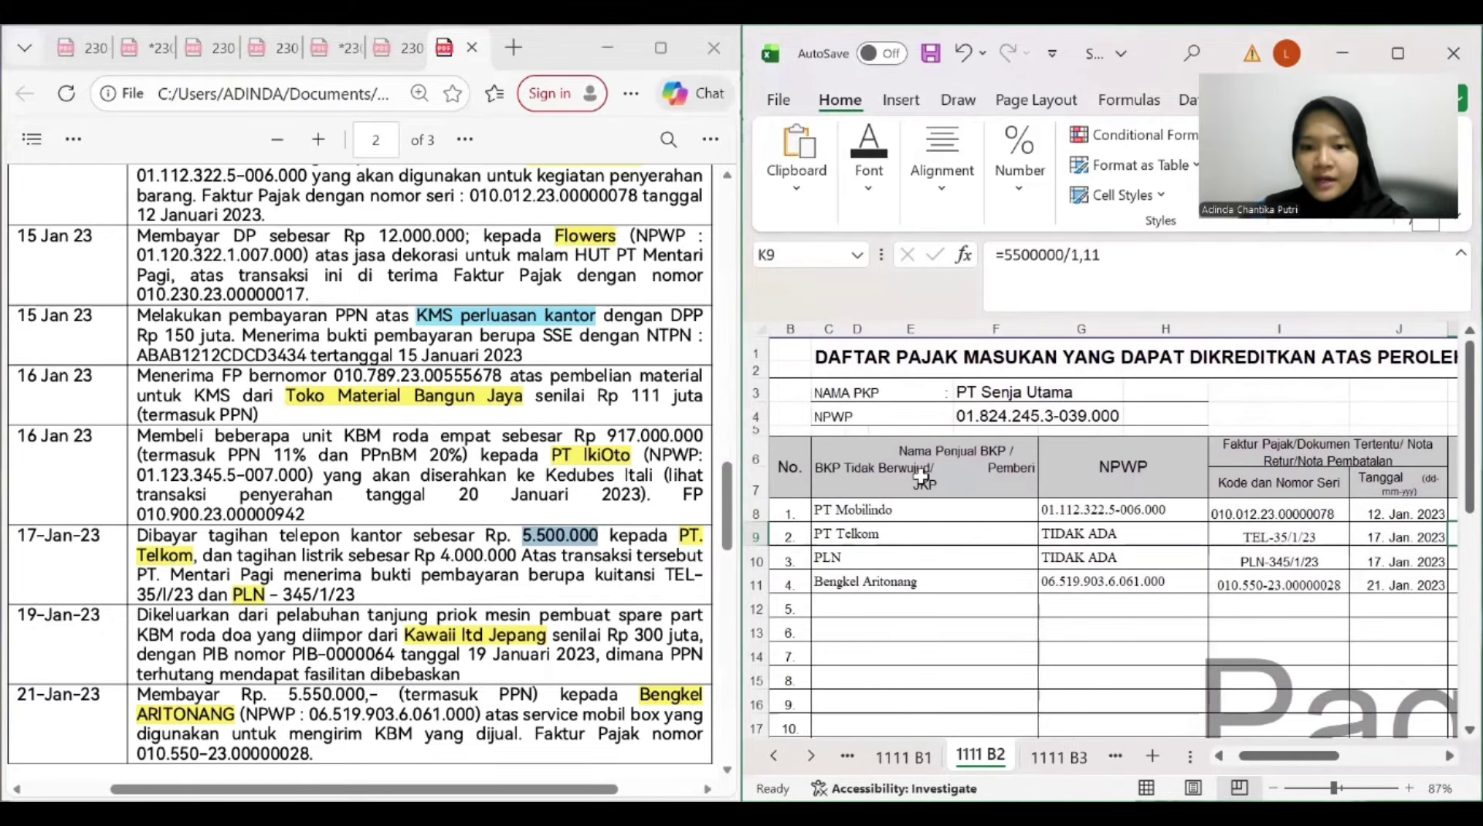
{"action": "left_click", "coordinate": [916, 565]}
{"action": "left_click", "coordinate": [1095, 558]}
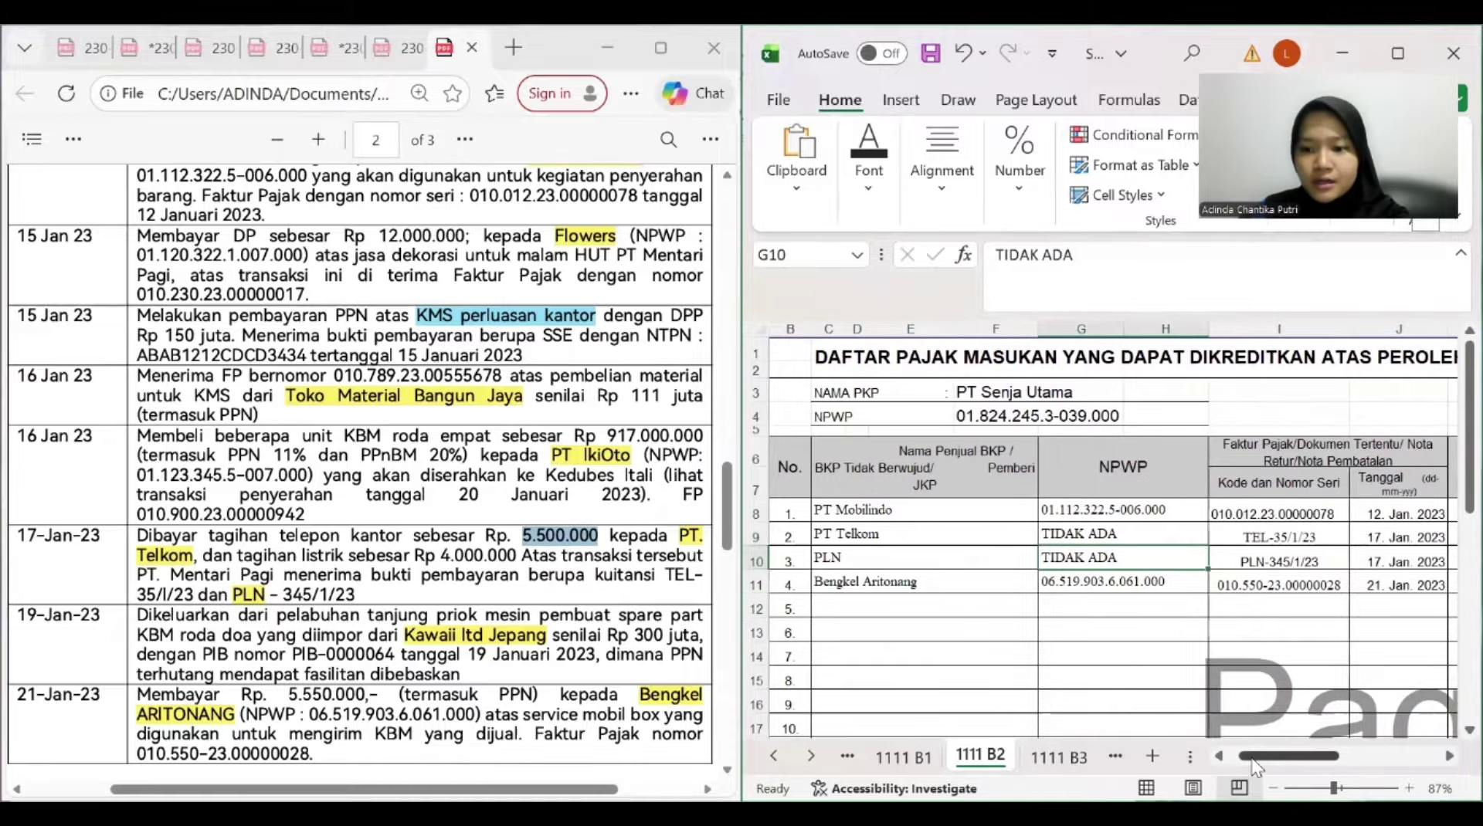
{"action": "scroll", "coordinate": [1177, 555], "scroll_direction": "right", "scroll_amount": 3}
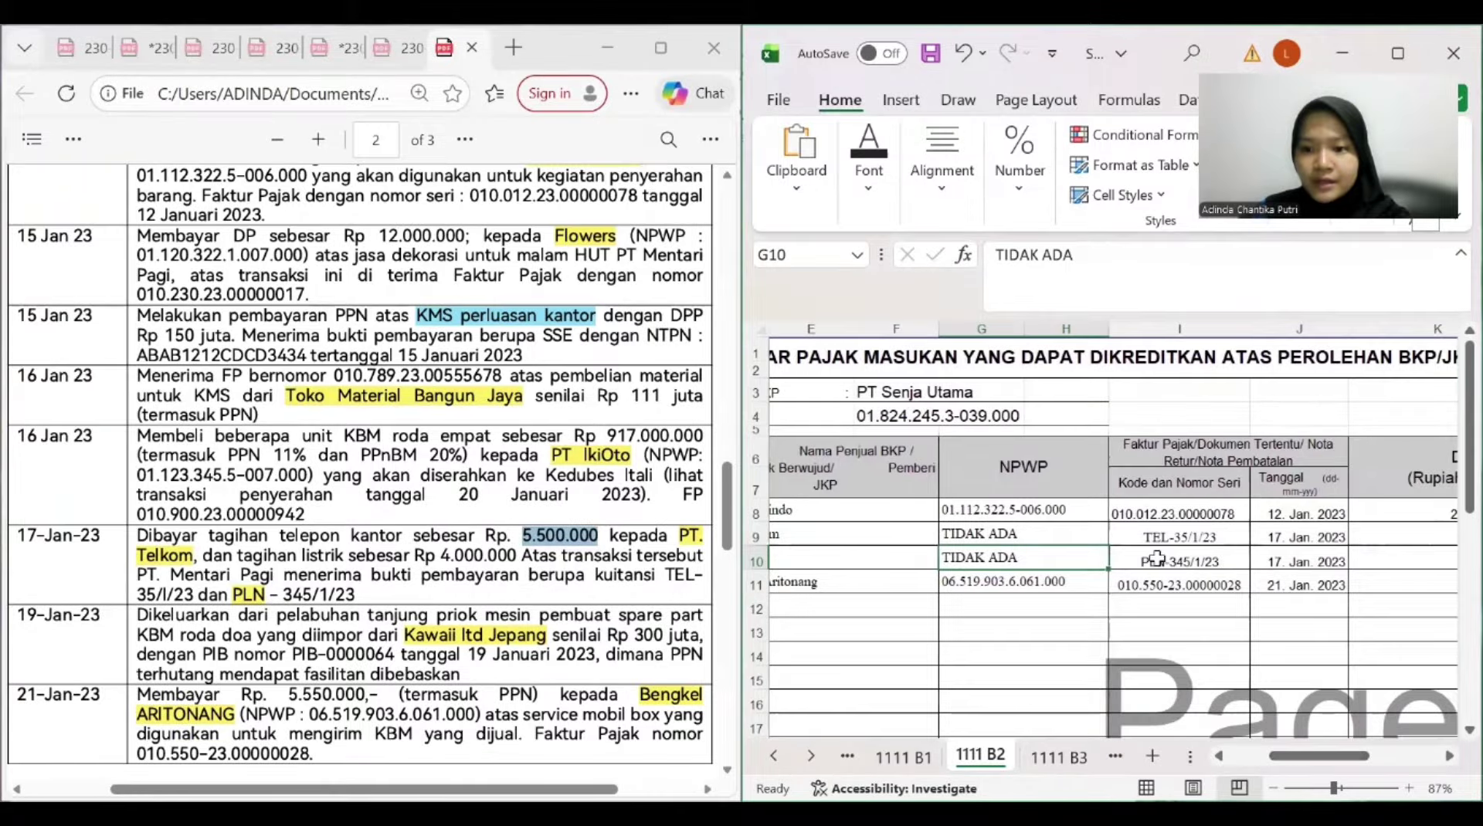
{"action": "left_click", "coordinate": [1177, 554]}
{"action": "left_click_drag", "start_coordinate": [1298, 761], "coordinate": [1317, 764]}
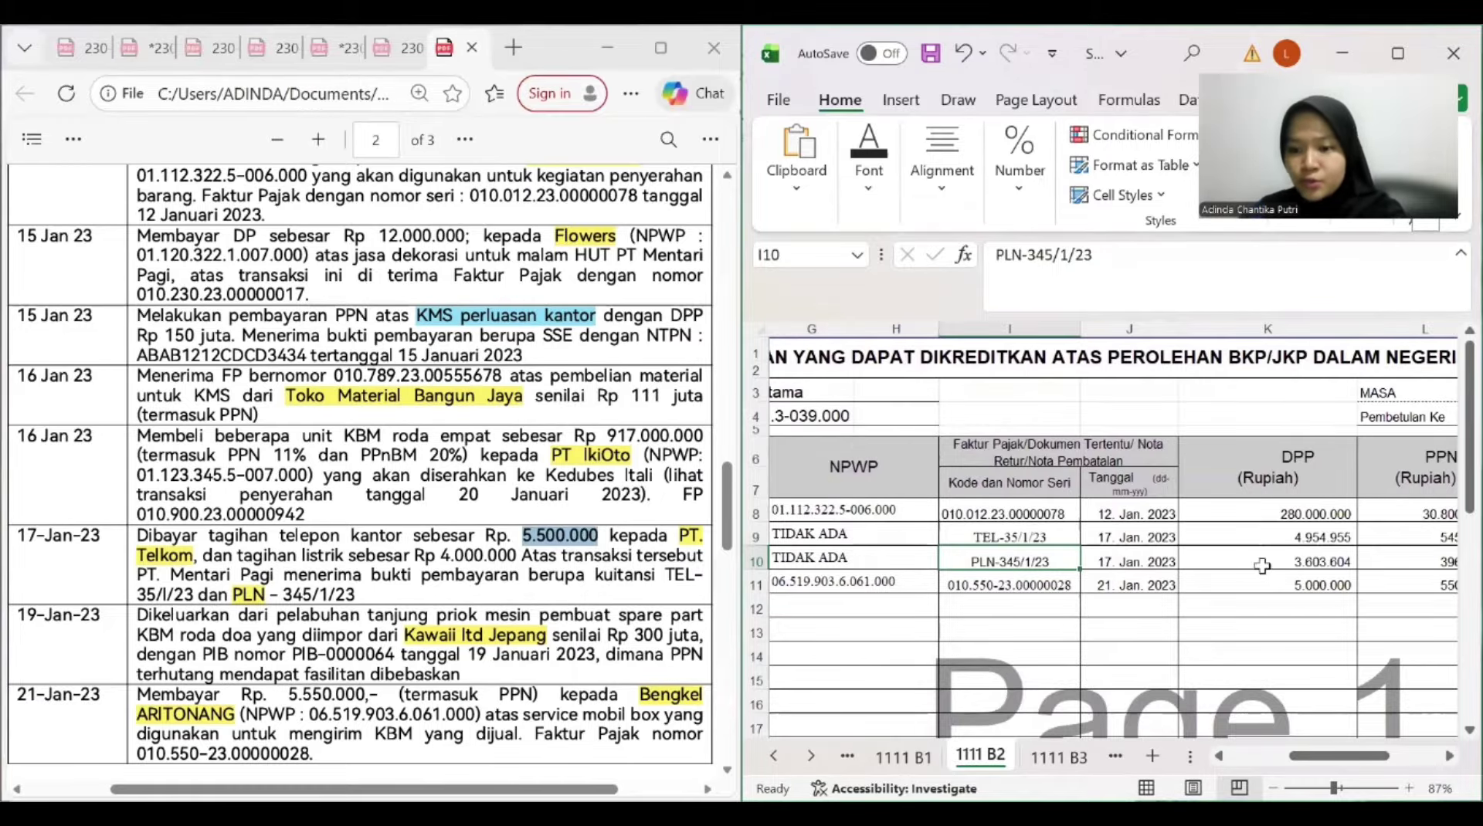
{"action": "left_click_drag", "start_coordinate": [1359, 760], "coordinate": [1369, 760]}
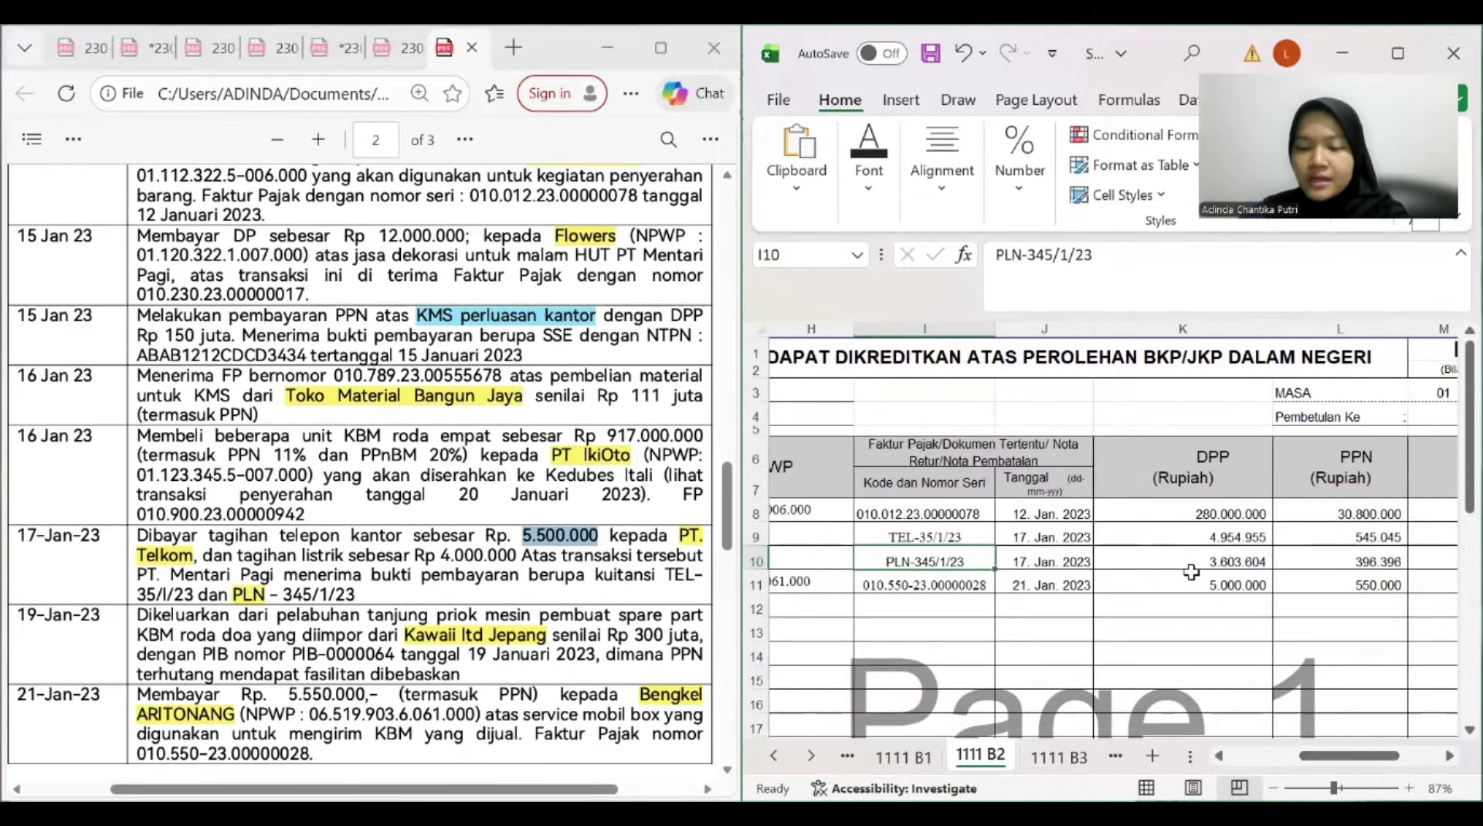
Check the PLN row's DPP formula against the Rp 4.000.000 electricity bill in the case study
{"action": "left_click", "coordinate": [1192, 570]}
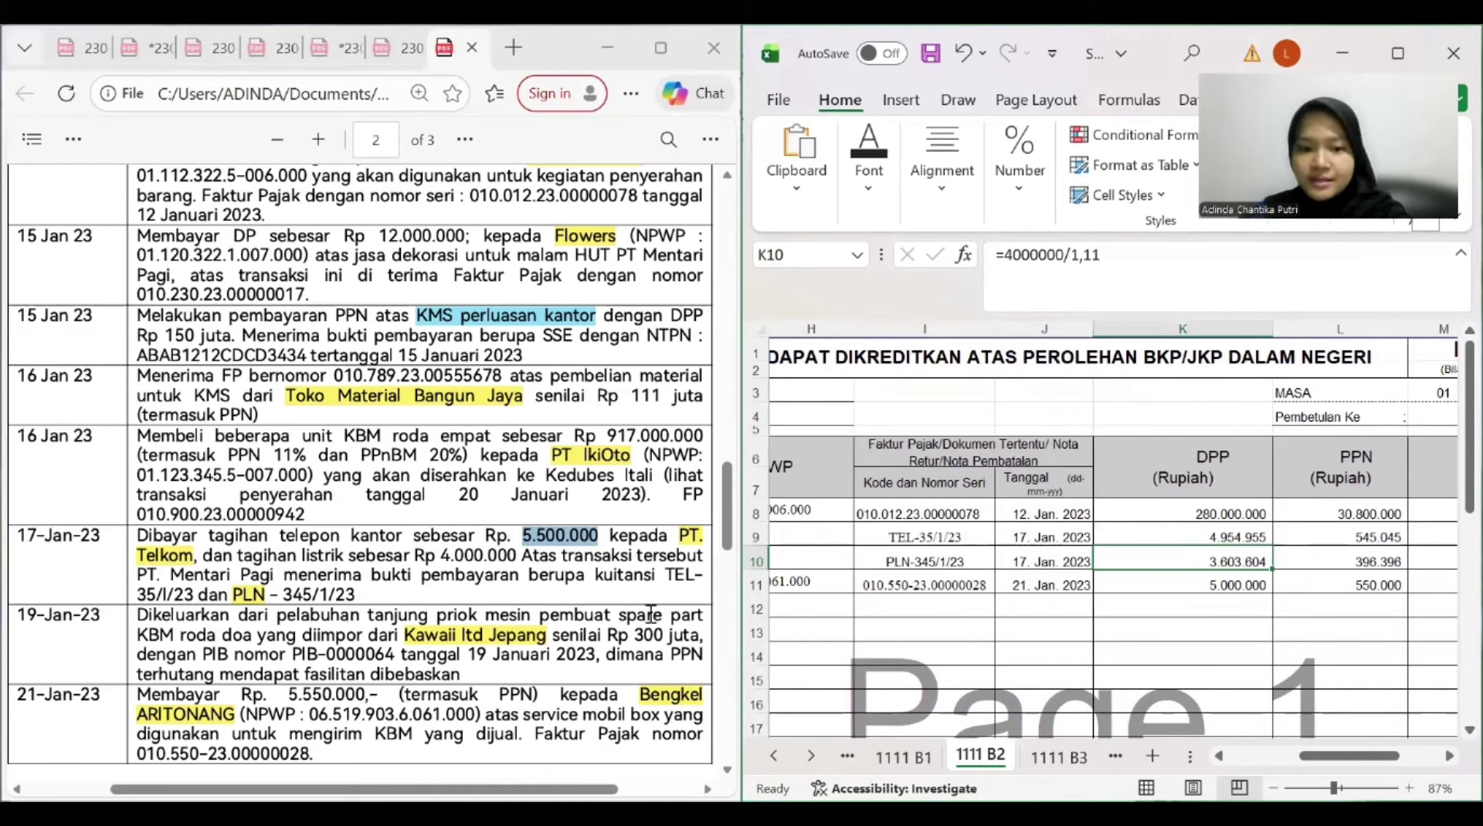
{"action": "left_click_drag", "start_coordinate": [441, 556], "coordinate": [484, 556]}
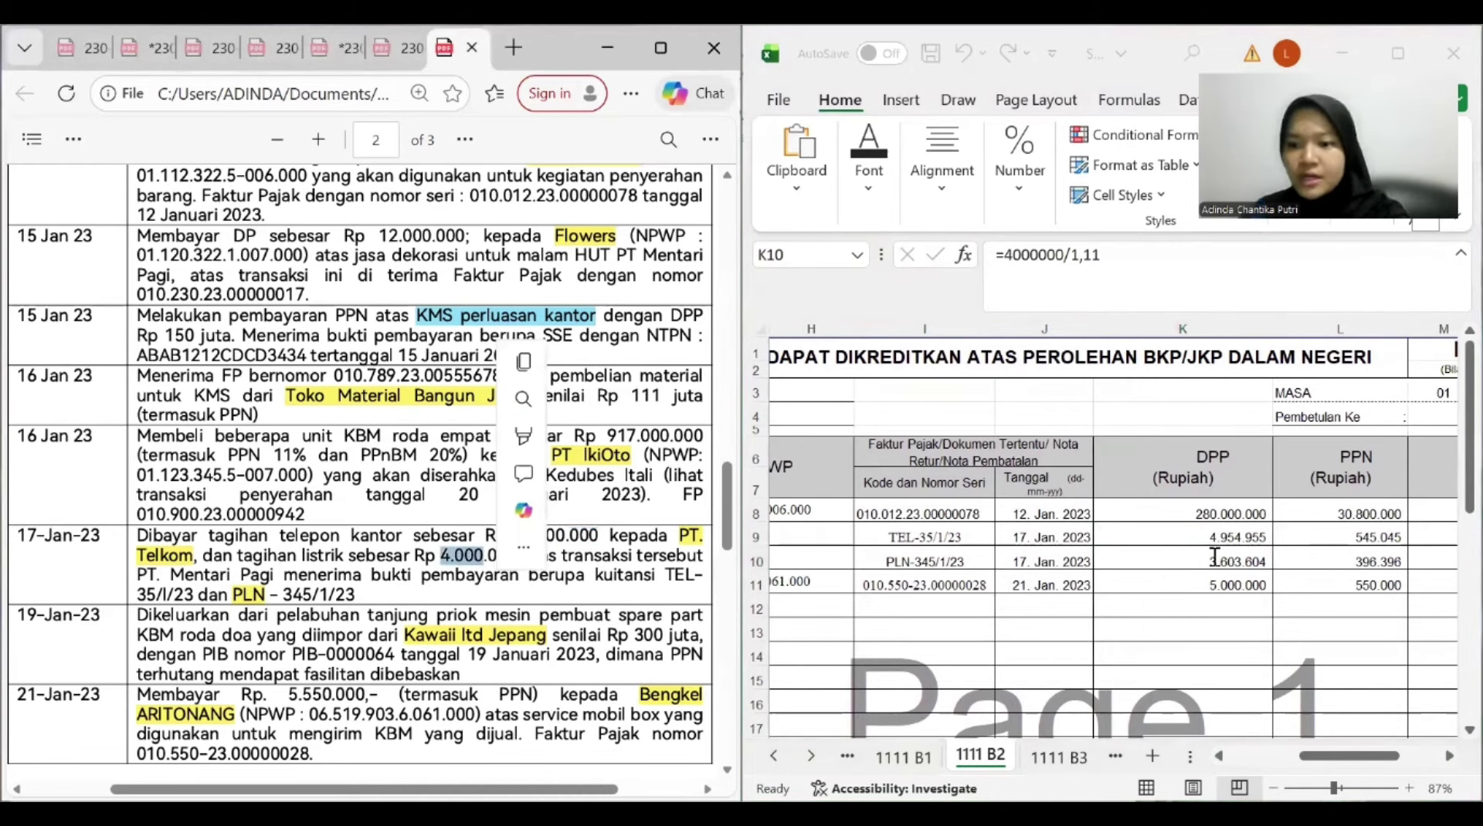
{"action": "left_click", "coordinate": [1217, 611]}
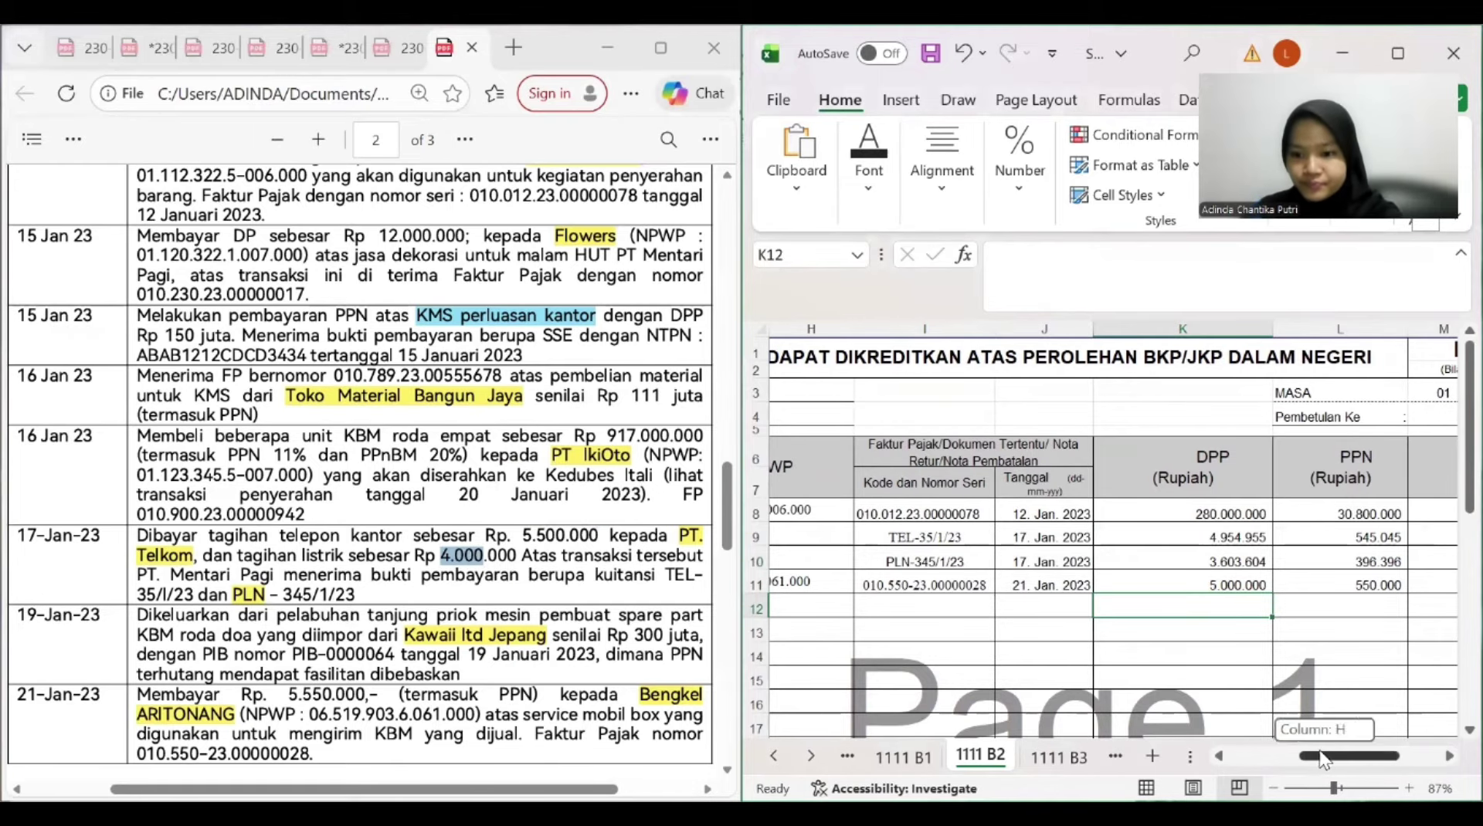
{"action": "left_click_drag", "start_coordinate": [1352, 756], "coordinate": [1322, 756]}
Compare the 19-Jan-23 import from Kawaii Ltd Jepang with the seller and document details in its row on sheet 1111 B1
{"action": "scroll", "coordinate": [311, 529], "scroll_direction": "down", "scroll_amount": 3}
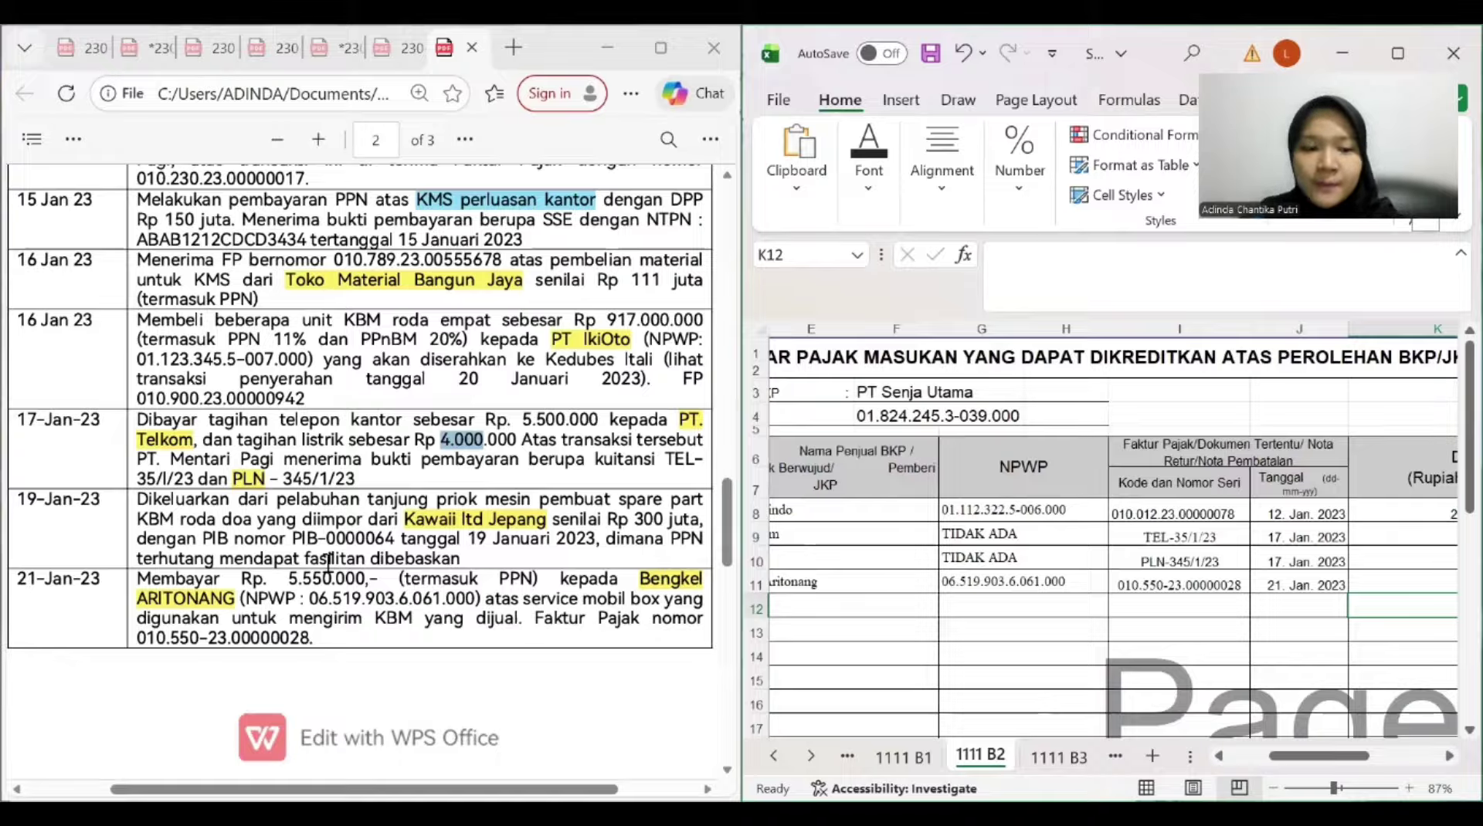
{"action": "left_click", "coordinate": [903, 758]}
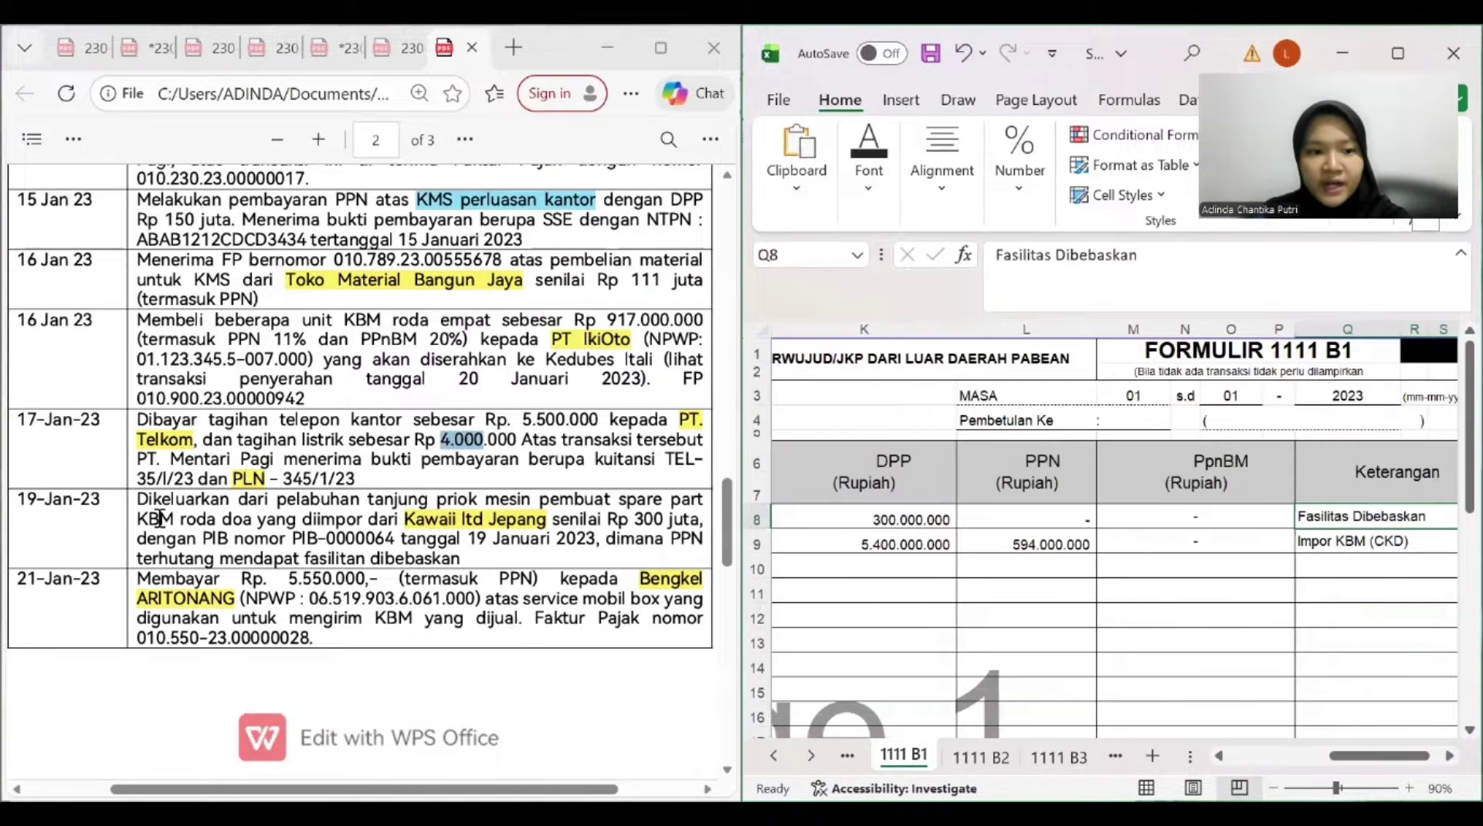
{"action": "left_click_drag", "start_coordinate": [303, 524], "coordinate": [345, 524]}
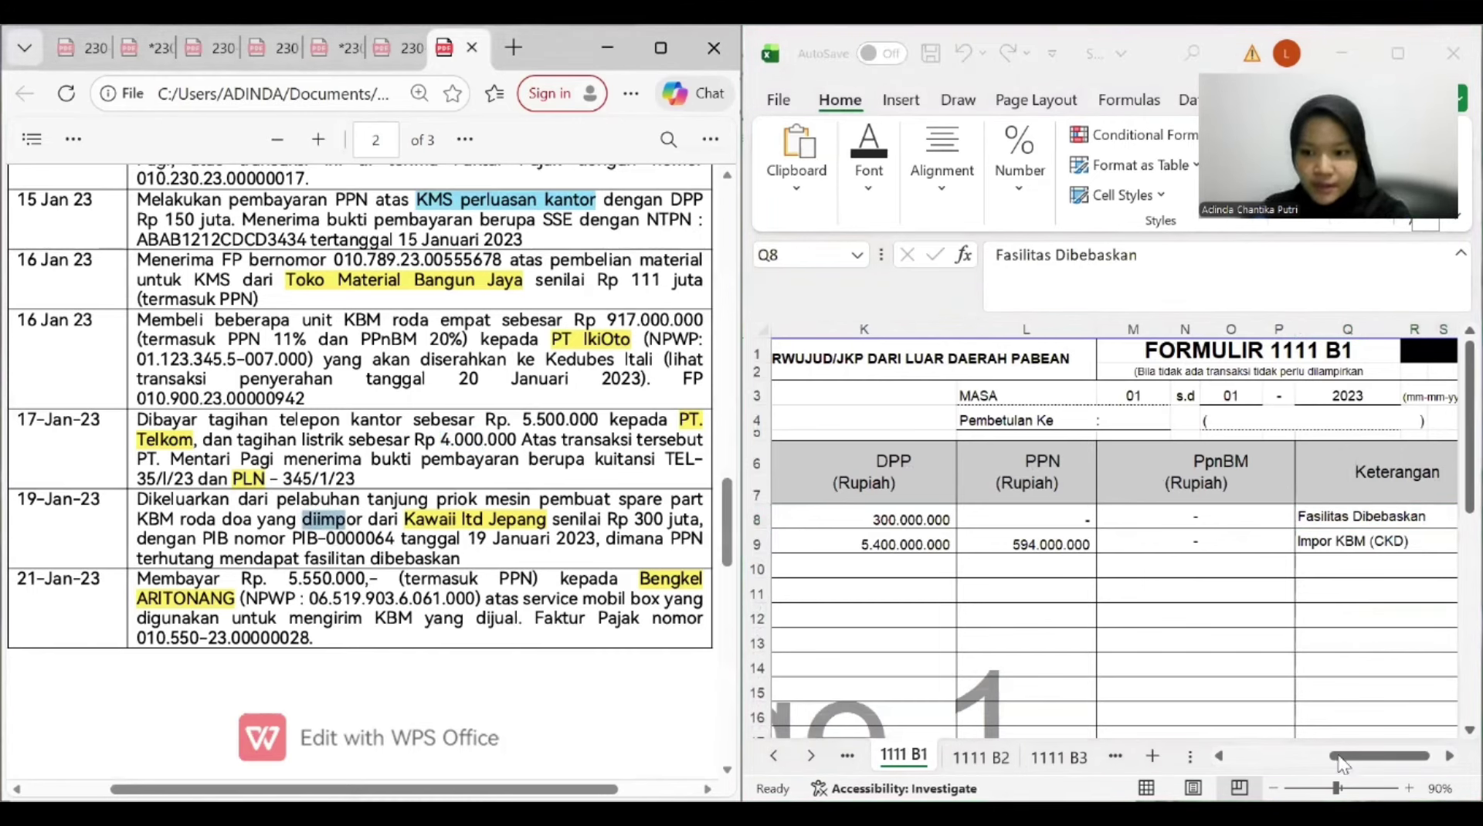
{"action": "left_click_drag", "start_coordinate": [1343, 763], "coordinate": [1249, 759]}
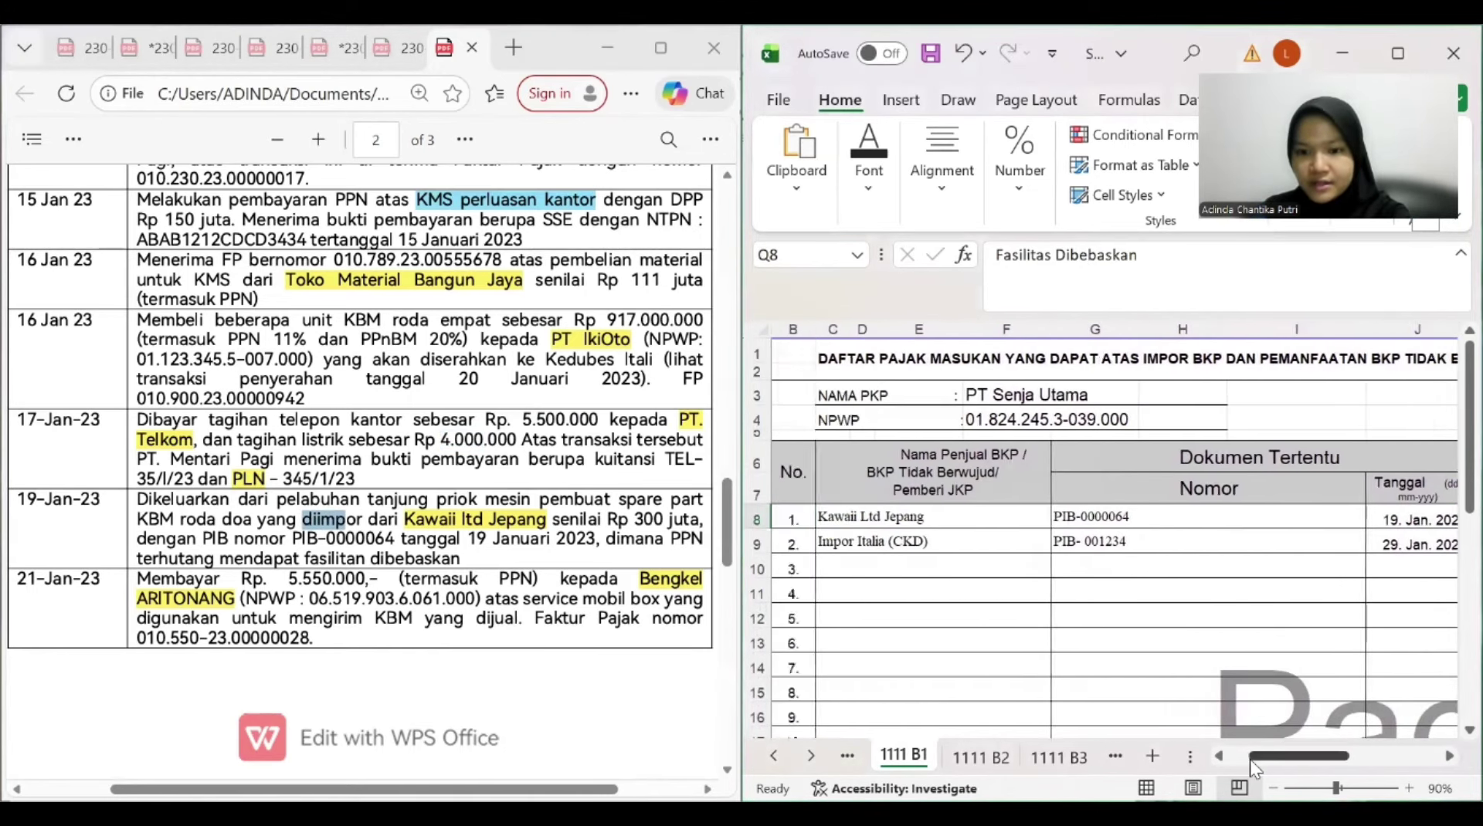
{"action": "left_click", "coordinate": [917, 525]}
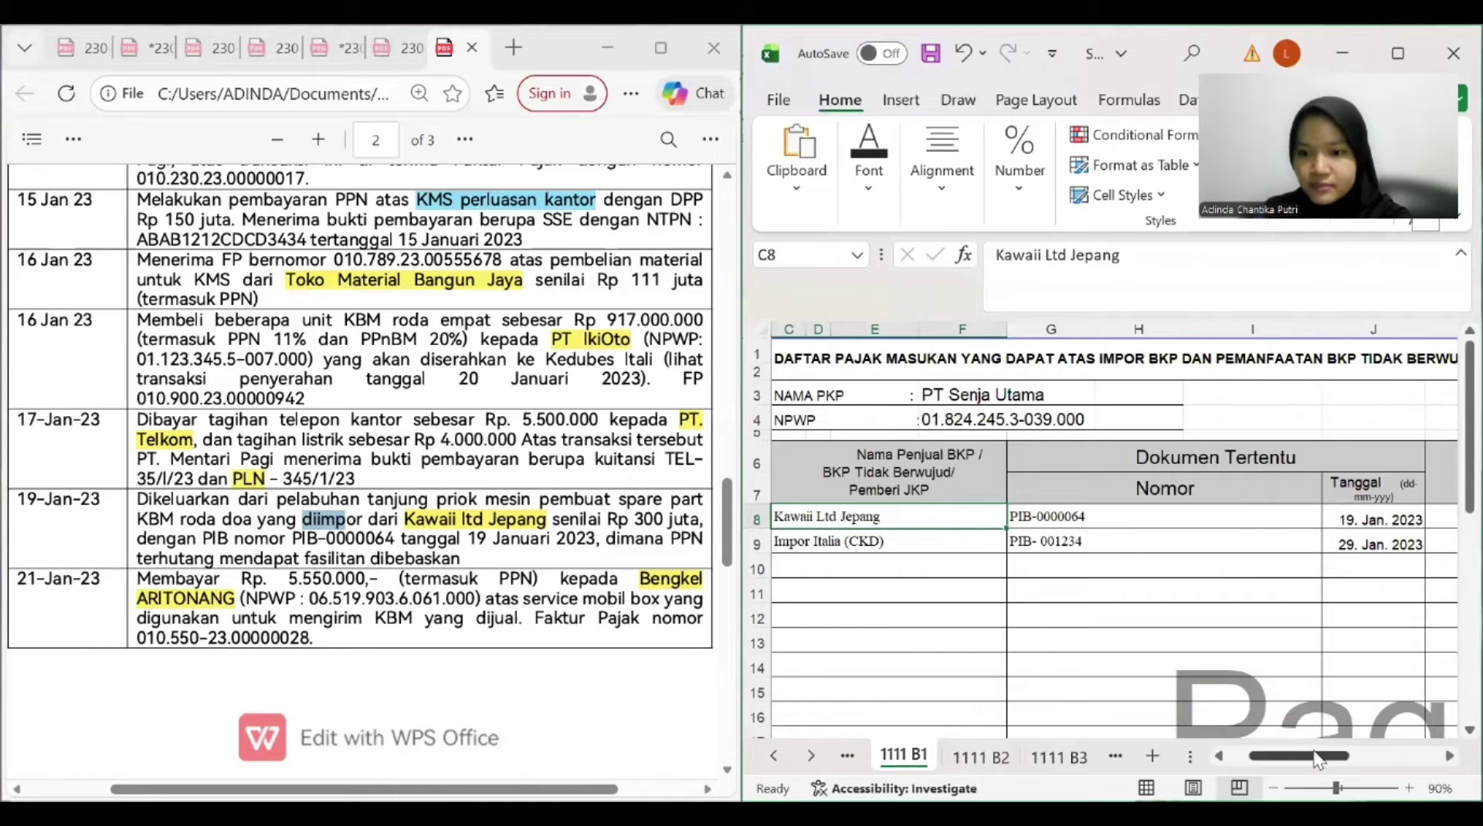
{"action": "left_click_drag", "start_coordinate": [1316, 759], "coordinate": [1357, 764]}
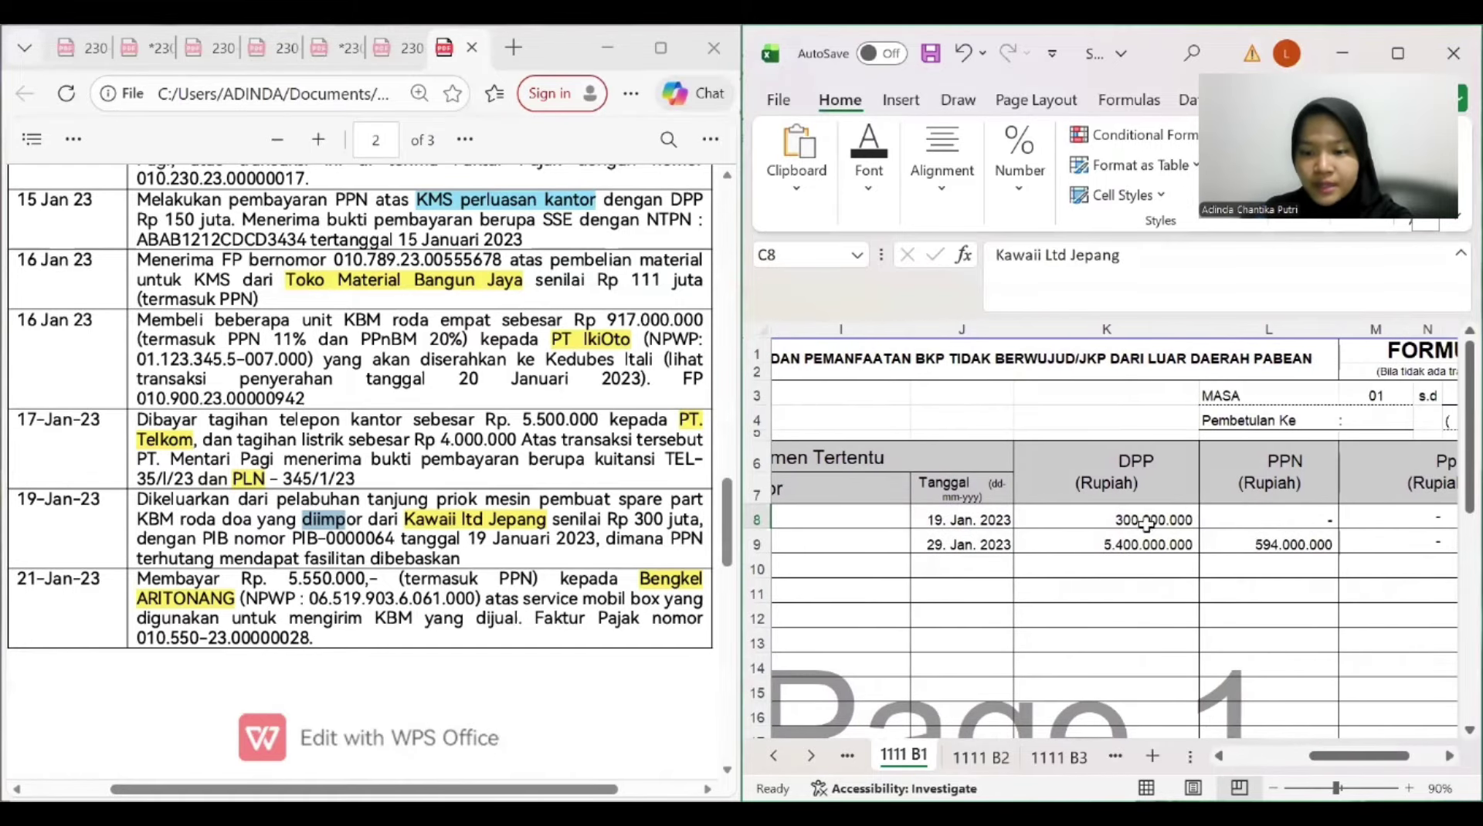
Mark the Rp 300 juta import value in the case study and compare it and the PIB number with the Kawaii Ltd Jepang row
{"action": "left_click_drag", "start_coordinate": [463, 522], "coordinate": [698, 523]}
{"action": "right_click", "coordinate": [658, 531]}
{"action": "left_click", "coordinate": [346, 552]}
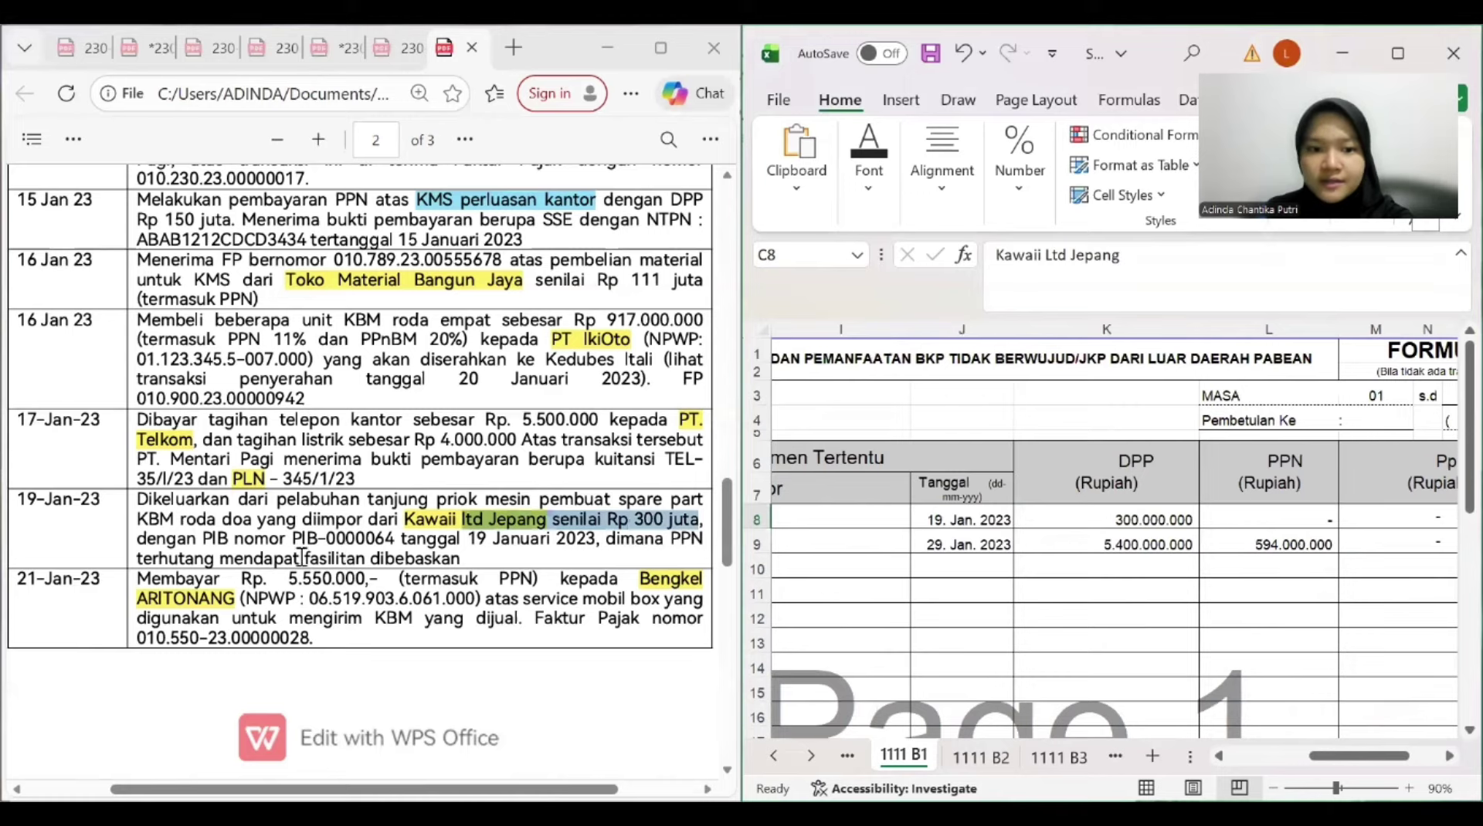
{"action": "left_click_drag", "start_coordinate": [1336, 763], "coordinate": [1253, 772]}
{"action": "scroll", "coordinate": [549, 635], "scroll_direction": "down", "scroll_amount": 2}
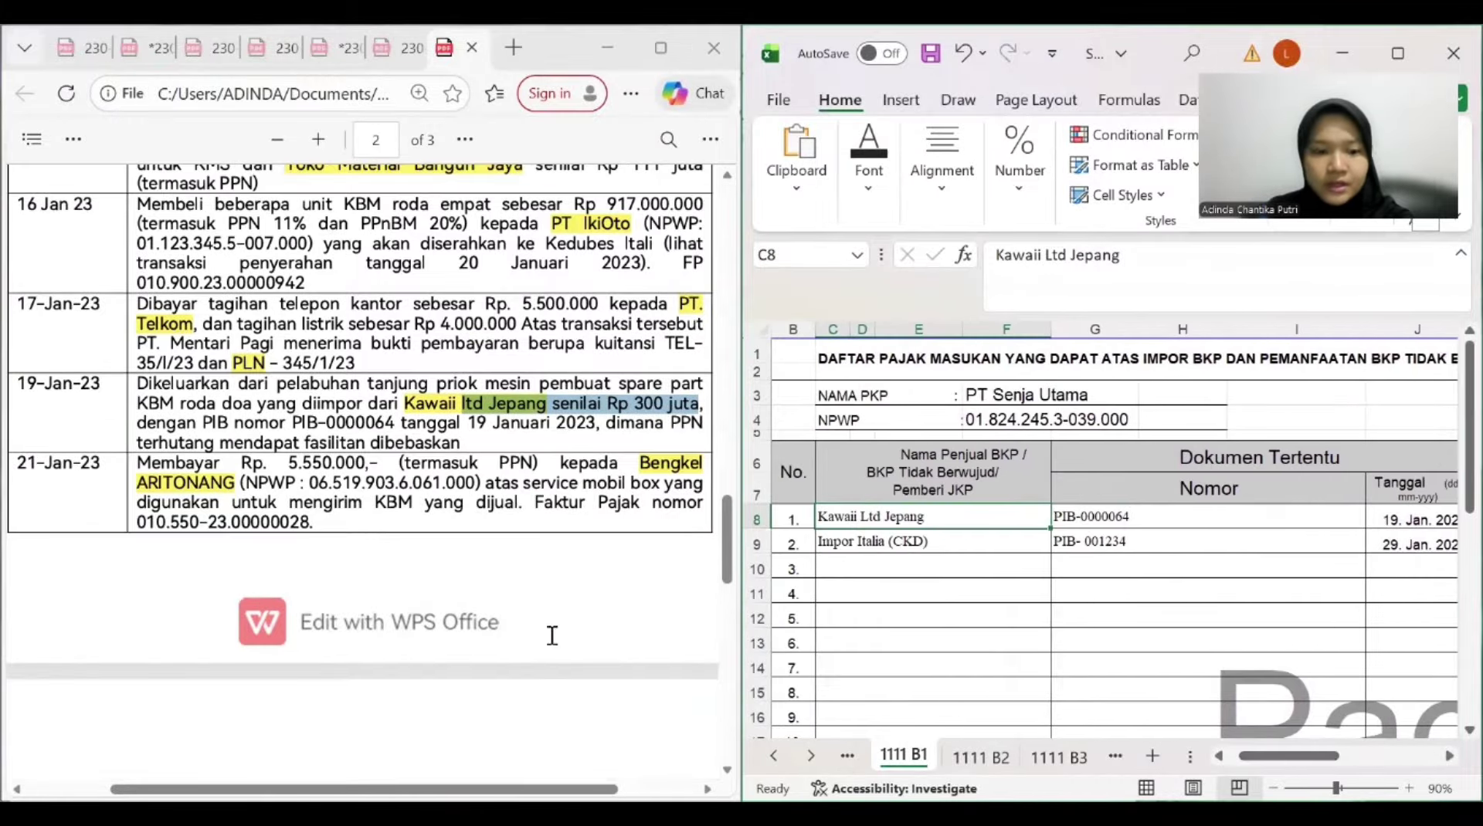
Review the Bengkel Aritonang row's seller name, NPWP, invoice number and date on sheet 1111 B2 for the 21-Jan-23 car service
{"action": "left_click", "coordinate": [238, 450]}
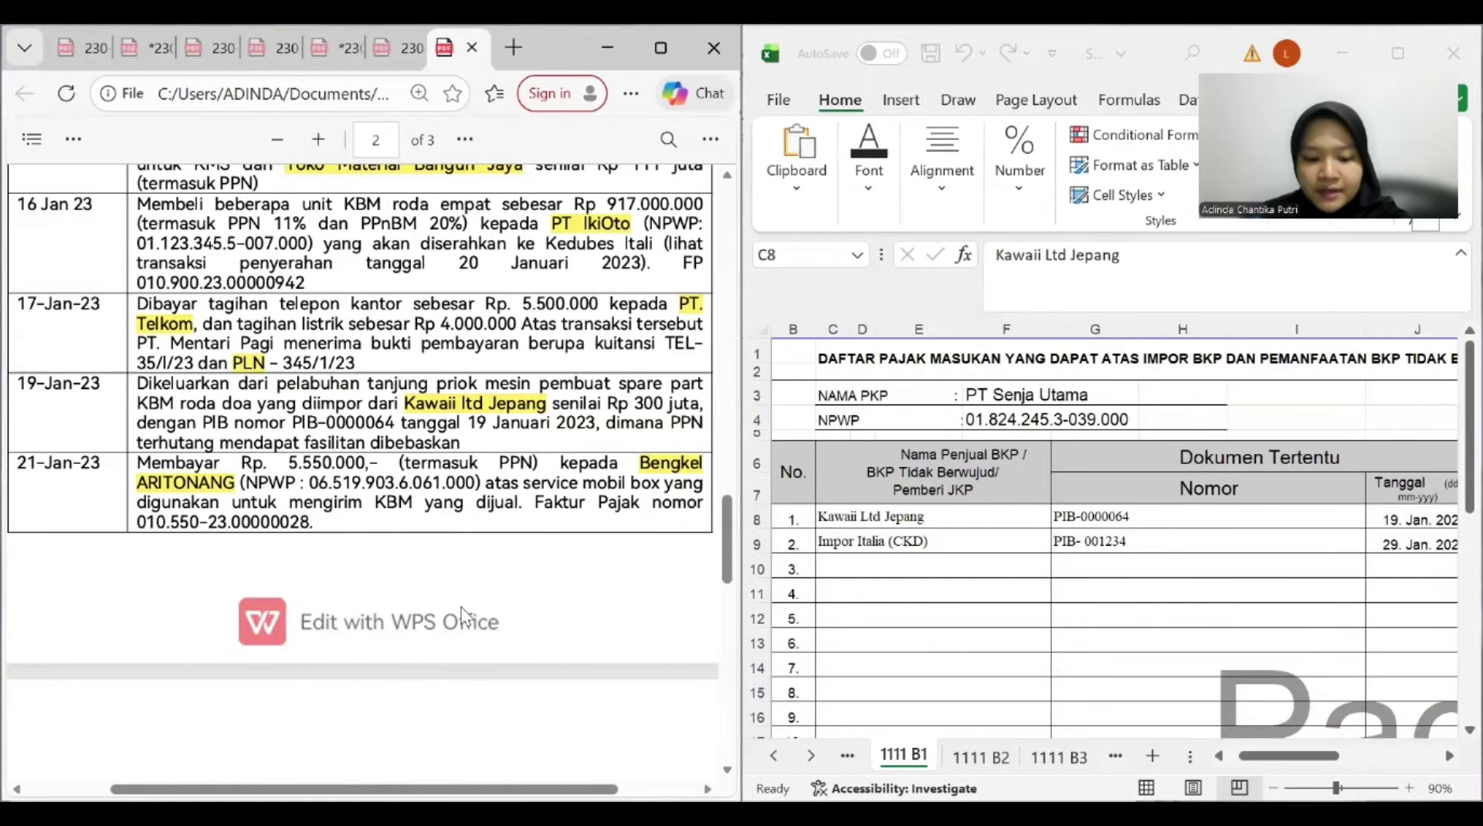
{"action": "left_click", "coordinate": [997, 760]}
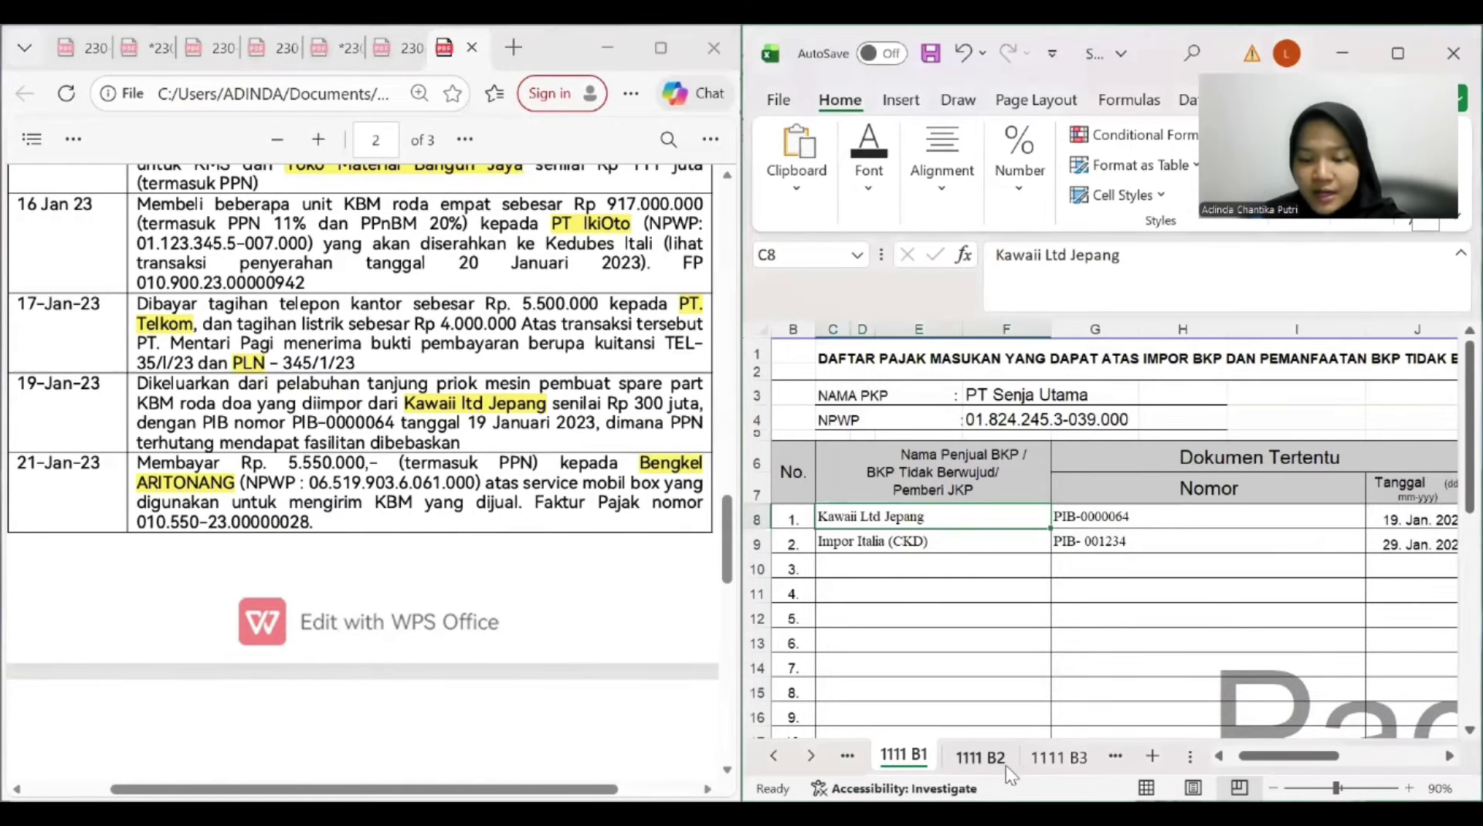
{"action": "left_click_drag", "start_coordinate": [1280, 759], "coordinate": [1237, 762]}
{"action": "left_click", "coordinate": [932, 579]}
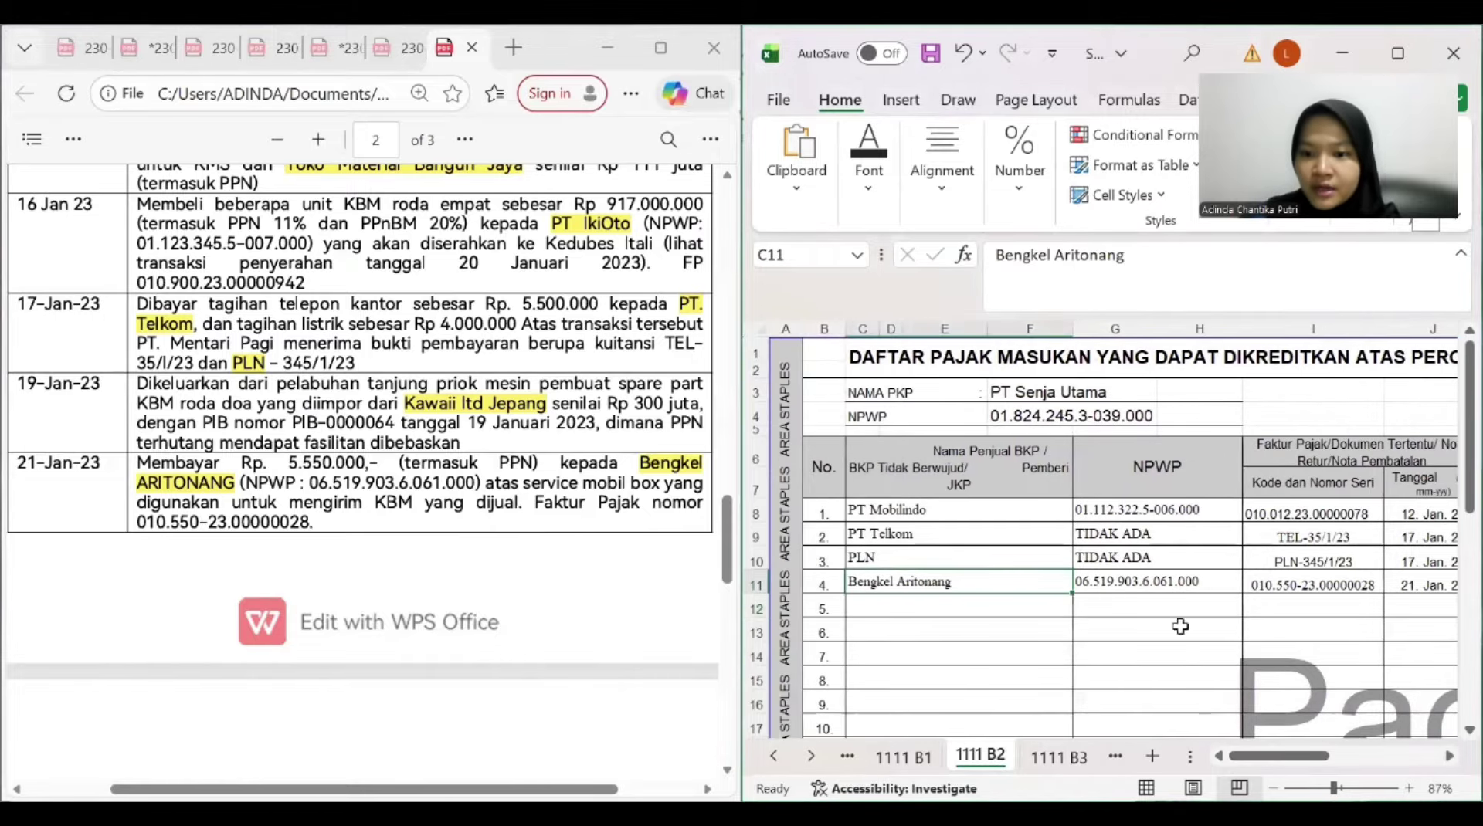
{"action": "left_click_drag", "start_coordinate": [1261, 759], "coordinate": [1319, 765]}
{"action": "left_click", "coordinate": [1088, 585]}
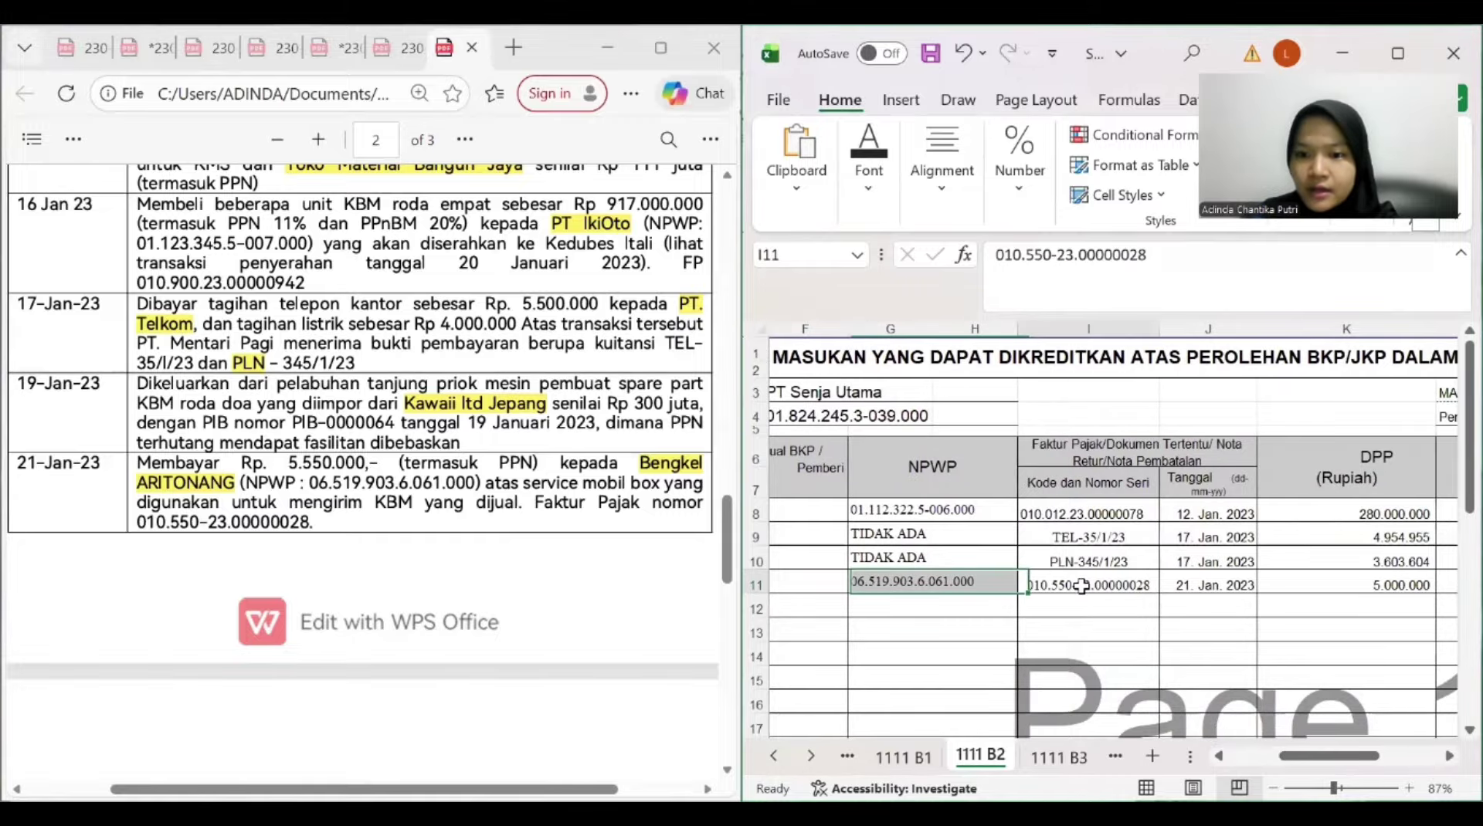
{"action": "left_click_drag", "start_coordinate": [1313, 756], "coordinate": [1333, 758]}
{"action": "left_click", "coordinate": [1013, 584]}
Check the Bengkel Aritonang row's DPP and PPN against the Rp 5.550.000 payment marked in the case study
{"action": "left_click", "coordinate": [1135, 588]}
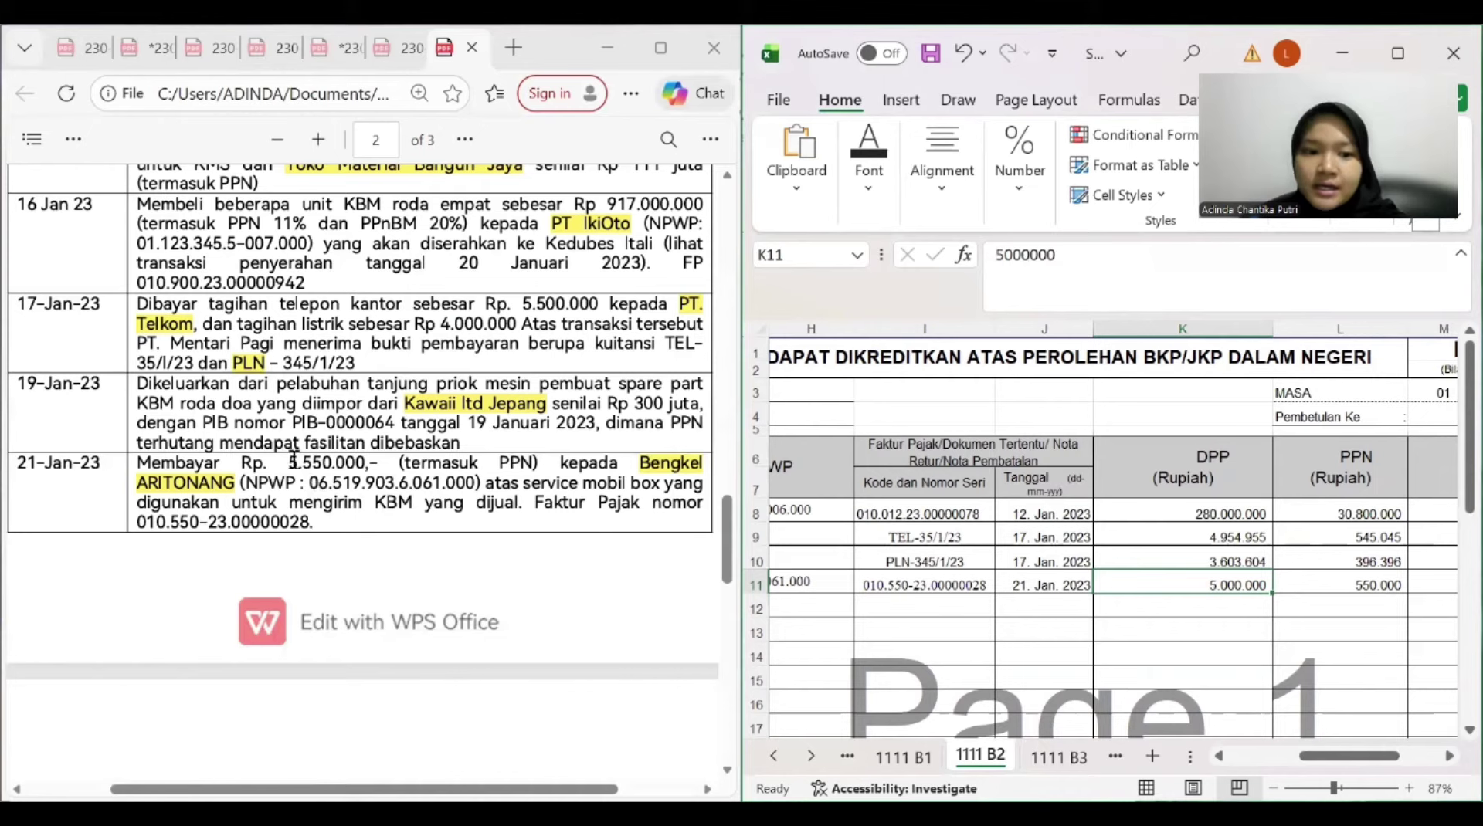
{"action": "left_click_drag", "start_coordinate": [288, 463], "coordinate": [364, 464]}
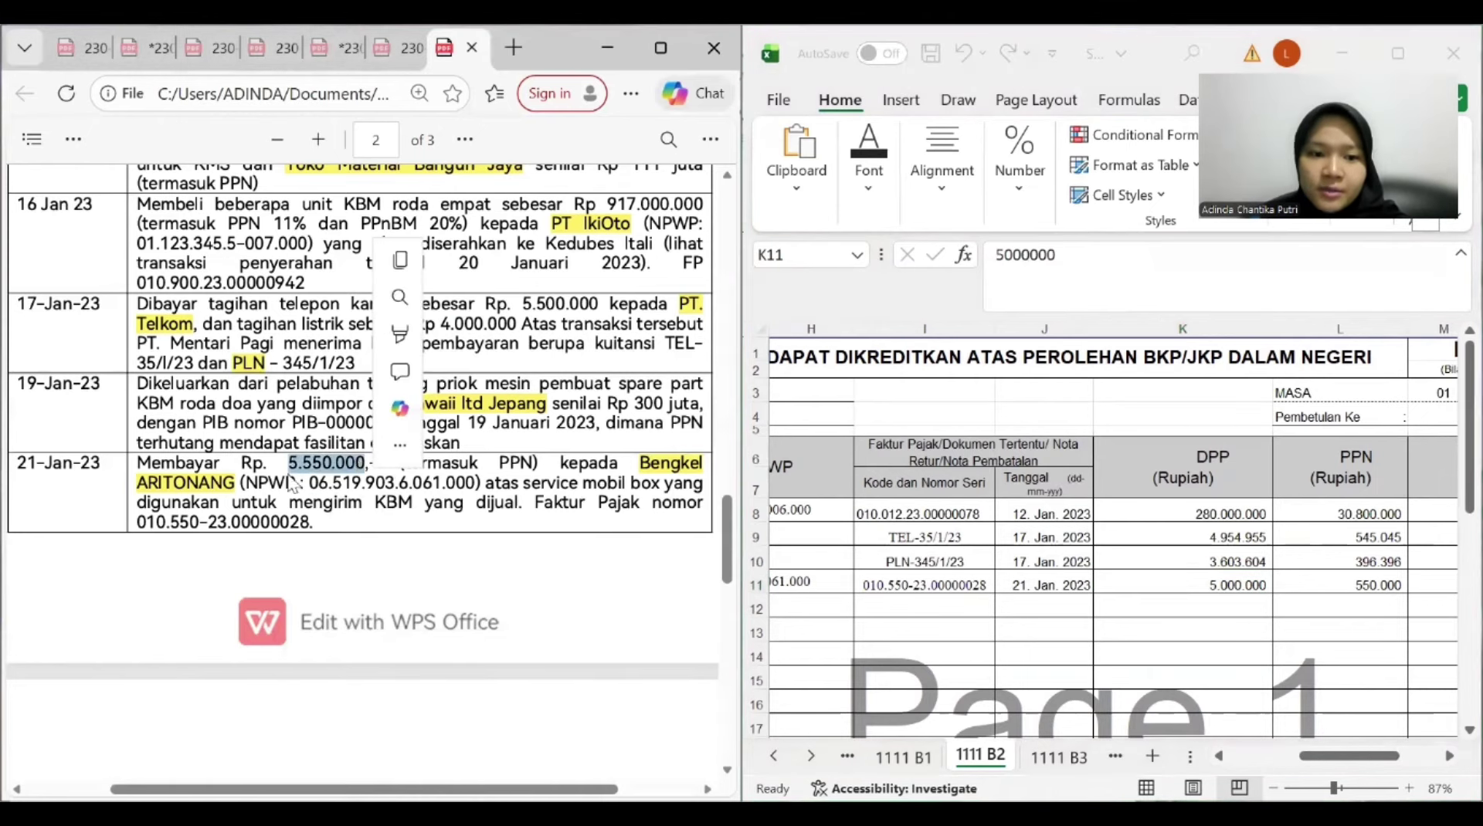
{"action": "left_click", "coordinate": [1179, 593]}
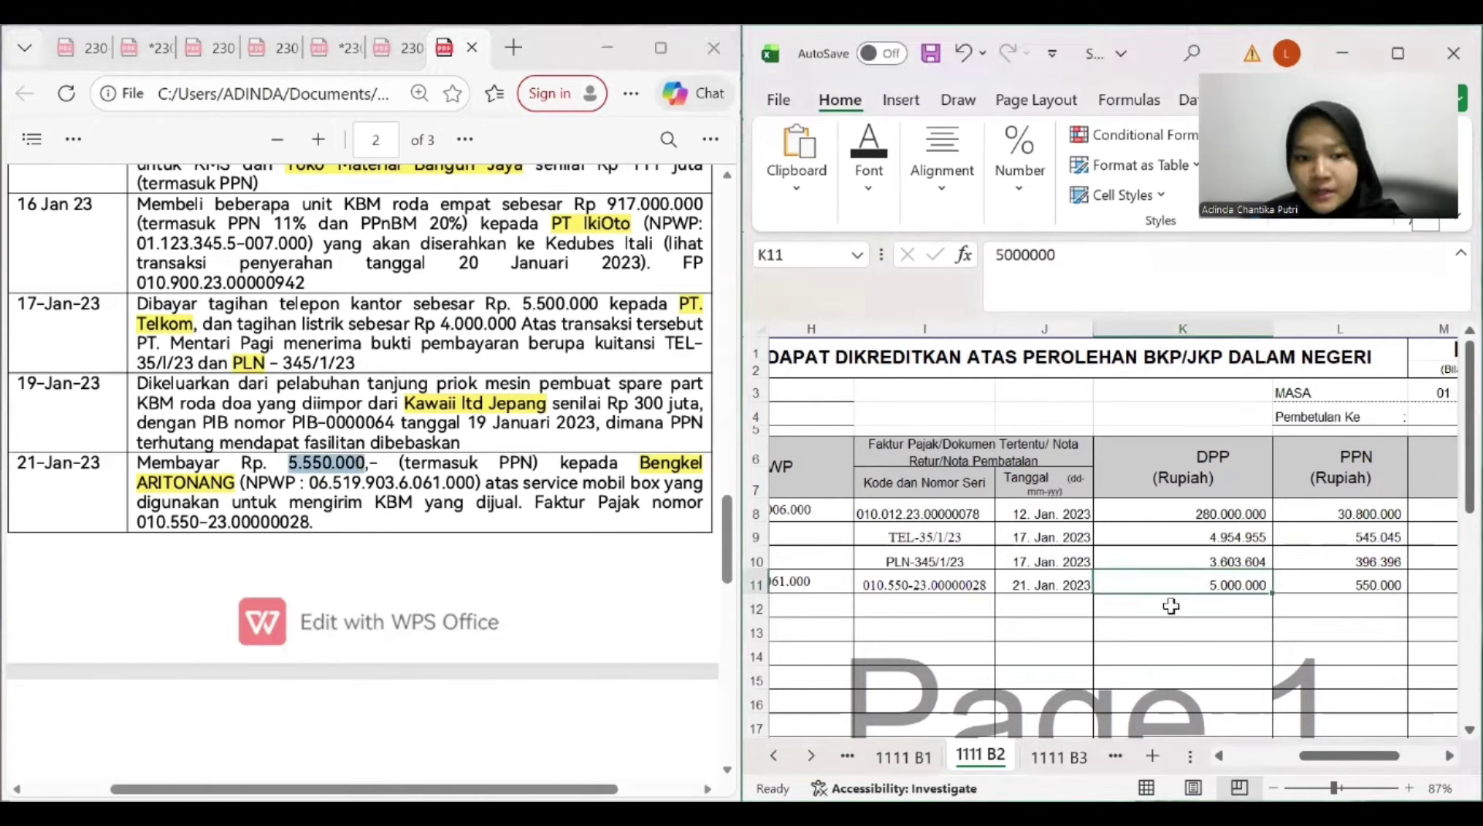
{"action": "left_click", "coordinate": [1171, 607]}
{"action": "left_click", "coordinate": [1151, 581]}
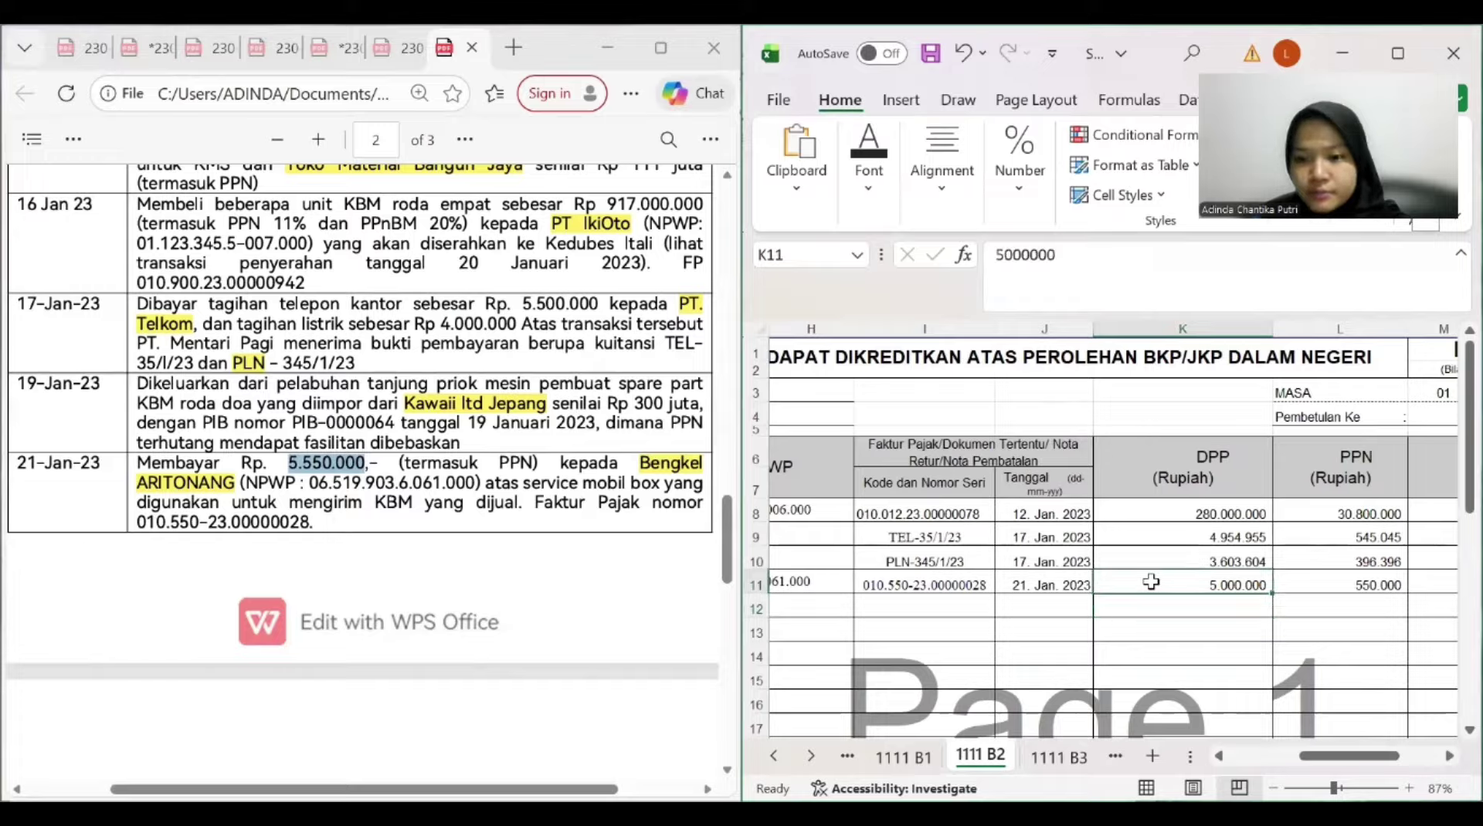
{"action": "left_click", "coordinate": [1312, 583]}
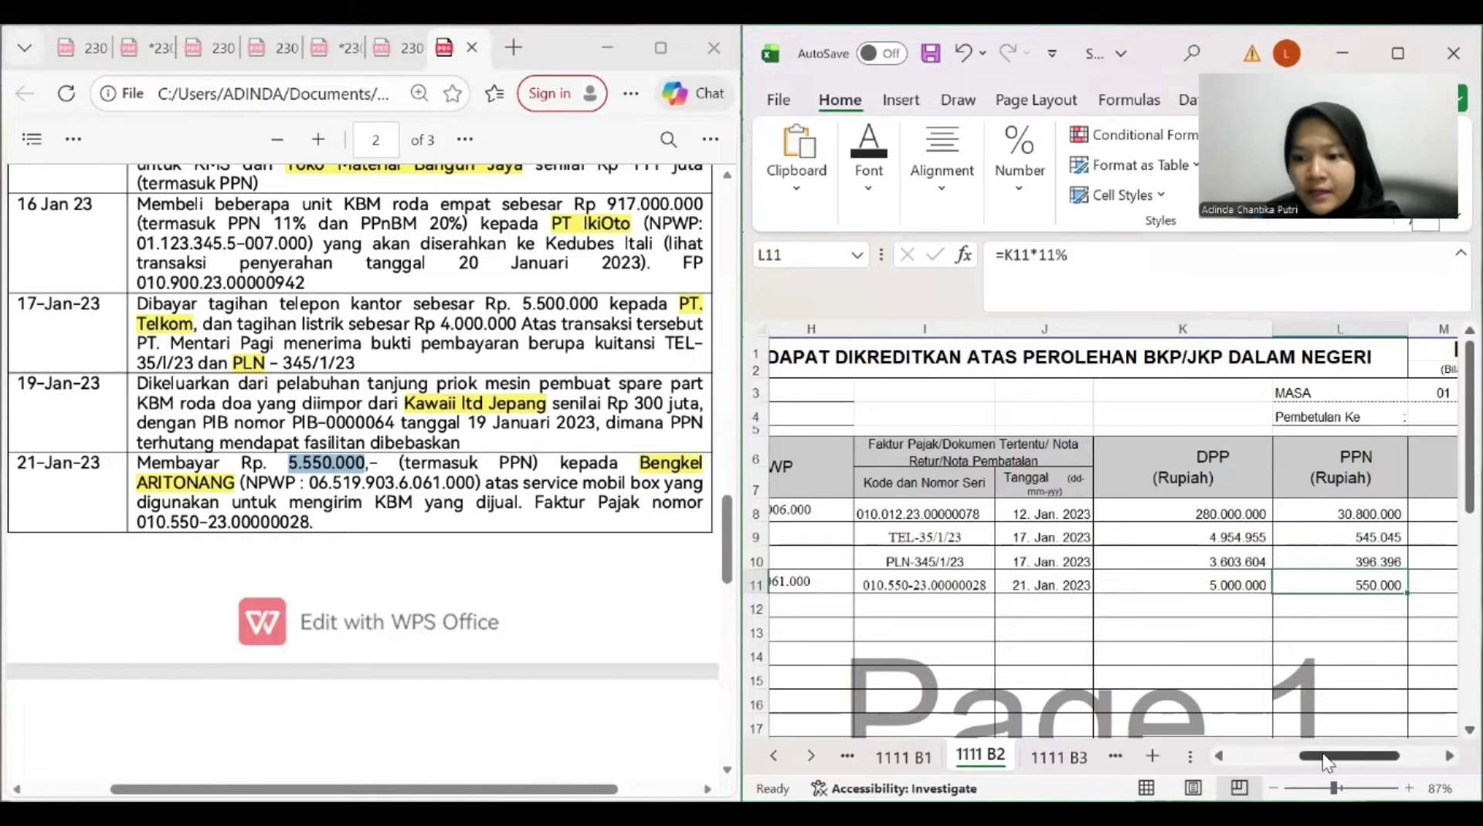
{"action": "left_click_drag", "start_coordinate": [1322, 754], "coordinate": [1316, 762]}
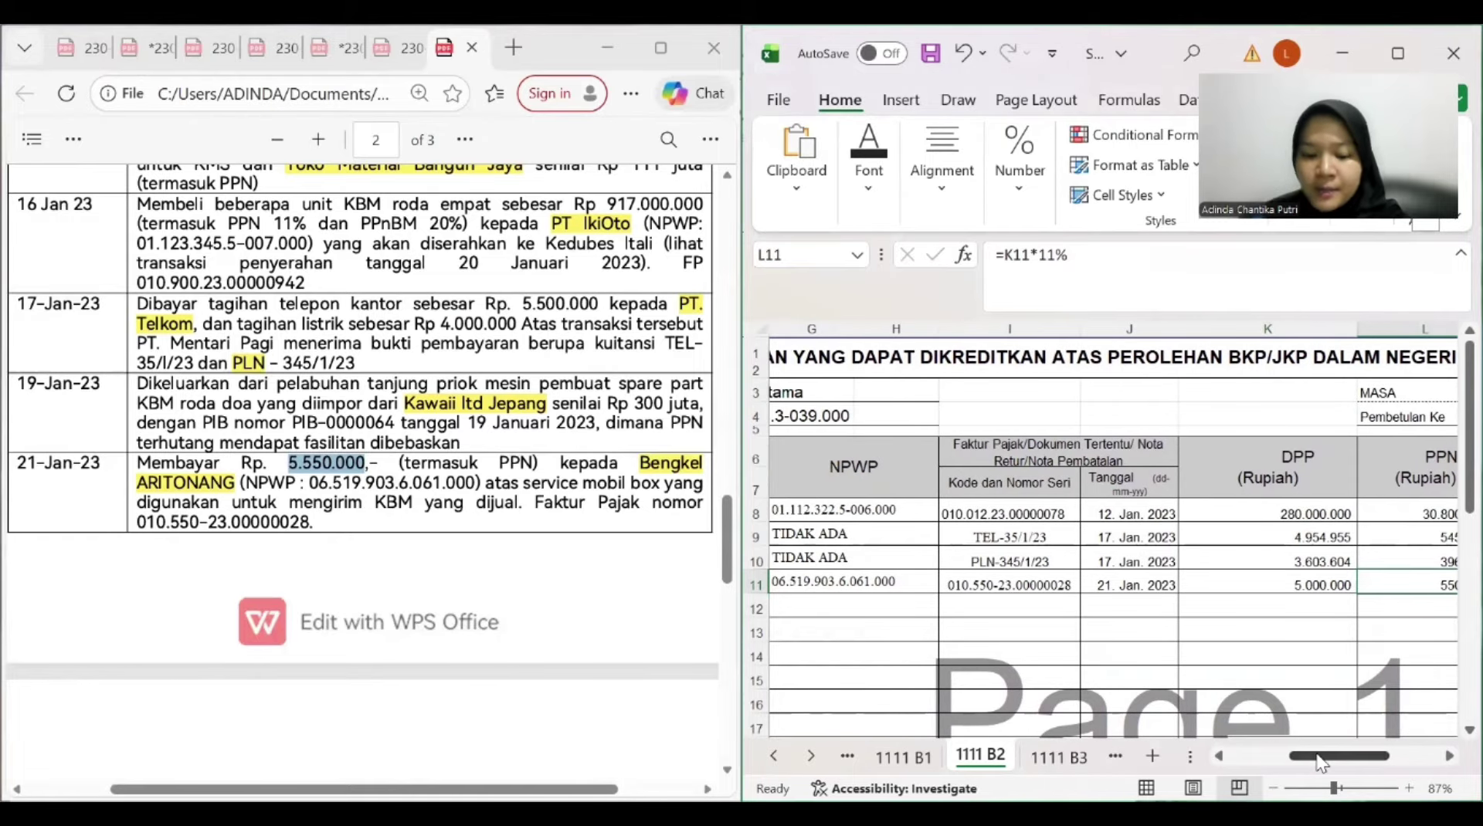
Examine the 25 Jan 23 spare-part purchase from PT Selalu Salah and its invoice code 020, and open sheet 1111 B3
{"action": "scroll", "coordinate": [649, 546], "scroll_direction": "down", "scroll_amount": 3}
{"action": "left_click", "coordinate": [649, 547]}
{"action": "scroll", "coordinate": [650, 564], "scroll_direction": "down", "scroll_amount": 5}
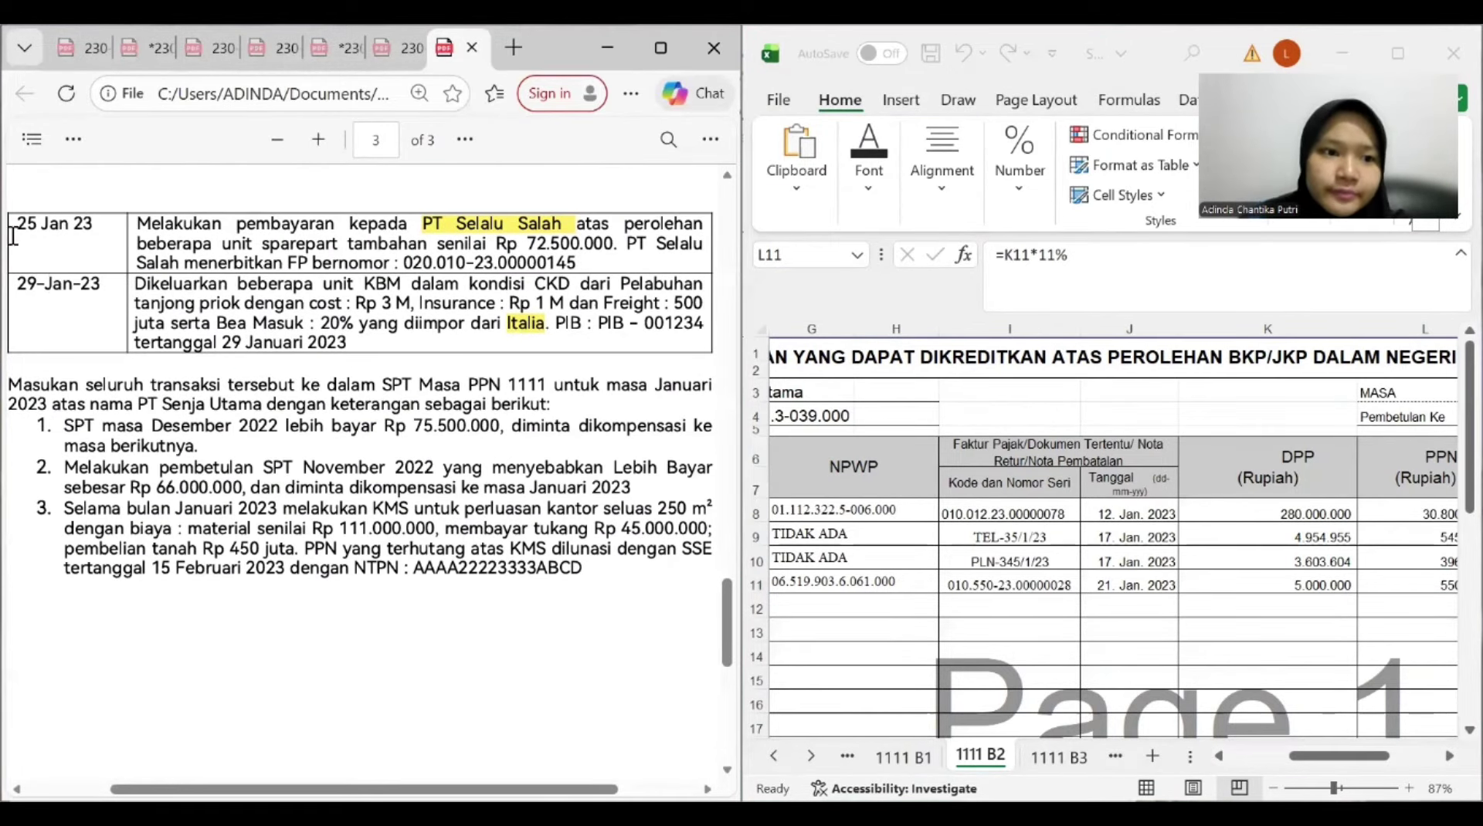
{"action": "left_click_drag", "start_coordinate": [21, 230], "coordinate": [94, 230]}
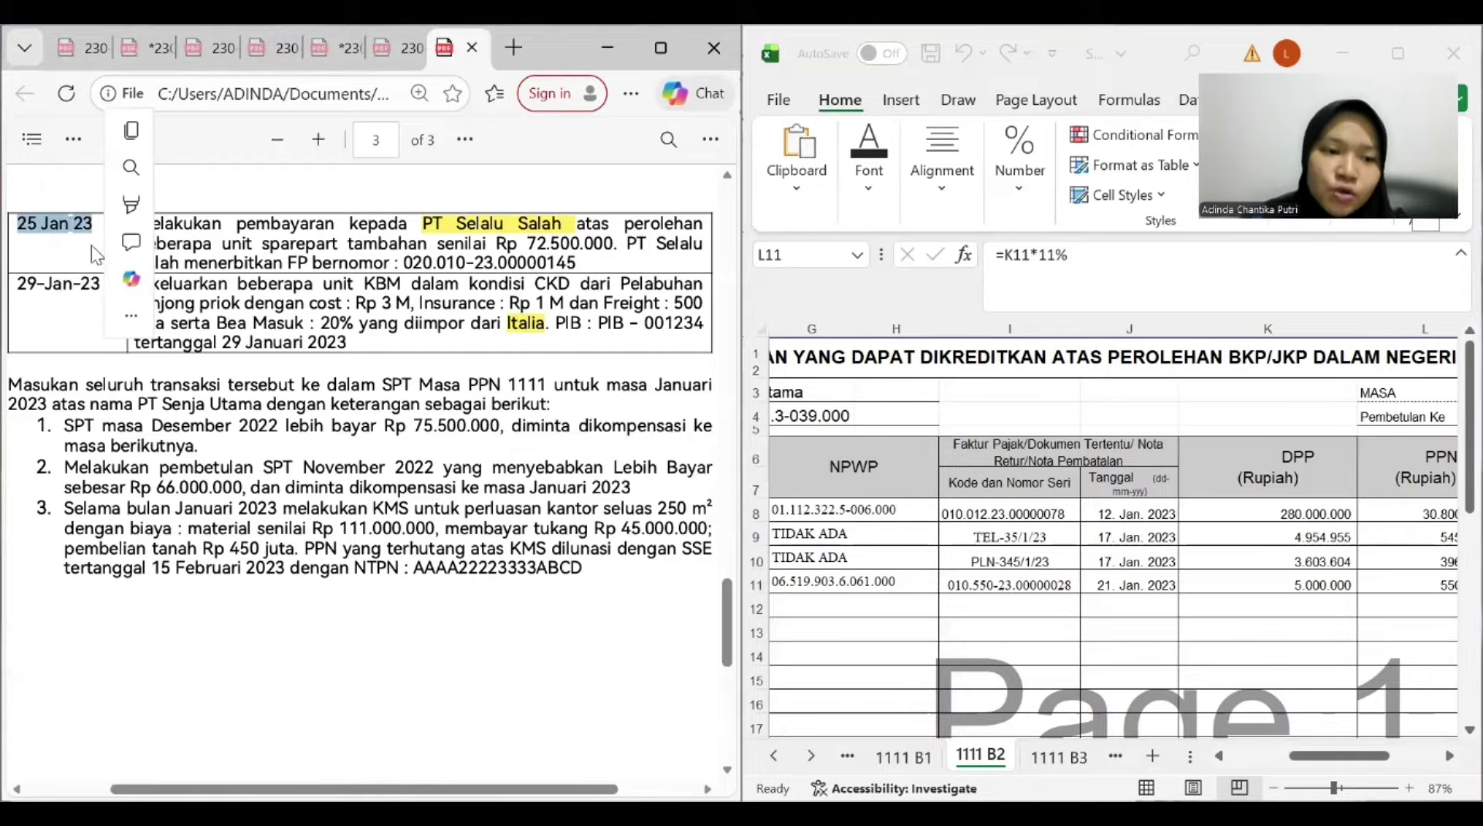
{"action": "left_click", "coordinate": [315, 269]}
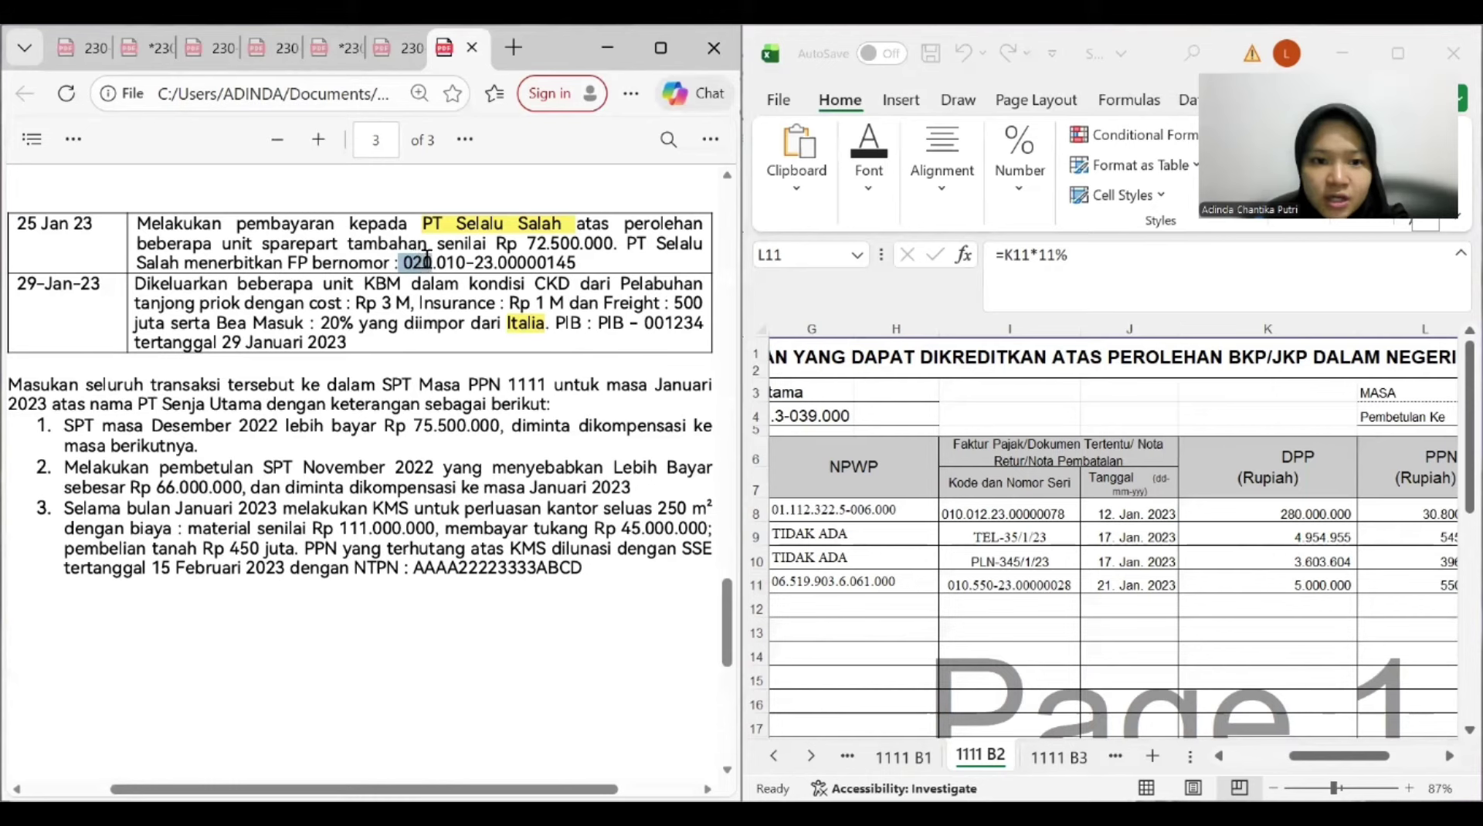
{"action": "left_click", "coordinate": [426, 256]}
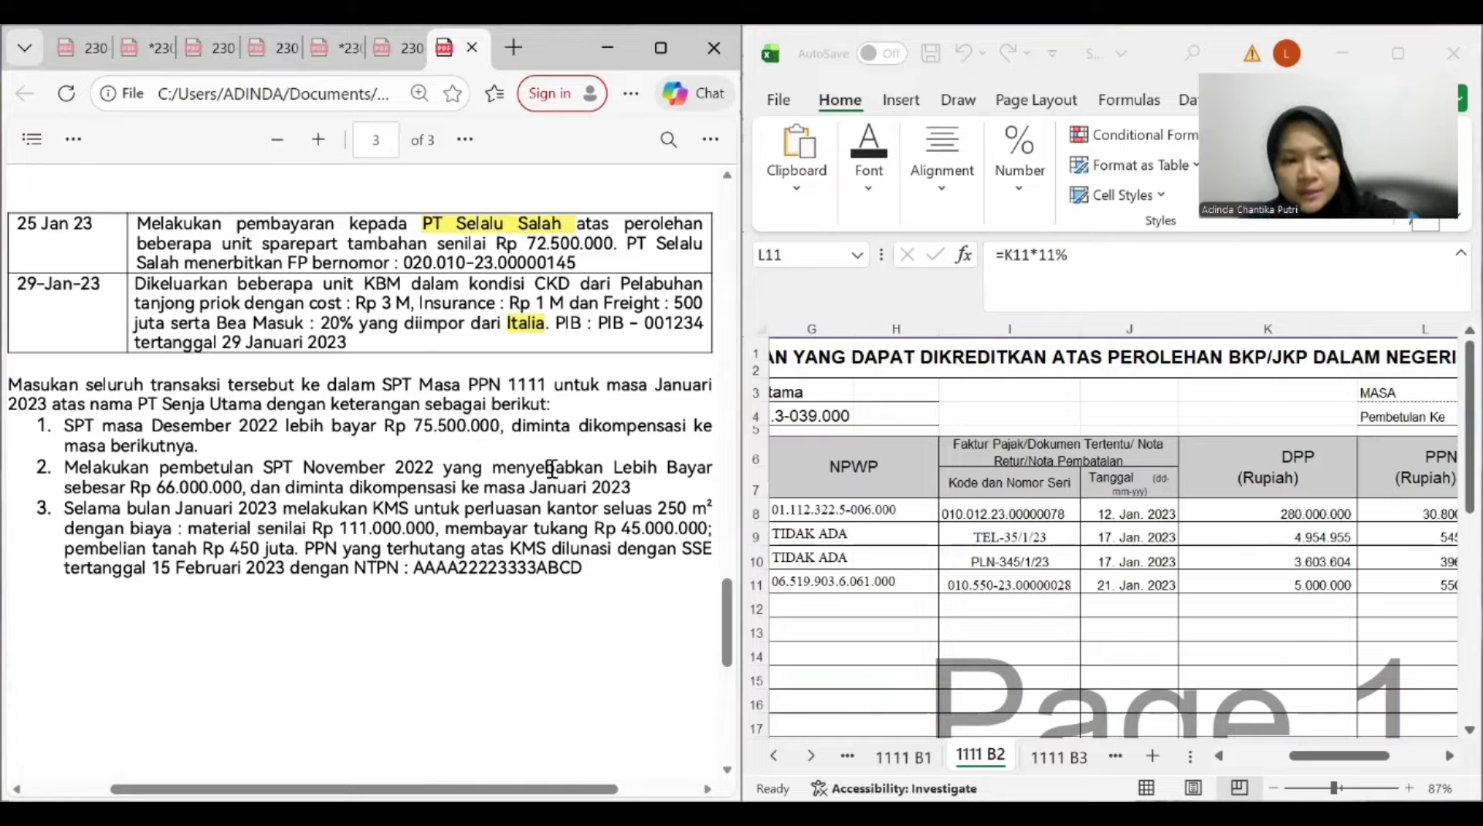
{"action": "double_click", "coordinate": [407, 263]}
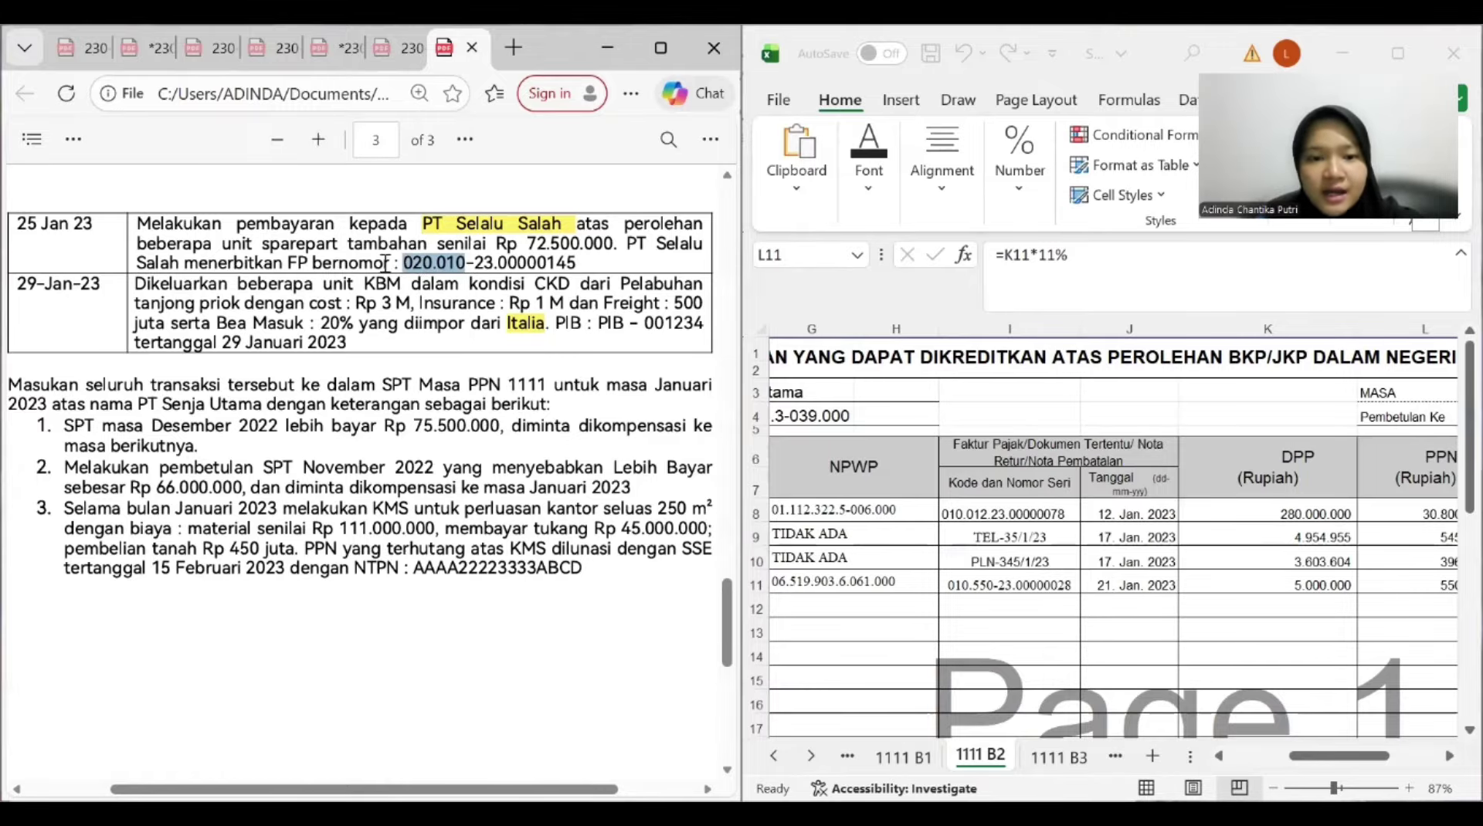
{"action": "left_click", "coordinate": [1059, 758]}
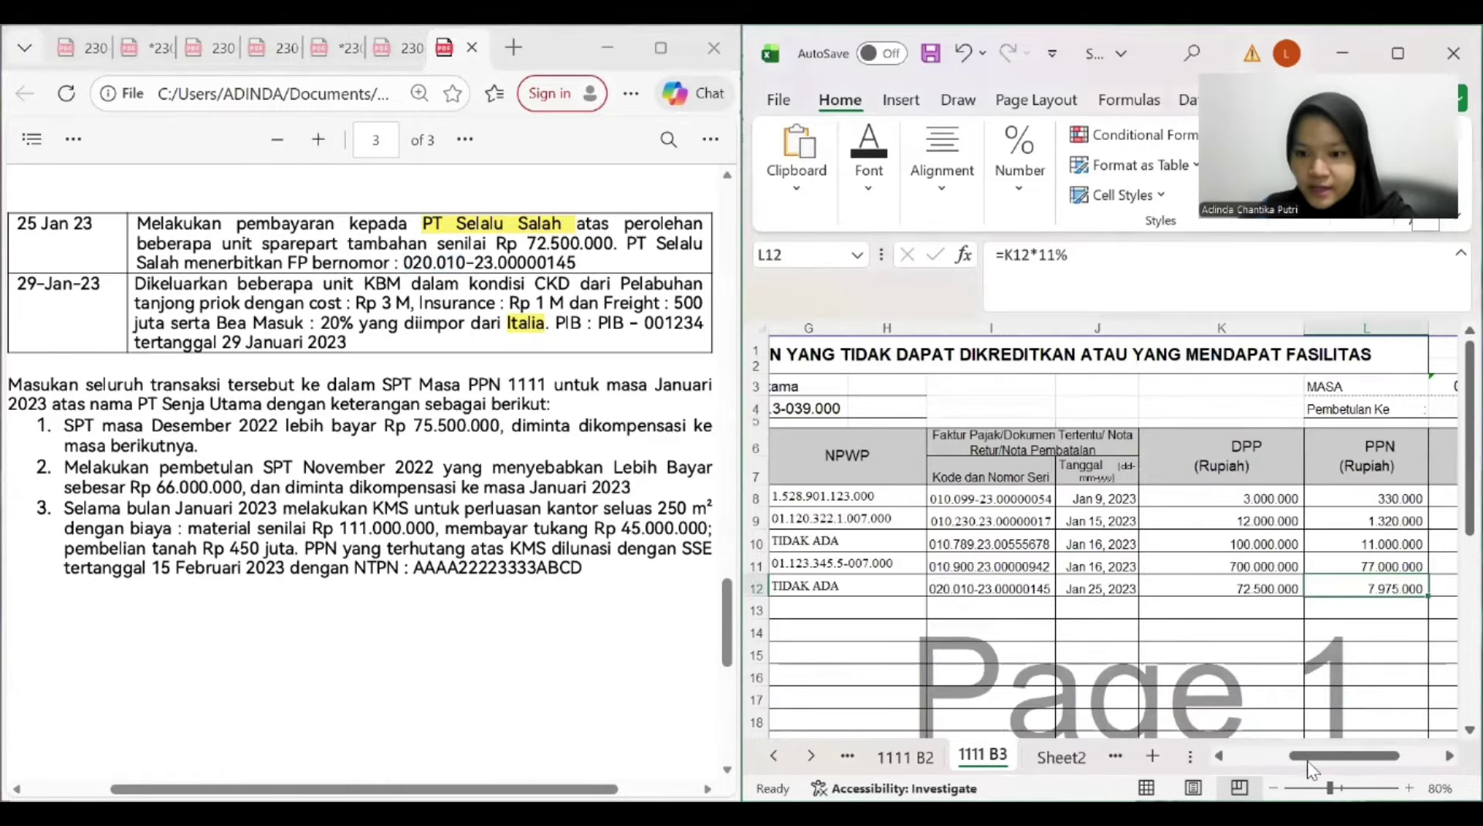
Check the PT Selalu Salah row's seller name, NPWP, invoice number and DPP on sheet 1111 B3 against the 25 Jan 23 transaction
{"action": "left_click_drag", "start_coordinate": [1311, 761], "coordinate": [1245, 763]}
{"action": "left_click", "coordinate": [891, 587]}
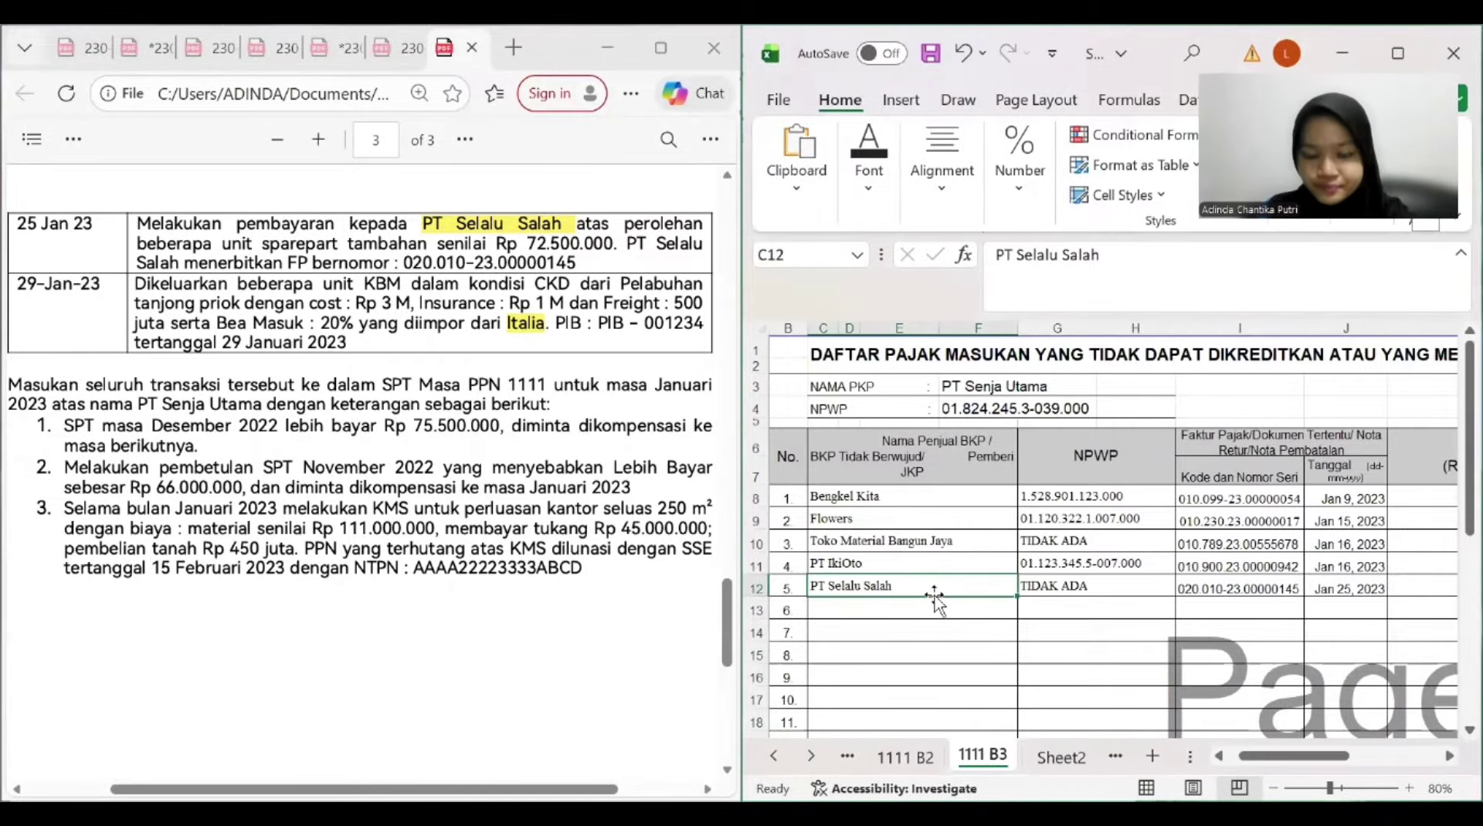
{"action": "left_click", "coordinate": [1066, 588]}
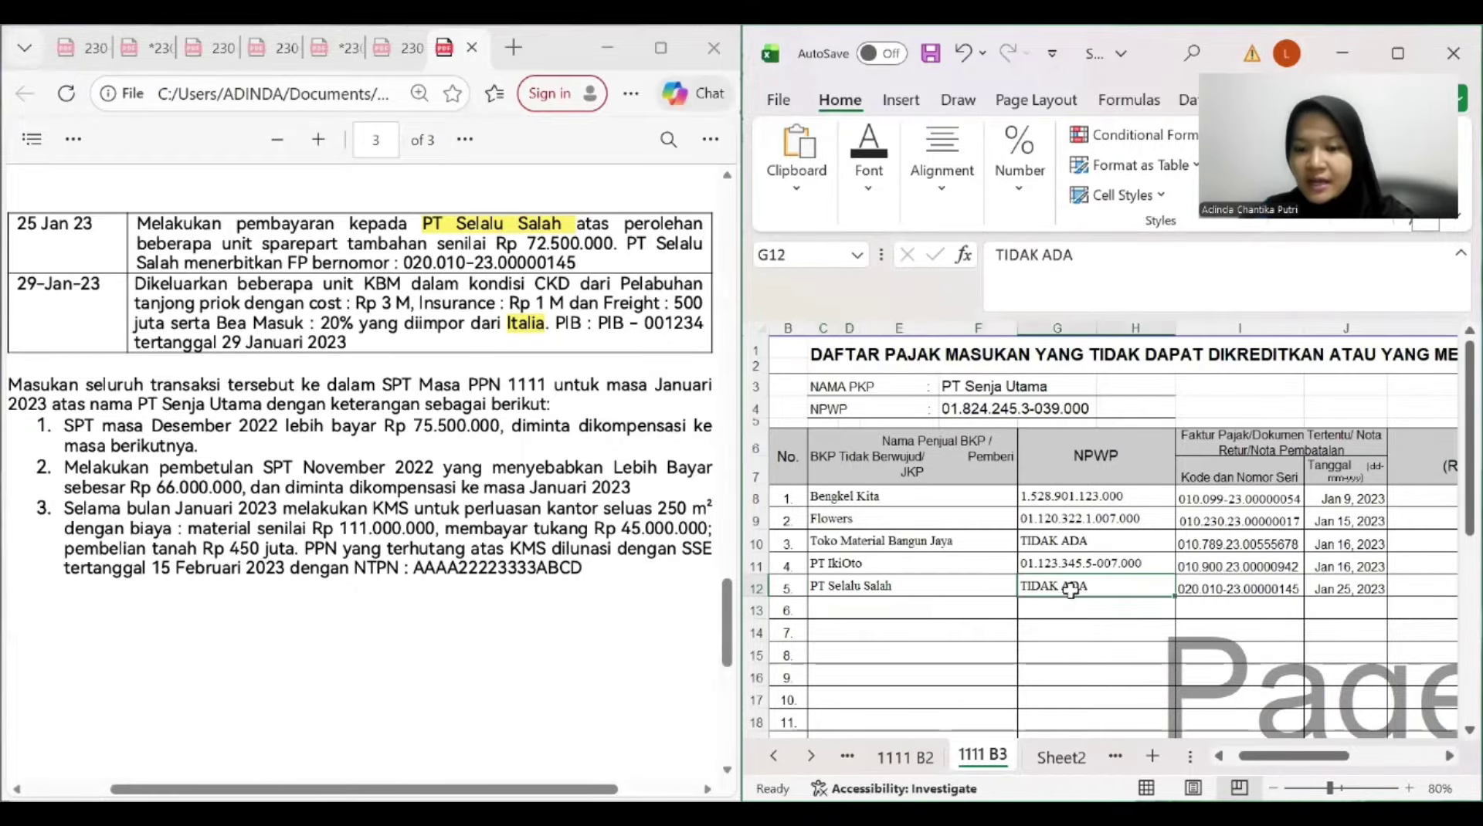
{"action": "left_click_drag", "start_coordinate": [1262, 767], "coordinate": [1302, 767]}
{"action": "left_click", "coordinate": [1072, 588]}
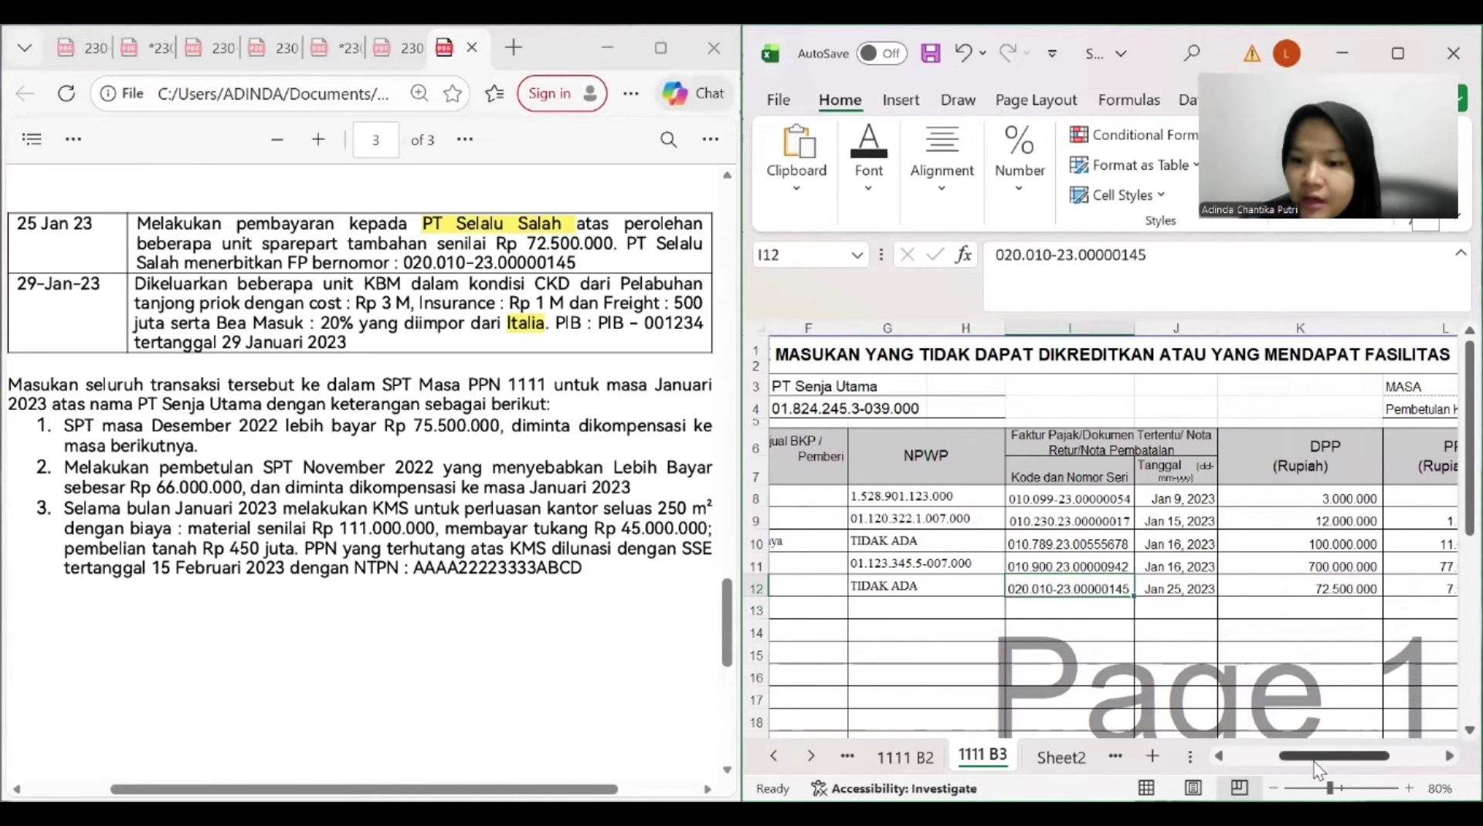
{"action": "left_click_drag", "start_coordinate": [1313, 762], "coordinate": [1335, 763]}
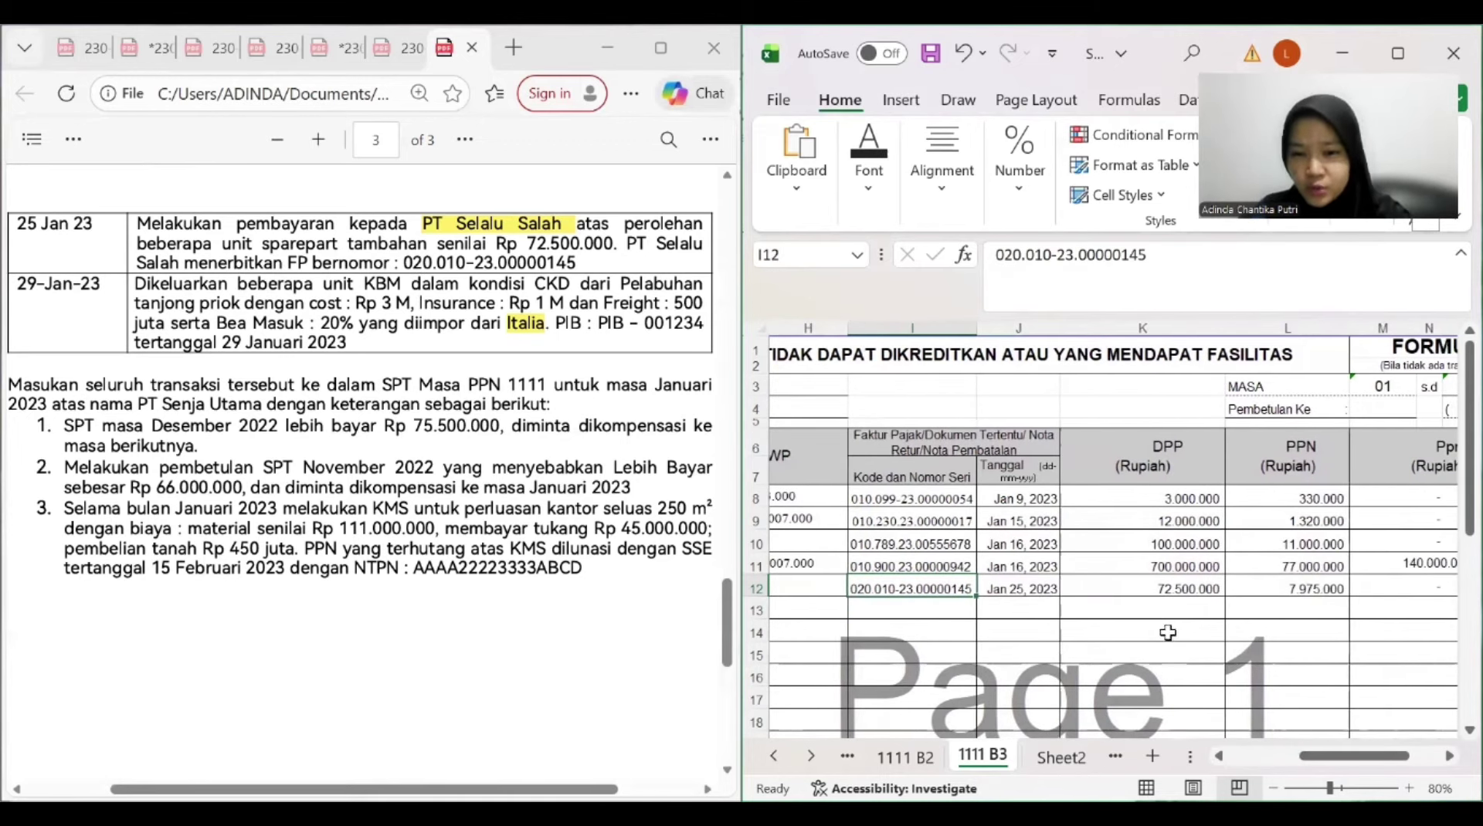
{"action": "left_click", "coordinate": [1159, 592]}
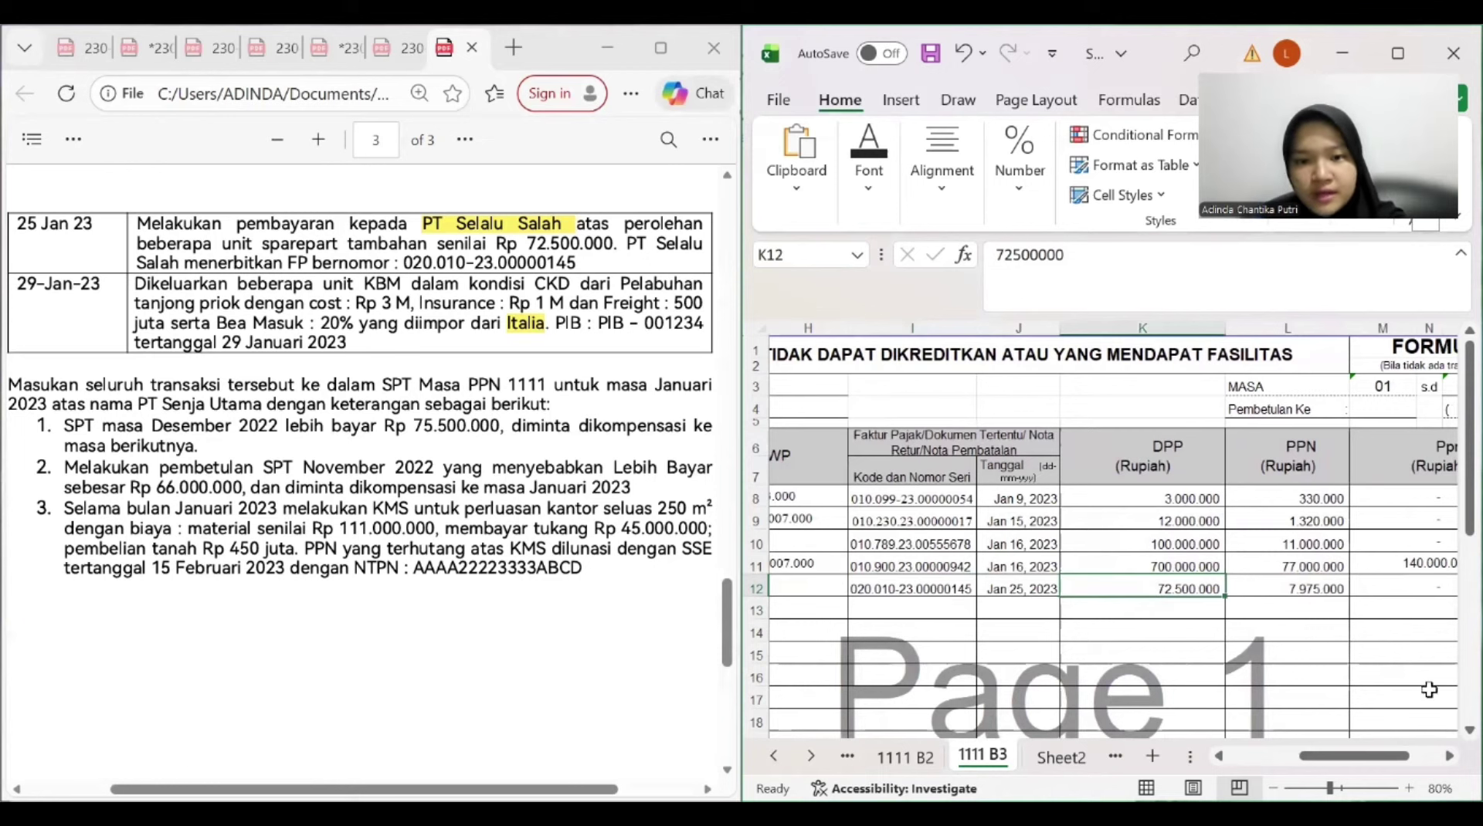
{"action": "left_click_drag", "start_coordinate": [1382, 756], "coordinate": [1288, 757]}
{"action": "left_click", "coordinate": [980, 591]}
{"action": "left_click", "coordinate": [874, 584]}
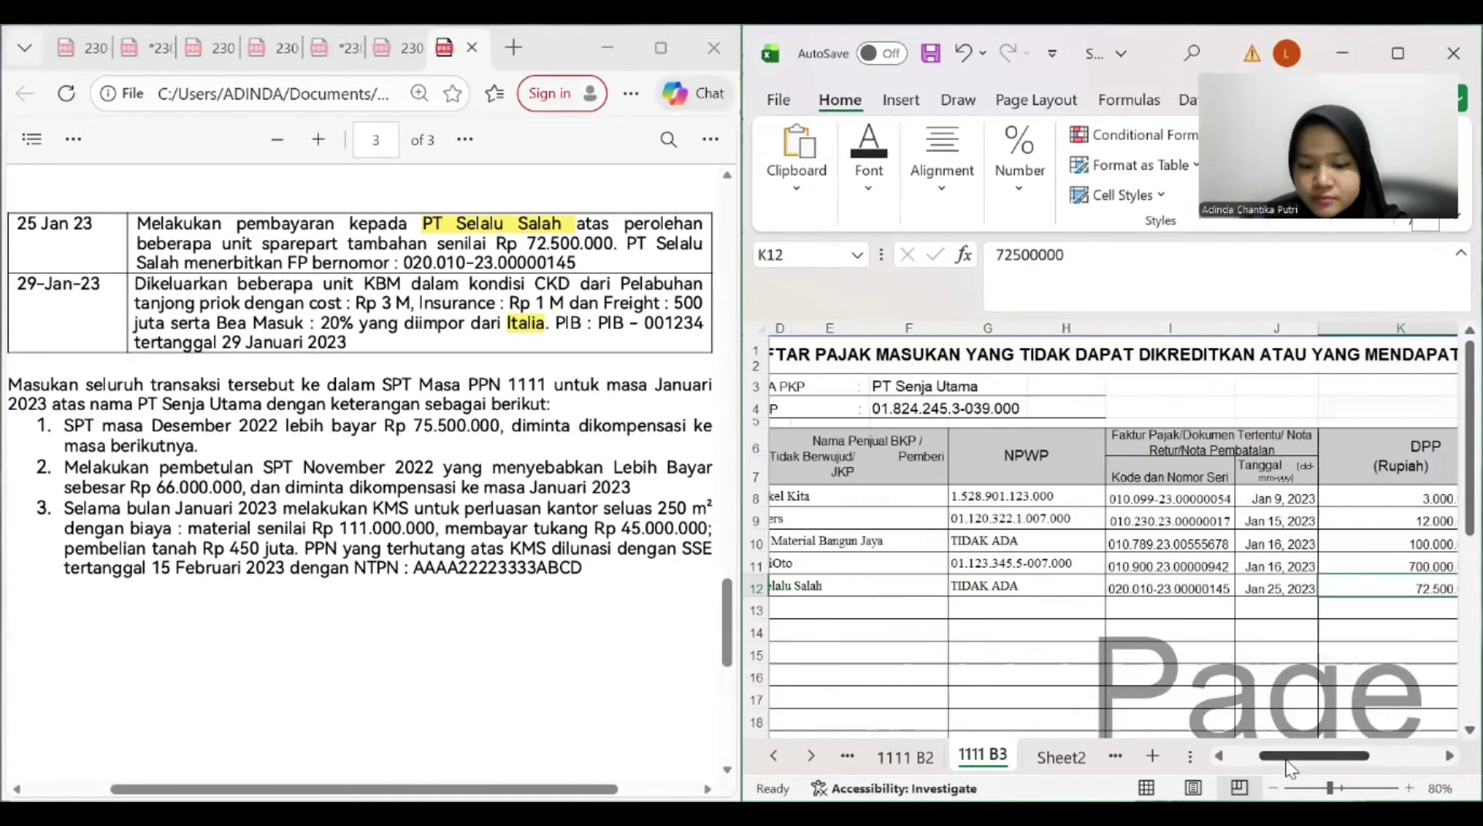
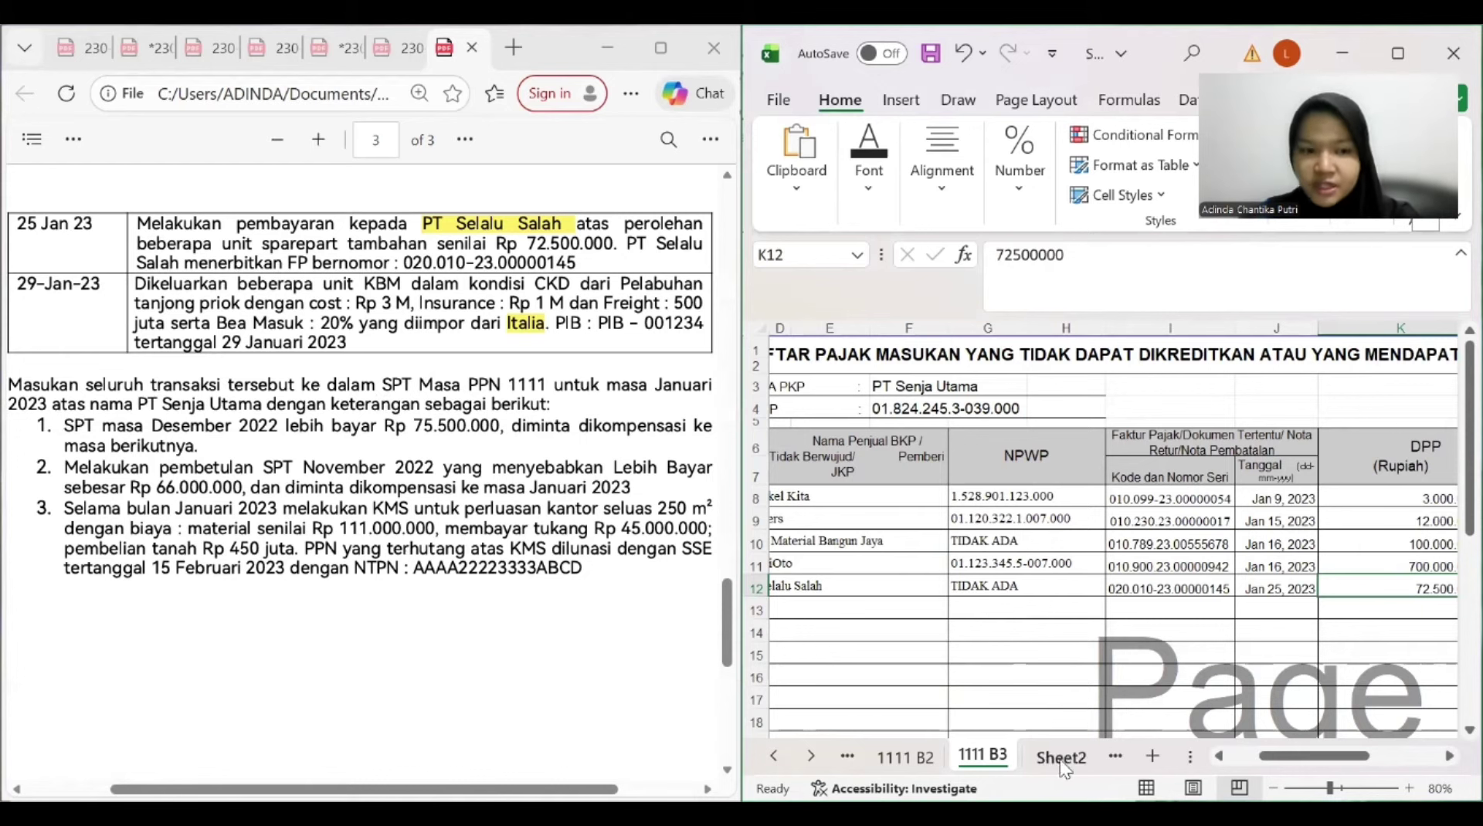
Open sheet 1111 B1 and review the Impor Italia (CKD) row's seller name, PIB number and date
{"action": "left_click", "coordinate": [847, 757]}
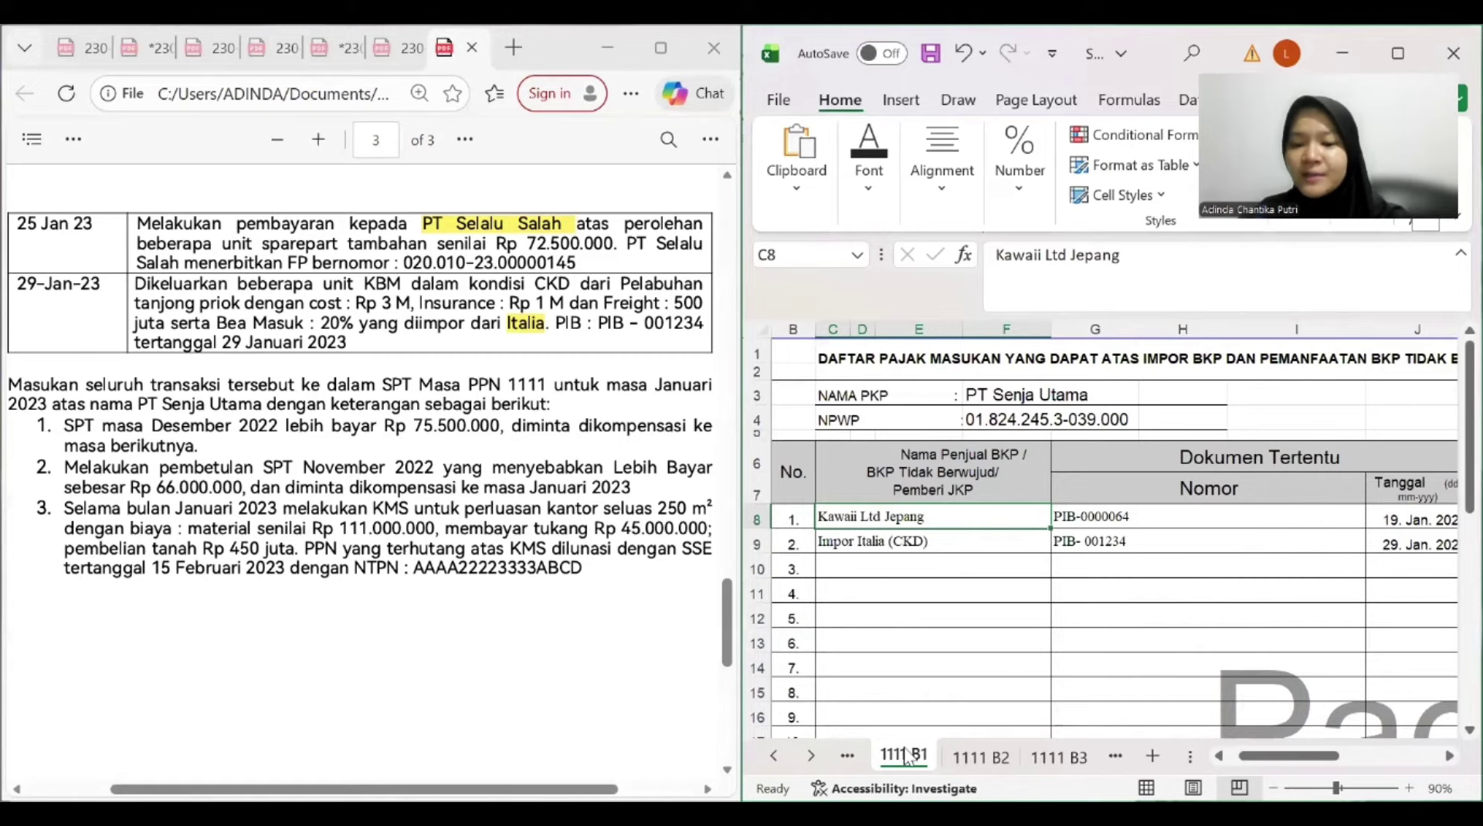
{"action": "left_click", "coordinate": [891, 551]}
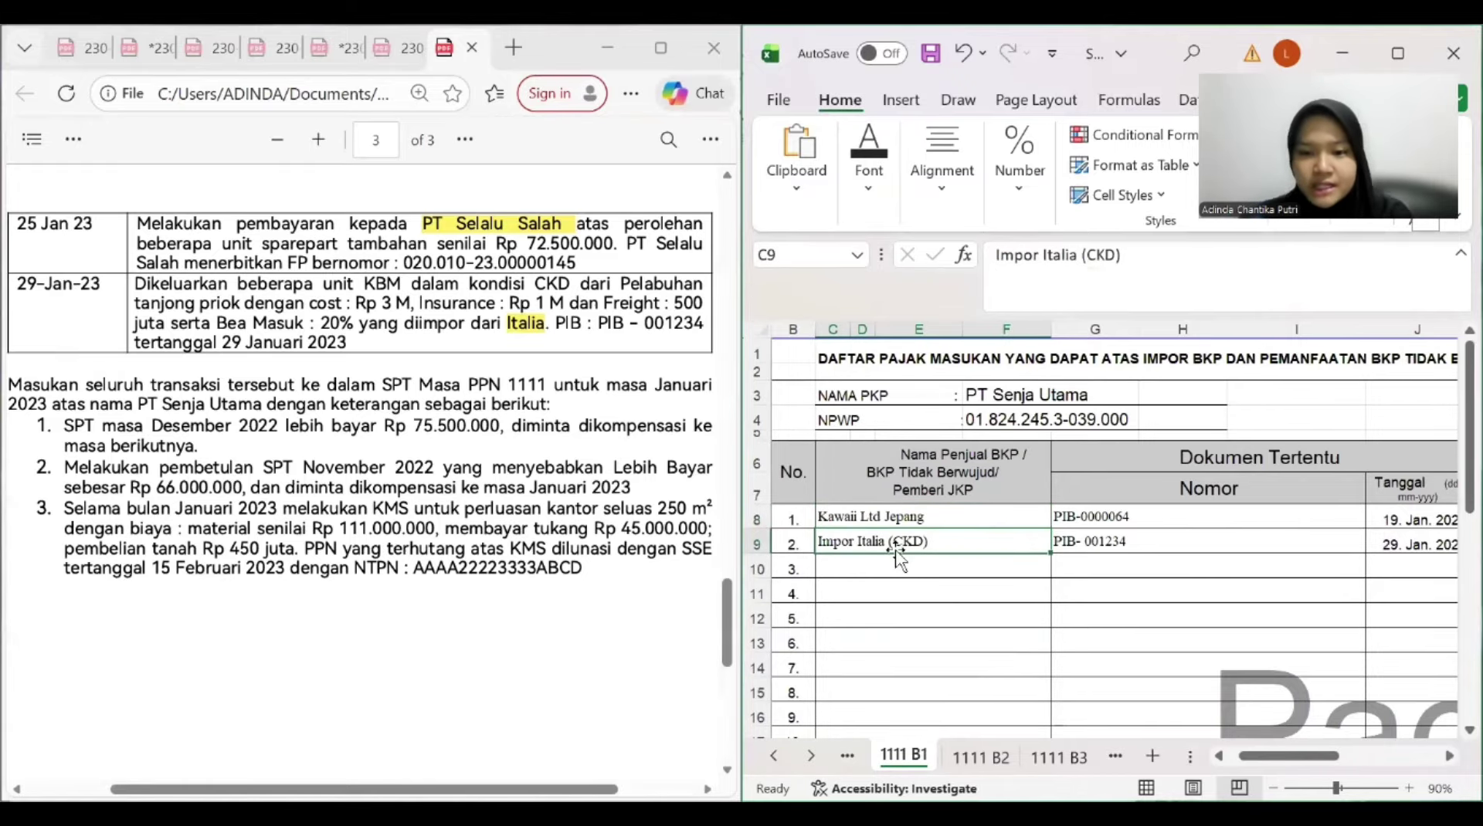
{"action": "scroll", "coordinate": [1236, 618], "scroll_direction": "right", "scroll_amount": 2}
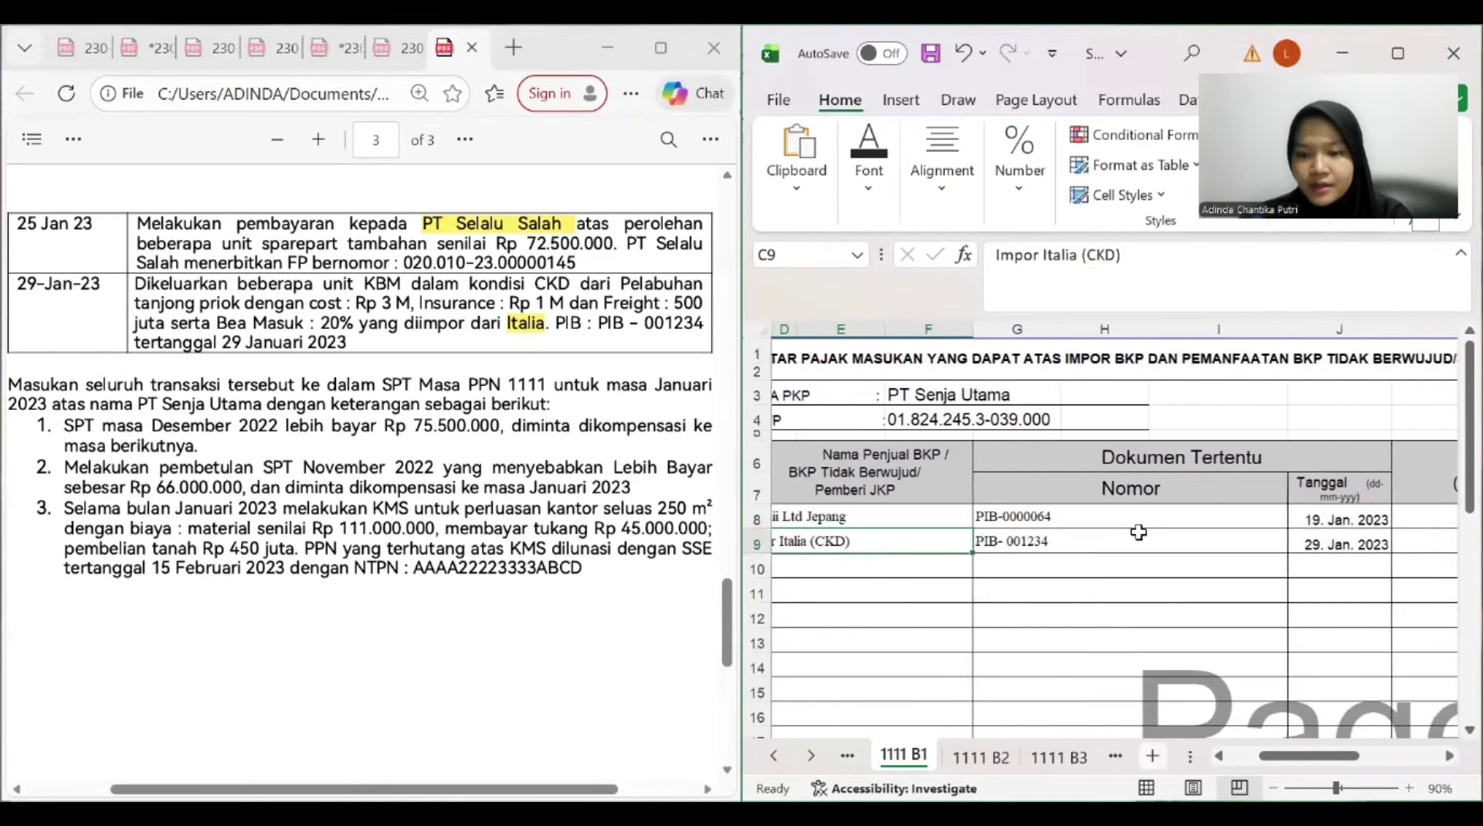
{"action": "scroll", "coordinate": [1138, 532], "scroll_direction": "right", "scroll_amount": 3}
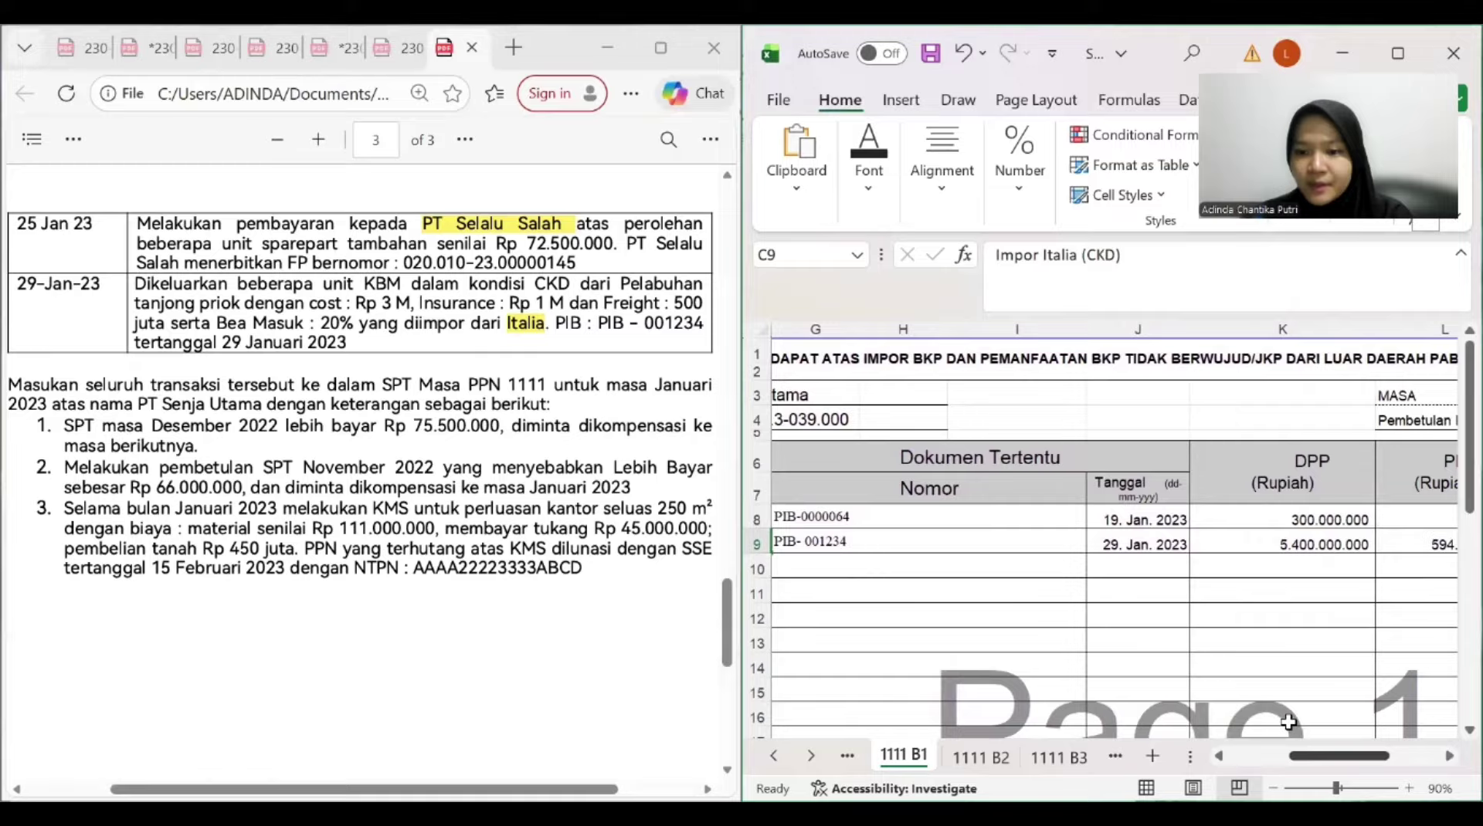
{"action": "left_click", "coordinate": [1133, 547]}
{"action": "left_click_drag", "start_coordinate": [1304, 763], "coordinate": [1339, 765]}
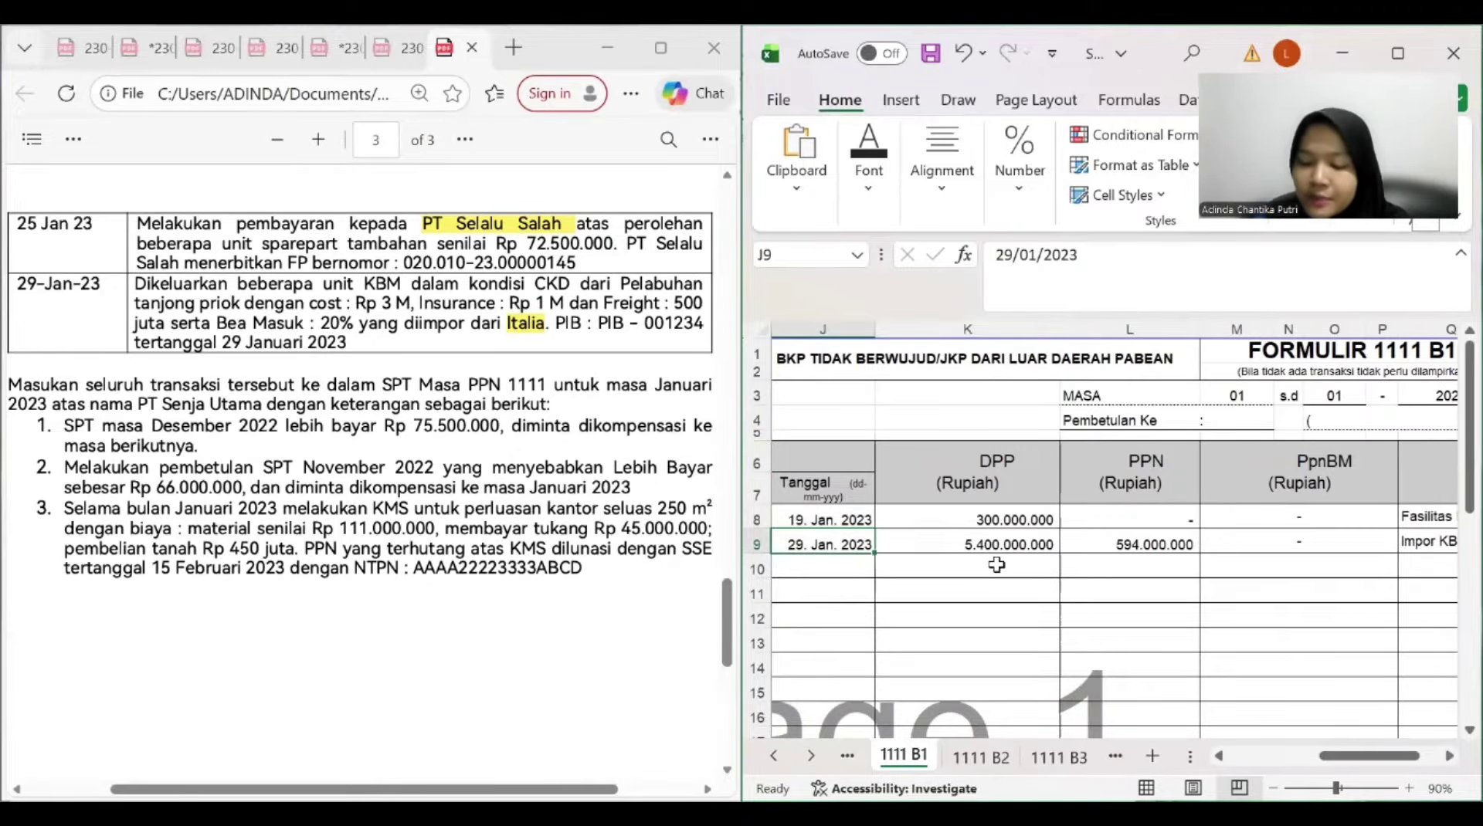
Compare the Impor Italia row's DPP and PPN with the cost, insurance, freight and 20% Bea Masuk in the case study
{"action": "left_click_drag", "start_coordinate": [220, 325], "coordinate": [351, 324]}
{"action": "left_click", "coordinate": [216, 292]}
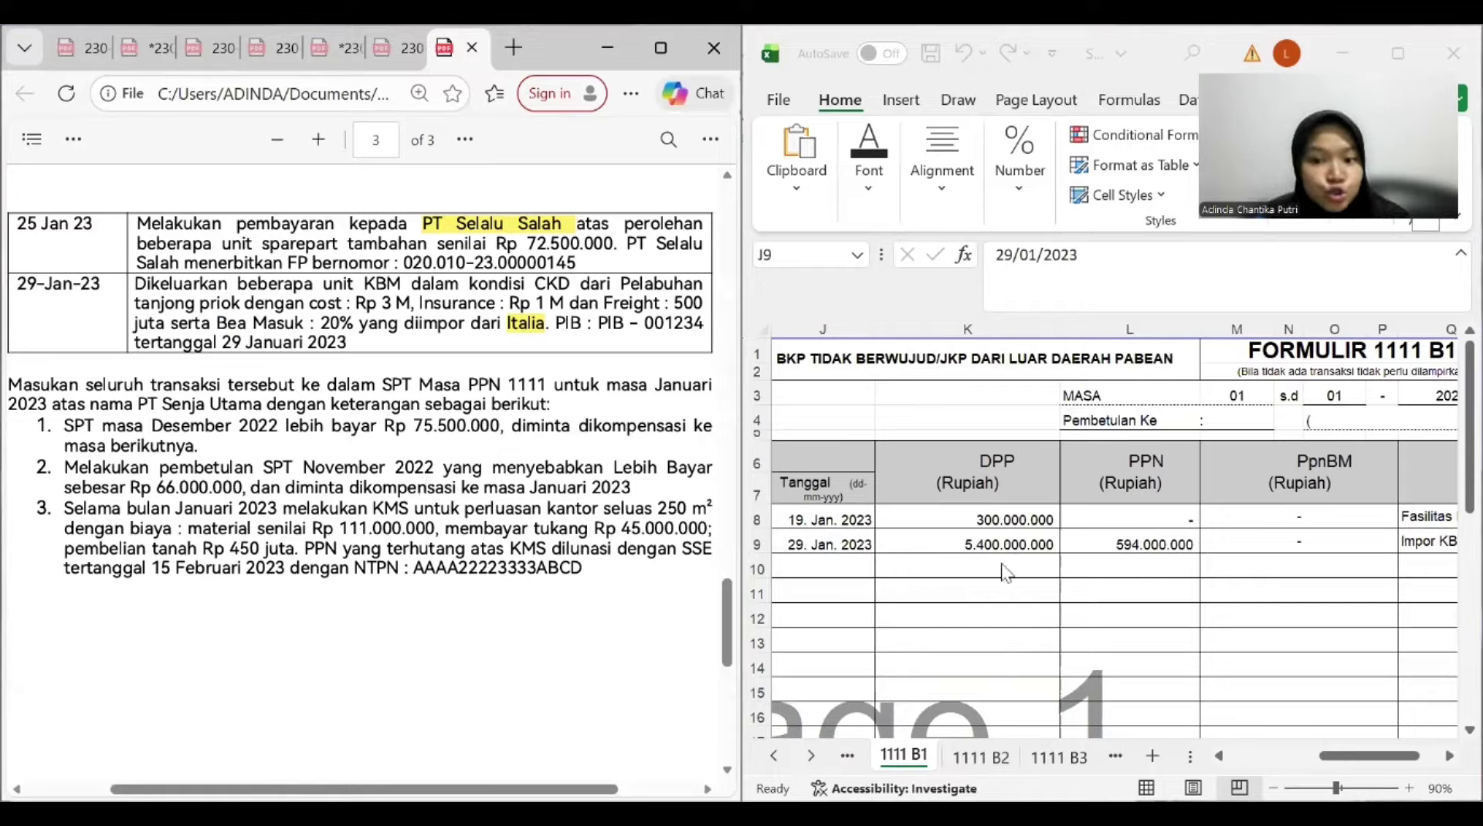
{"action": "left_click", "coordinate": [956, 554]}
{"action": "left_click", "coordinate": [996, 549]}
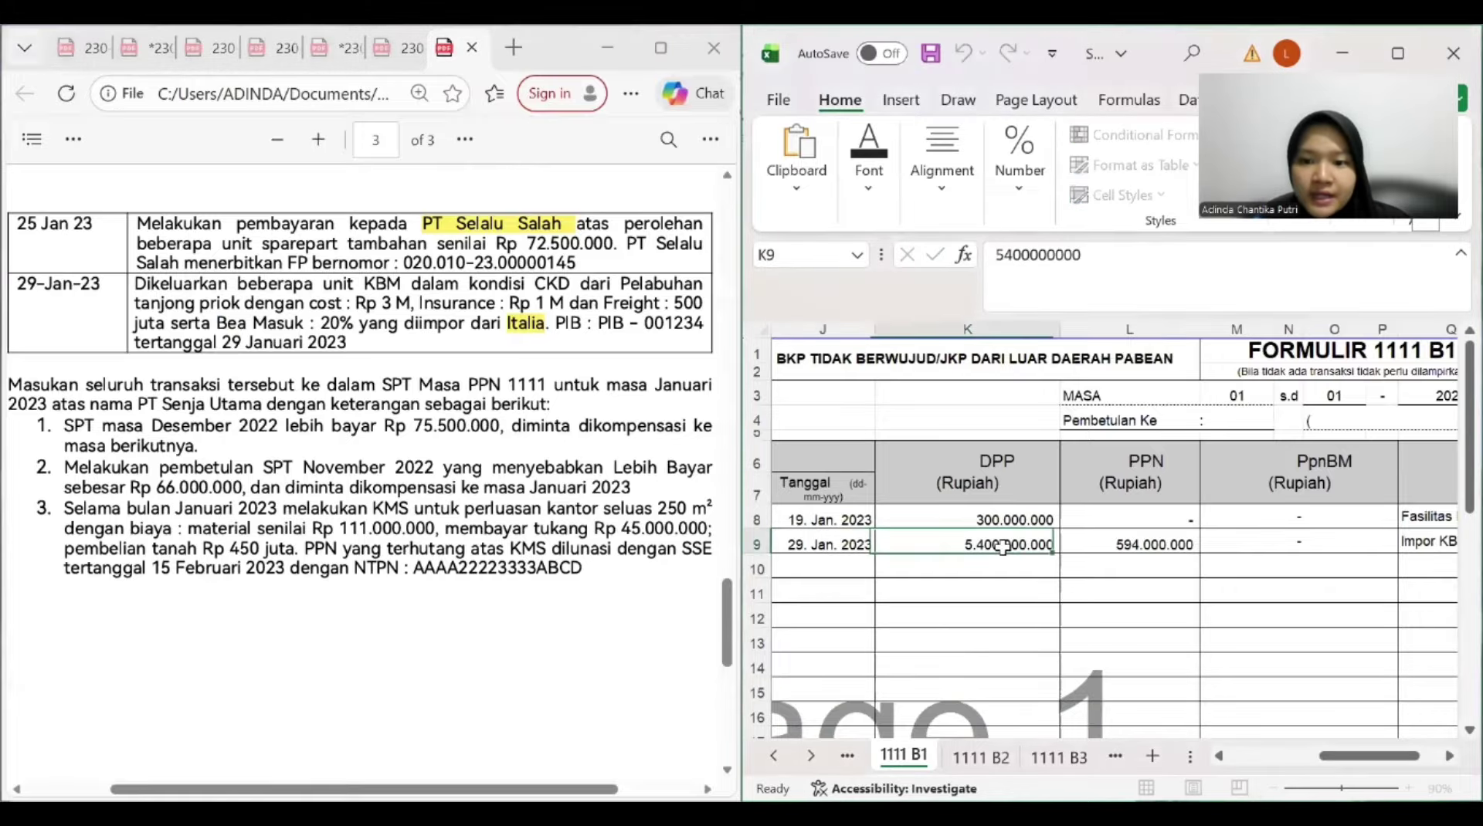
{"action": "left_click", "coordinate": [1103, 553]}
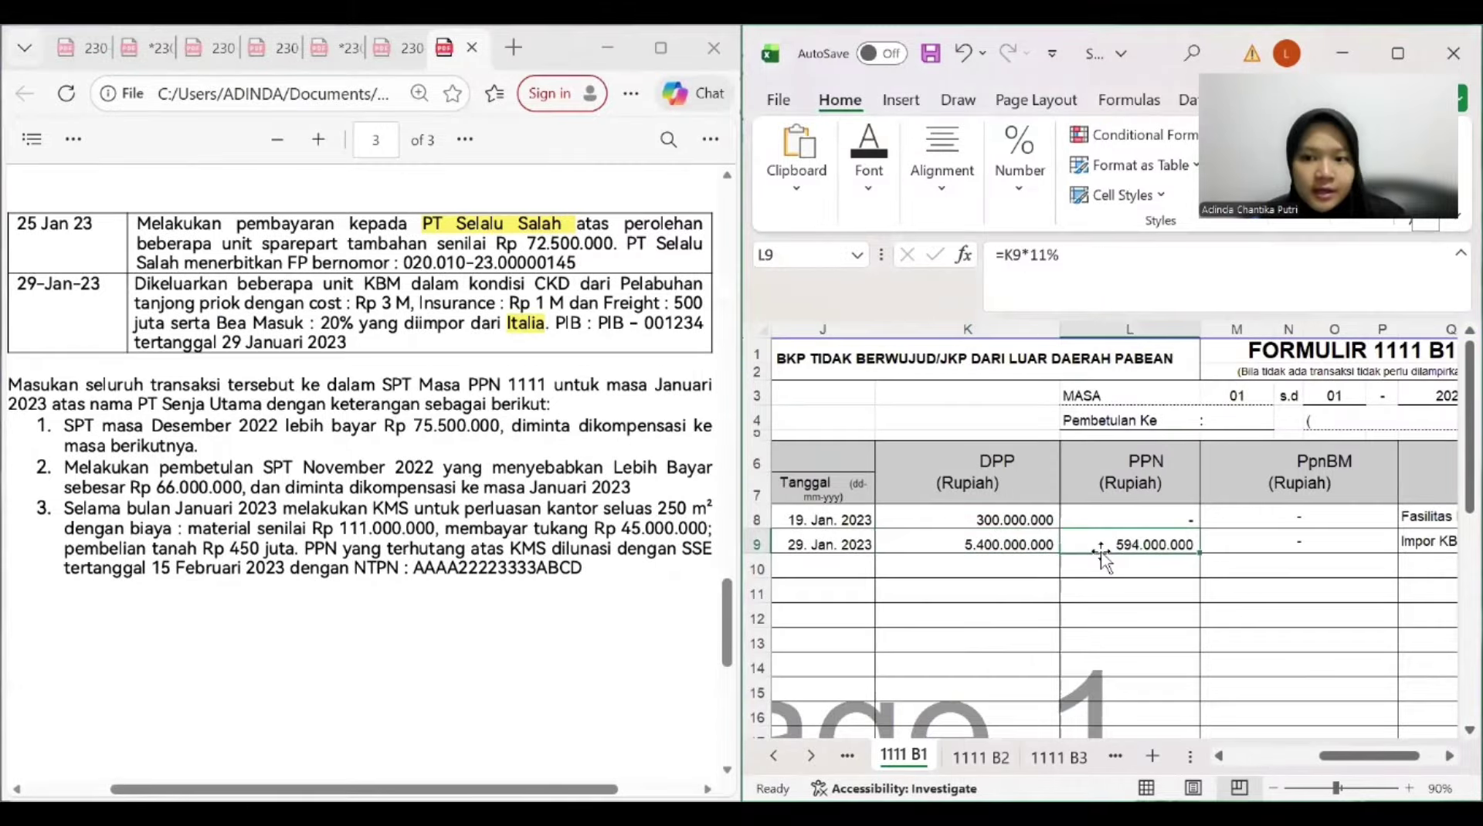
{"action": "left_click", "coordinate": [1024, 553]}
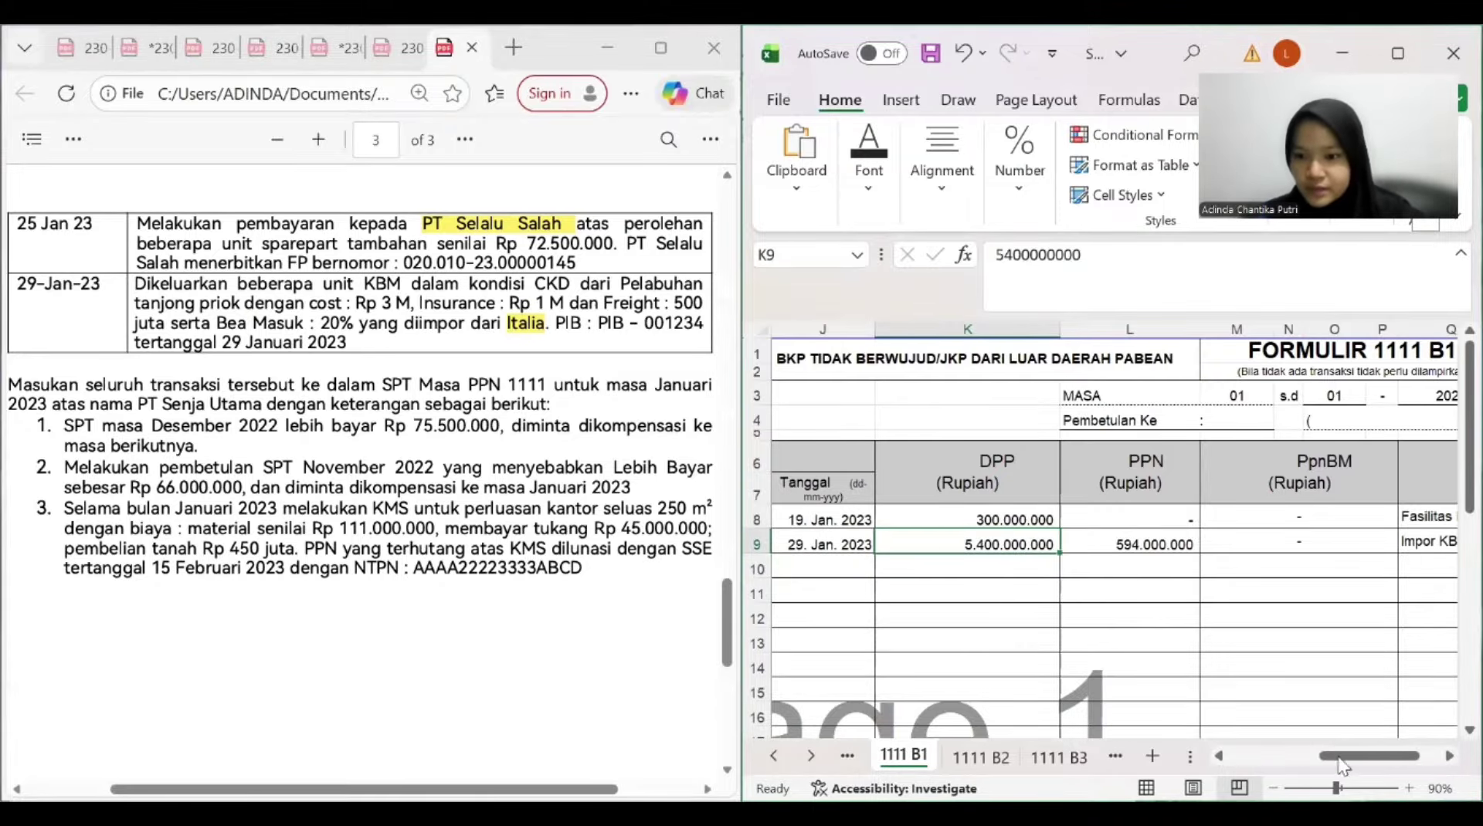
Check the Keterangan entry of the Impor Italia row and return to the start of the import list
{"action": "left_click_drag", "start_coordinate": [1341, 765], "coordinate": [1359, 764]}
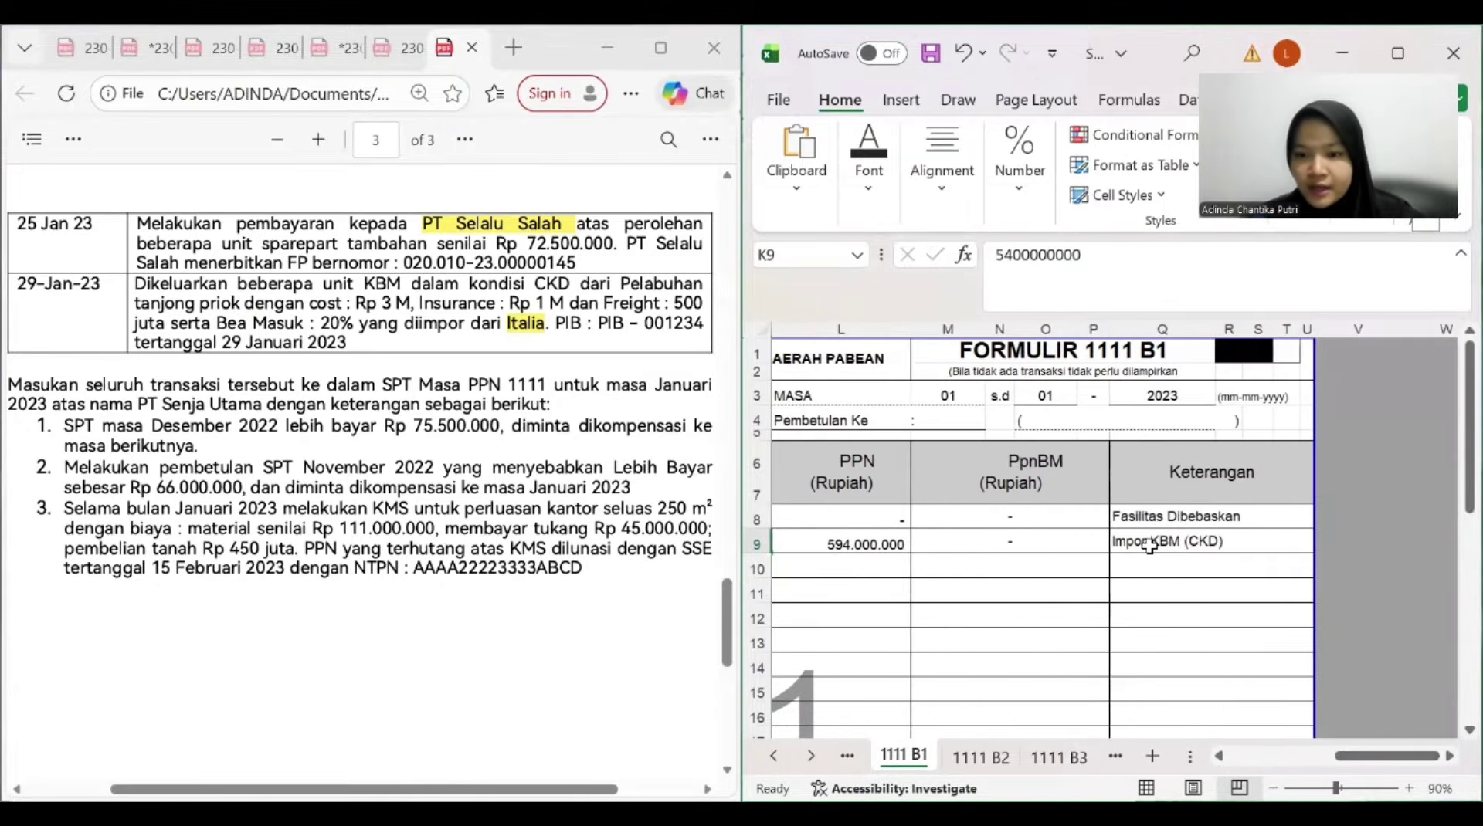
{"action": "left_click", "coordinate": [1148, 546]}
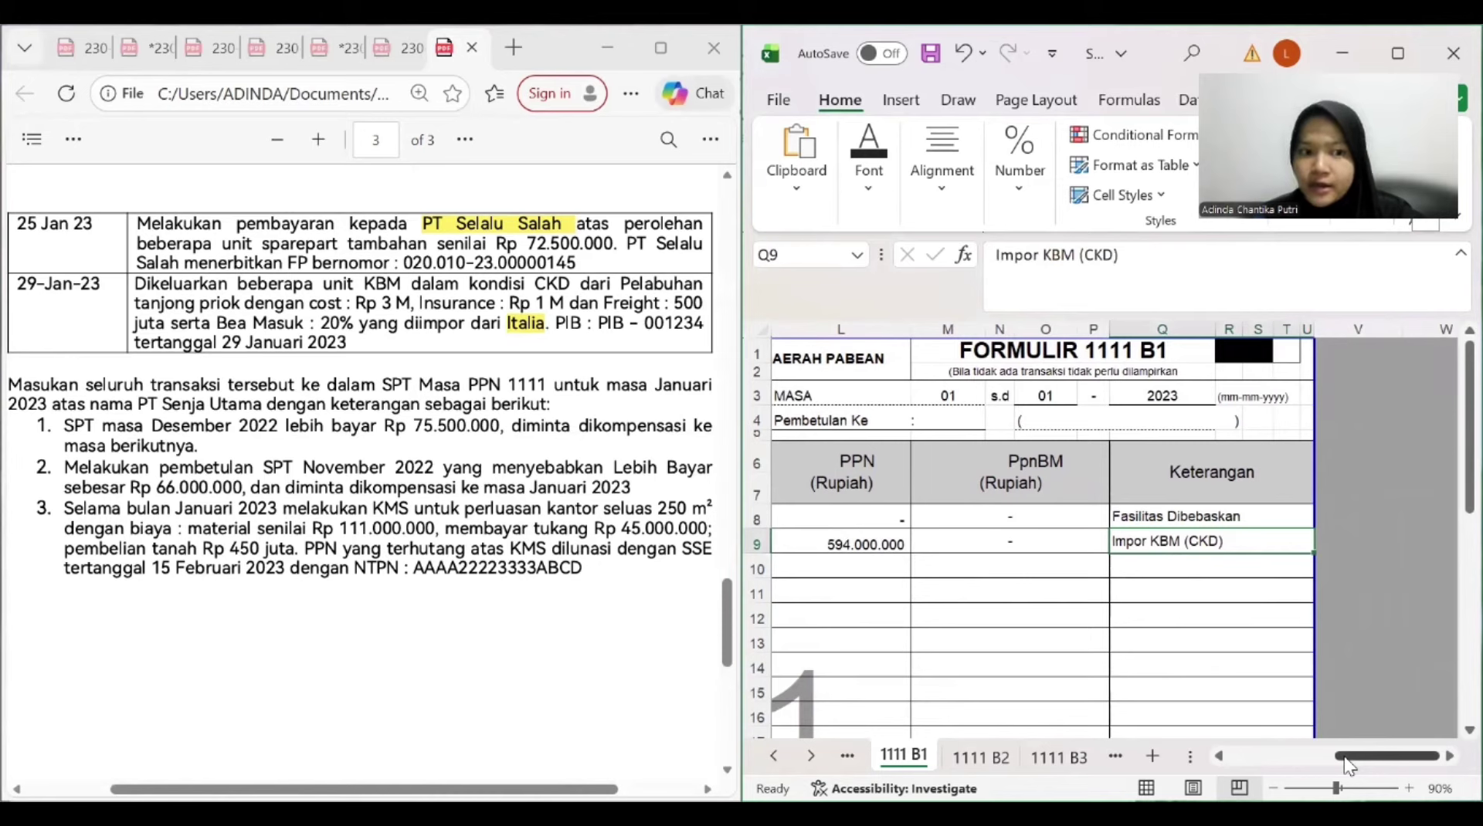
{"action": "left_click_drag", "start_coordinate": [1347, 765], "coordinate": [1243, 766]}
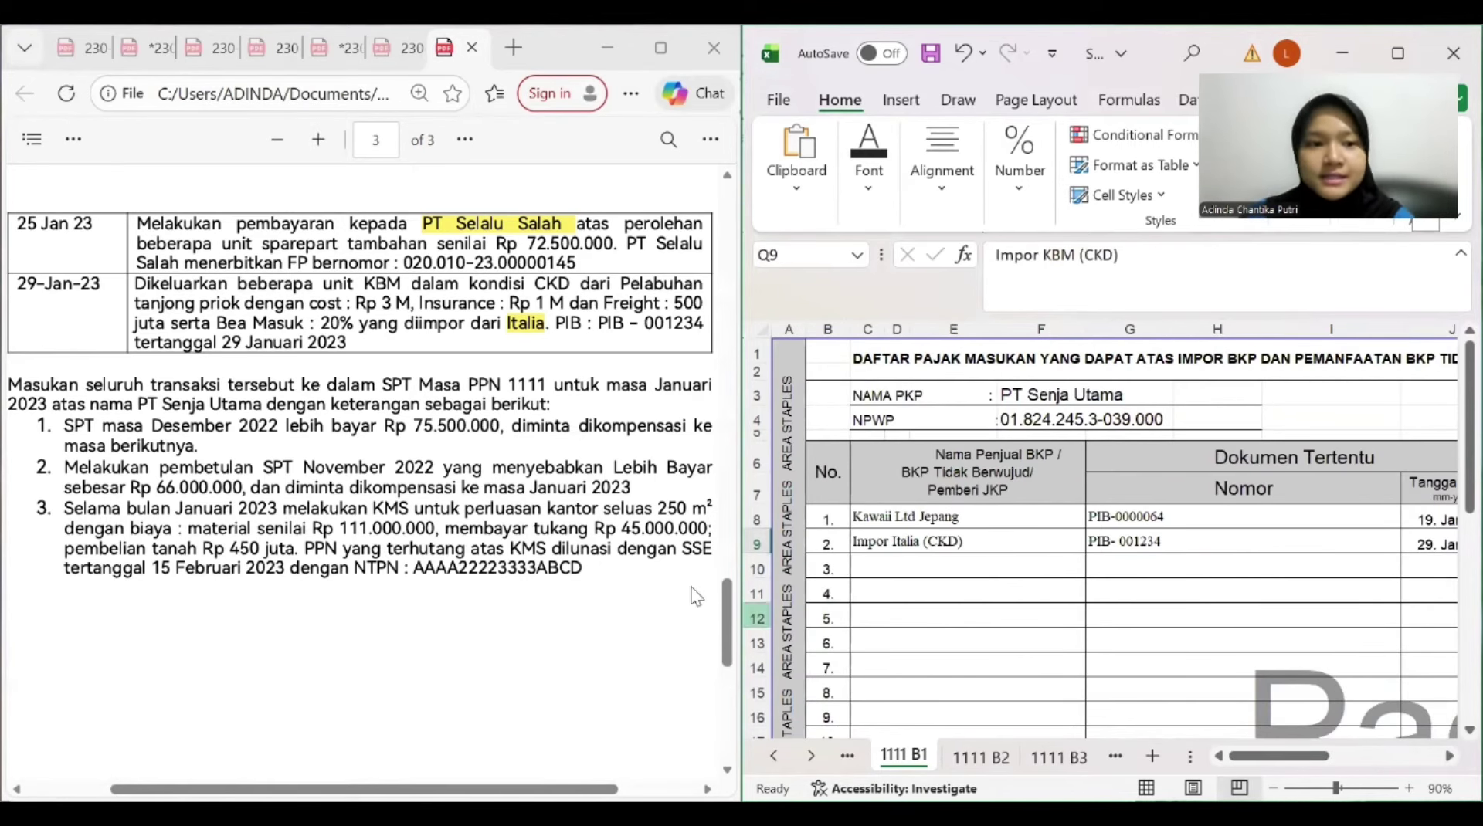
Open recap sheet 1111 AB and show the workbook across the full screen
{"action": "left_click", "coordinate": [855, 765]}
{"action": "left_click", "coordinate": [848, 757]}
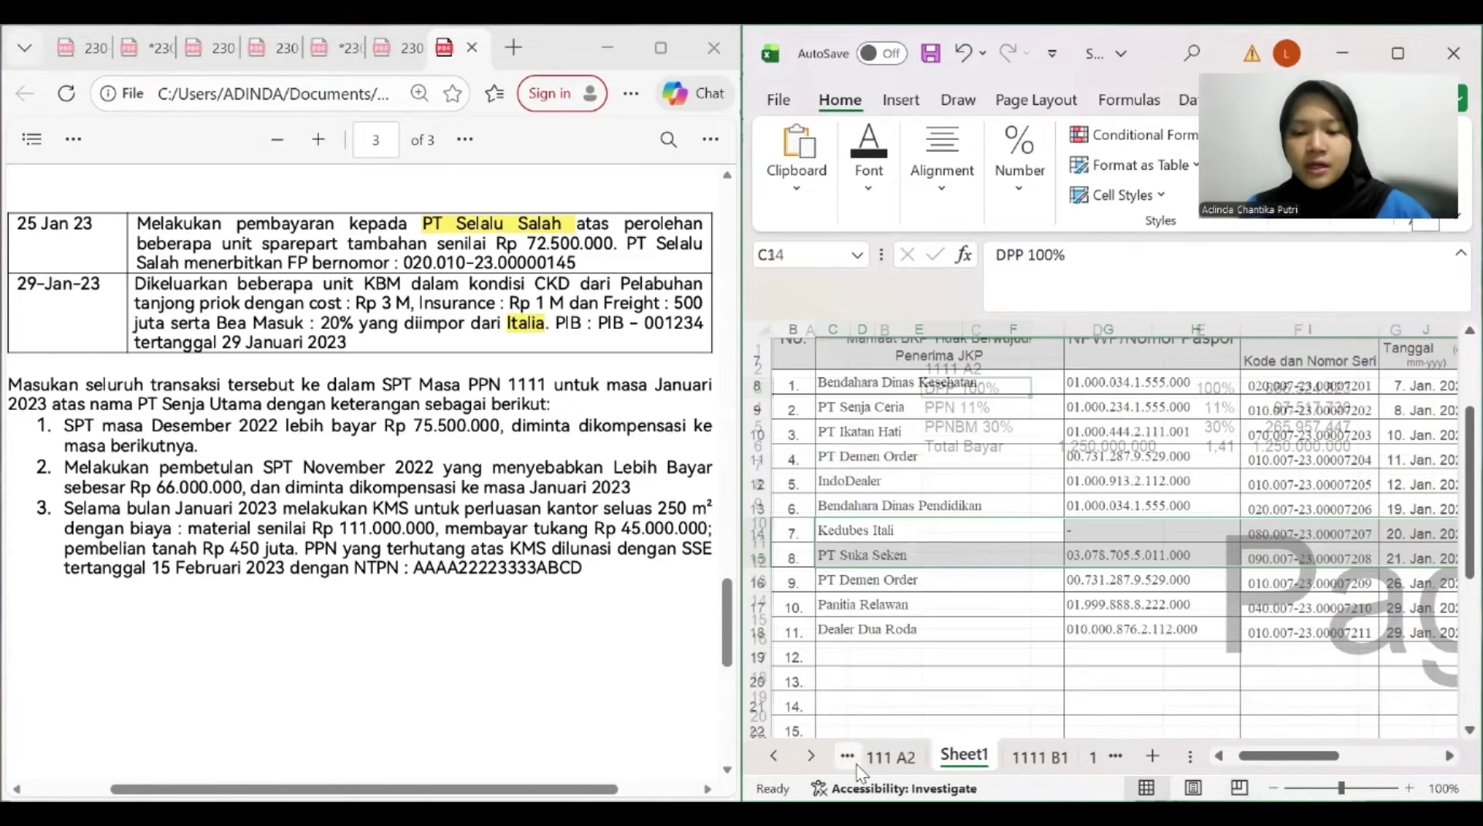
{"action": "left_click", "coordinate": [847, 757]}
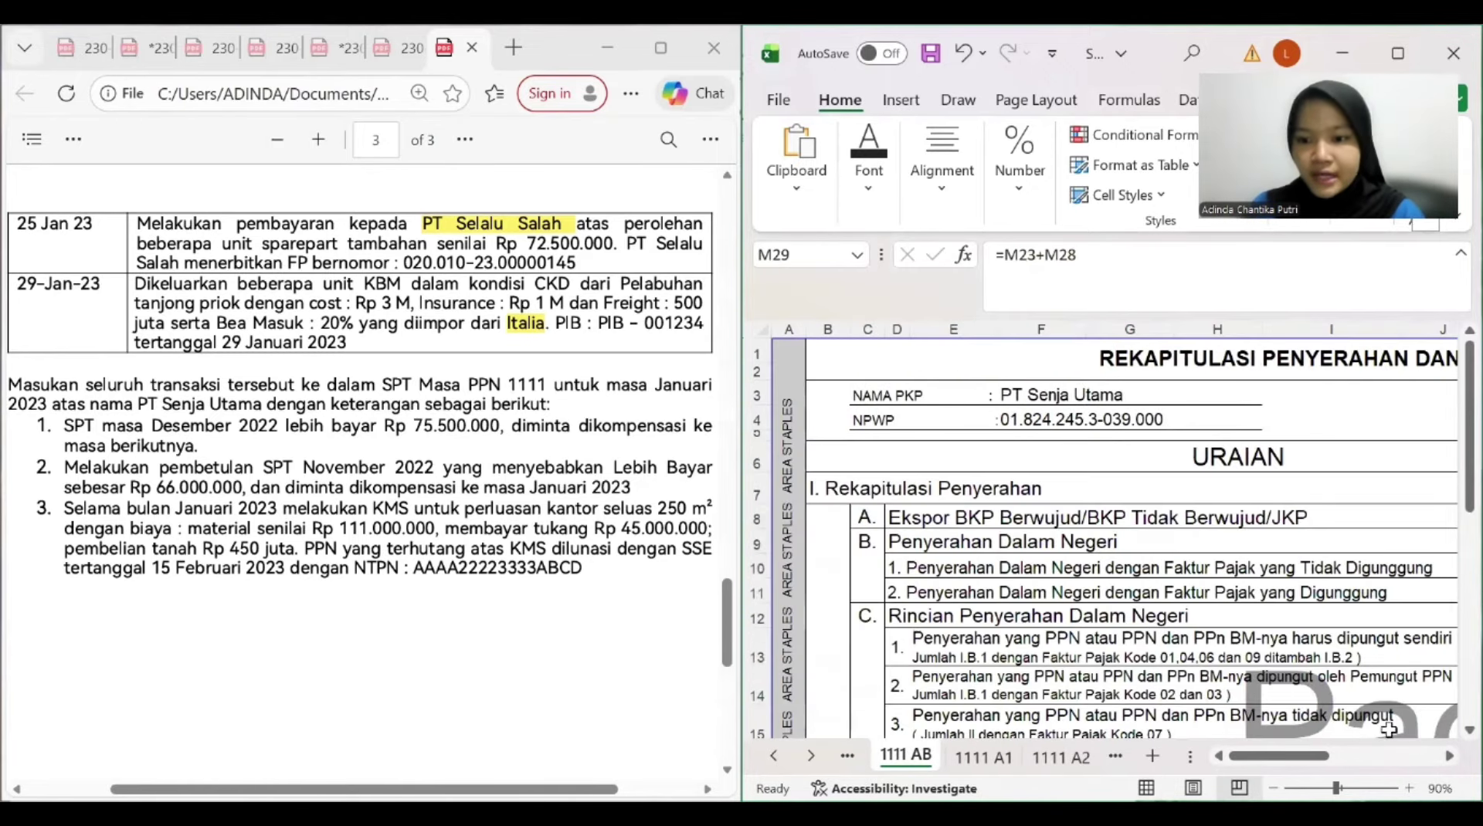
{"action": "left_click_drag", "start_coordinate": [1300, 765], "coordinate": [1299, 768]}
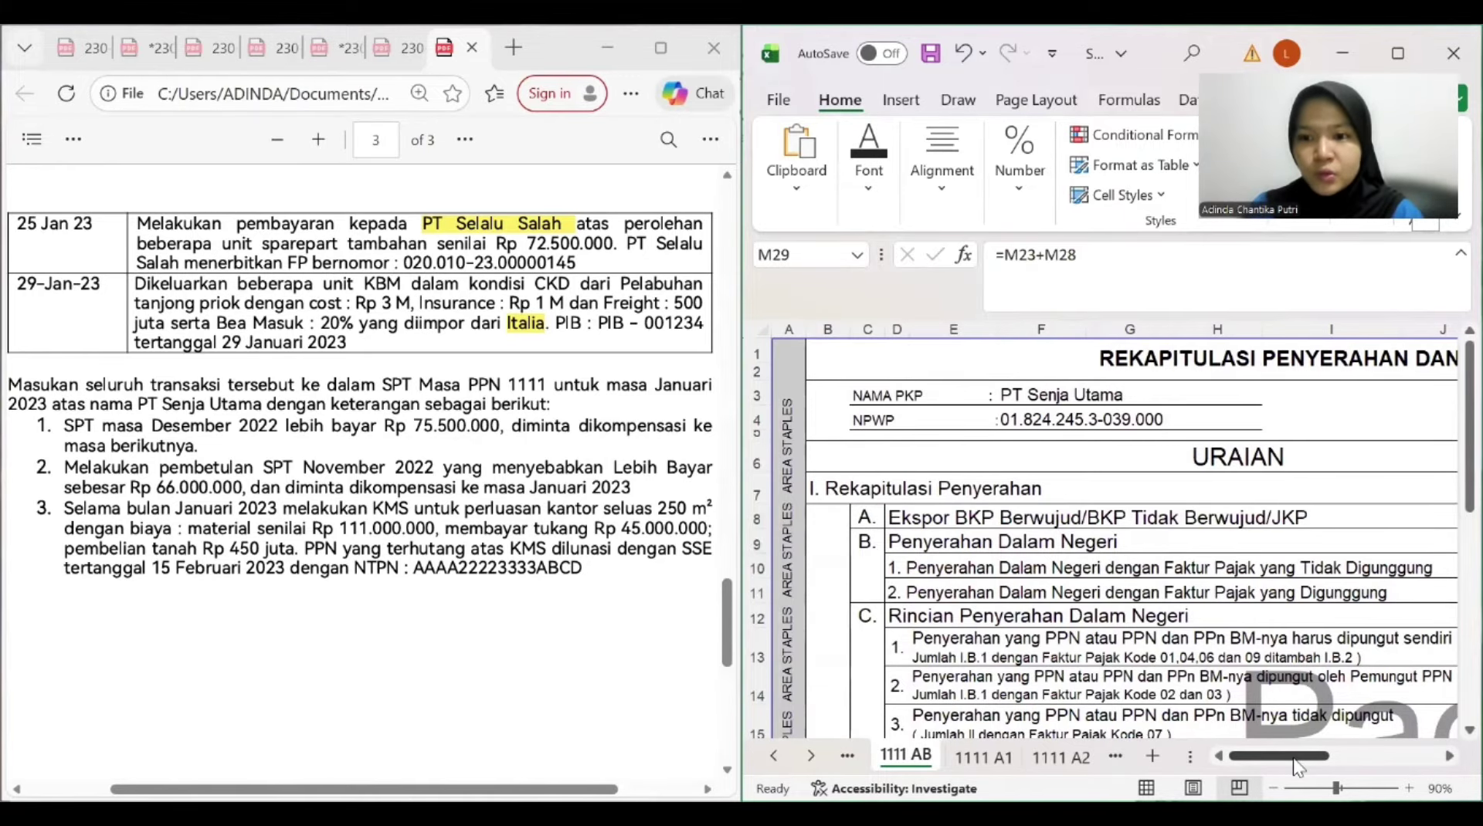
{"action": "scroll", "coordinate": [1264, 774], "scroll_direction": "right", "scroll_amount": 5}
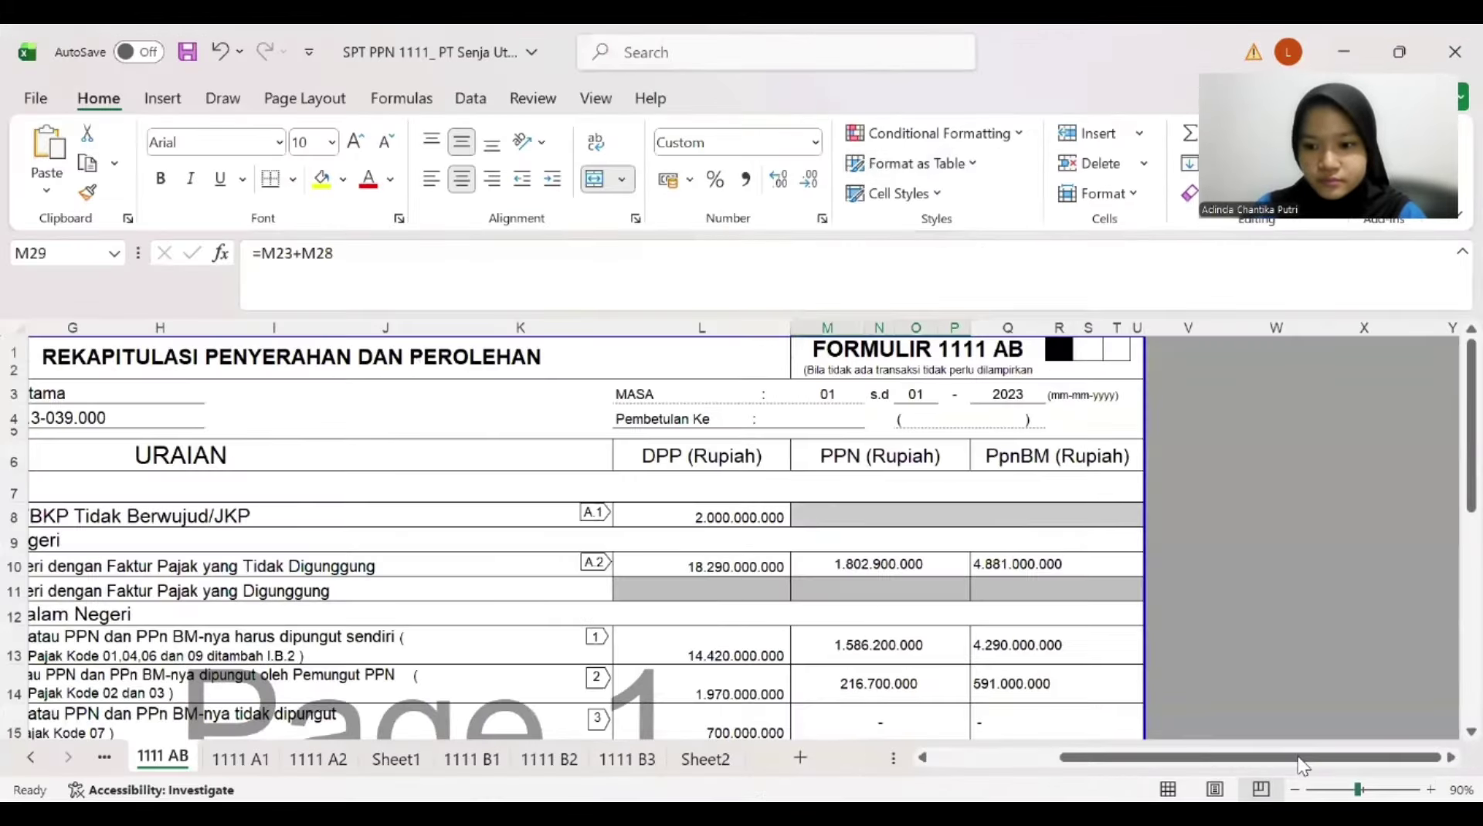
{"action": "left_click_drag", "start_coordinate": [1298, 764], "coordinate": [1155, 767]}
Examine line A, Ekspor BKP Berwujud/BKP Tidak Berwujud/JKP, under Rekapitulasi Penyerahan and inspect its DPP formula
{"action": "scroll", "coordinate": [723, 622], "scroll_direction": "down", "scroll_amount": 1}
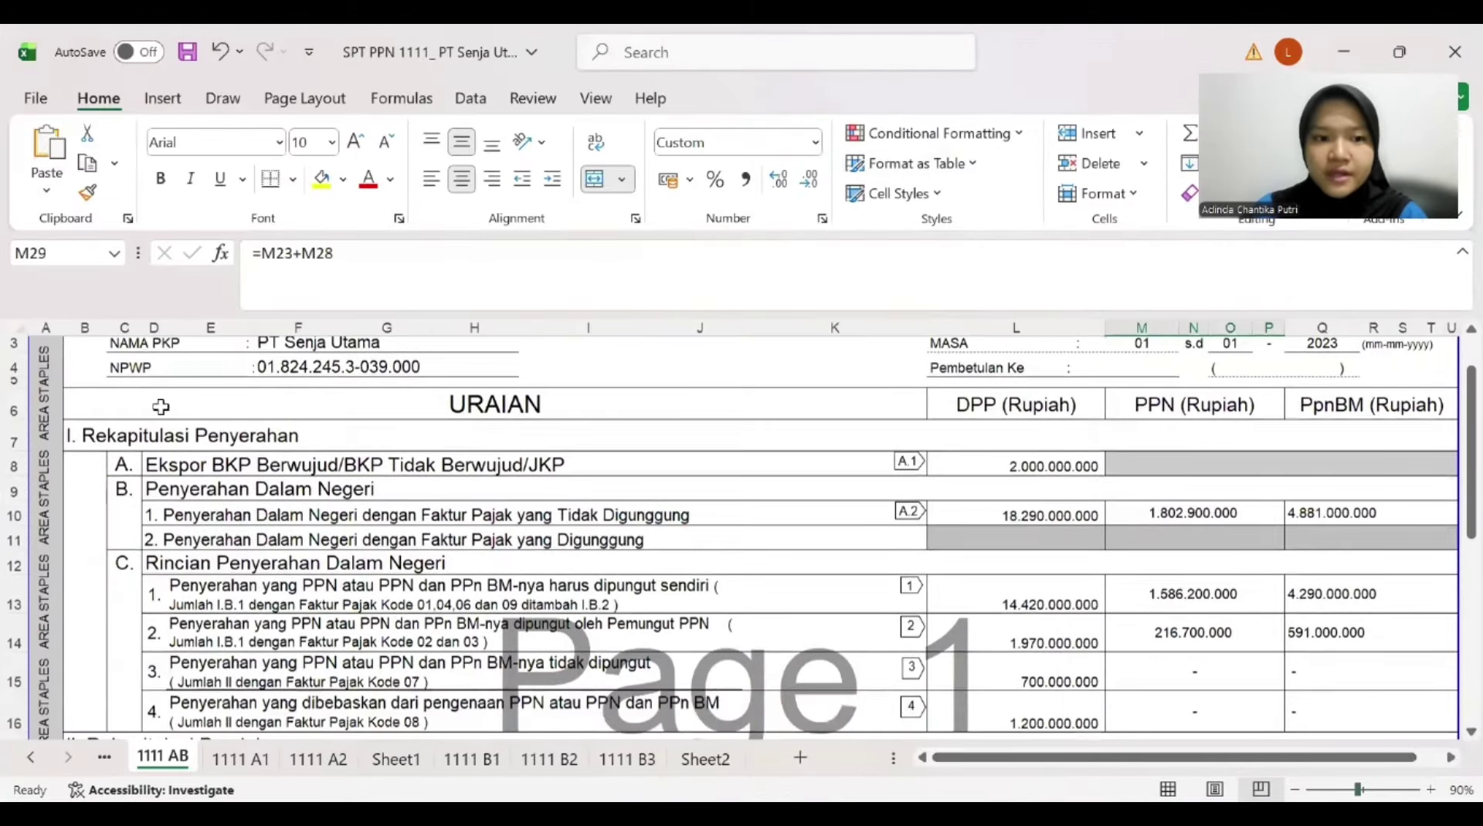
{"action": "scroll", "coordinate": [159, 427], "scroll_direction": "down", "scroll_amount": 1}
{"action": "left_click", "coordinate": [159, 427]}
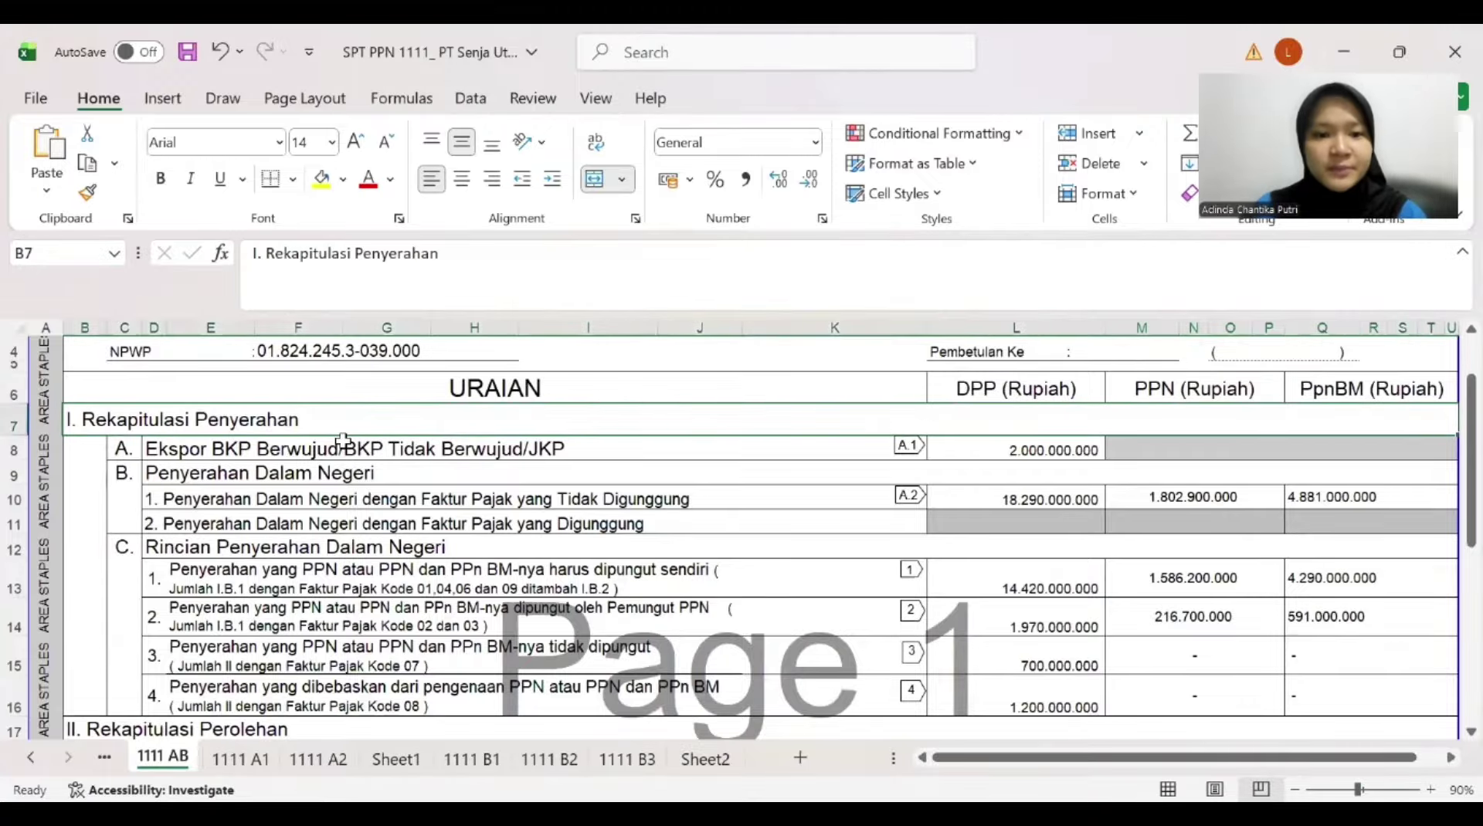
{"action": "left_click", "coordinate": [139, 454]}
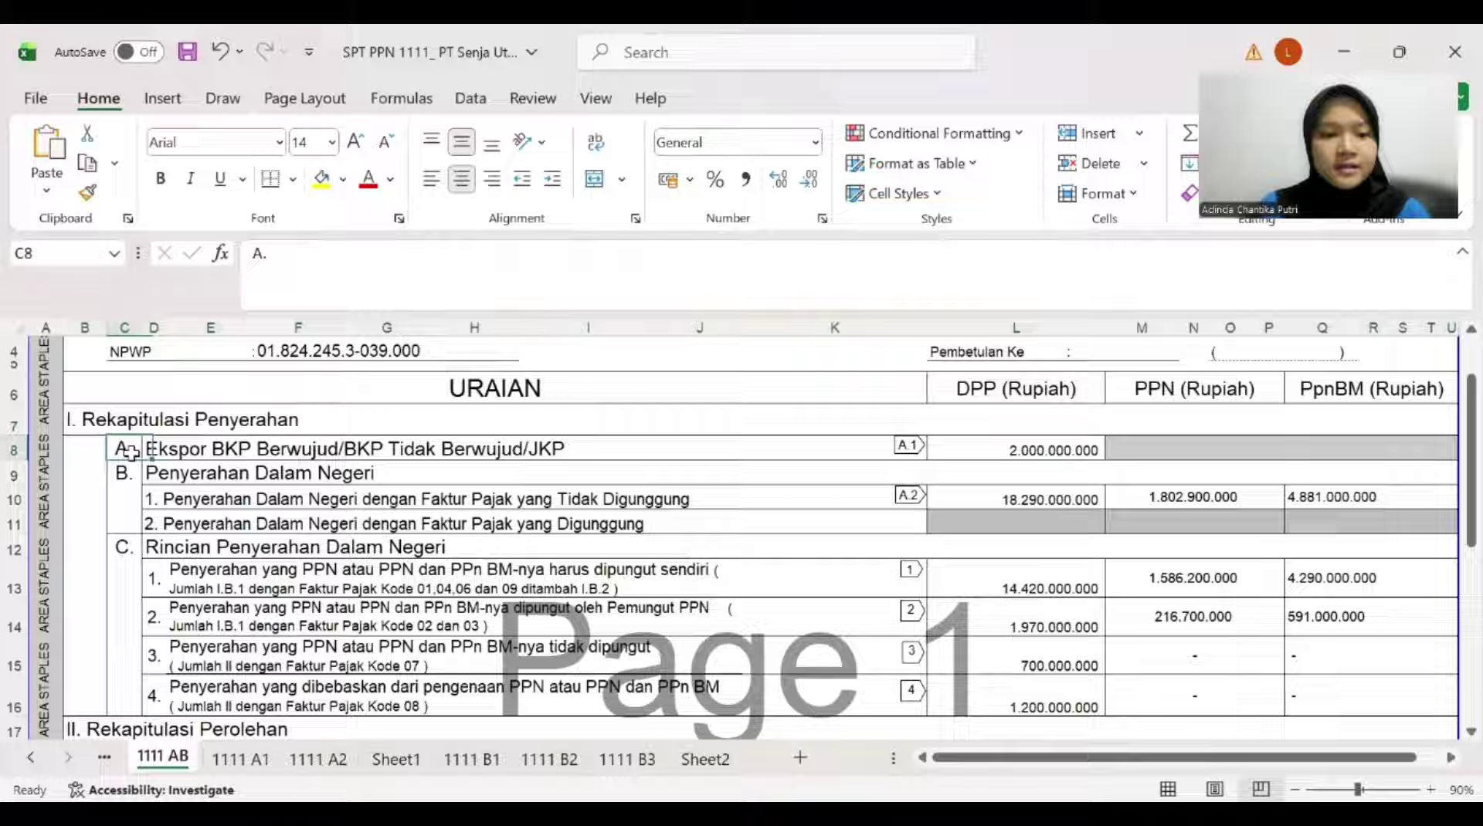
{"action": "left_click", "coordinate": [202, 456]}
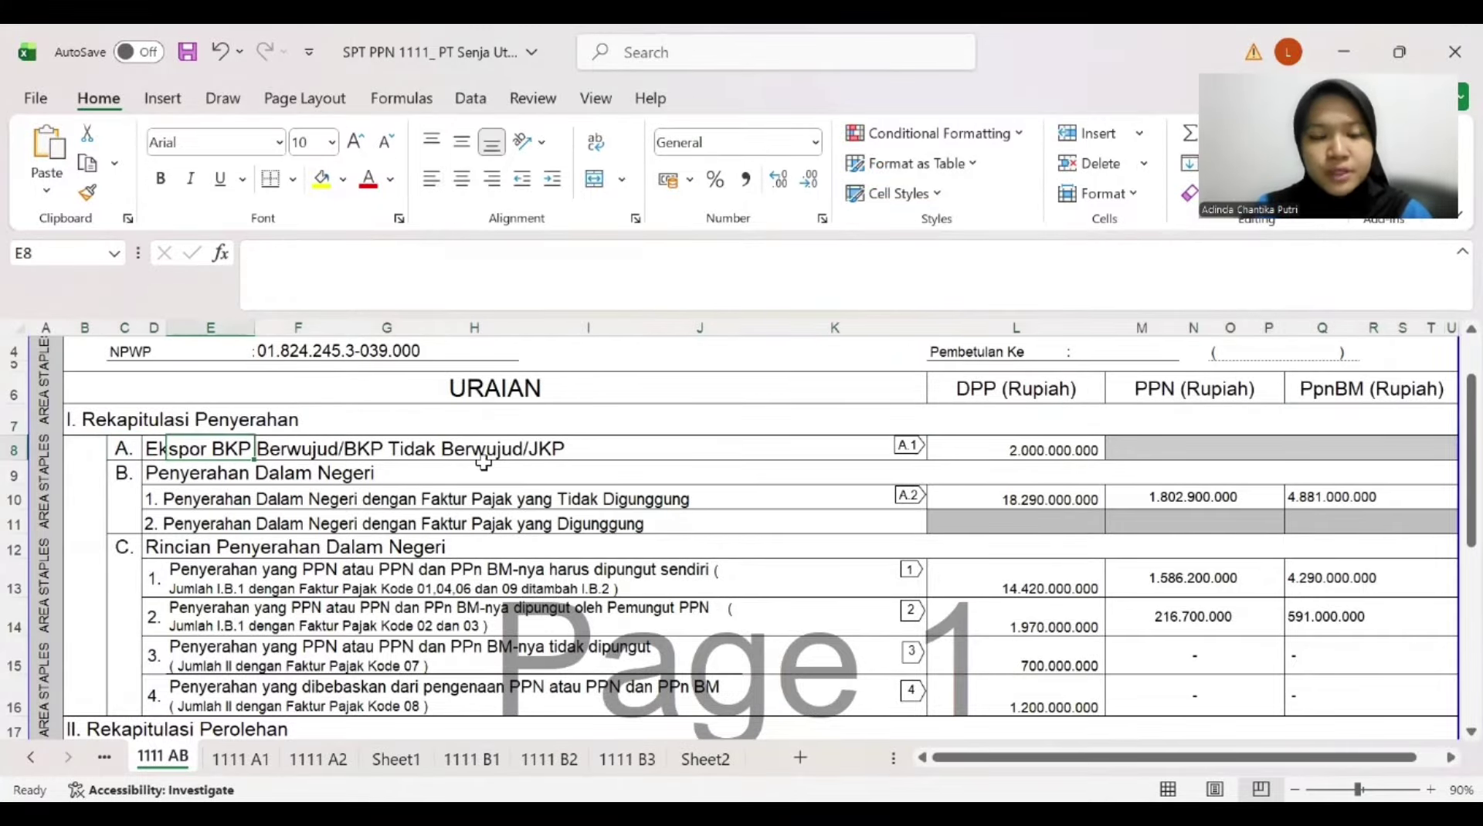
{"action": "left_click", "coordinate": [553, 449]}
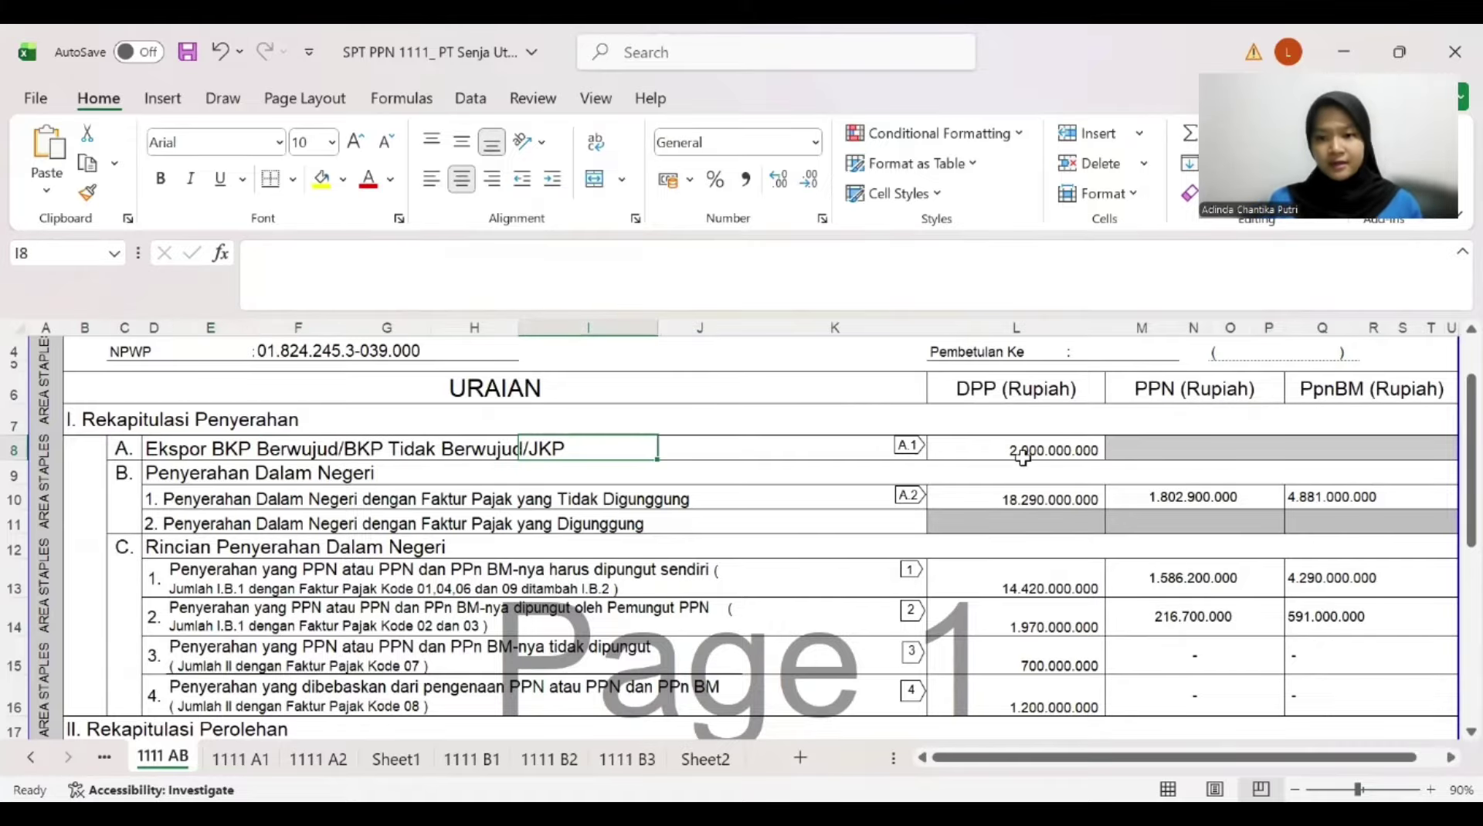
{"action": "left_click", "coordinate": [1024, 457]}
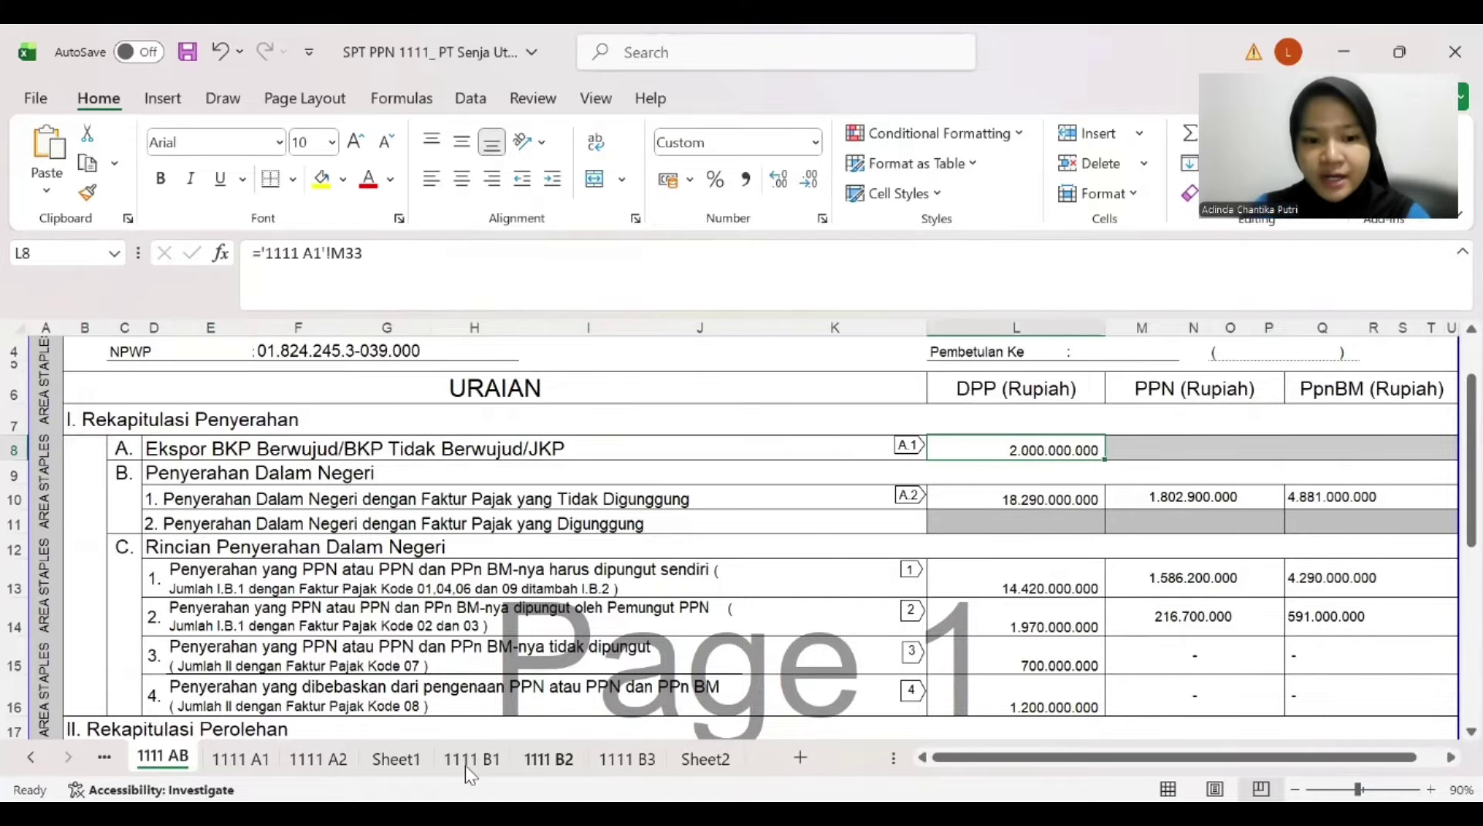
Trace the export DPP to the Samyong Ltd Singapura row and the JUMLAH total on sheet 1111 A1, and return to 1111 AB
{"action": "left_click", "coordinate": [240, 759]}
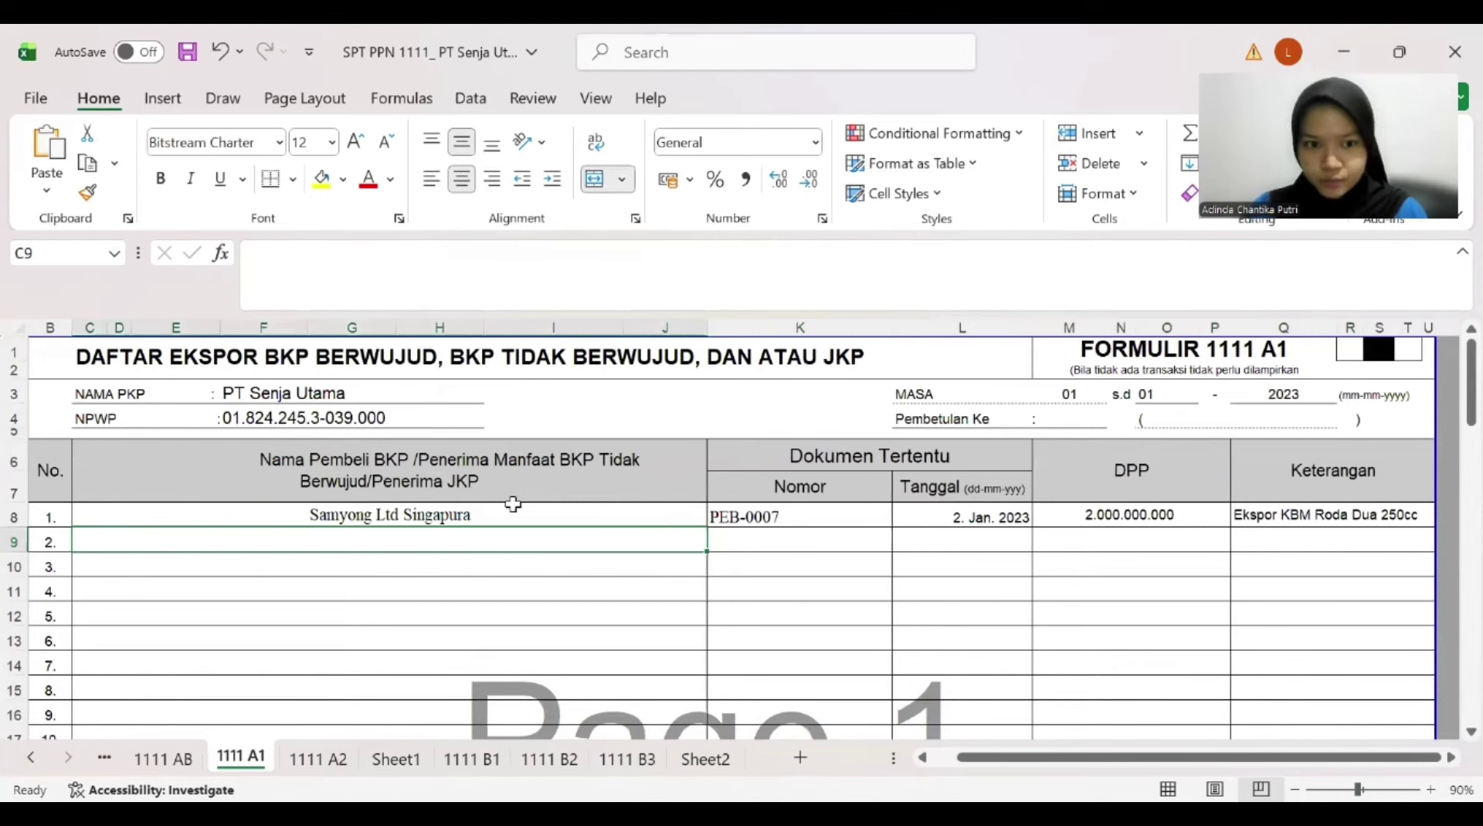
{"action": "left_click", "coordinate": [394, 514]}
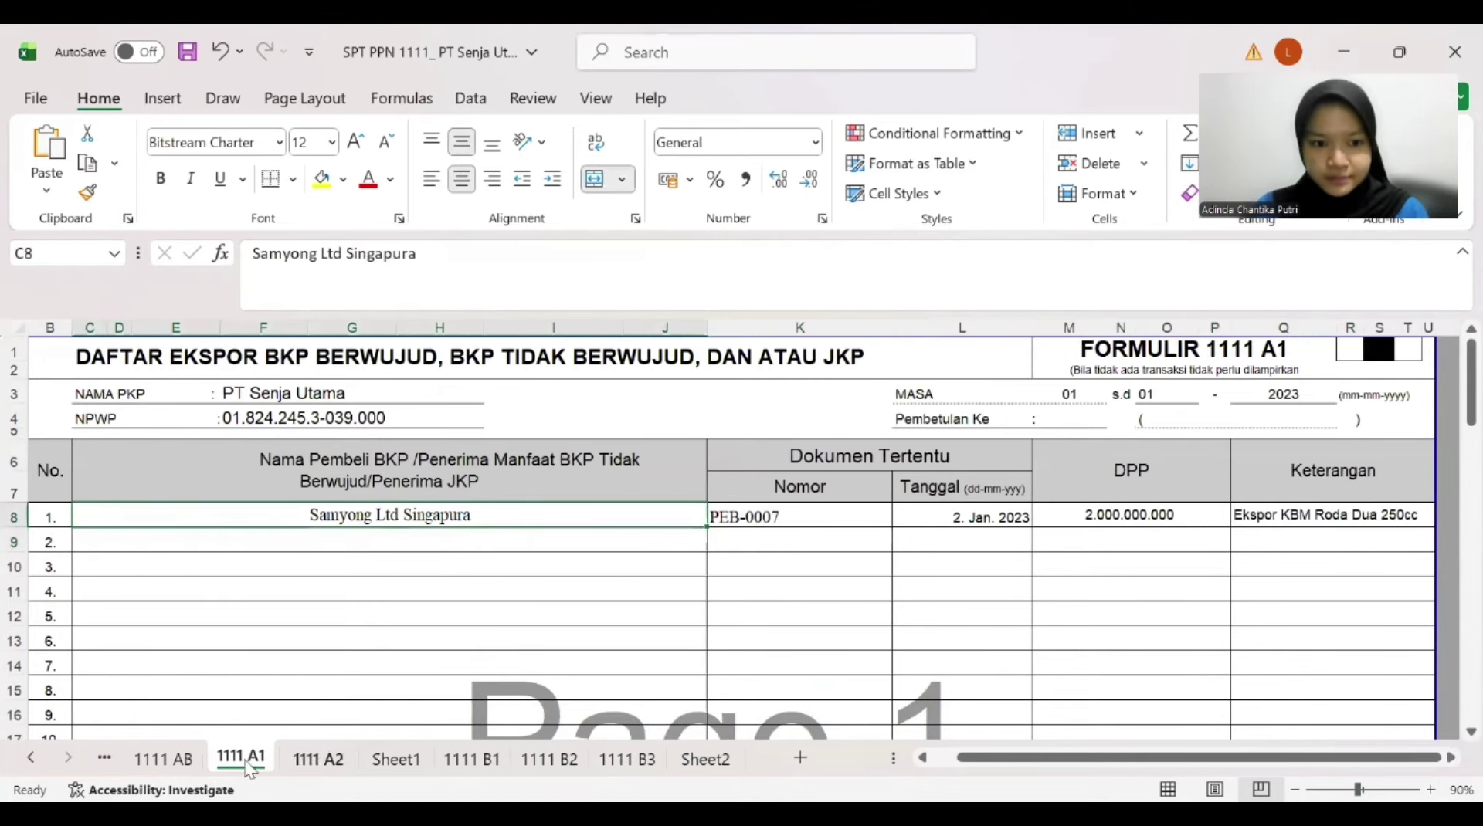
{"action": "scroll", "coordinate": [1211, 545], "scroll_direction": "down", "scroll_amount": 4}
{"action": "scroll", "coordinate": [1211, 544], "scroll_direction": "down", "scroll_amount": 3}
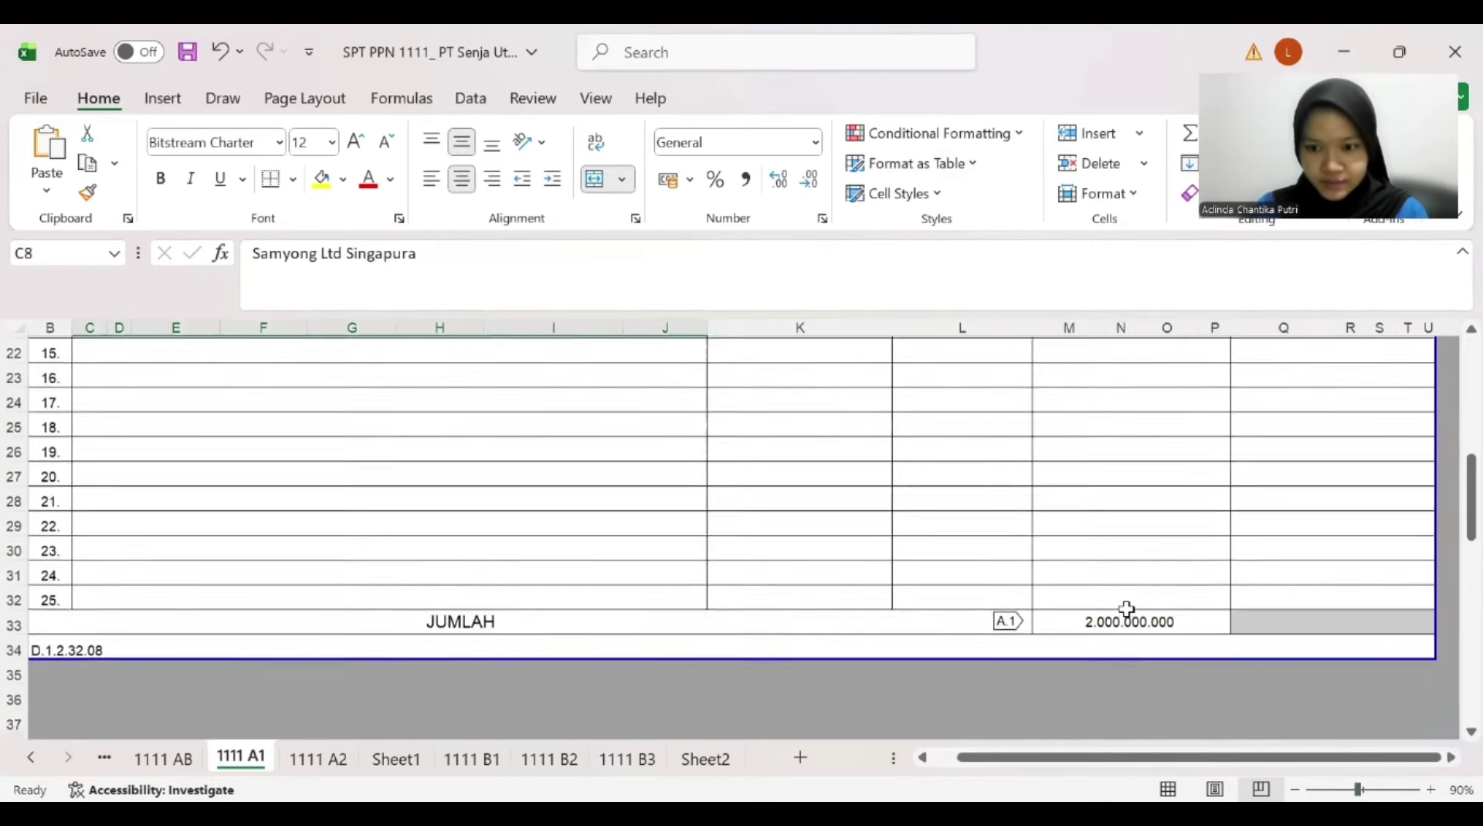
{"action": "left_click", "coordinate": [1126, 618]}
{"action": "left_click", "coordinate": [150, 788]}
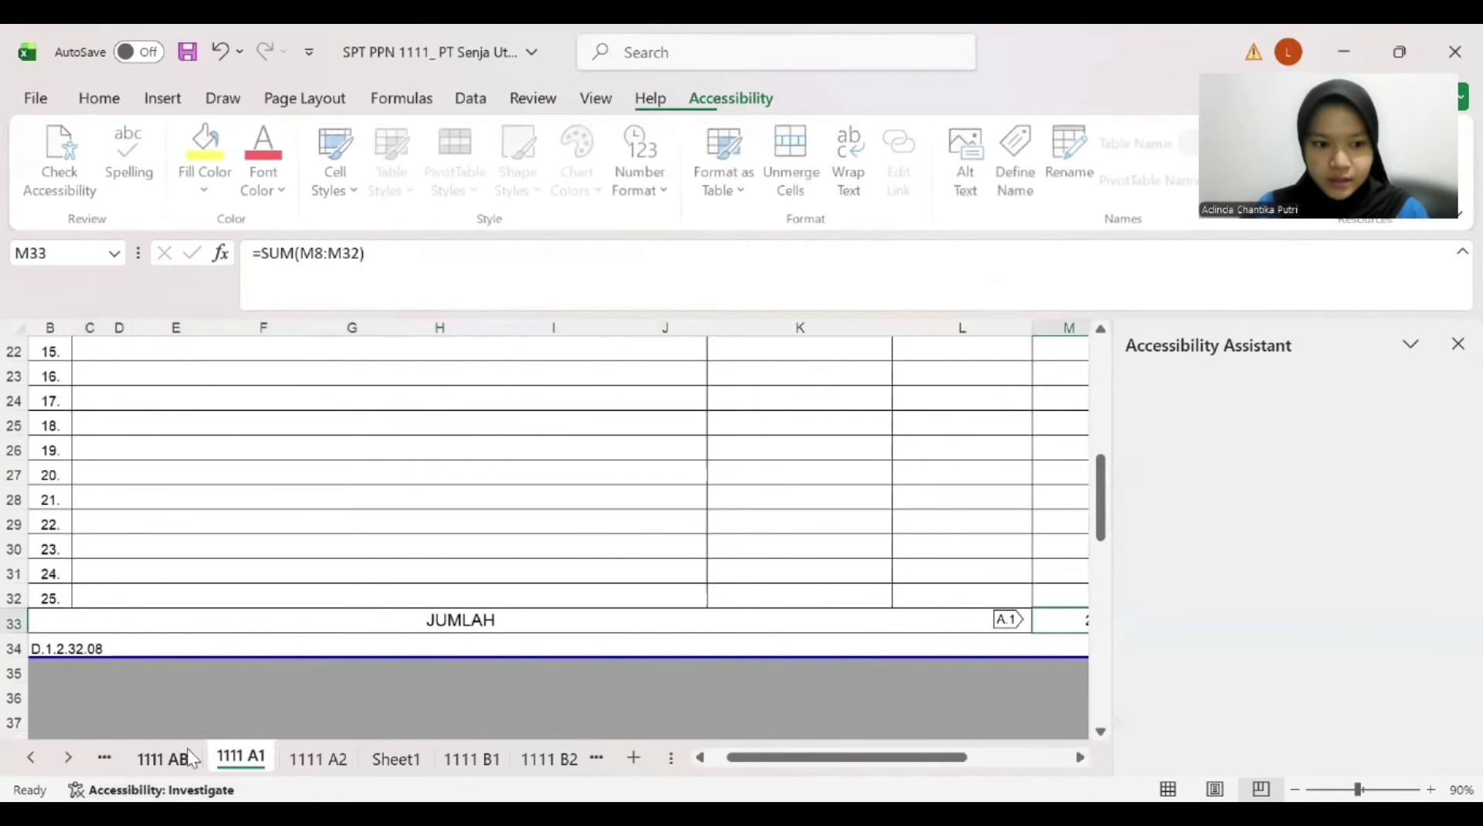
{"action": "left_click", "coordinate": [1457, 343]}
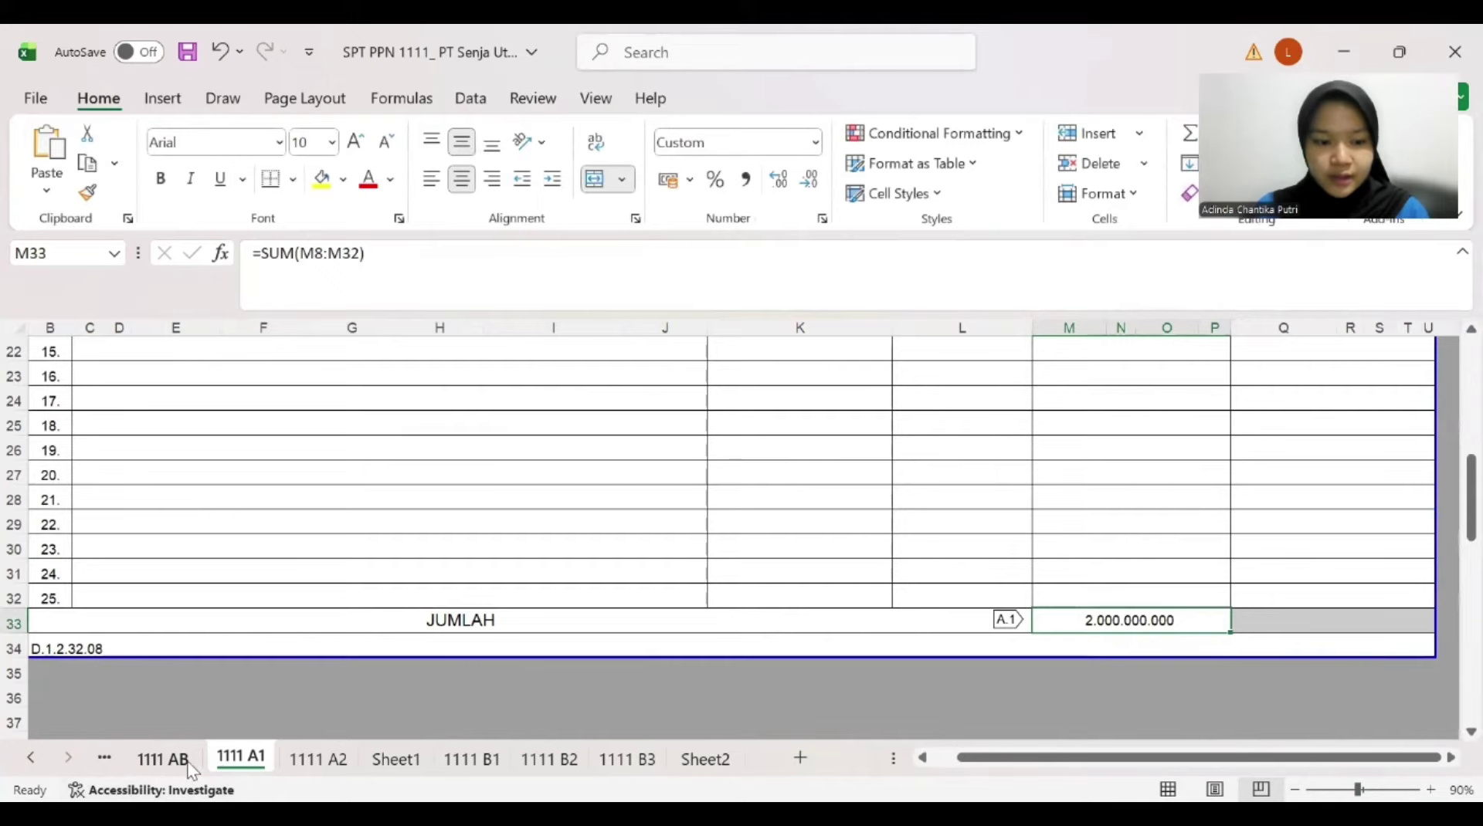
{"action": "left_click", "coordinate": [163, 759]}
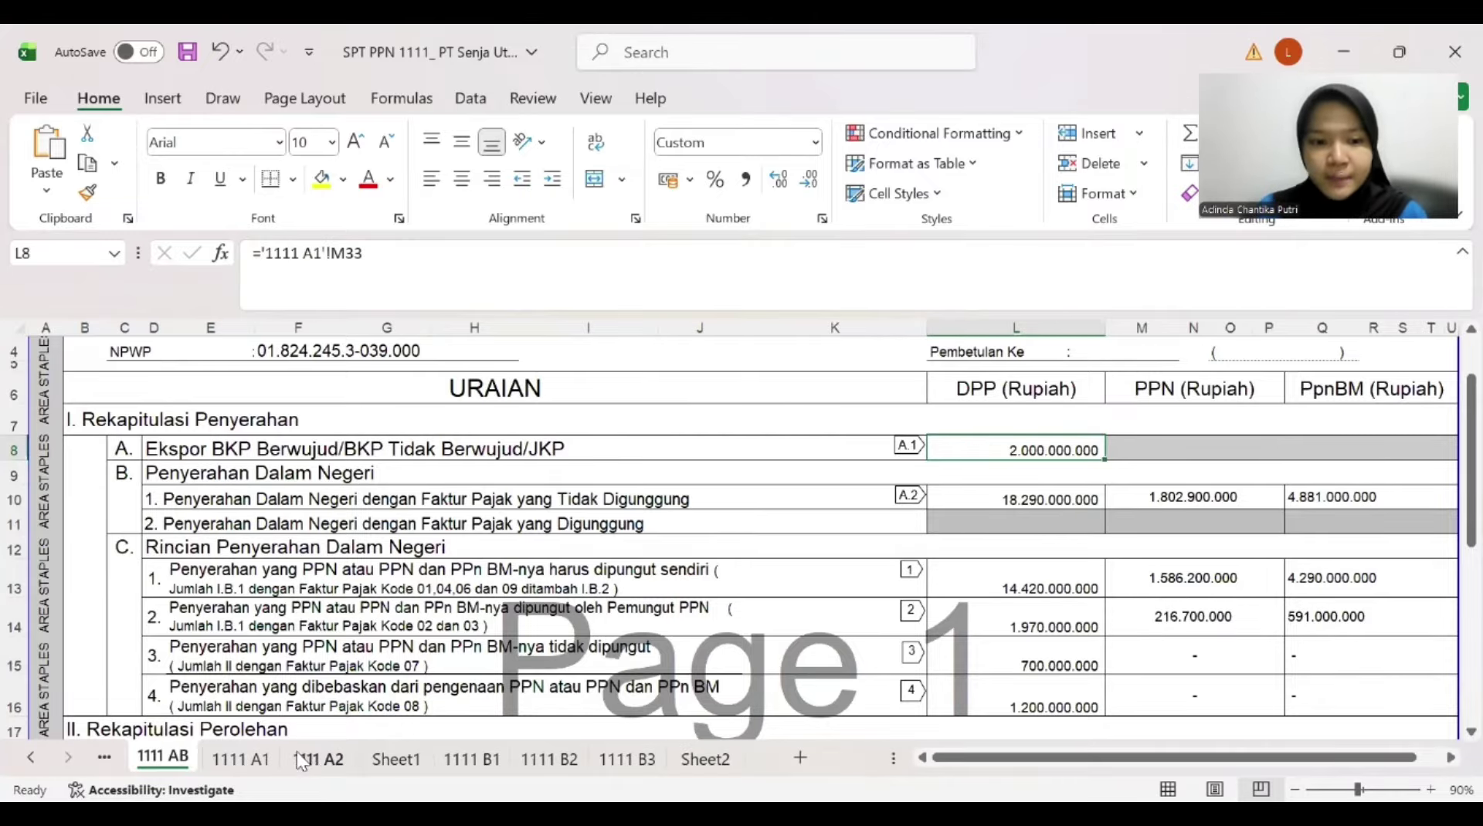
Trace the line B.1 domestic delivery amounts to the JUMLAH row on sheet 1111 A2, and compare them with the recap on 1111 AB
{"action": "left_click", "coordinate": [319, 761]}
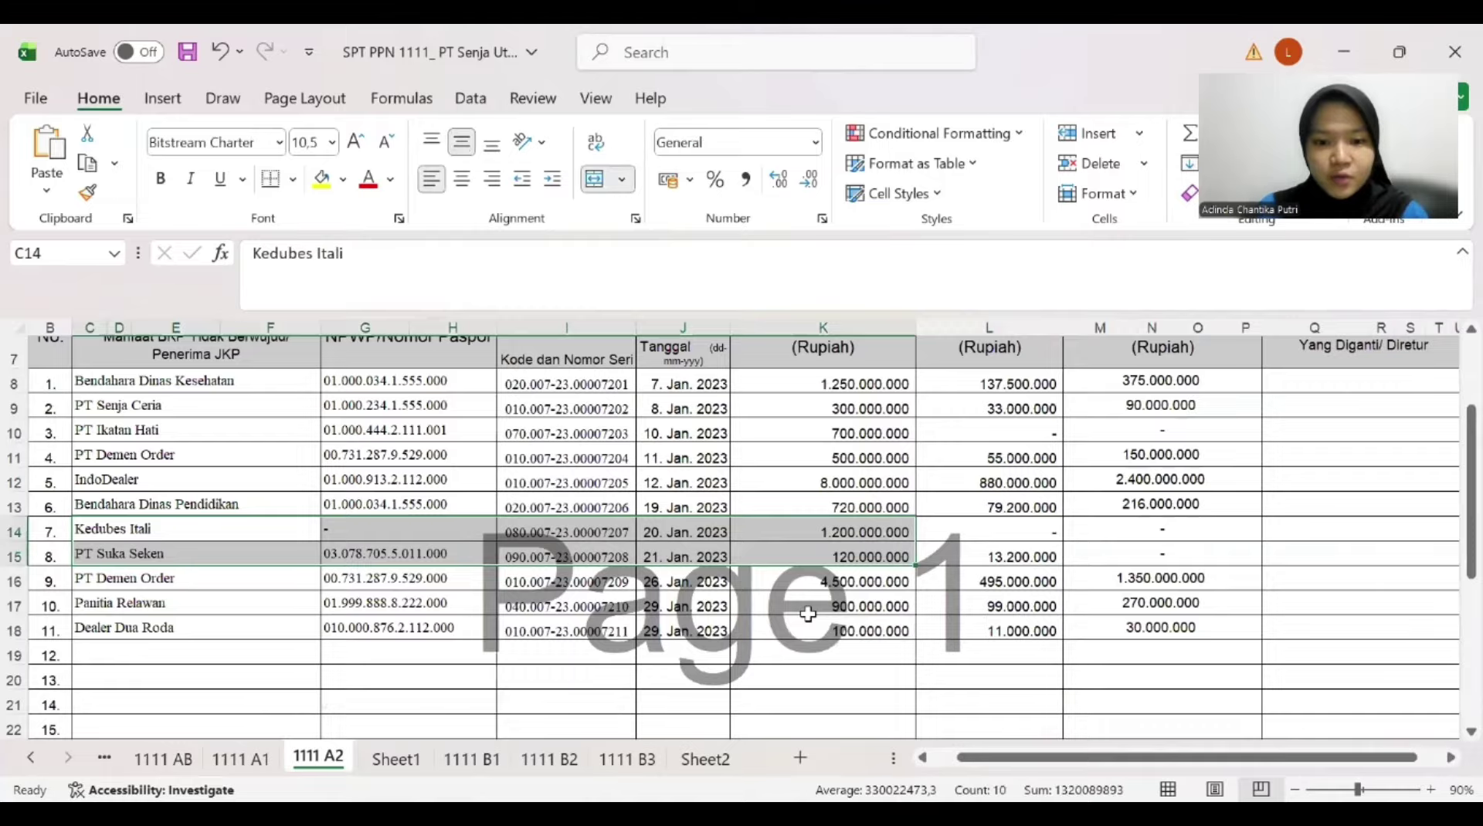
{"action": "scroll", "coordinate": [807, 614], "scroll_direction": "down", "scroll_amount": 3}
{"action": "scroll", "coordinate": [815, 614], "scroll_direction": "down", "scroll_amount": 2}
{"action": "left_click_drag", "start_coordinate": [816, 623], "coordinate": [1109, 622]}
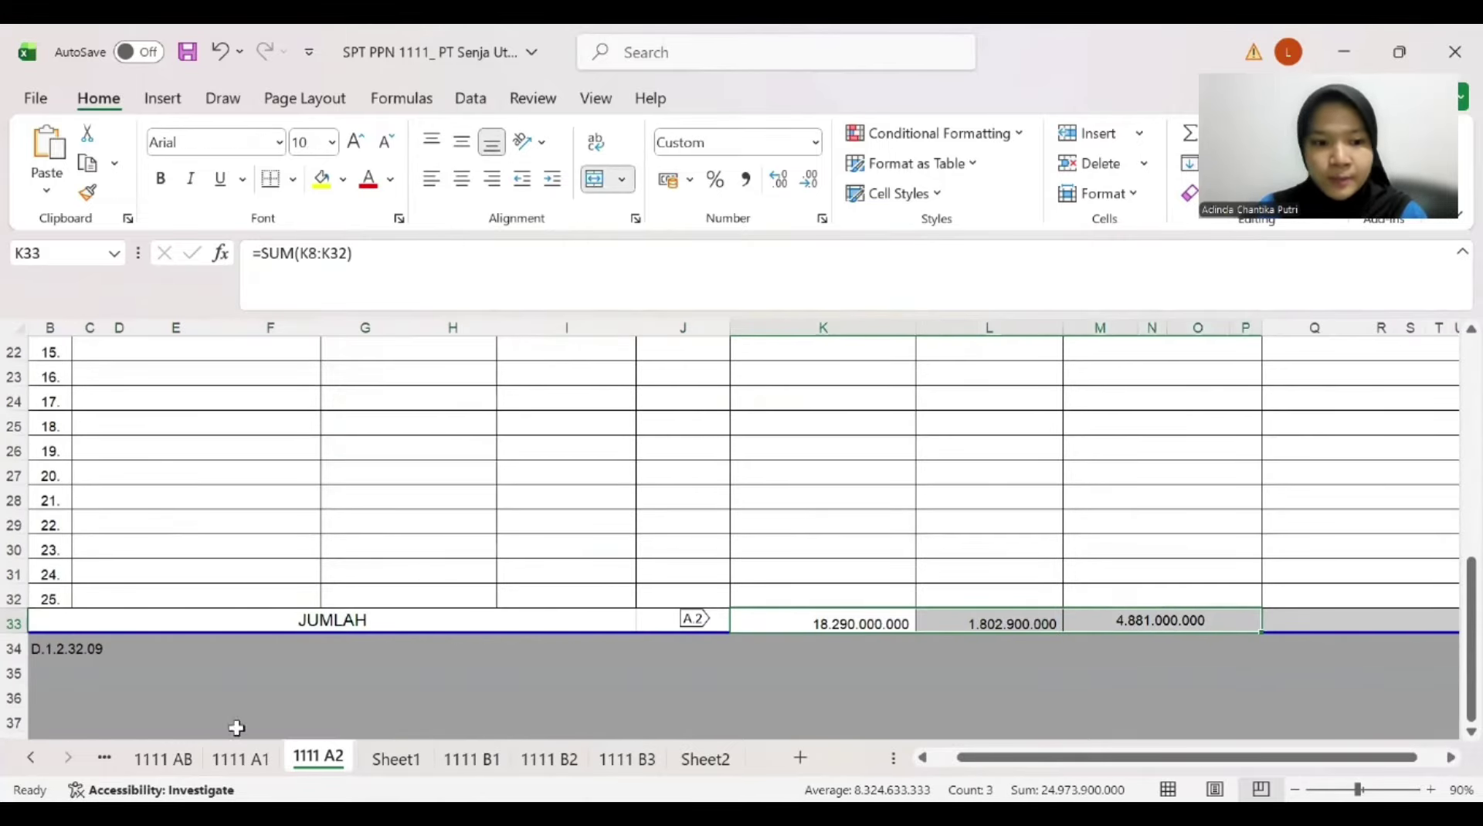
{"action": "left_click", "coordinate": [163, 759]}
{"action": "left_click", "coordinate": [1055, 500]}
{"action": "left_click_drag", "start_coordinate": [1055, 501], "coordinate": [1313, 502]}
Check line B.2, Penyerahan Dalam Negeri dengan Faktur Pajak yang Digunggung, and read the invoice codes in line 1 of Rincian Penyerahan Dalam Negeri
{"action": "left_click", "coordinate": [672, 544]}
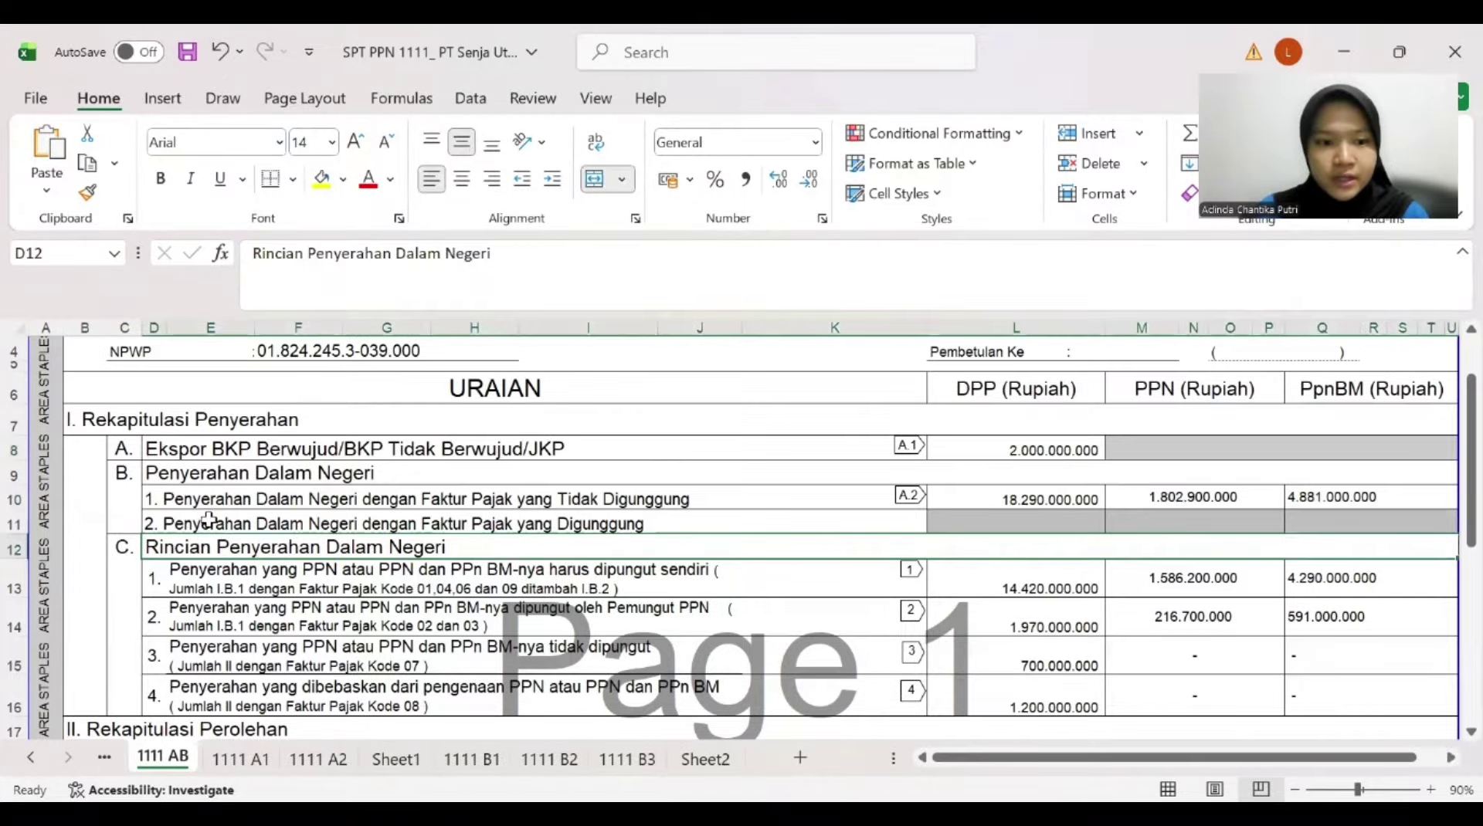
{"action": "left_click", "coordinate": [232, 524]}
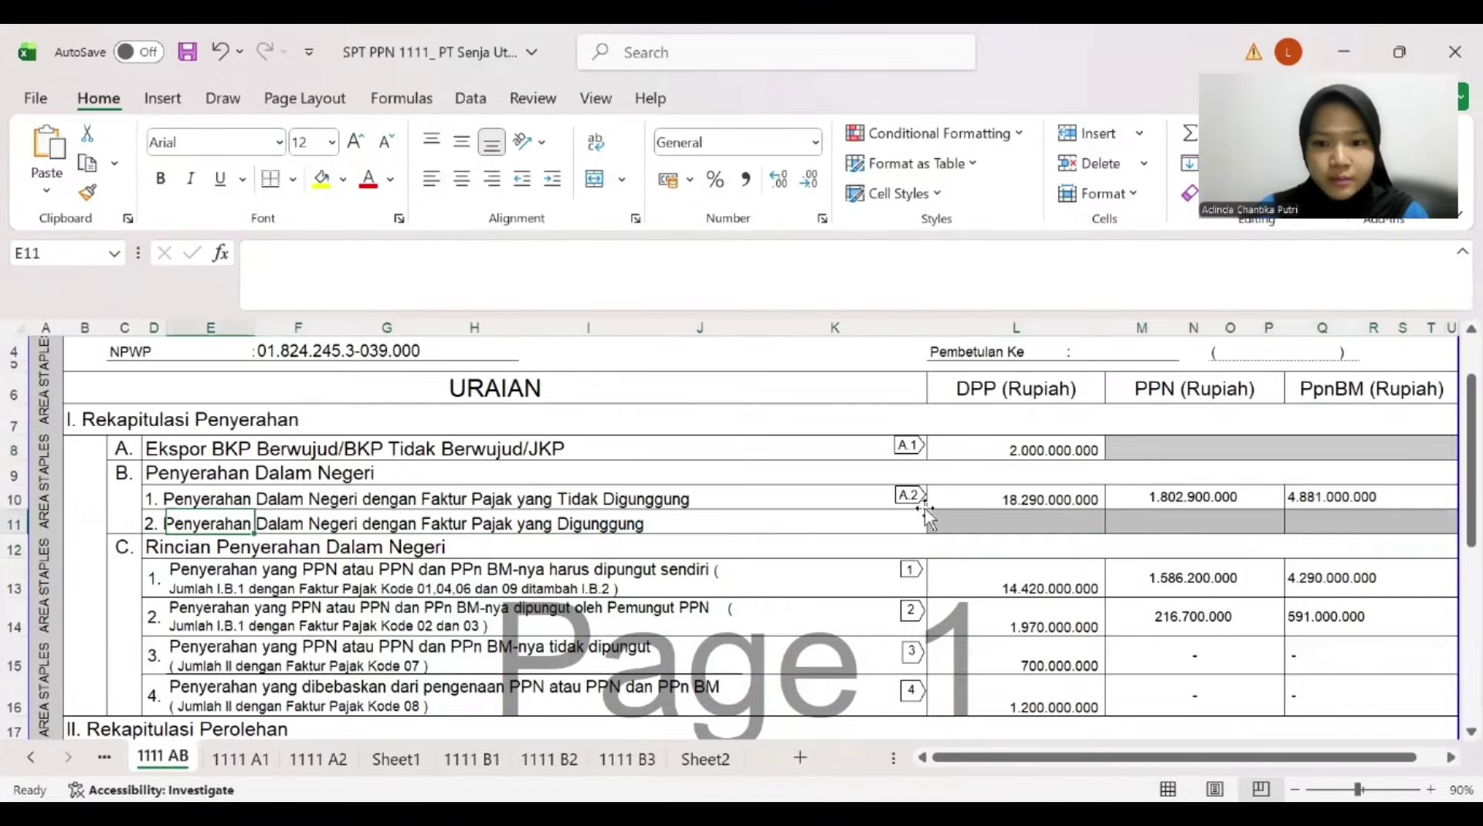
{"action": "left_click", "coordinate": [120, 550]}
{"action": "scroll", "coordinate": [449, 566], "scroll_direction": "down", "scroll_amount": 1}
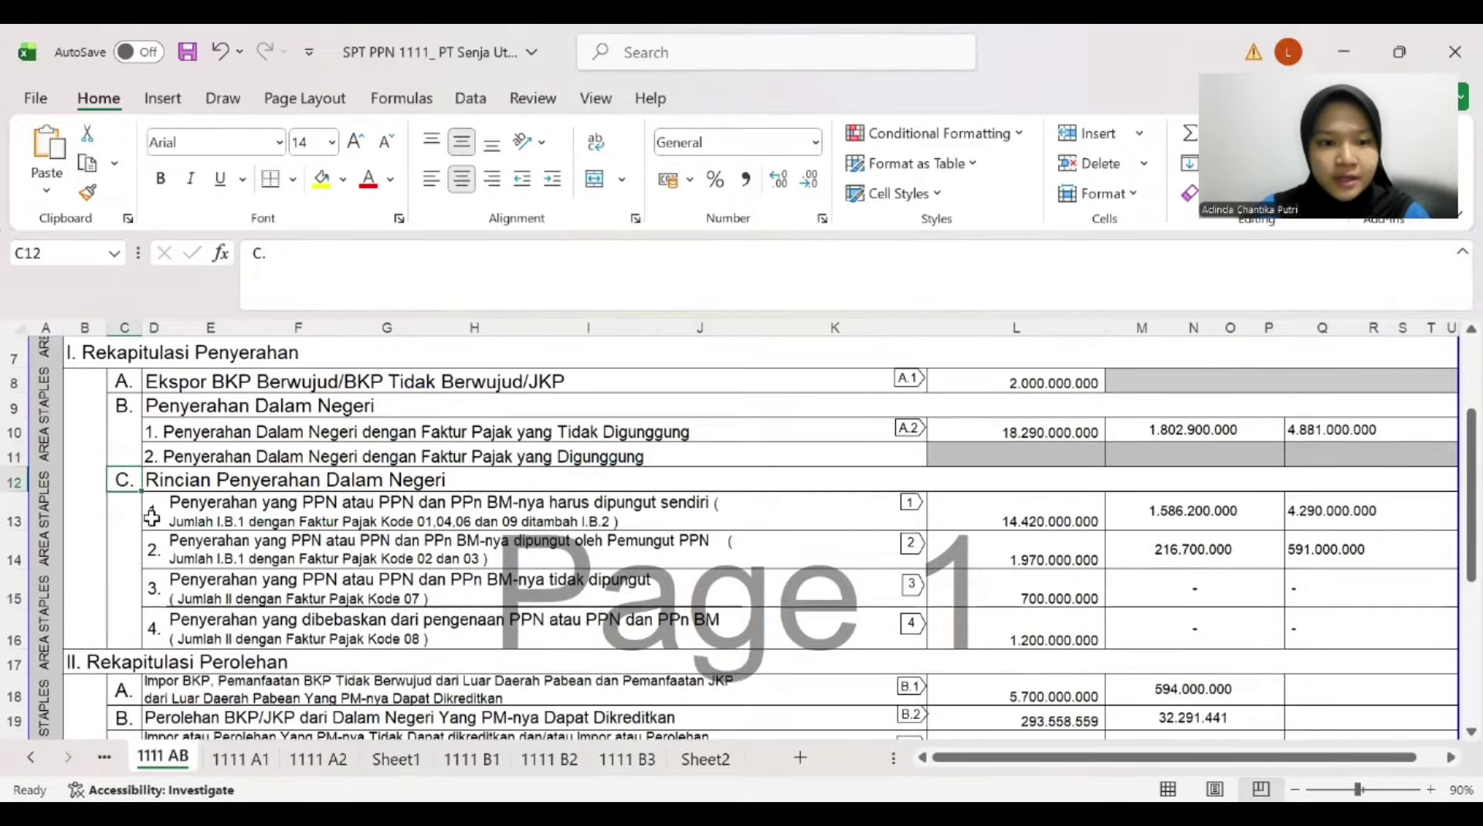
{"action": "left_click", "coordinate": [155, 514]}
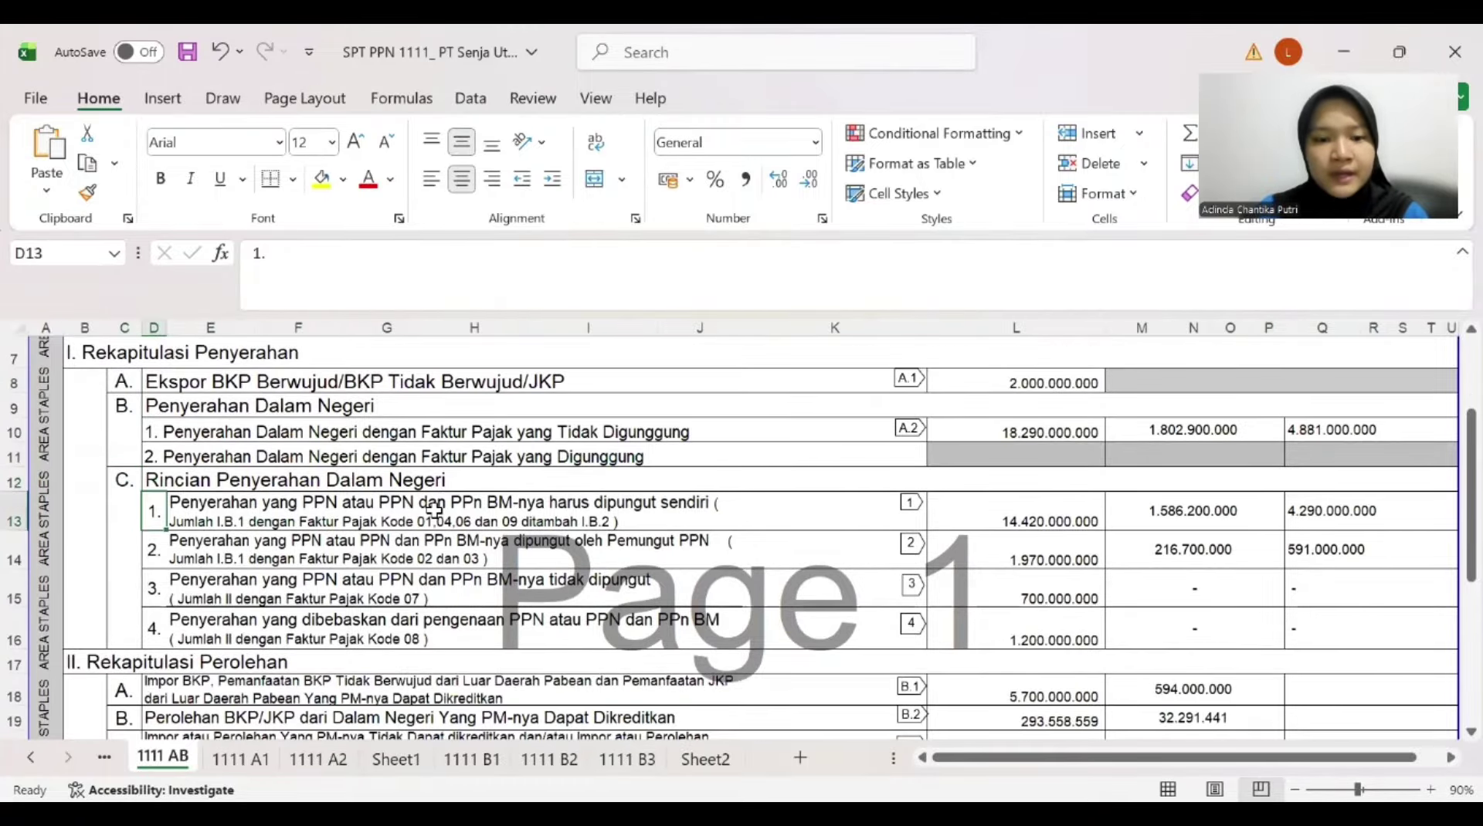
{"action": "left_click", "coordinate": [653, 503]}
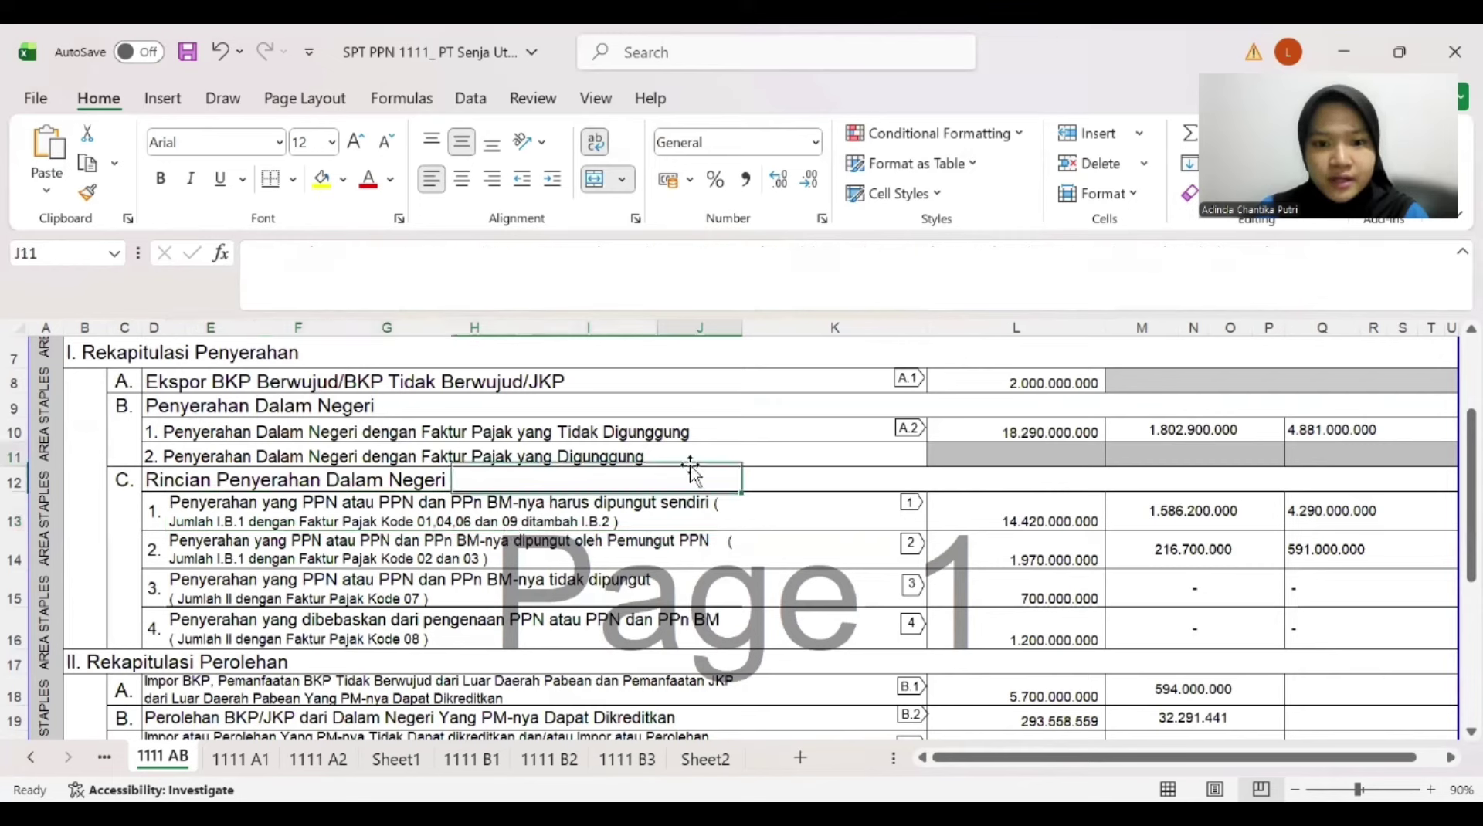
{"action": "left_click", "coordinate": [645, 537]}
{"action": "left_click", "coordinate": [625, 525]}
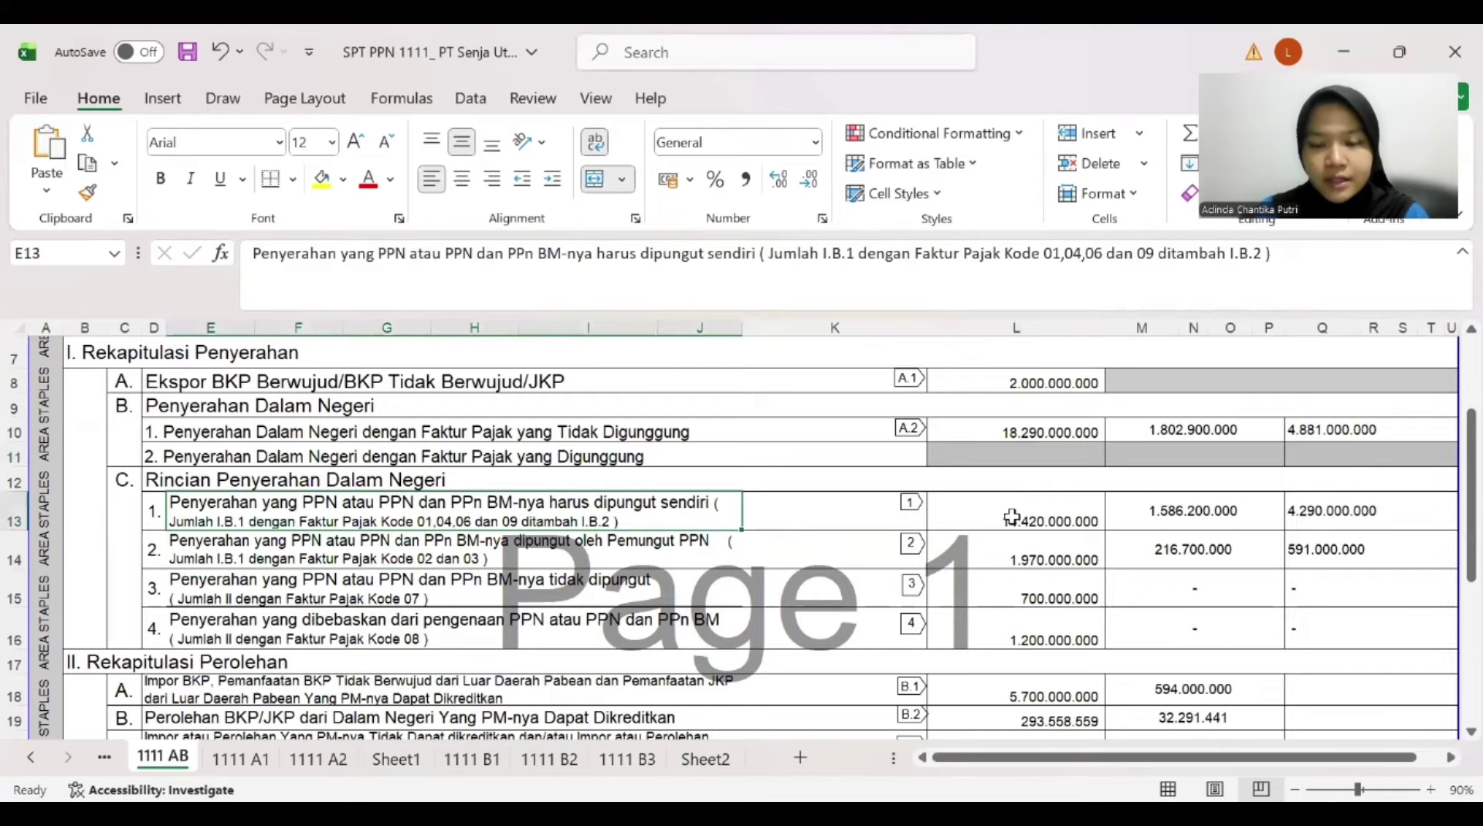
Inspect the DPP, PPN and PPnBM formulas of line C.1, deliveries whose tax must be self-collected
{"action": "left_click", "coordinate": [1004, 514]}
{"action": "key", "text": "Right"}
{"action": "key", "text": "Right"}
{"action": "left_click_drag", "start_coordinate": [1004, 510], "coordinate": [1305, 509]}
{"action": "left_click", "coordinate": [554, 510]}
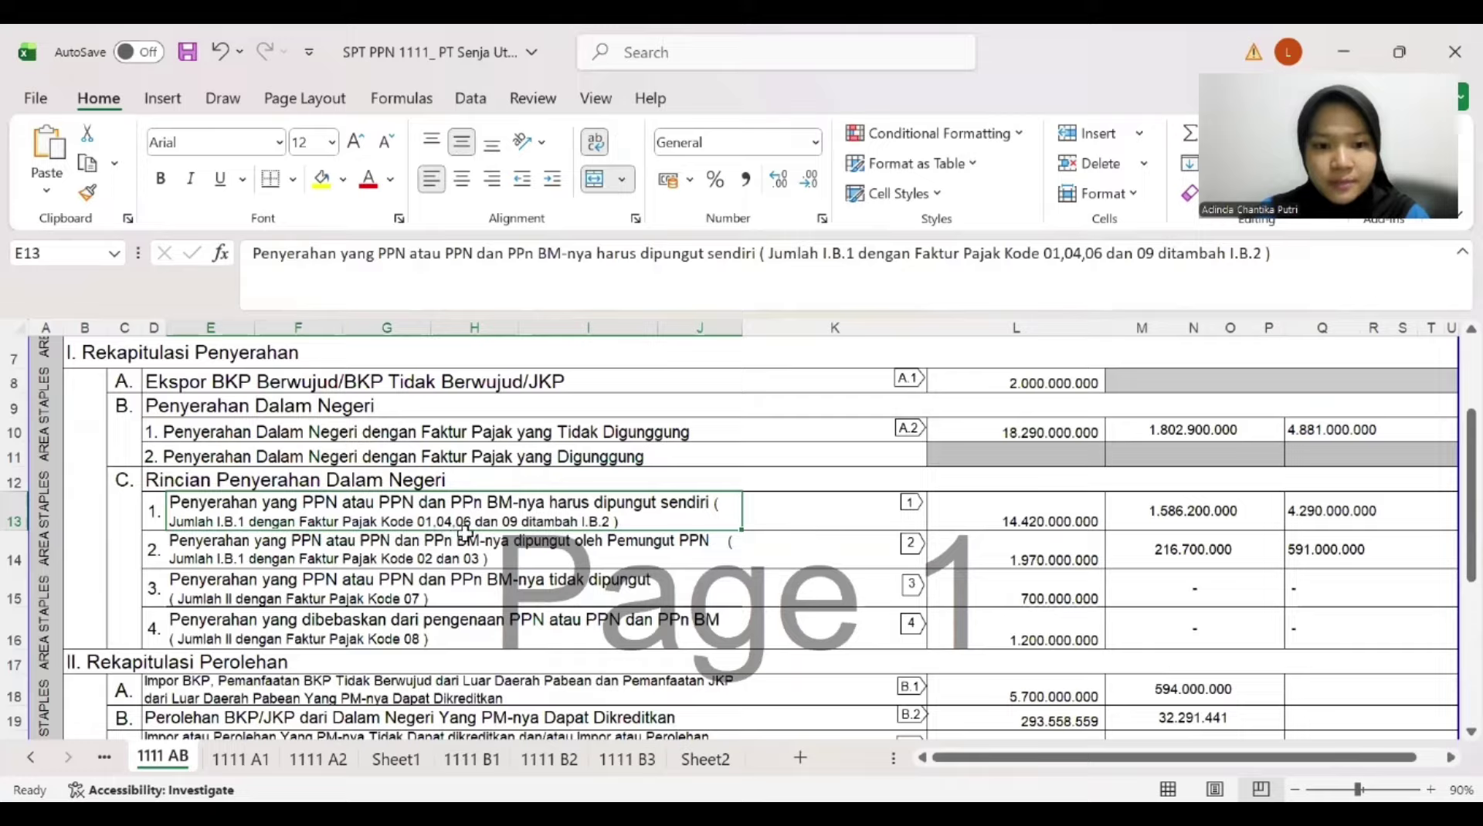
{"action": "left_click", "coordinate": [1123, 514]}
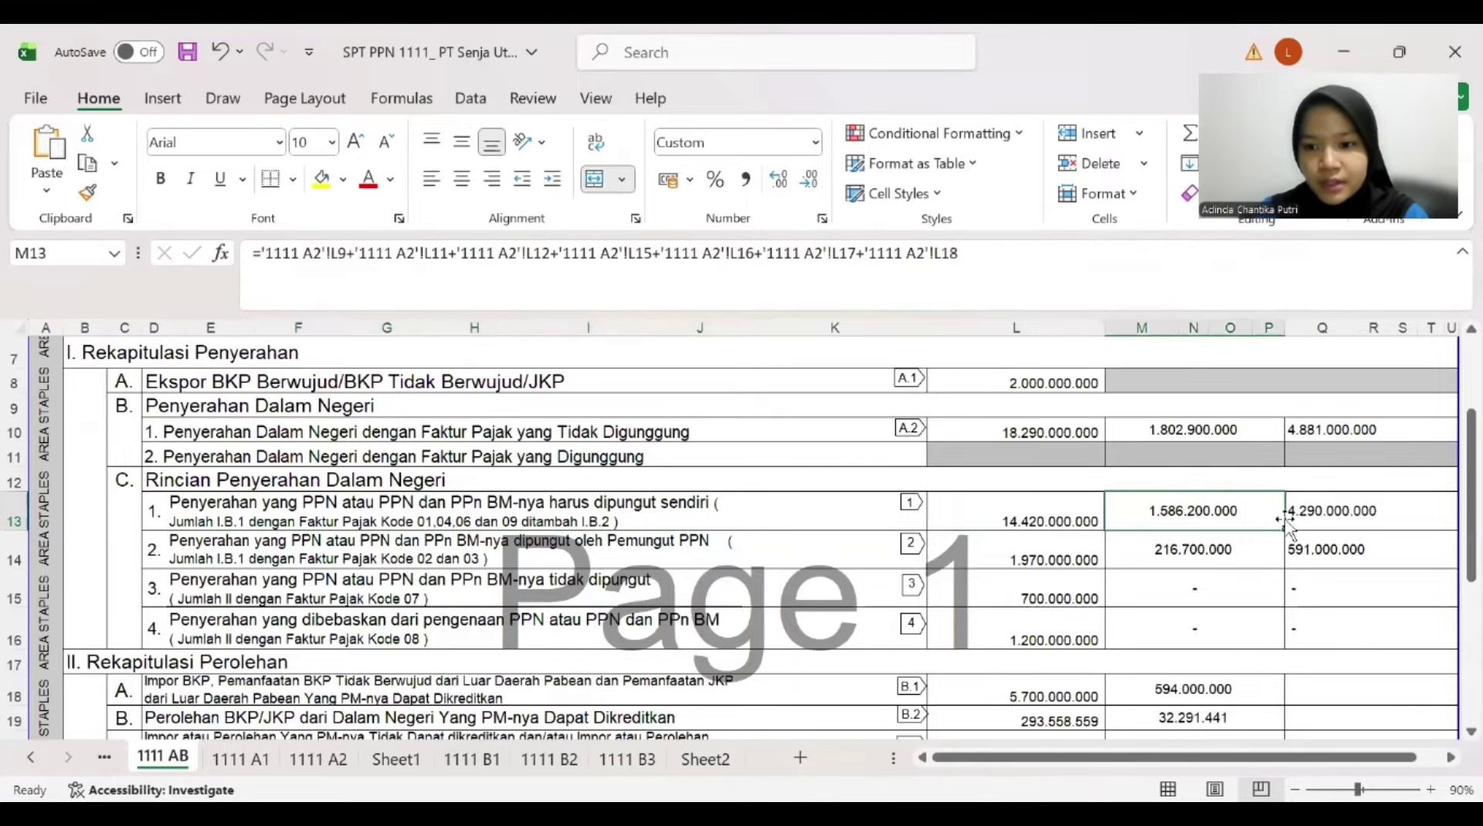
{"action": "left_click", "coordinate": [1309, 516]}
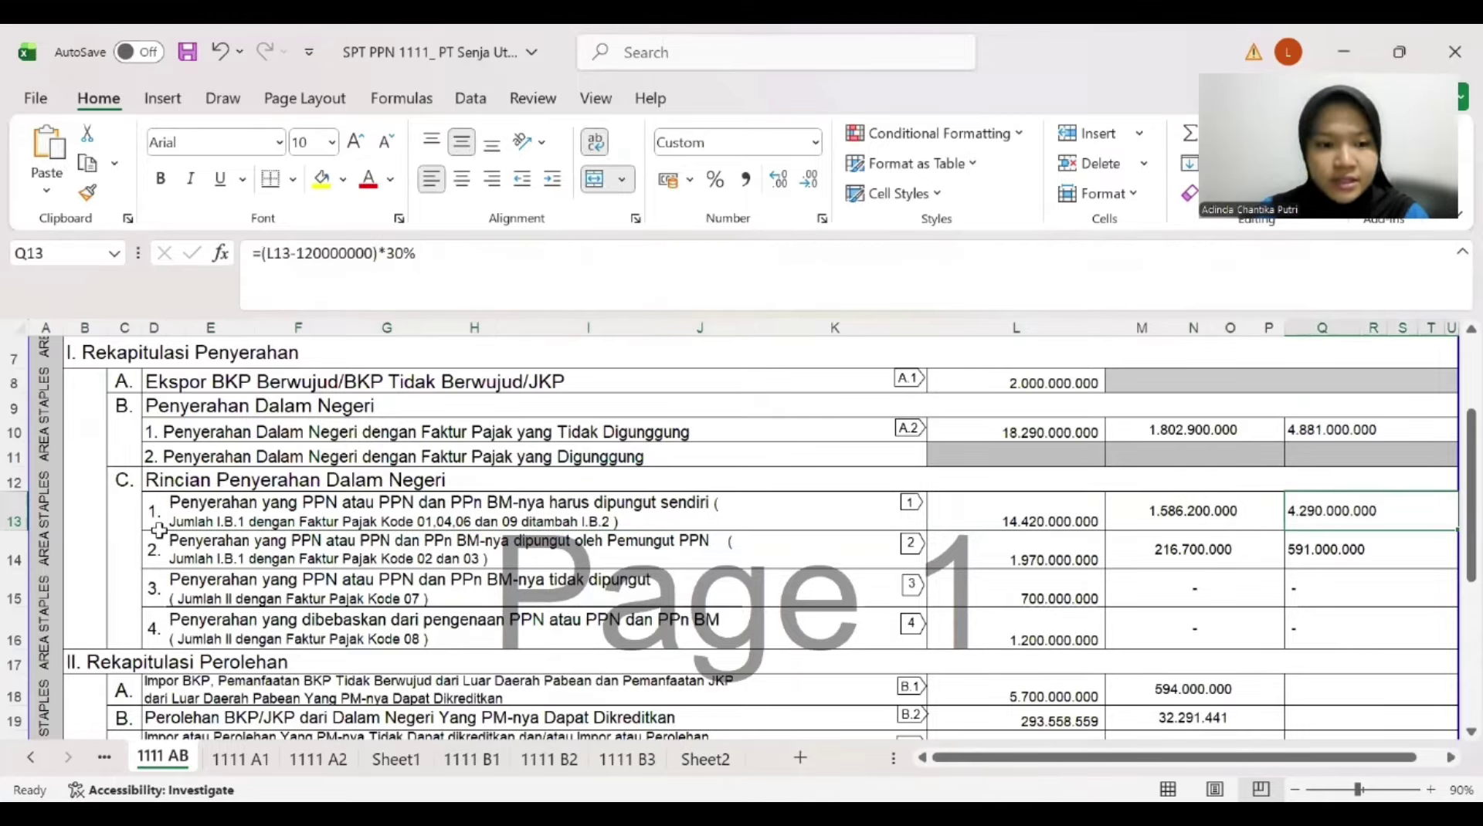
Read line C.2, deliveries collected by Pemungut PPN with codes 02 and 03, and inspect its DPP, PPN and PPnBM formulas
{"action": "left_click", "coordinate": [221, 553]}
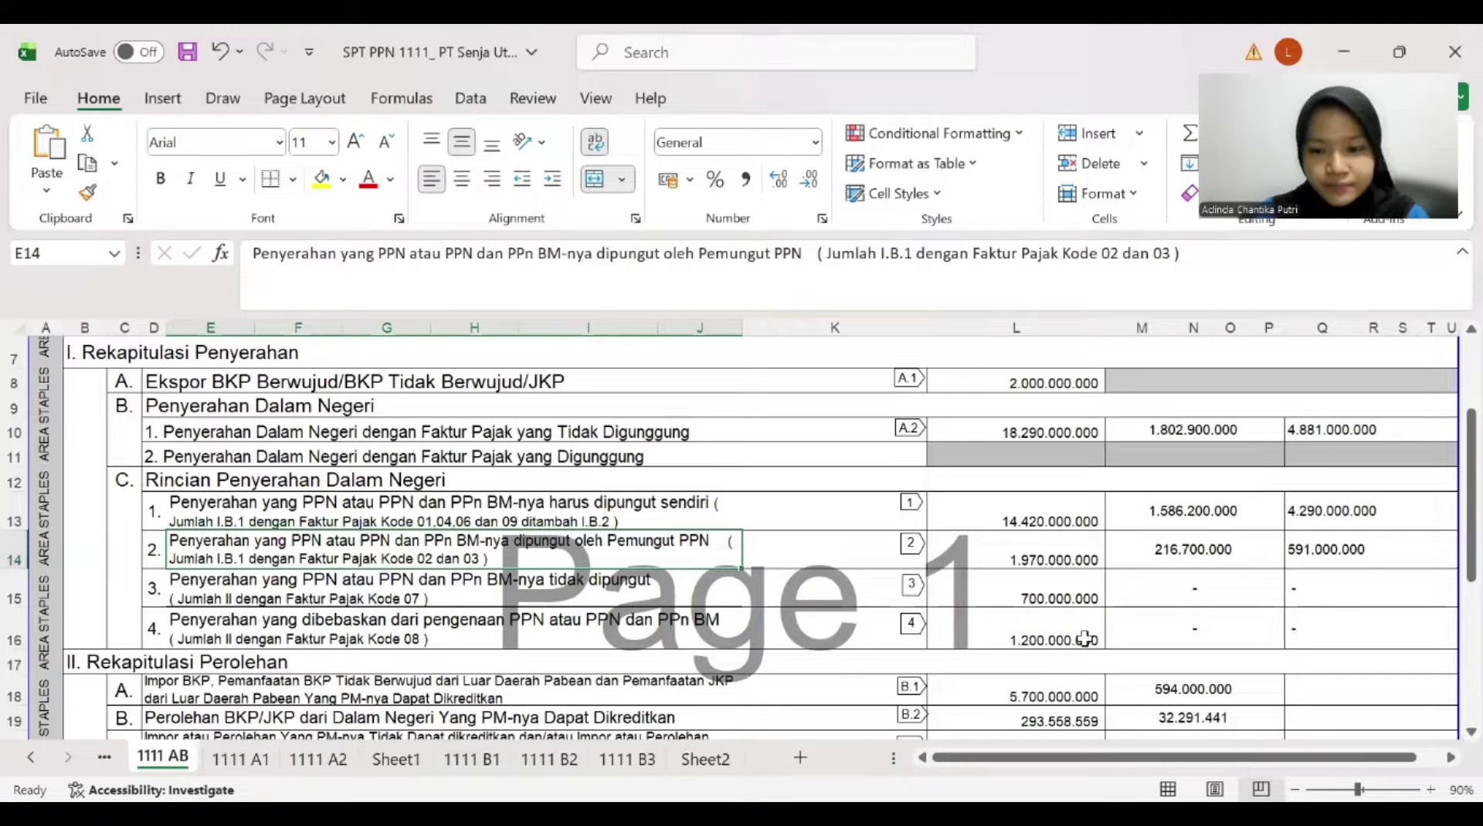
{"action": "left_click", "coordinate": [1033, 555]}
{"action": "key", "text": "Right"}
{"action": "key", "text": "Right"}
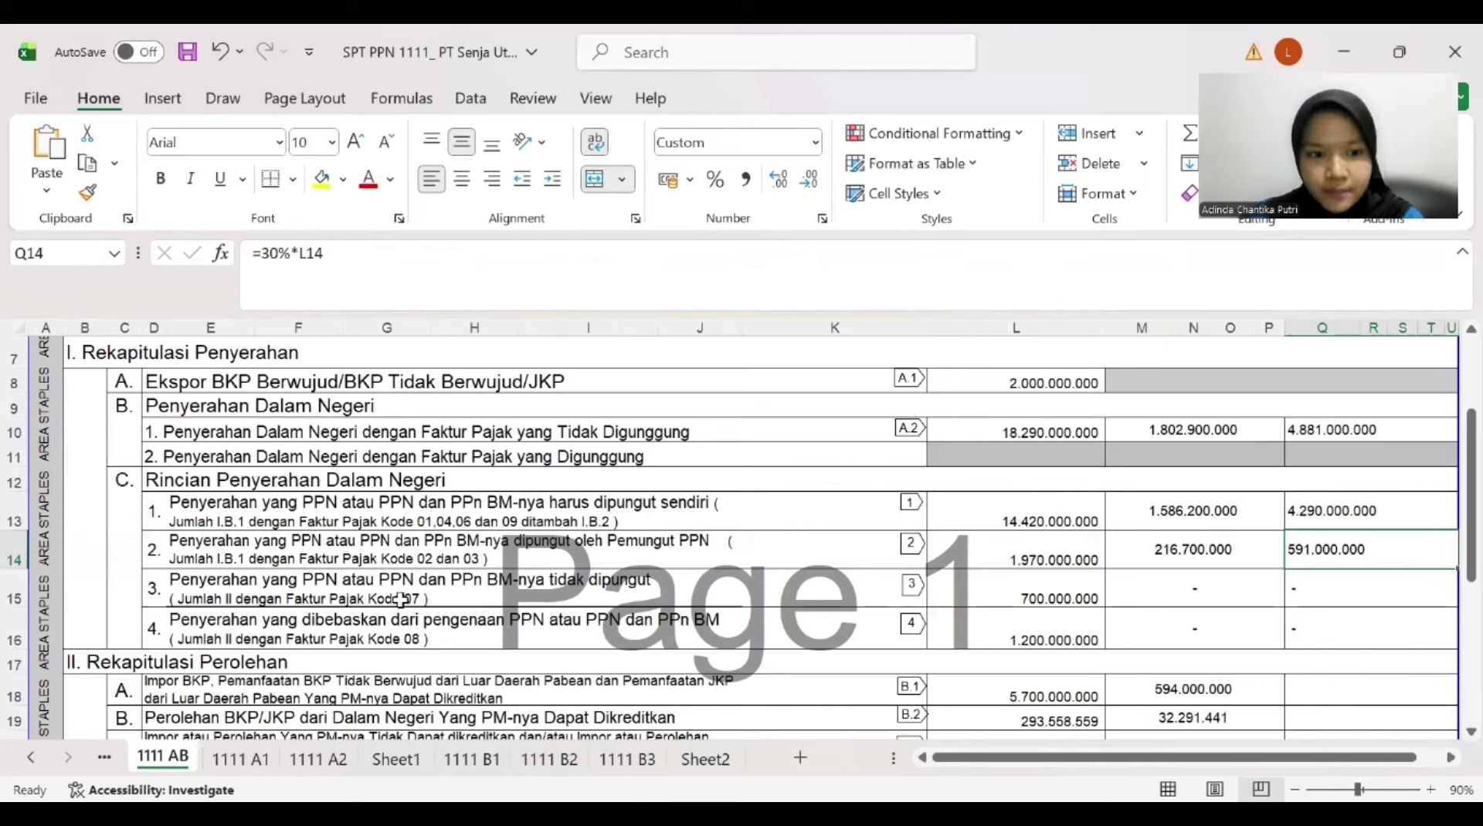
Examine line C.3, deliveries with uncollected PPN under Faktur Pajak code 07, and inspect its DPP formula
{"action": "left_click", "coordinate": [158, 587]}
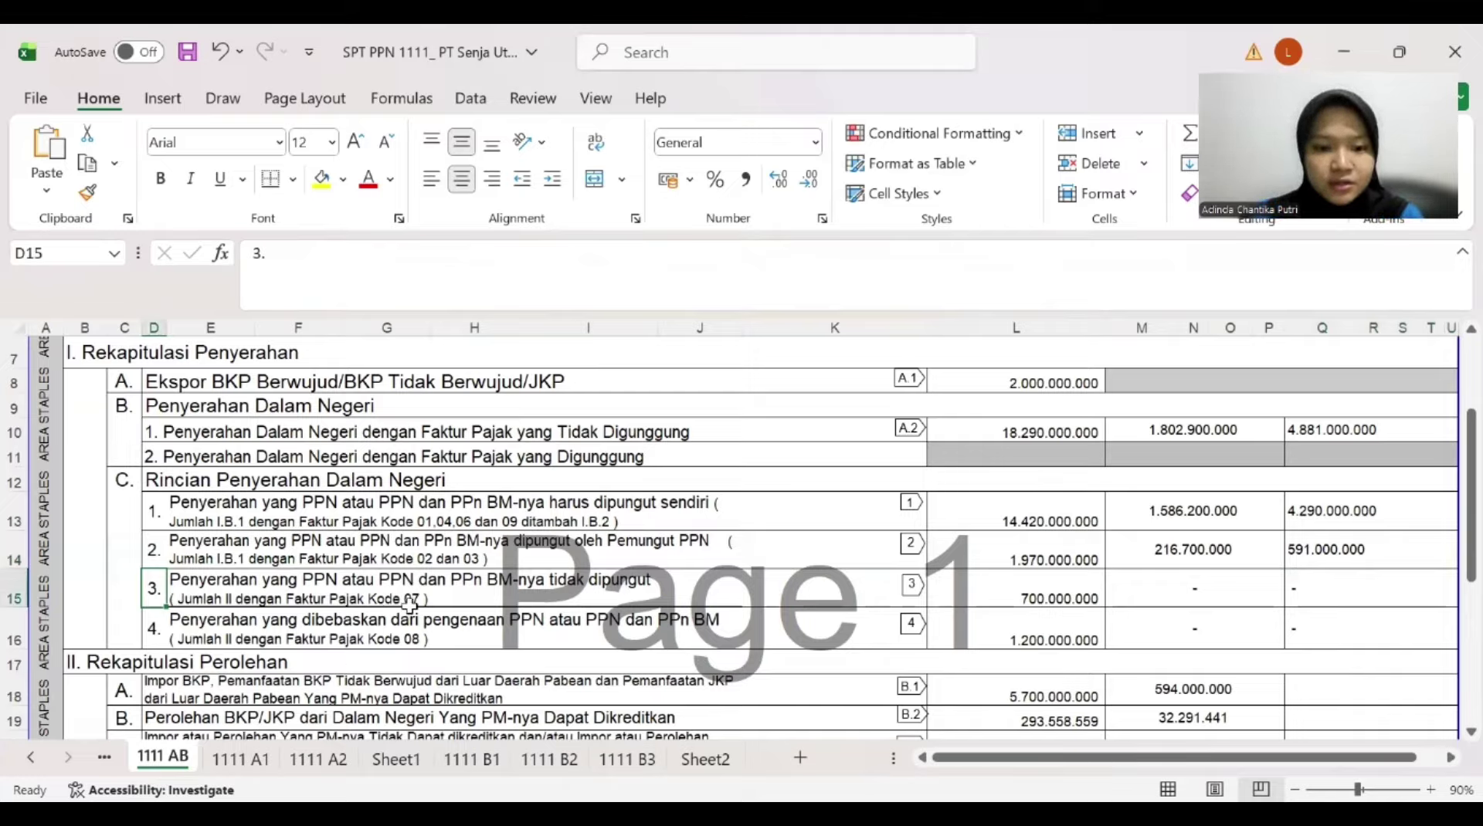
{"action": "left_click", "coordinate": [1053, 589]}
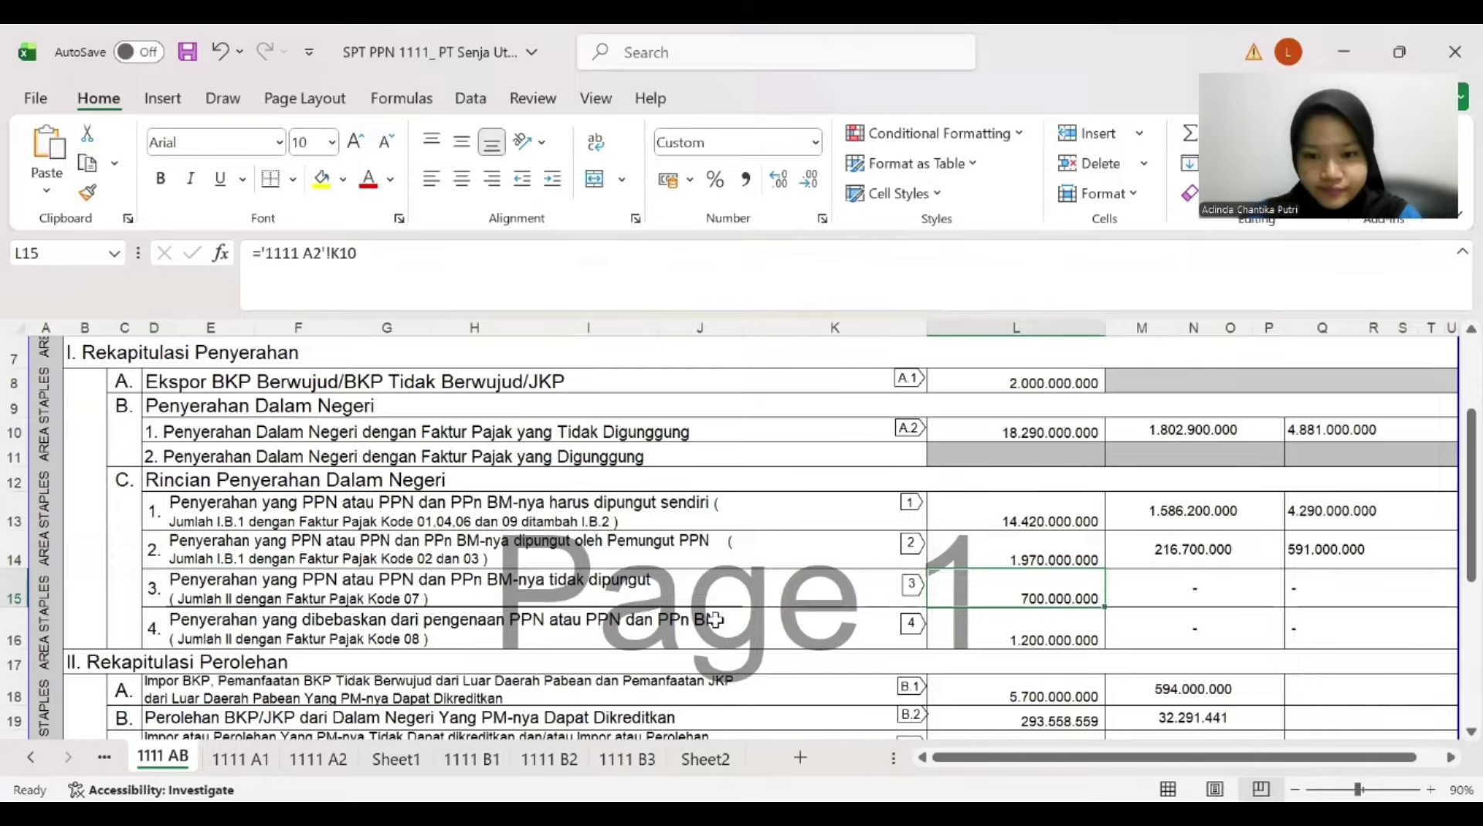
{"action": "scroll", "coordinate": [1018, 593], "scroll_direction": "up", "scroll_amount": 2}
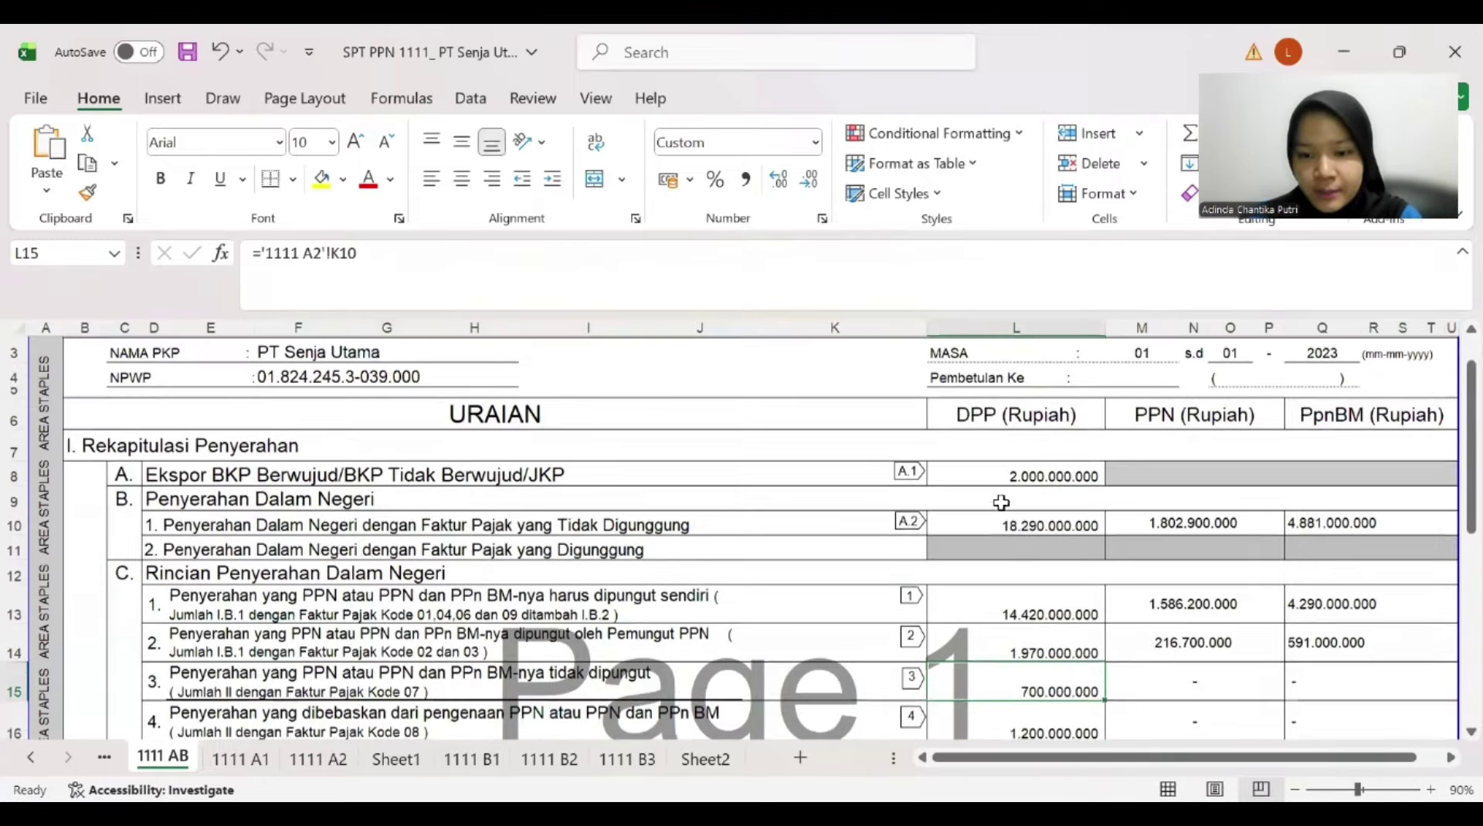
Examine line C.4, deliveries exempt from PPN under Faktur Pajak code 08, and inspect its DPP formula
{"action": "scroll", "coordinate": [1081, 541], "scroll_direction": "down", "scroll_amount": 3}
{"action": "left_click", "coordinate": [155, 547]}
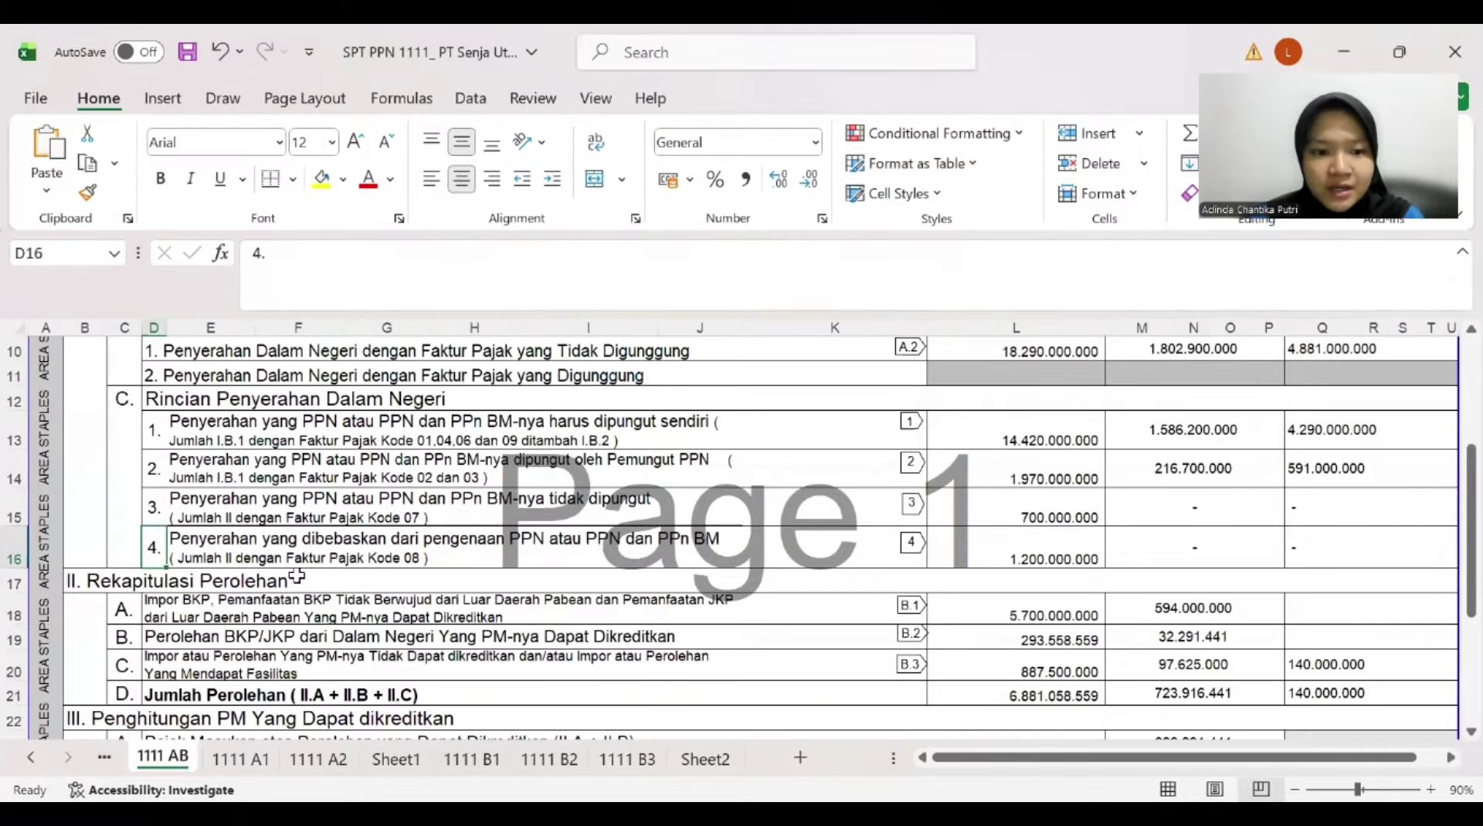
{"action": "left_click", "coordinate": [413, 561]}
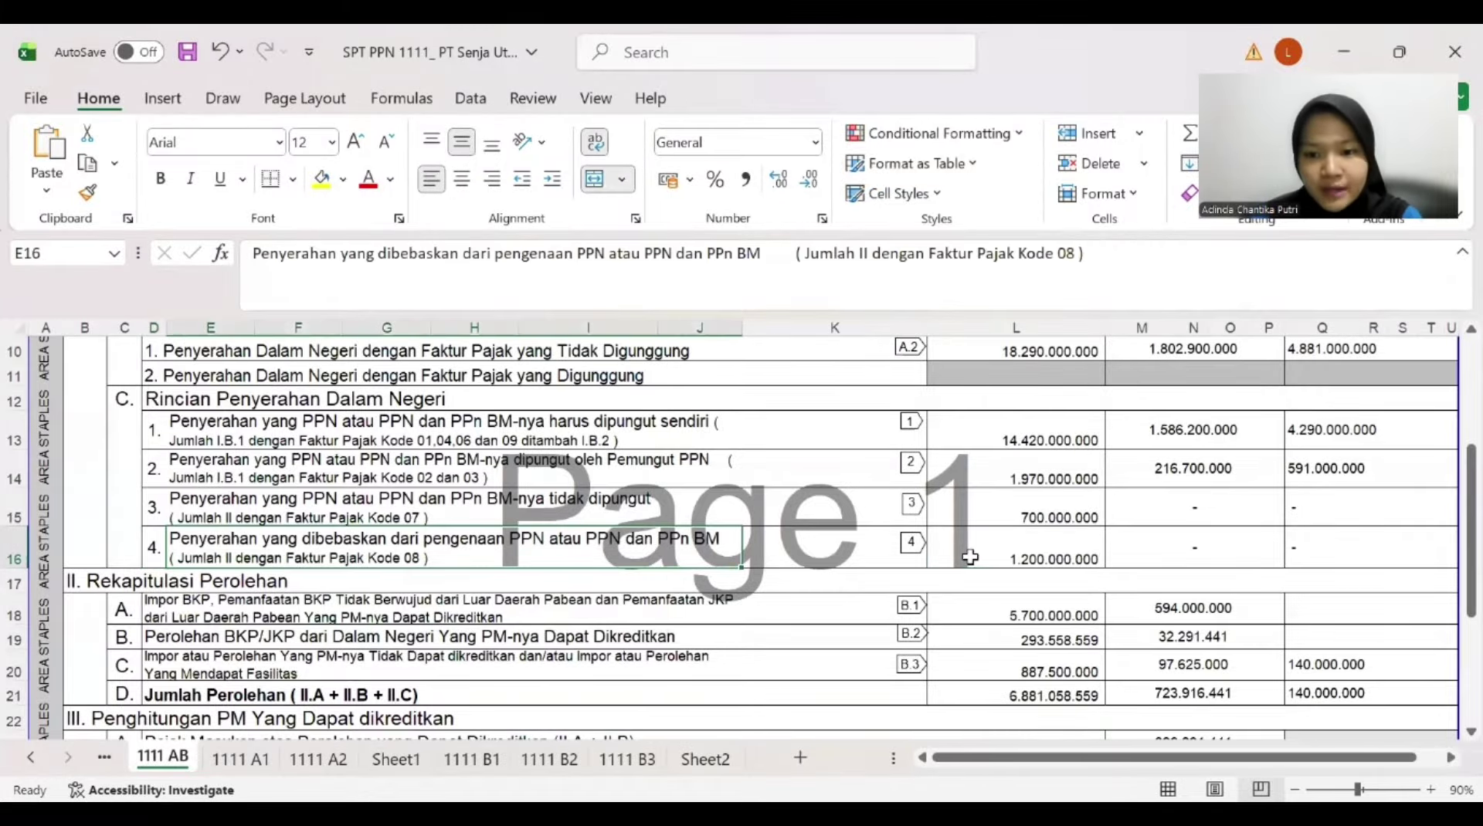
{"action": "left_click", "coordinate": [971, 558]}
Trace the DPP and PPN of line A under Rekapitulasi Perolehan to the total row on sheet 1111 B1, and return to 1111 AB
{"action": "scroll", "coordinate": [854, 590], "scroll_direction": "down", "scroll_amount": 2}
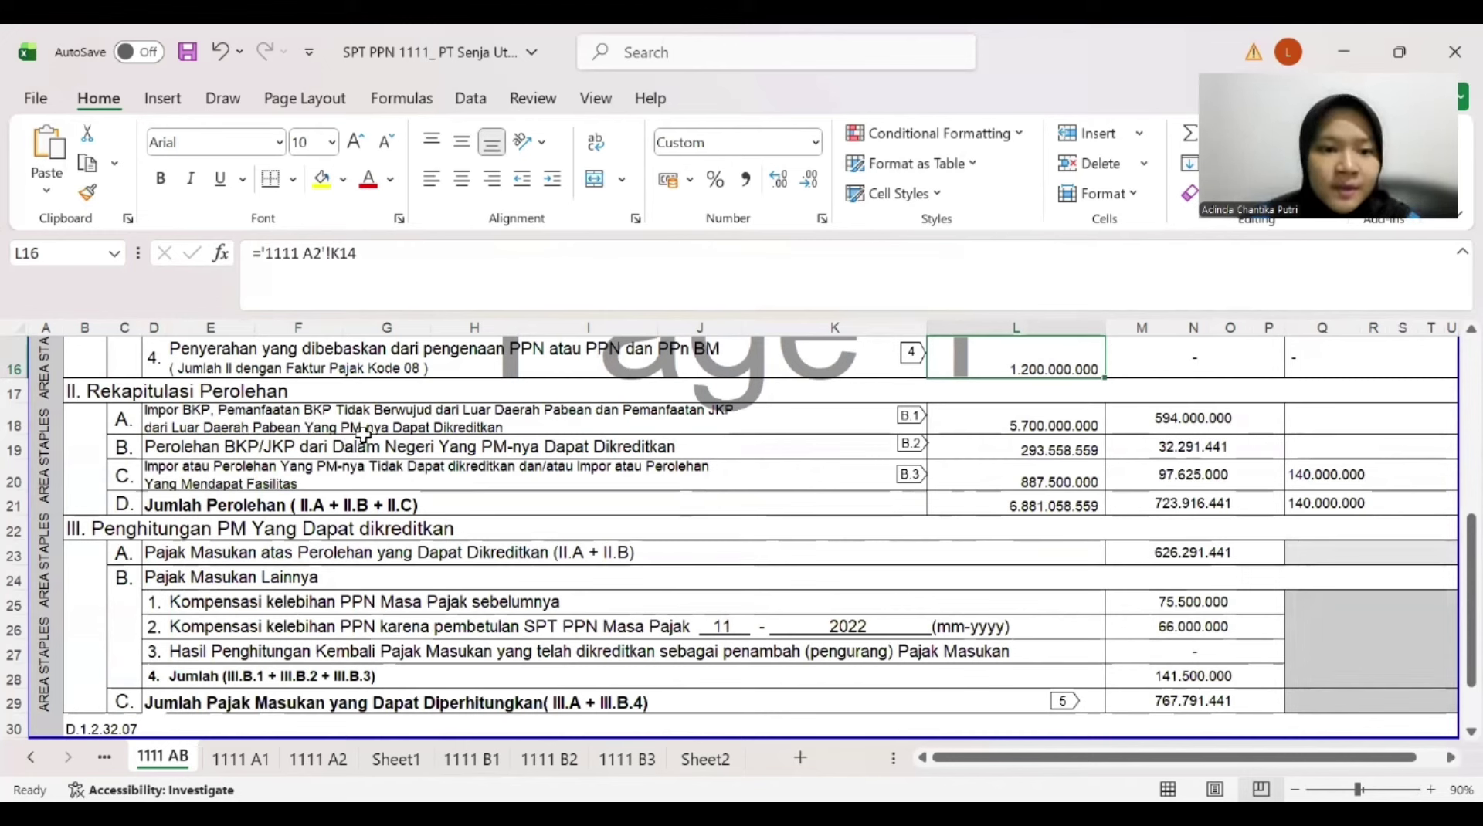
{"action": "left_click", "coordinate": [1007, 415]}
{"action": "left_click", "coordinate": [1152, 418]}
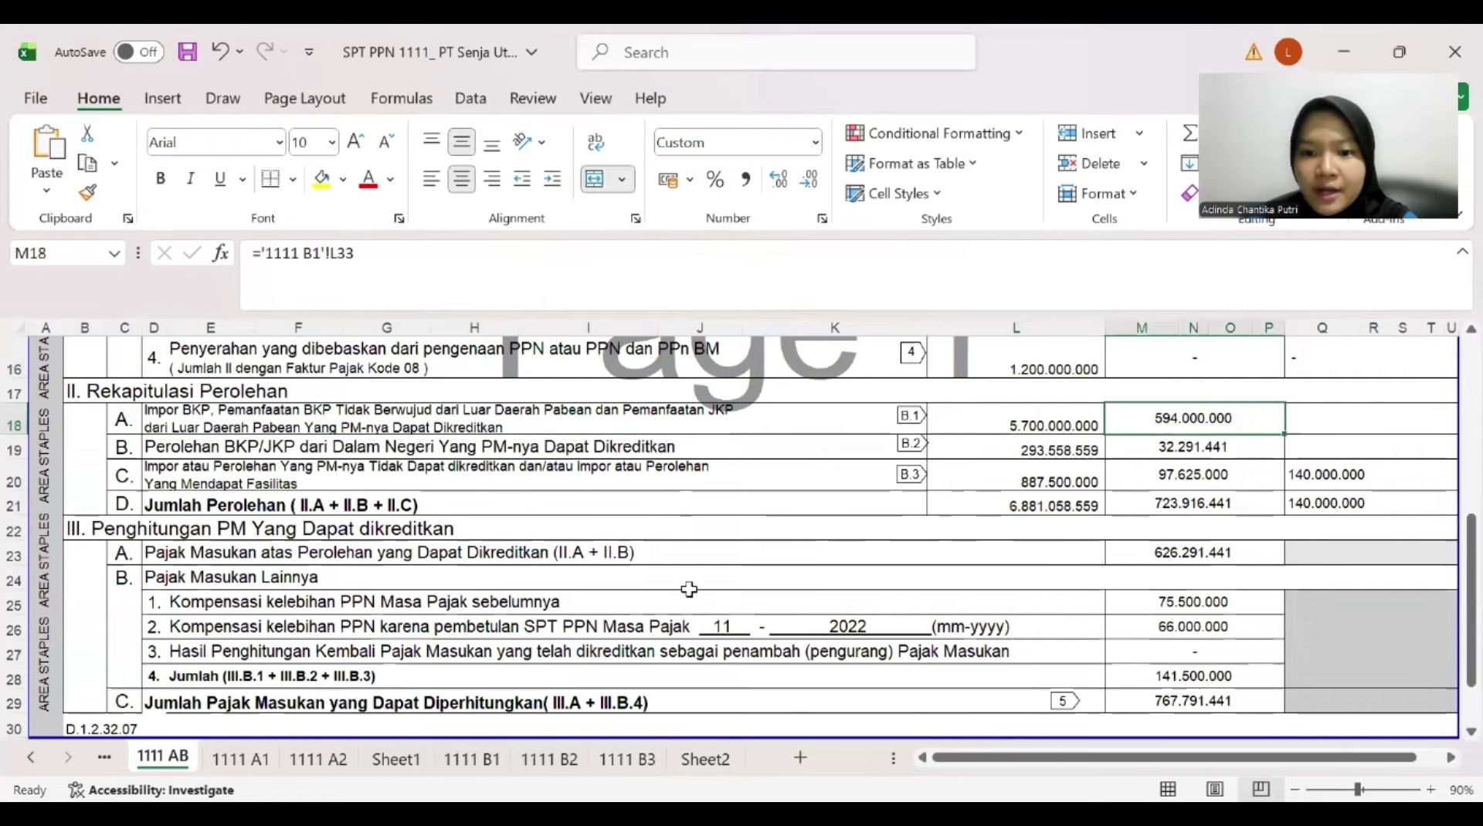
{"action": "left_click", "coordinate": [488, 761]}
{"action": "scroll", "coordinate": [999, 576], "scroll_direction": "down", "scroll_amount": 8}
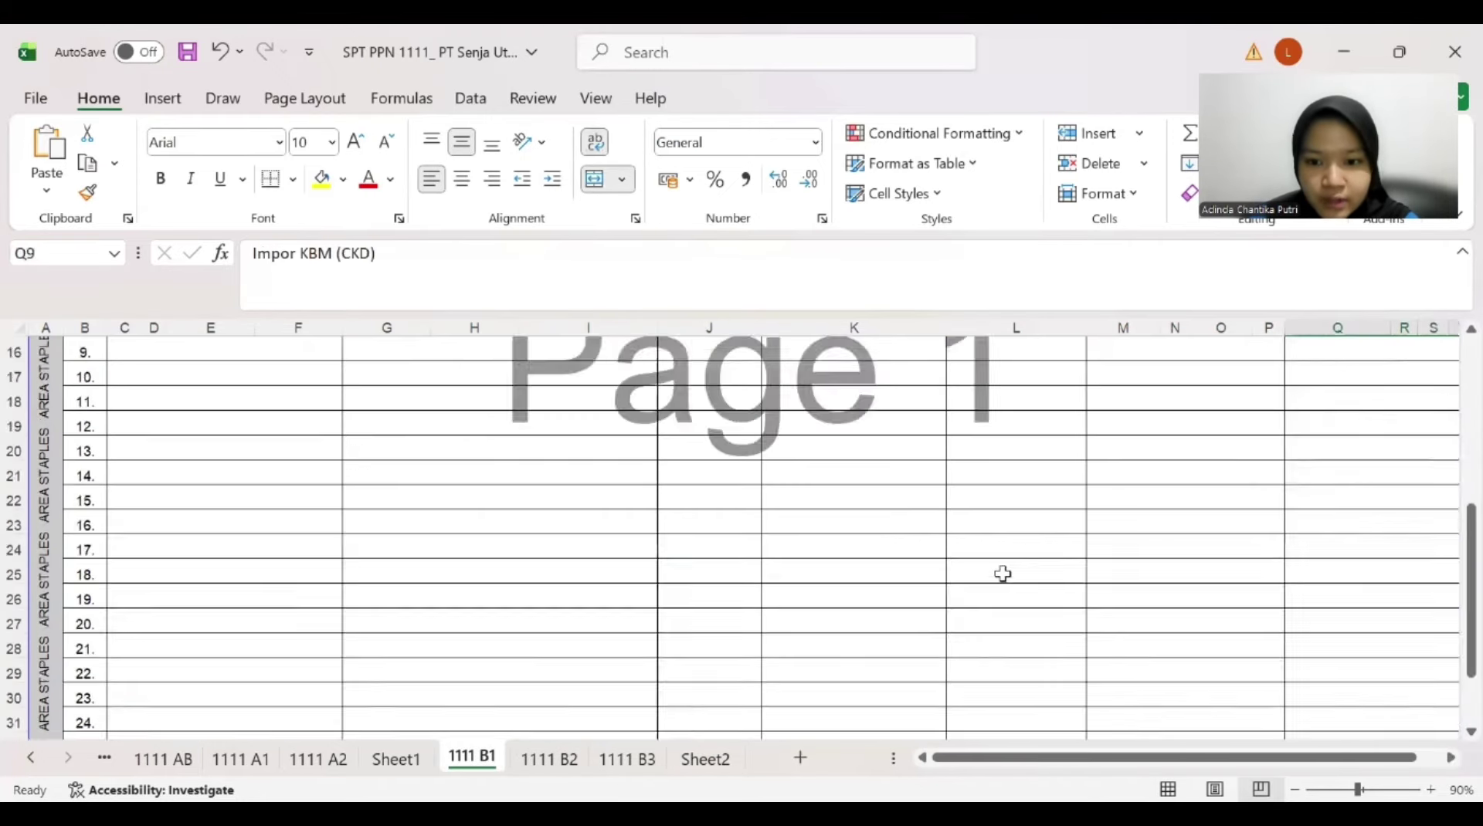
{"action": "left_click_drag", "start_coordinate": [902, 551], "coordinate": [1009, 546]}
{"action": "left_click", "coordinate": [163, 759]}
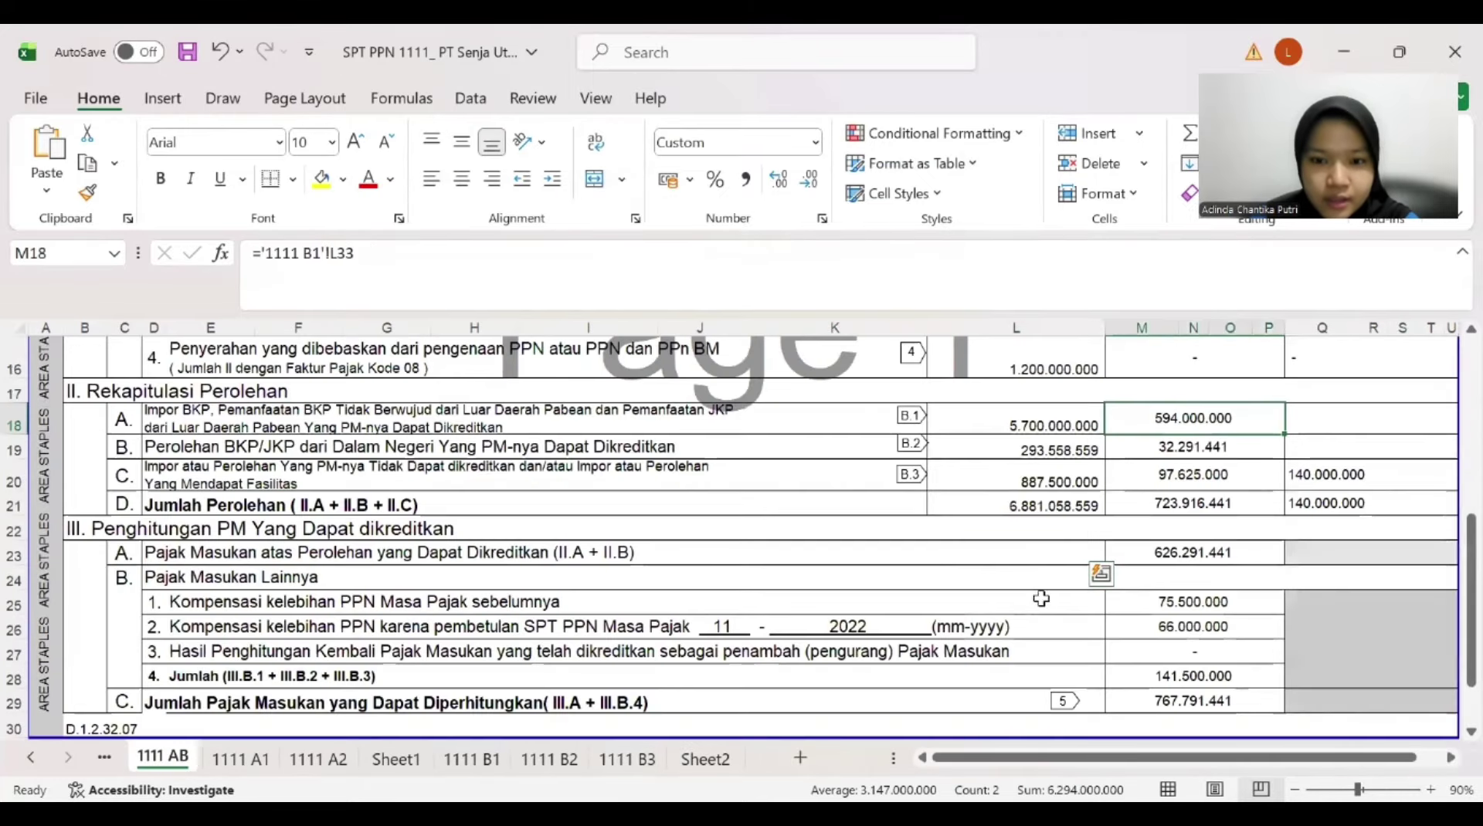
Trace line B, Perolehan BKP/JKP dari Dalam Negeri, to the JUMLAH row on sheet 1111 B2, and compare it with the 1111 AB amounts
{"action": "left_click", "coordinate": [116, 423]}
{"action": "left_click", "coordinate": [117, 445]}
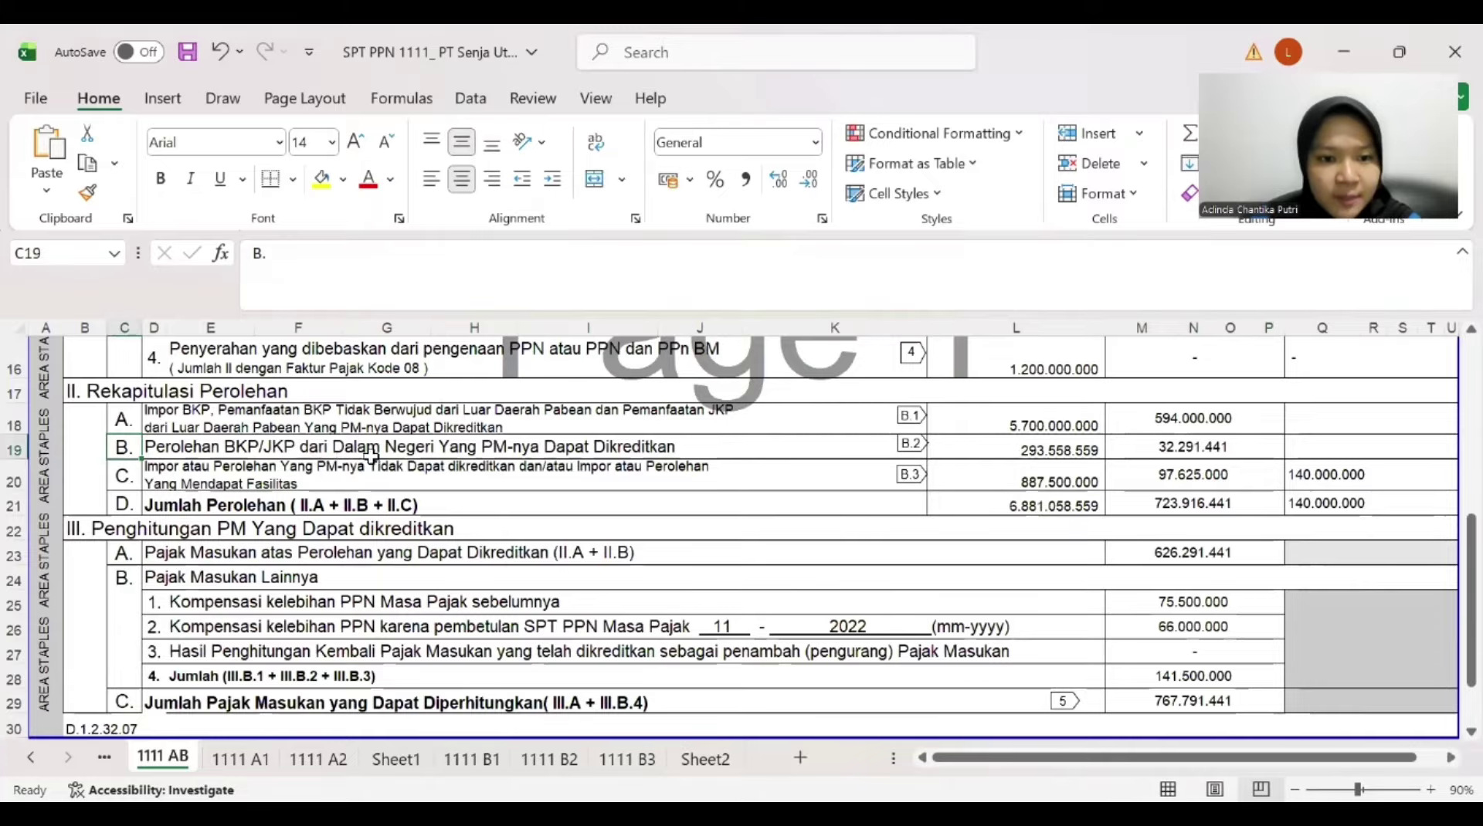
{"action": "left_click", "coordinate": [792, 457]}
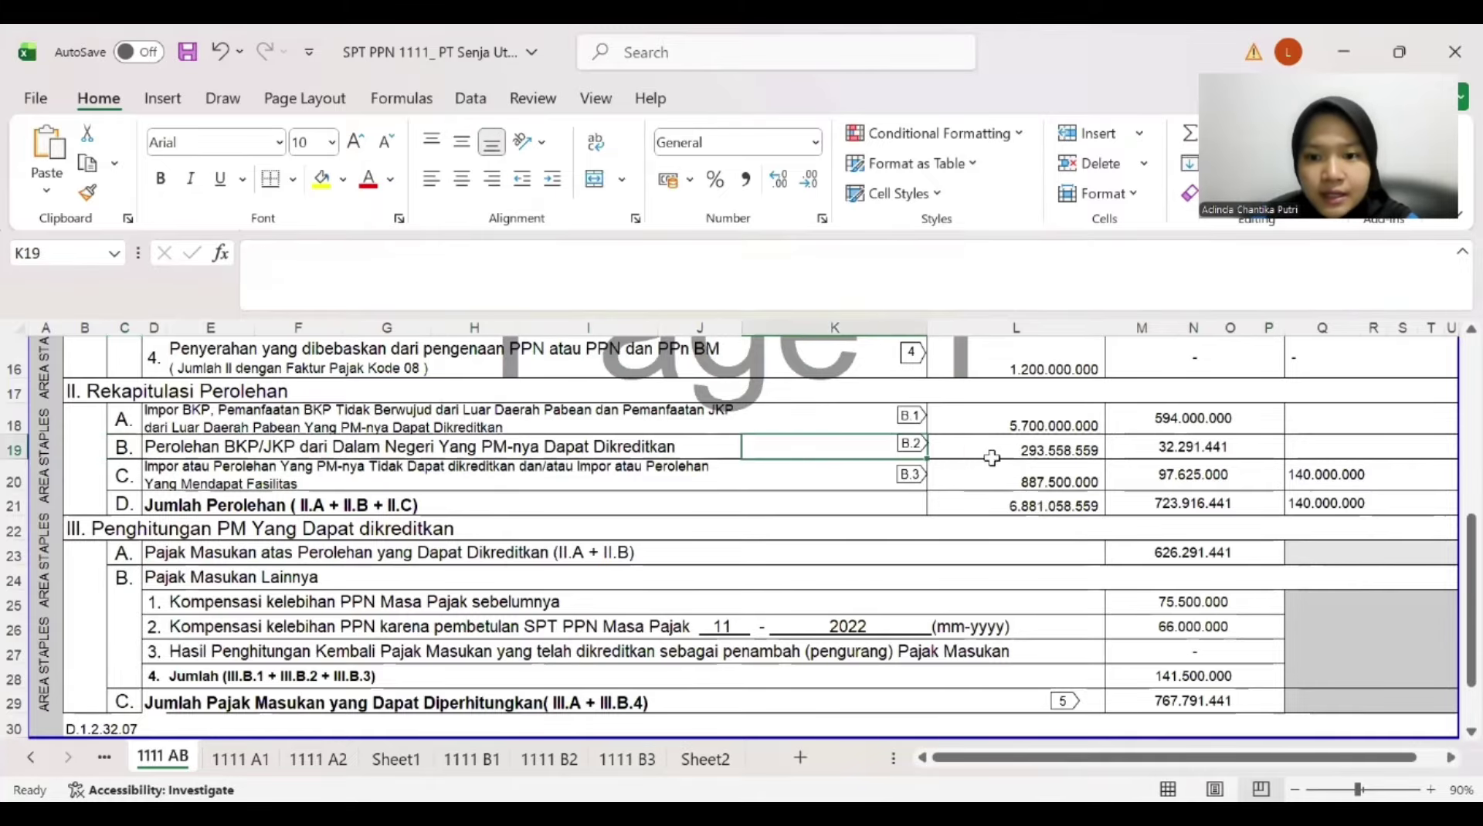
{"action": "left_click", "coordinate": [547, 763]}
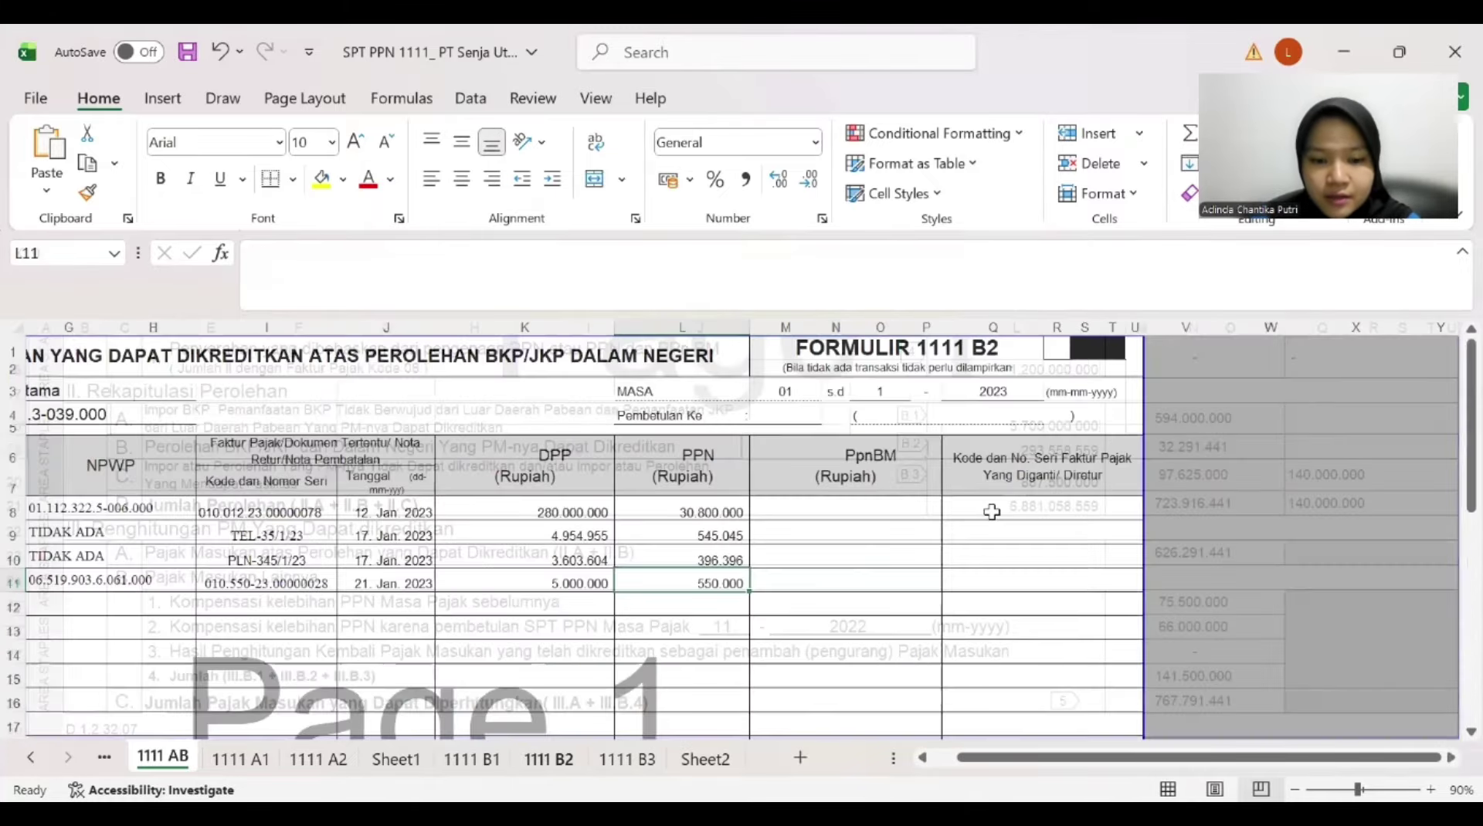
{"action": "scroll", "coordinate": [733, 591], "scroll_direction": "down", "scroll_amount": 6}
{"action": "left_click_drag", "start_coordinate": [560, 681], "coordinate": [629, 681]}
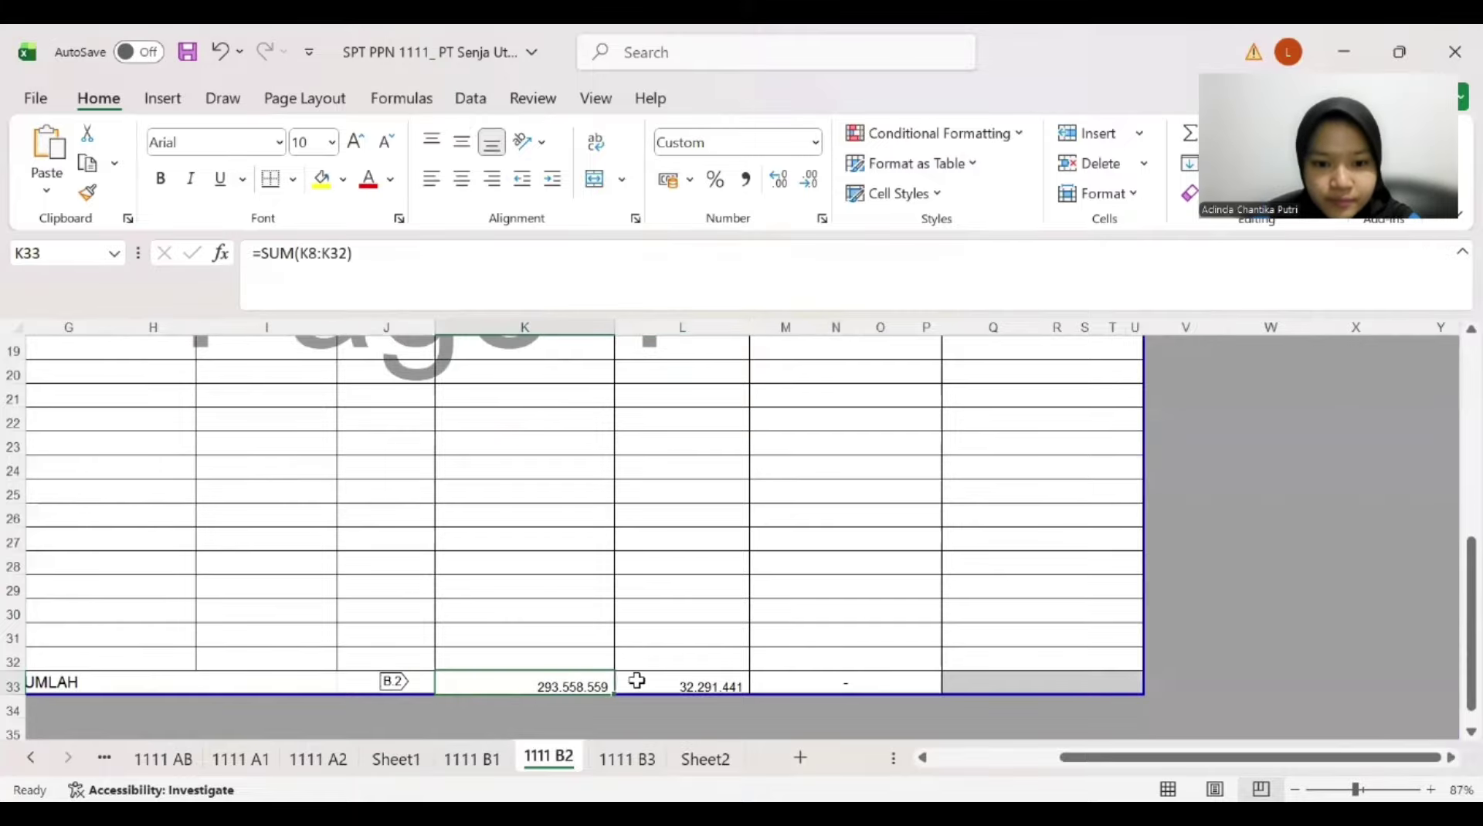
{"action": "left_click", "coordinate": [163, 759]}
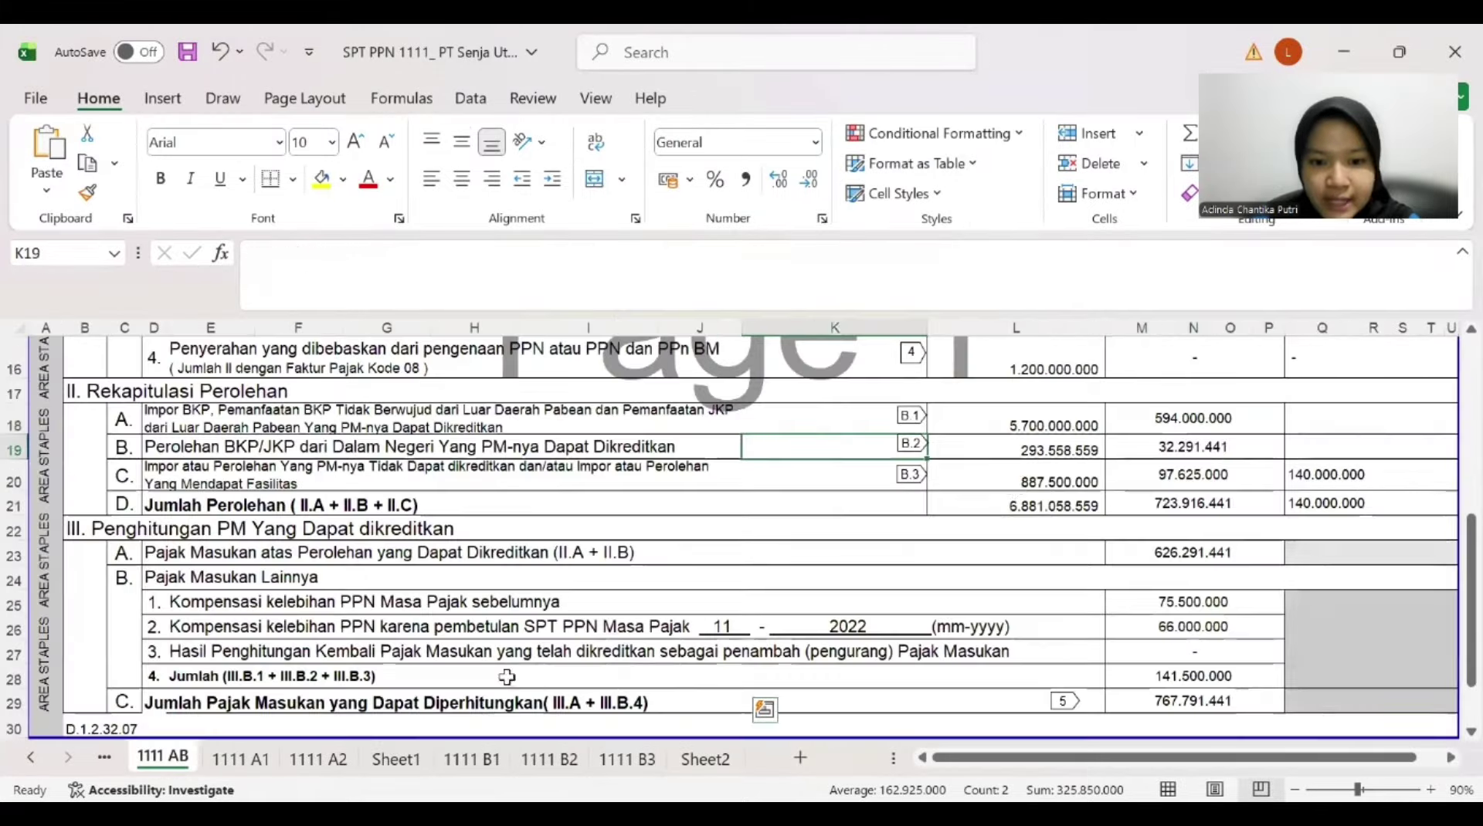
{"action": "left_click_drag", "start_coordinate": [1027, 450], "coordinate": [1151, 443]}
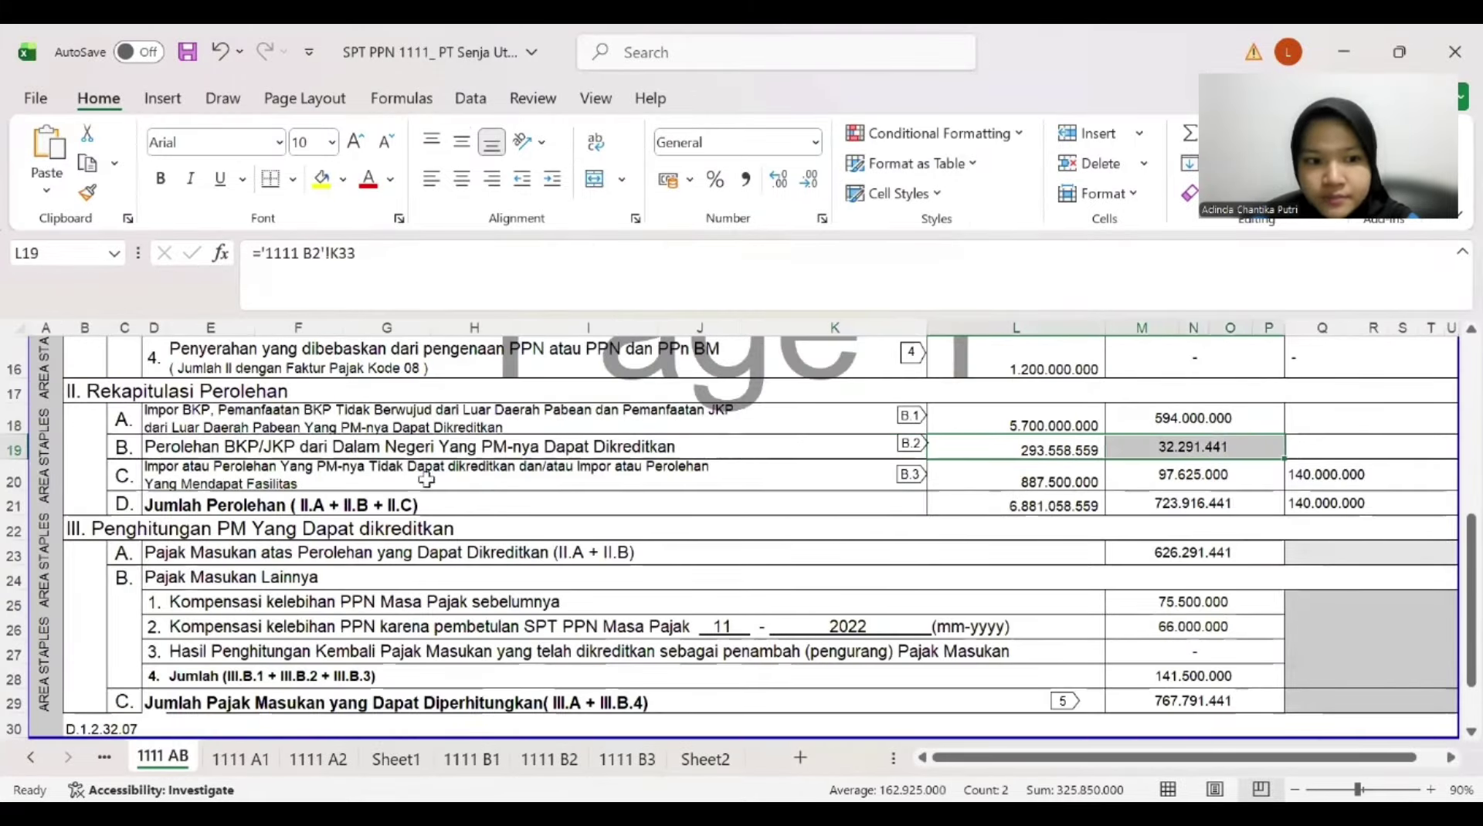
Trace line C, non-creditable or facility acquisitions, to the JUMLAH row on sheet 1111 B3, and return to 1111 AB
{"action": "left_click", "coordinate": [219, 478]}
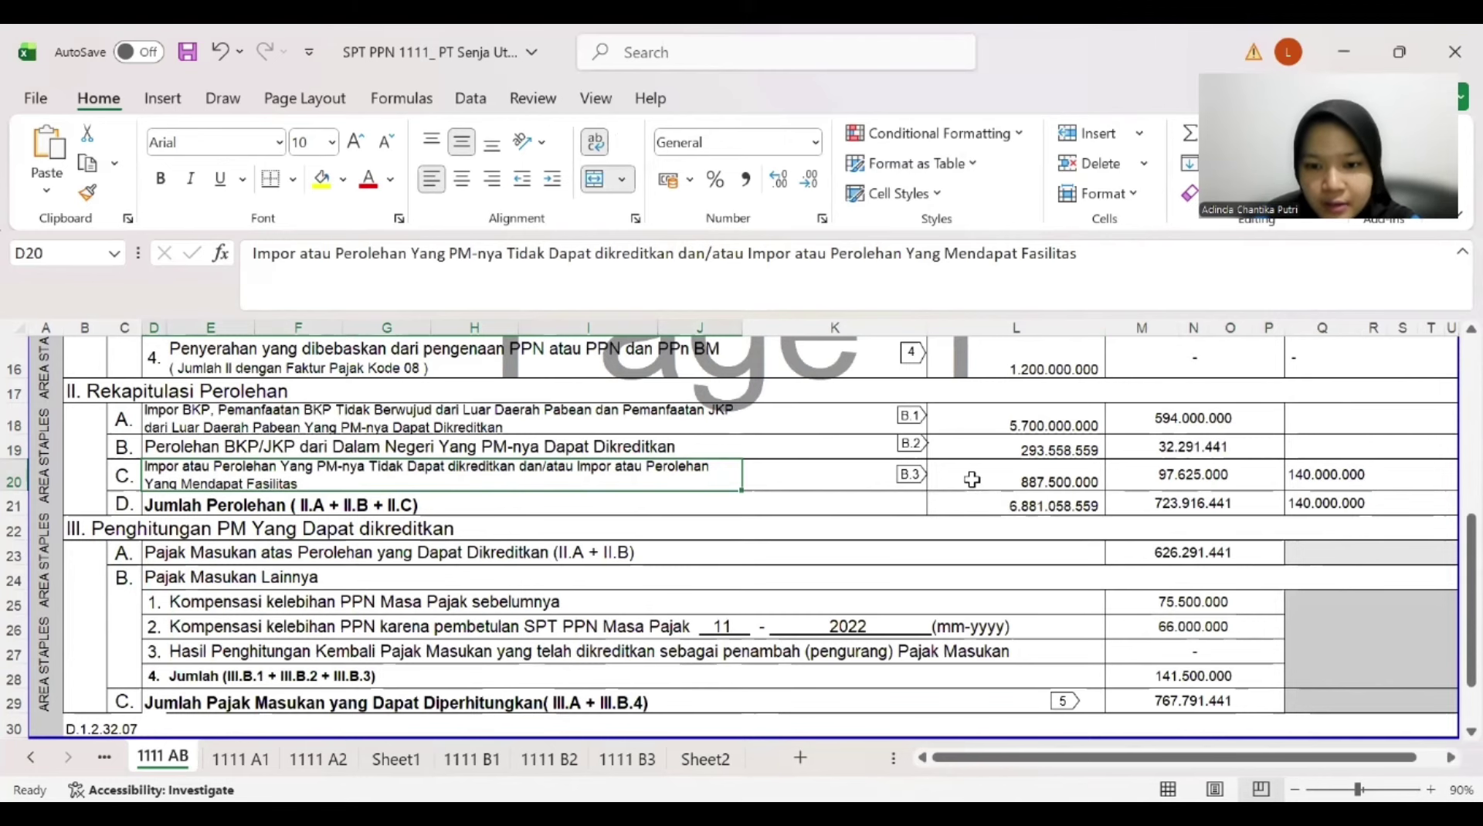
{"action": "left_click_drag", "start_coordinate": [969, 479], "coordinate": [1300, 475]}
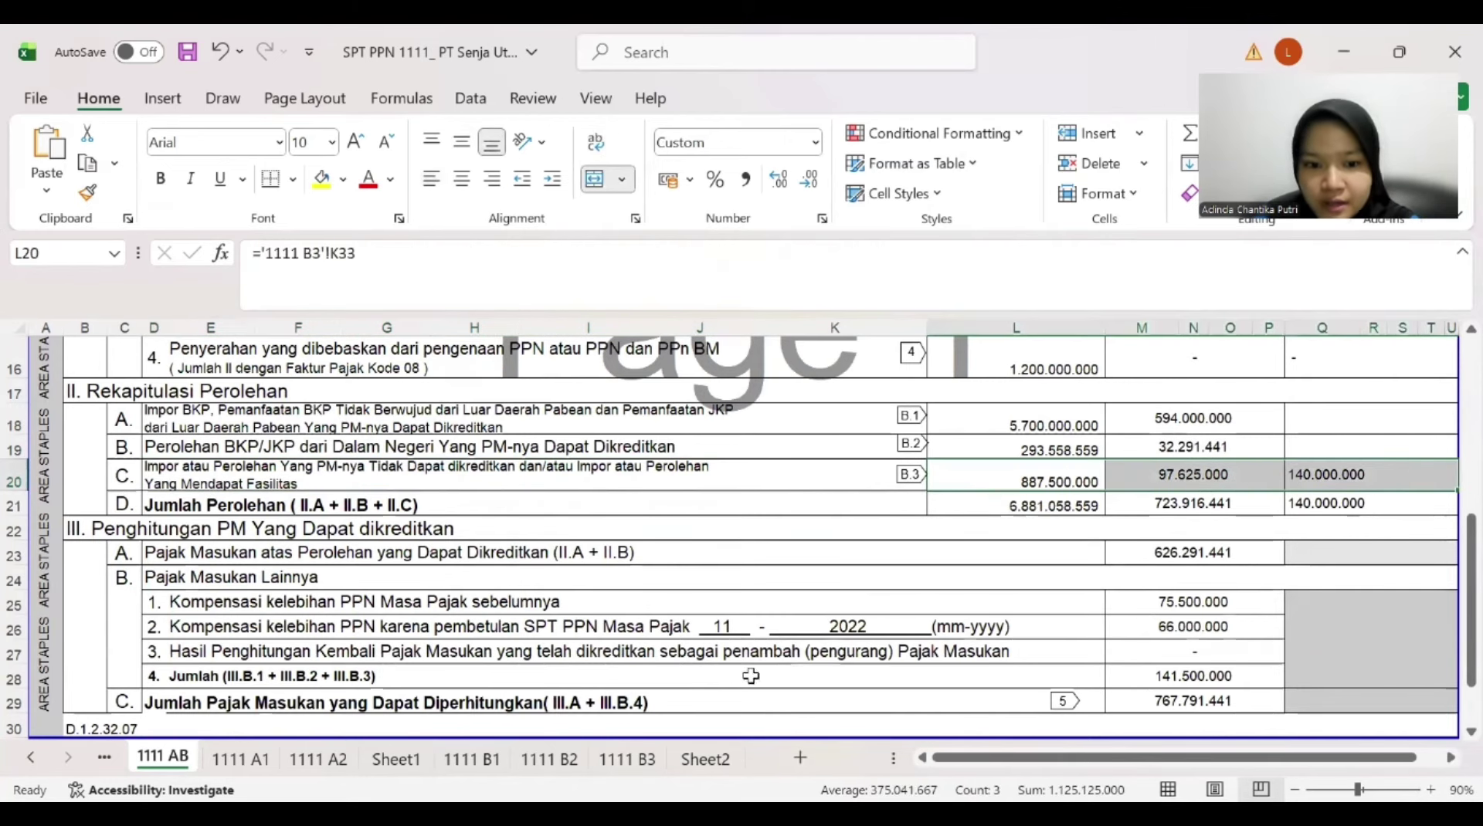
{"action": "left_click", "coordinate": [621, 760]}
{"action": "scroll", "coordinate": [623, 584], "scroll_direction": "down", "scroll_amount": 5}
{"action": "left_click_drag", "start_coordinate": [654, 728], "coordinate": [950, 728]}
{"action": "left_click", "coordinate": [163, 759]}
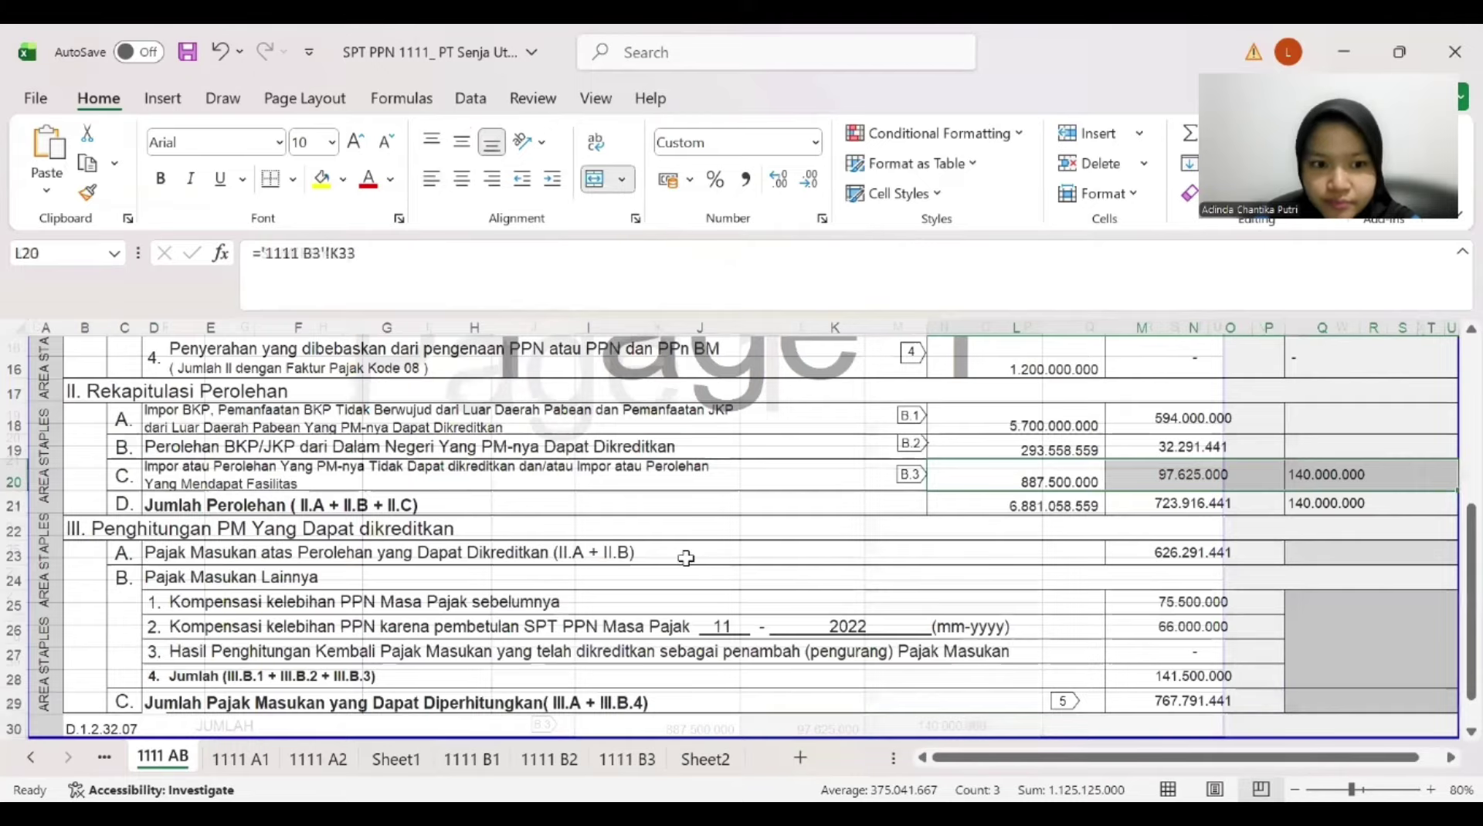
Inspect the Jumlah Perolehan formula and amounts in line D, and proceed to section III, Penghitungan PM Yang Dapat dikreditkan
{"action": "left_click", "coordinate": [225, 506]}
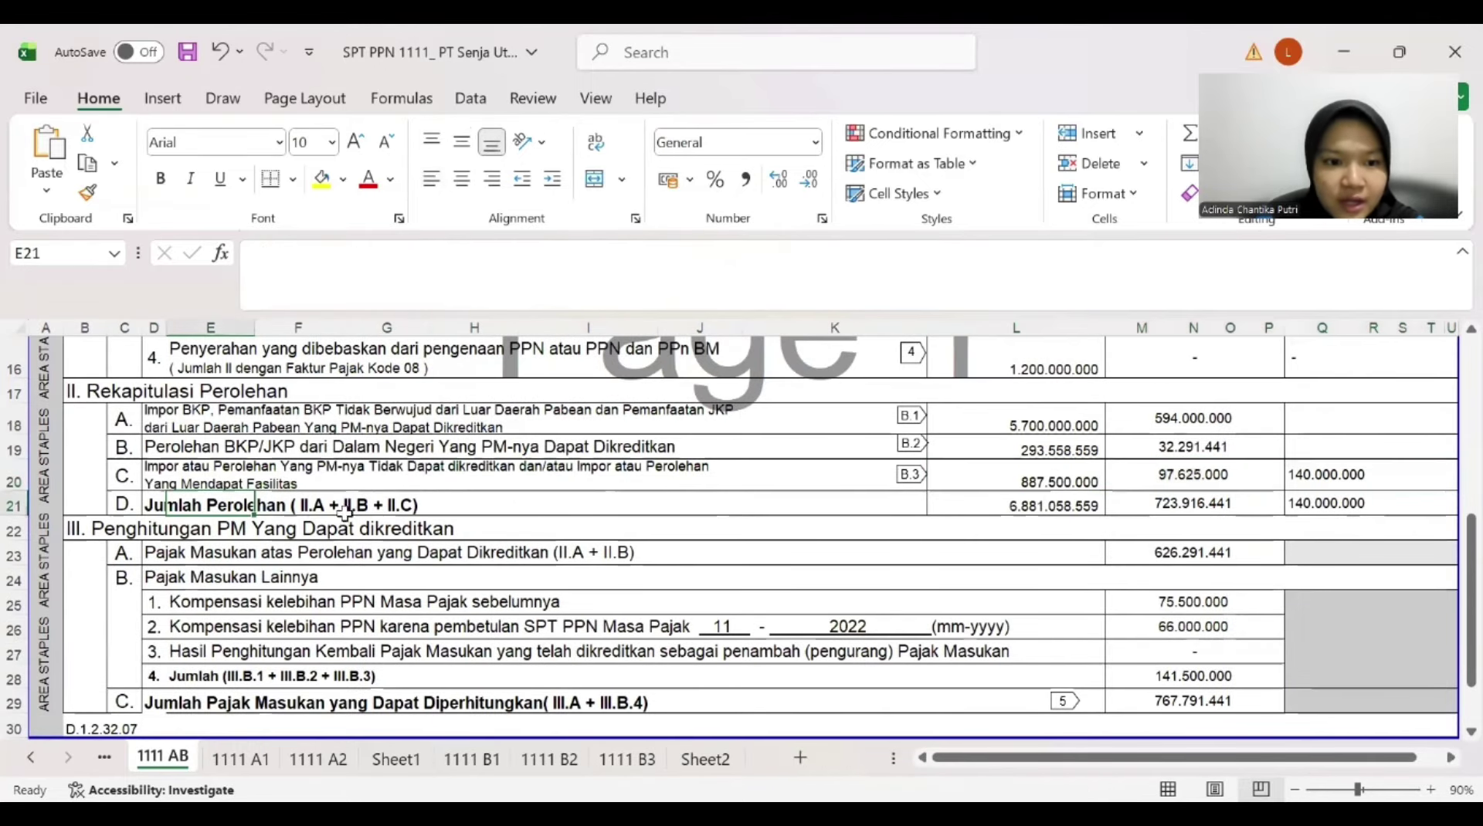
{"action": "left_click", "coordinate": [1100, 508]}
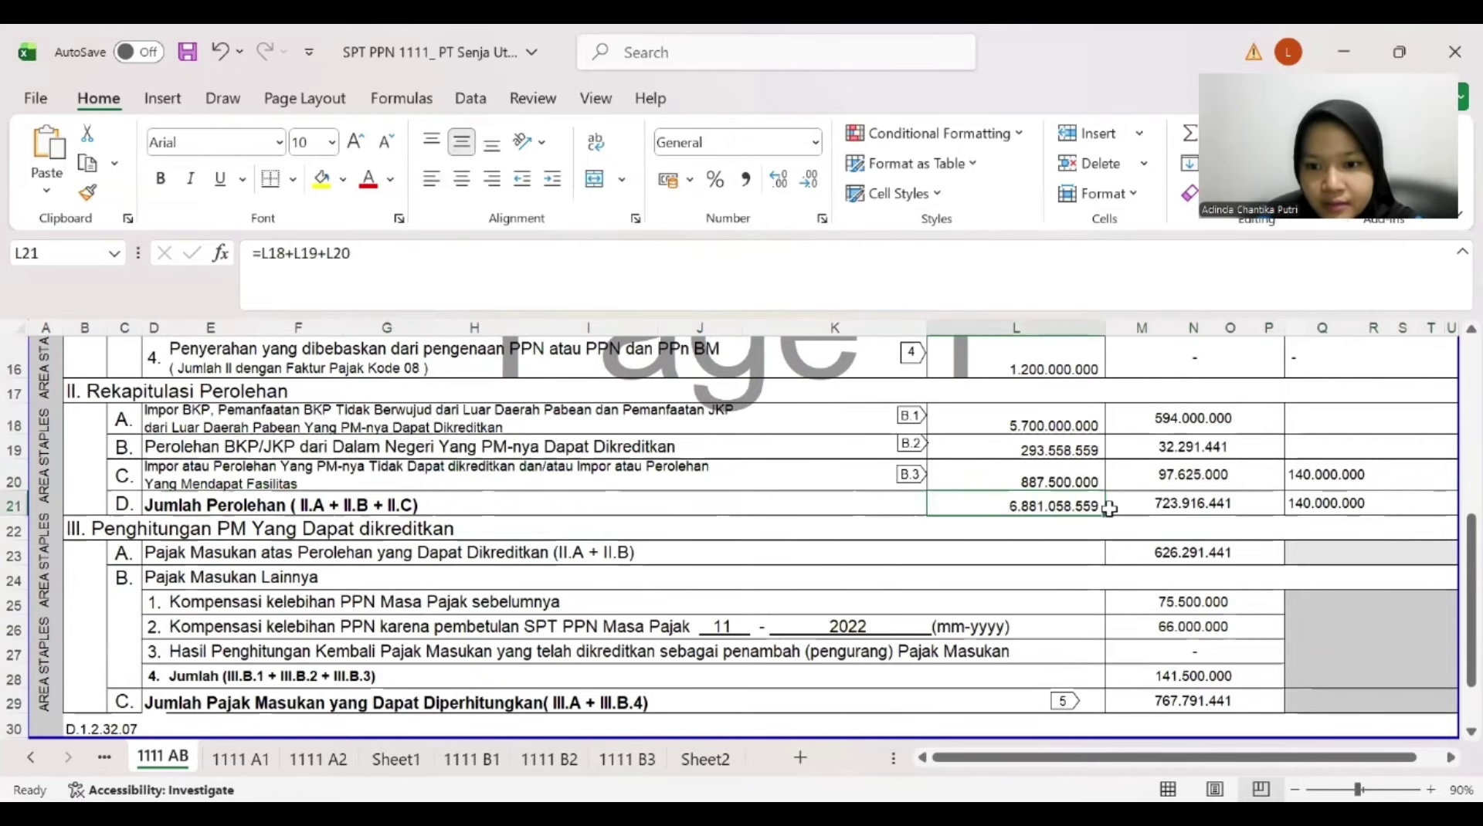
{"action": "left_click_drag", "start_coordinate": [1108, 508], "coordinate": [1313, 510]}
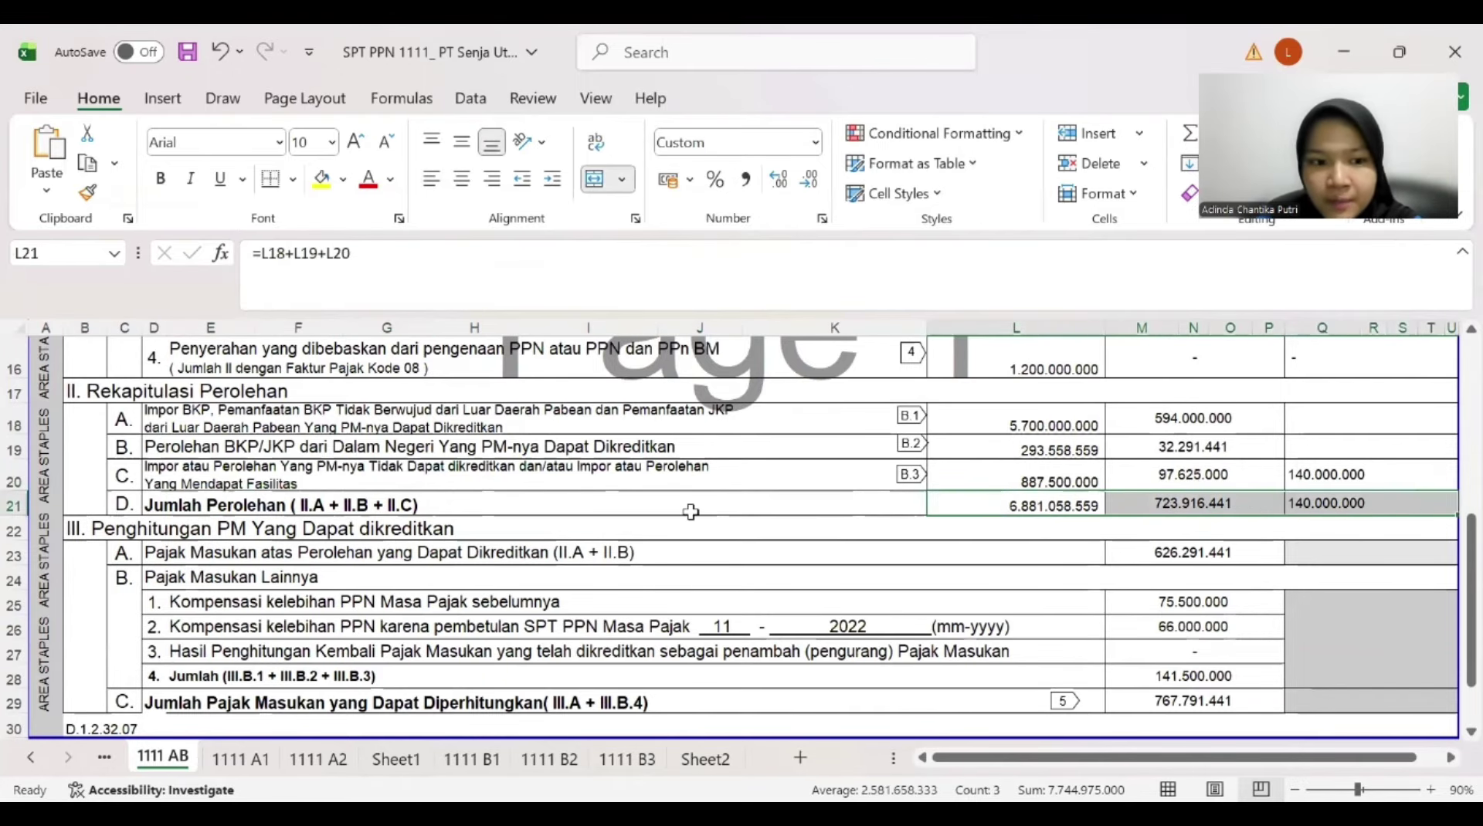
{"action": "scroll", "coordinate": [309, 472], "scroll_direction": "down", "scroll_amount": 1}
{"action": "scroll", "coordinate": [66, 425], "scroll_direction": "down", "scroll_amount": 2}
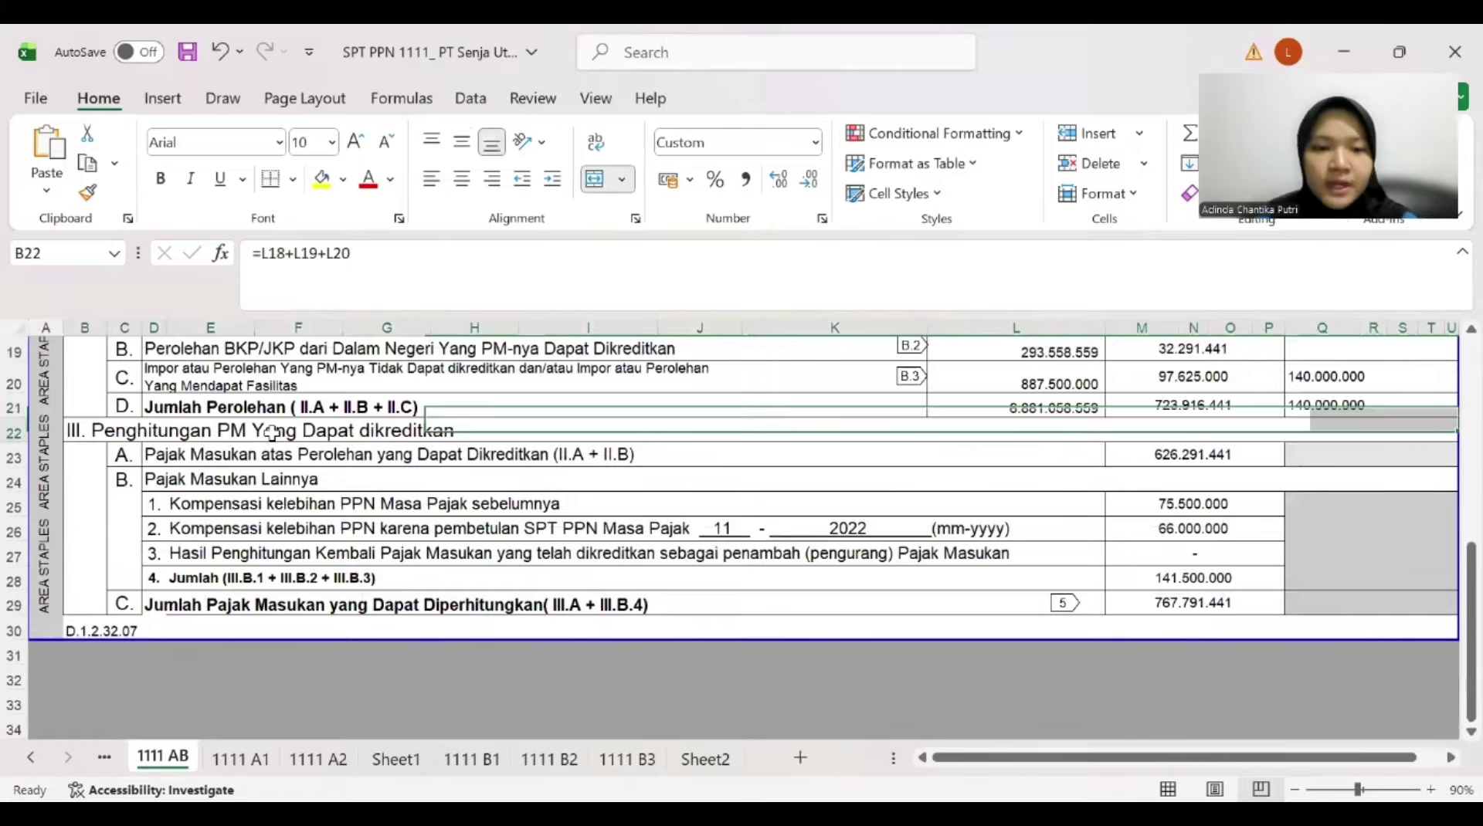
Trace section III line A, Pajak Masukan atas Perolehan yang Dapat Dikreditkan, to the PPN amounts of lines II.A and II.B on sheet 1111 AB
{"action": "left_click", "coordinate": [274, 433]}
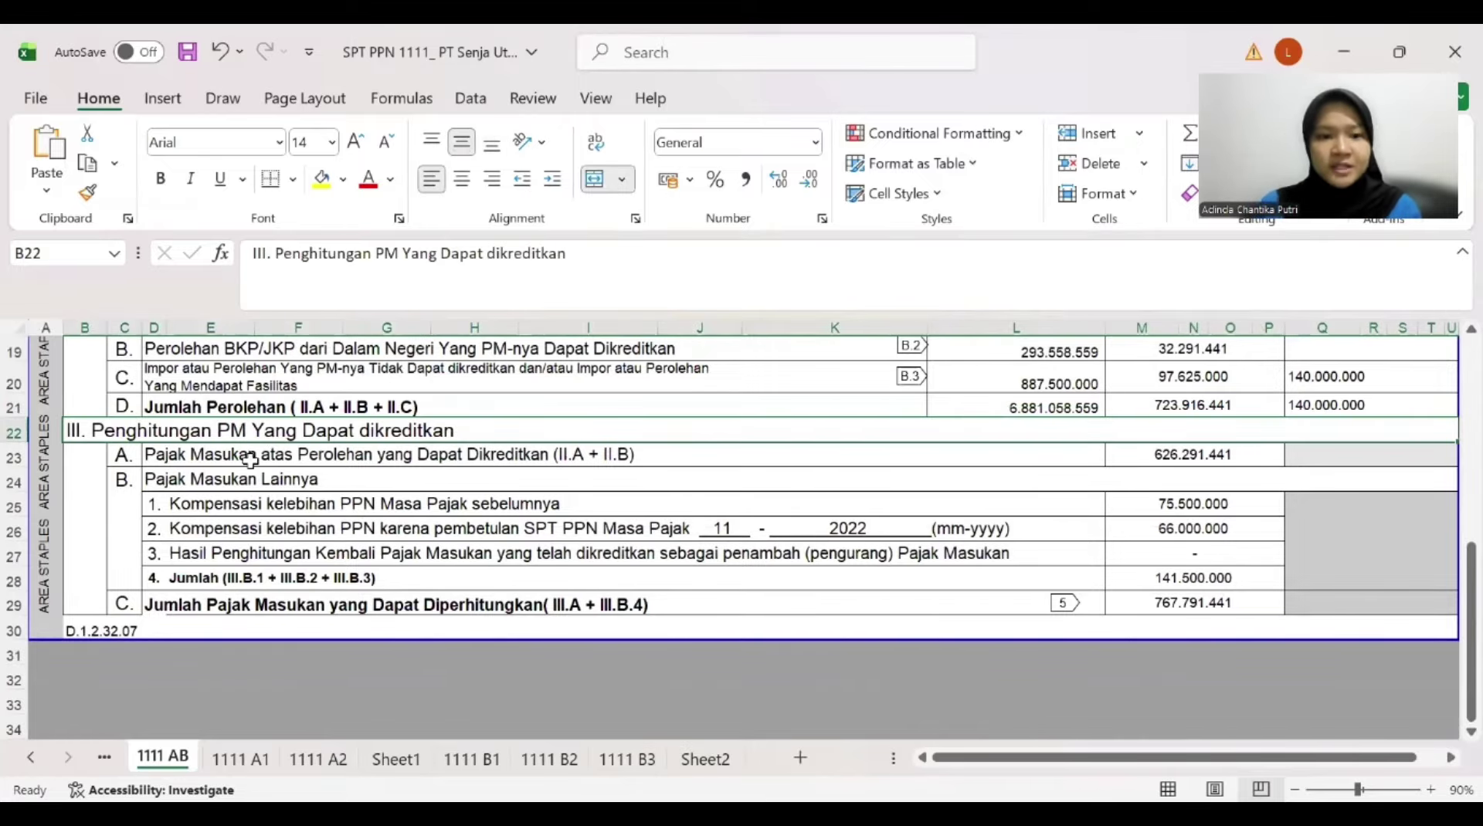
{"action": "left_click", "coordinate": [658, 448]}
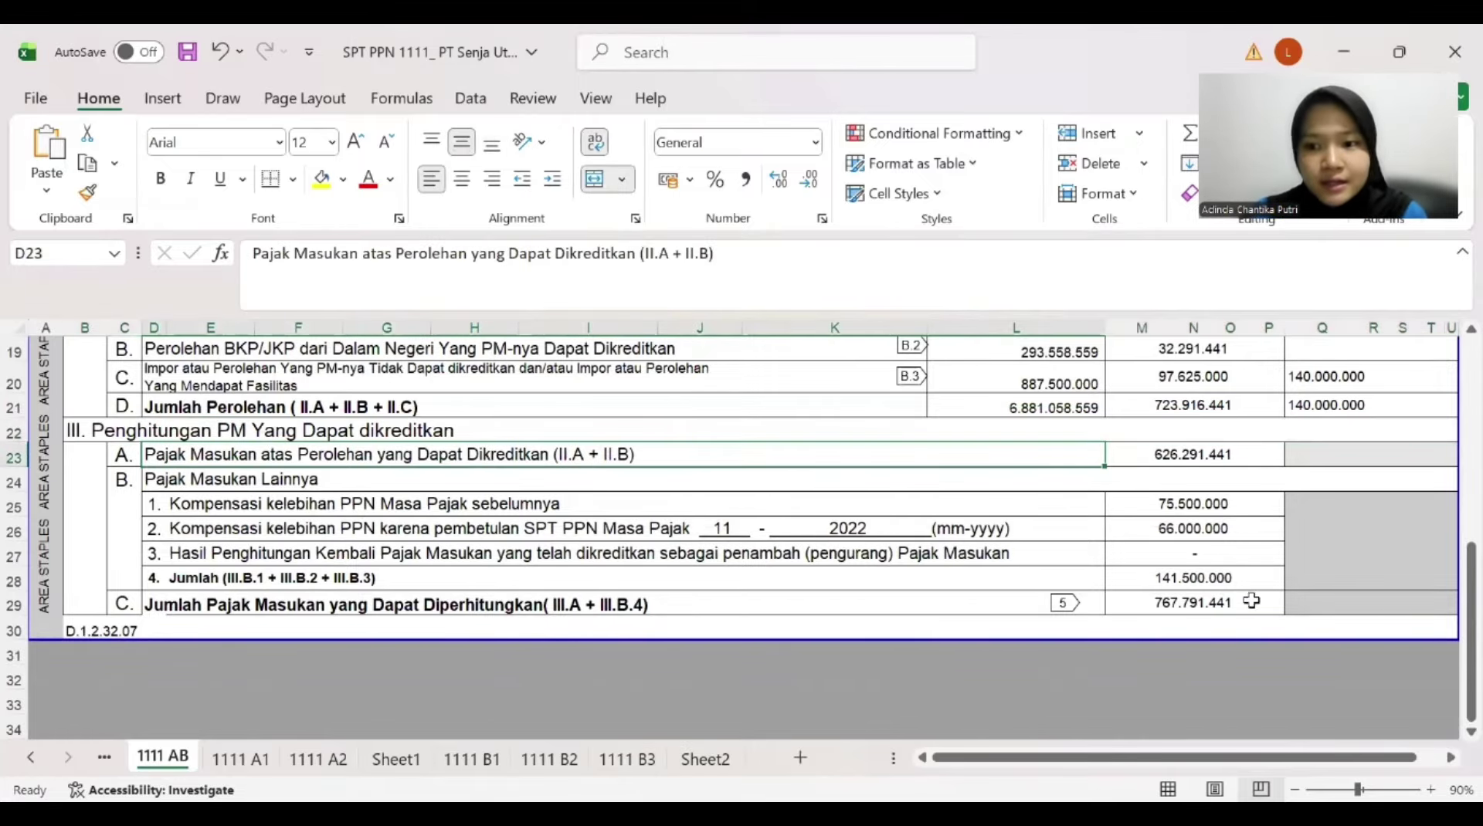
{"action": "scroll", "coordinate": [1199, 483], "scroll_direction": "up", "scroll_amount": 2}
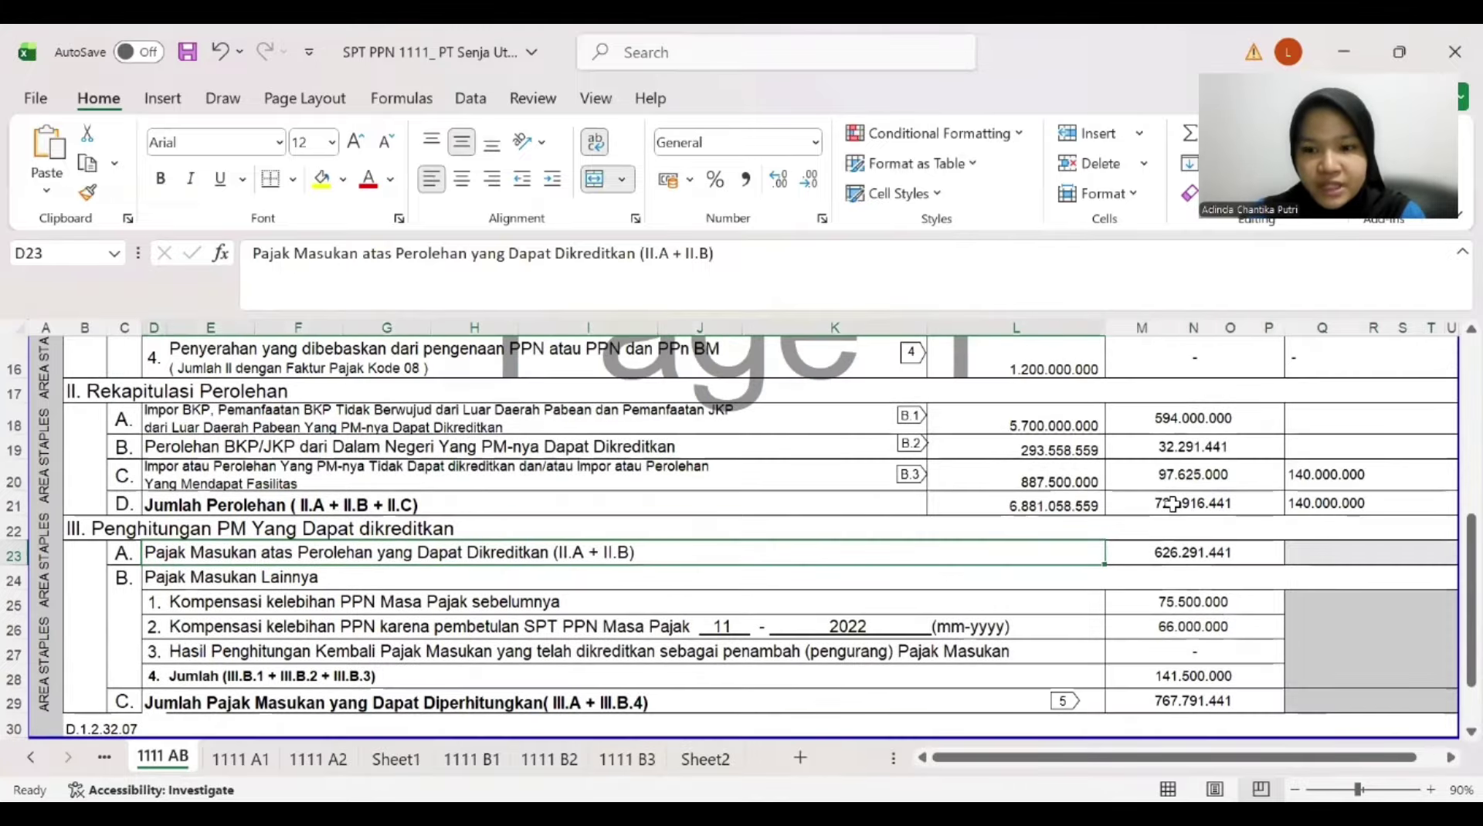
{"action": "key", "text": "Right"}
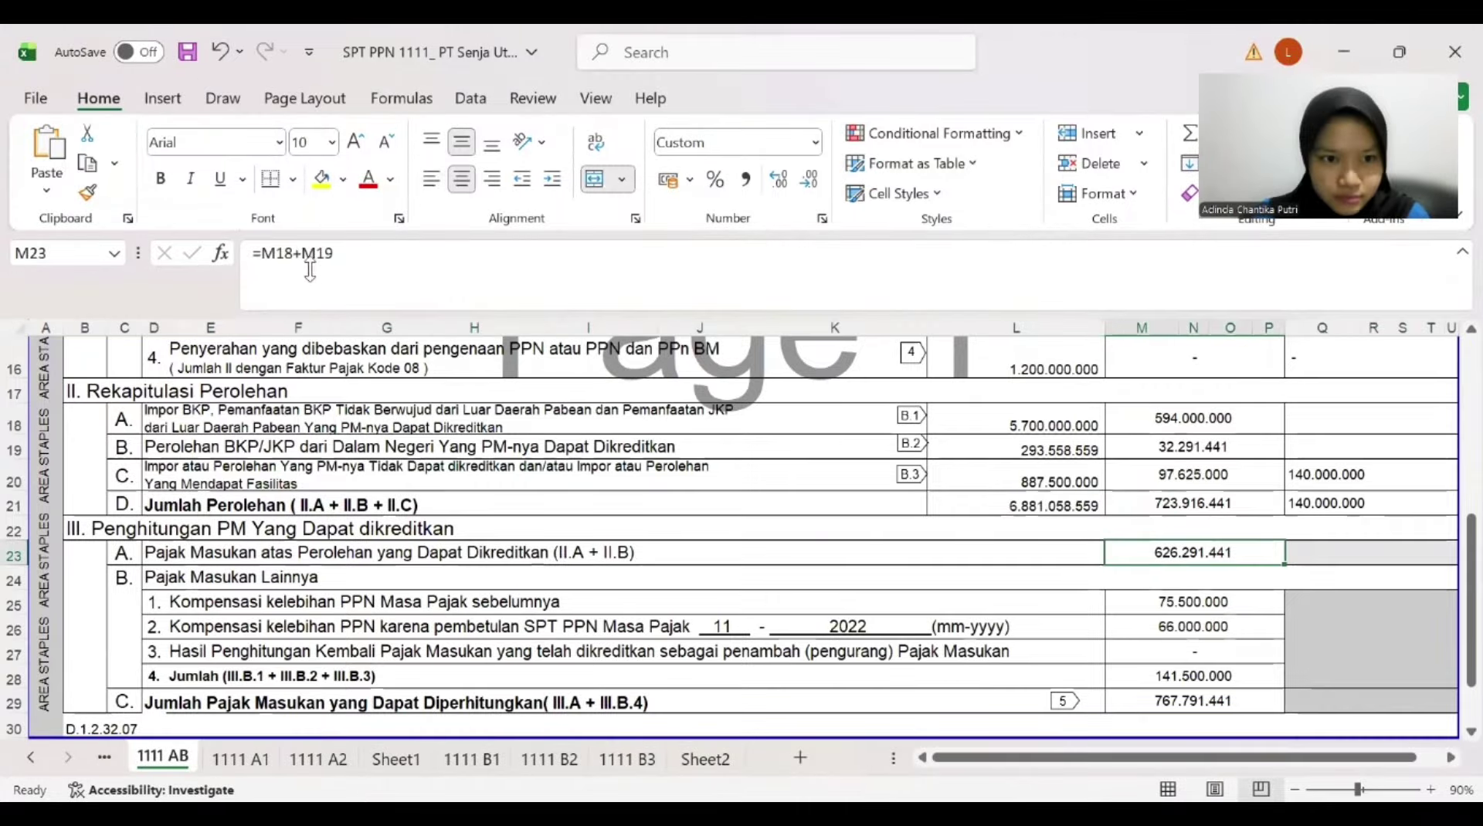
{"action": "left_click", "coordinate": [1193, 421]}
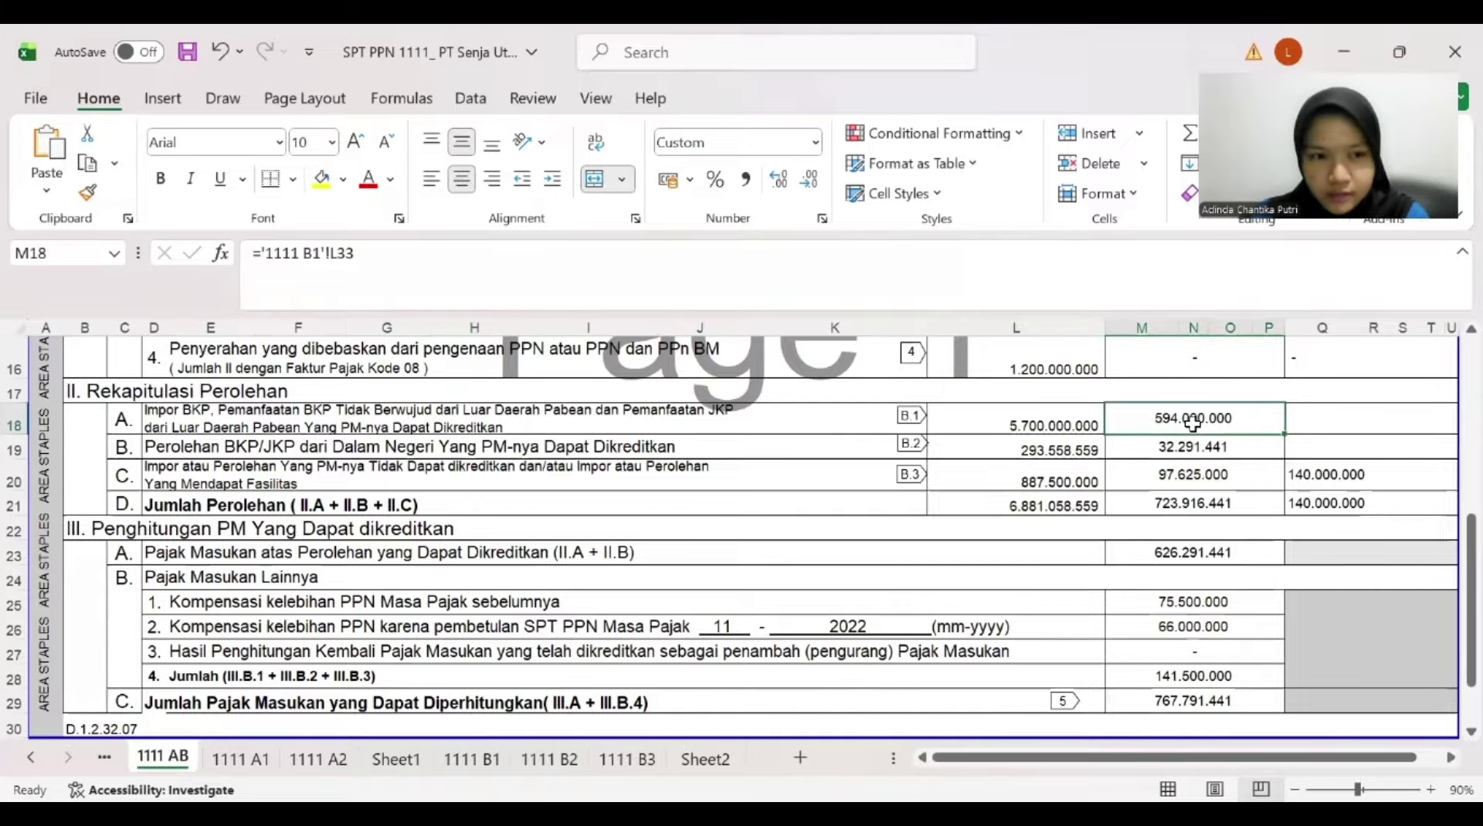
{"action": "left_click", "coordinate": [1200, 553]}
{"action": "left_click", "coordinate": [1184, 445]}
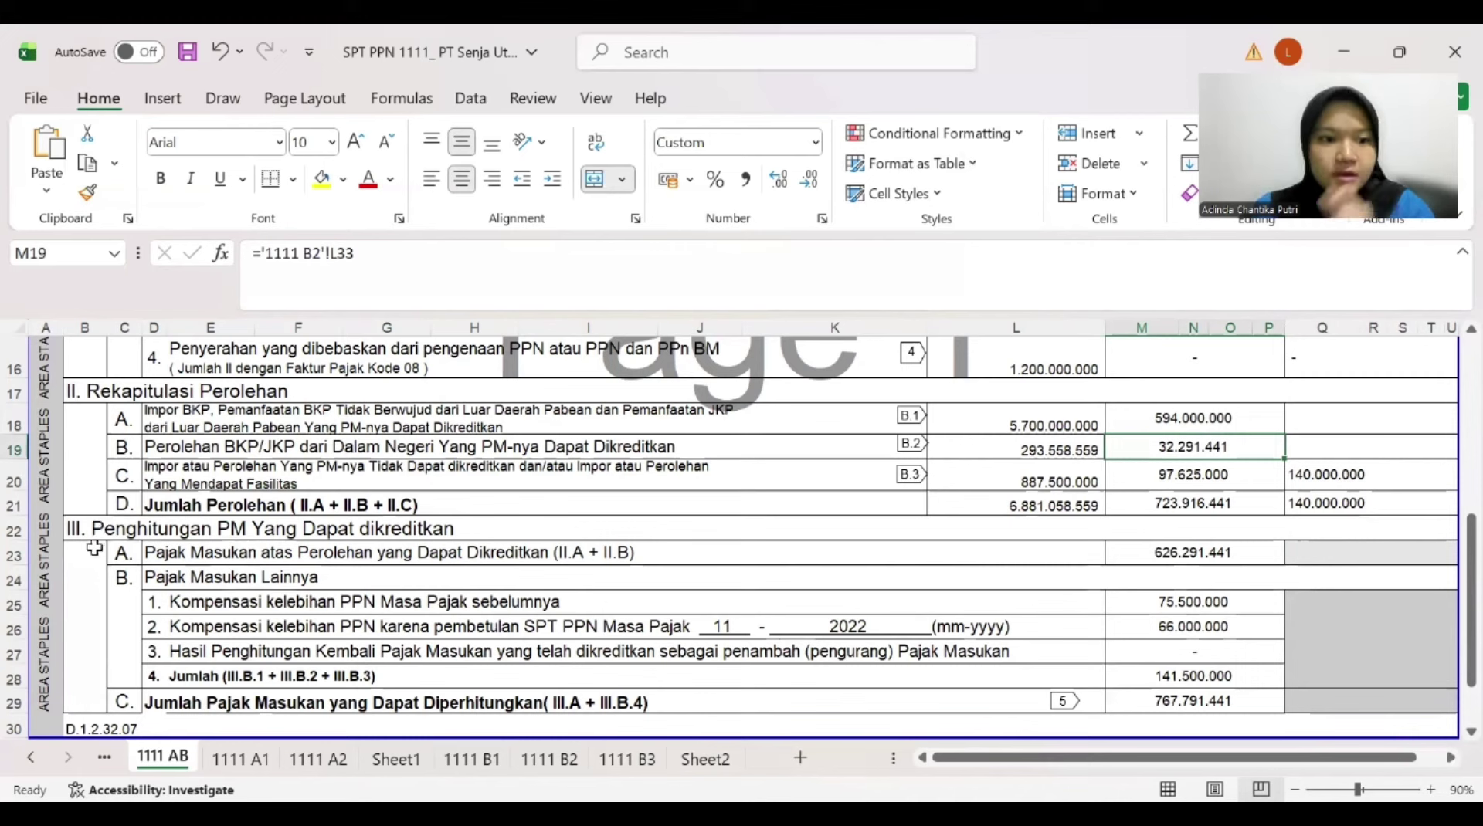
Compare line III.B.1, Kompensasi kelebihan PPN Masa Pajak sebelumnya, with the December 2022 overpayment note in the browser's case PDF
{"action": "left_click", "coordinate": [129, 591]}
{"action": "left_click", "coordinate": [205, 581]}
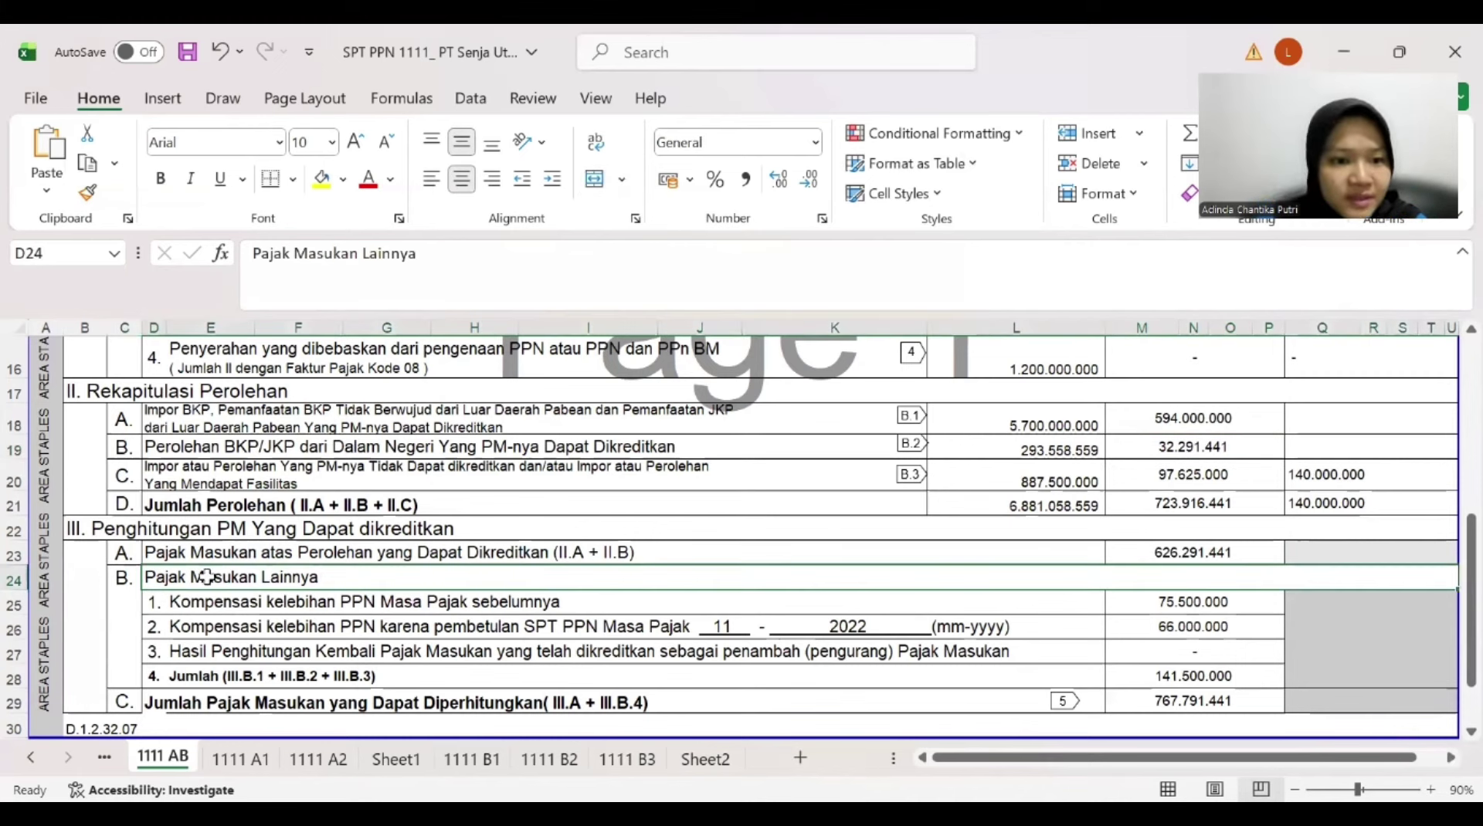
{"action": "left_click", "coordinate": [161, 601]}
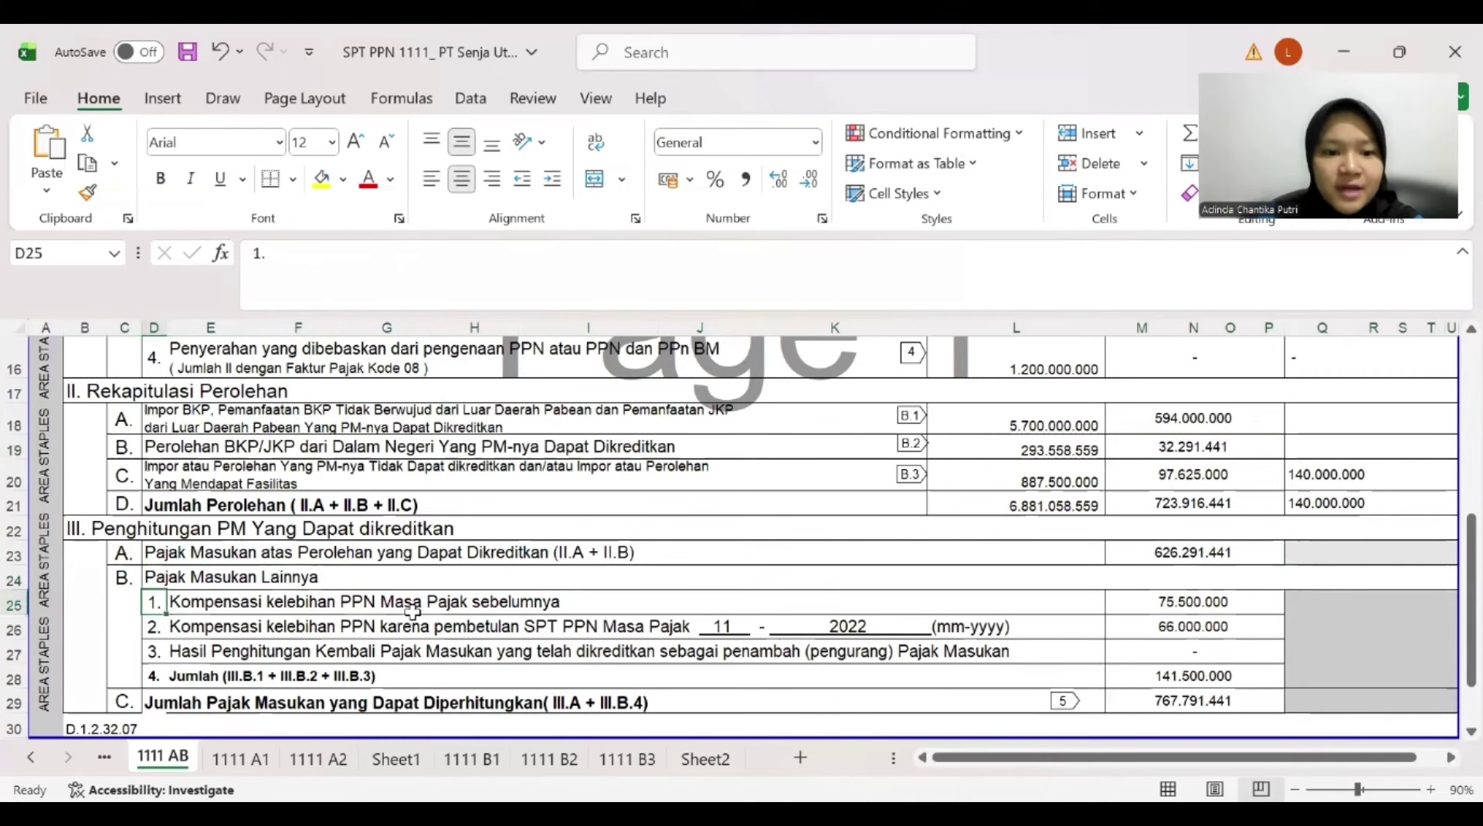
{"action": "left_click", "coordinate": [575, 603]}
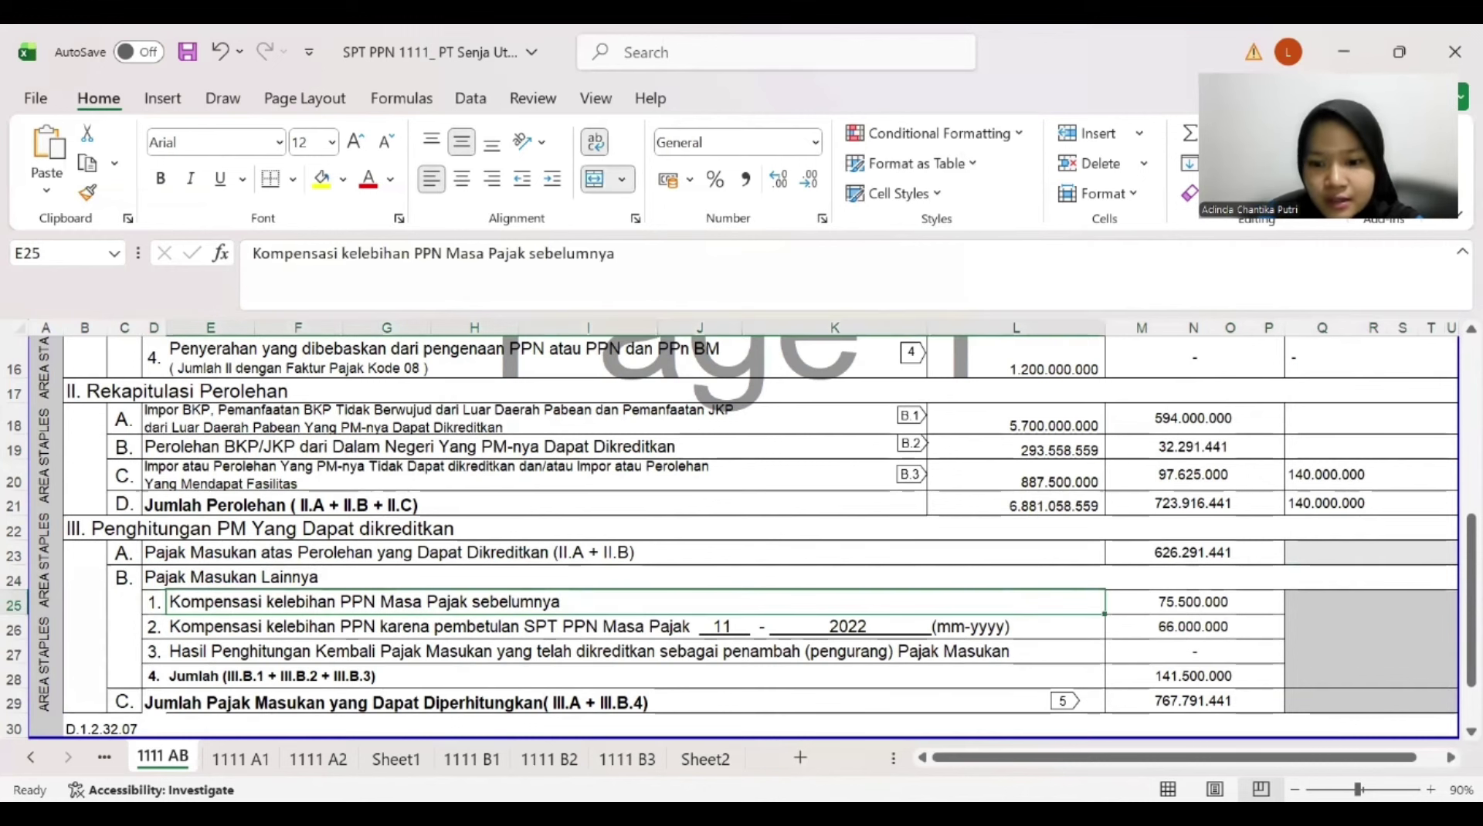
{"action": "key", "text": "alt+Tab"}
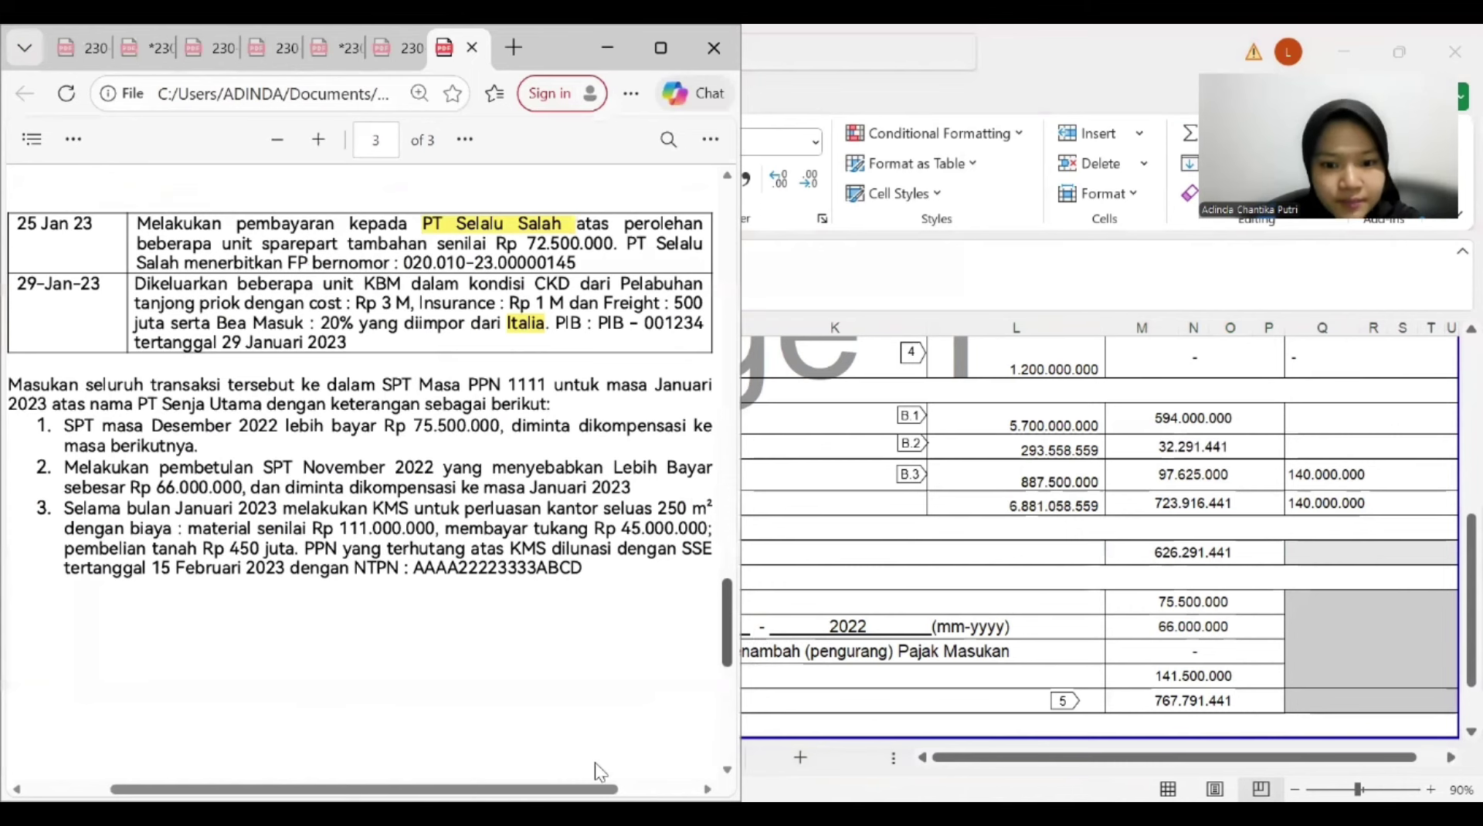
{"action": "scroll", "coordinate": [336, 498], "scroll_direction": "right", "scroll_amount": 1}
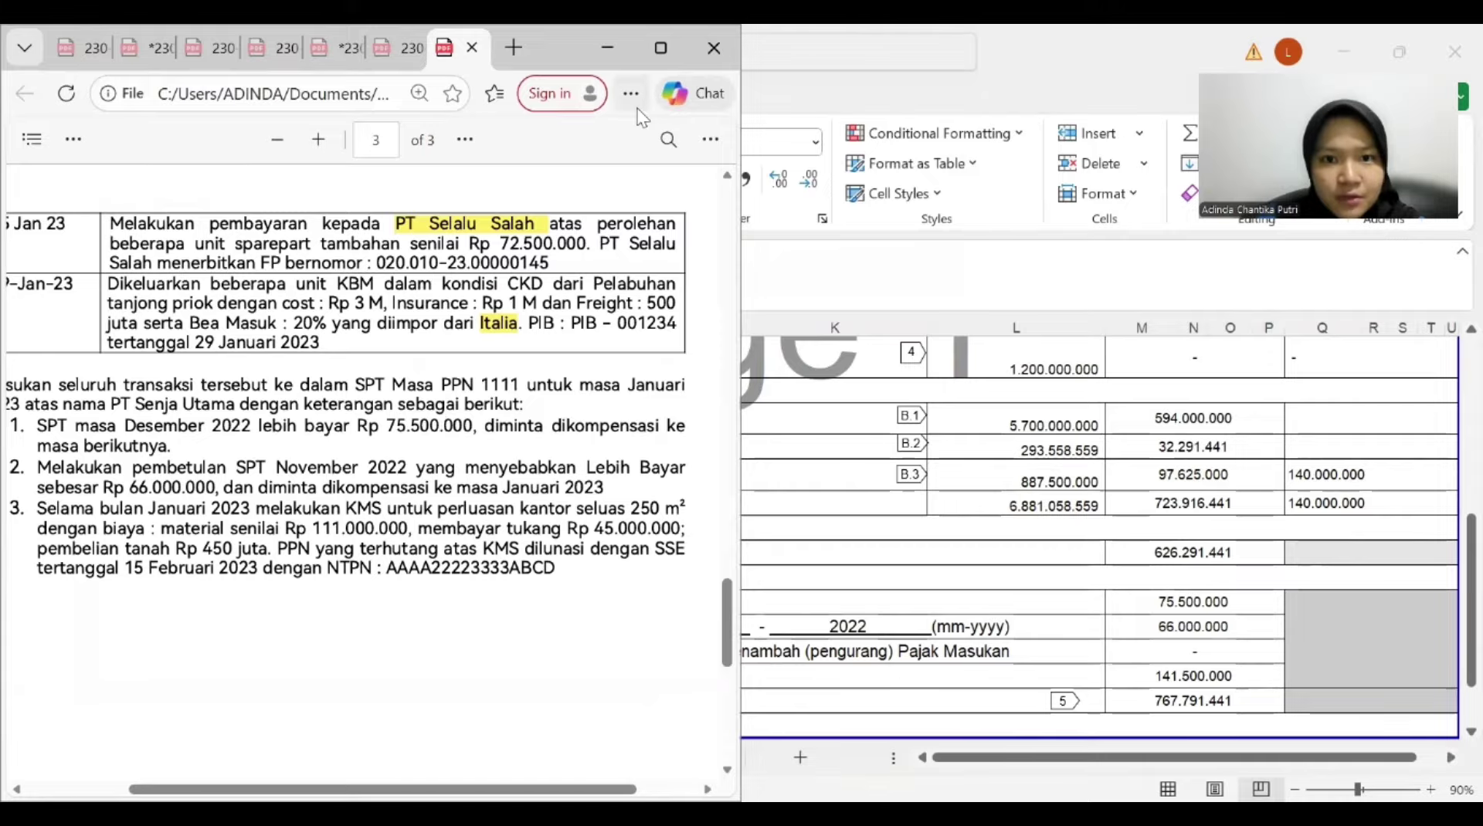
{"action": "left_click", "coordinate": [1197, 602]}
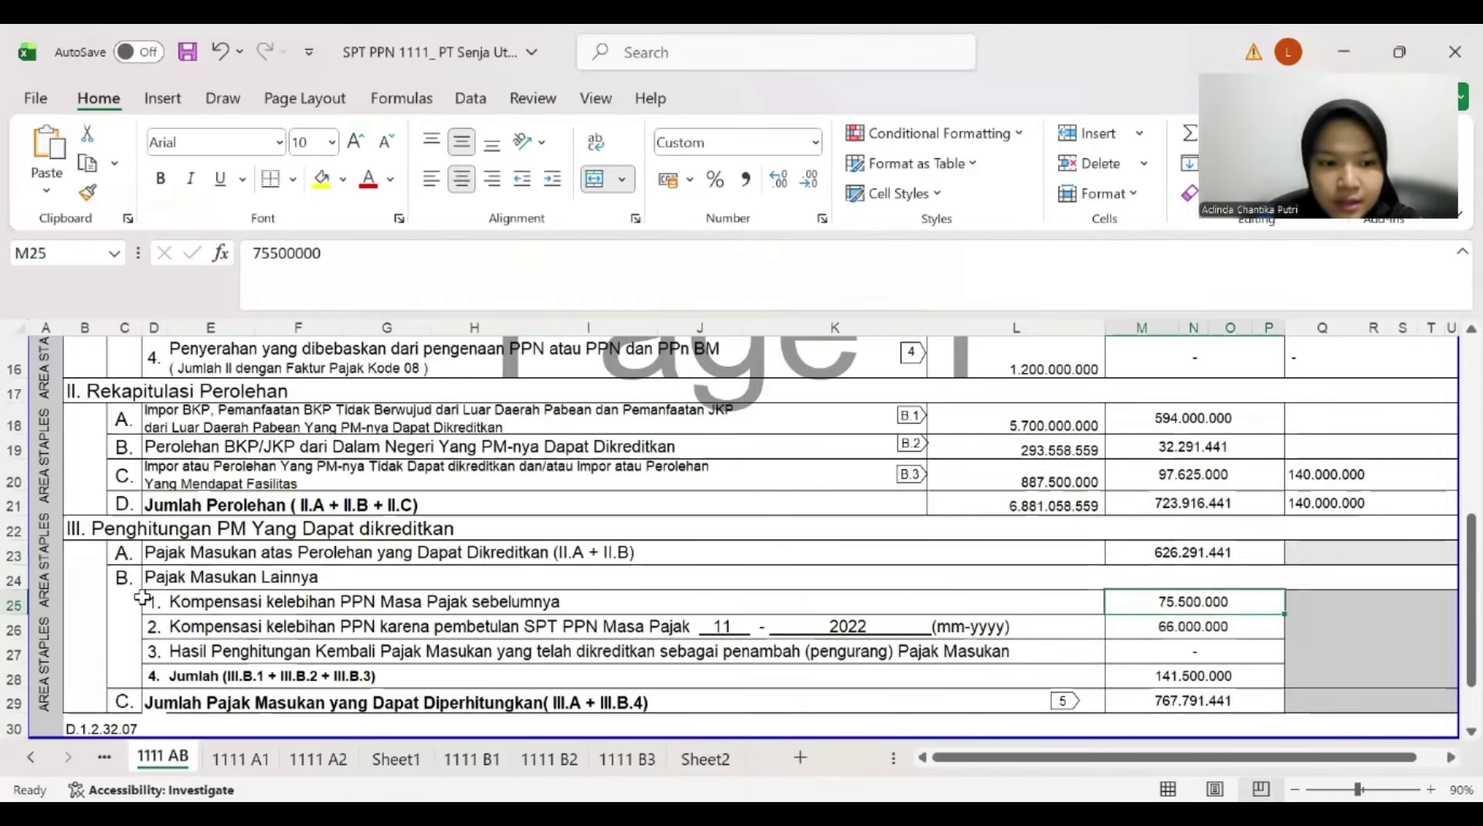
Compare line III.B.2 with the November 2022 SPT correction note, highlighting that note in the case PDF in the browser
{"action": "left_click", "coordinate": [265, 632]}
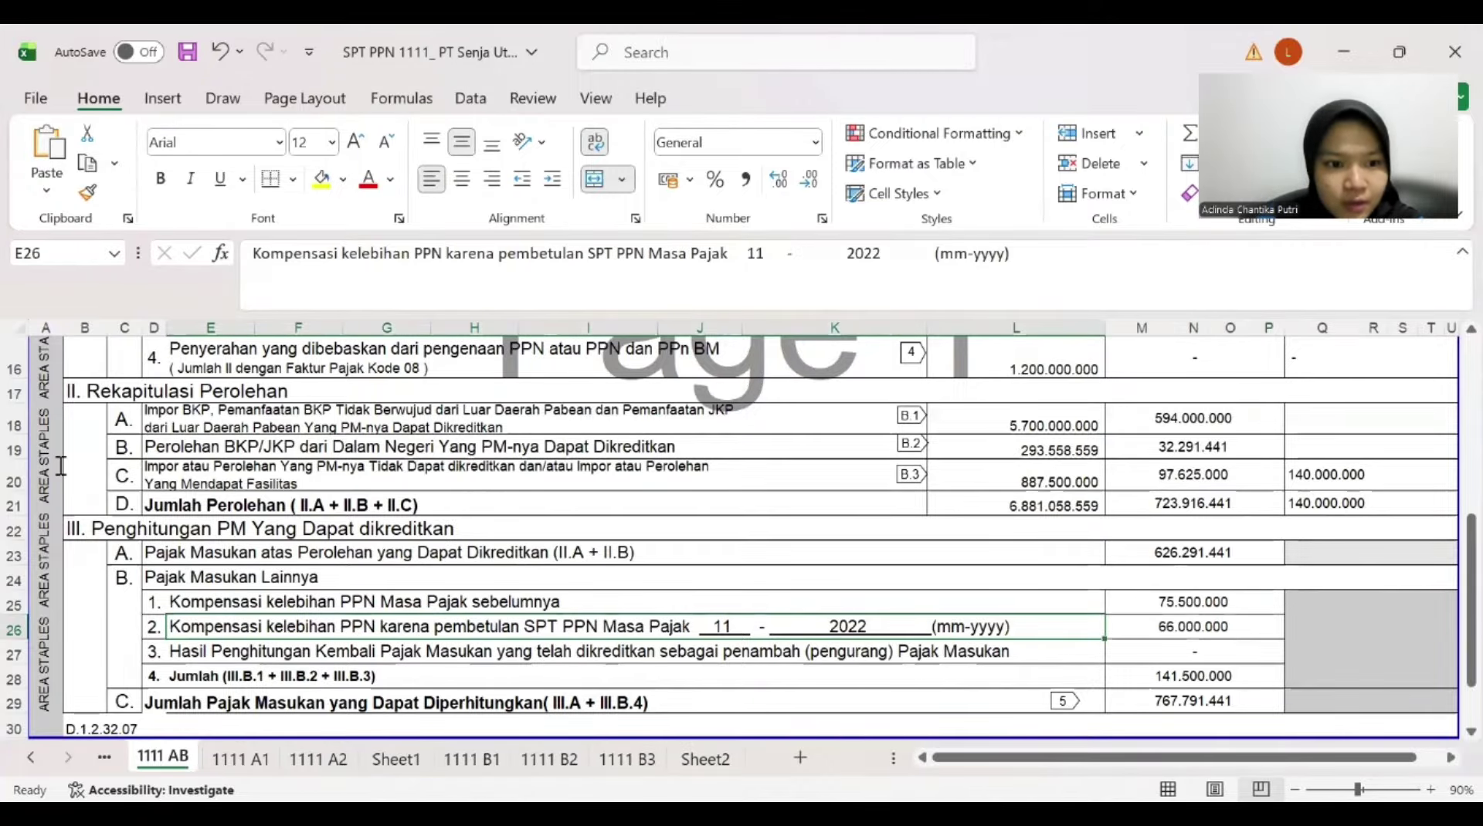
{"action": "key", "text": "alt+Tab"}
{"action": "left_click_drag", "start_coordinate": [38, 467], "coordinate": [605, 487]}
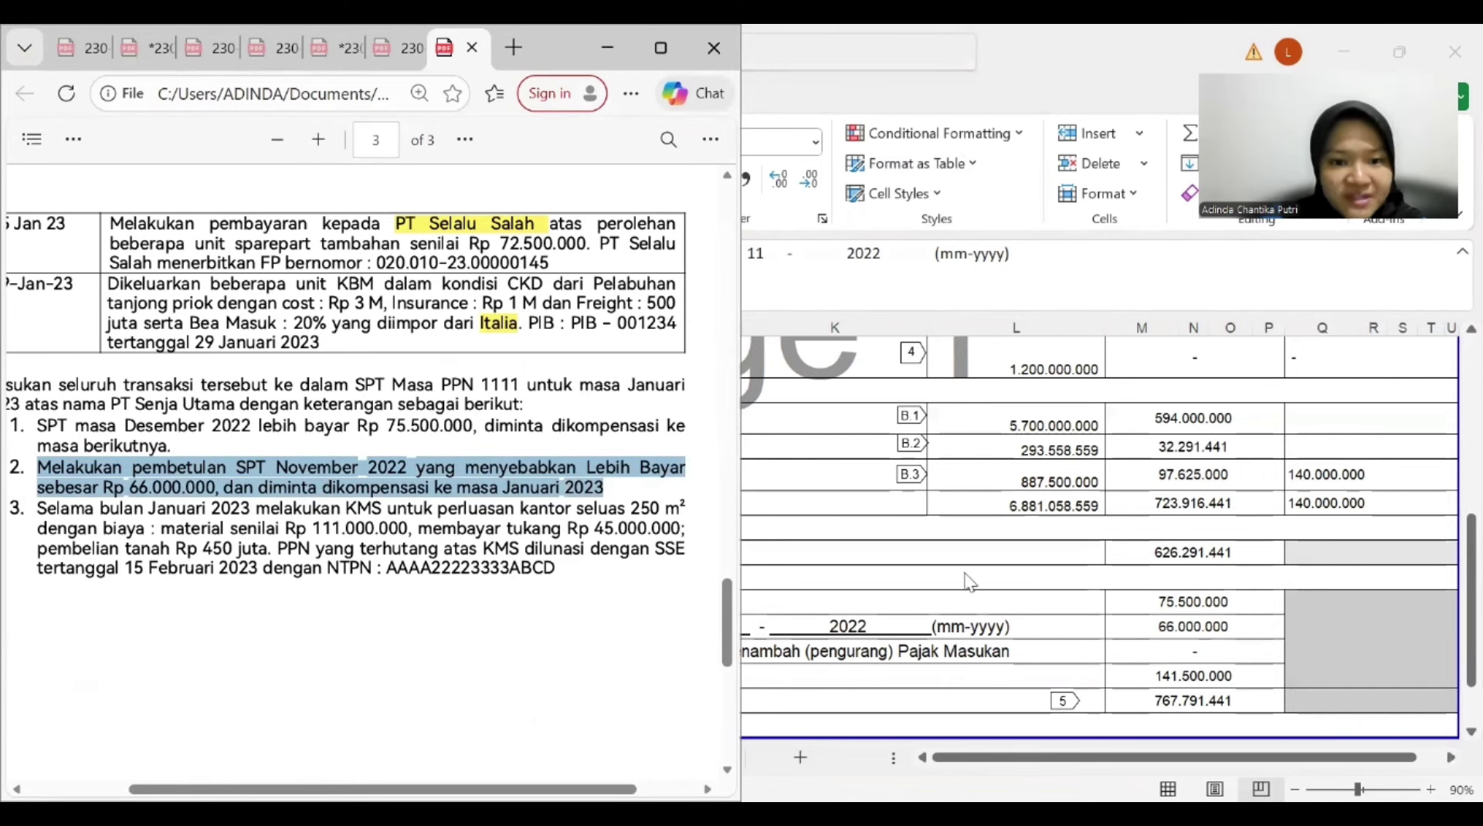
{"action": "left_click", "coordinate": [1187, 629]}
Check line III.B.3, the recalculated input tax, and inspect how the III.B.4 total adds up lines III.B.1 to III.B.3
{"action": "left_click", "coordinate": [155, 657]}
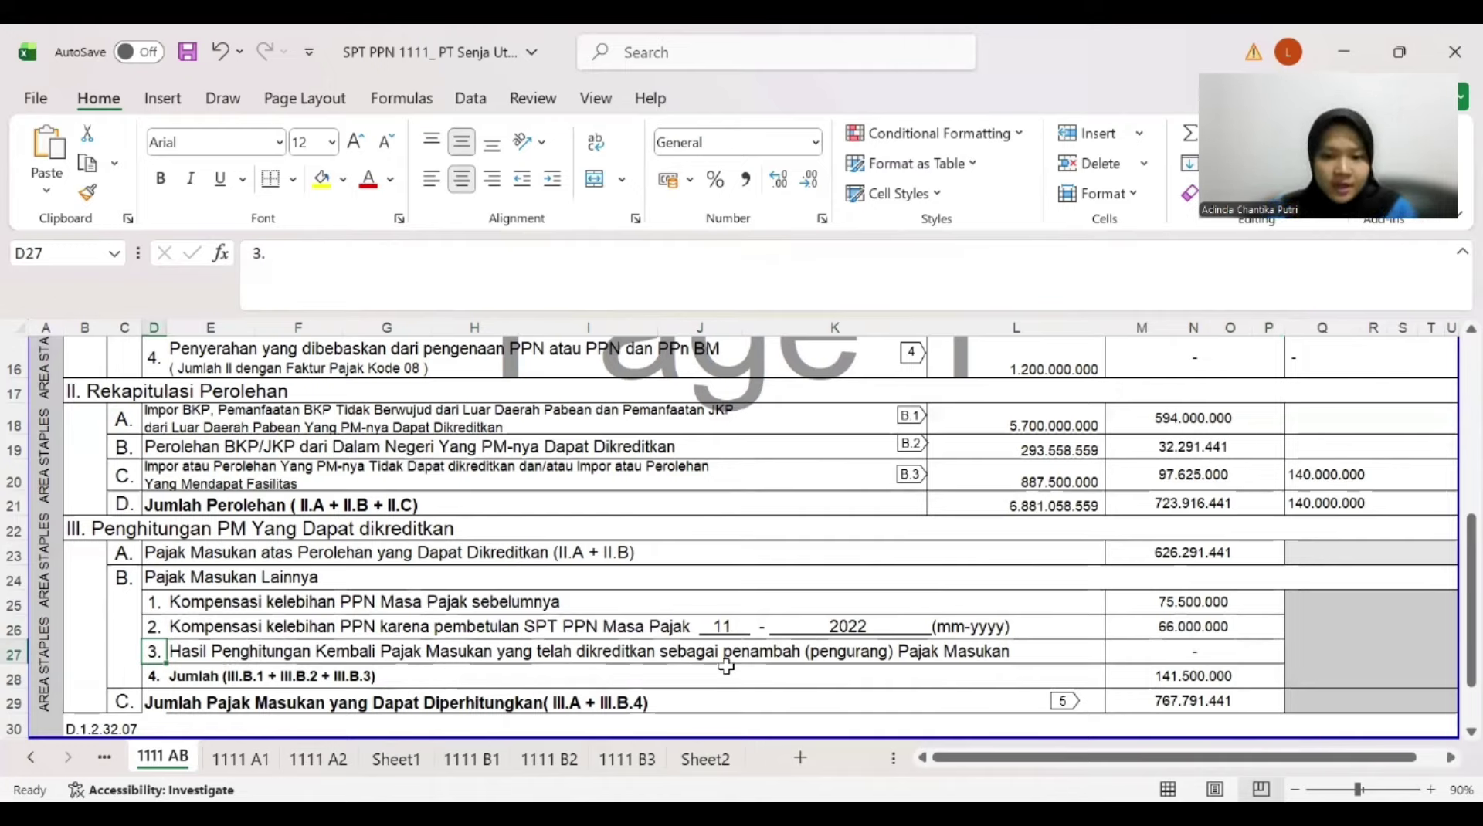
{"action": "left_click", "coordinate": [936, 653]}
{"action": "left_click", "coordinate": [1167, 655]}
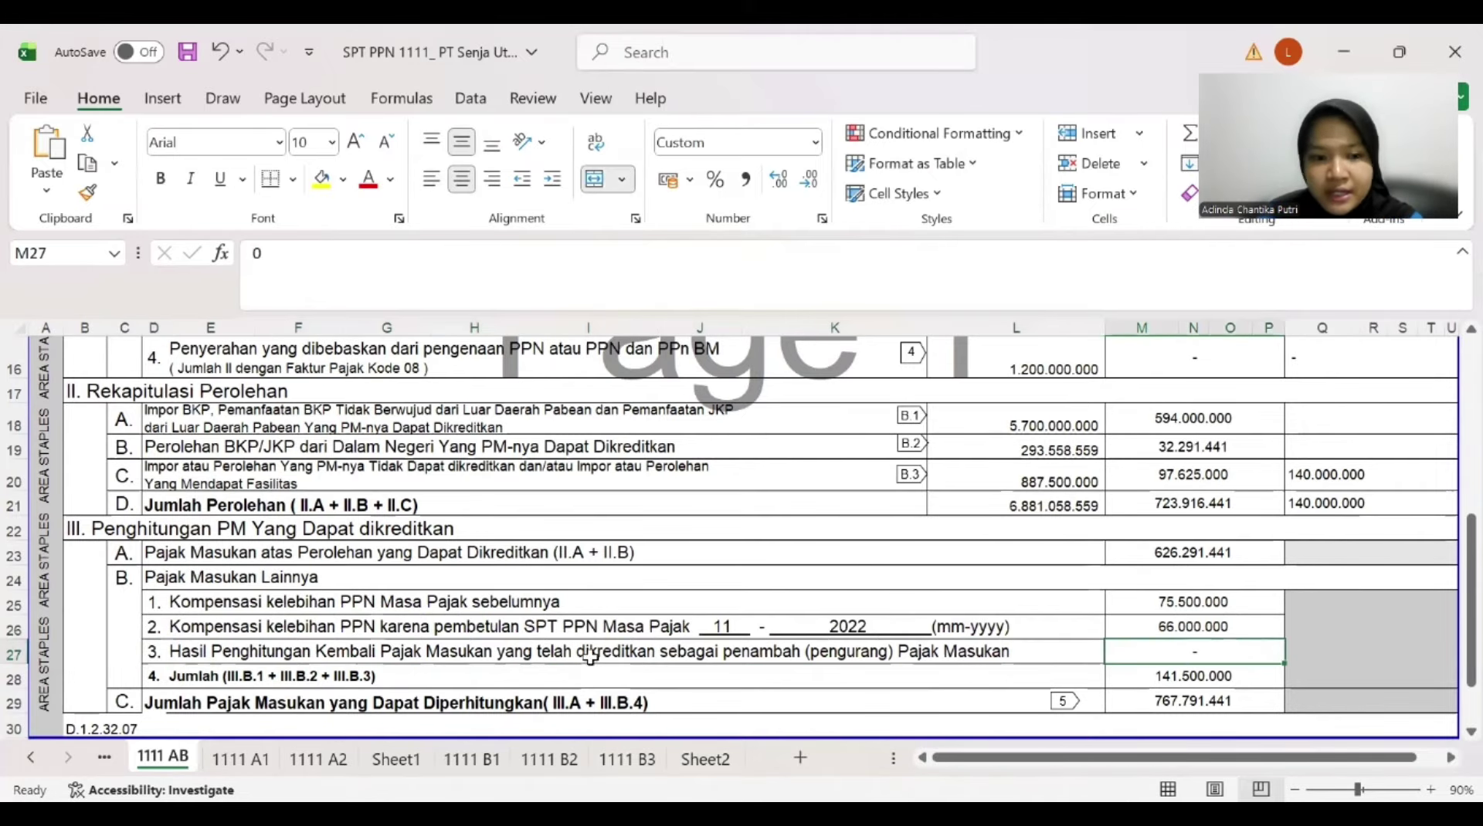
{"action": "left_click", "coordinate": [186, 676]}
{"action": "left_click_drag", "start_coordinate": [1193, 602], "coordinate": [1184, 646]}
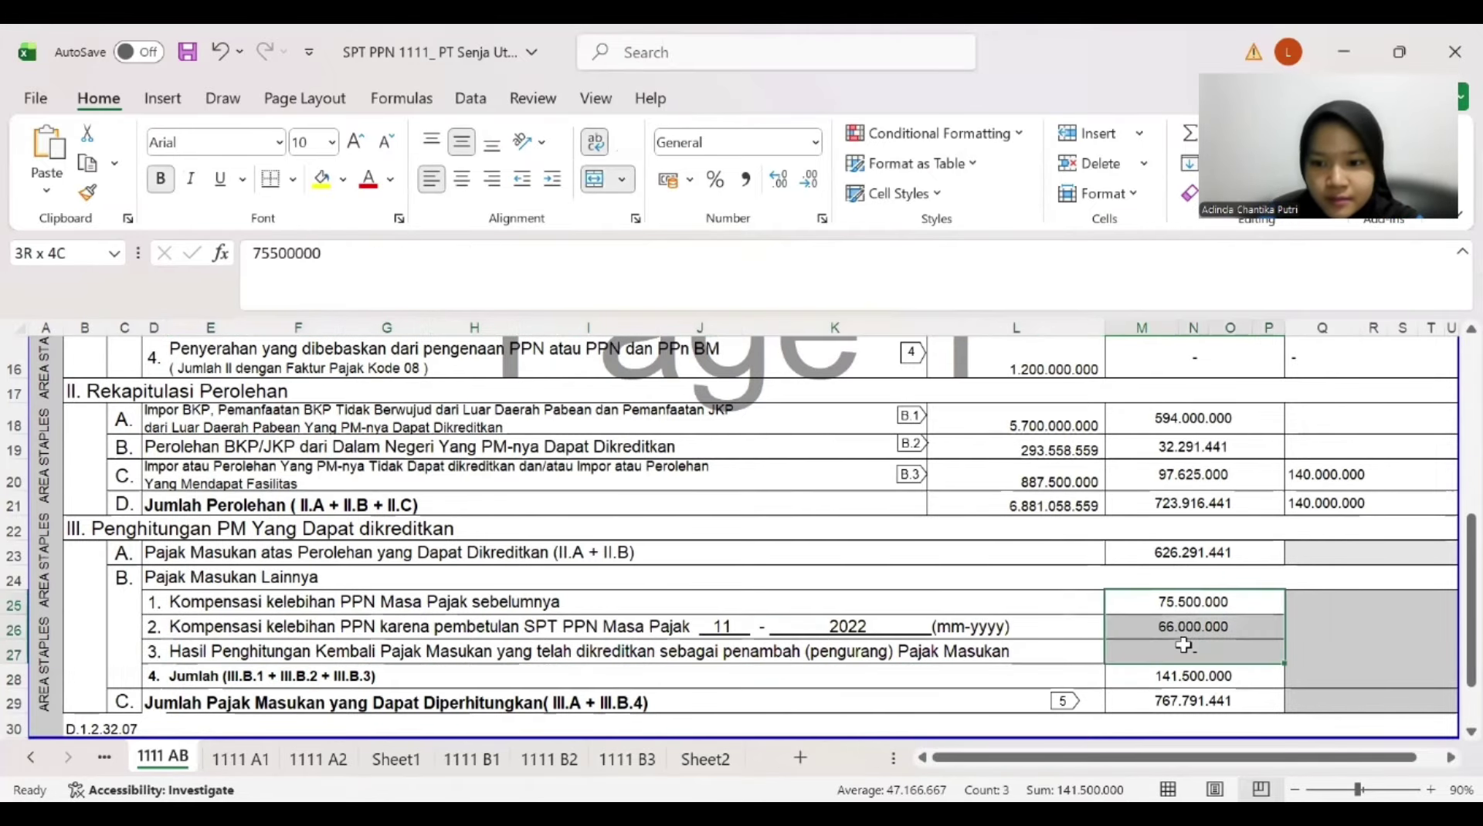
{"action": "left_click", "coordinate": [1126, 685]}
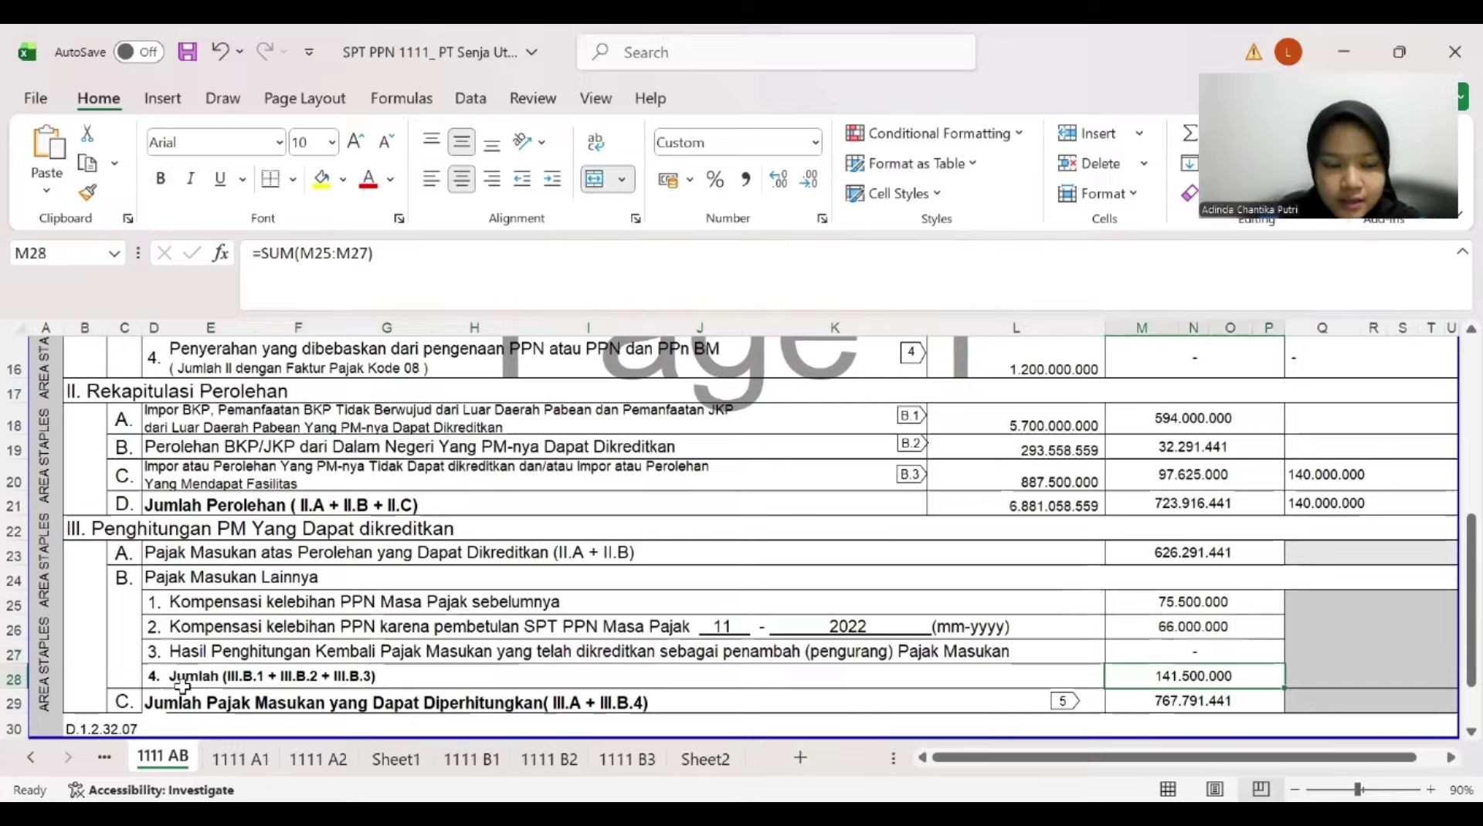
Inspect the formula of line III.C, Jumlah Pajak Masukan yang Dapat Diperhitungkan, against the amounts above it
{"action": "left_click", "coordinate": [202, 703]}
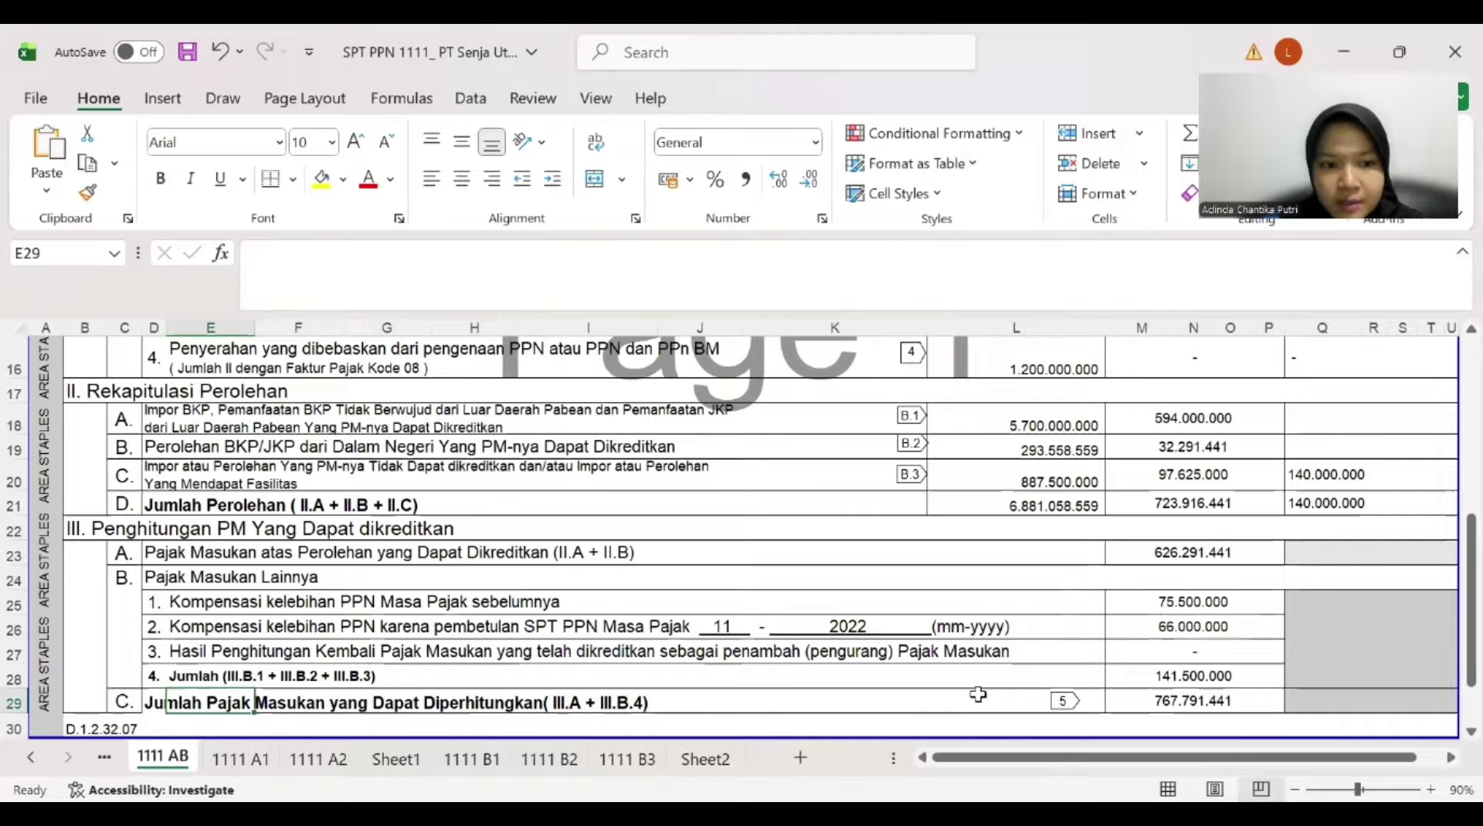
{"action": "left_click", "coordinate": [1211, 604]}
{"action": "left_click", "coordinate": [1207, 677]}
{"action": "left_click", "coordinate": [1207, 702]}
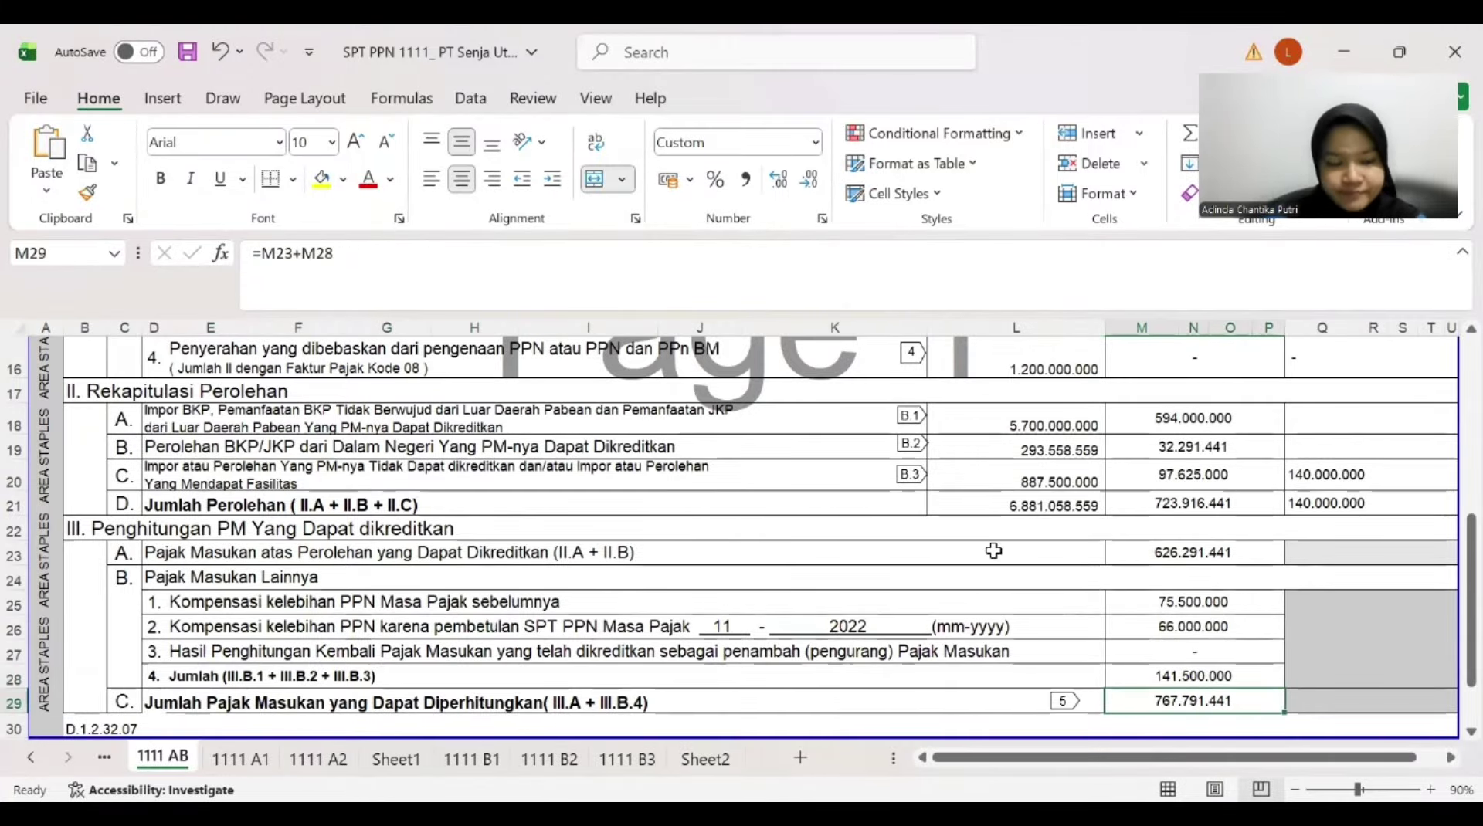
Go to the main Form 1111 sheet and review the taxpayer identity and tax period header
{"action": "scroll", "coordinate": [496, 570], "scroll_direction": "up", "scroll_amount": 4}
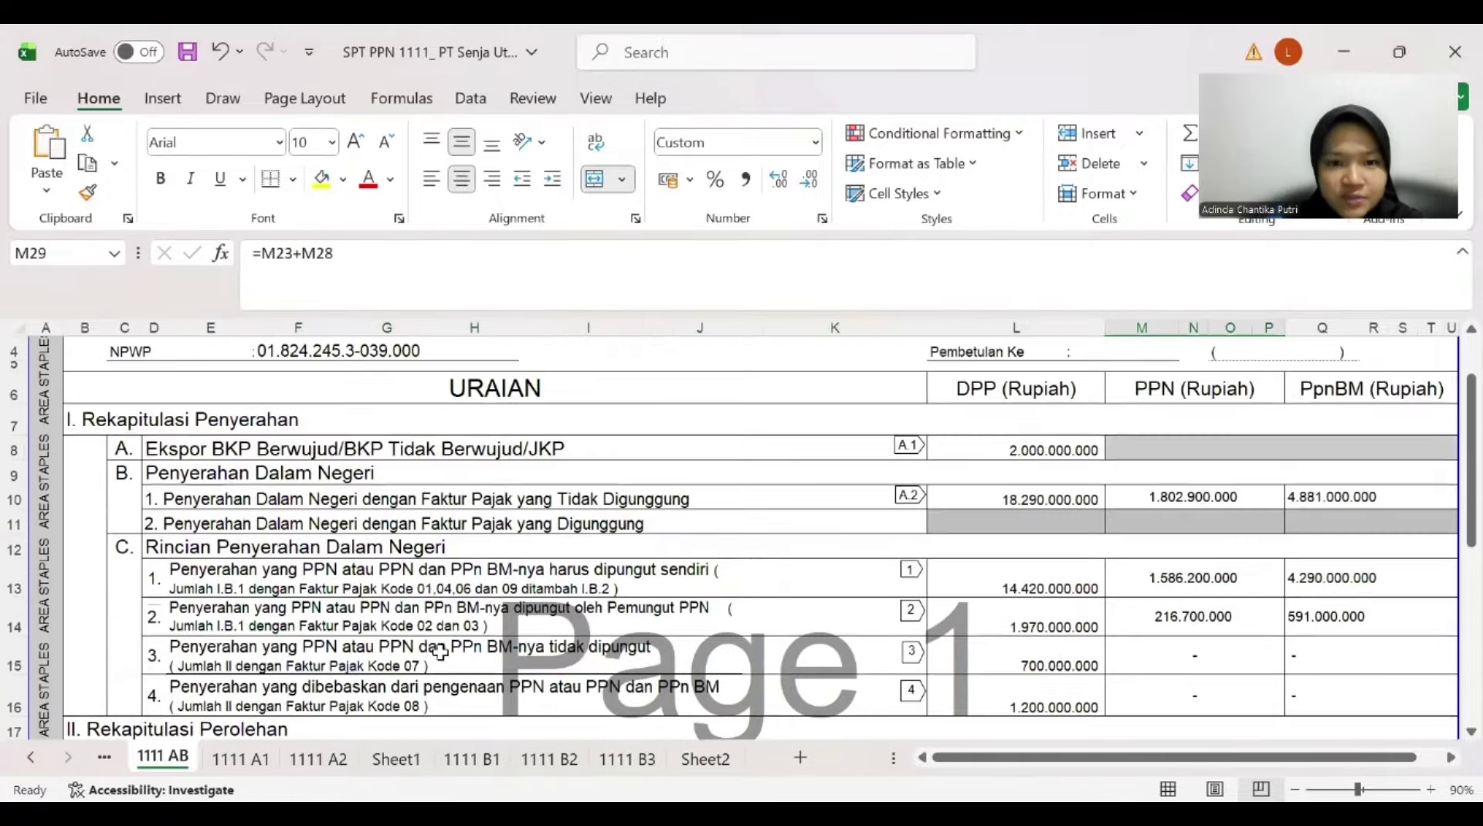
{"action": "scroll", "coordinate": [342, 733], "scroll_direction": "up", "scroll_amount": 1}
{"action": "left_click", "coordinate": [104, 758]}
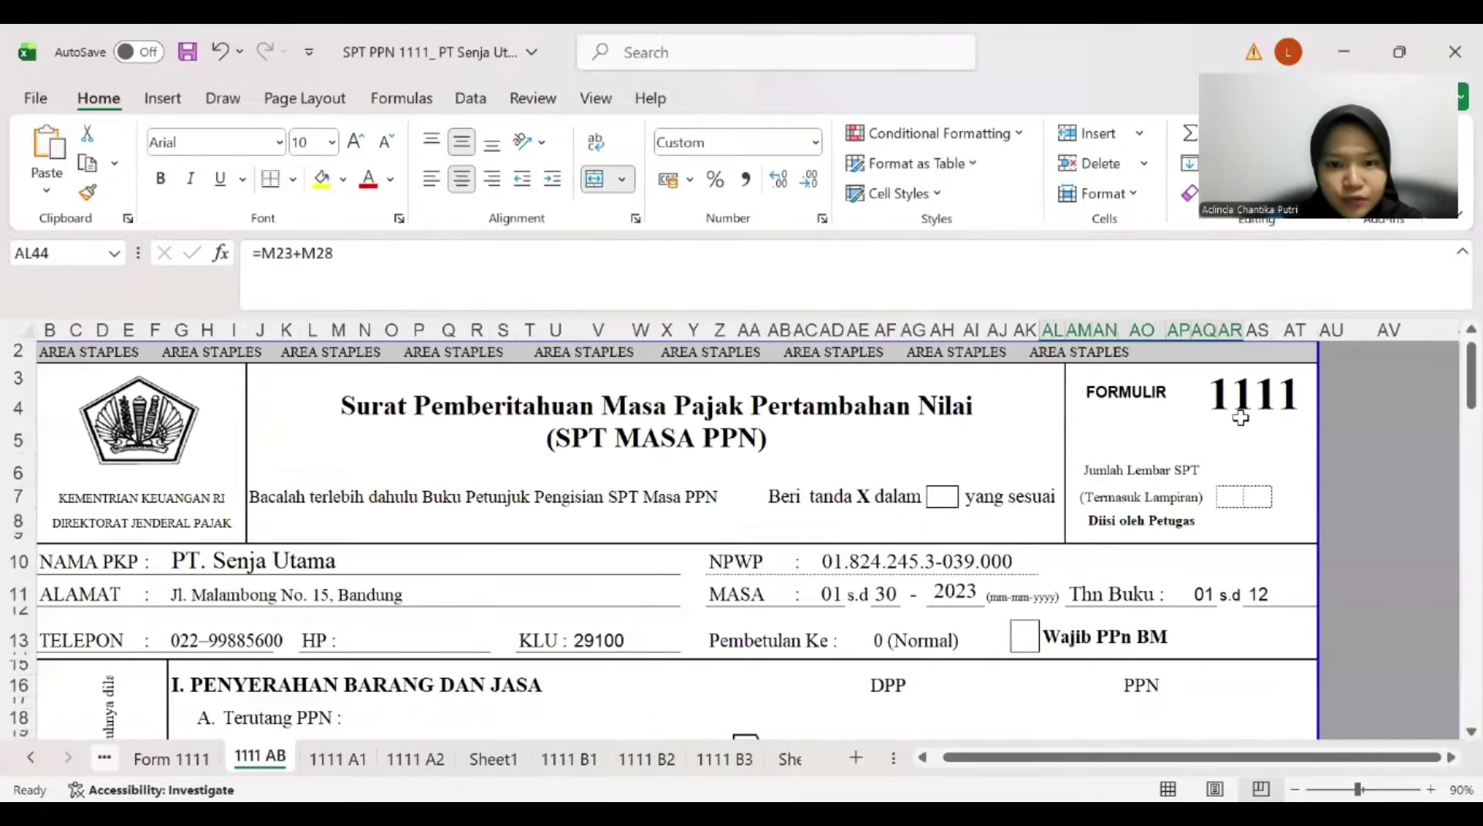
{"action": "key", "text": "ctrl+Page_Up"}
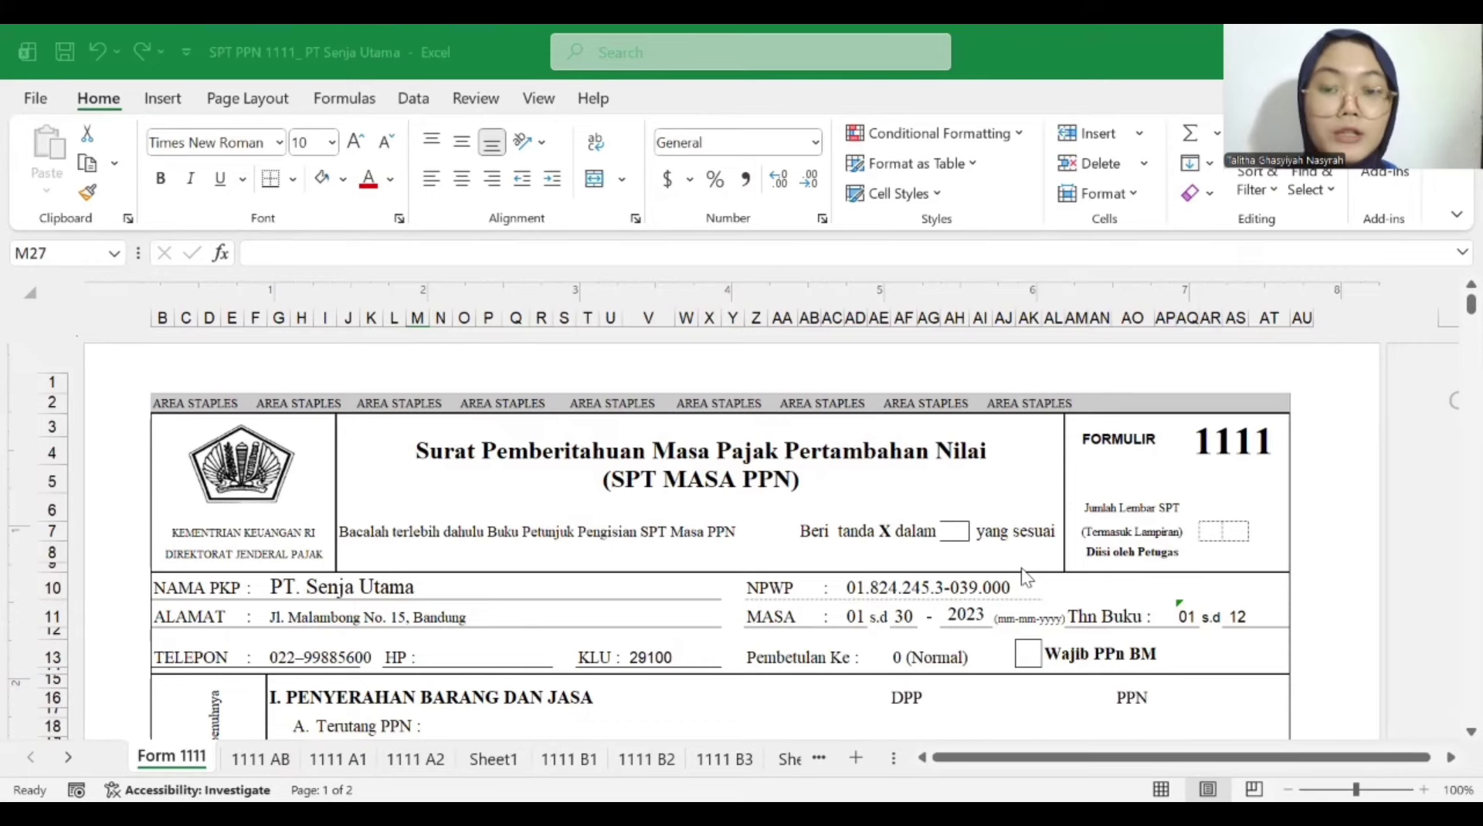
{"action": "scroll", "coordinate": [1021, 575], "scroll_direction": "down", "scroll_amount": 2}
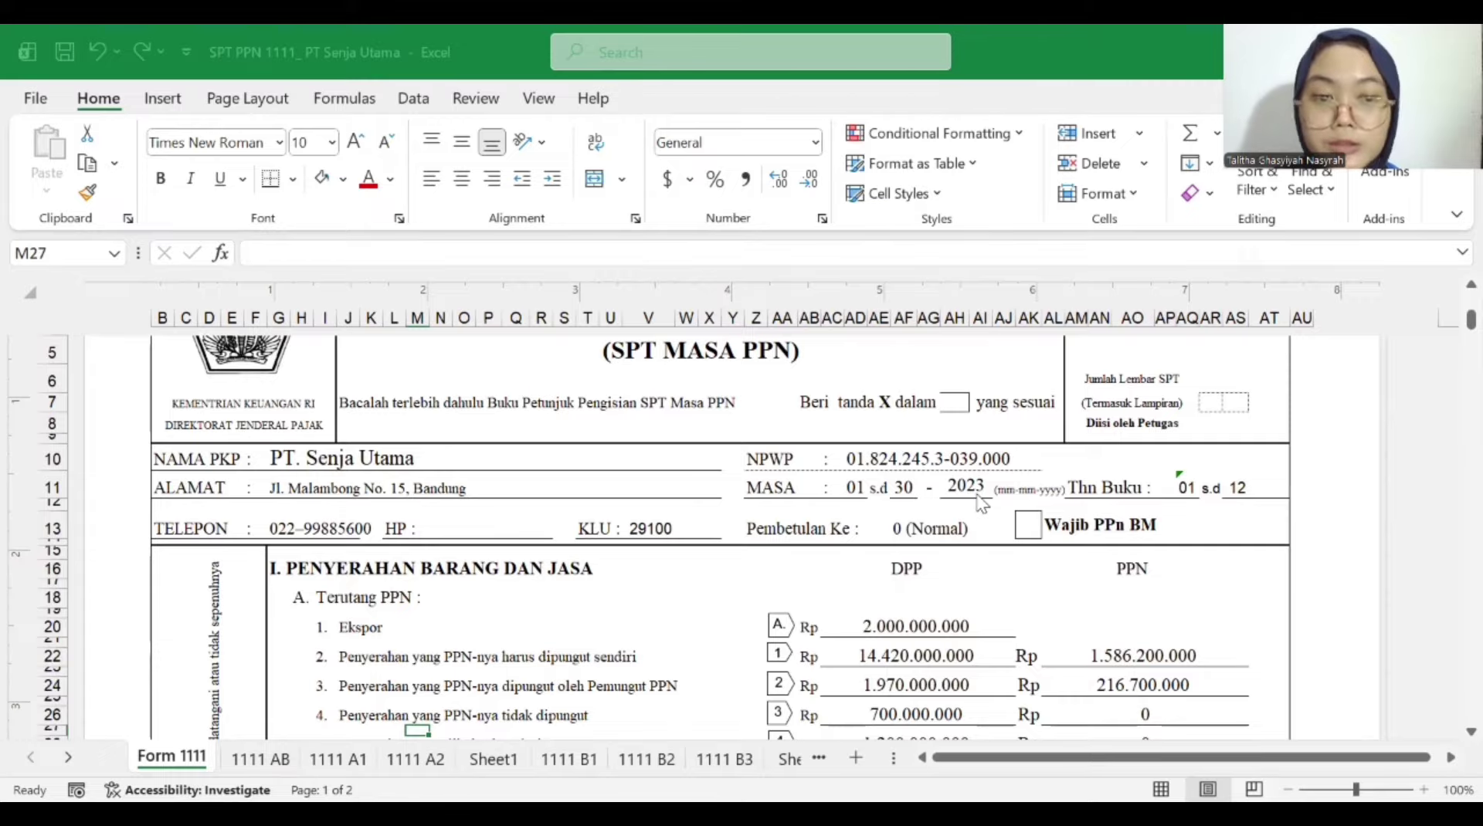
Examine the DPP and PPN amounts in section I, Penyerahan Barang dan Jasa, including the untaxed and exempt deliveries
{"action": "scroll", "coordinate": [981, 502], "scroll_direction": "down", "scroll_amount": 4}
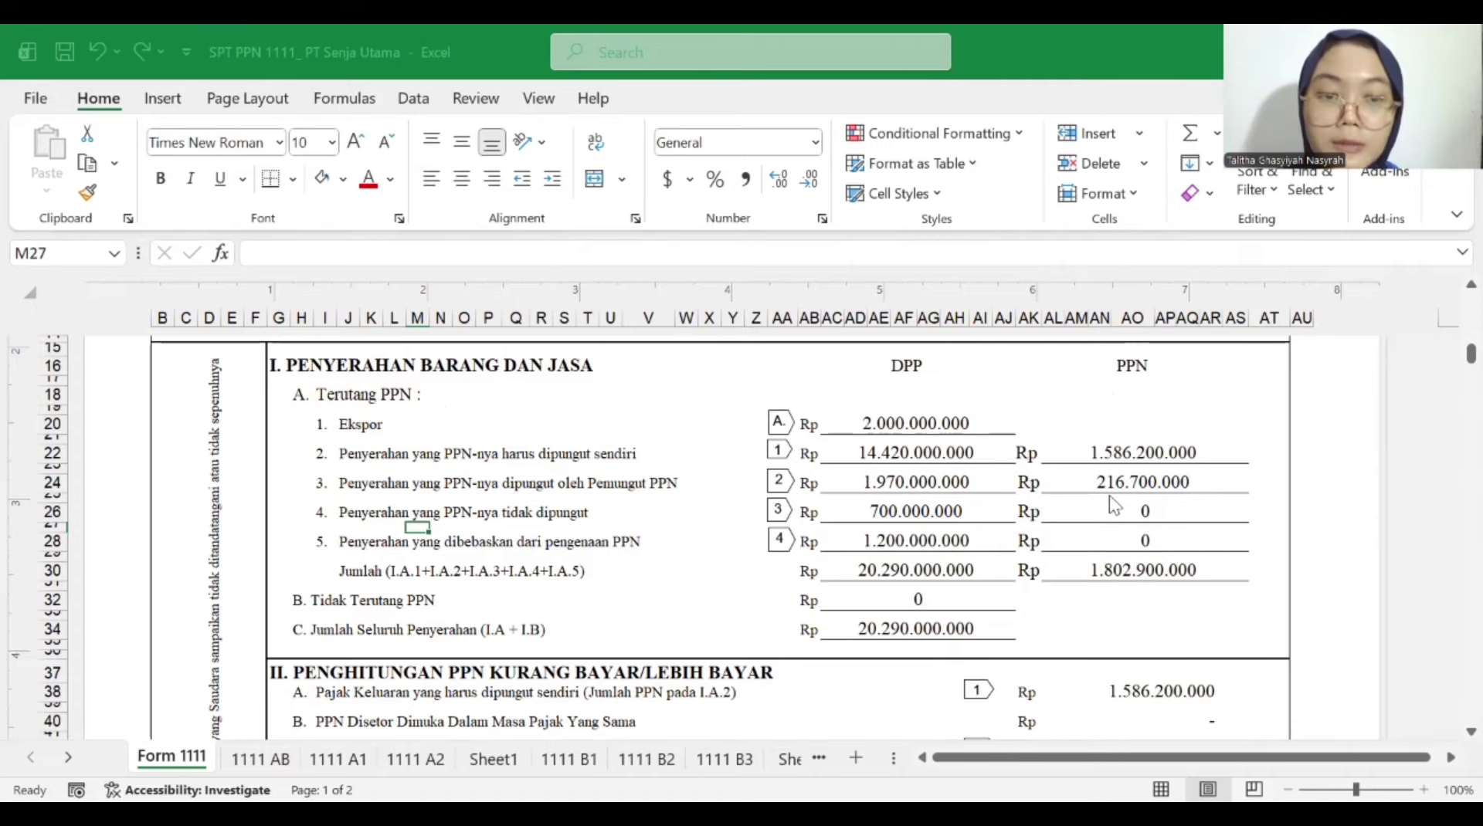
{"action": "left_click", "coordinate": [362, 495]}
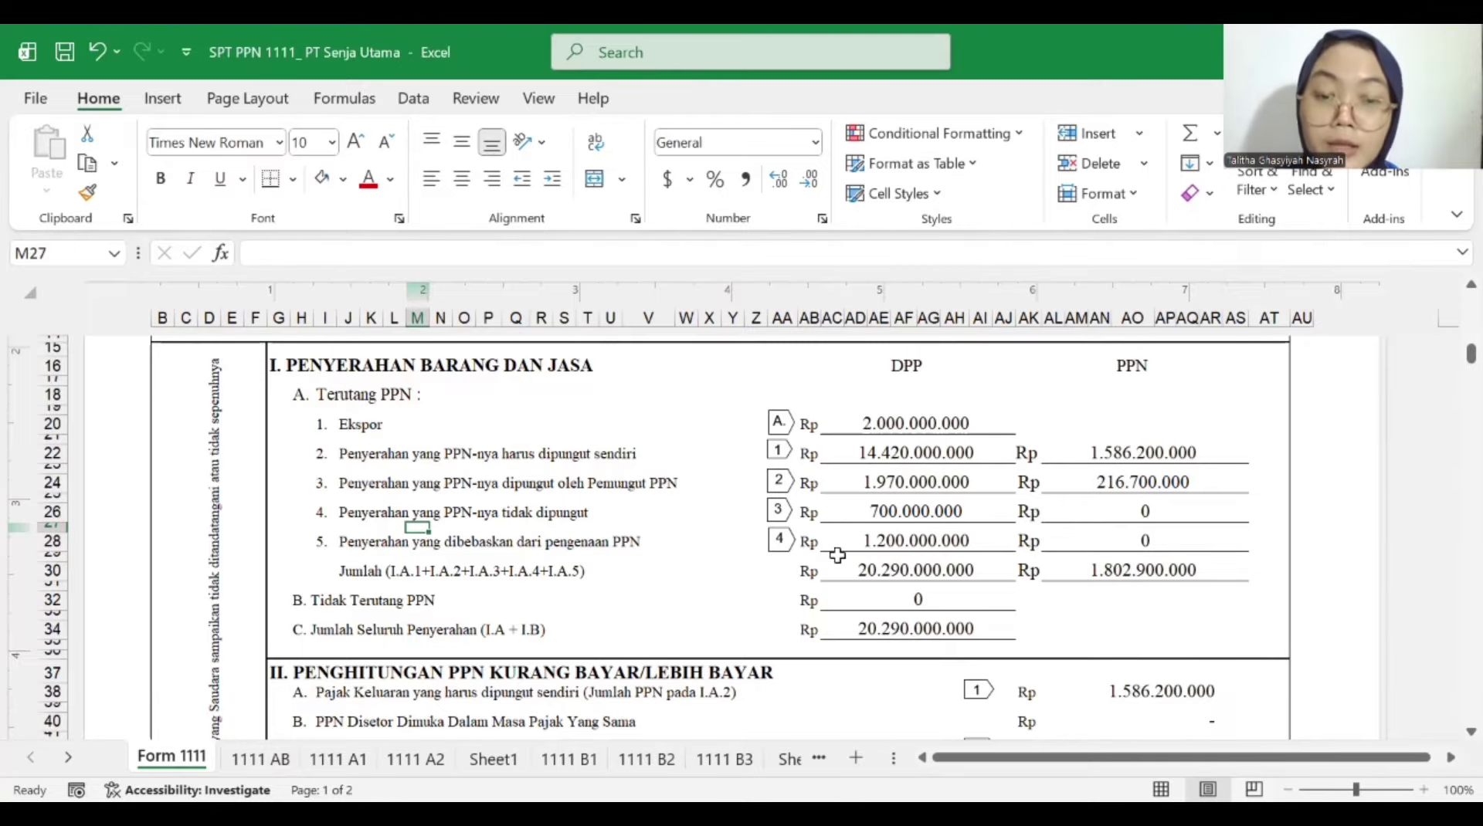
{"action": "left_click", "coordinate": [437, 546]}
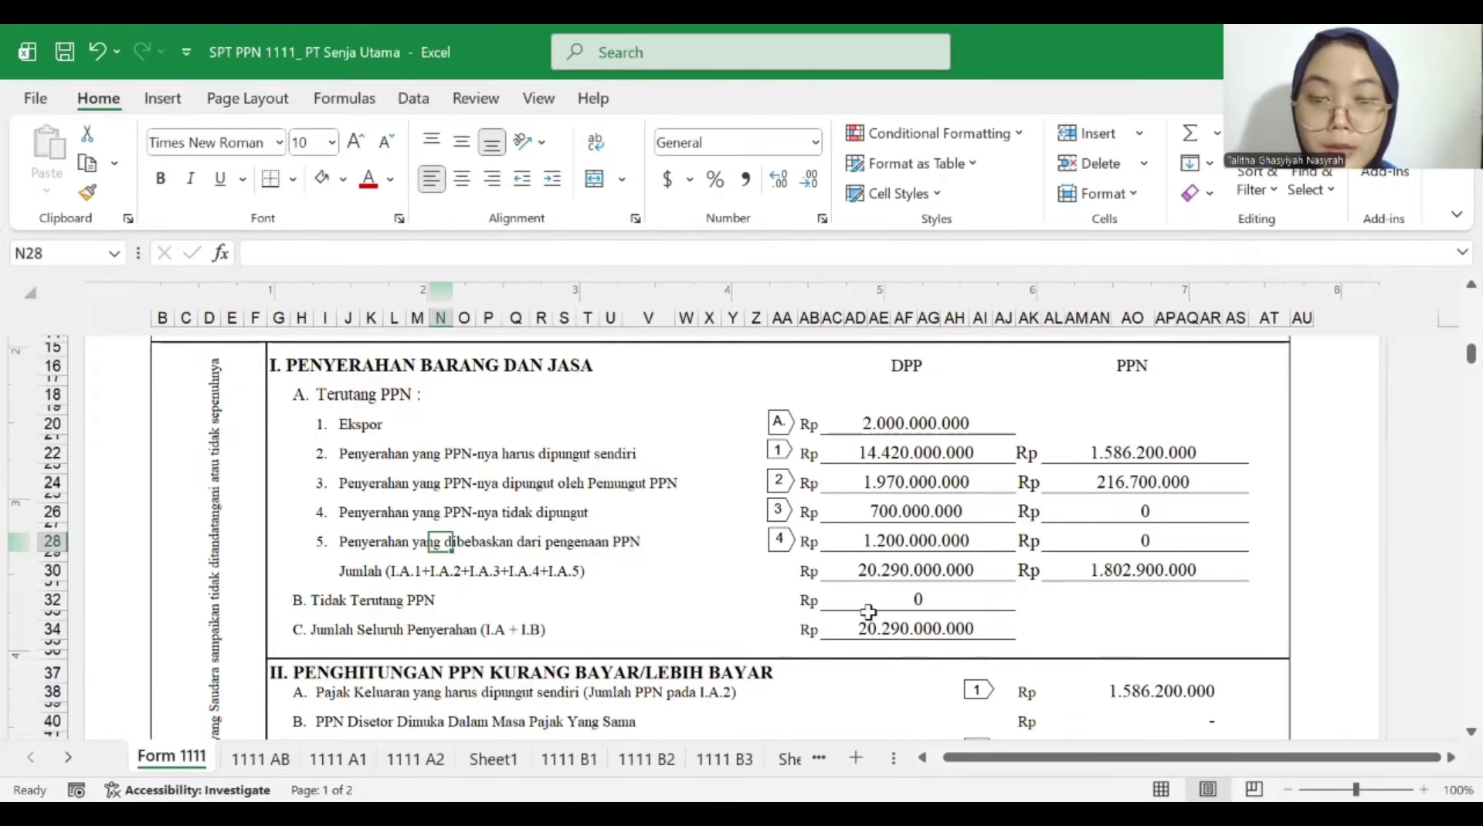
Examine section II, Penghitungan PPN Kurang Bayar/Lebih Bayar, and section III on PPN for Kegiatan Membangun Sendiri
{"action": "scroll", "coordinate": [868, 611], "scroll_direction": "down", "scroll_amount": 6}
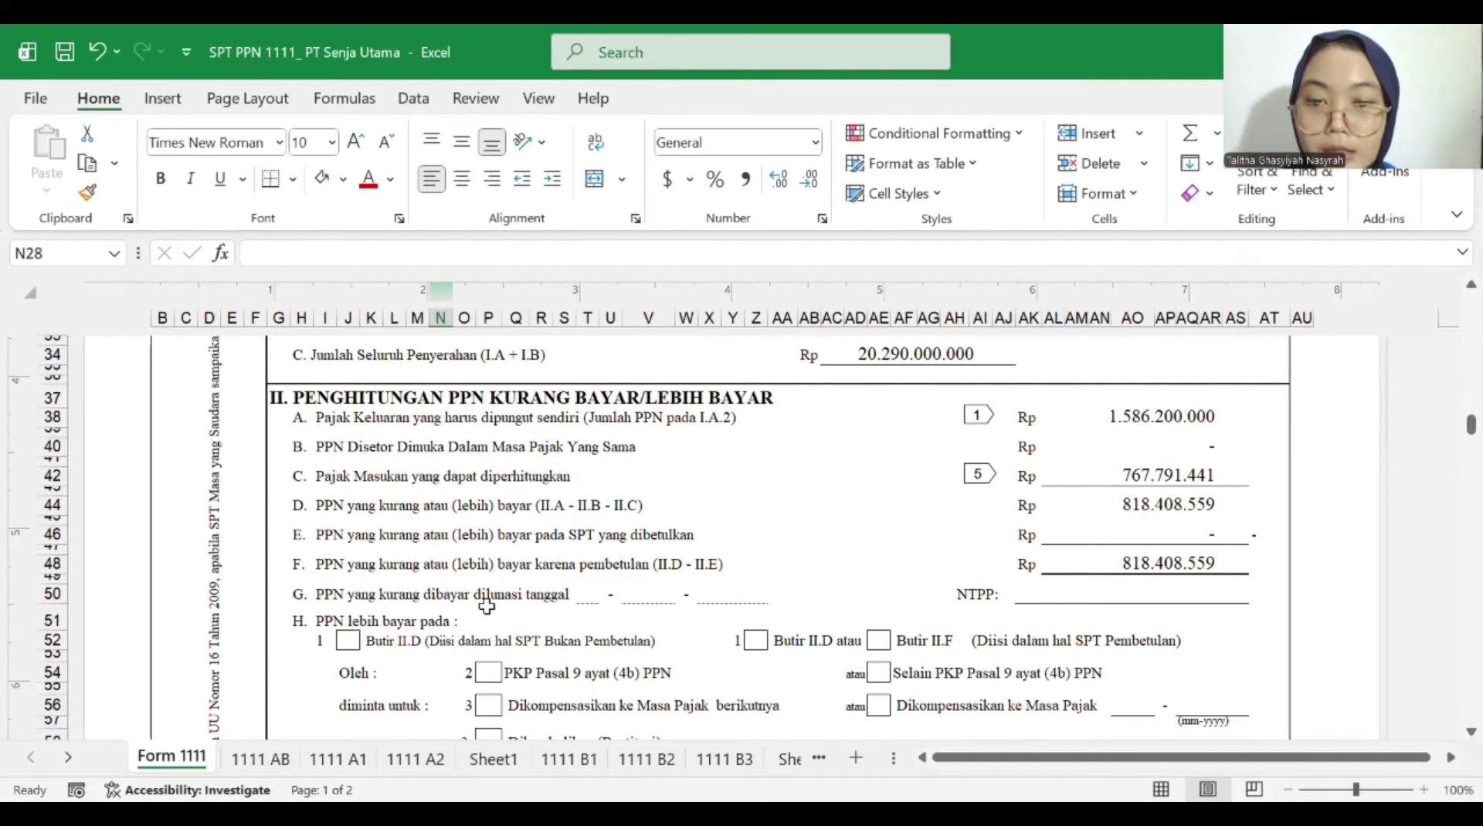
{"action": "scroll", "coordinate": [649, 611], "scroll_direction": "down", "scroll_amount": 2}
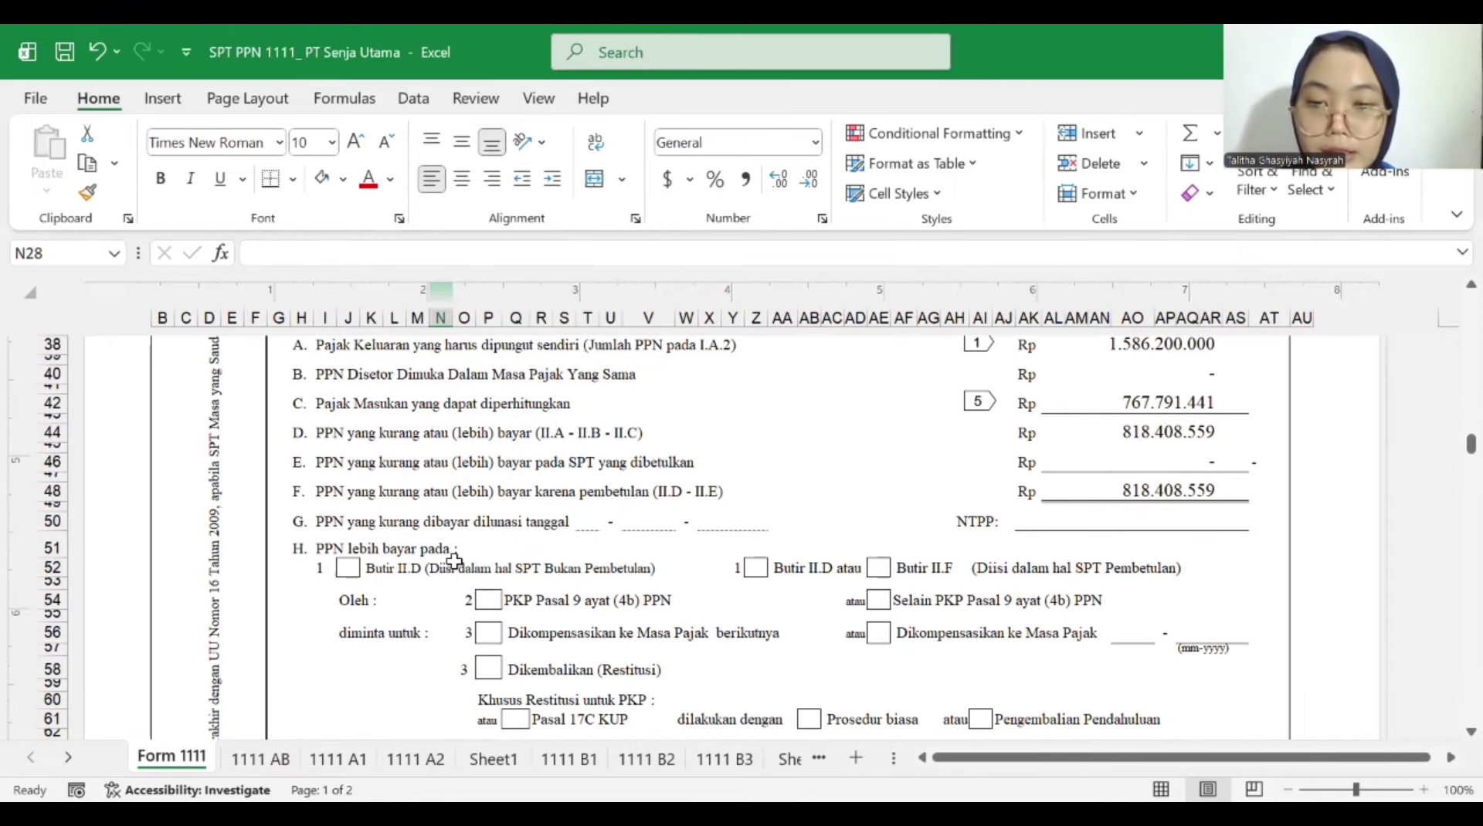
{"action": "scroll", "coordinate": [454, 562], "scroll_direction": "down", "scroll_amount": 8}
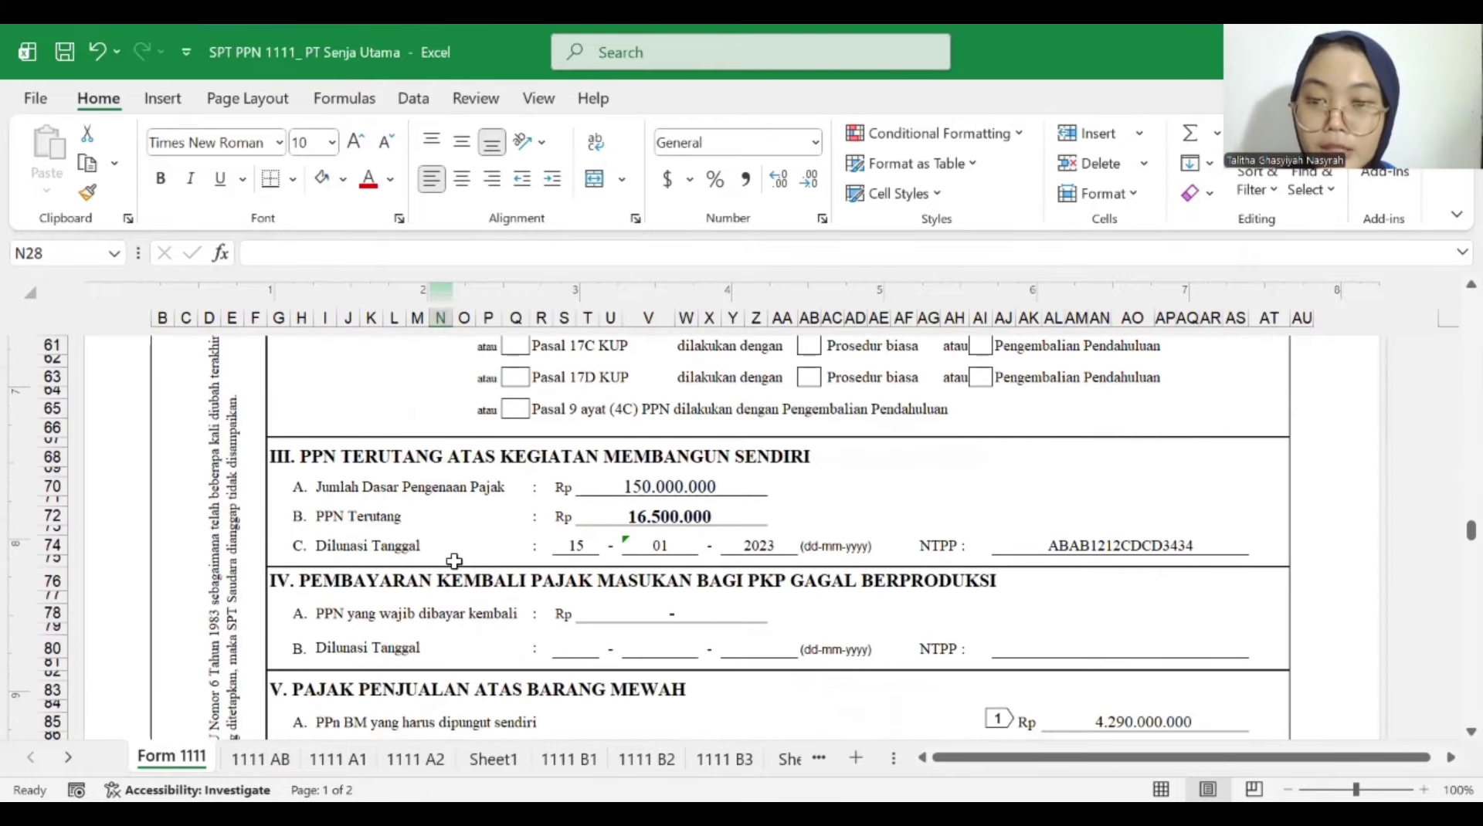
{"action": "scroll", "coordinate": [453, 562], "scroll_direction": "down", "scroll_amount": 1}
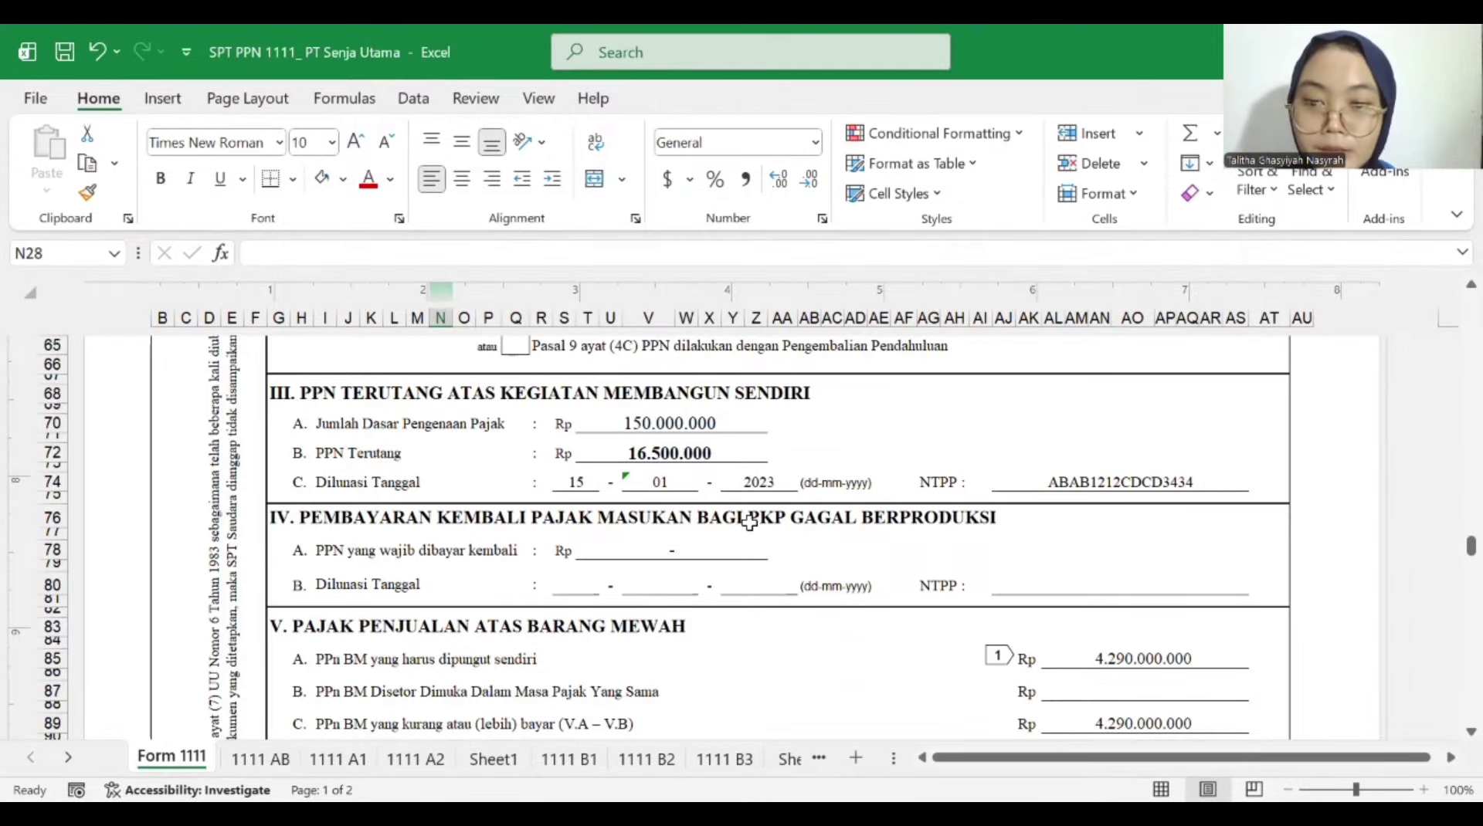
Examine section V, Pajak Penjualan atas Barang Mewah, and the attachment checklist in section VI, Kelengkapan SPT
{"action": "scroll", "coordinate": [749, 523], "scroll_direction": "down", "scroll_amount": 2}
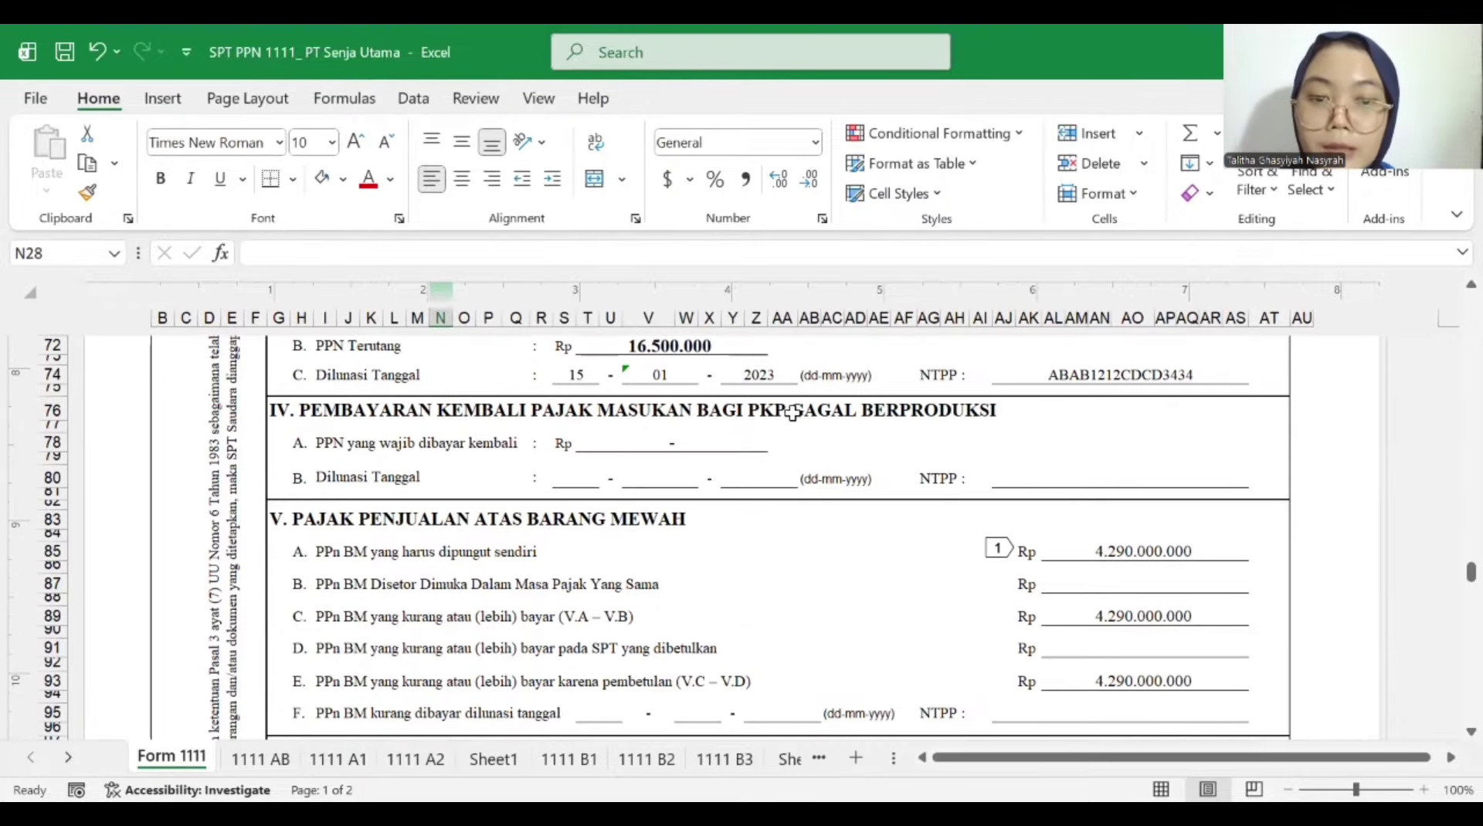
{"action": "scroll", "coordinate": [865, 455], "scroll_direction": "down", "scroll_amount": 1}
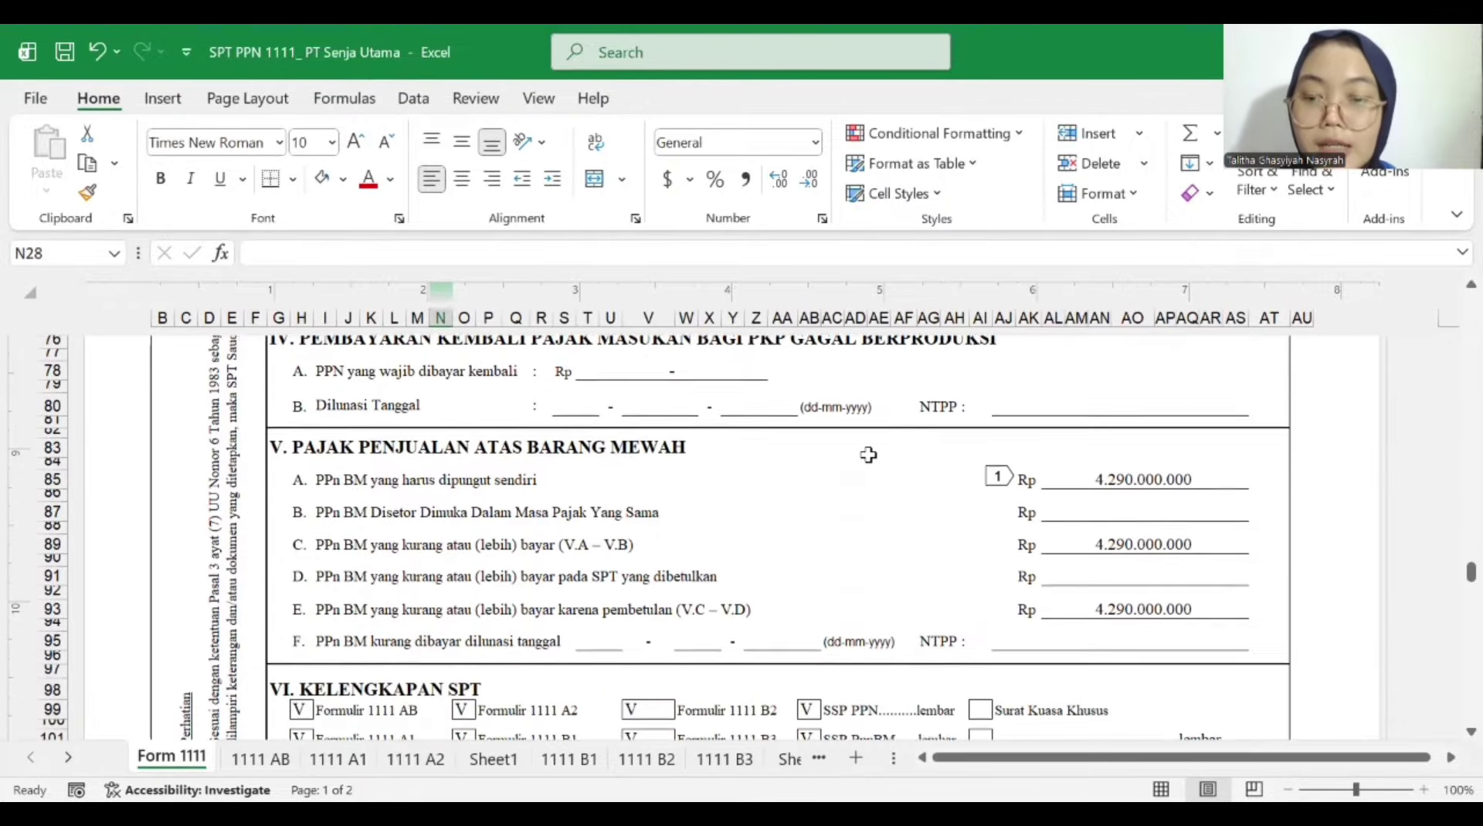
{"action": "scroll", "coordinate": [869, 455], "scroll_direction": "down", "scroll_amount": 1}
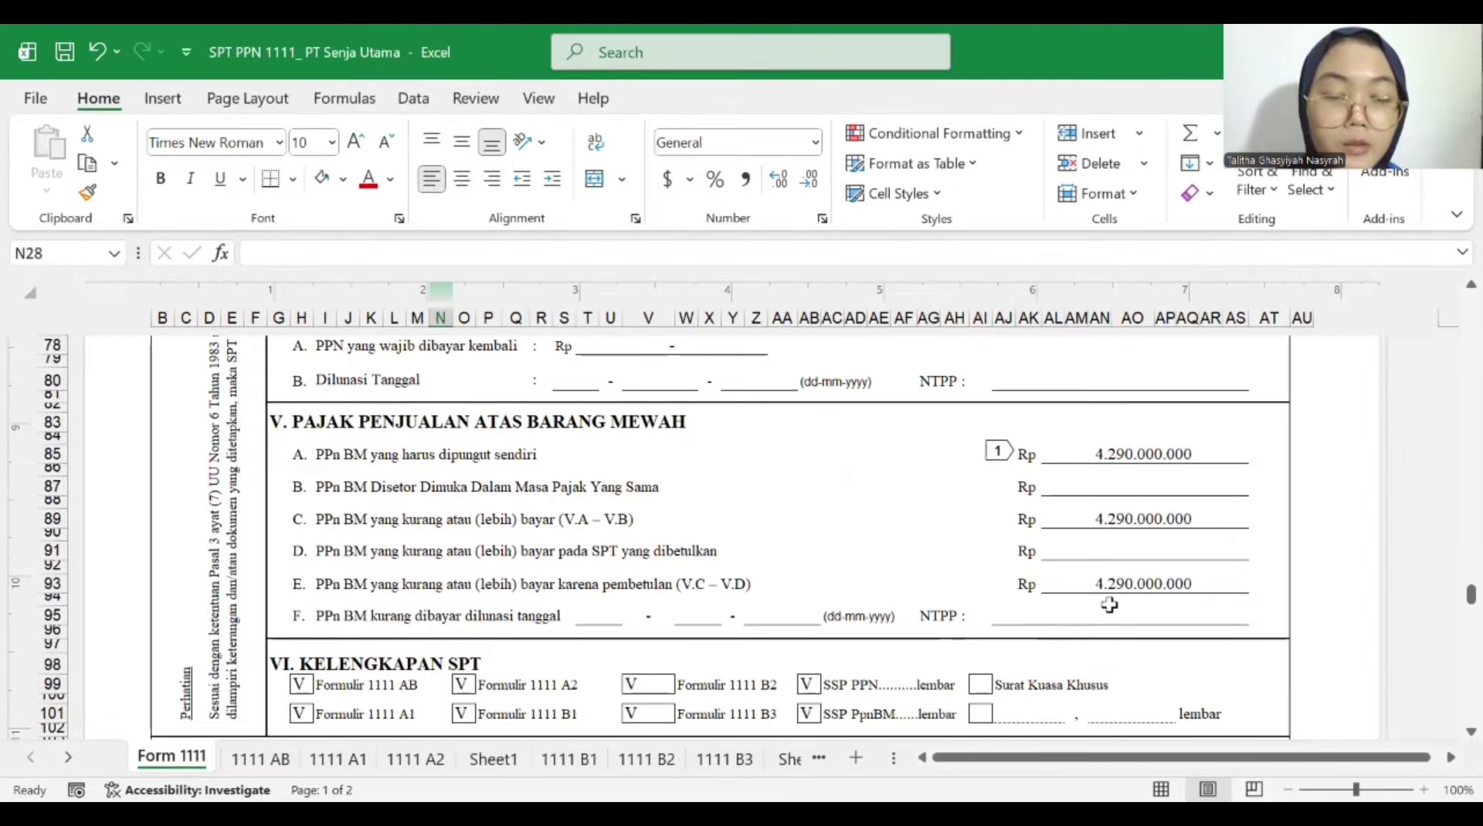
{"action": "scroll", "coordinate": [1109, 606], "scroll_direction": "down", "scroll_amount": 3}
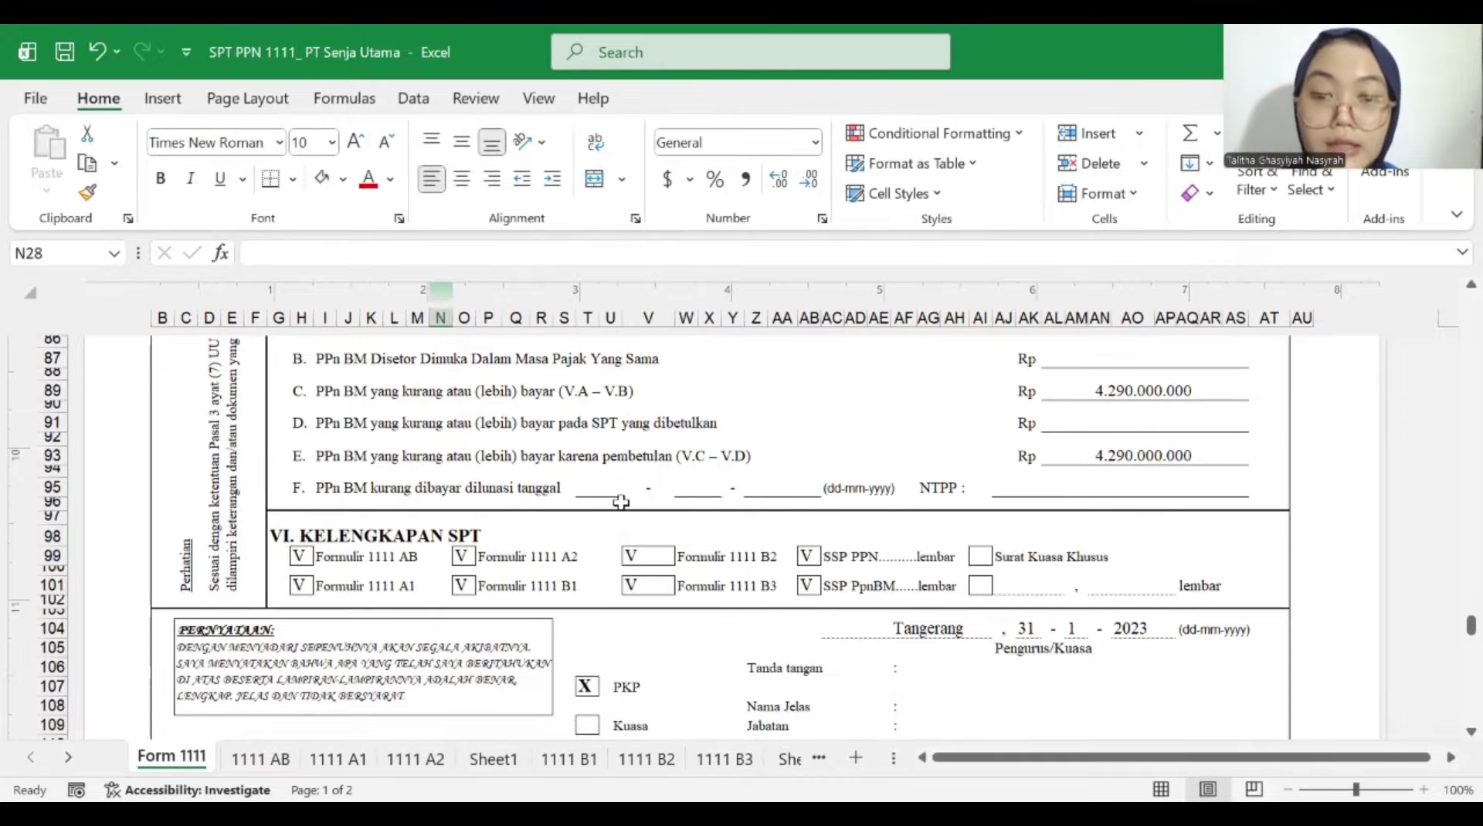
{"action": "scroll", "coordinate": [621, 502], "scroll_direction": "down", "scroll_amount": 1}
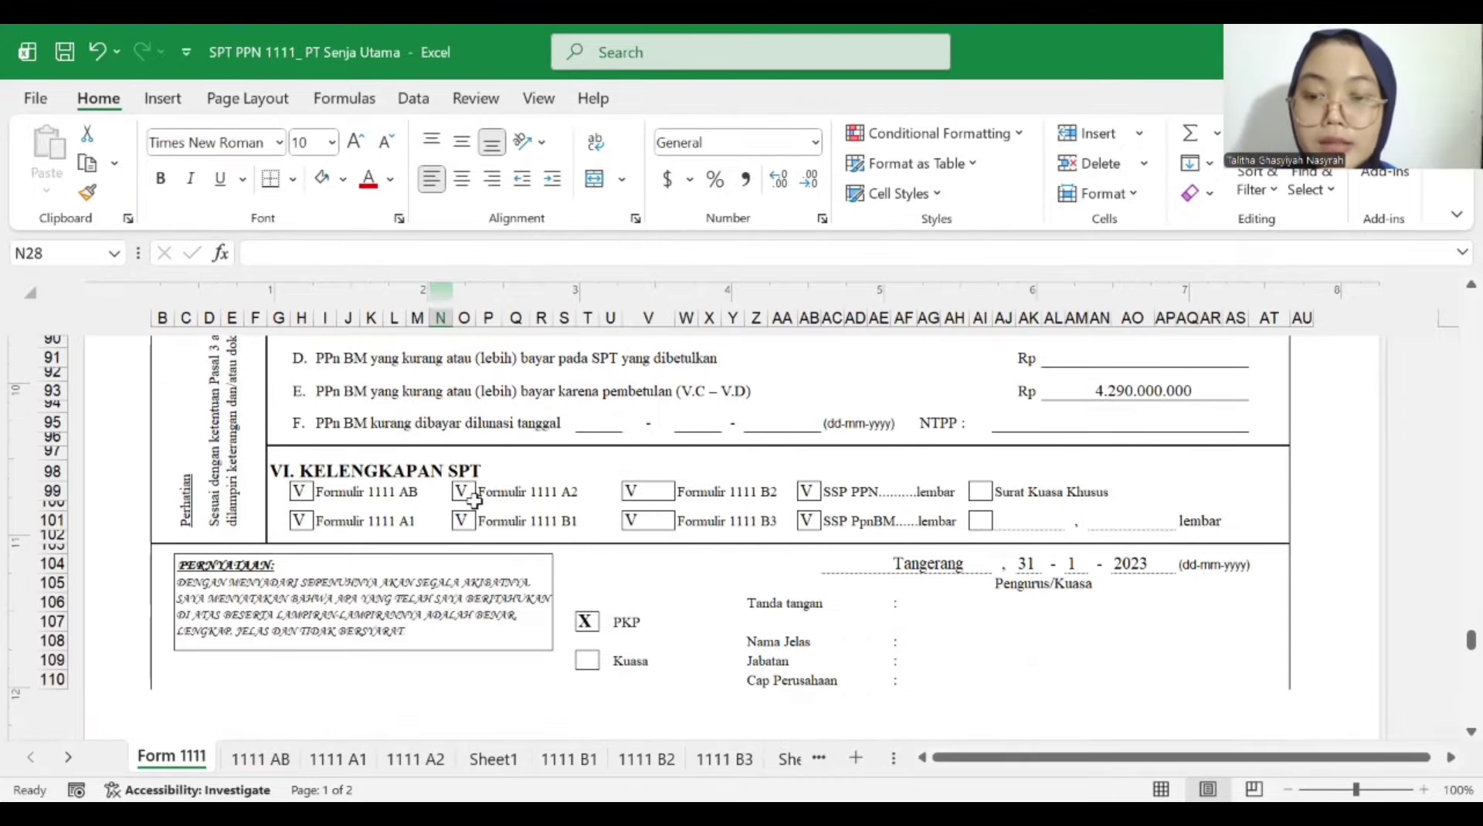